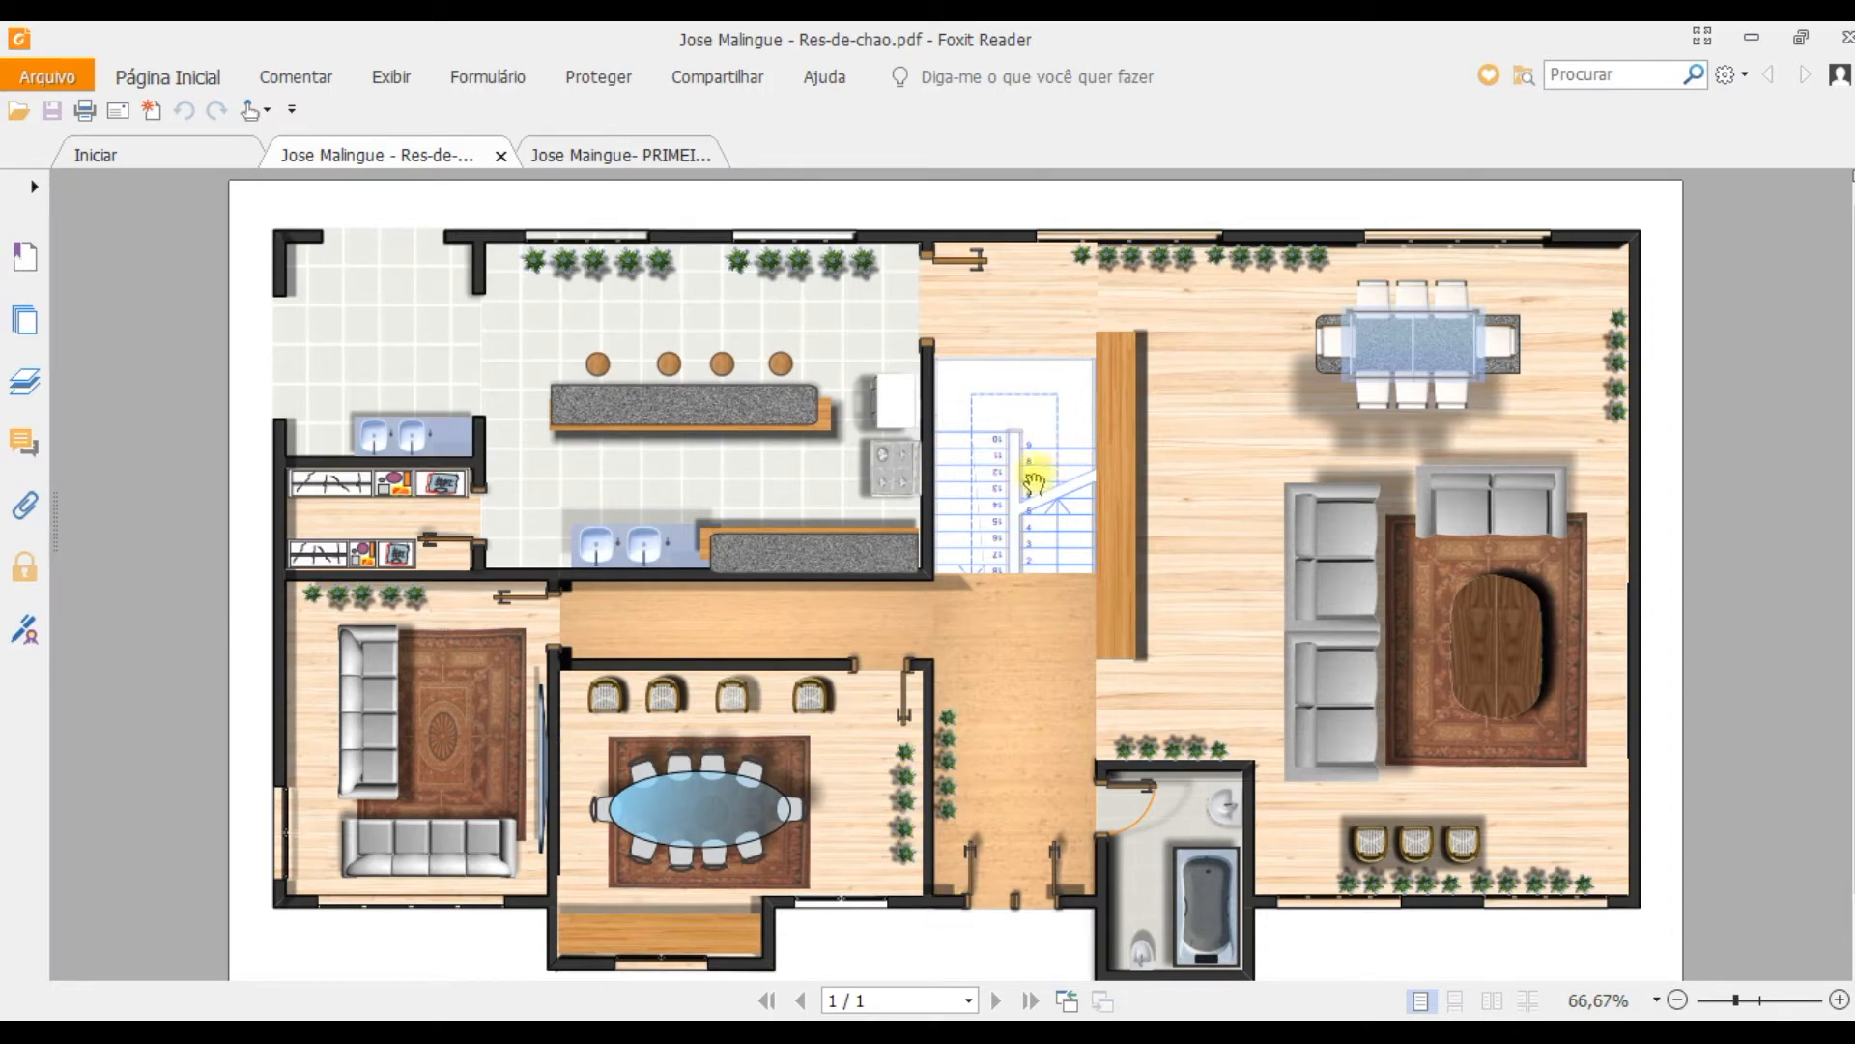
Step: Bring up the finished first-floor (PRIMEIRO ANDAR) plan PDF as a reference
click(667, 156)
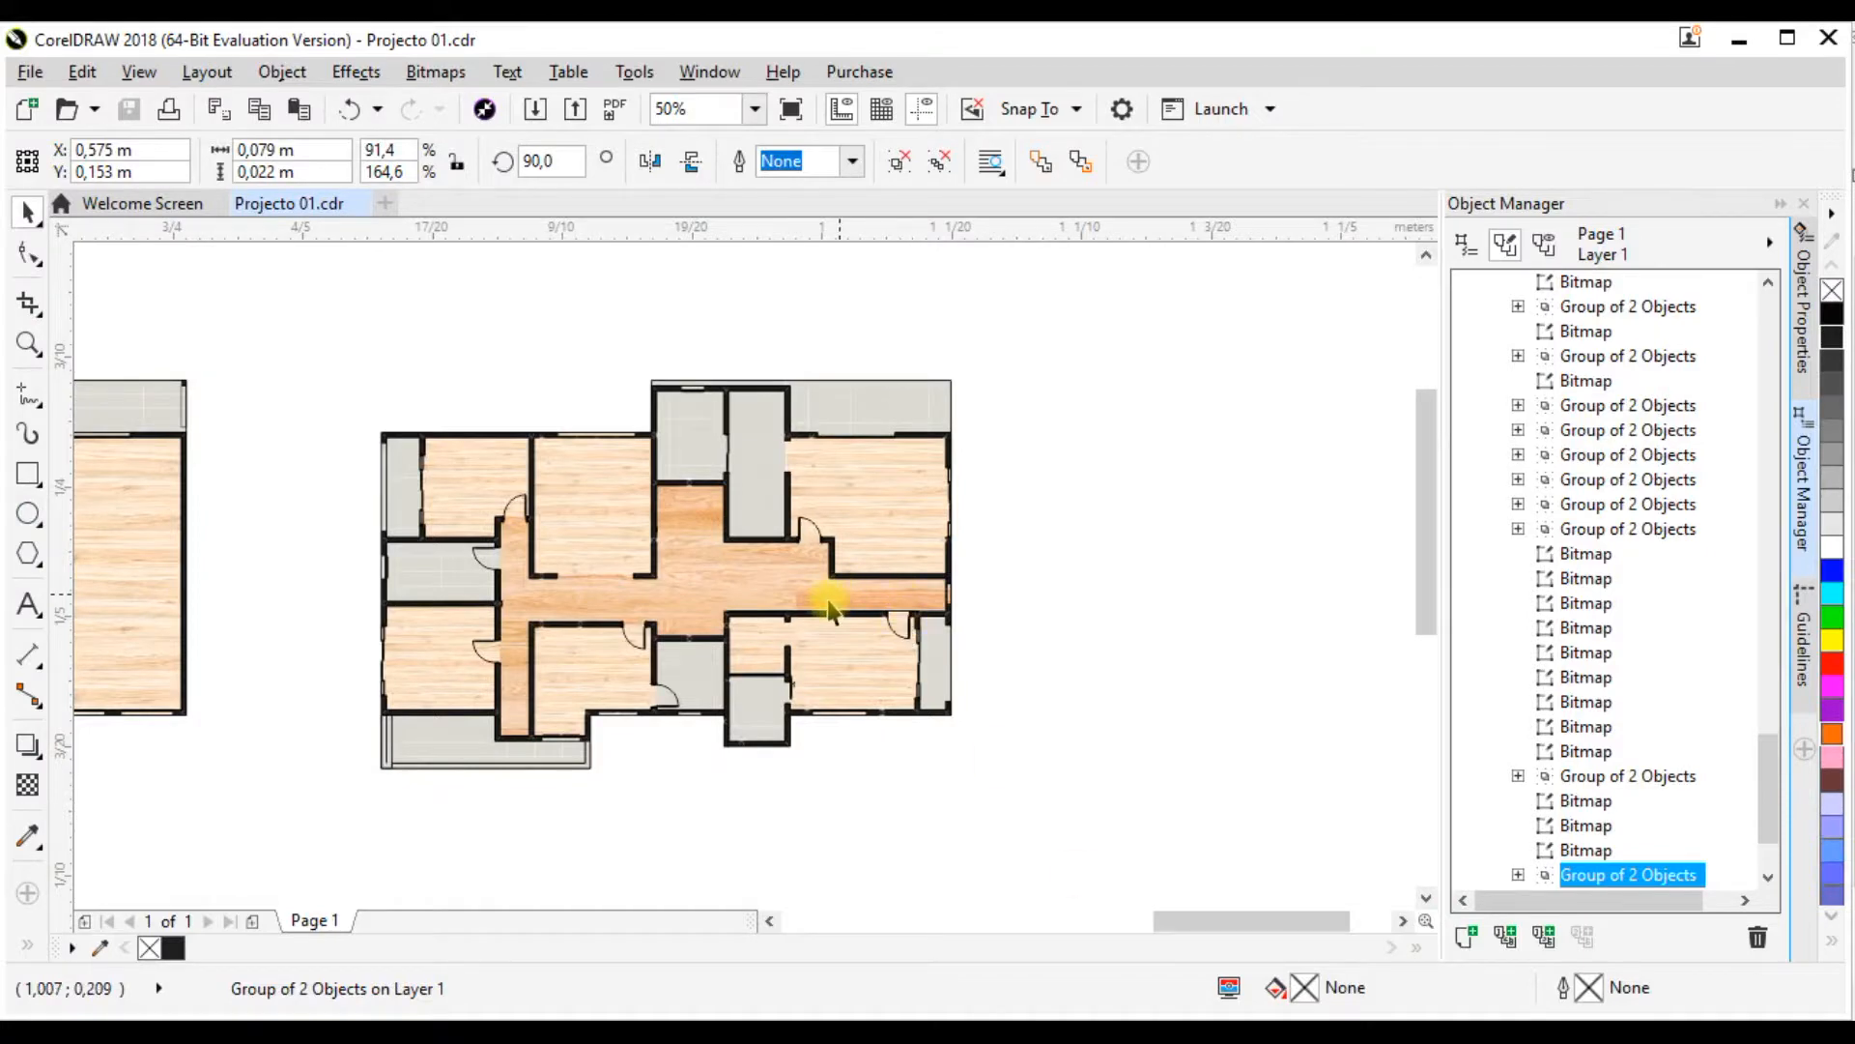
Step: In CorelDRAW, delete the two stray tile-texture groups lying outside the floor plans in Projecto 01.cdr
scroll(787, 463, down, 2)
scroll(676, 454, up, 1)
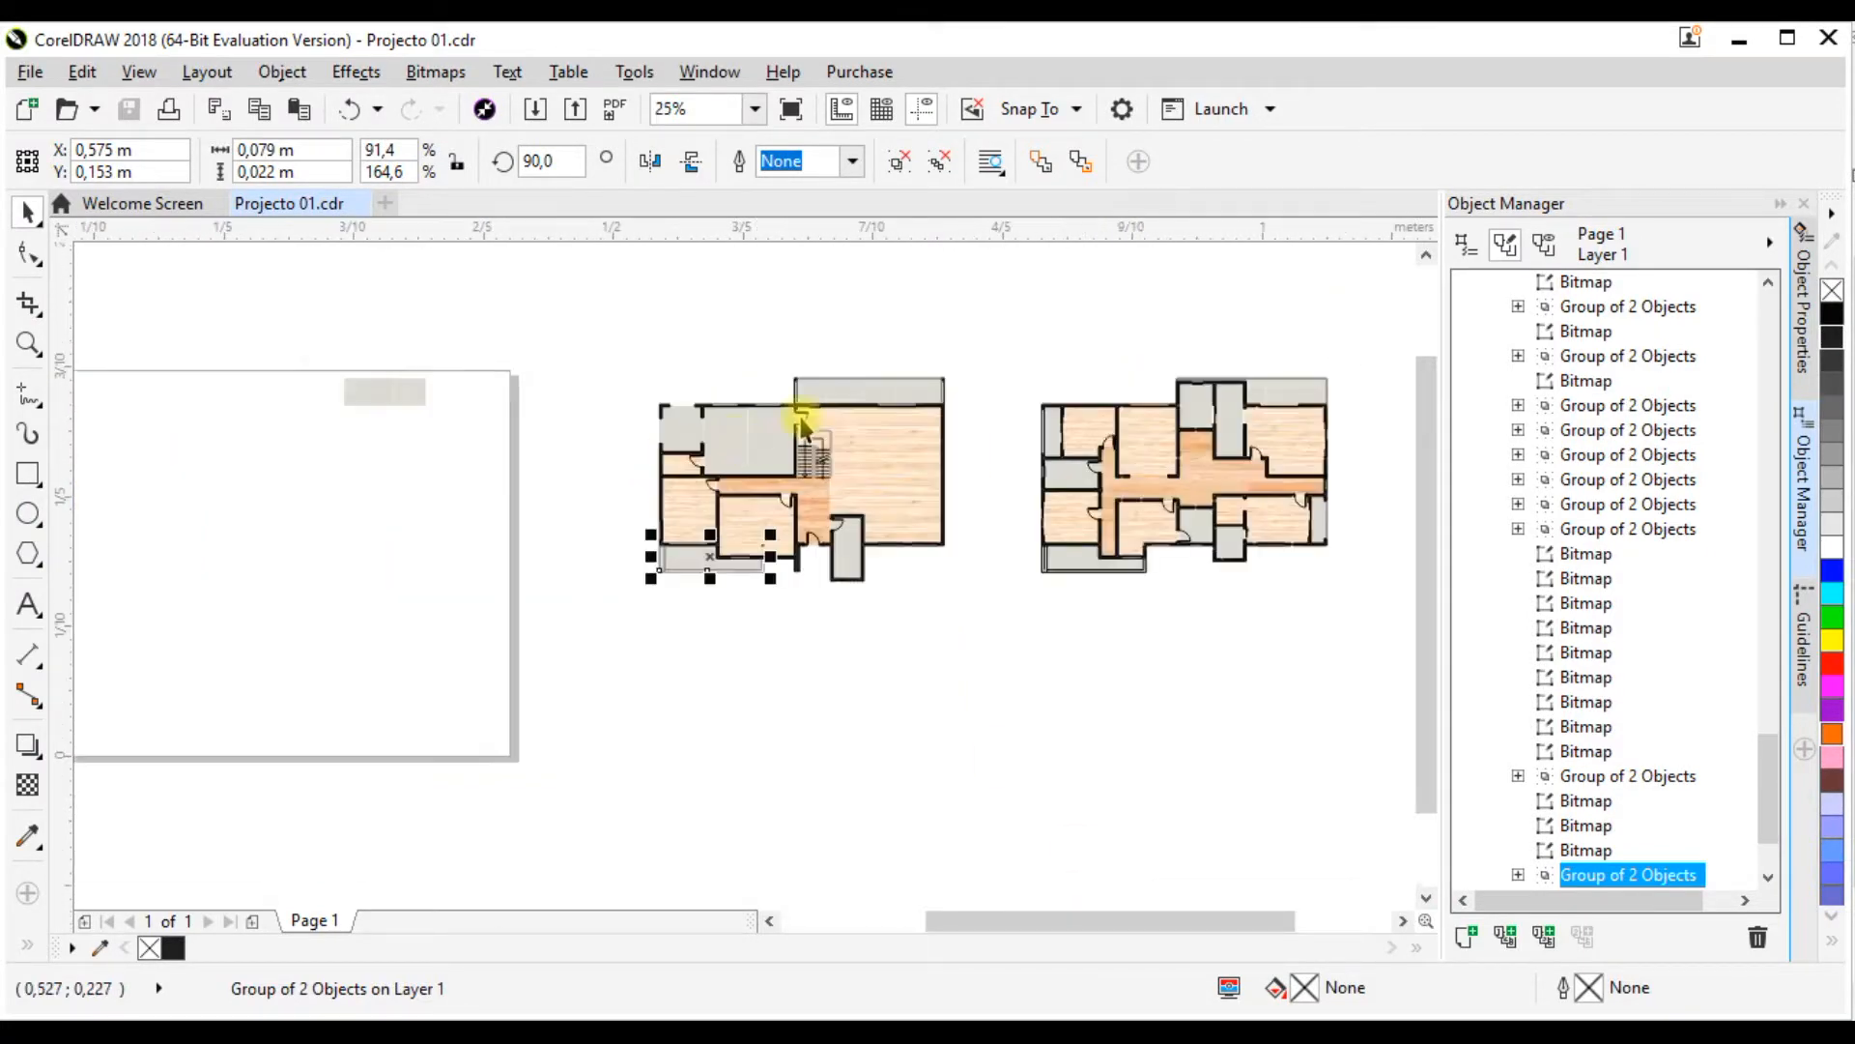
scroll(665, 483, down, 2)
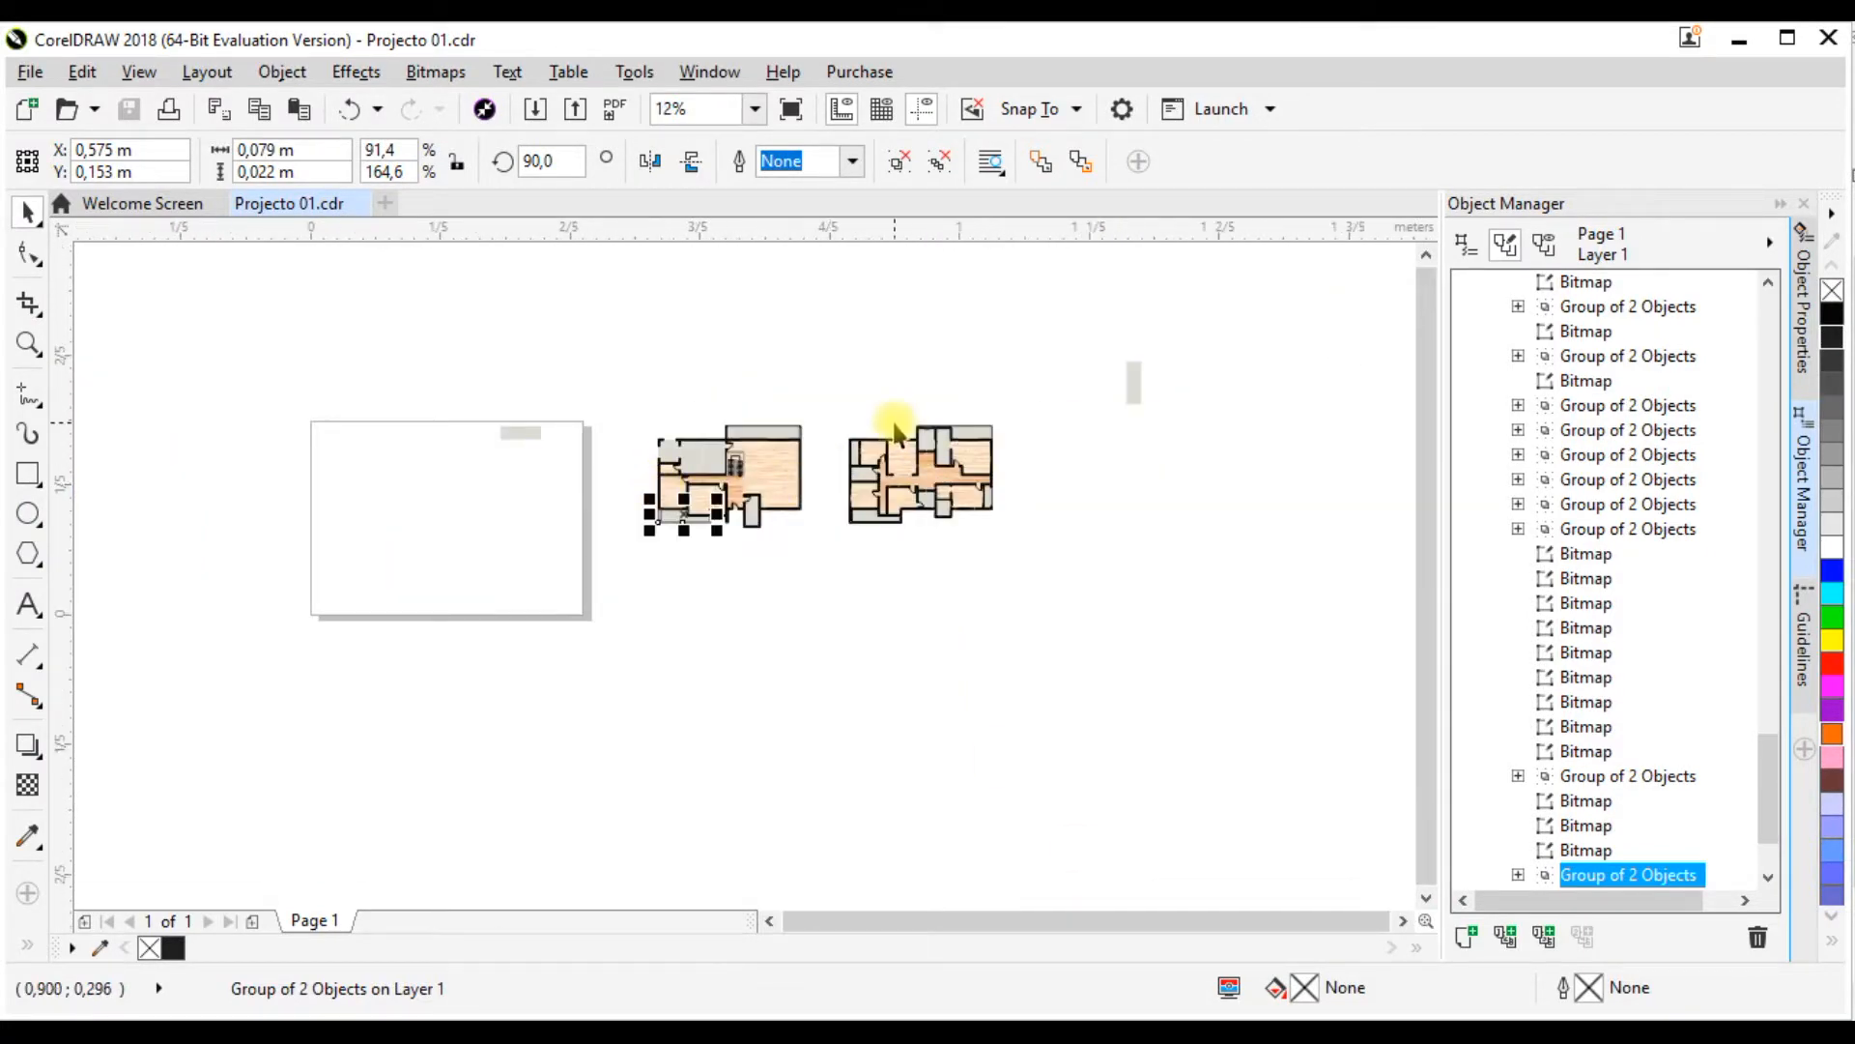
drag(444, 375, 578, 499)
drag(1067, 307, 1251, 554)
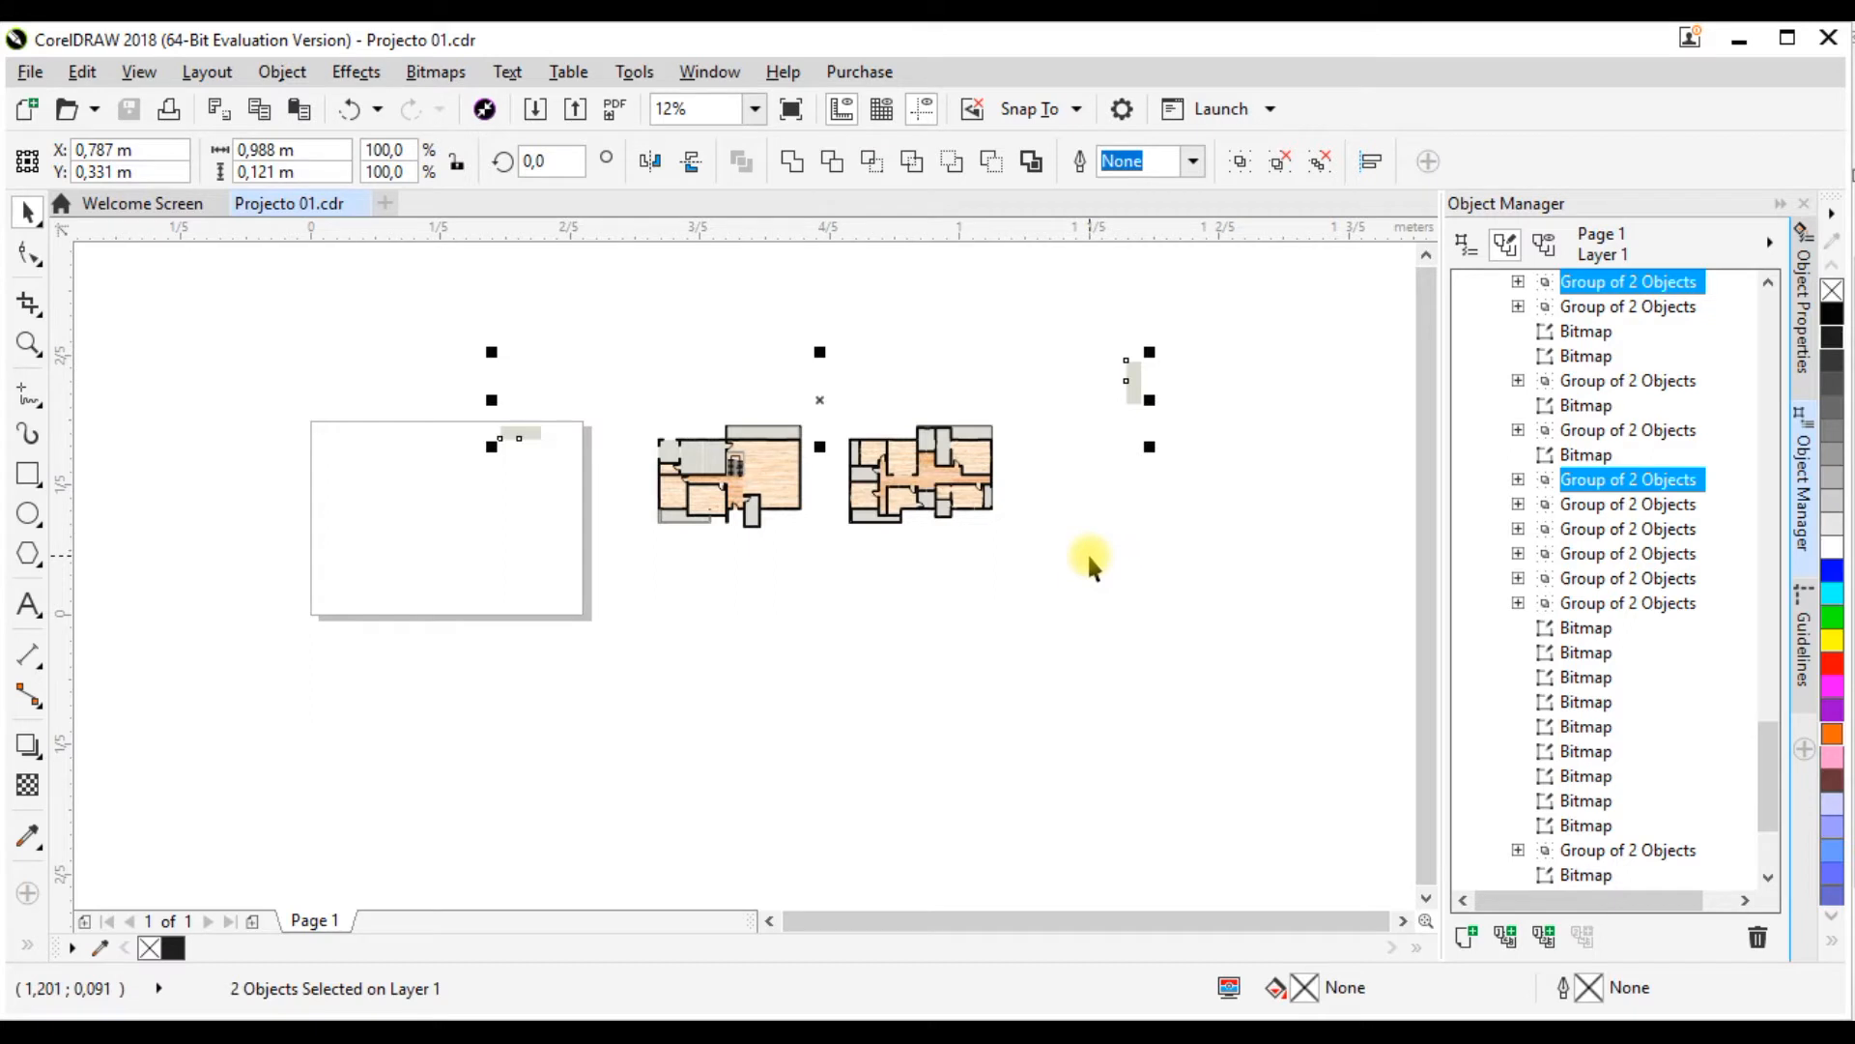
key(Delete)
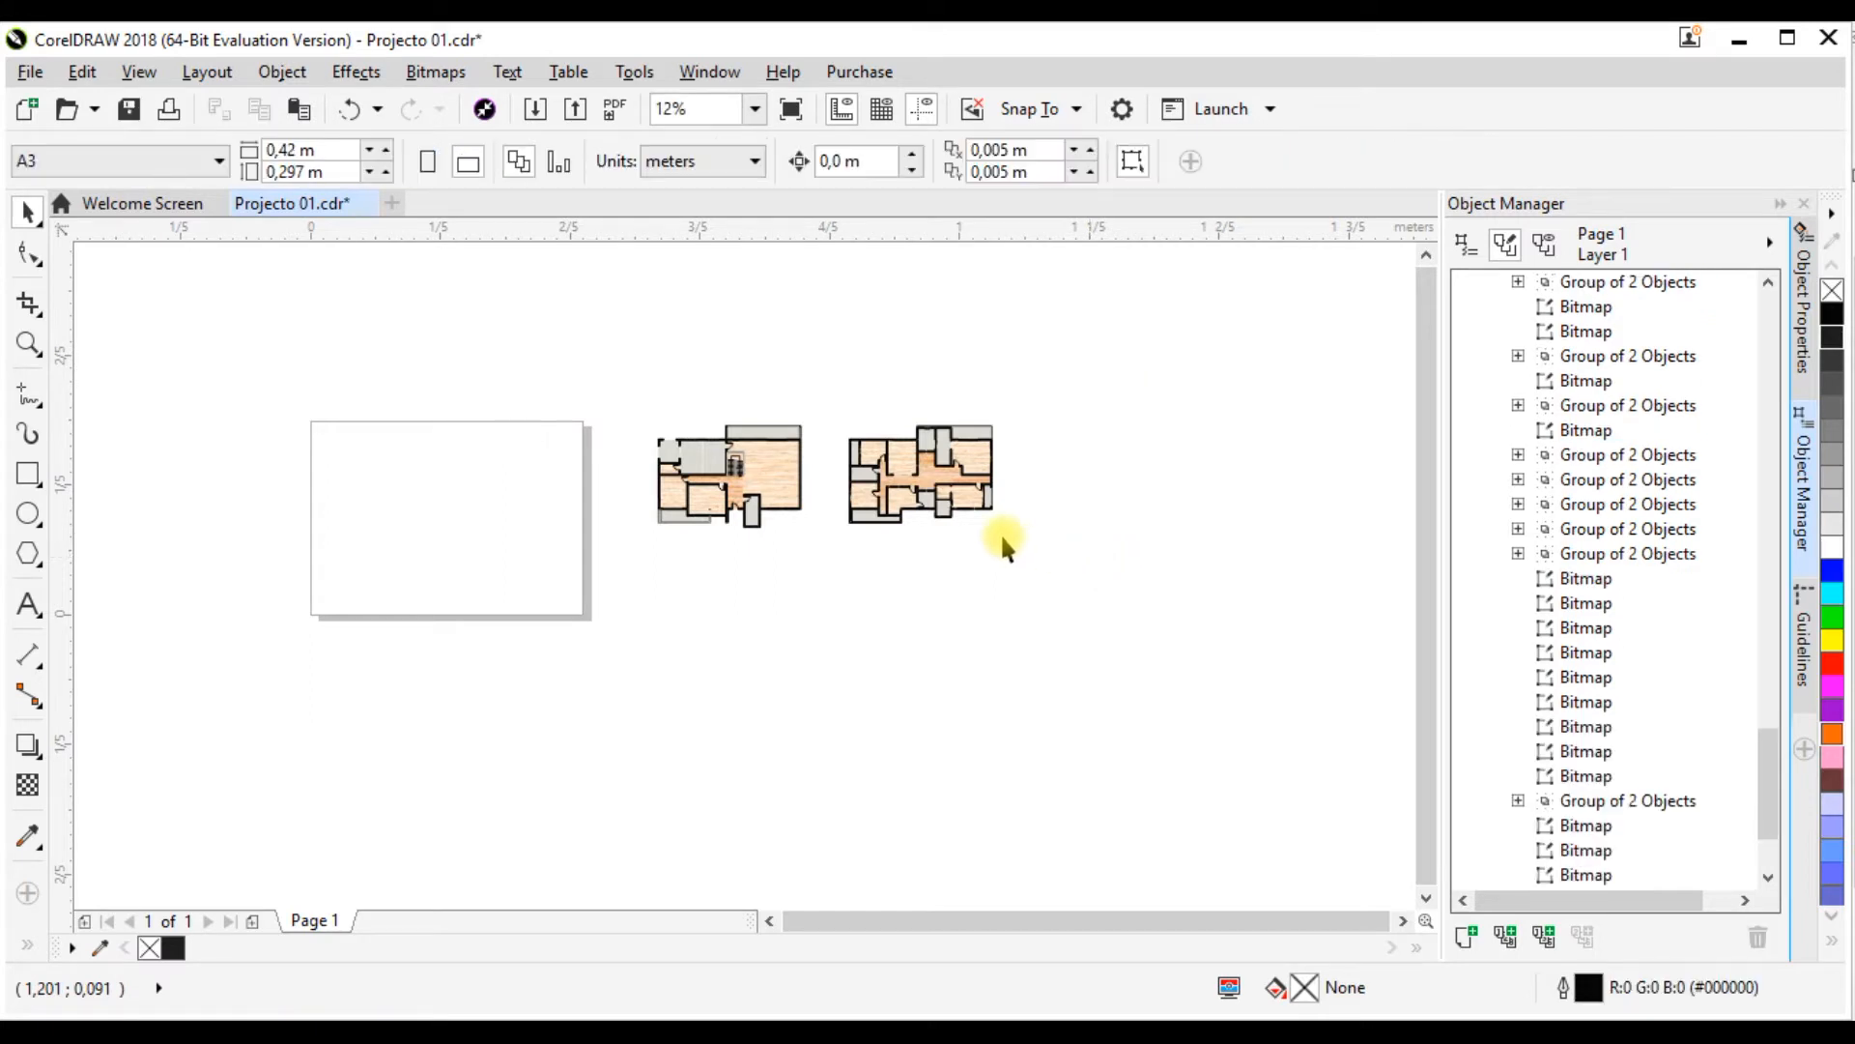
Step: Examine the floor finishes, walls and doors of both unfurnished floor plans in Projecto 01.cdr
scroll(808, 488, up, 4)
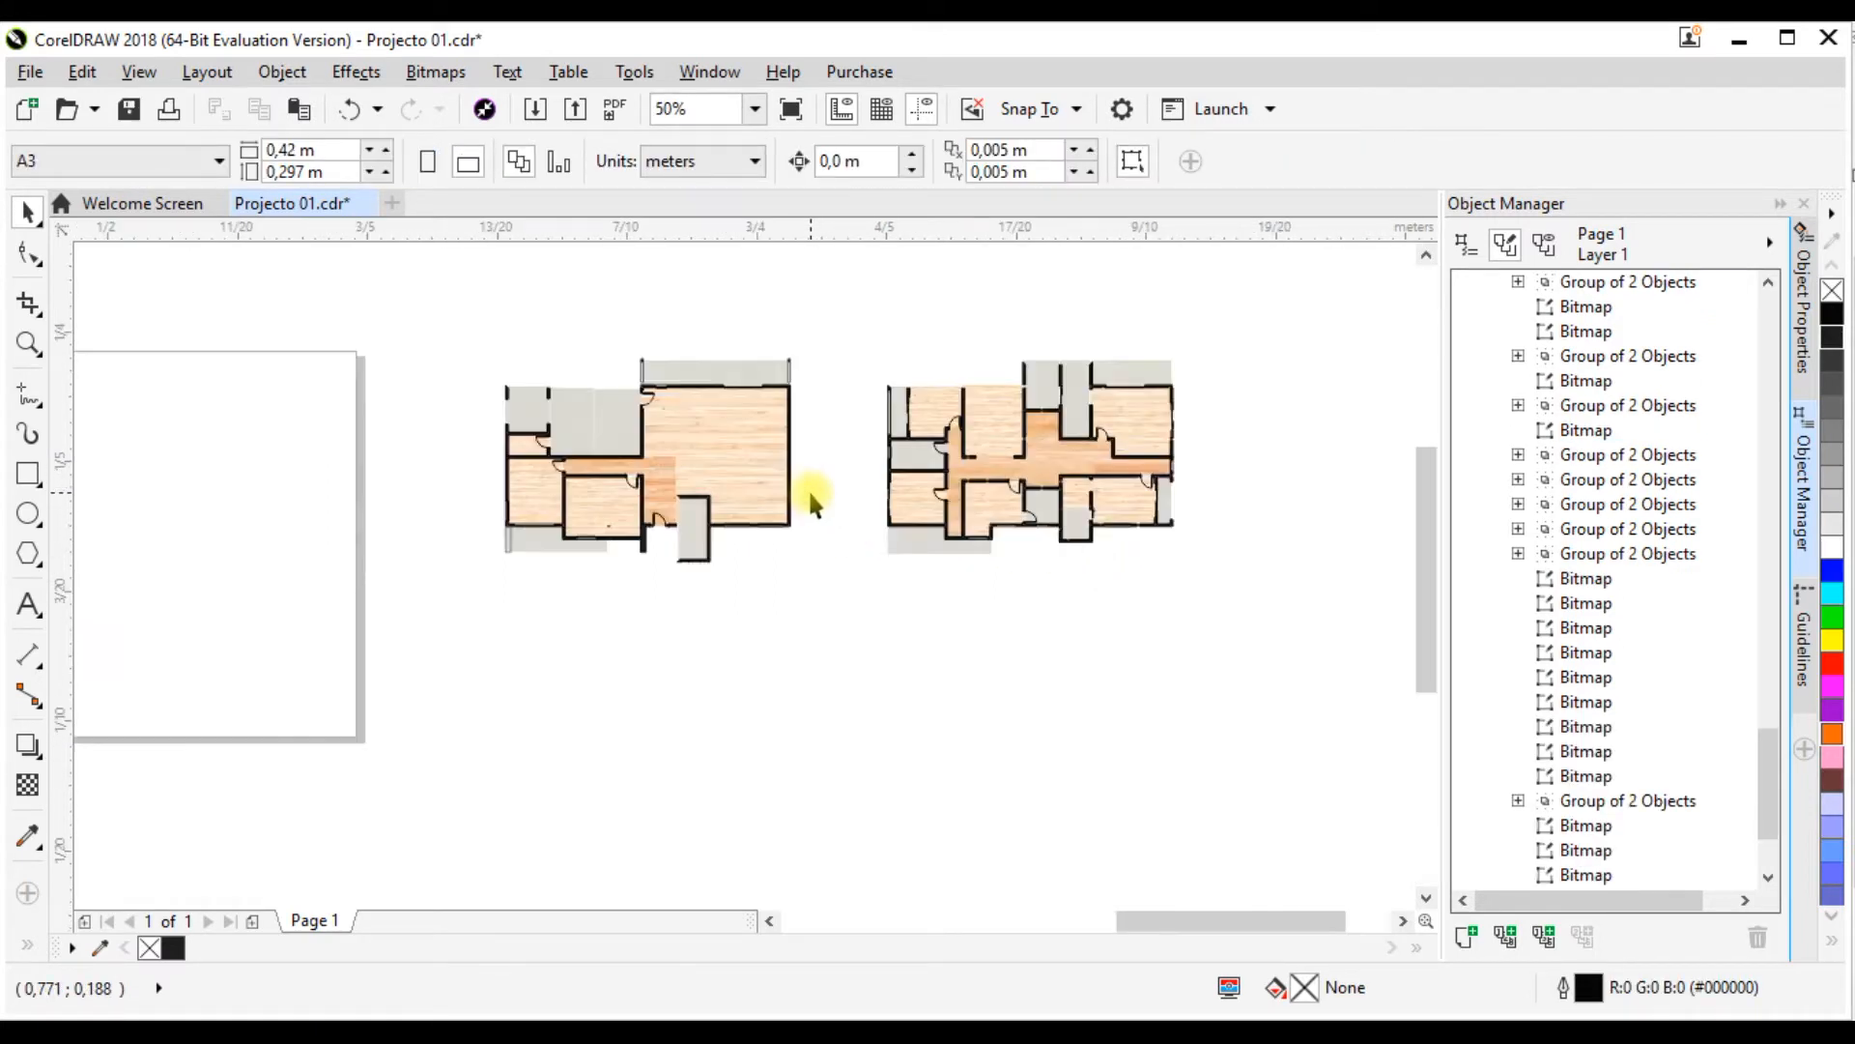
scroll(712, 496, down, 3)
scroll(791, 543, up, 4)
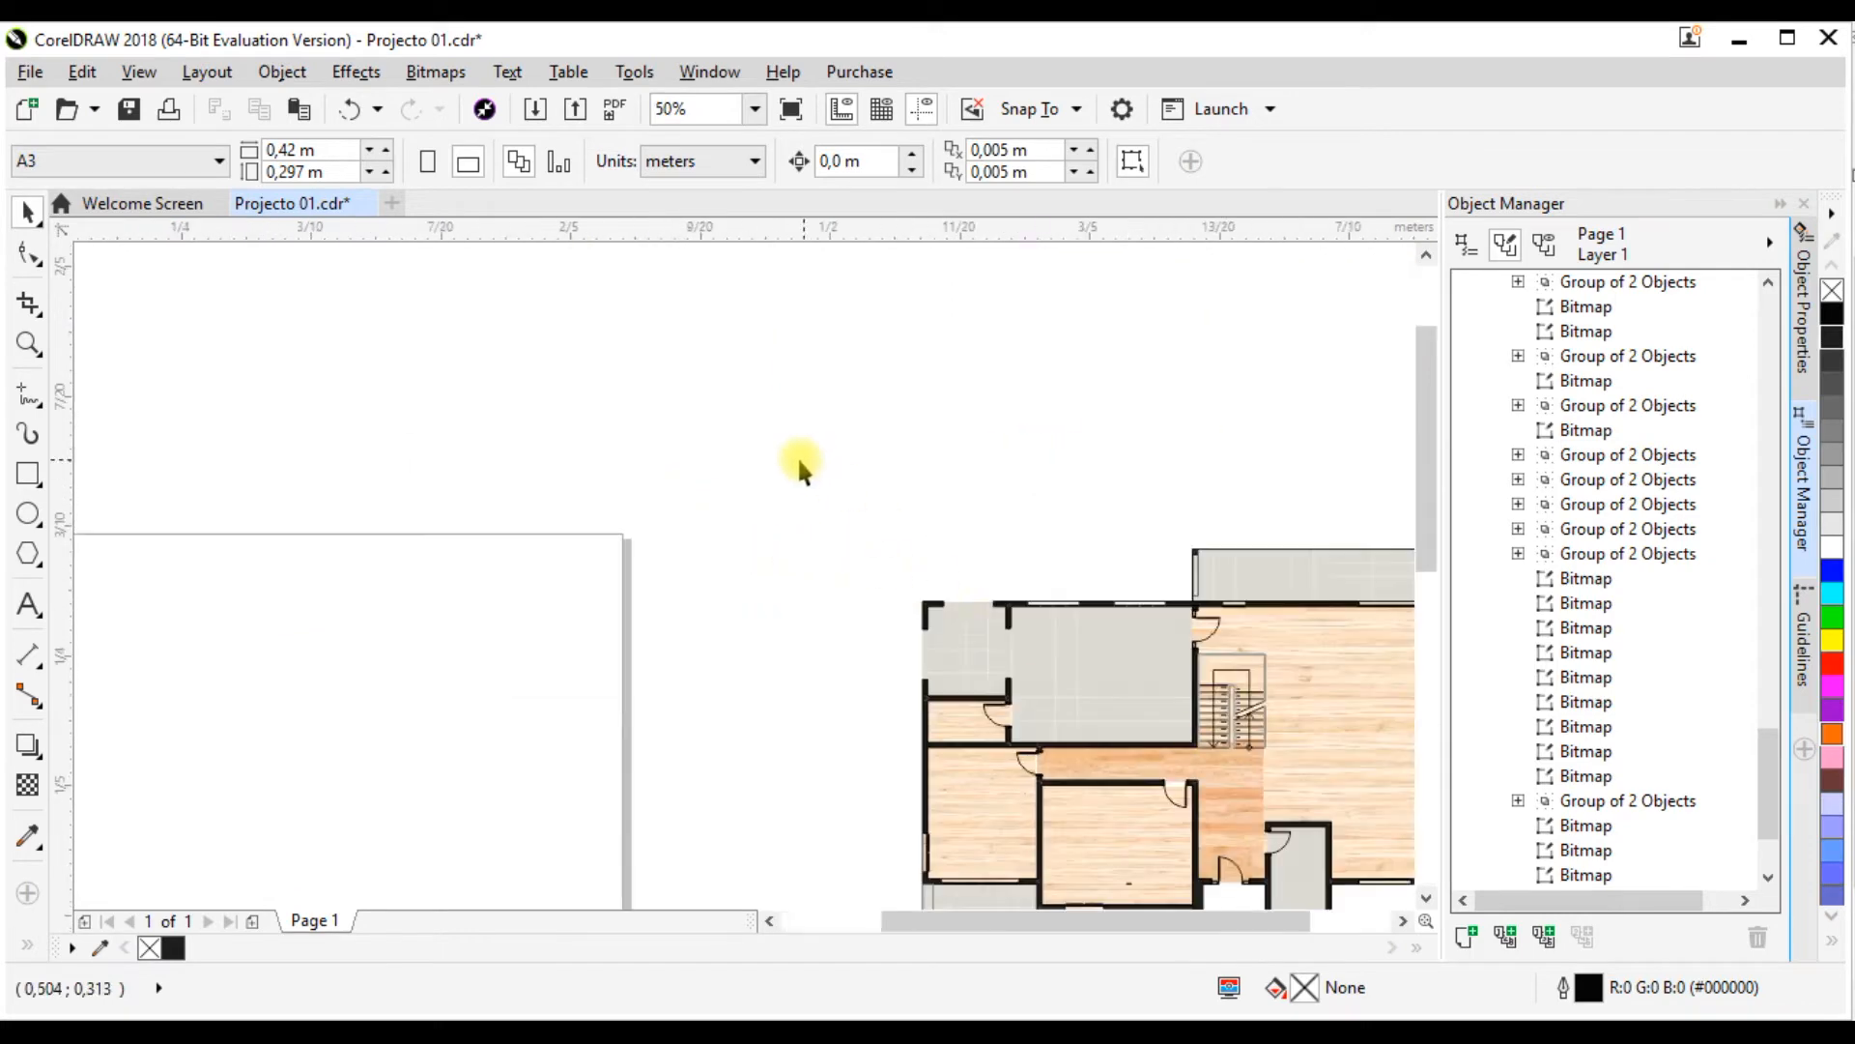
scroll(799, 468, down, 3)
scroll(879, 506, up, 1)
scroll(878, 489, up, 2)
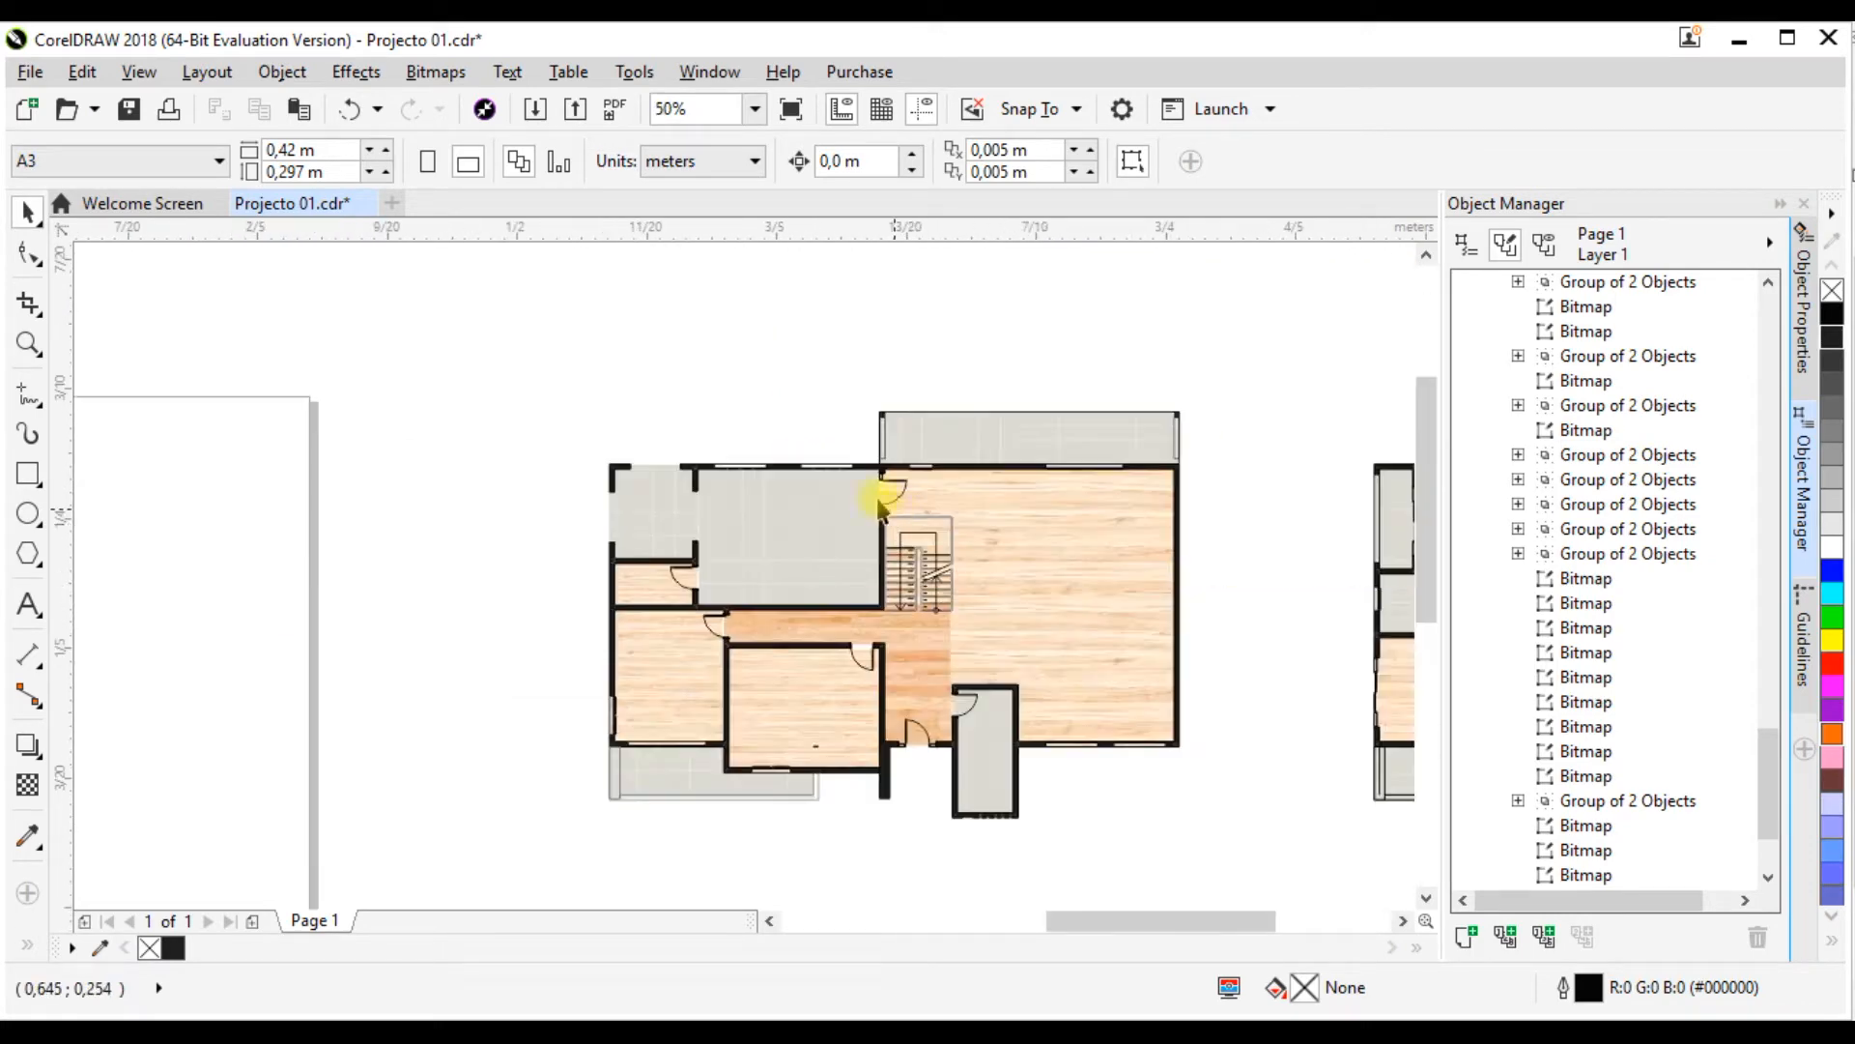
scroll(844, 505, down, 2)
scroll(830, 462, up, 2)
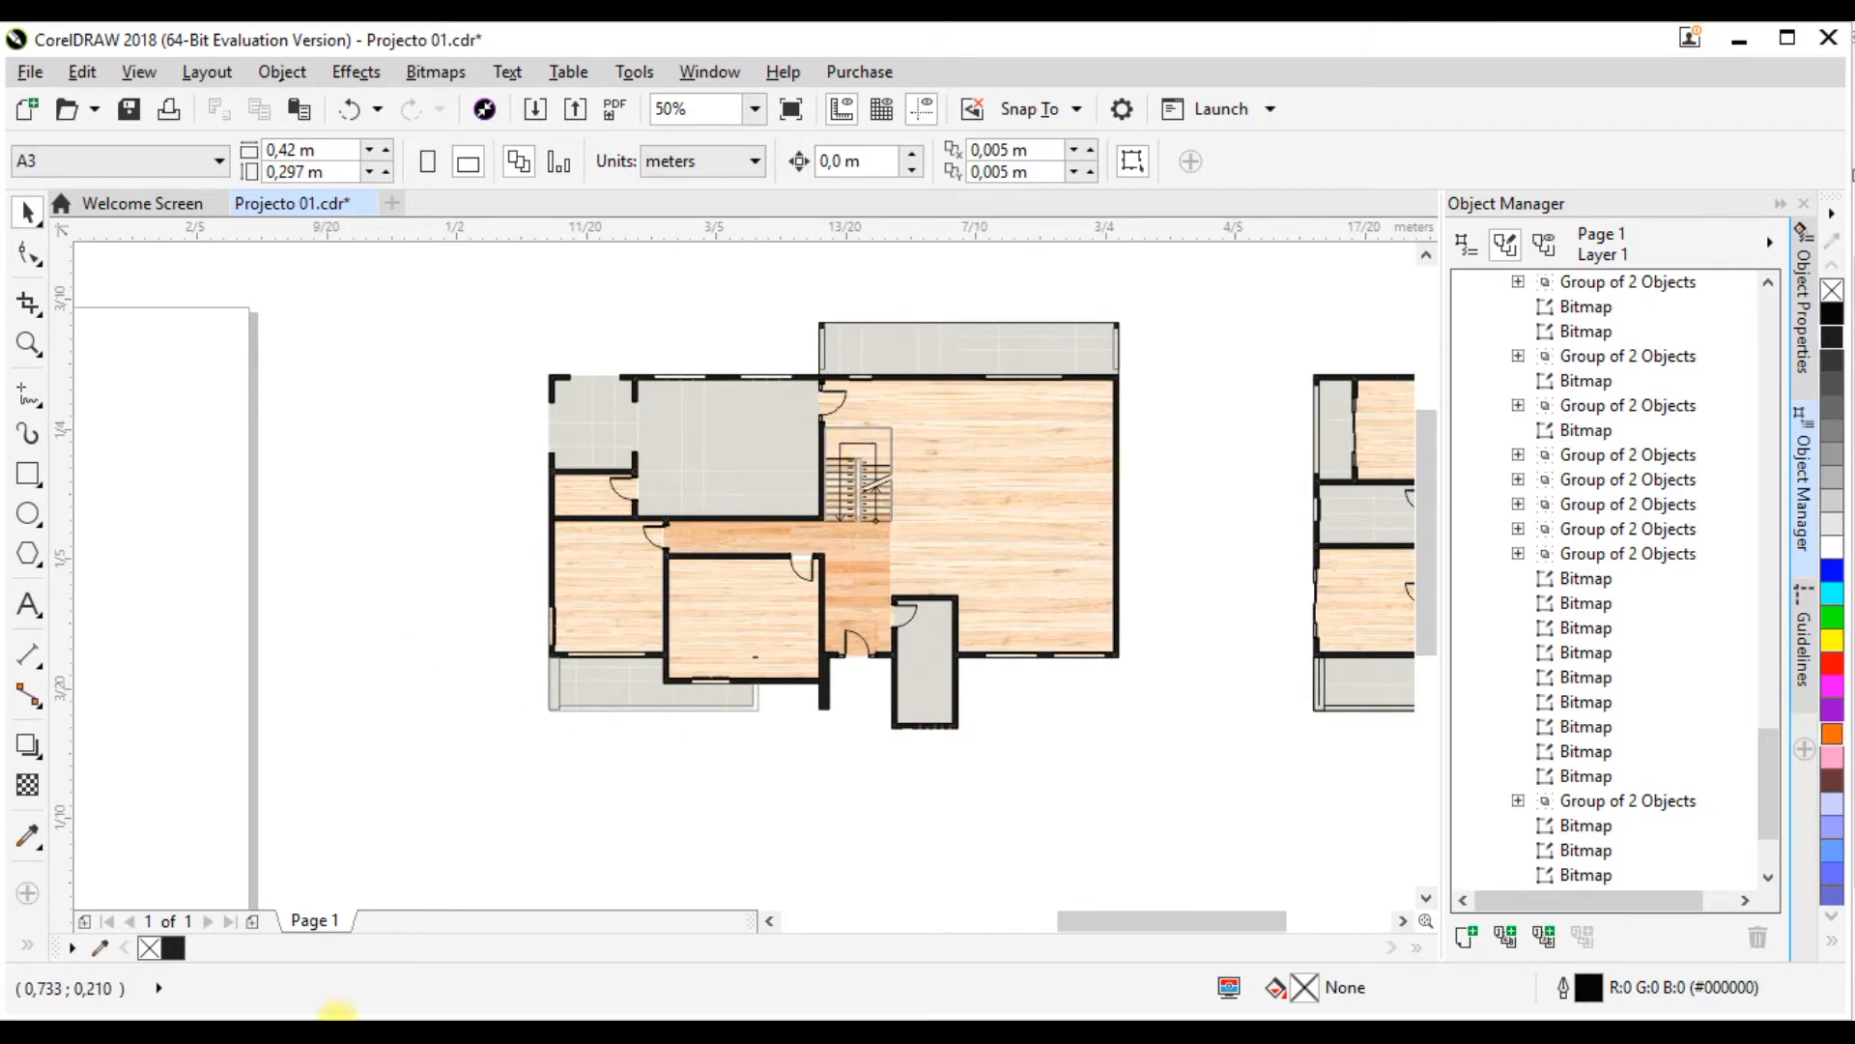
scroll(781, 501, down, 3)
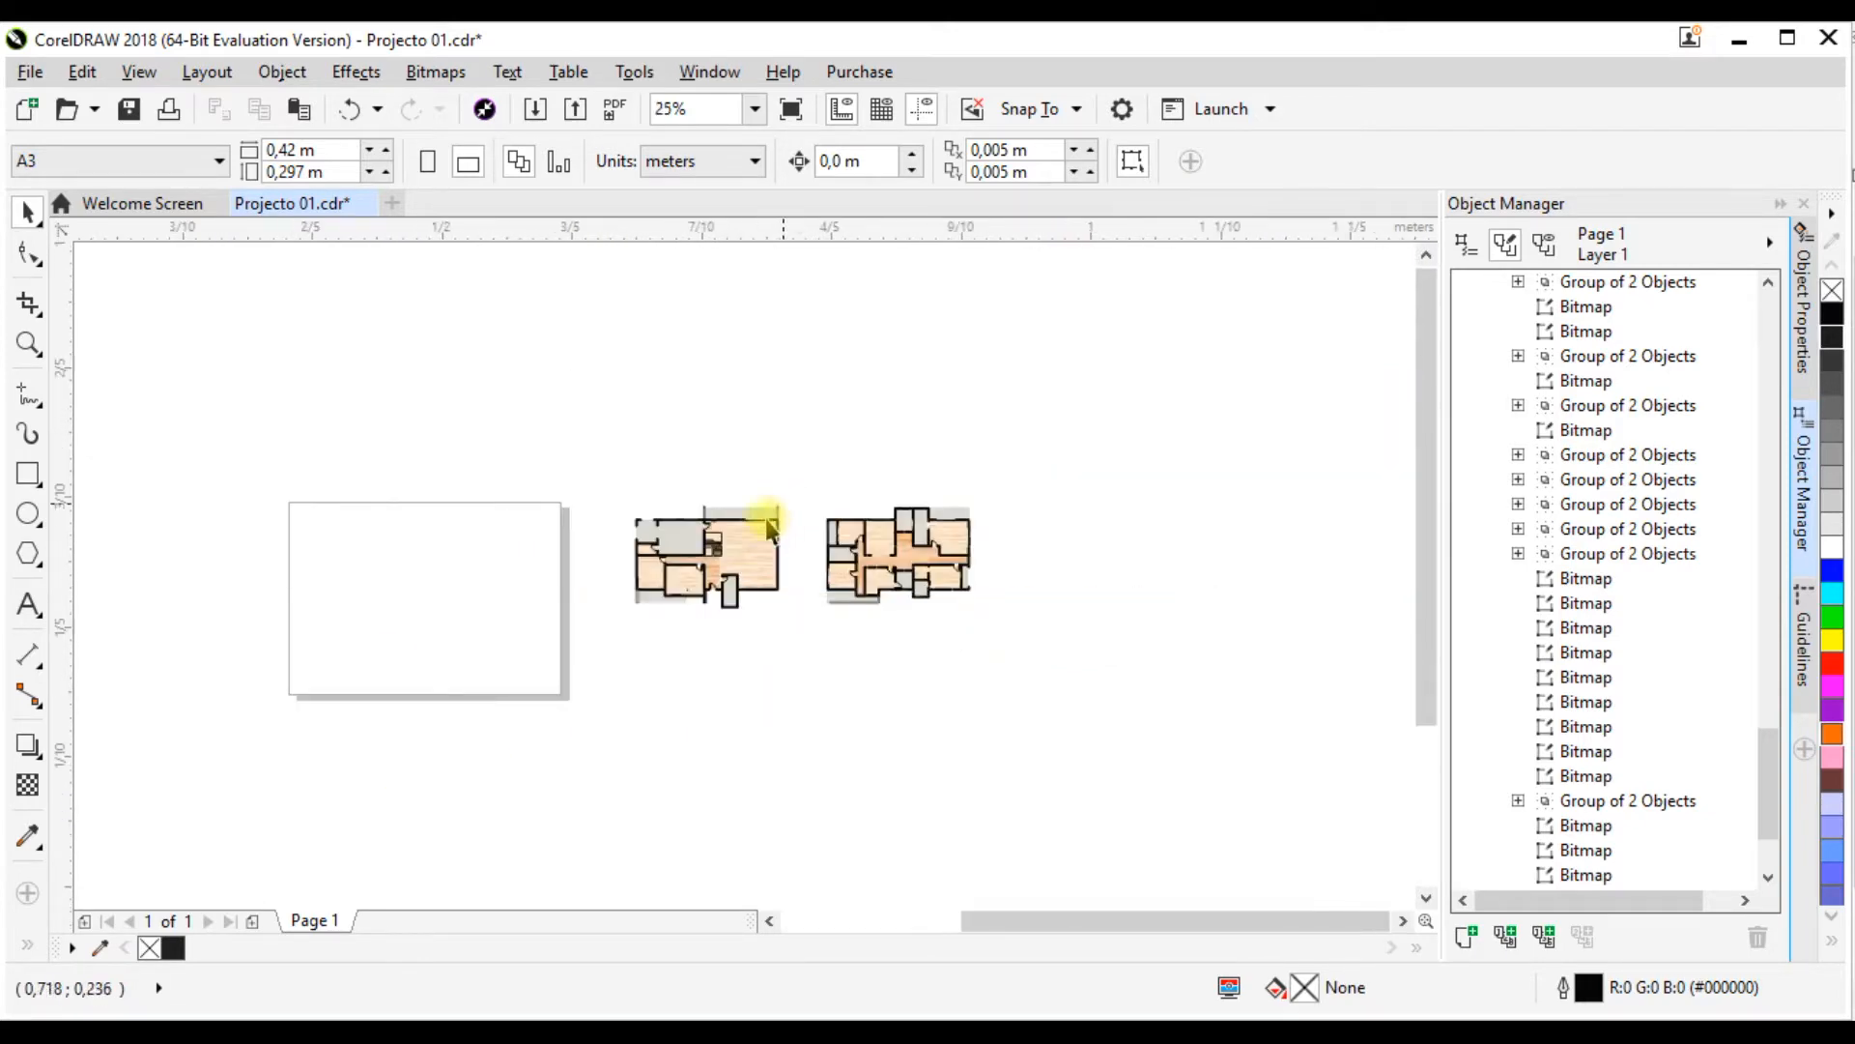
scroll(766, 522, up, 1)
scroll(677, 648, up, 1)
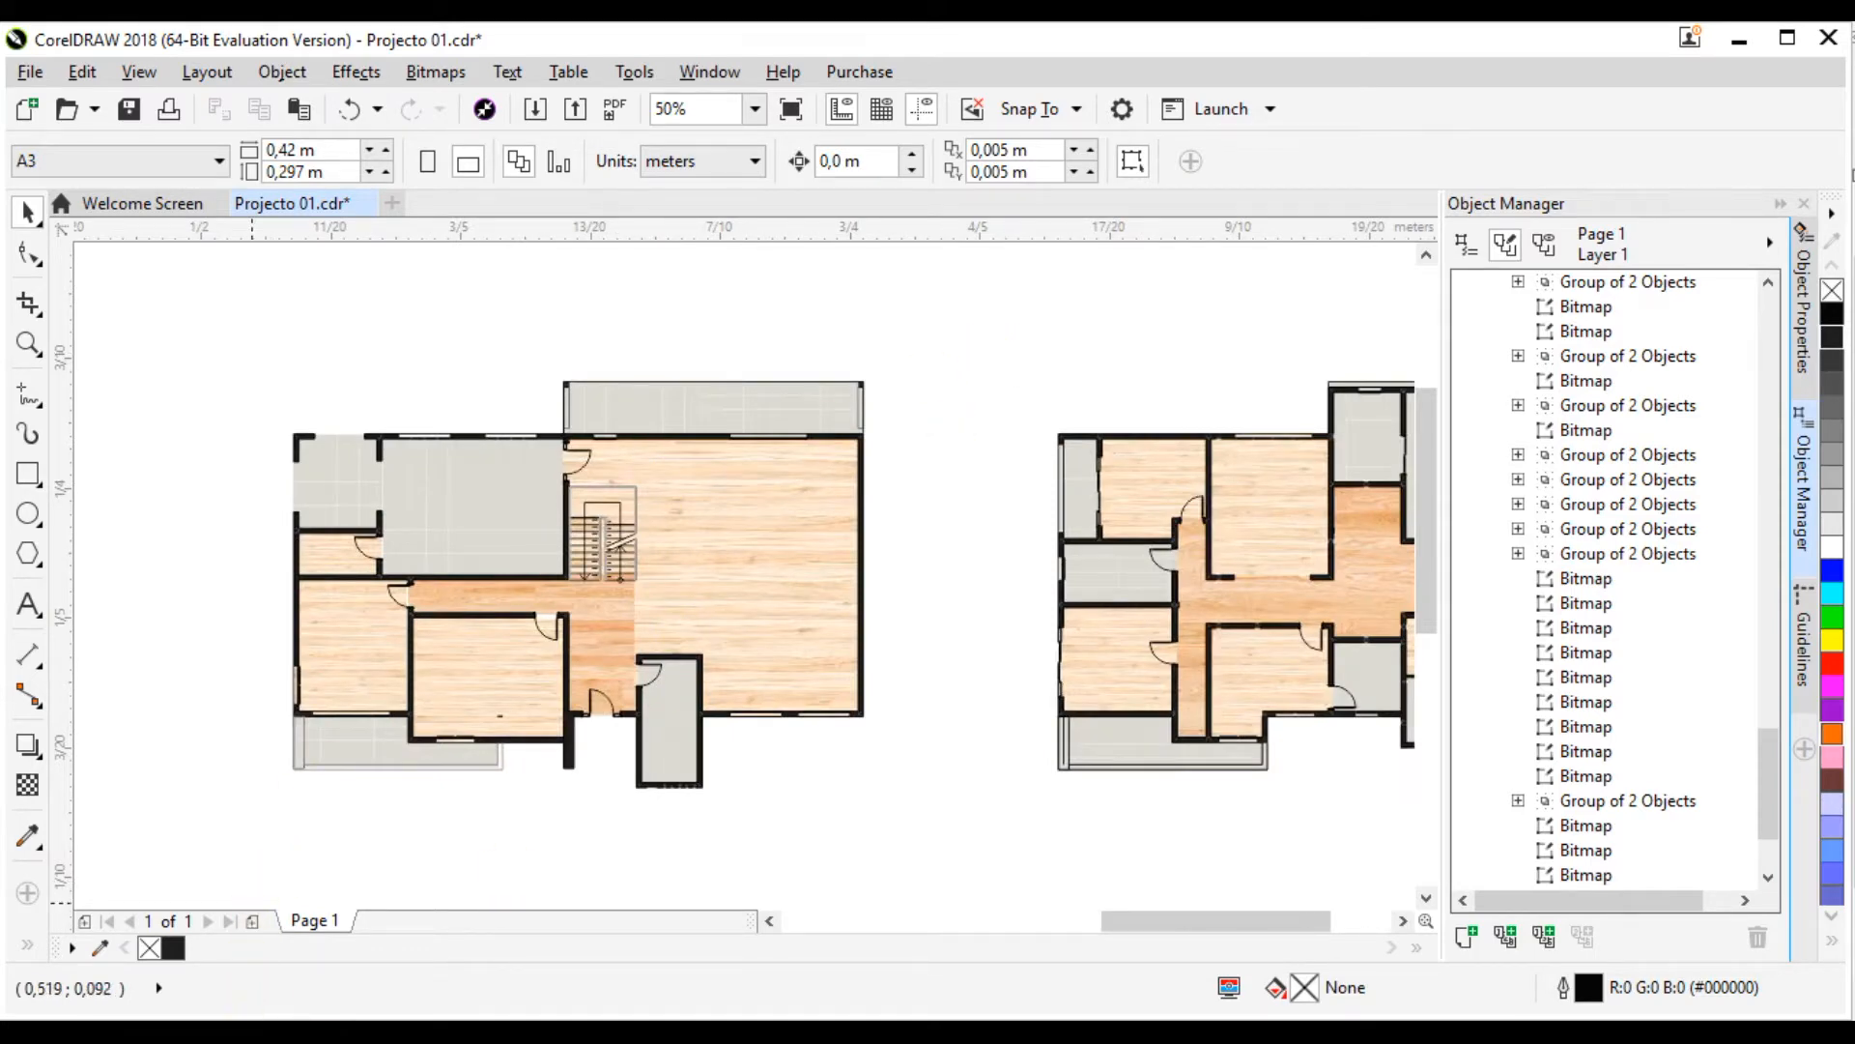
Step: Switch to File Explorer and bring up the Blocos Corel block library folder
click(836, 906)
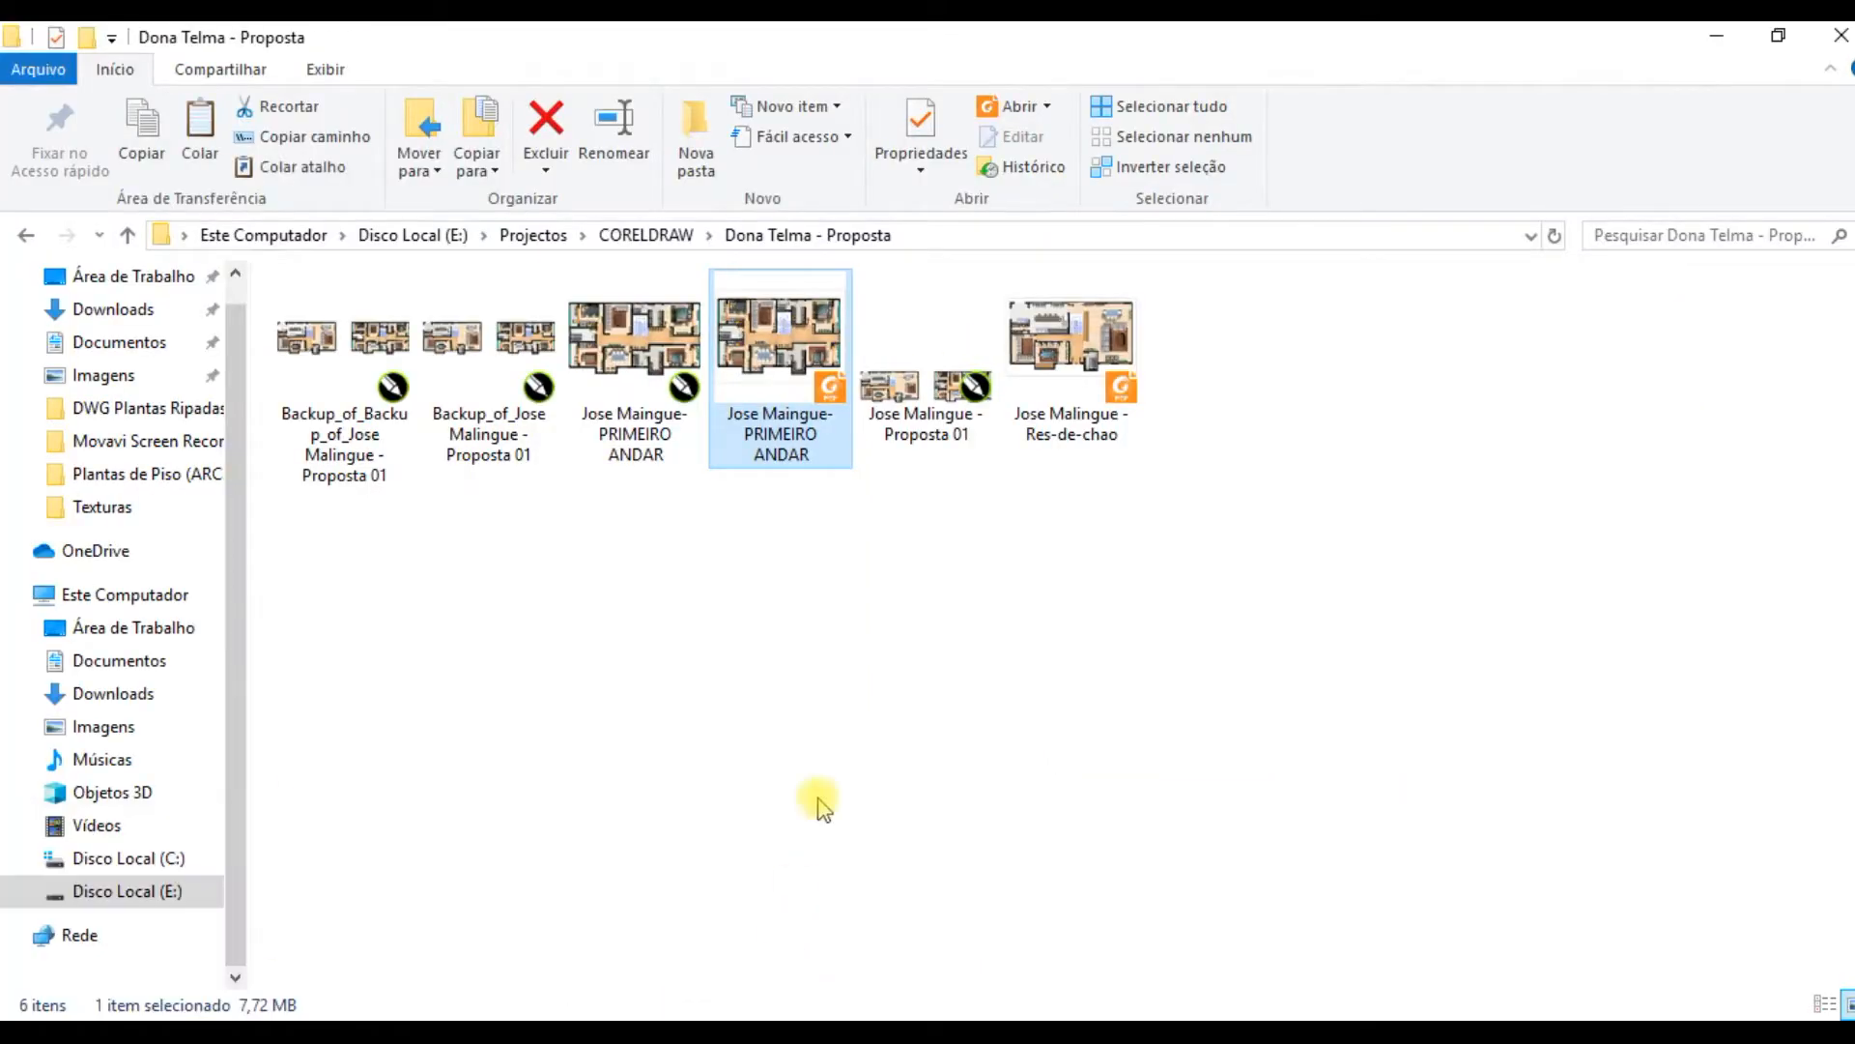
mouse_move(435, 1035)
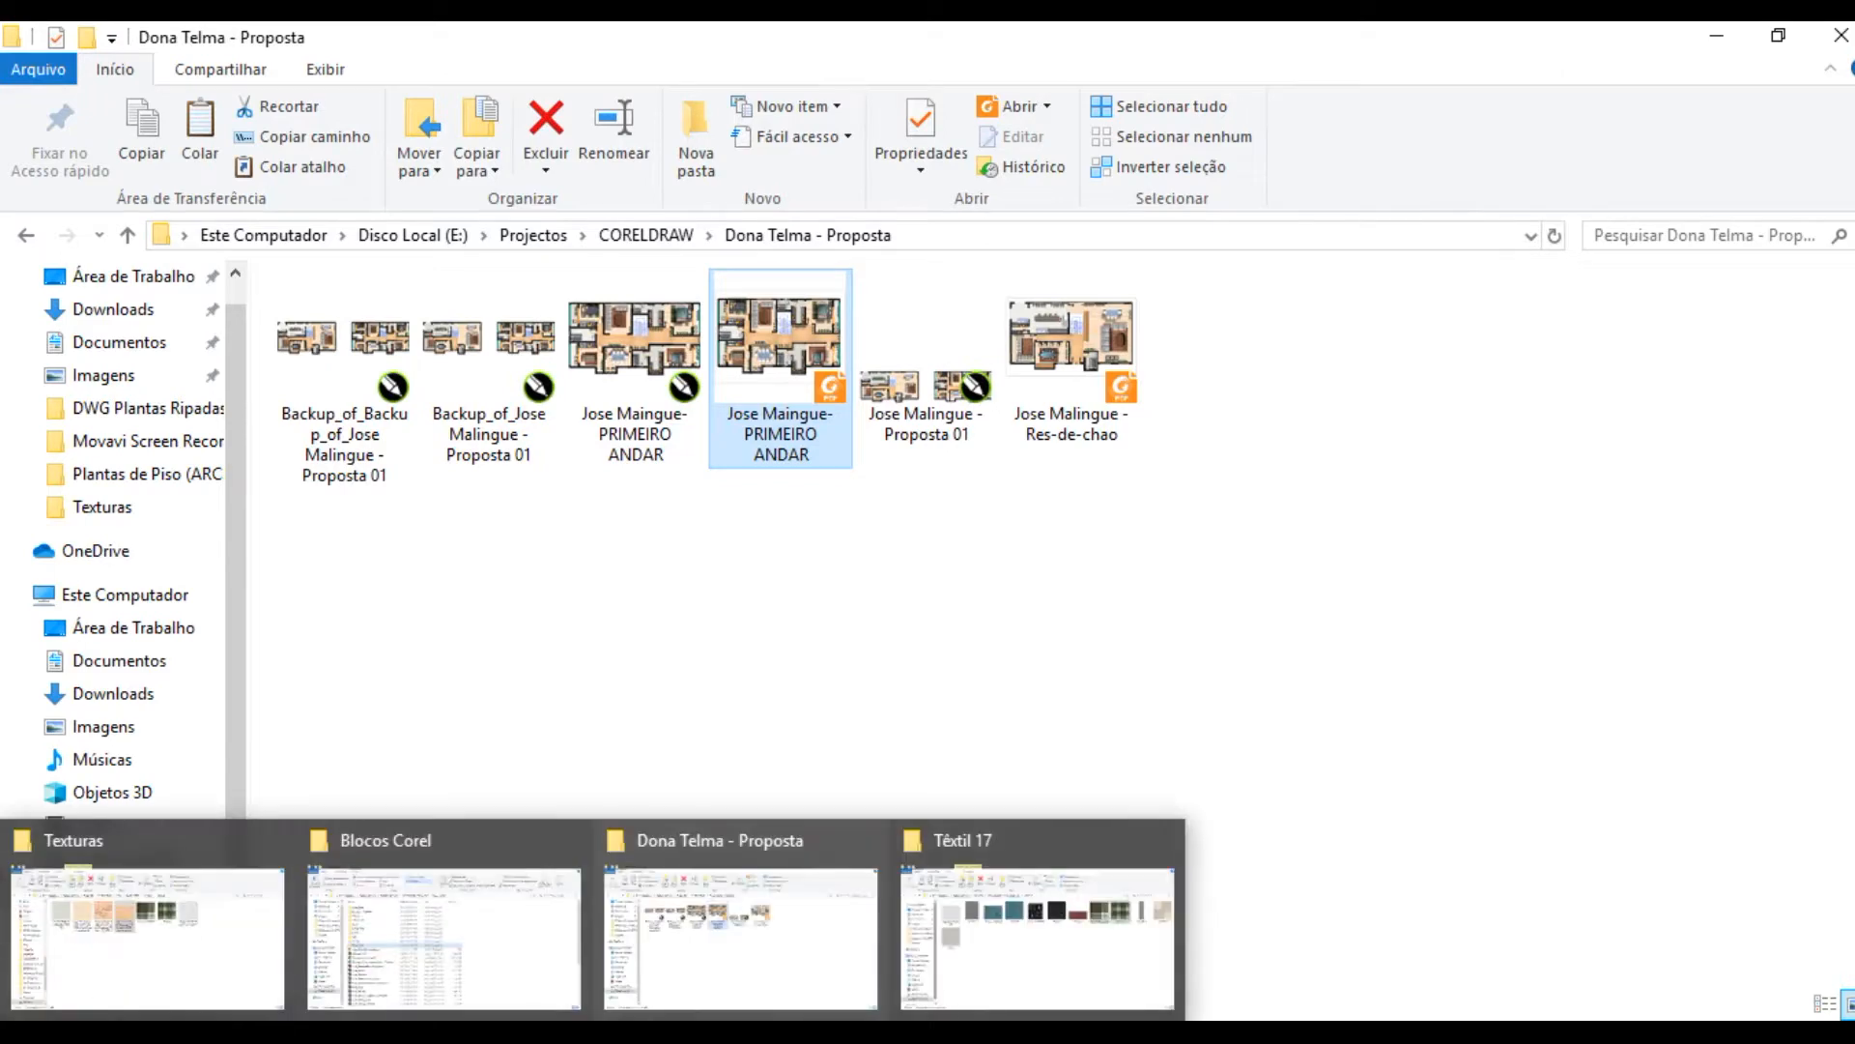
click(317, 952)
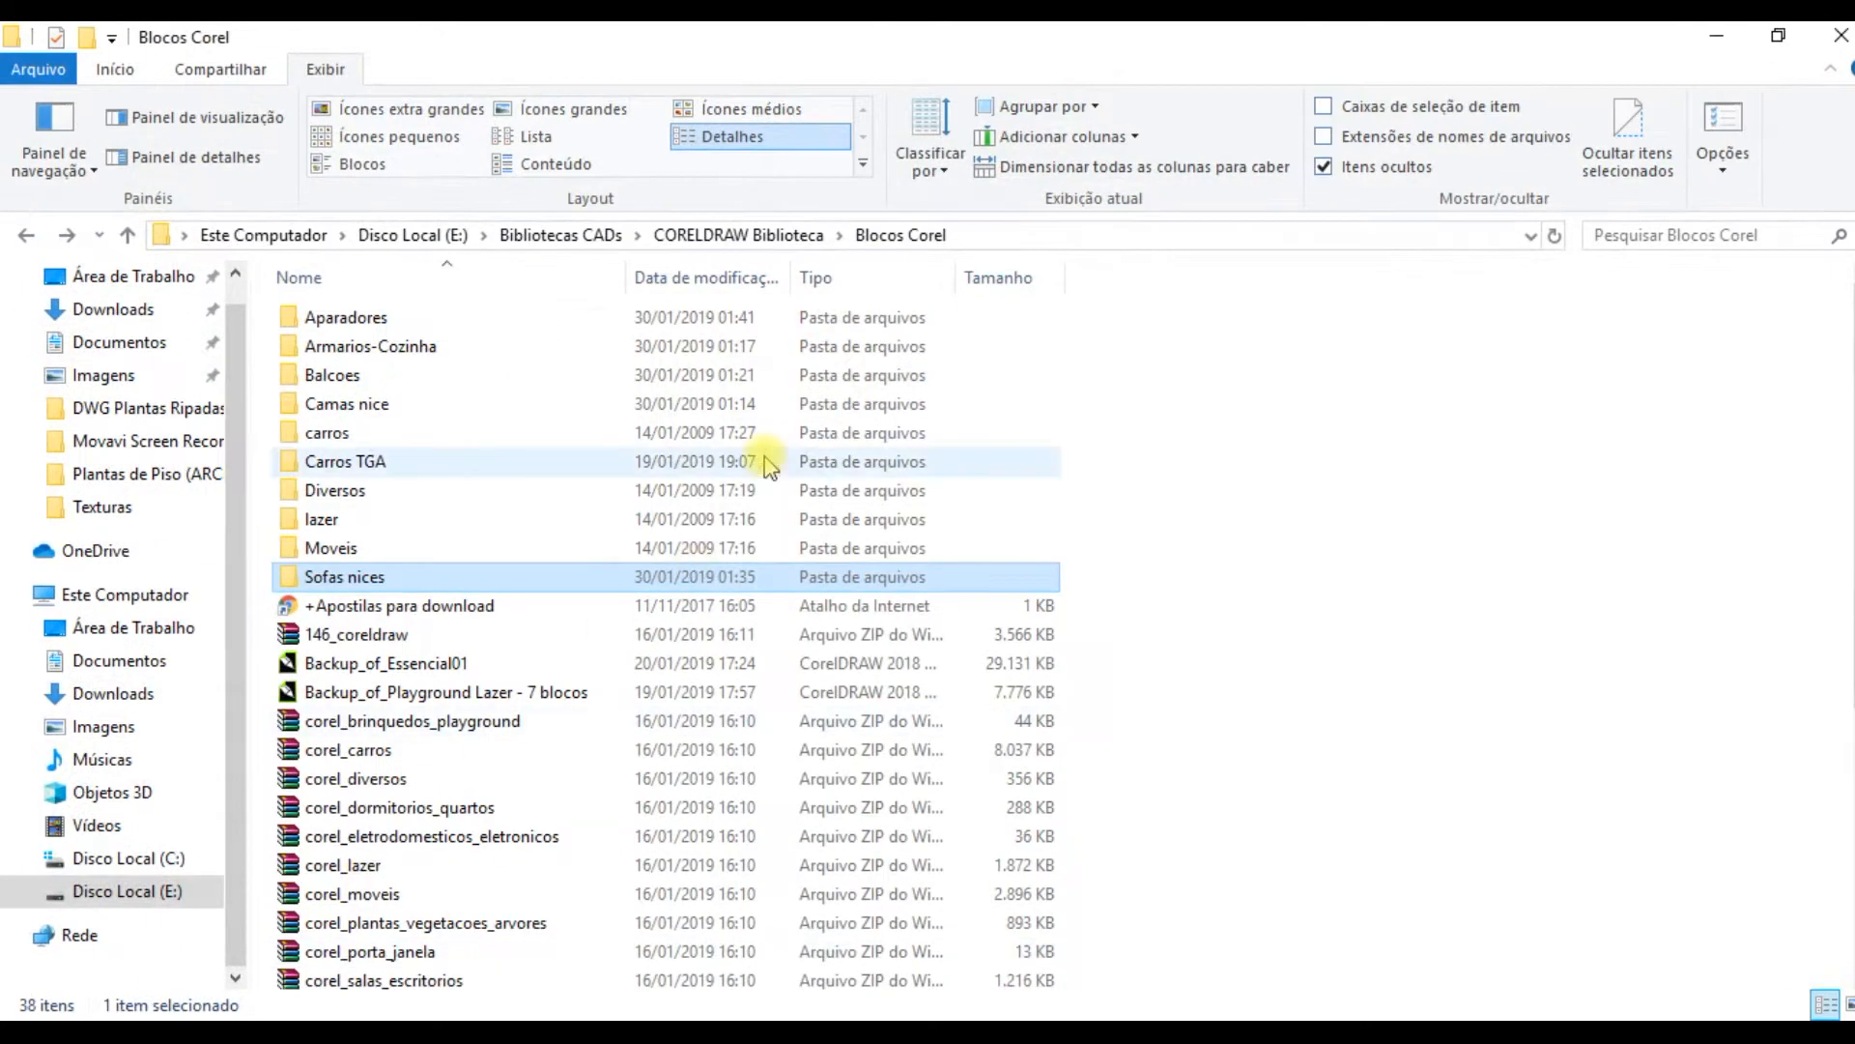
Step: Look inside the Aparadores block folder with large icons and return to the Blocos Corel folder
double_click(356, 319)
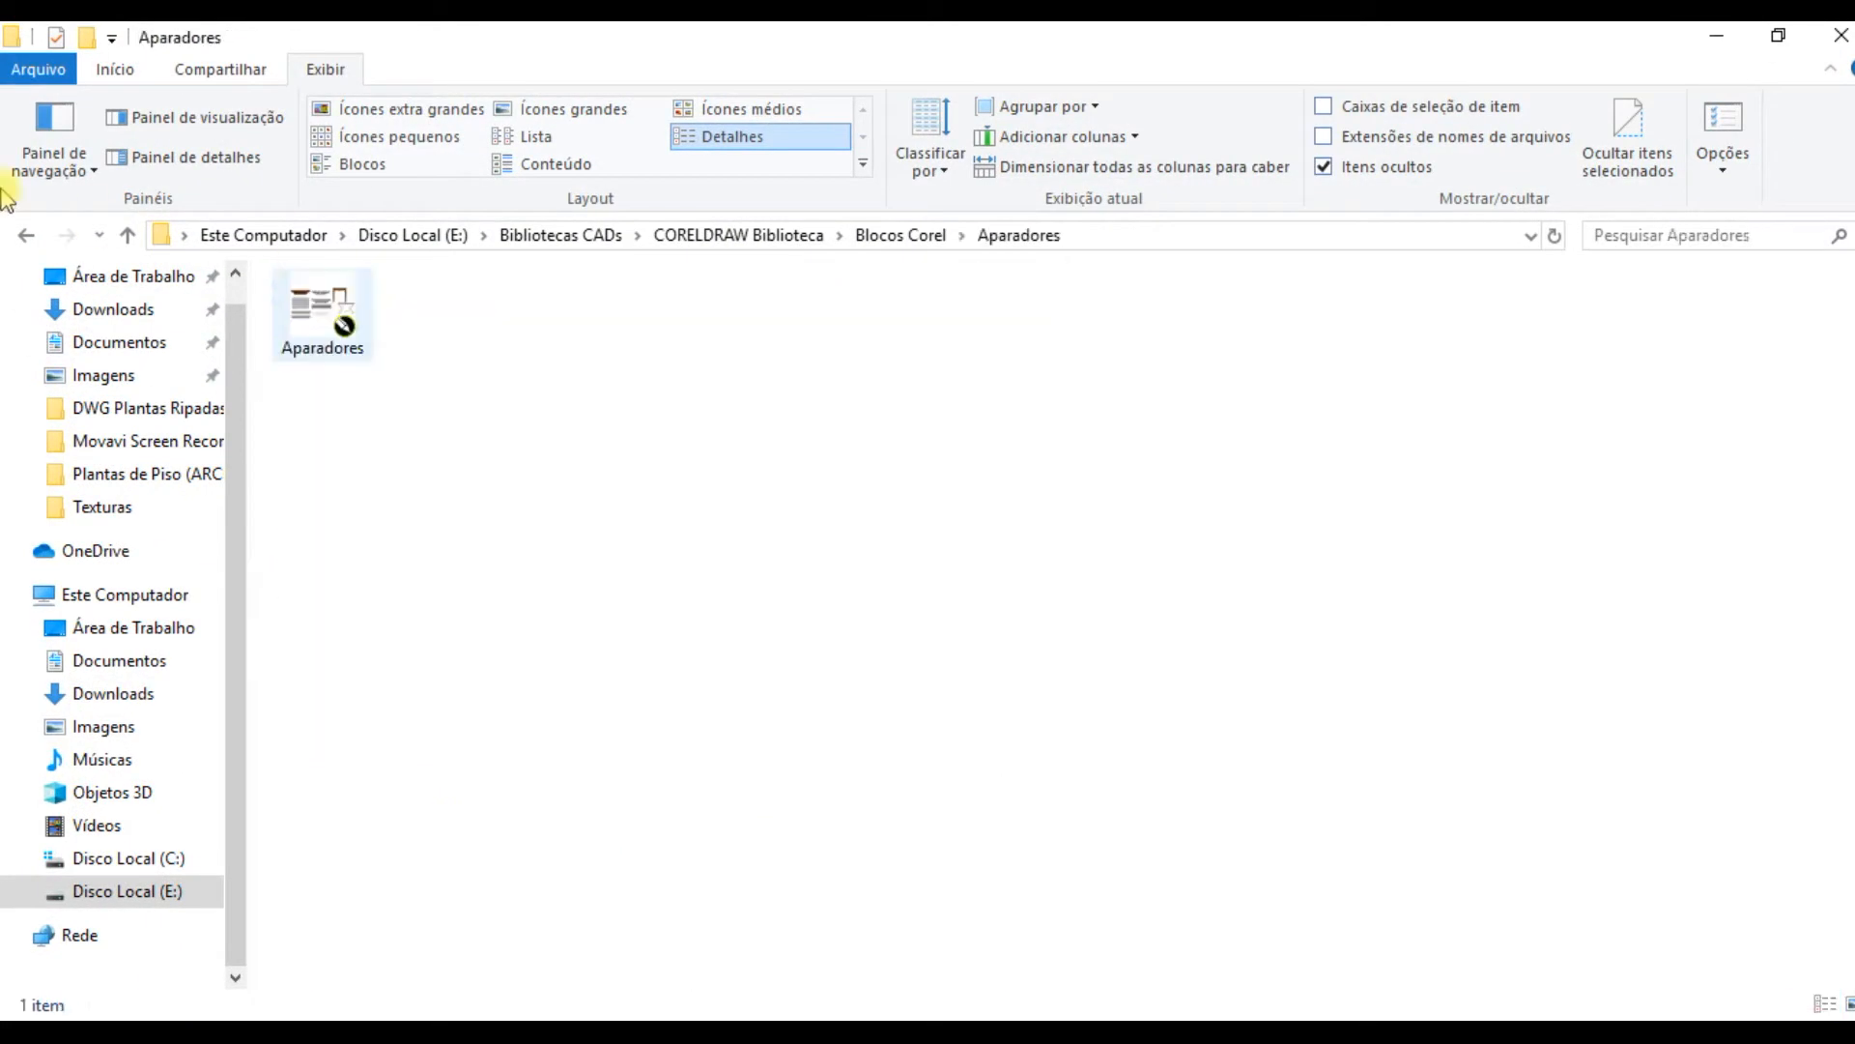
click(26, 236)
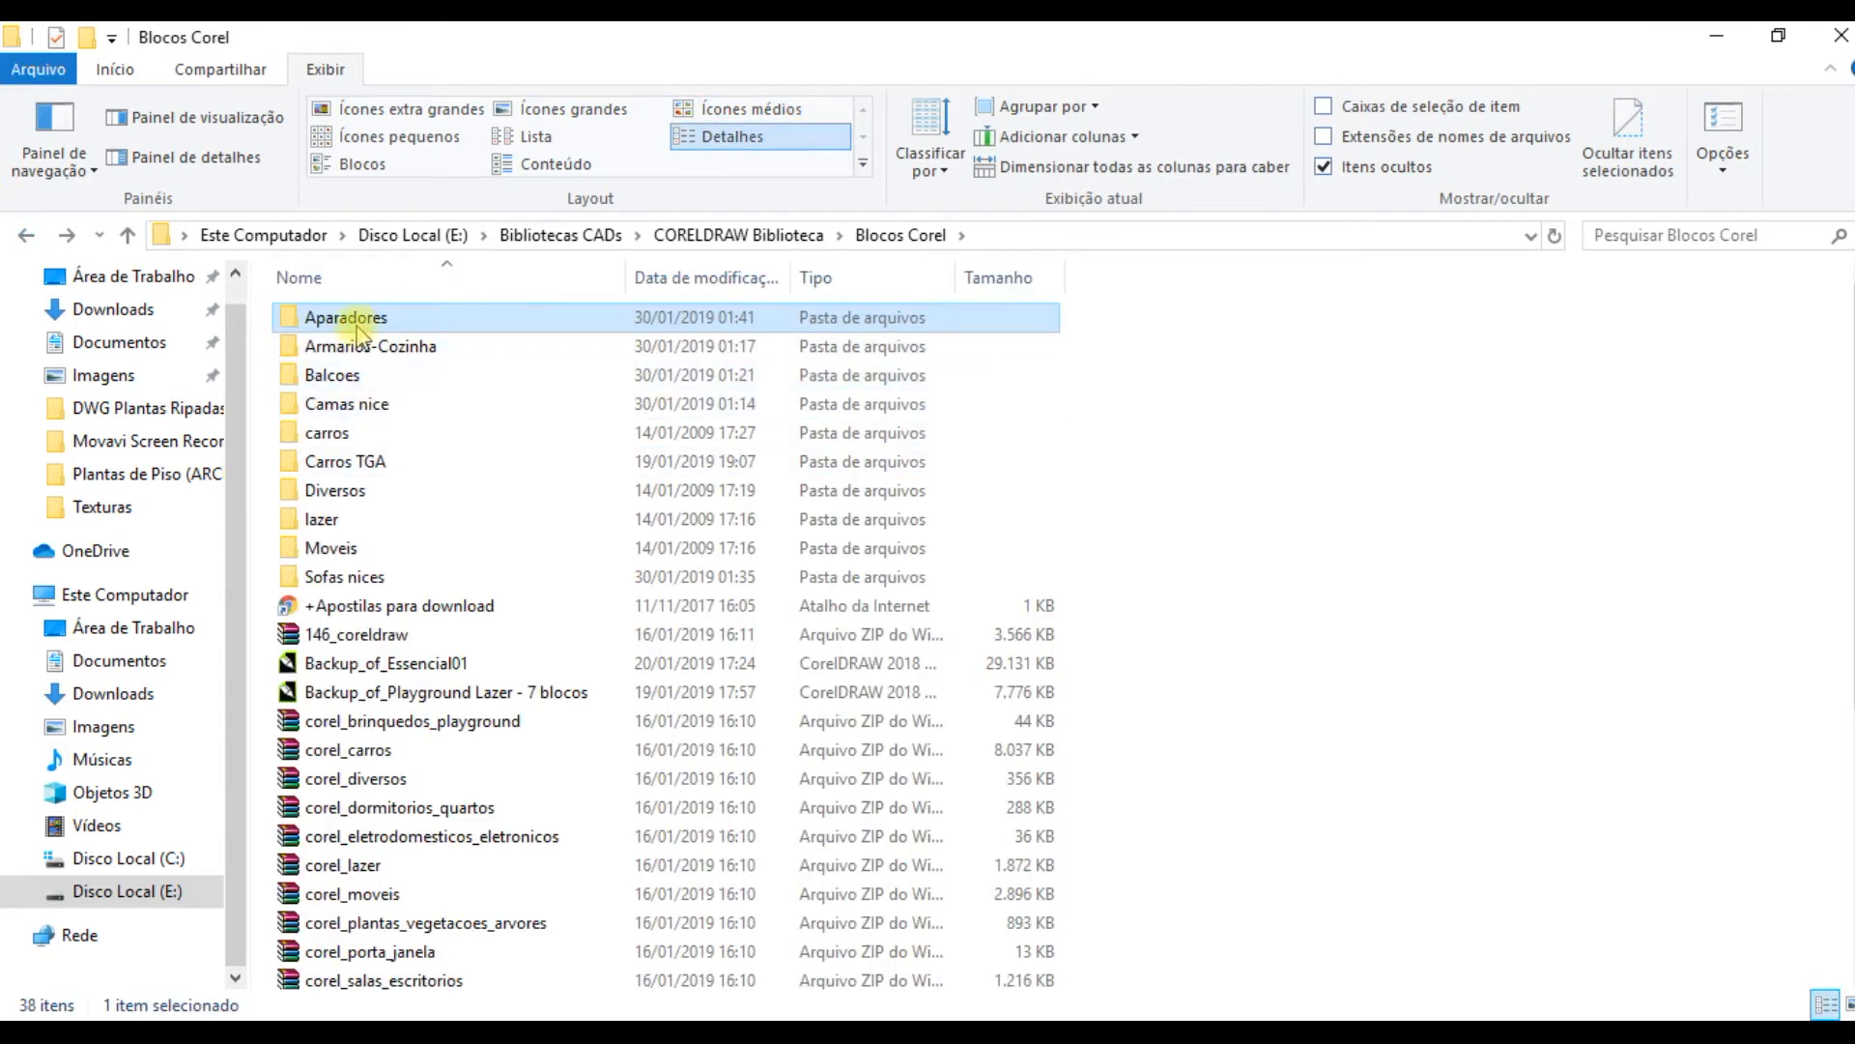
double_click(356, 326)
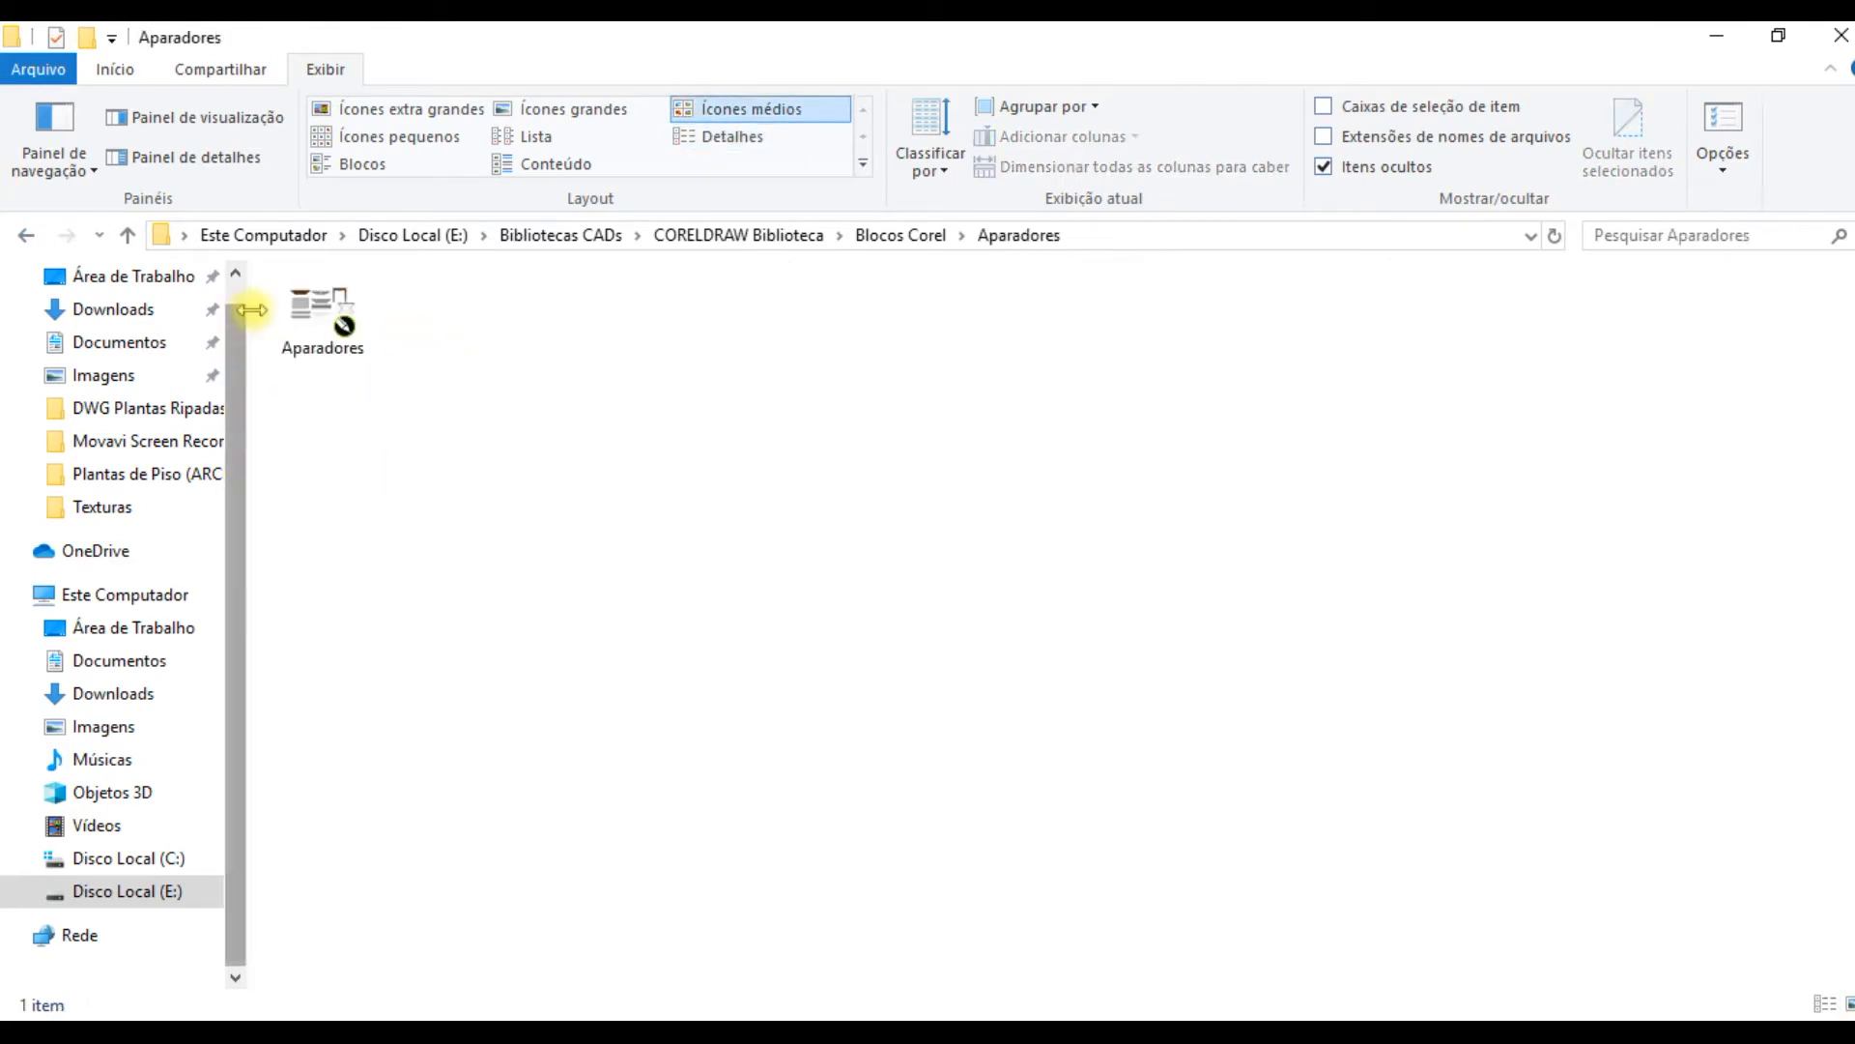
click(24, 237)
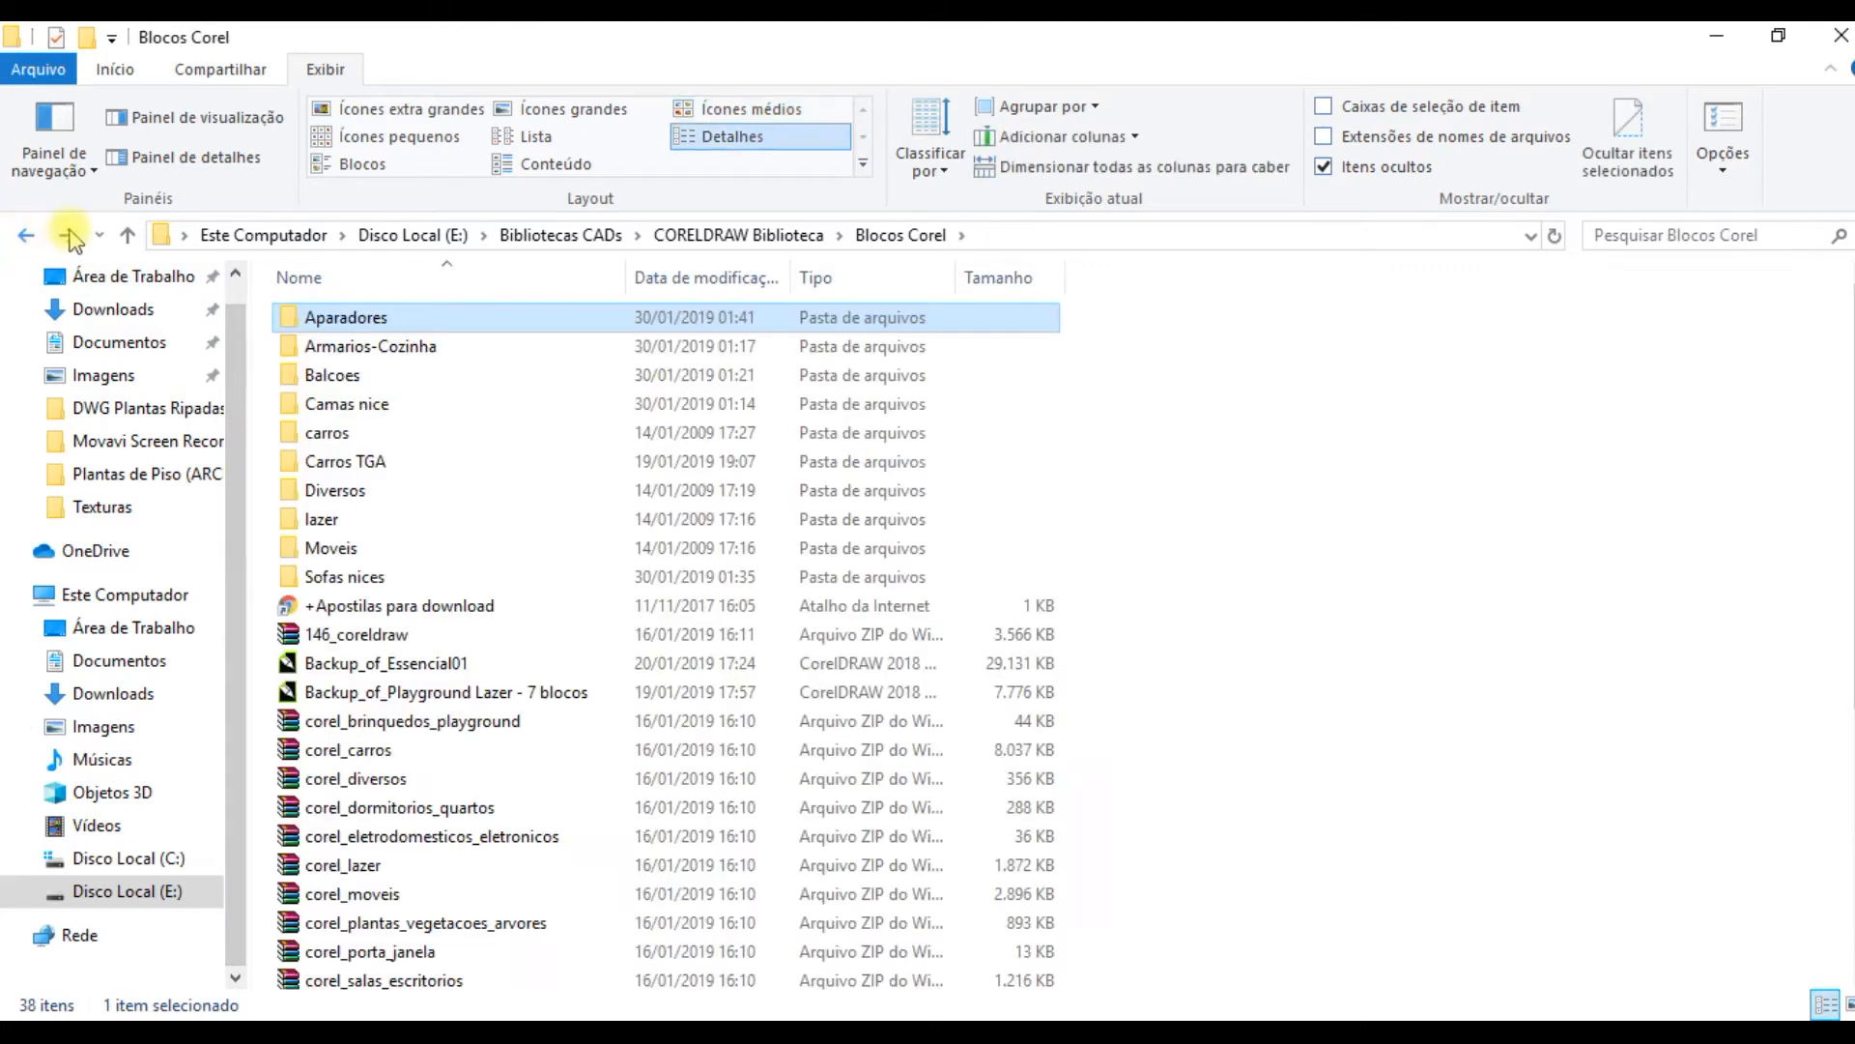
click(66, 237)
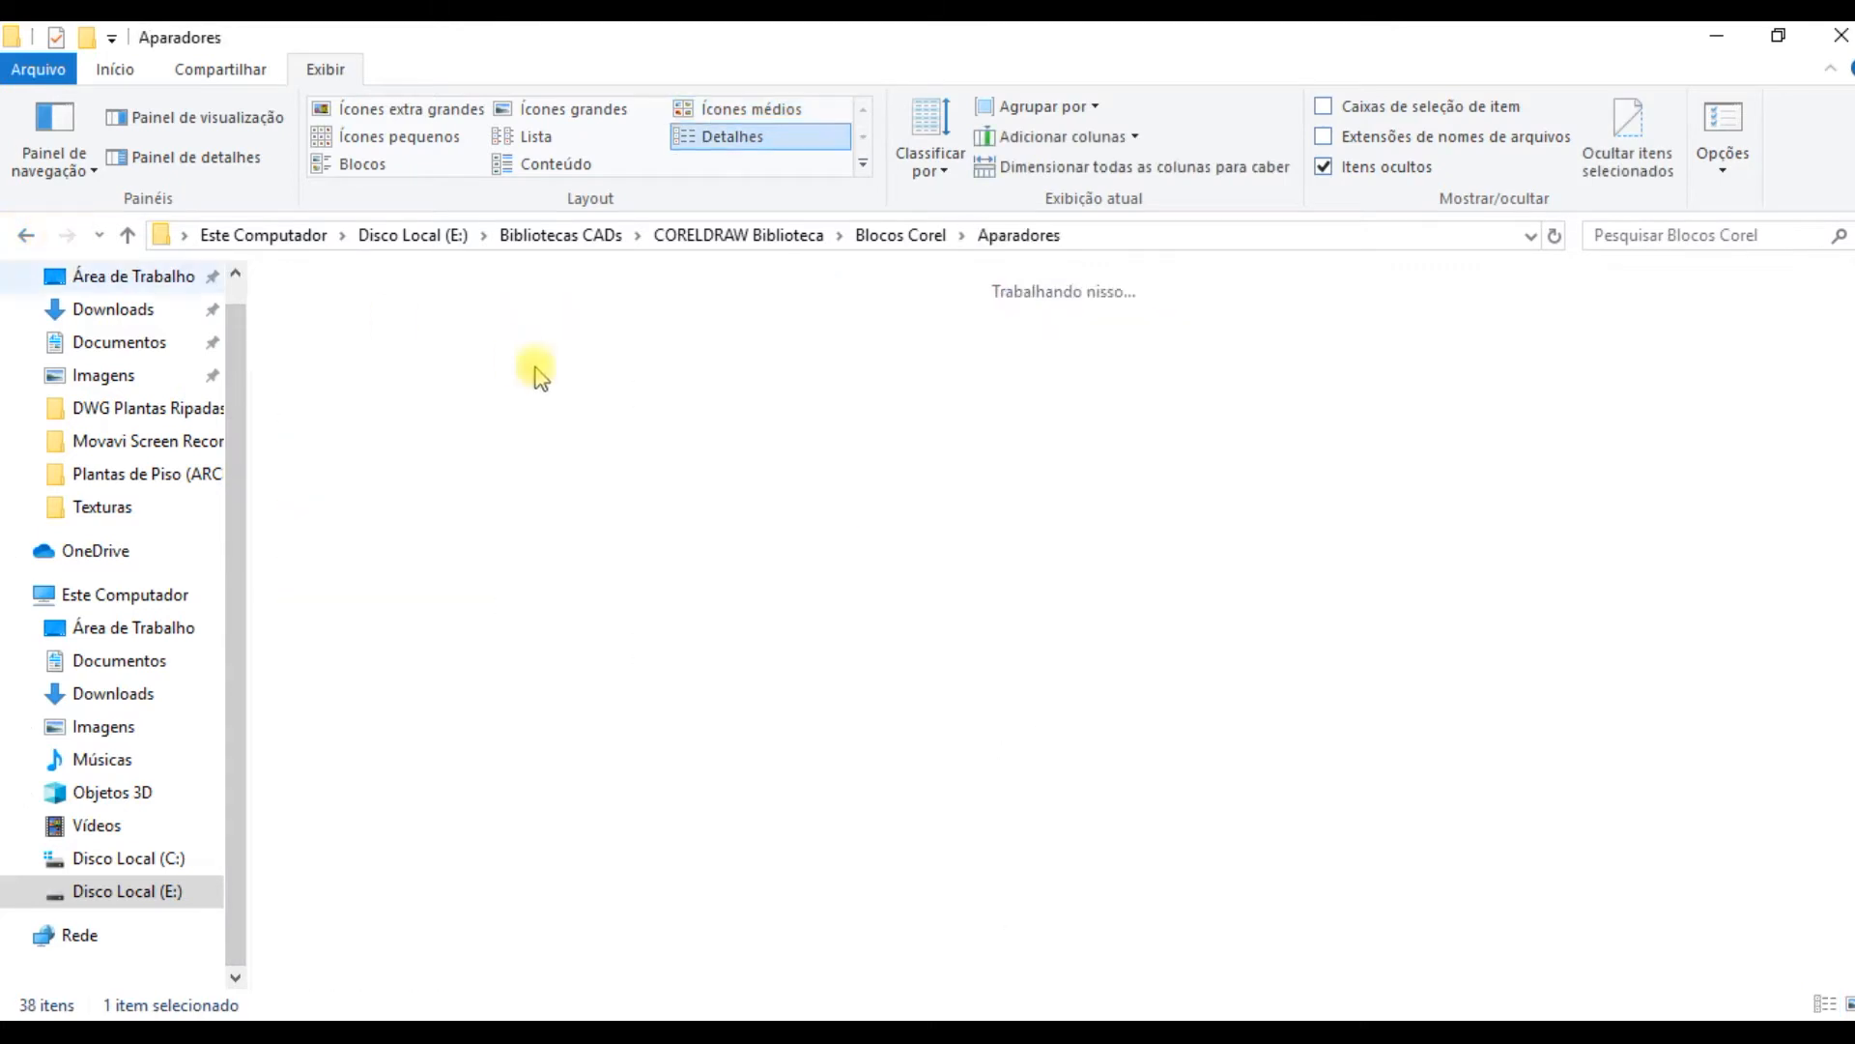
click(579, 112)
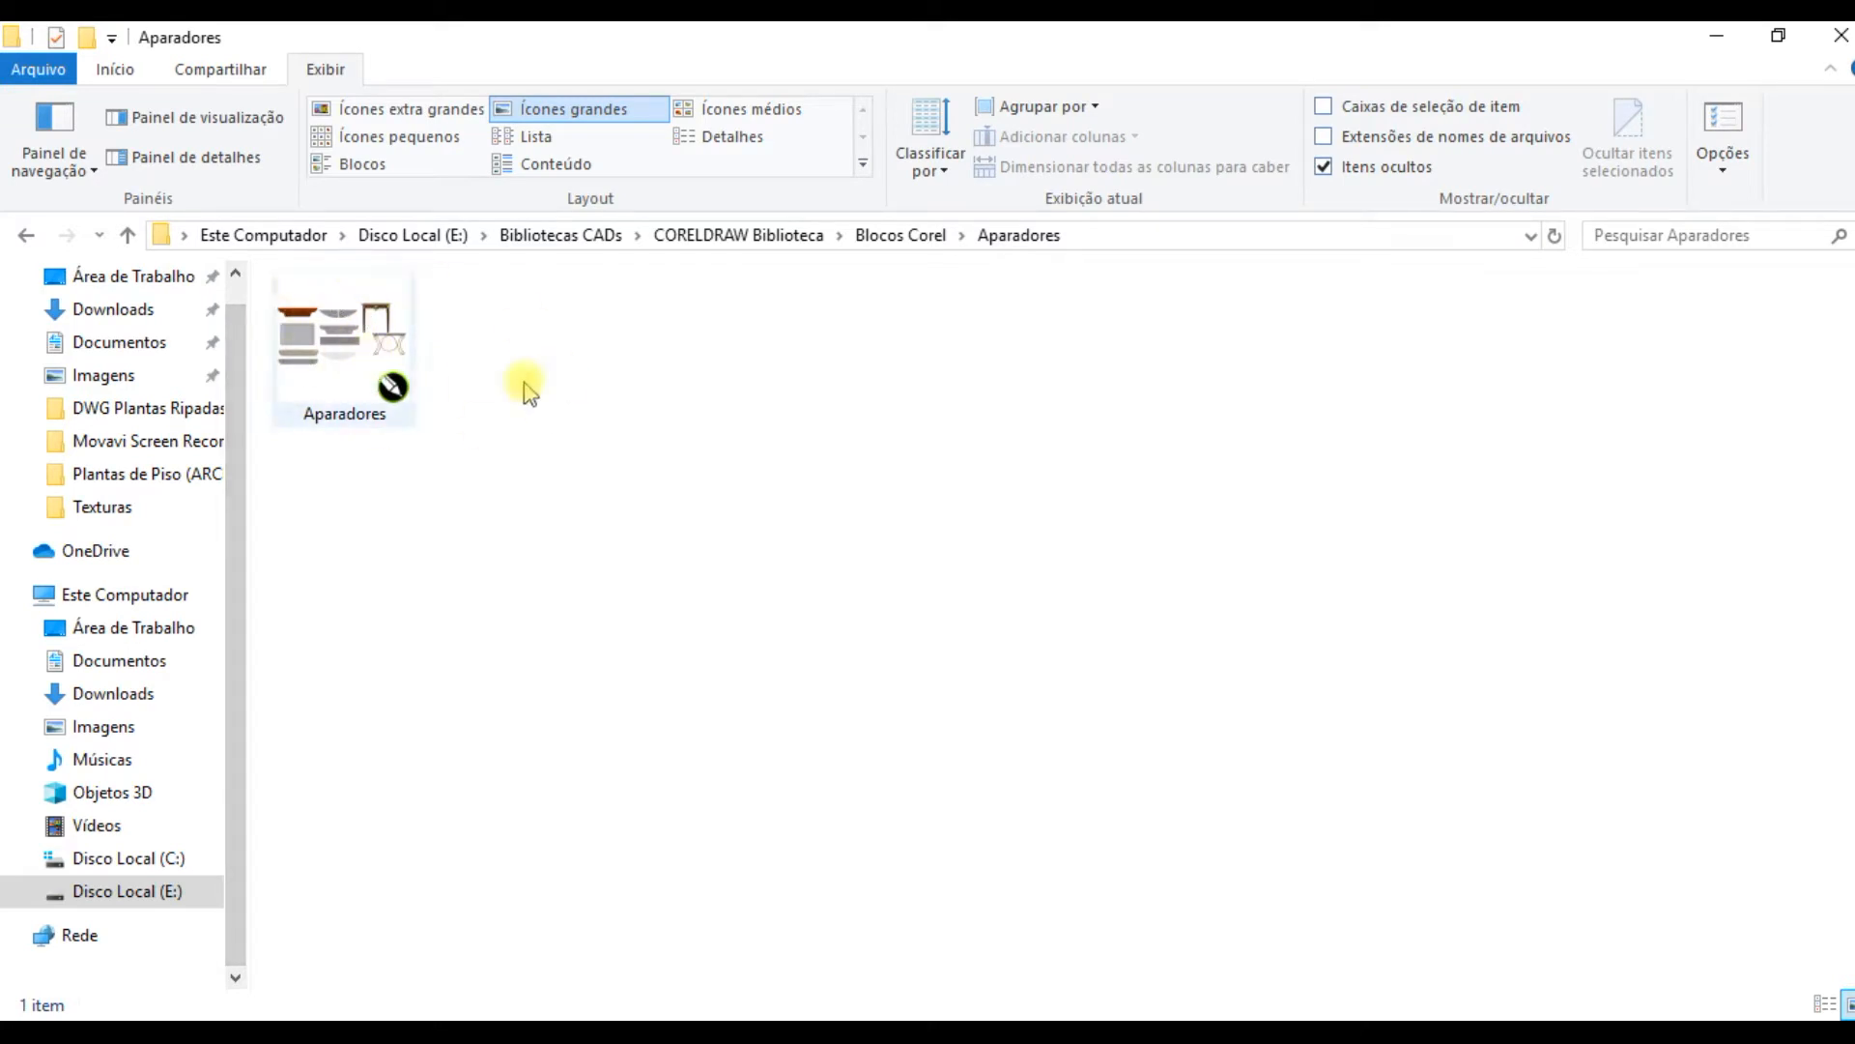
click(25, 237)
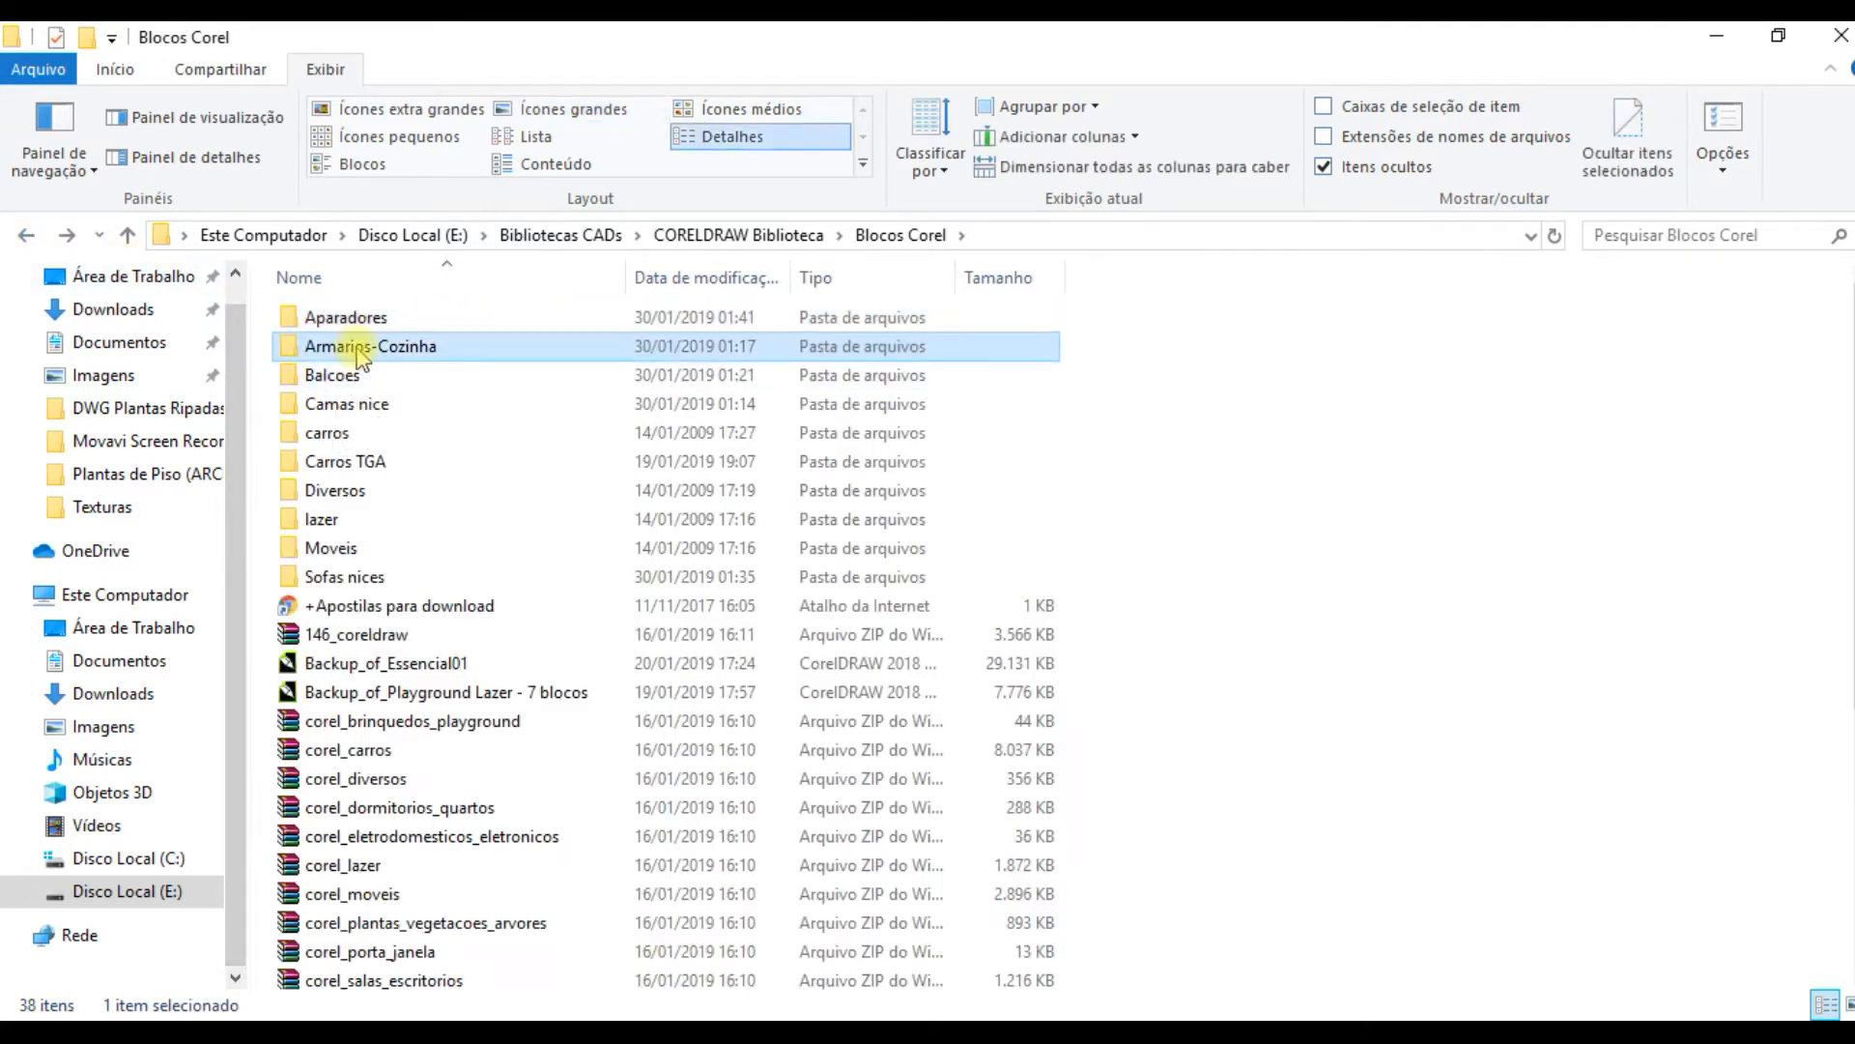
Step: Look inside the Armarios-Cozinha and Balcoes block folders, returning to the Blocos Corel folder
double_click(368, 350)
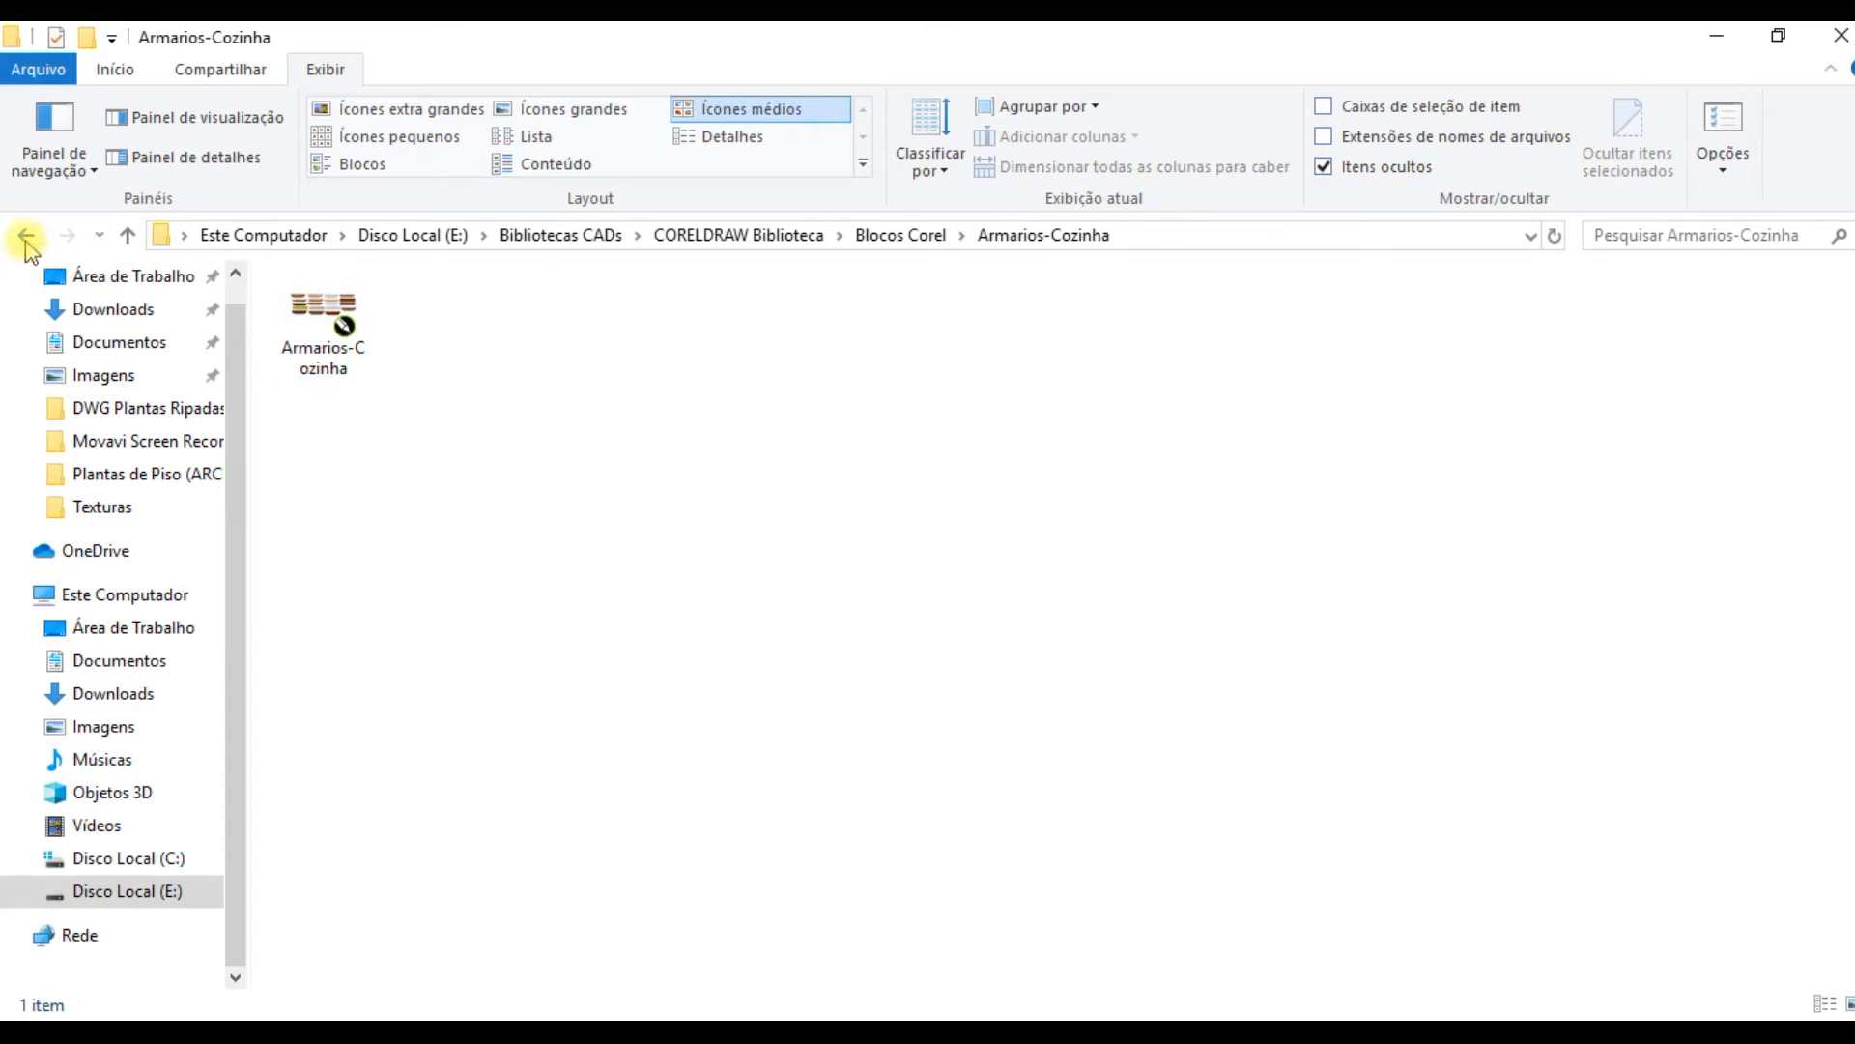
click(26, 239)
double_click(372, 364)
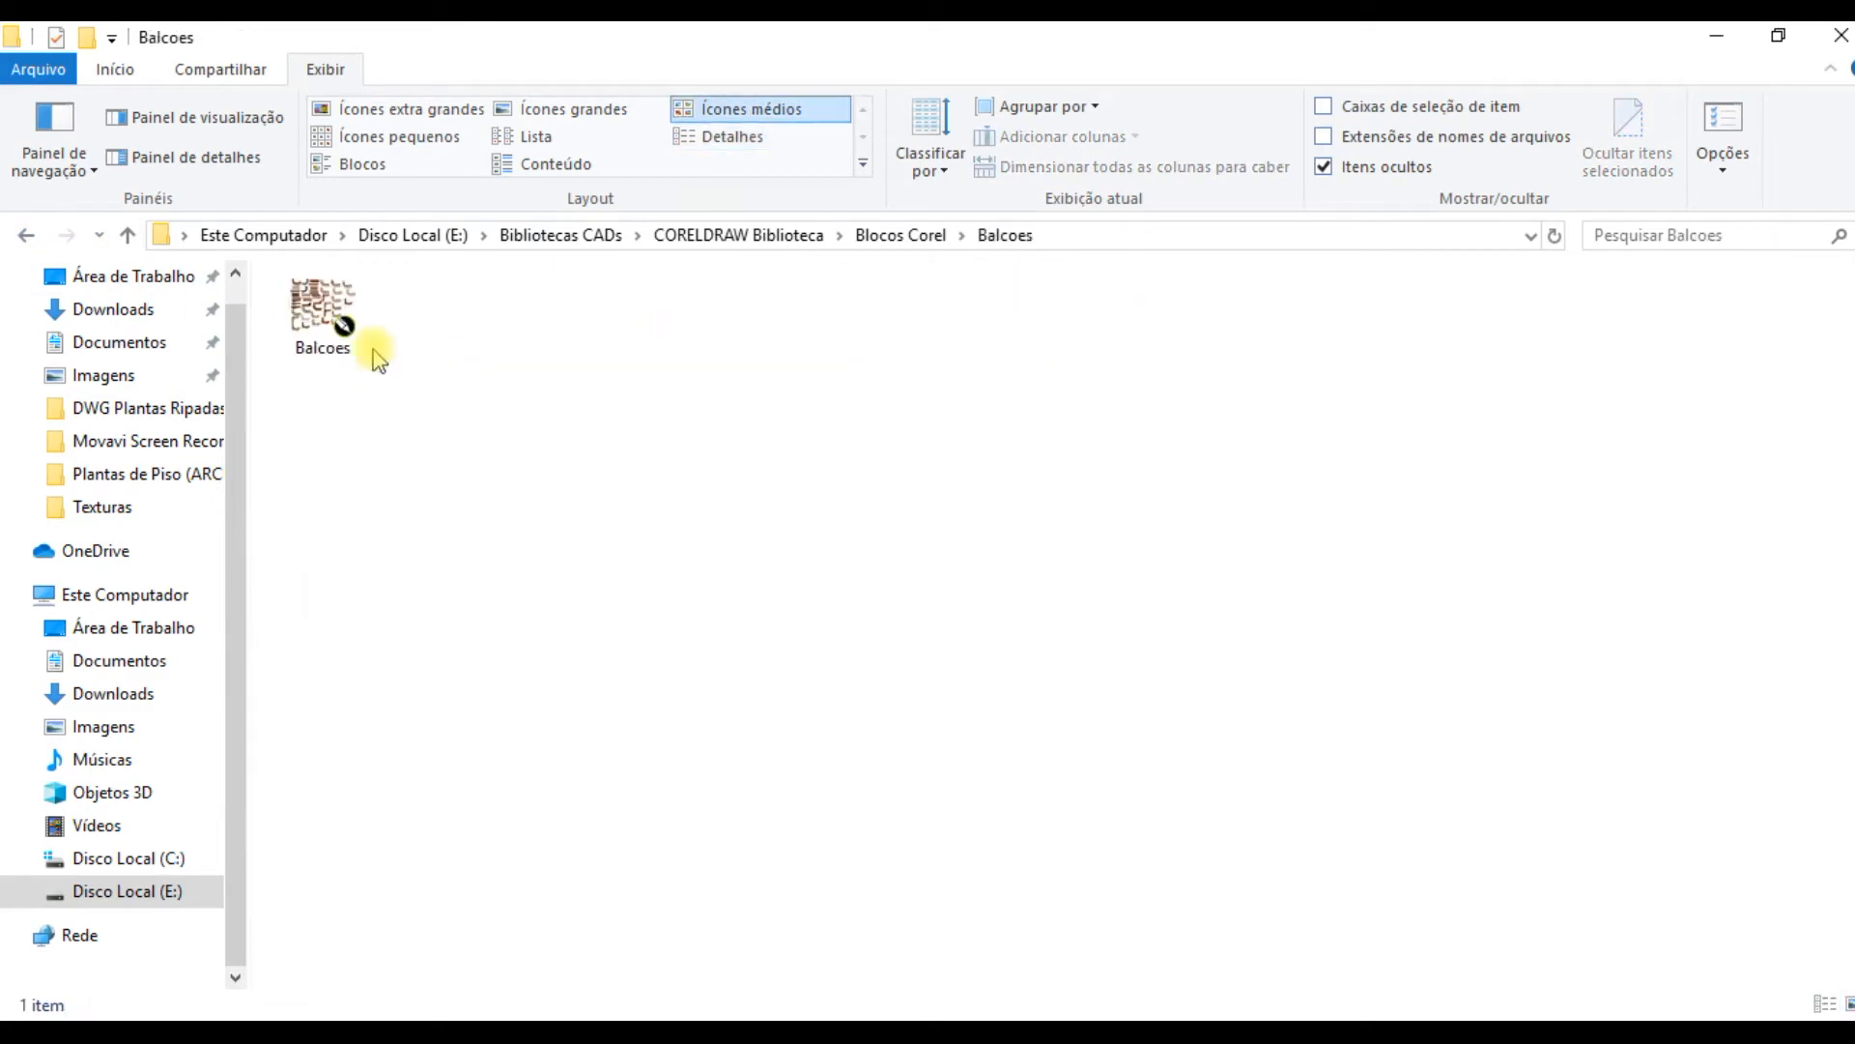
click(26, 235)
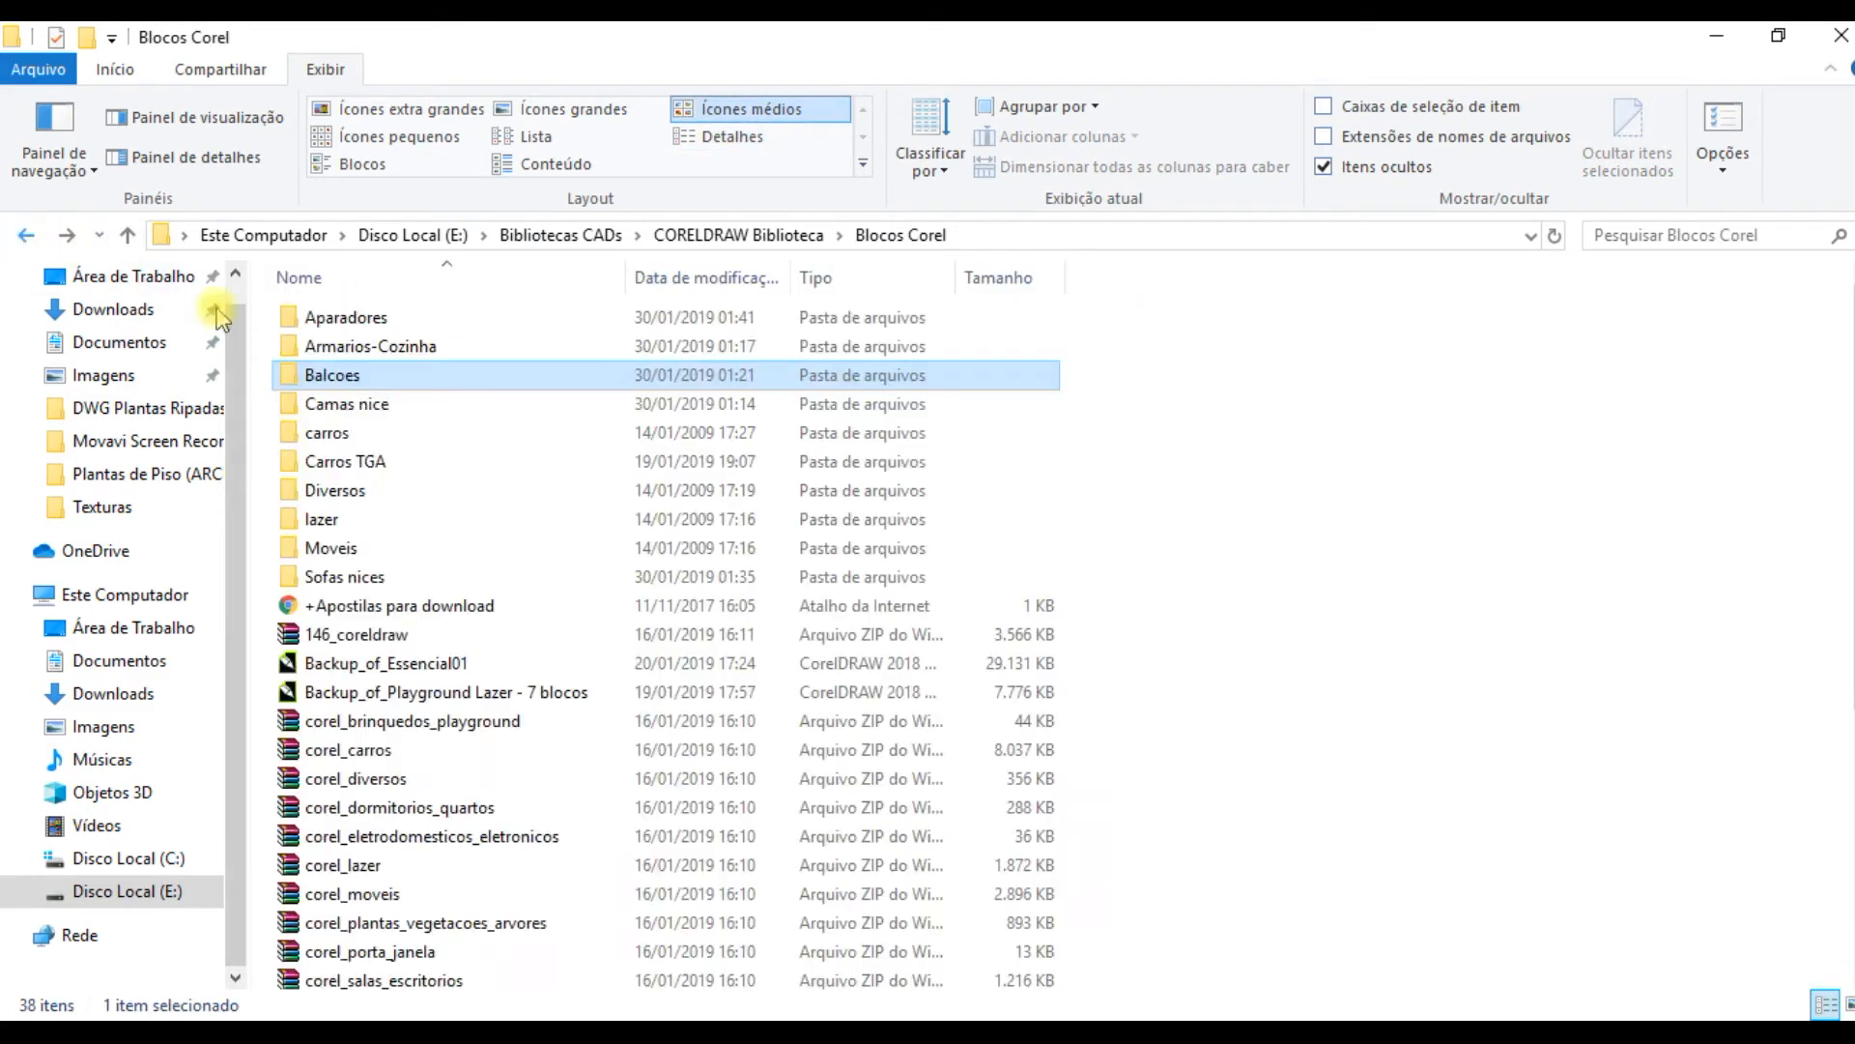
Step: Open the Camas nice block file from the Camas nice folder in CorelDRAW
double_click(426, 404)
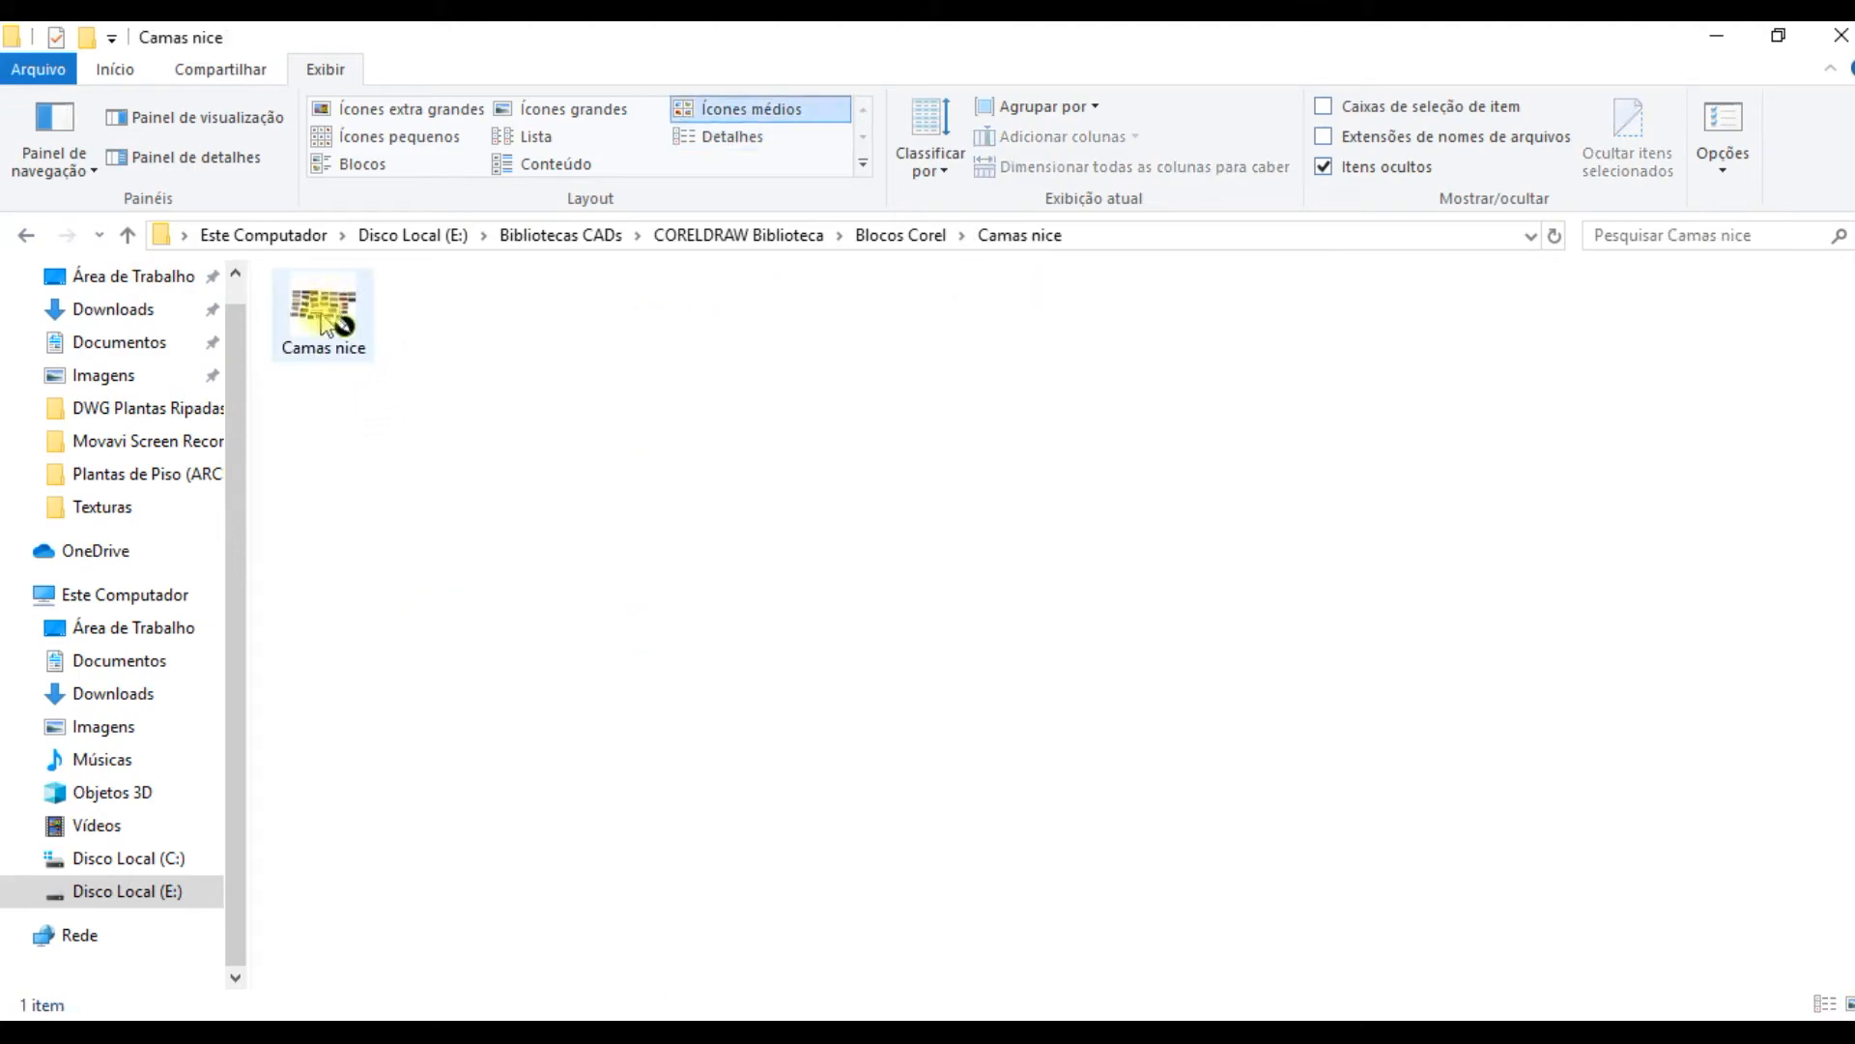
drag(317, 371, 318, 309)
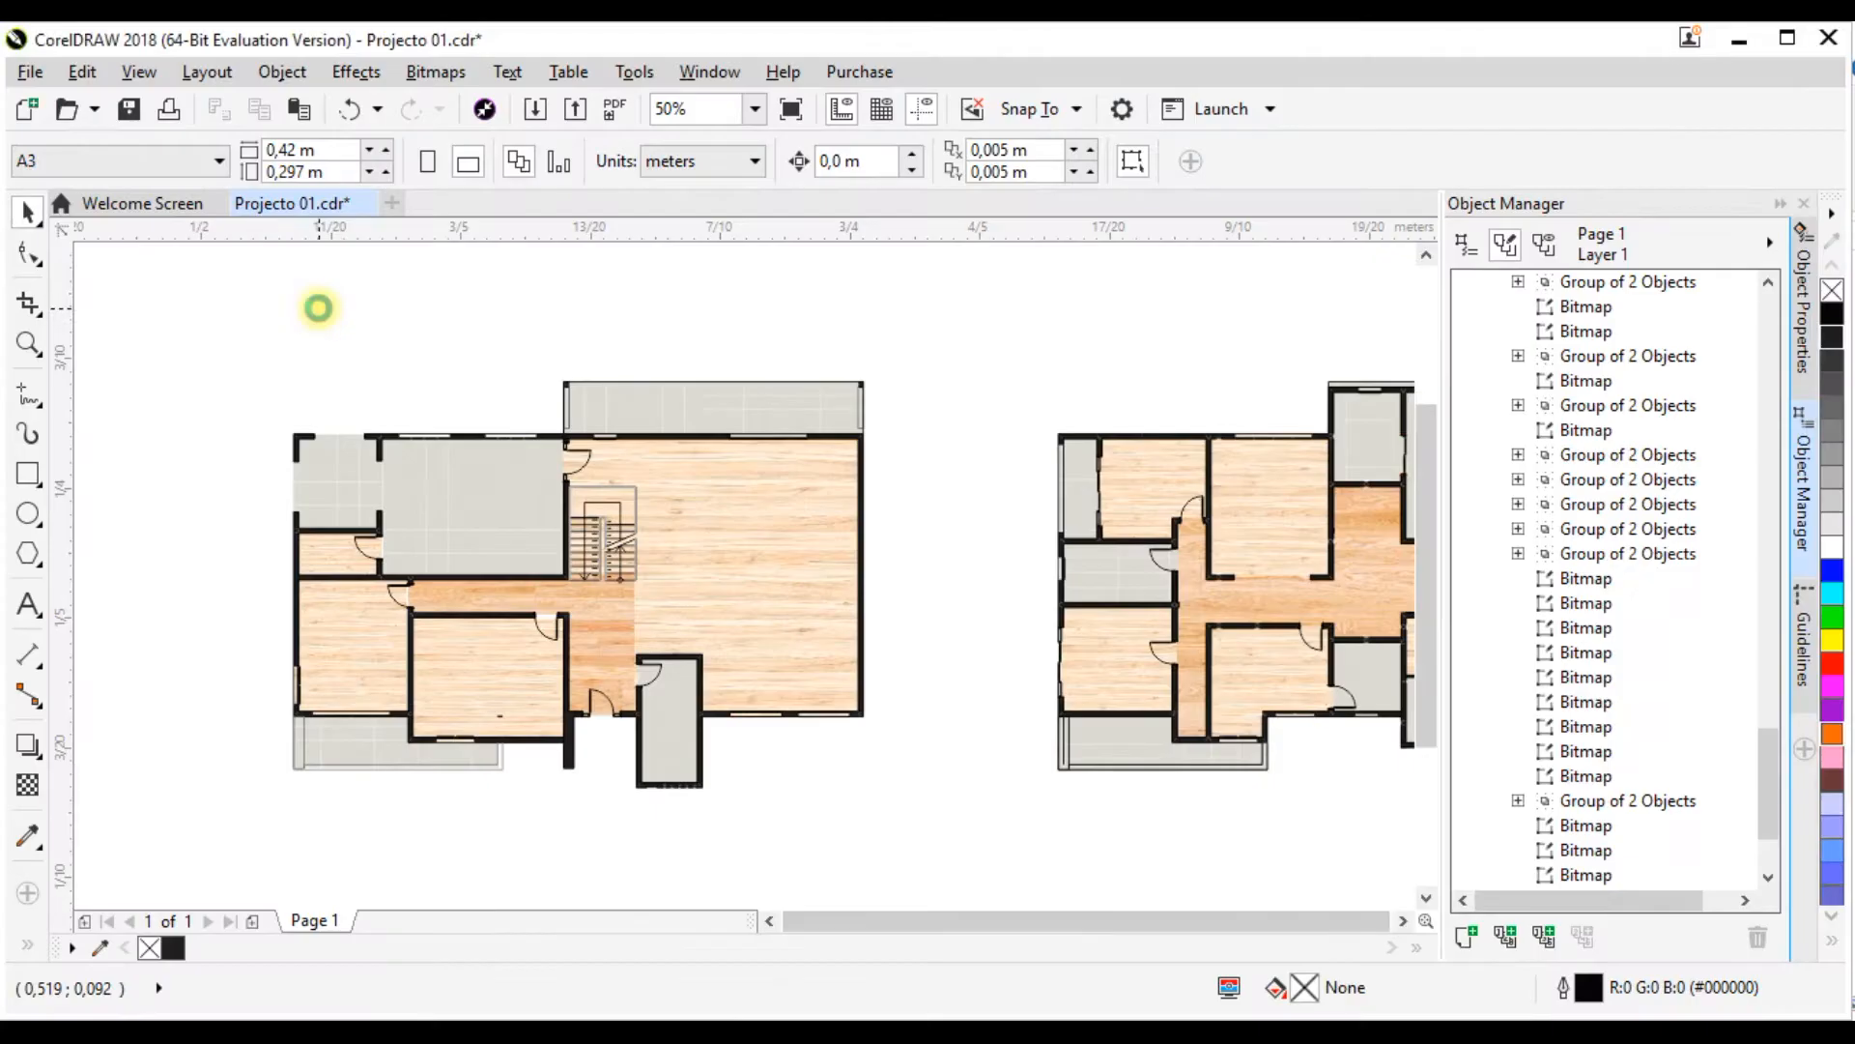
drag(318, 310, 561, 334)
Step: Examine the collection of top-view bed blocks in Camas nice.cdr
scroll(600, 445, down, 2)
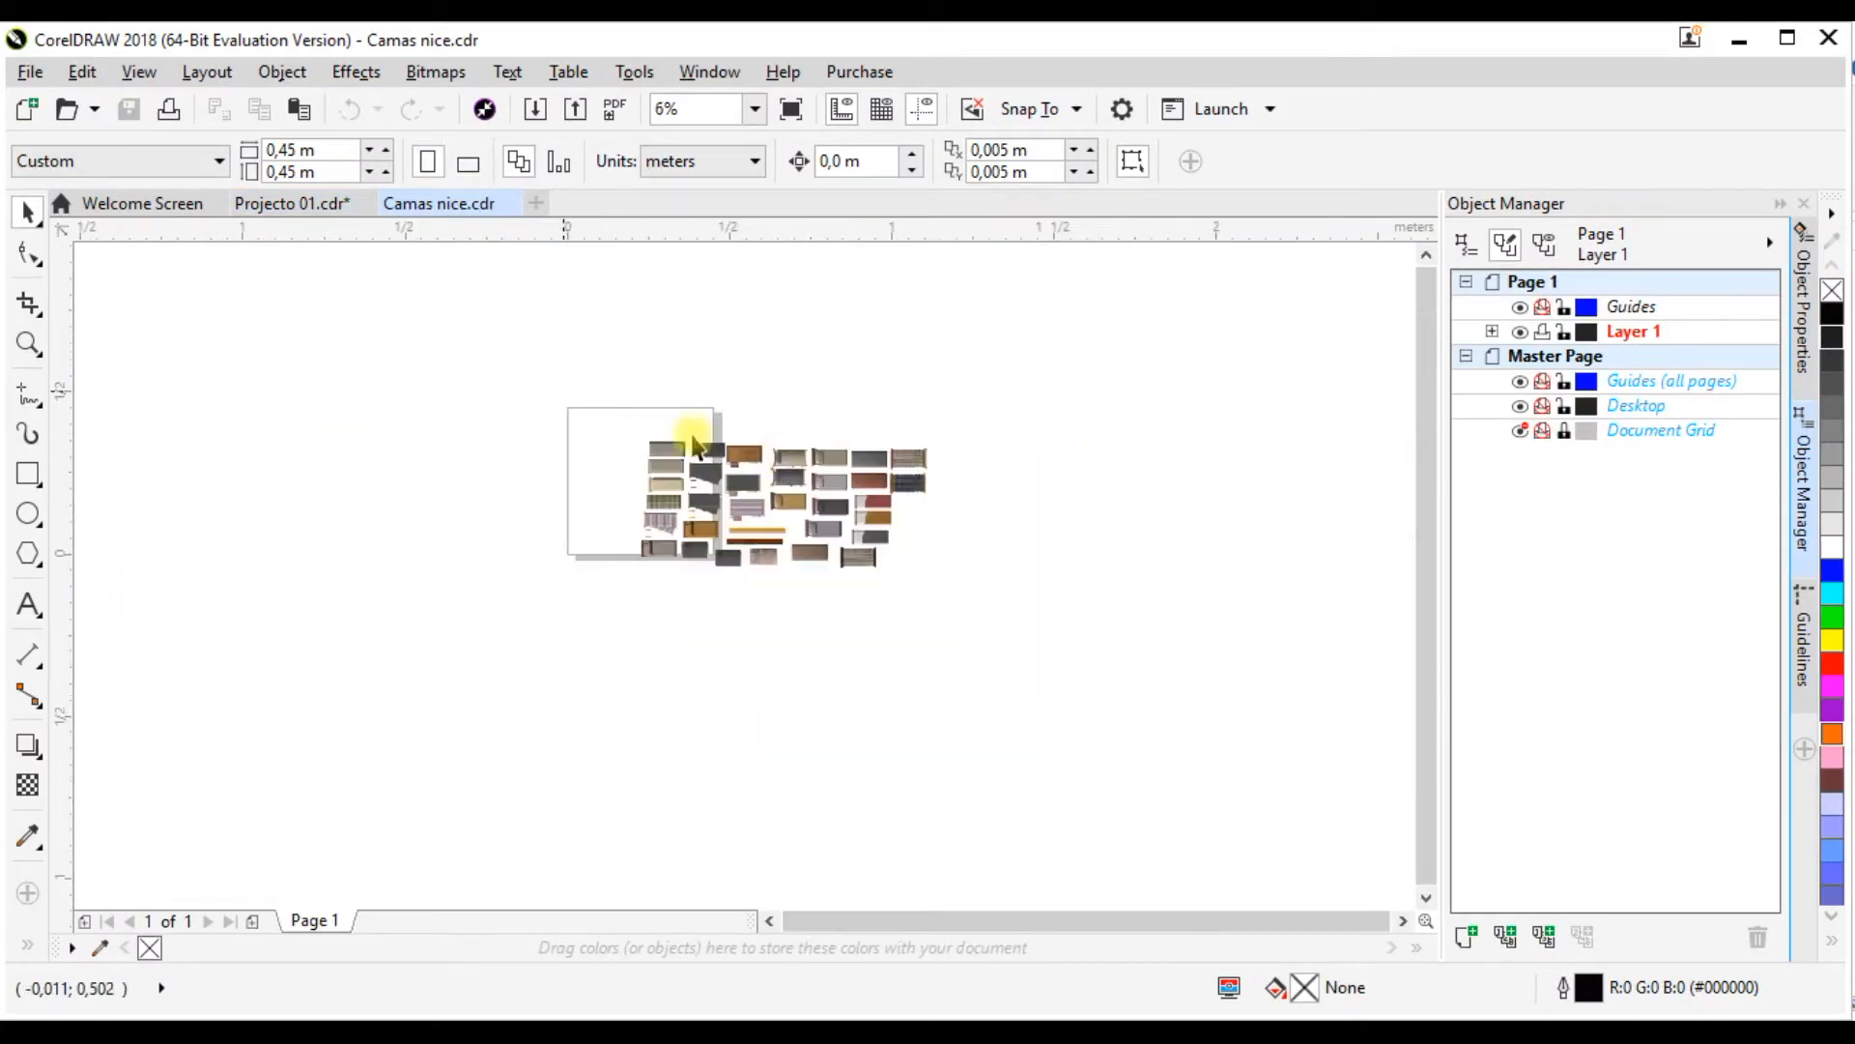
scroll(822, 475, up, 2)
scroll(919, 443, down, 2)
scroll(961, 426, up, 2)
scroll(748, 502, up, 1)
scroll(749, 502, down, 2)
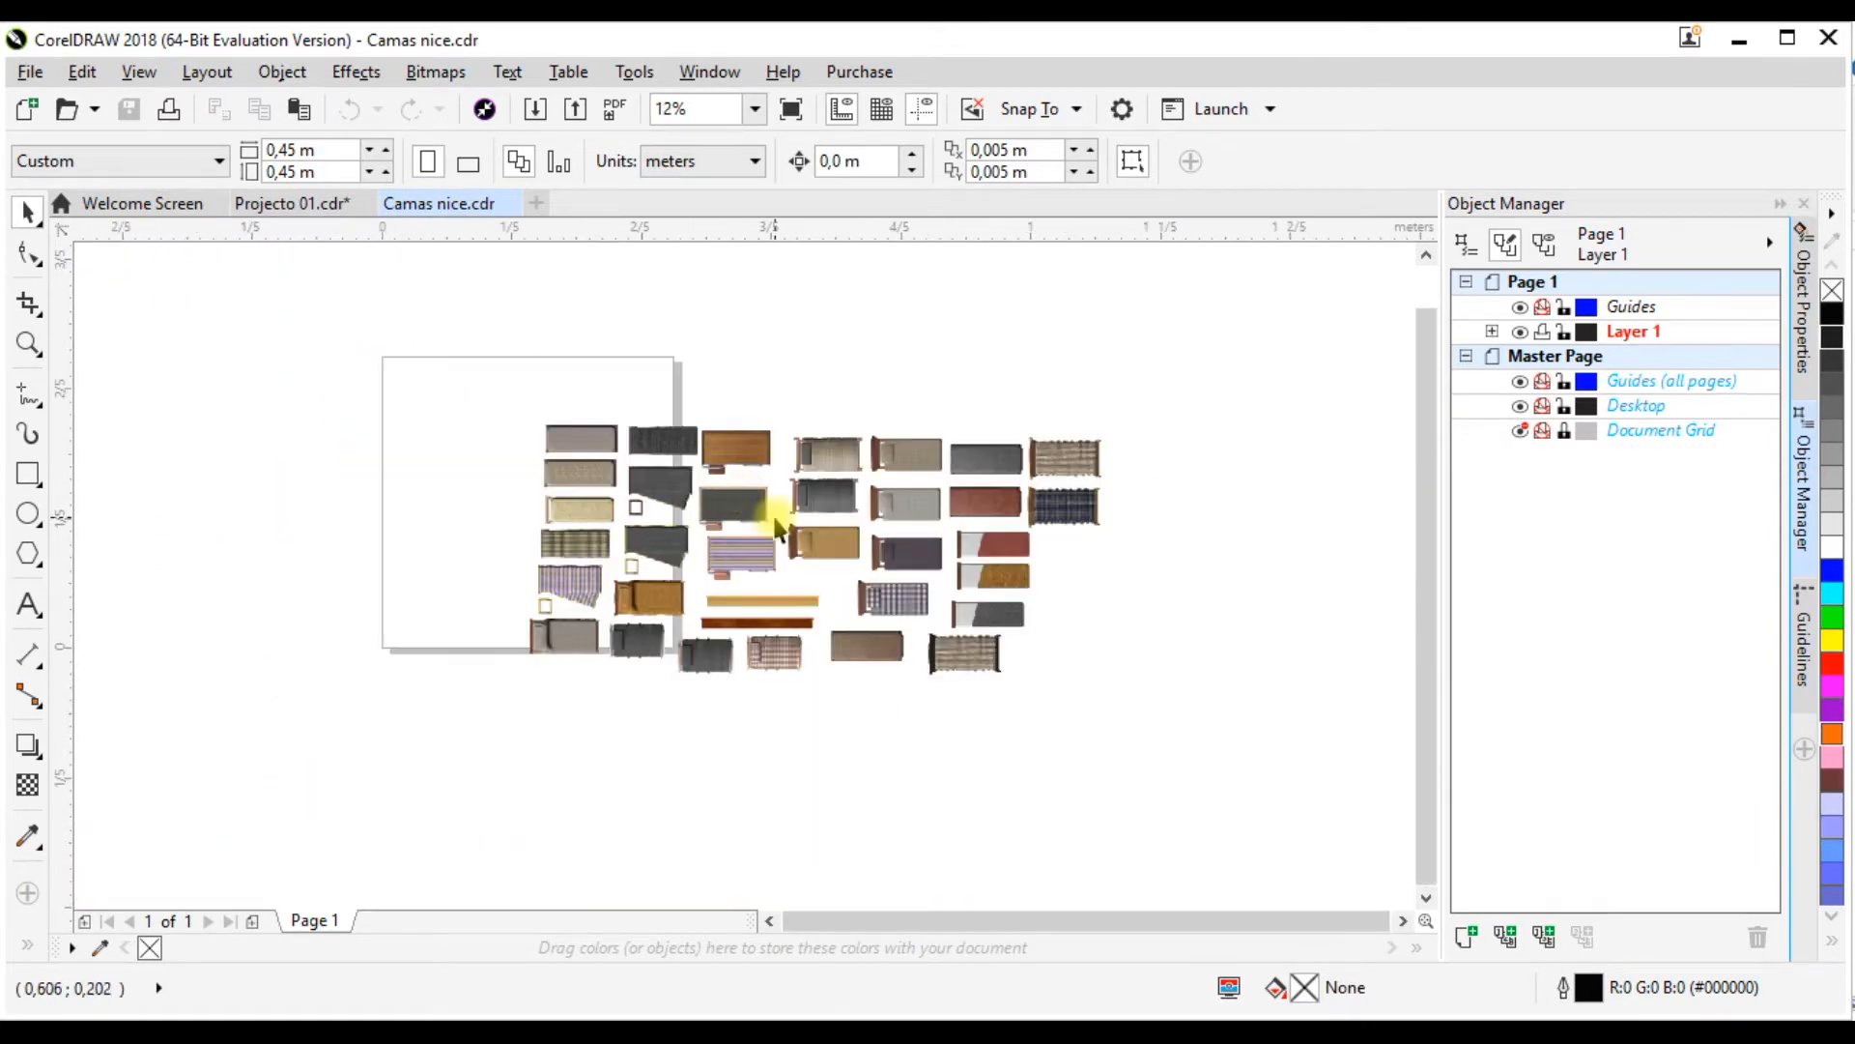
scroll(773, 522, up, 1)
scroll(506, 489, down, 1)
scroll(505, 489, up, 1)
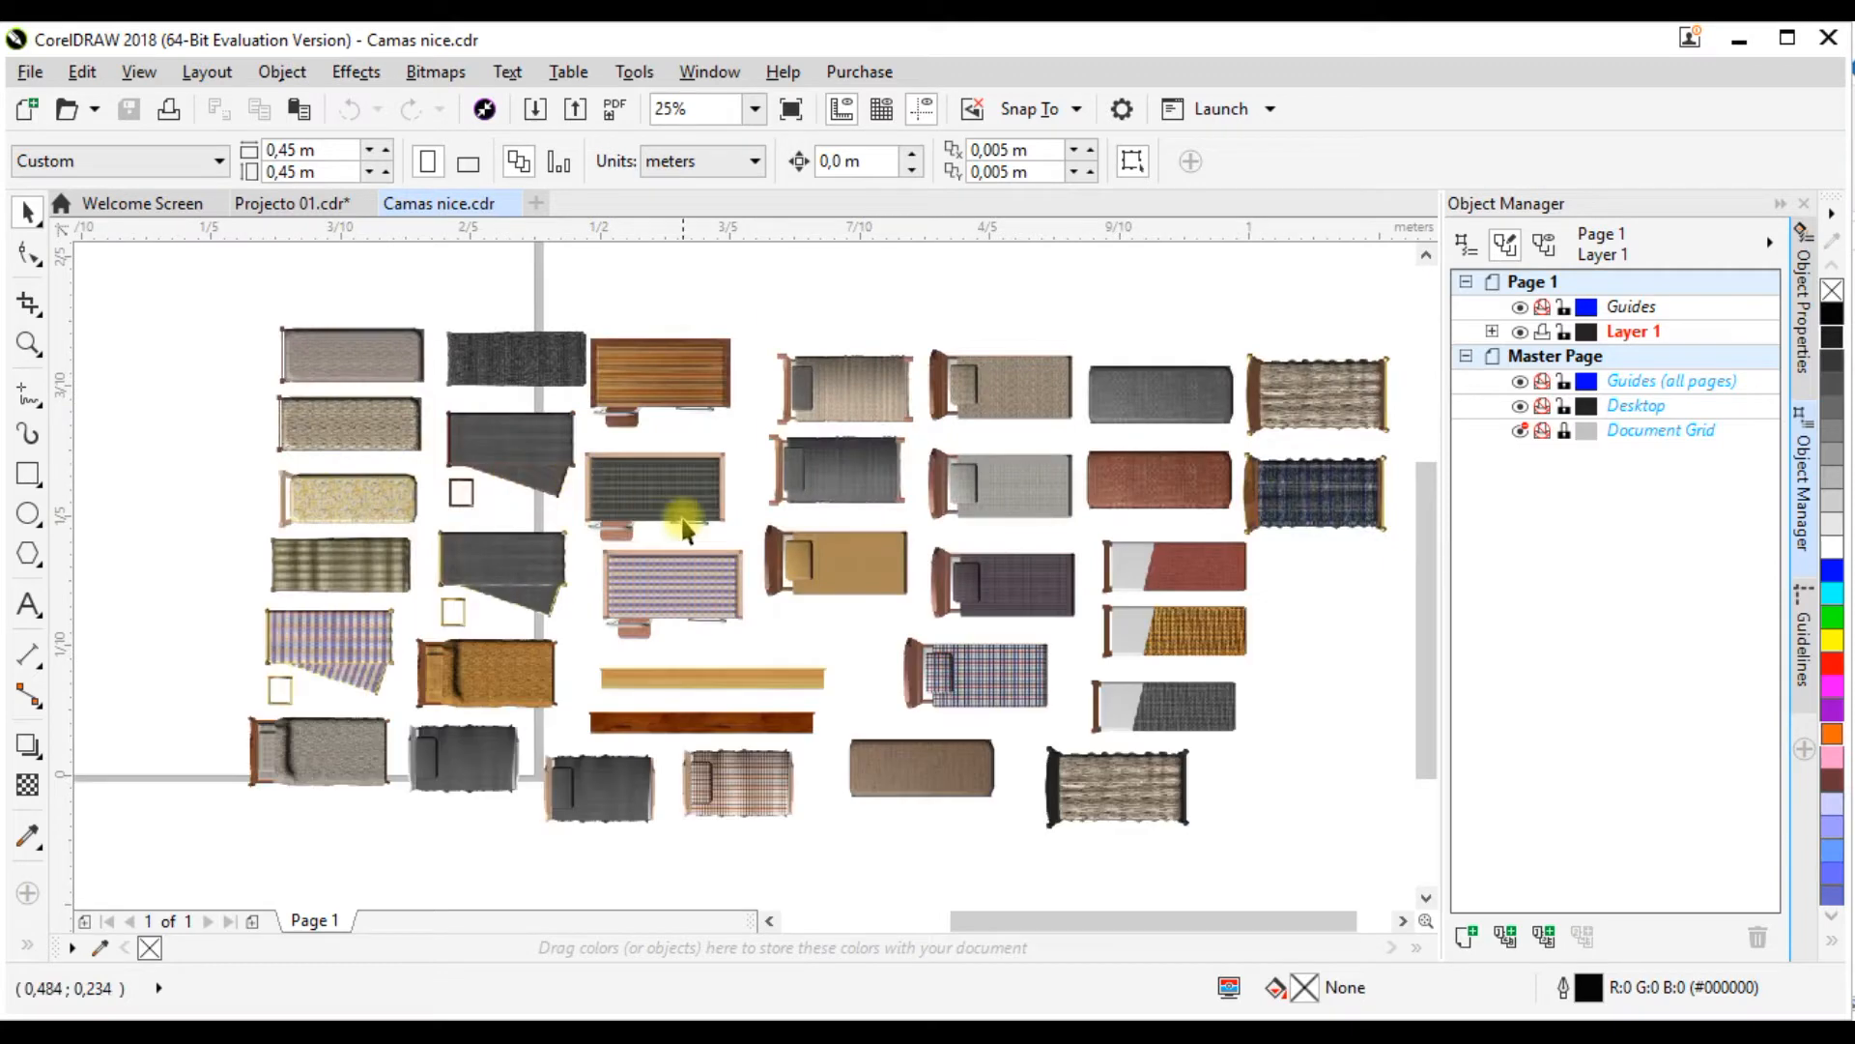
scroll(682, 528, down, 1)
scroll(553, 435, up, 1)
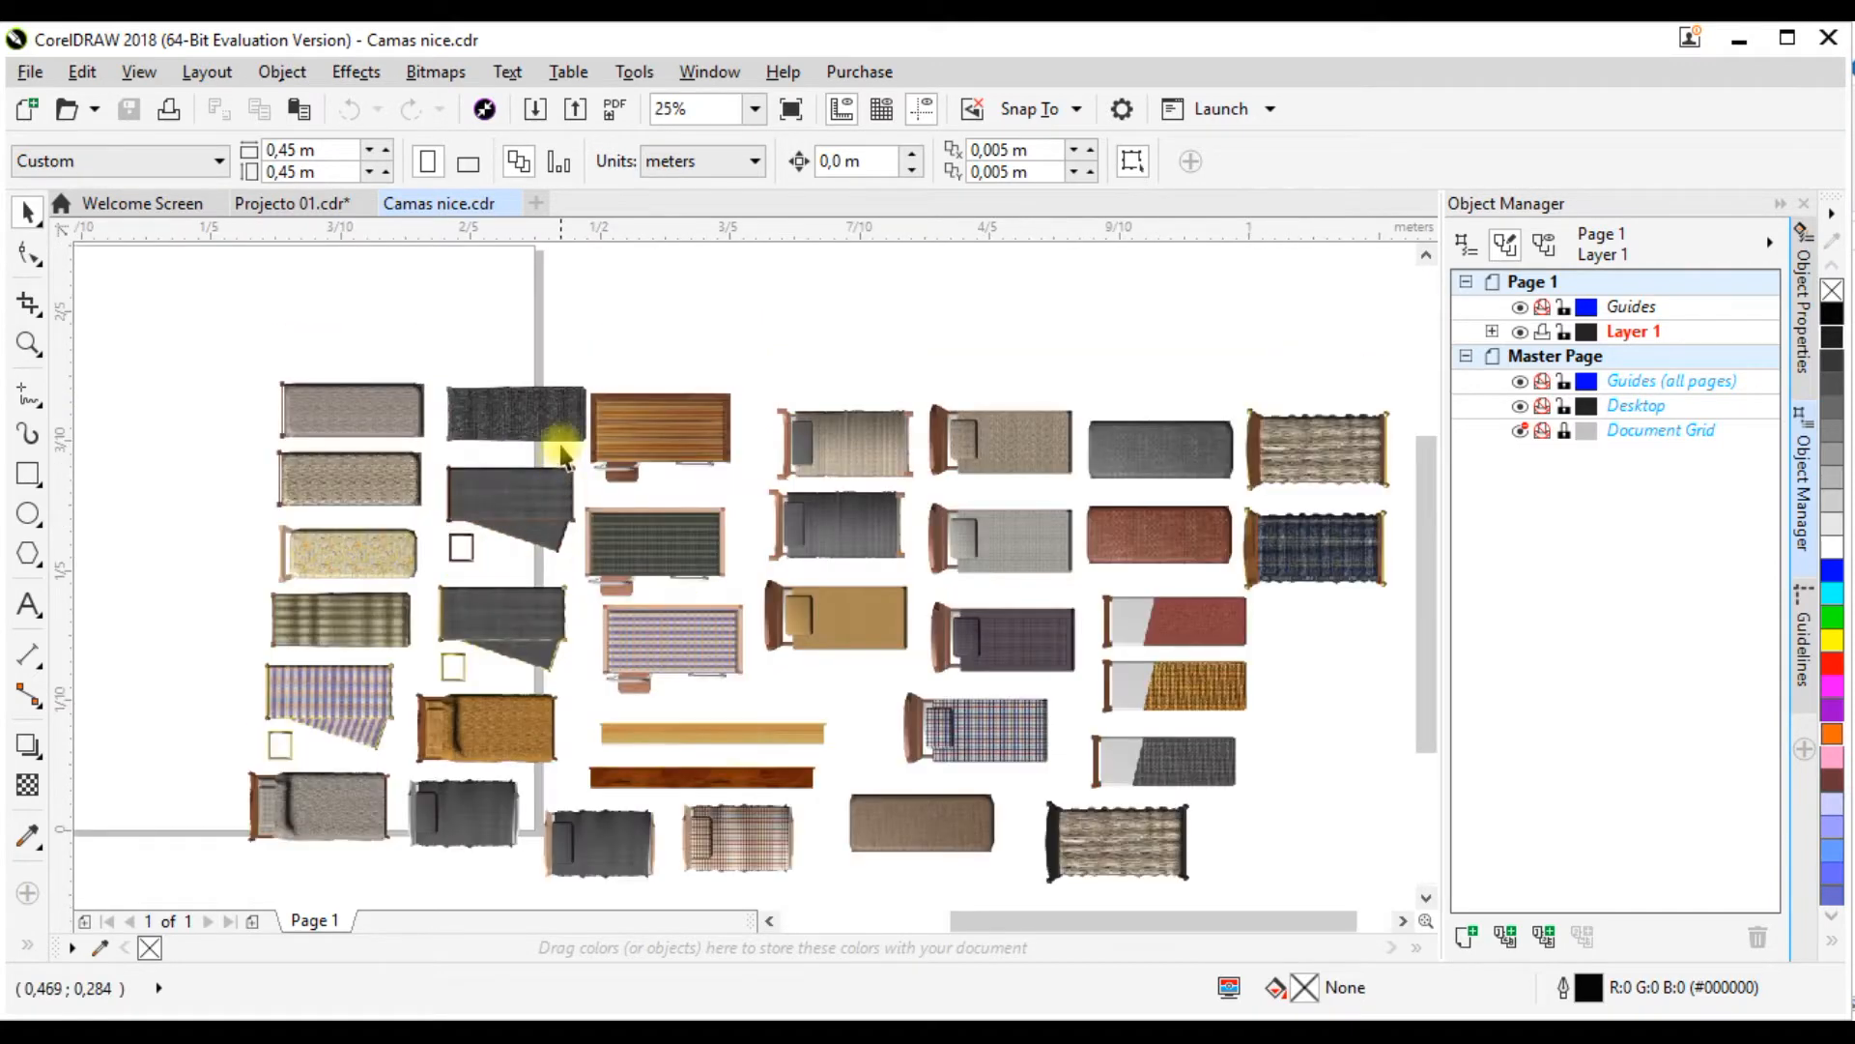
scroll(556, 445, down, 1)
scroll(480, 497, up, 1)
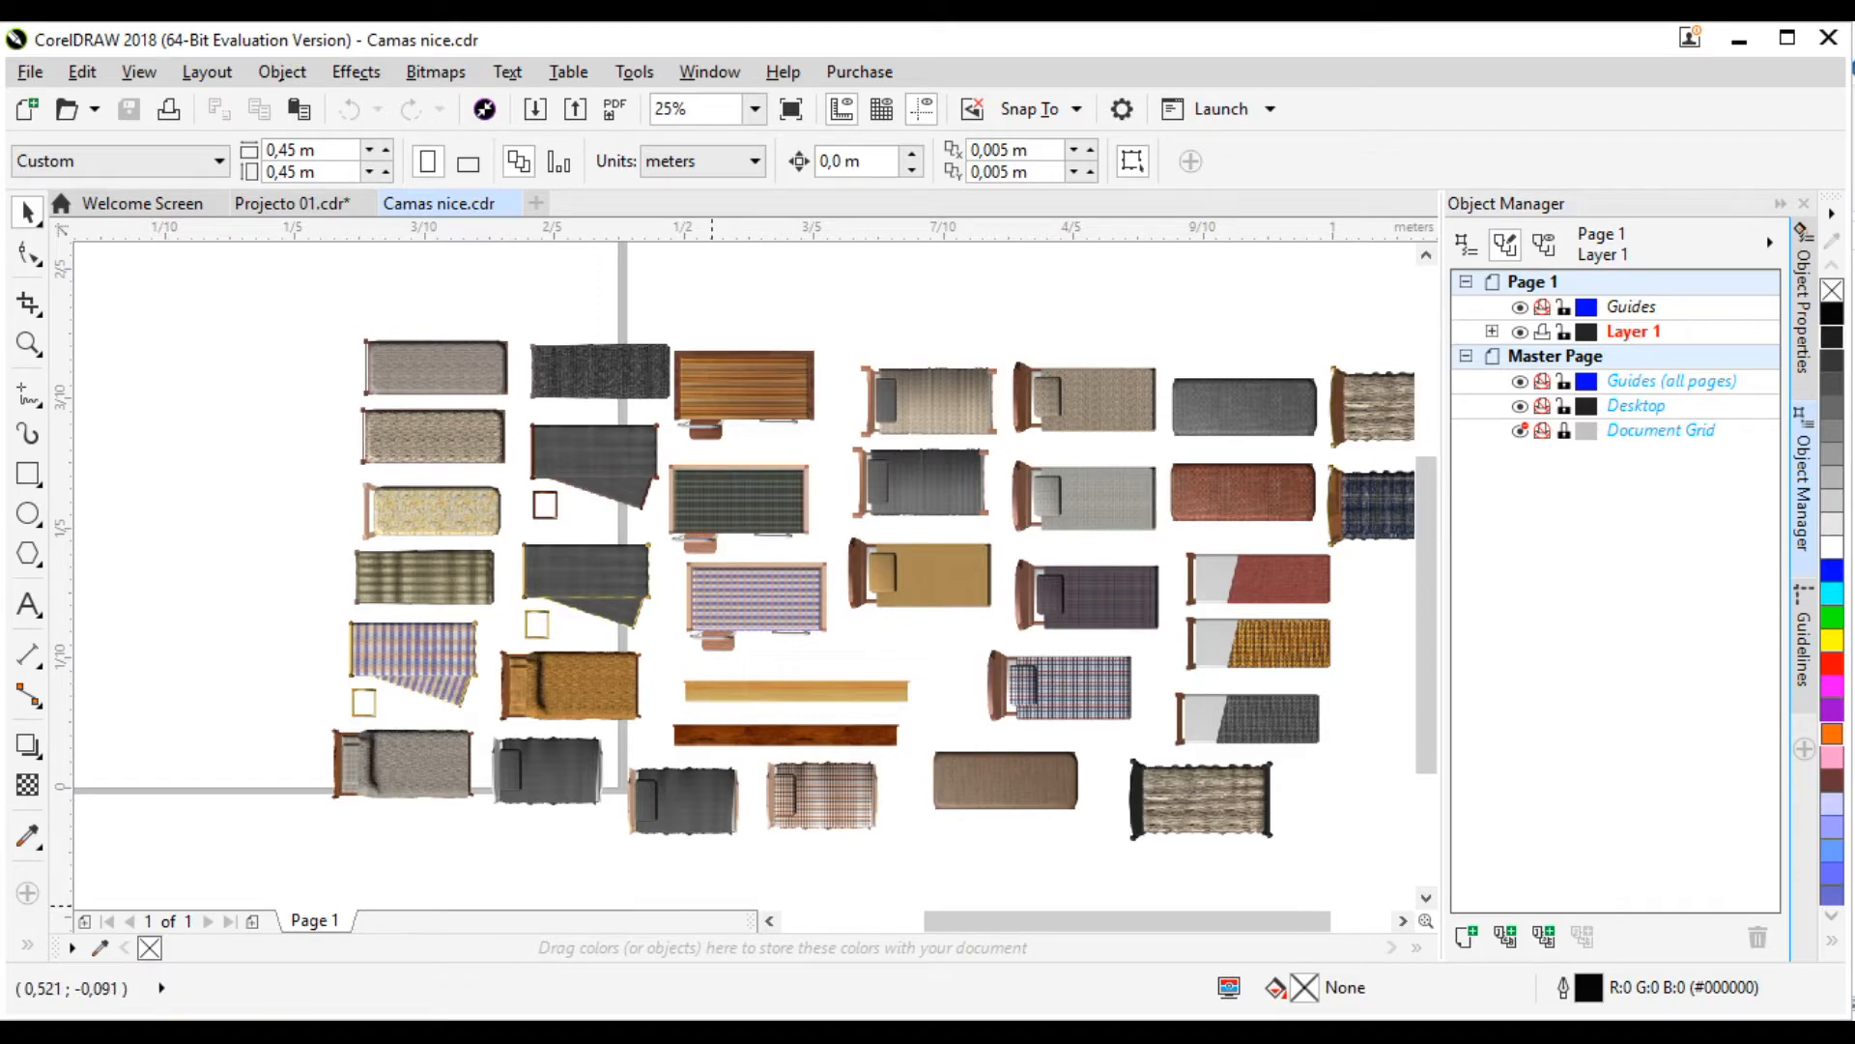
Step: Look through the client proposal folder and the Têxtil 17 fabric texture folder in File Explorer
mouse_move(185, 1010)
click(745, 933)
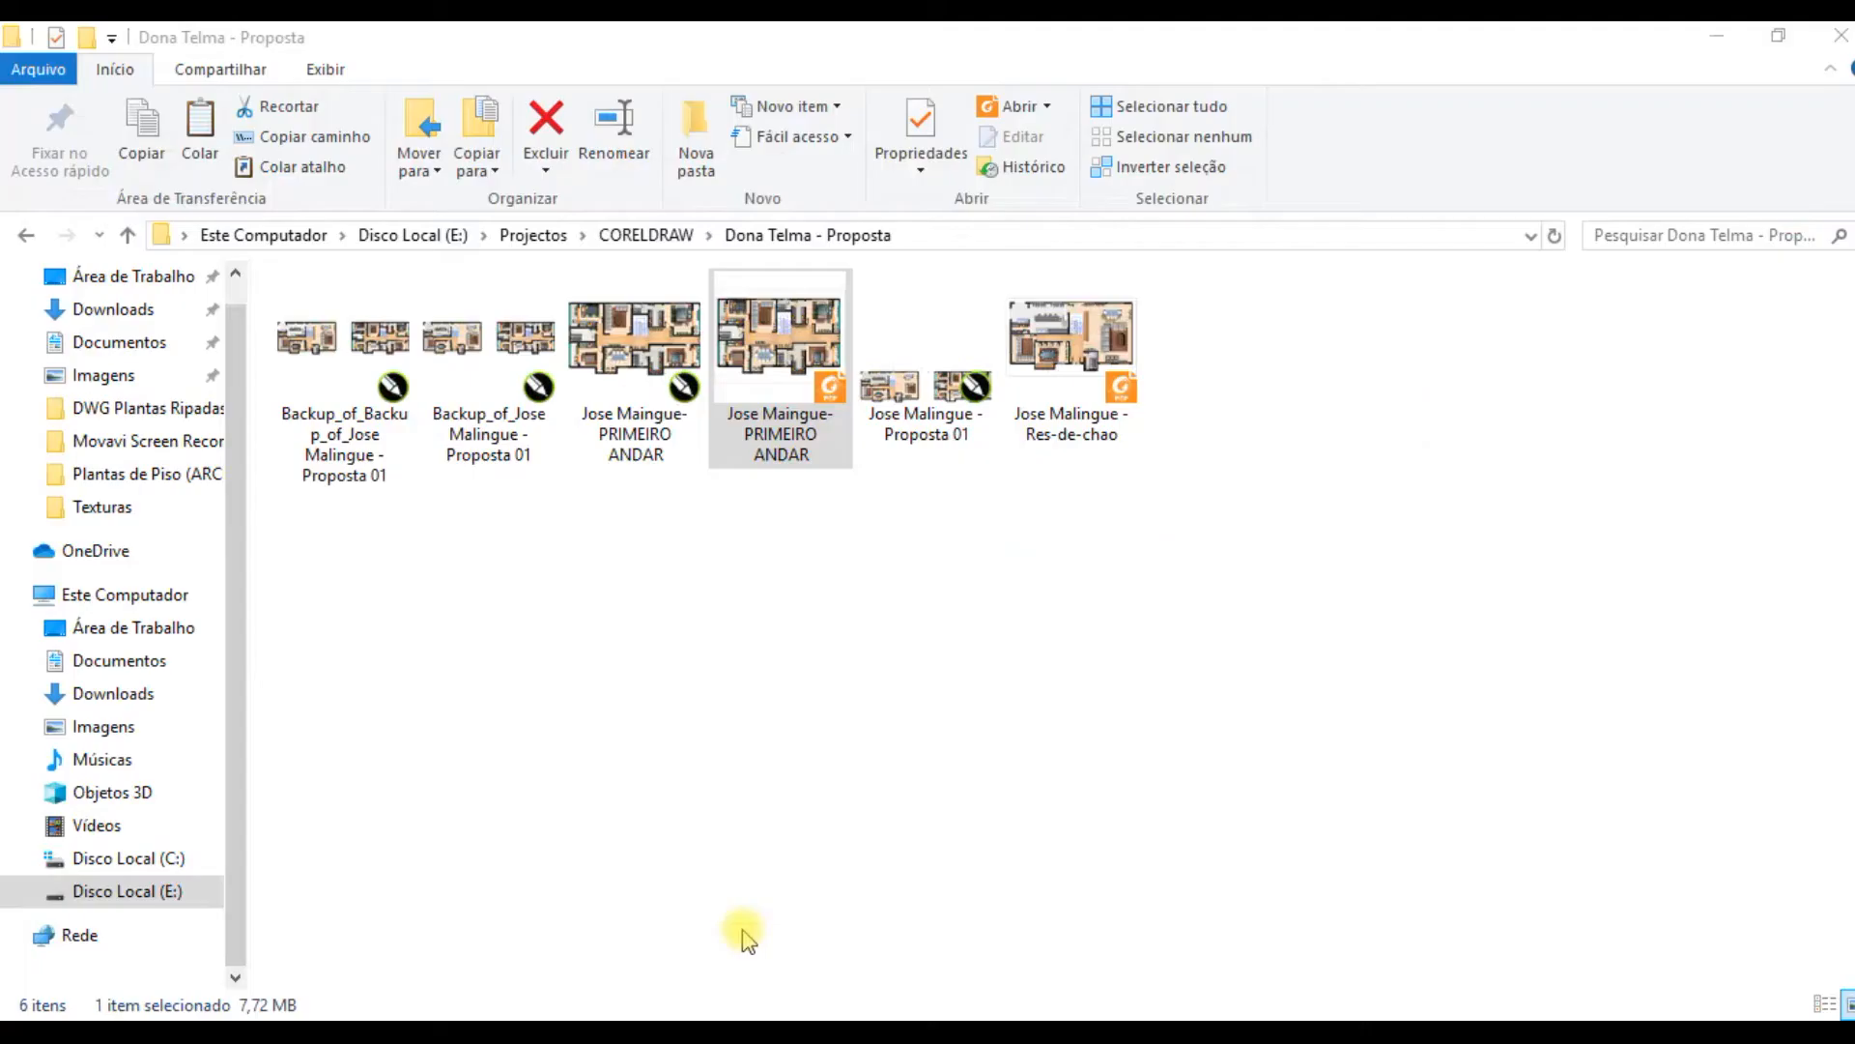
mouse_move(188, 1013)
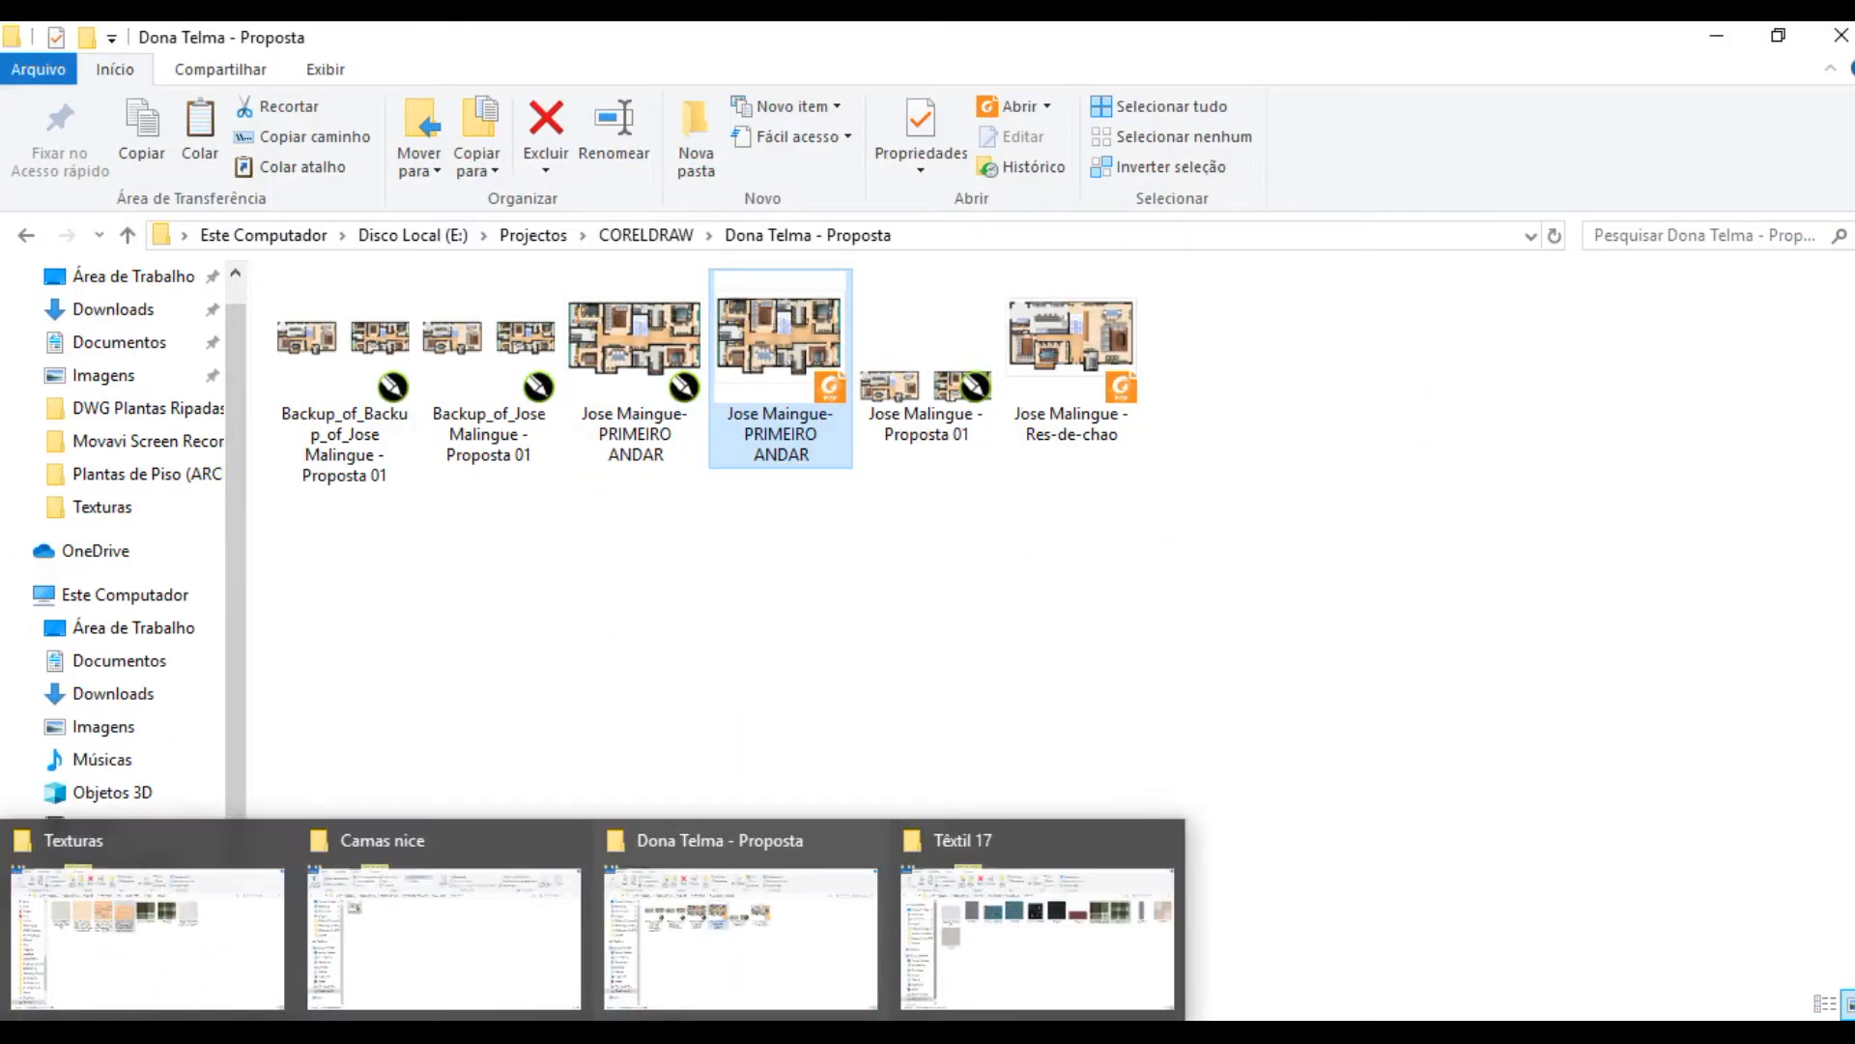
click(995, 918)
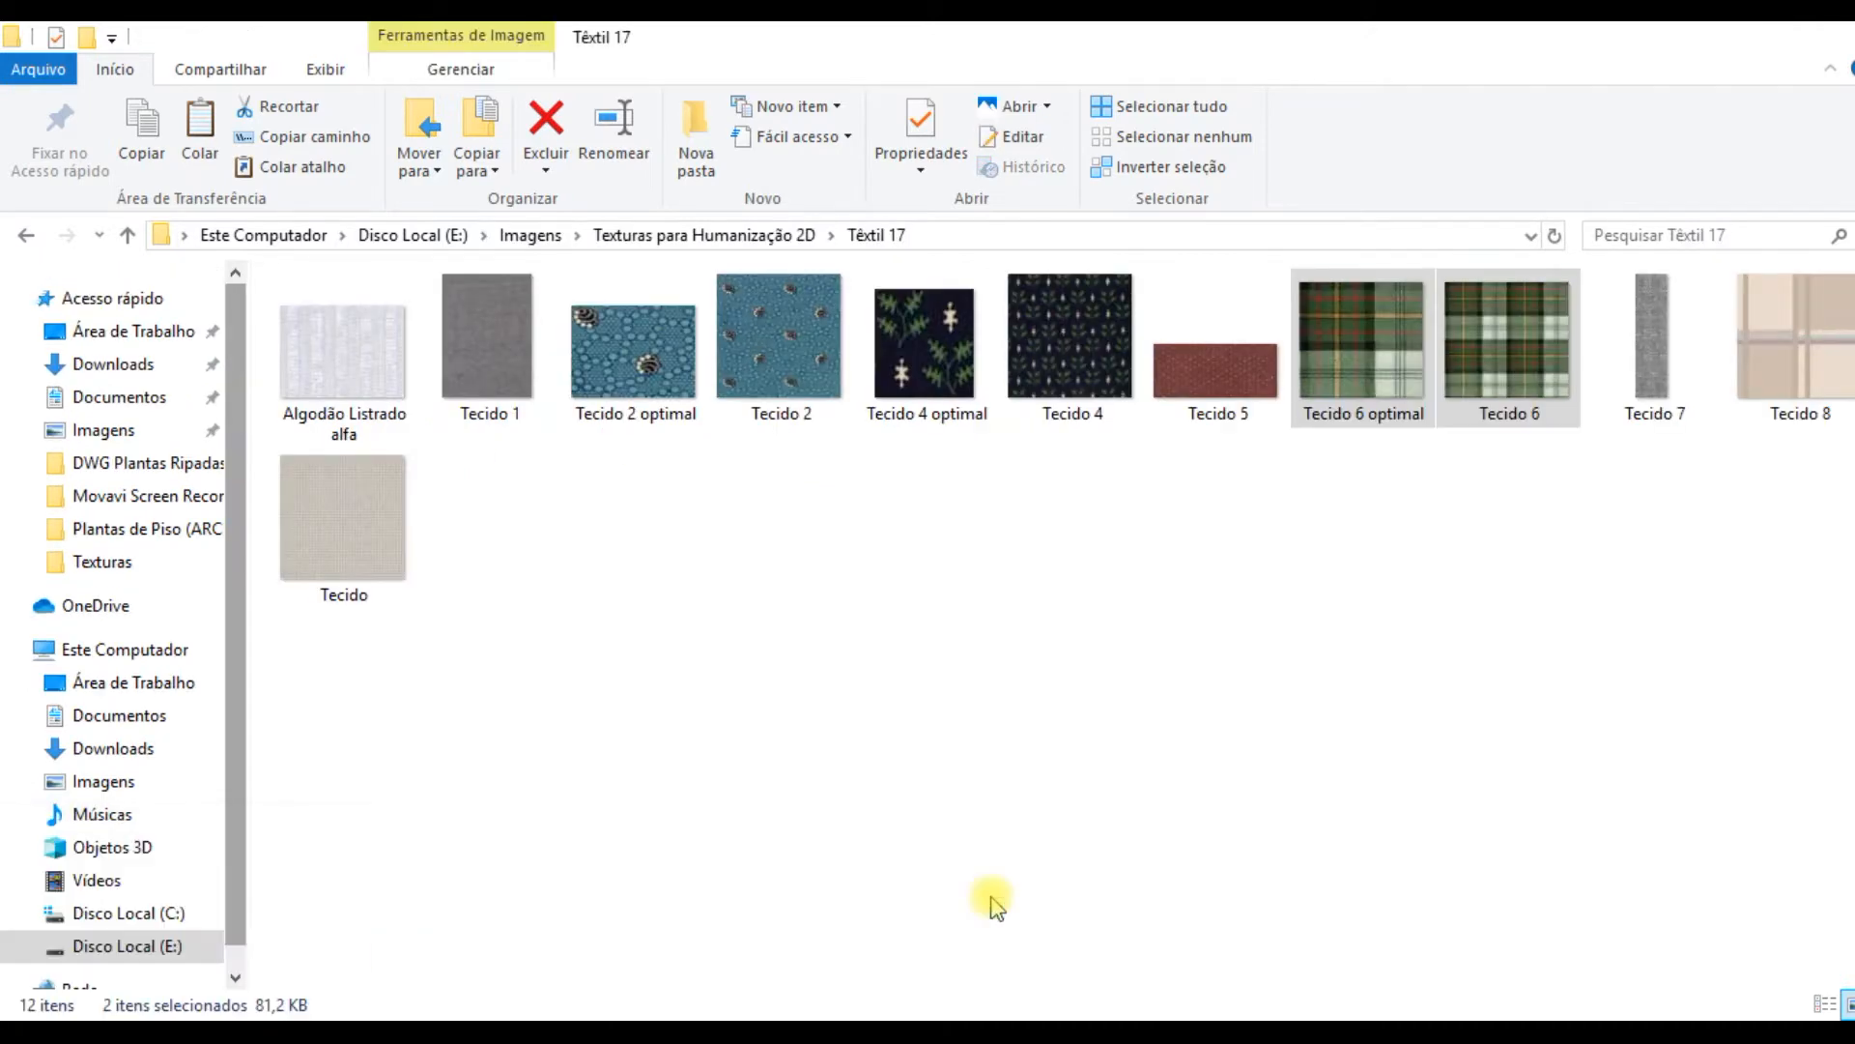
mouse_move(188, 1013)
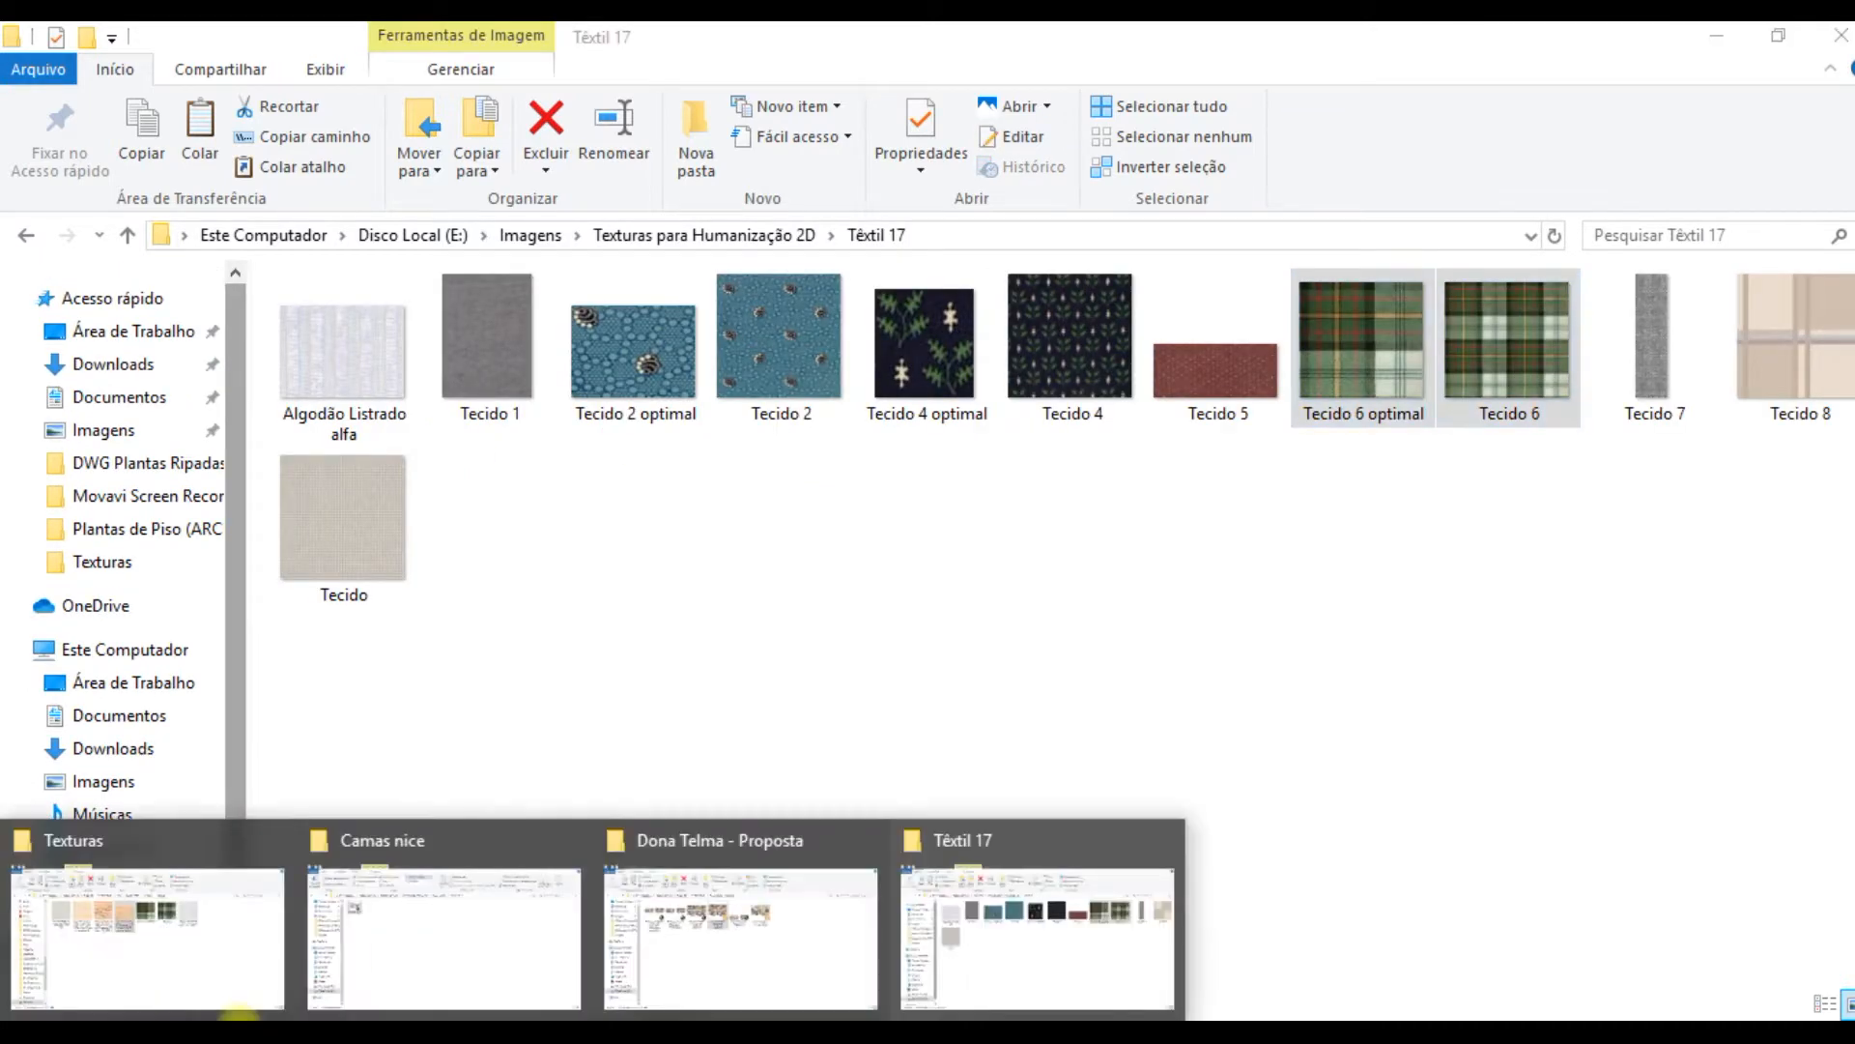
mouse_move(744, 935)
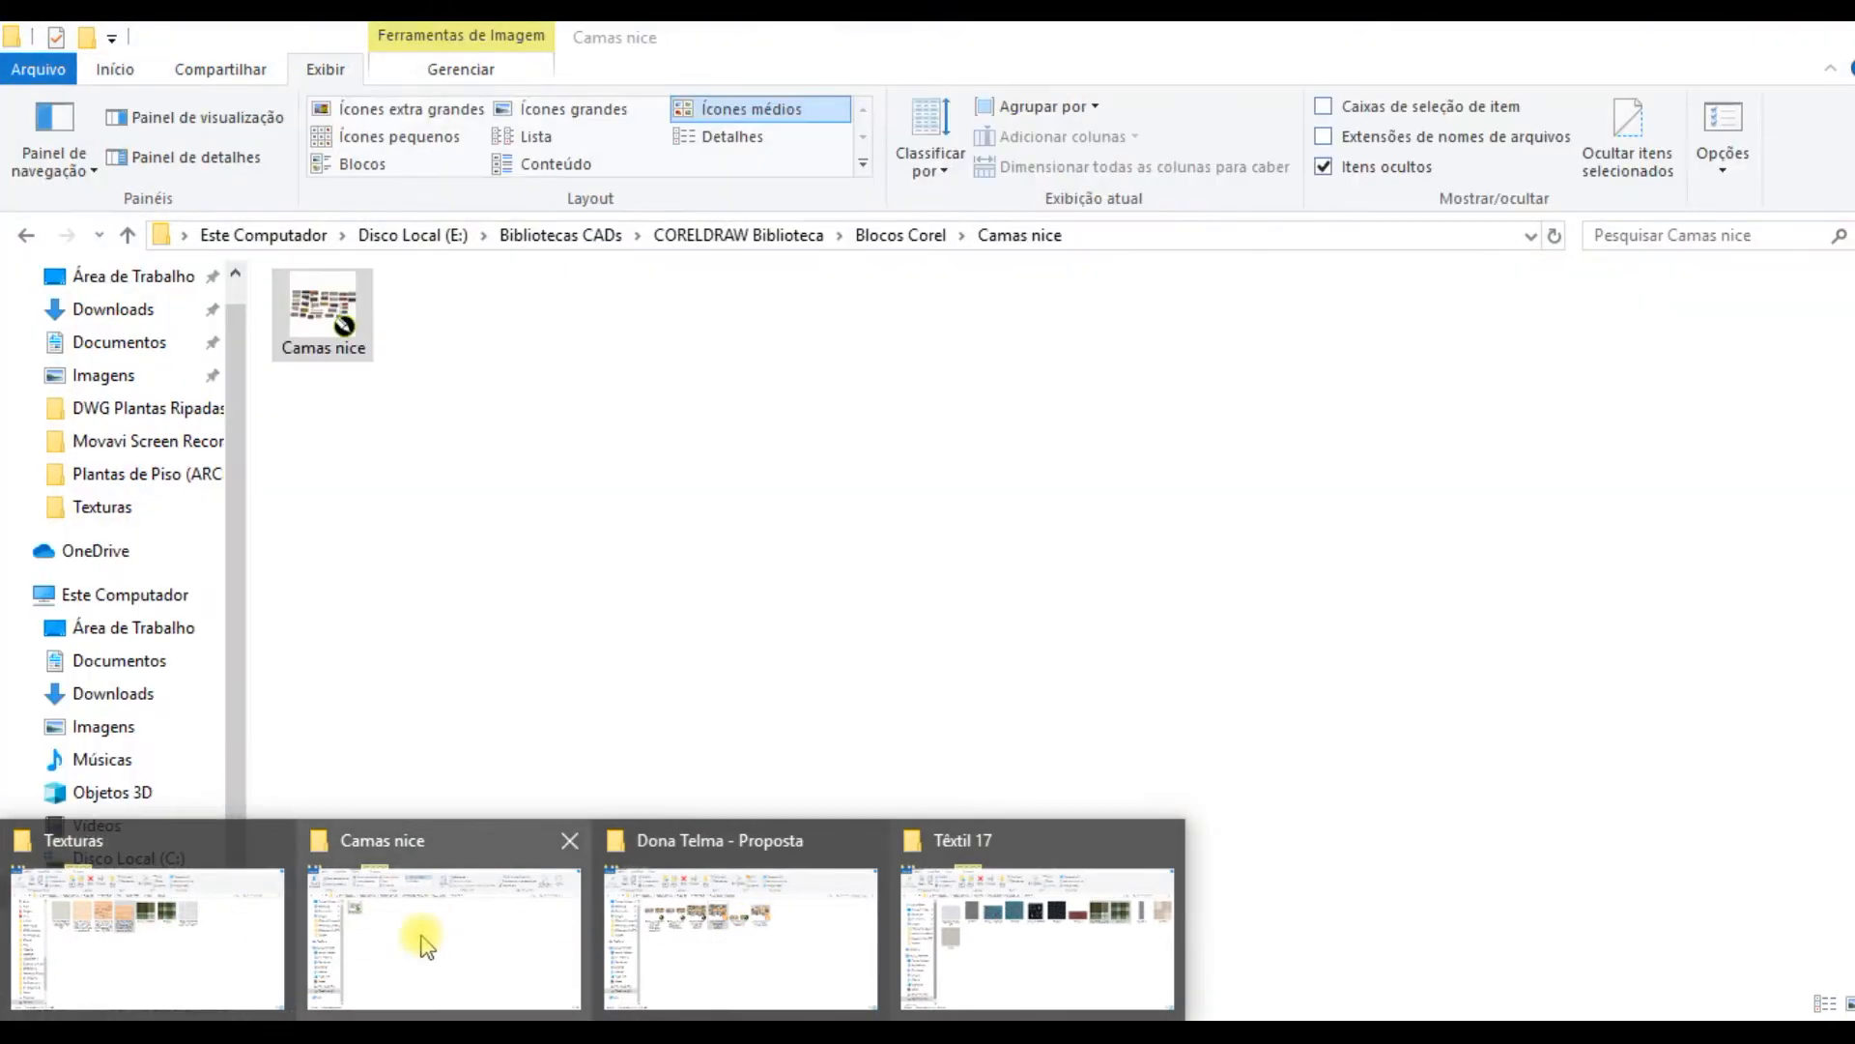
Step: Go from the Camas nice folder to Carros TGA and open the Backup_of_Carros TARGA format block file in CorelDRAW
click(426, 945)
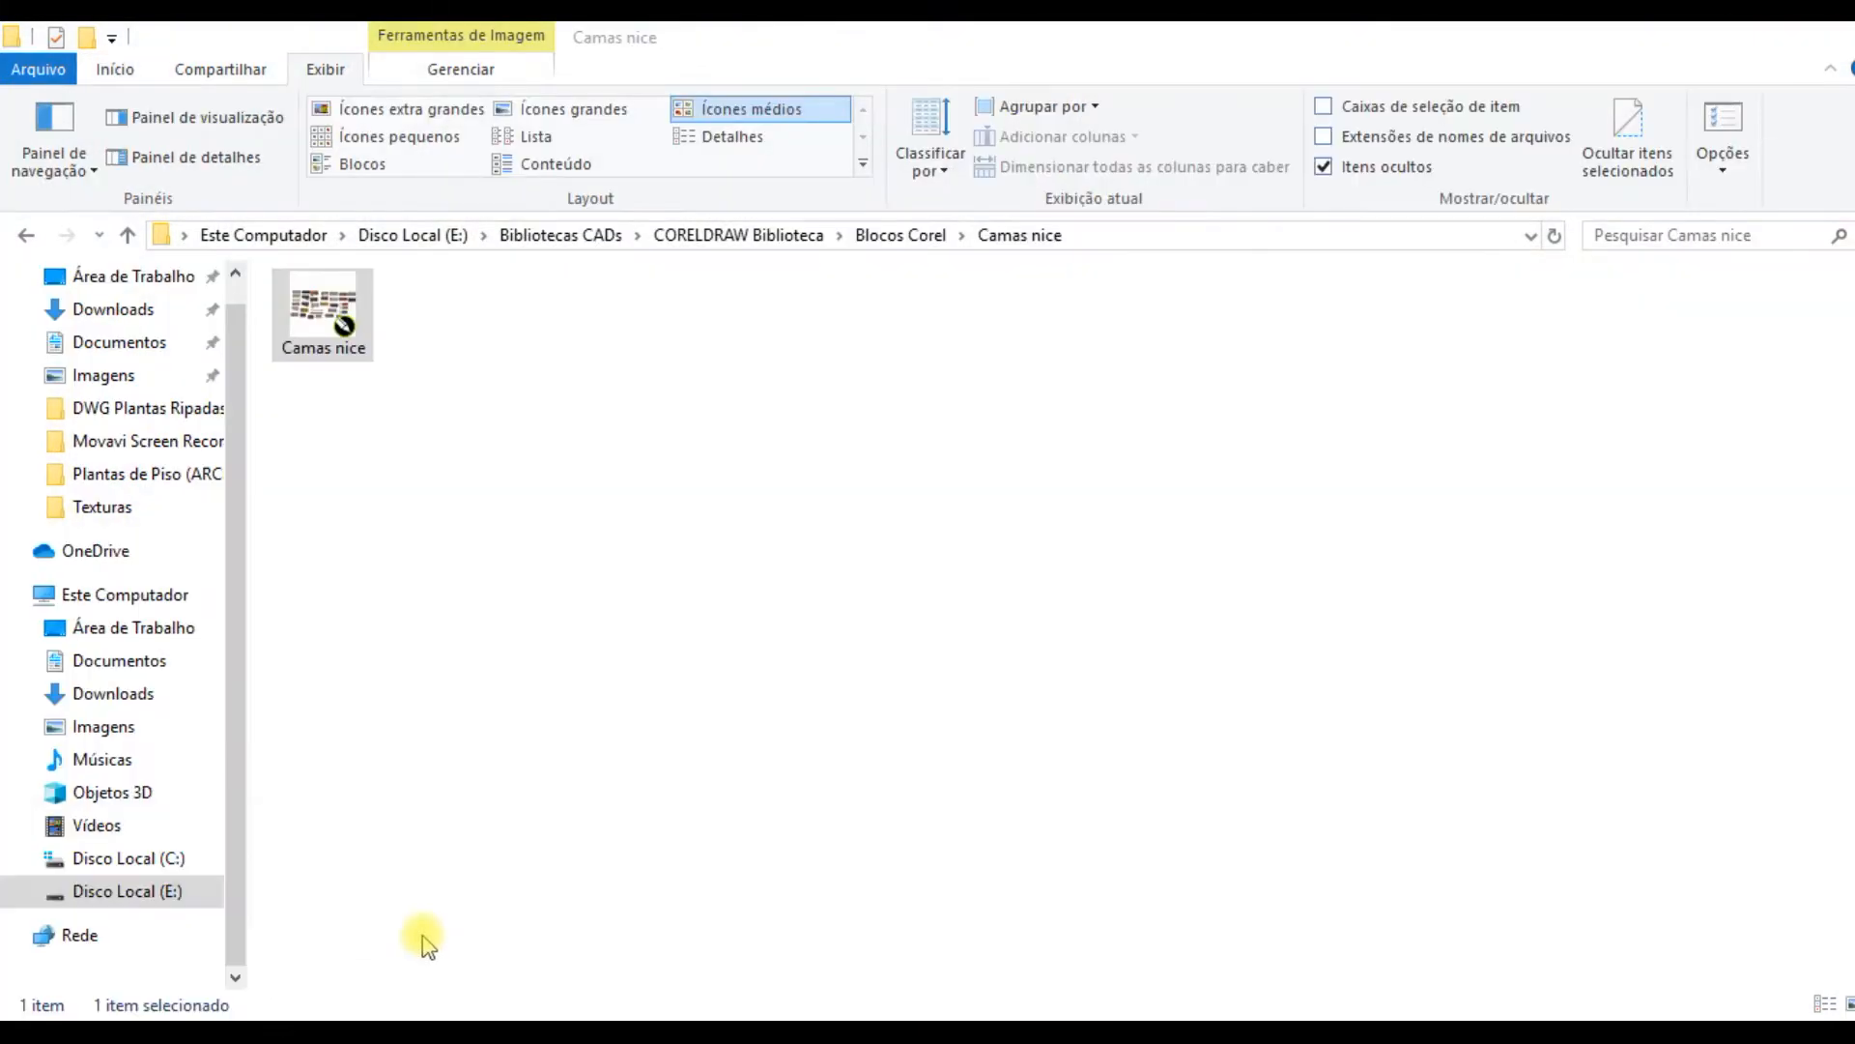
click(21, 234)
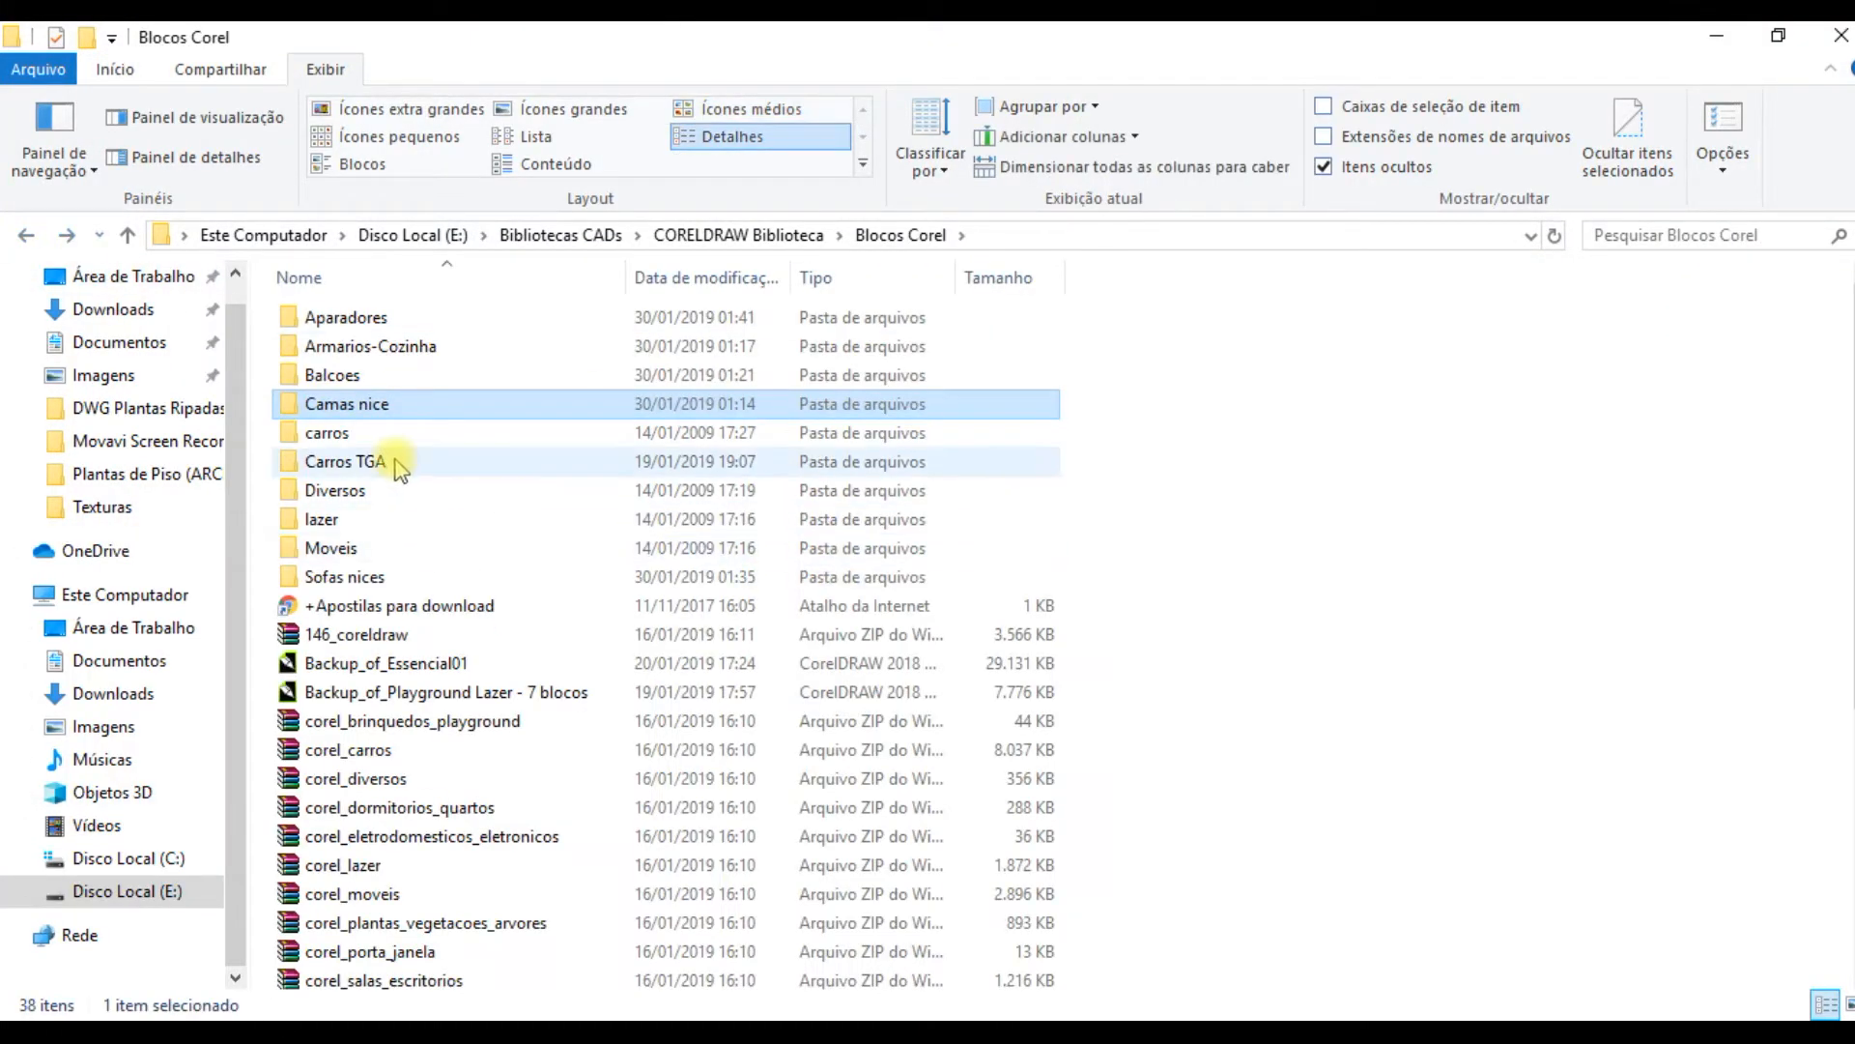
double_click(385, 457)
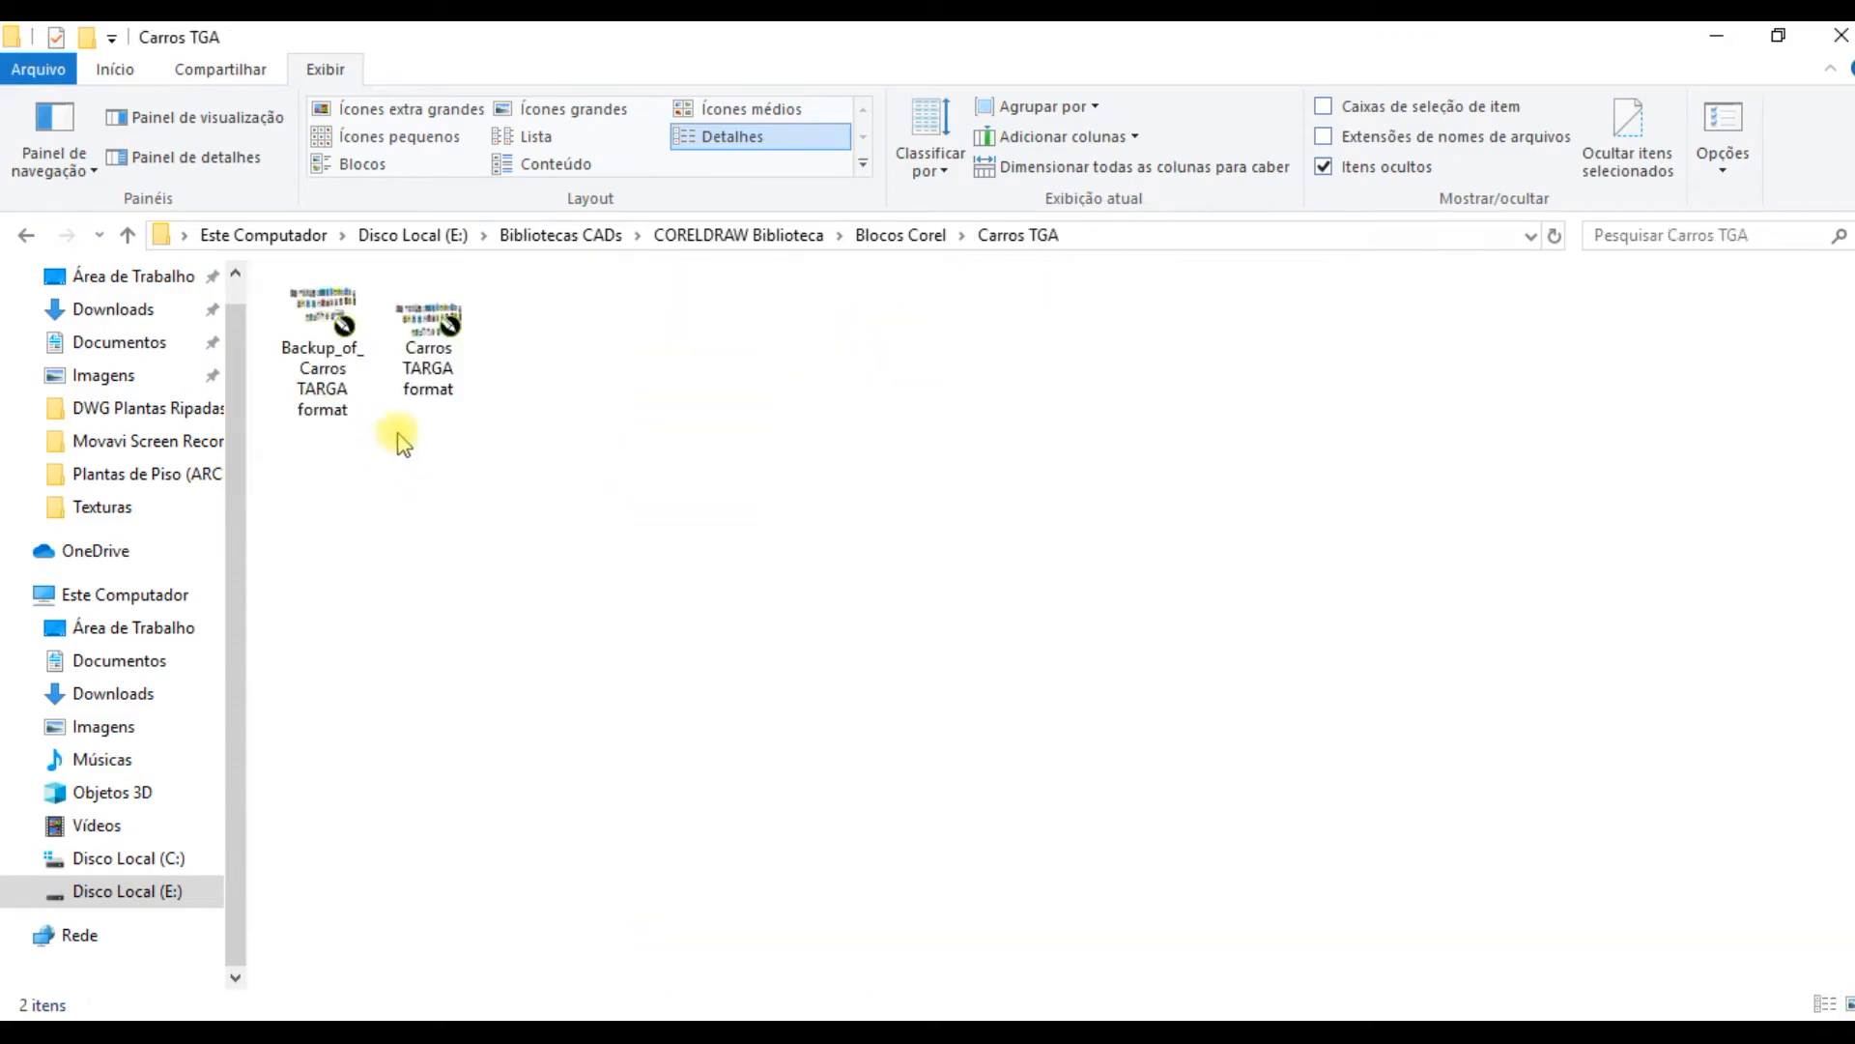
click(353, 343)
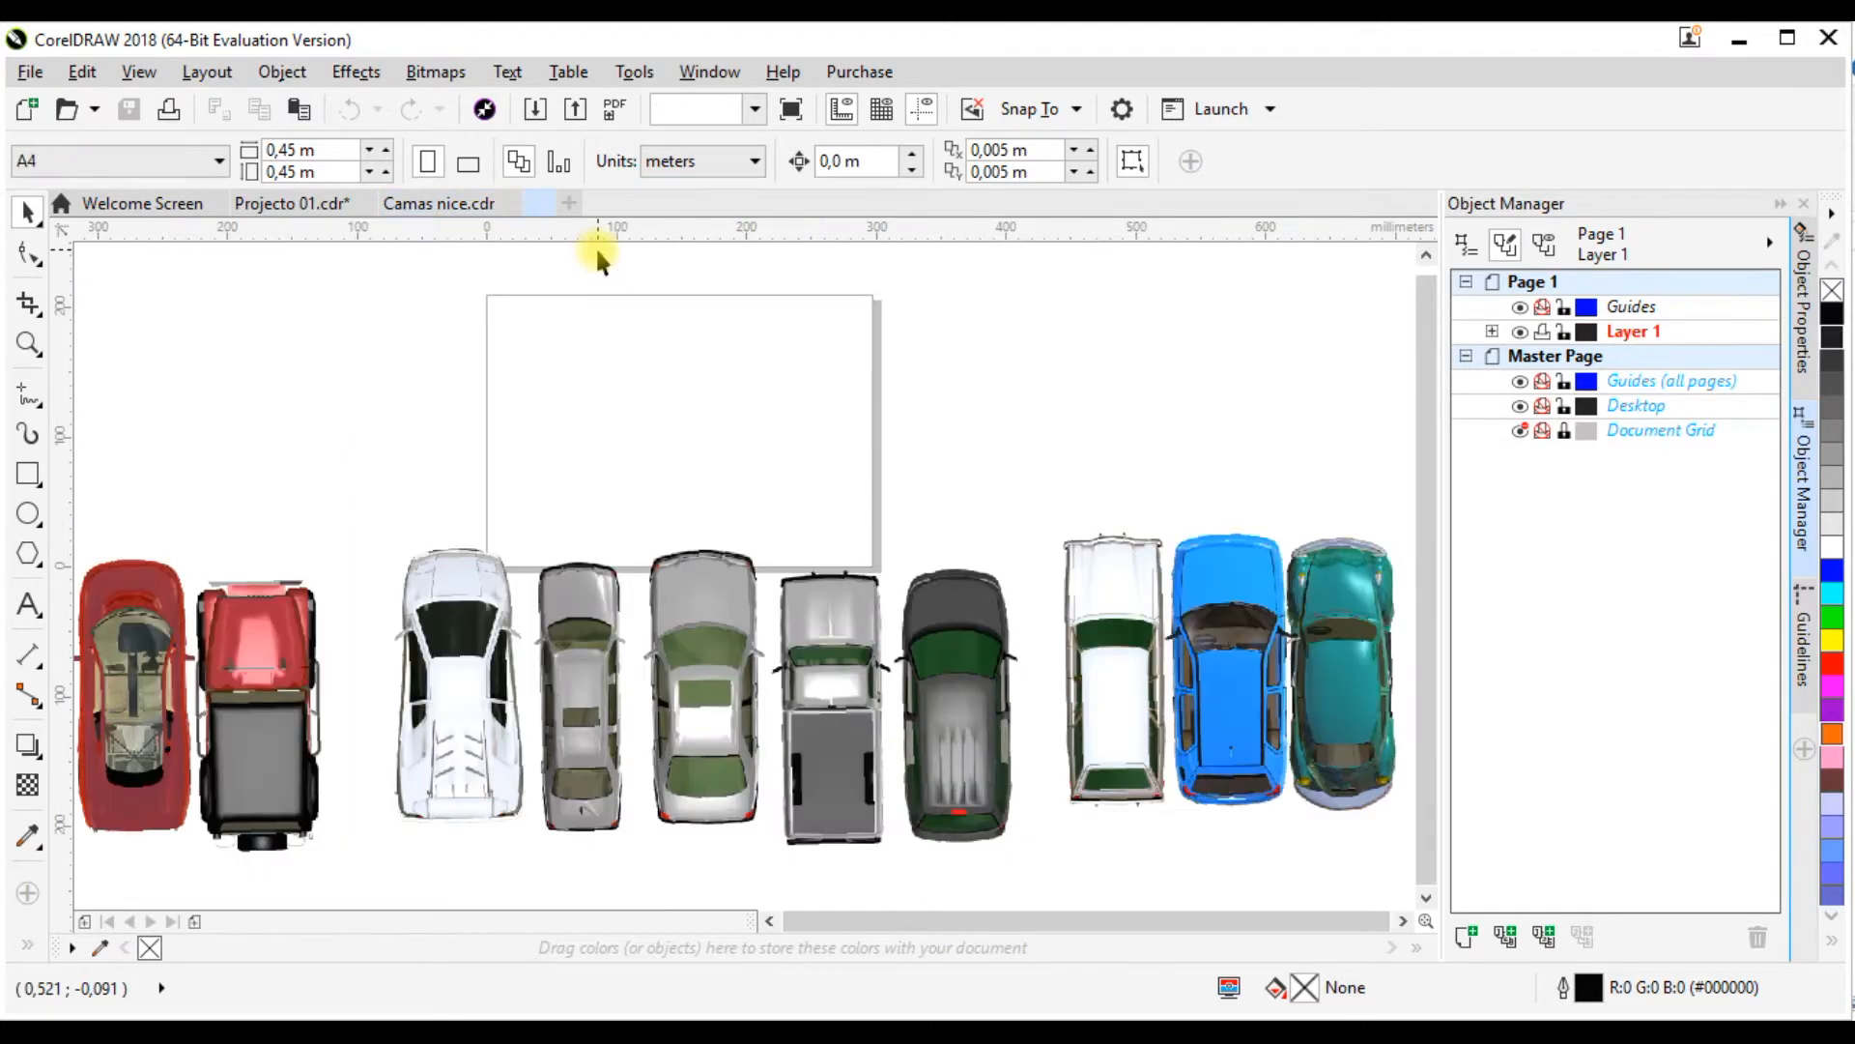
Step: Examine the rows of top-view car blocks in Backup_of_Carros TARGA format.cdr, both as an overview and up close
scroll(673, 517, down, 2)
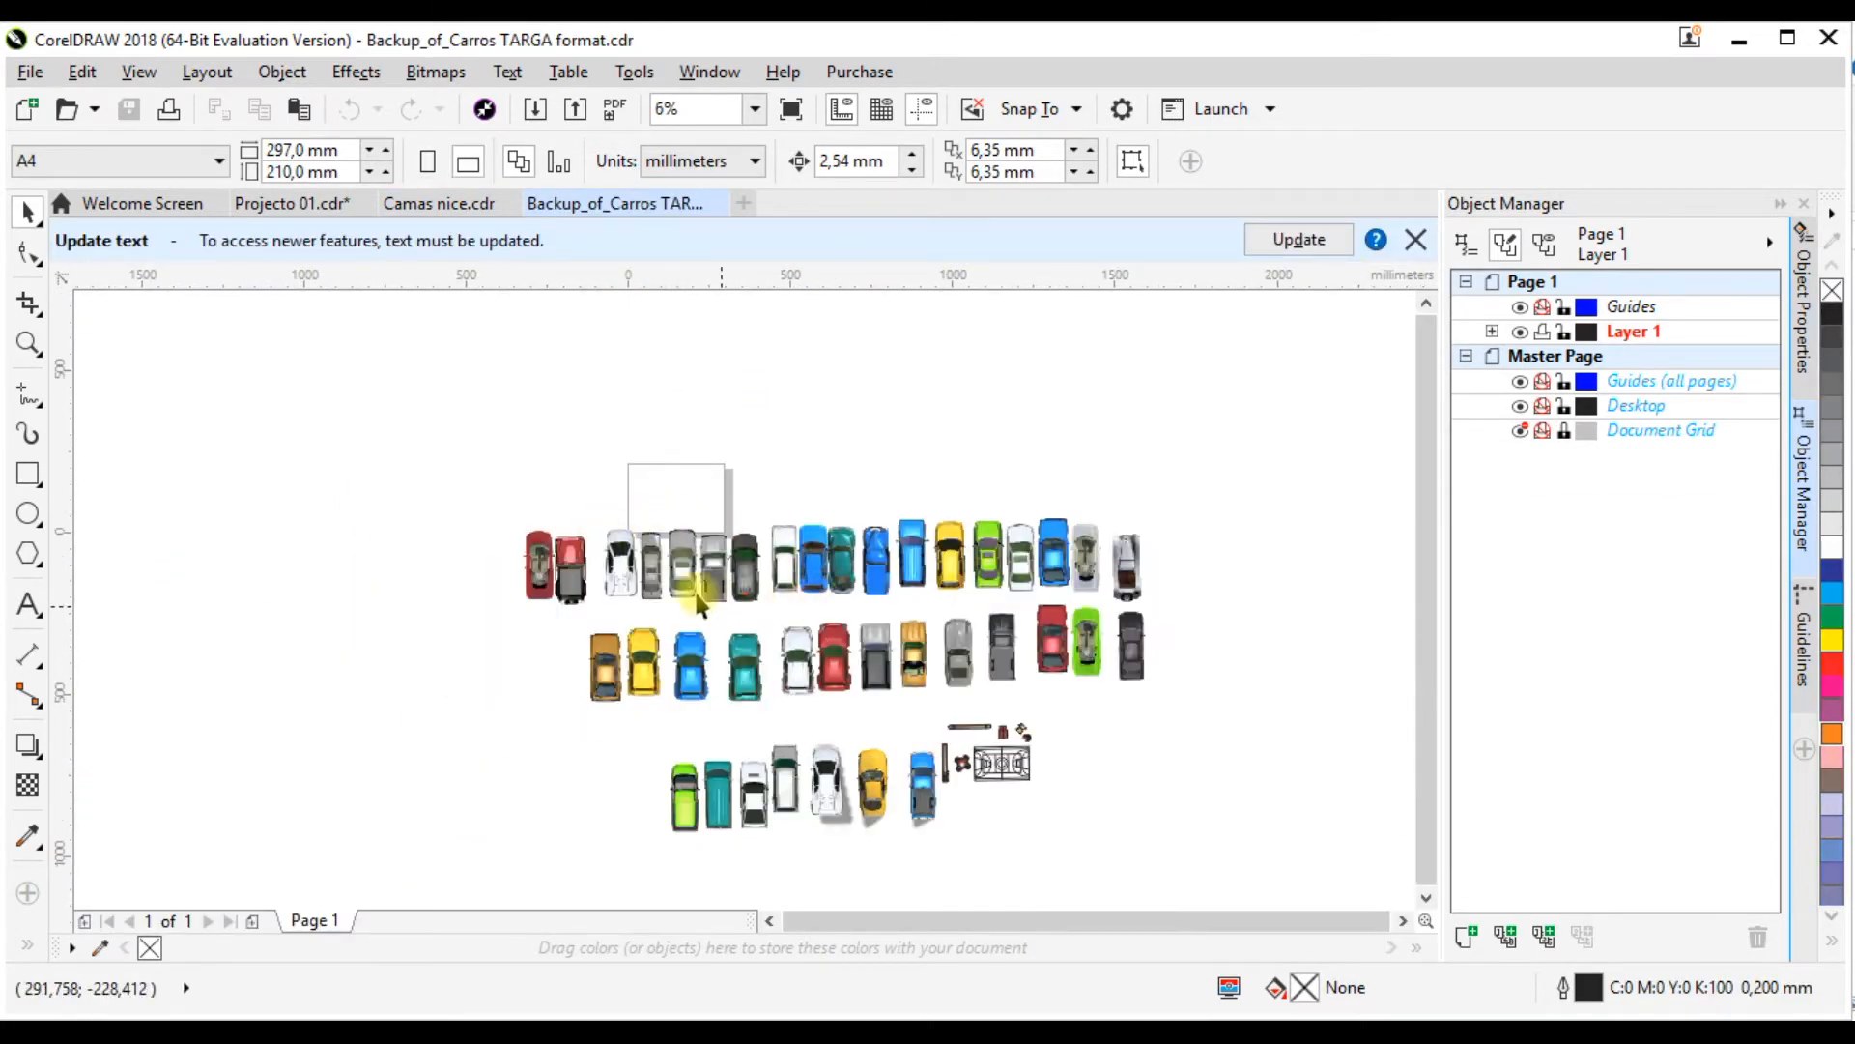
scroll(704, 580, up, 3)
scroll(725, 527, down, 2)
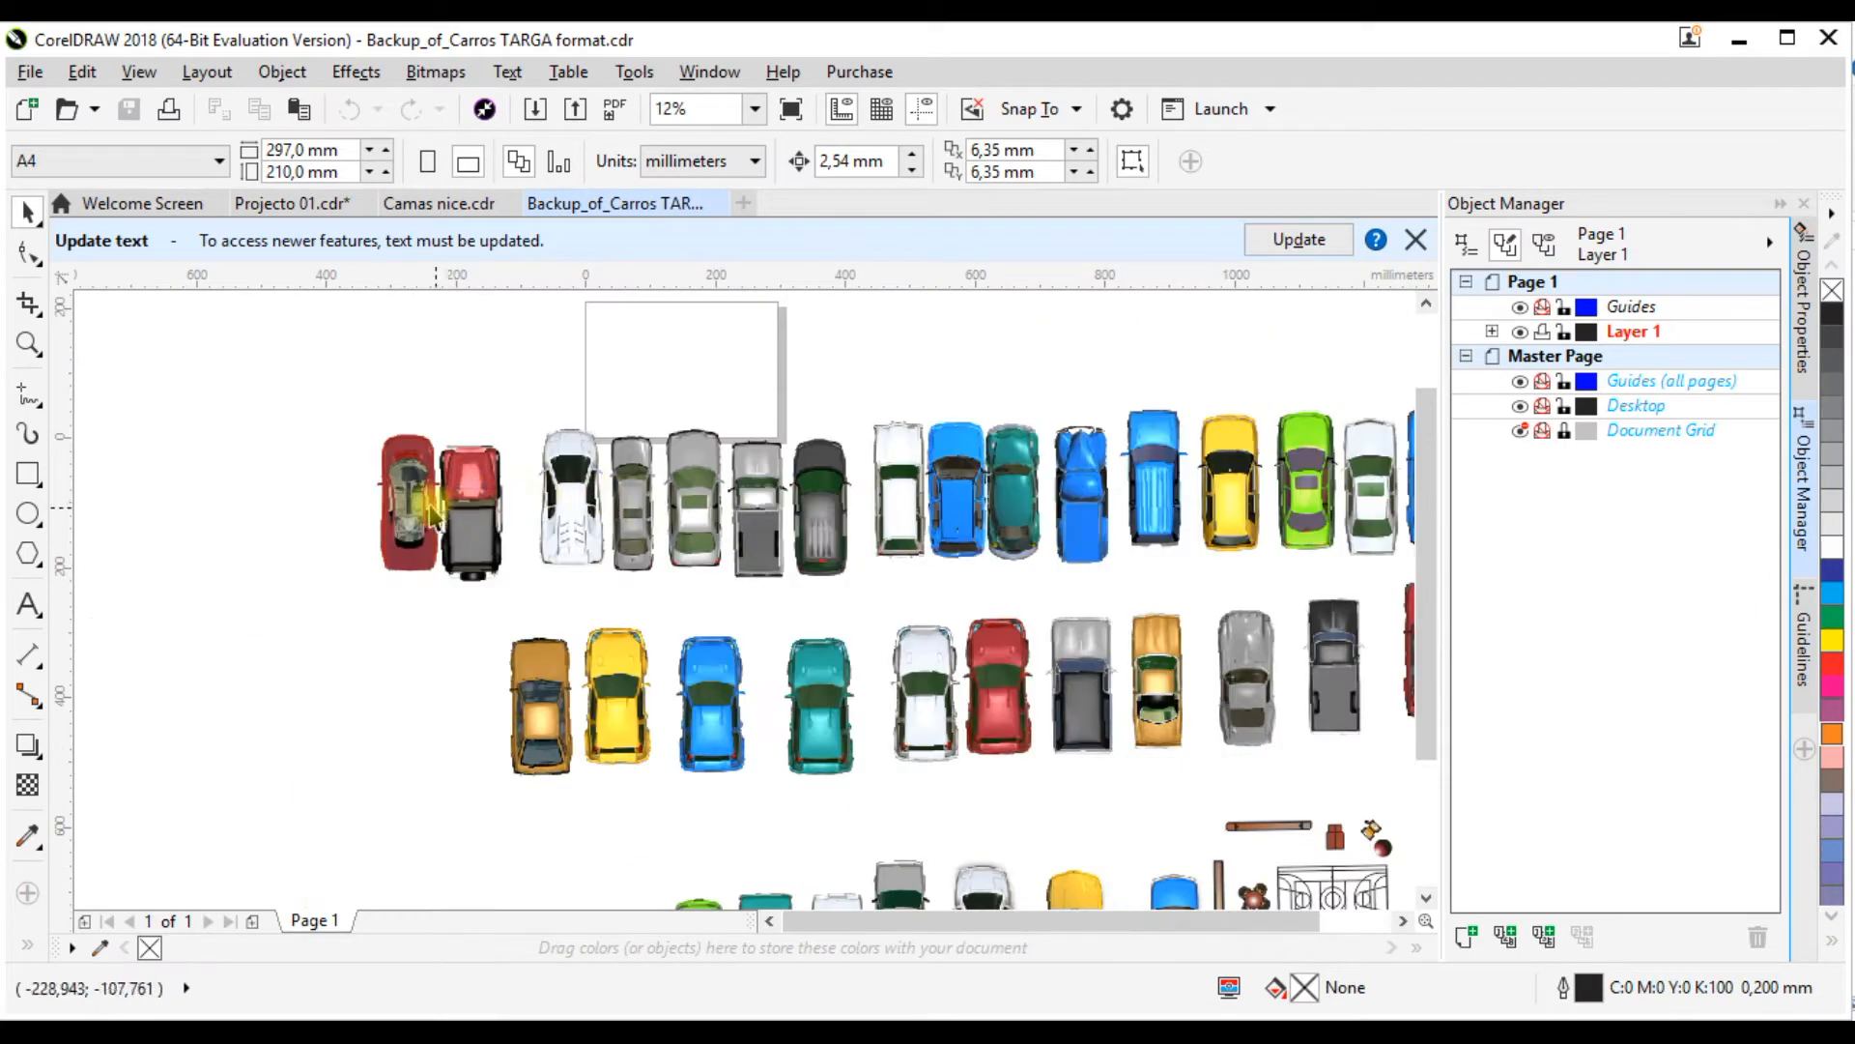
scroll(410, 498, up, 2)
scroll(402, 503, down, 2)
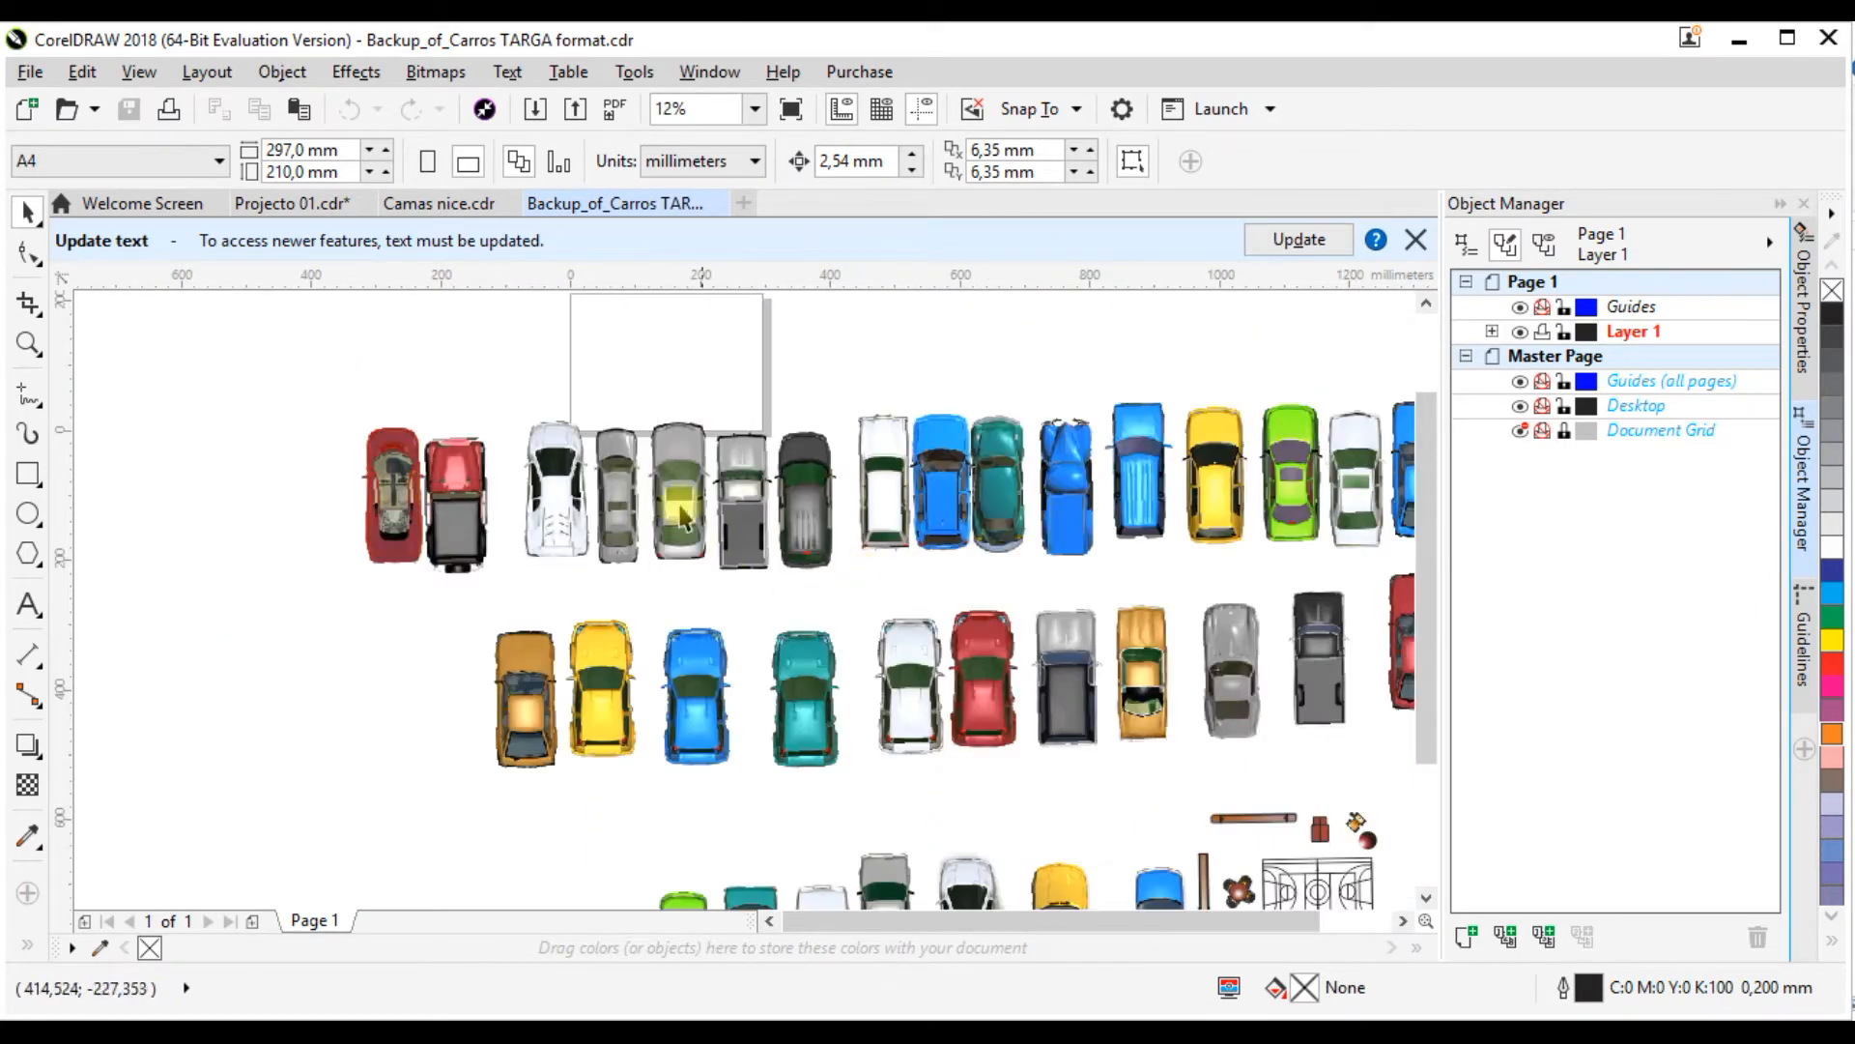
scroll(931, 484, down, 3)
scroll(614, 435, up, 2)
scroll(614, 435, down, 2)
scroll(749, 671, up, 6)
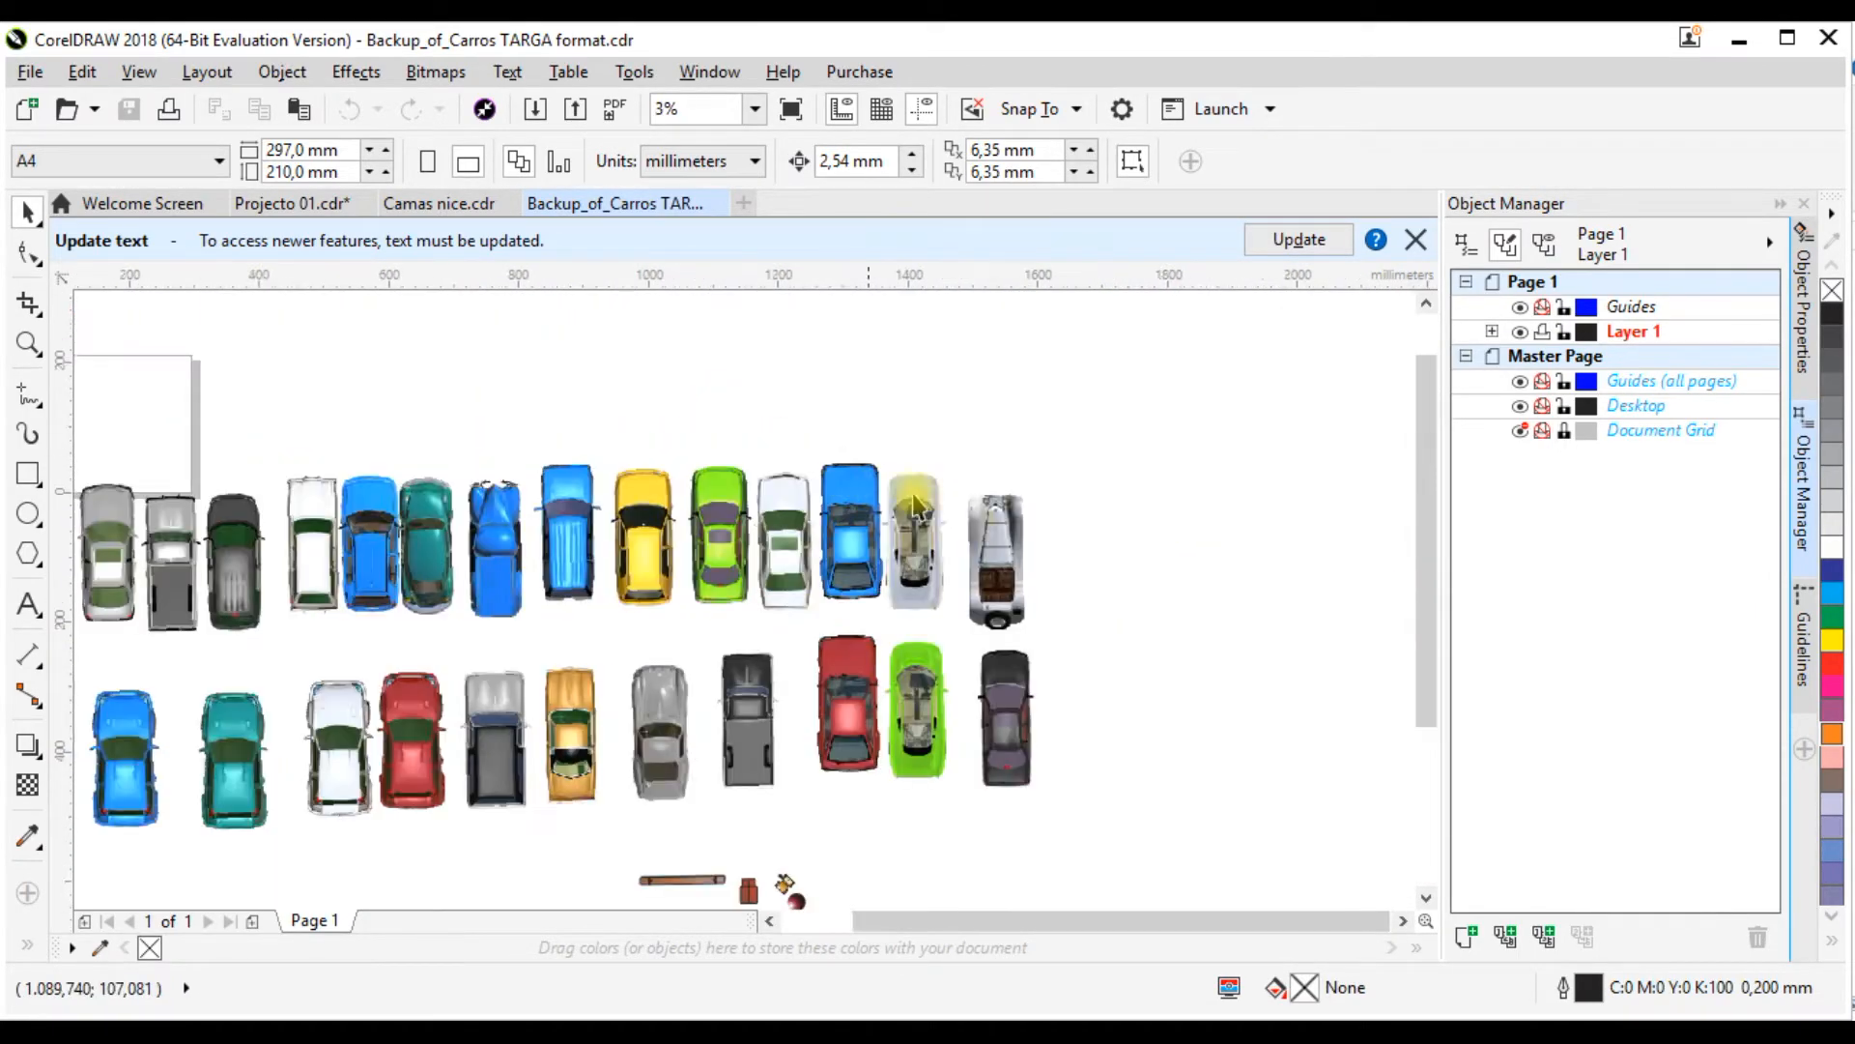
scroll(749, 672, down, 1)
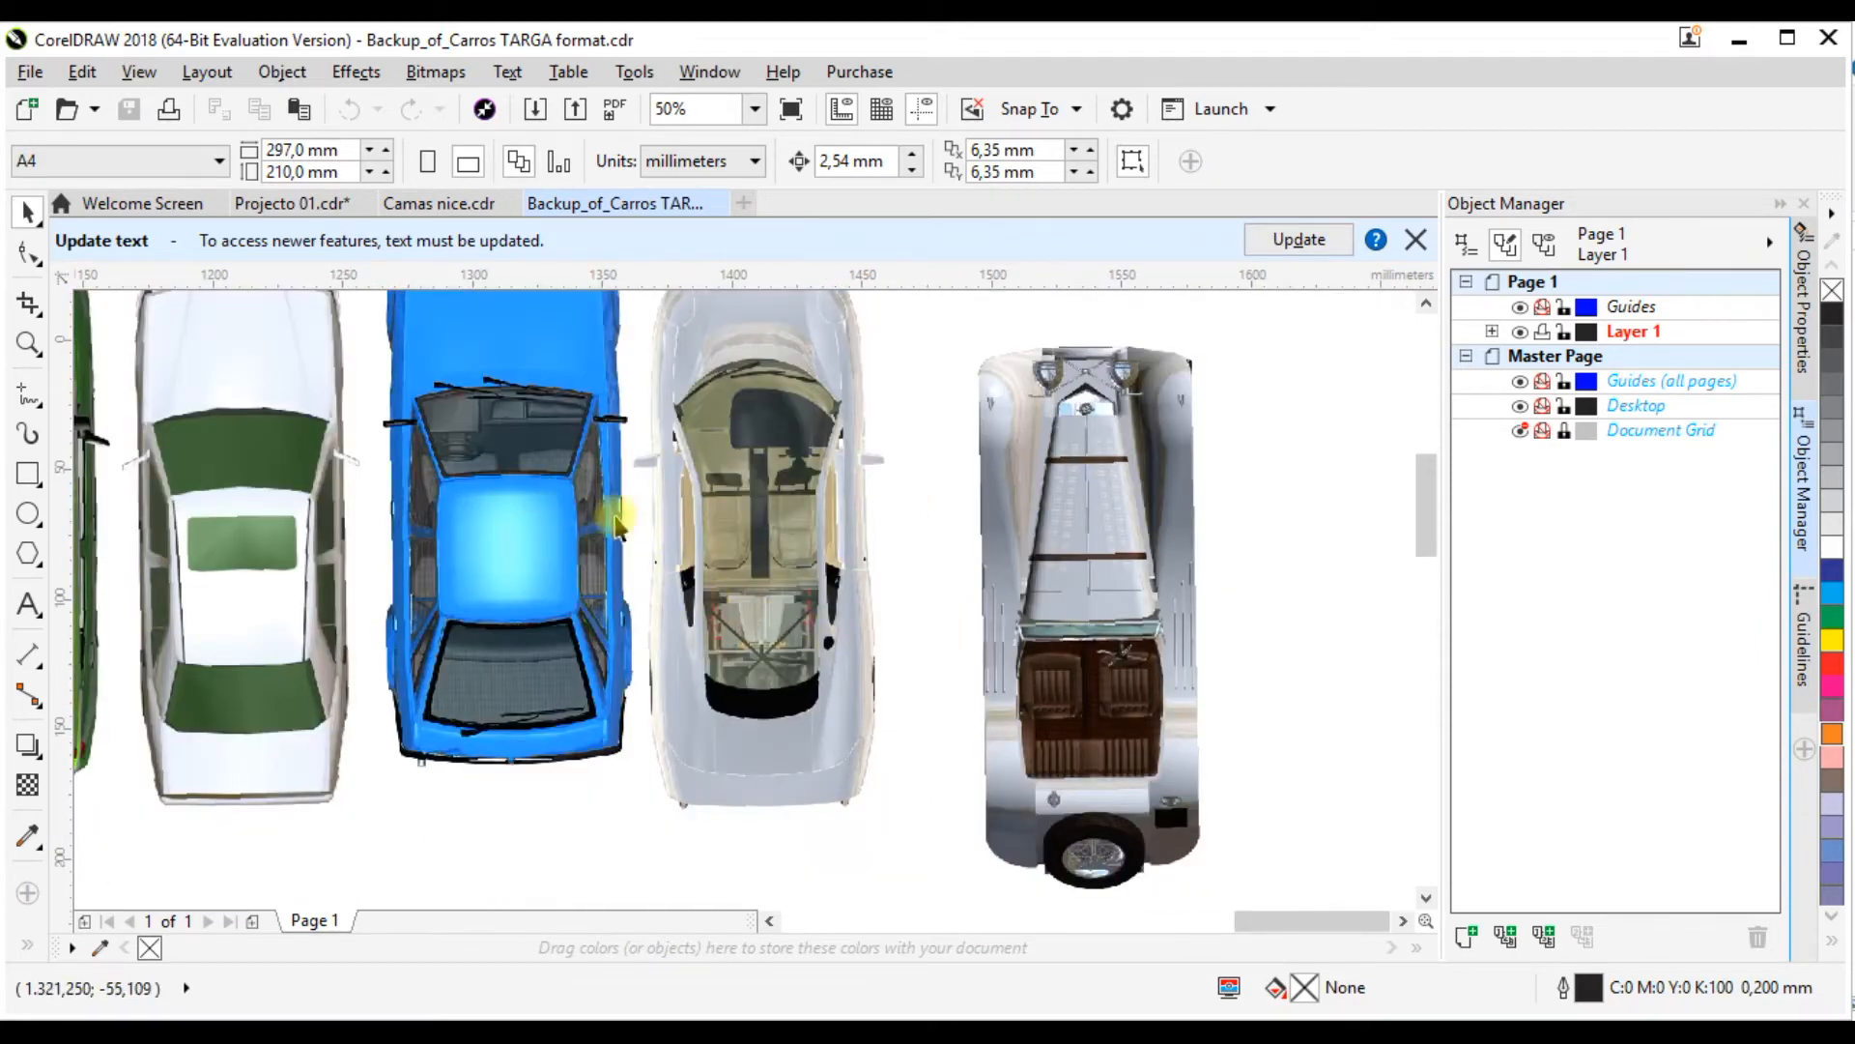
scroll(840, 575, down, 2)
scroll(1053, 638, up, 2)
scroll(1054, 633, up, 1)
scroll(1370, 613, down, 1)
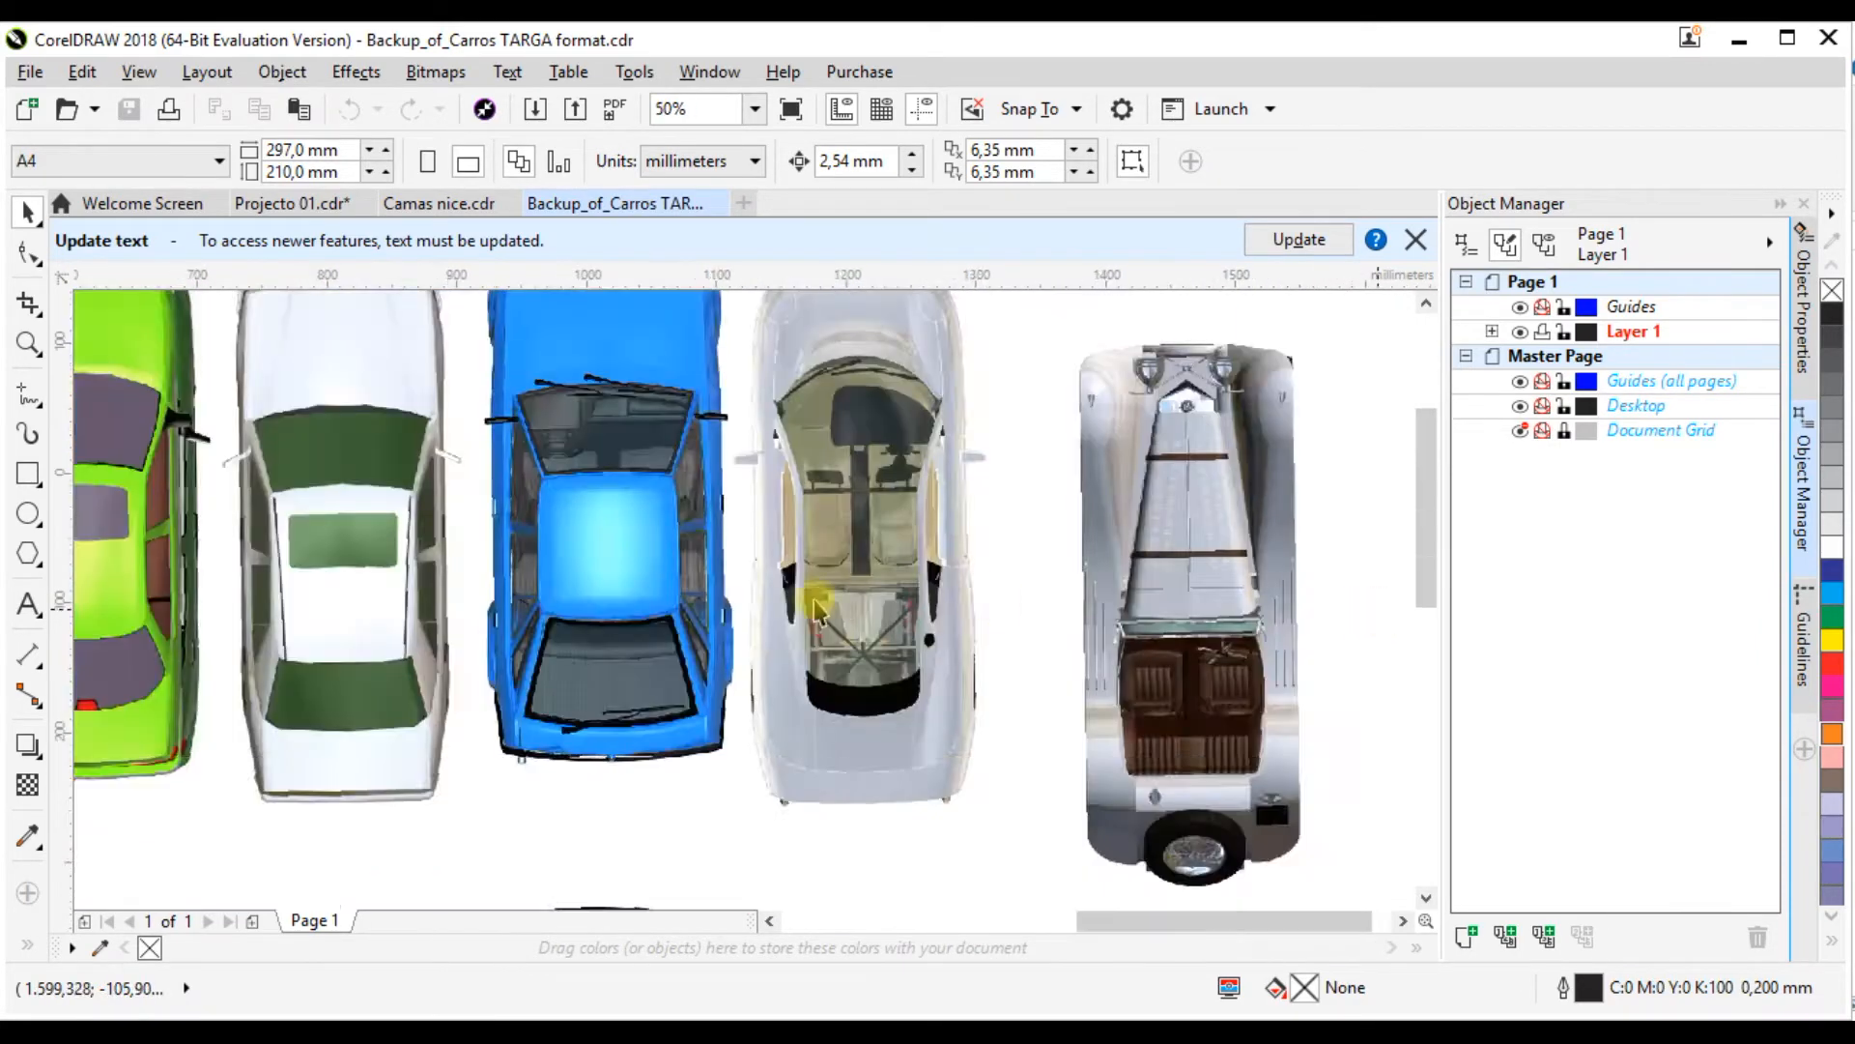
scroll(821, 609, down, 2)
scroll(847, 543, up, 2)
Step: Select the white car with green windows in the first row and inspect the detail of the neighbouring car bitmaps
click(902, 519)
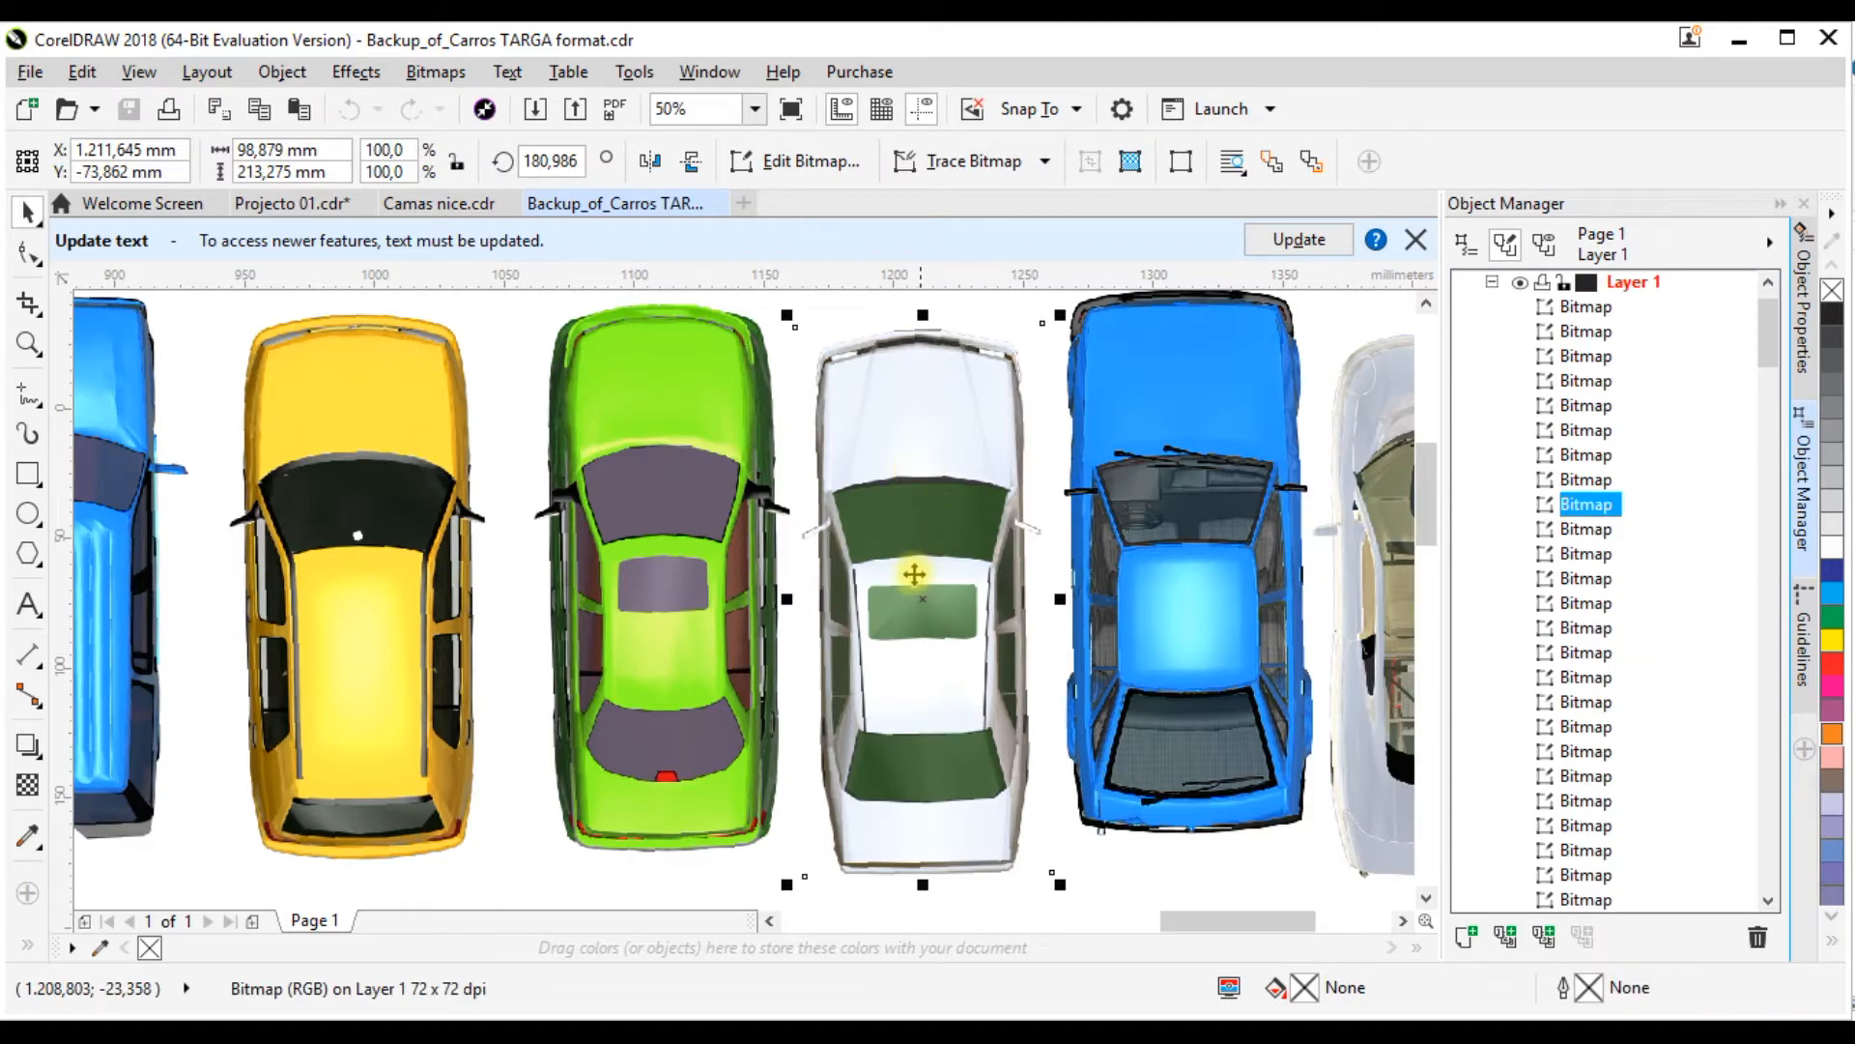
scroll(918, 537, down, 1)
scroll(810, 534, up, 1)
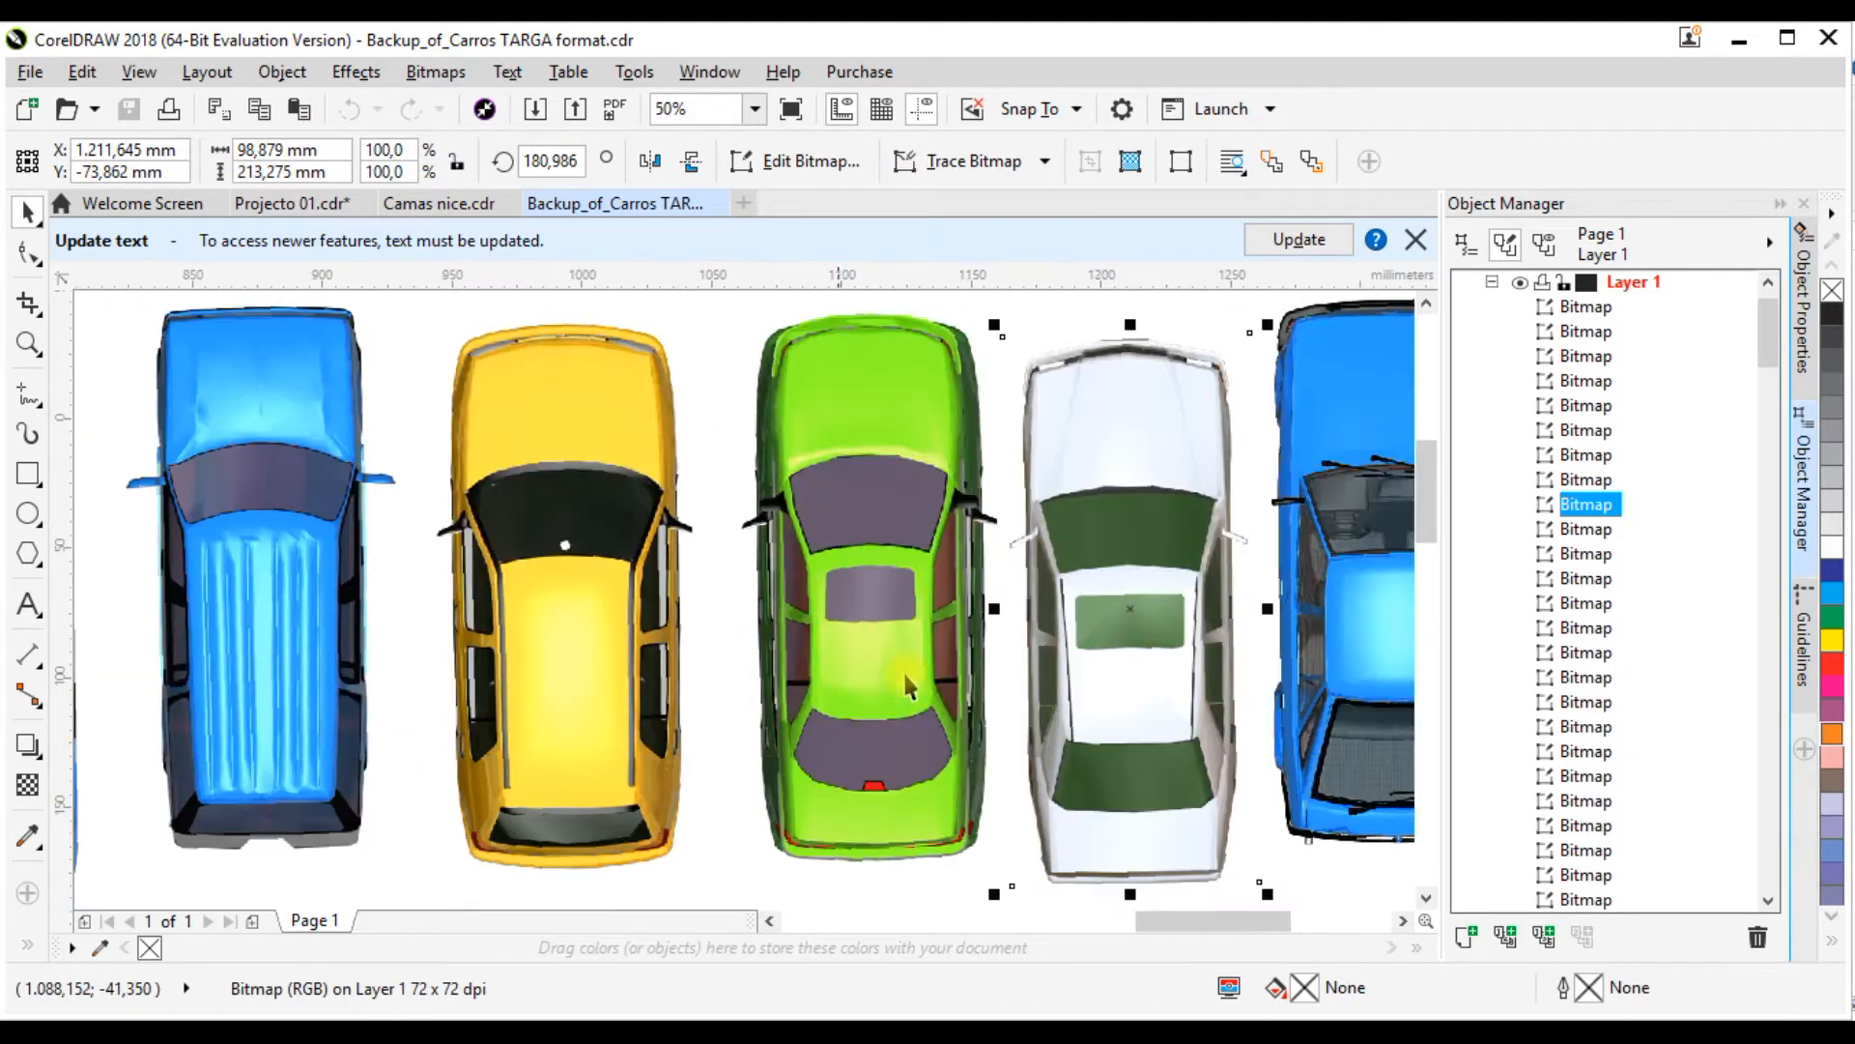
scroll(906, 684, down, 2)
scroll(1005, 513, up, 3)
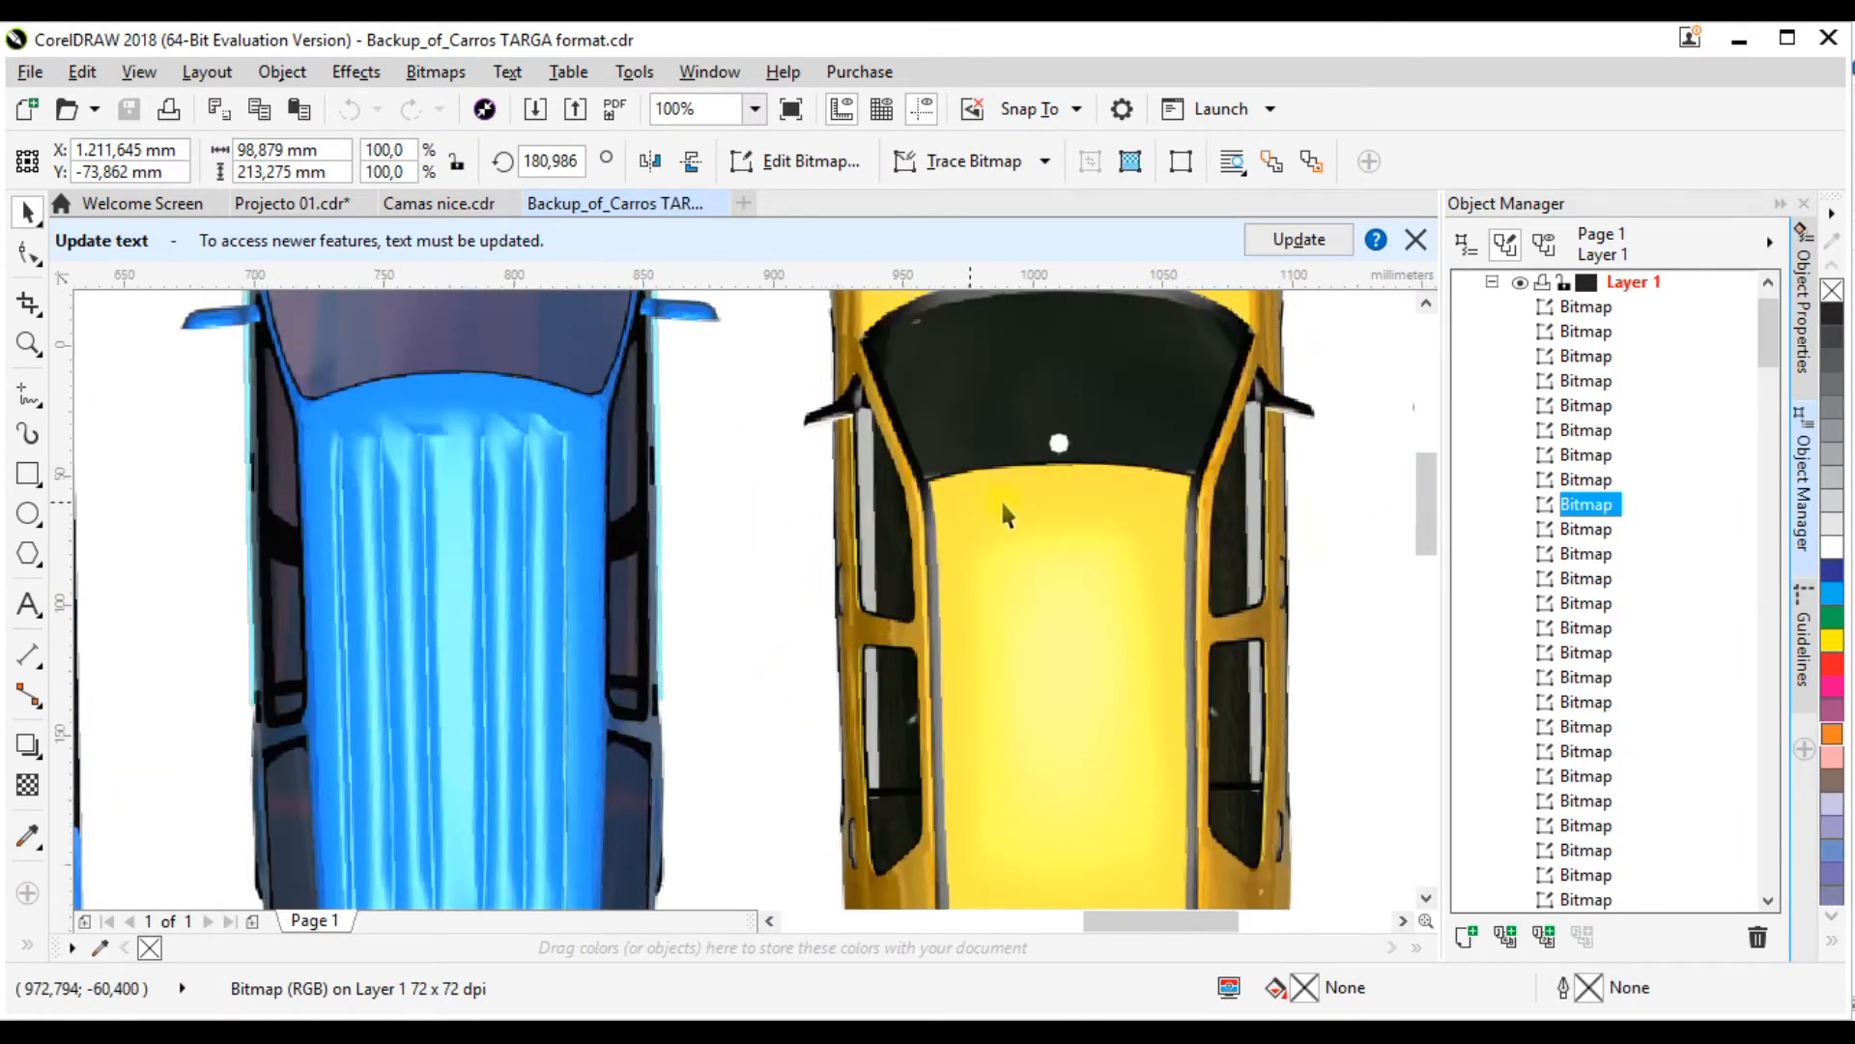
scroll(1003, 512, down, 2)
scroll(962, 517, up, 1)
scroll(1057, 512, down, 1)
scroll(695, 512, up, 1)
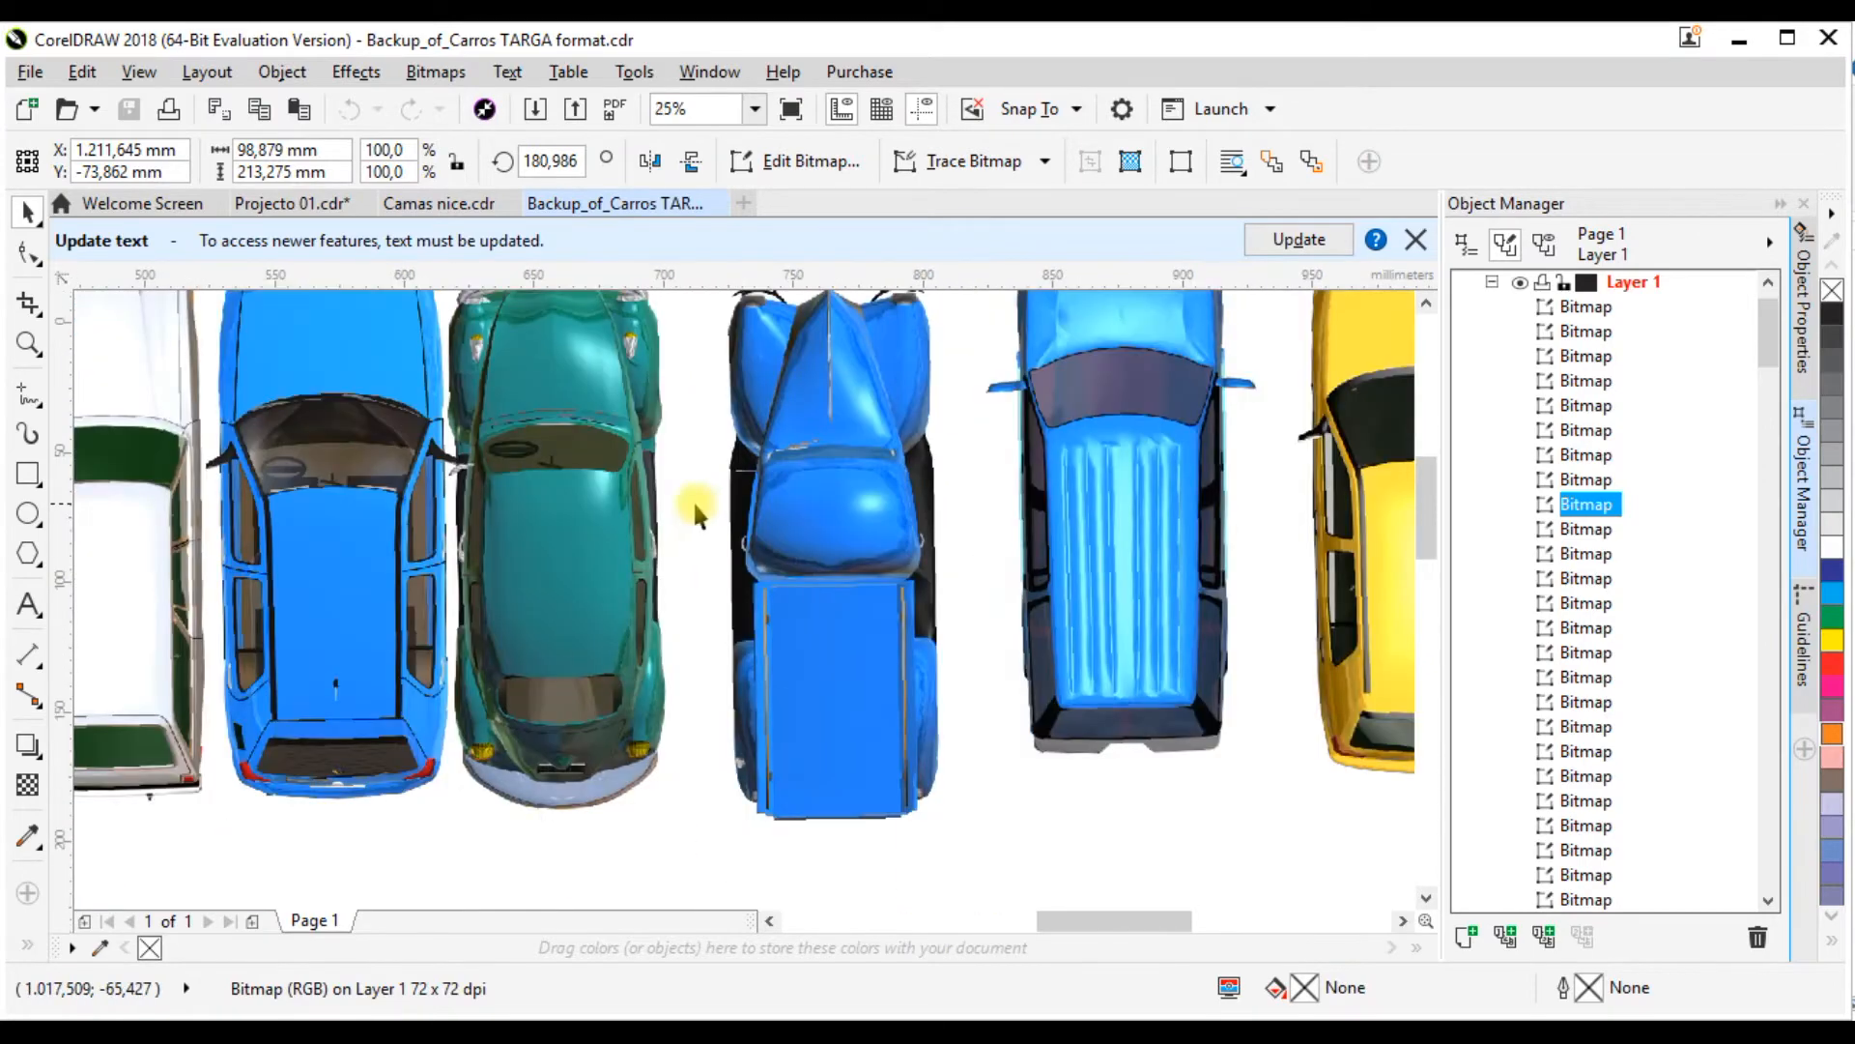
scroll(618, 518, up, 2)
scroll(902, 509, down, 2)
scroll(555, 527, up, 1)
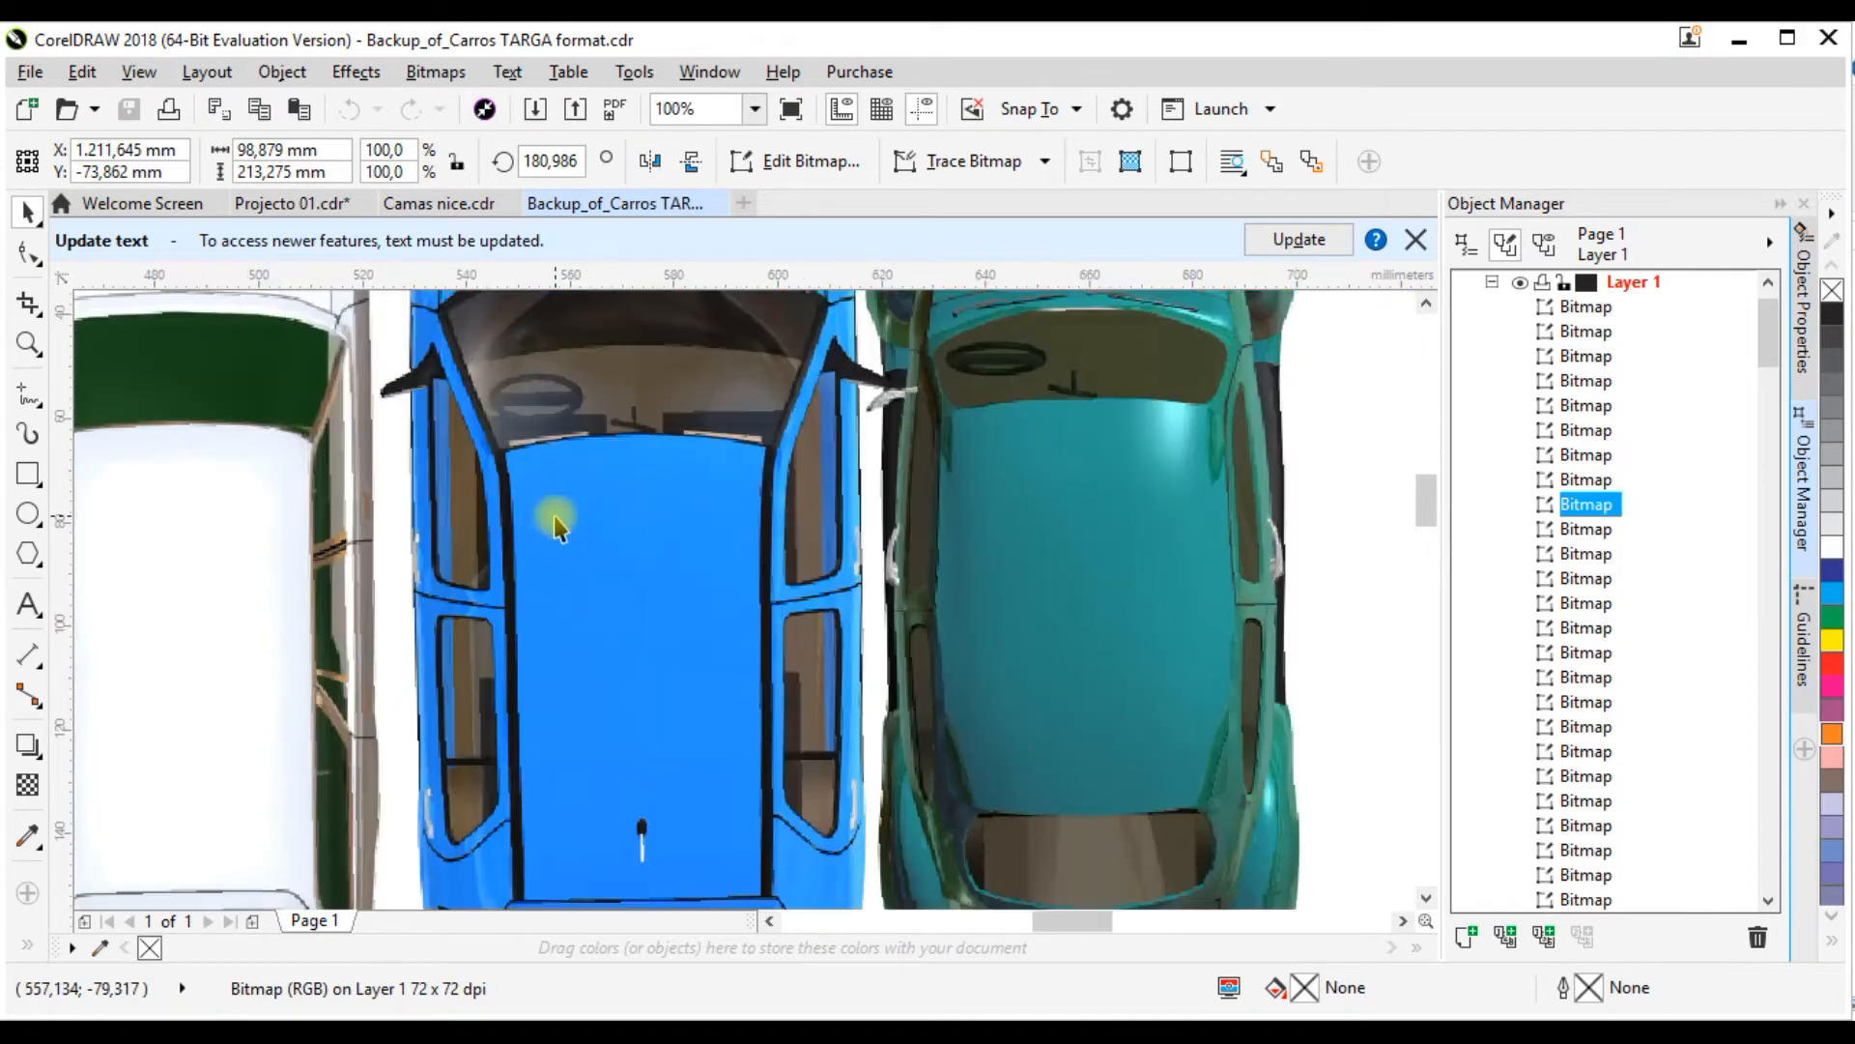
scroll(796, 512, down, 1)
scroll(604, 509, down, 1)
scroll(880, 480, down, 1)
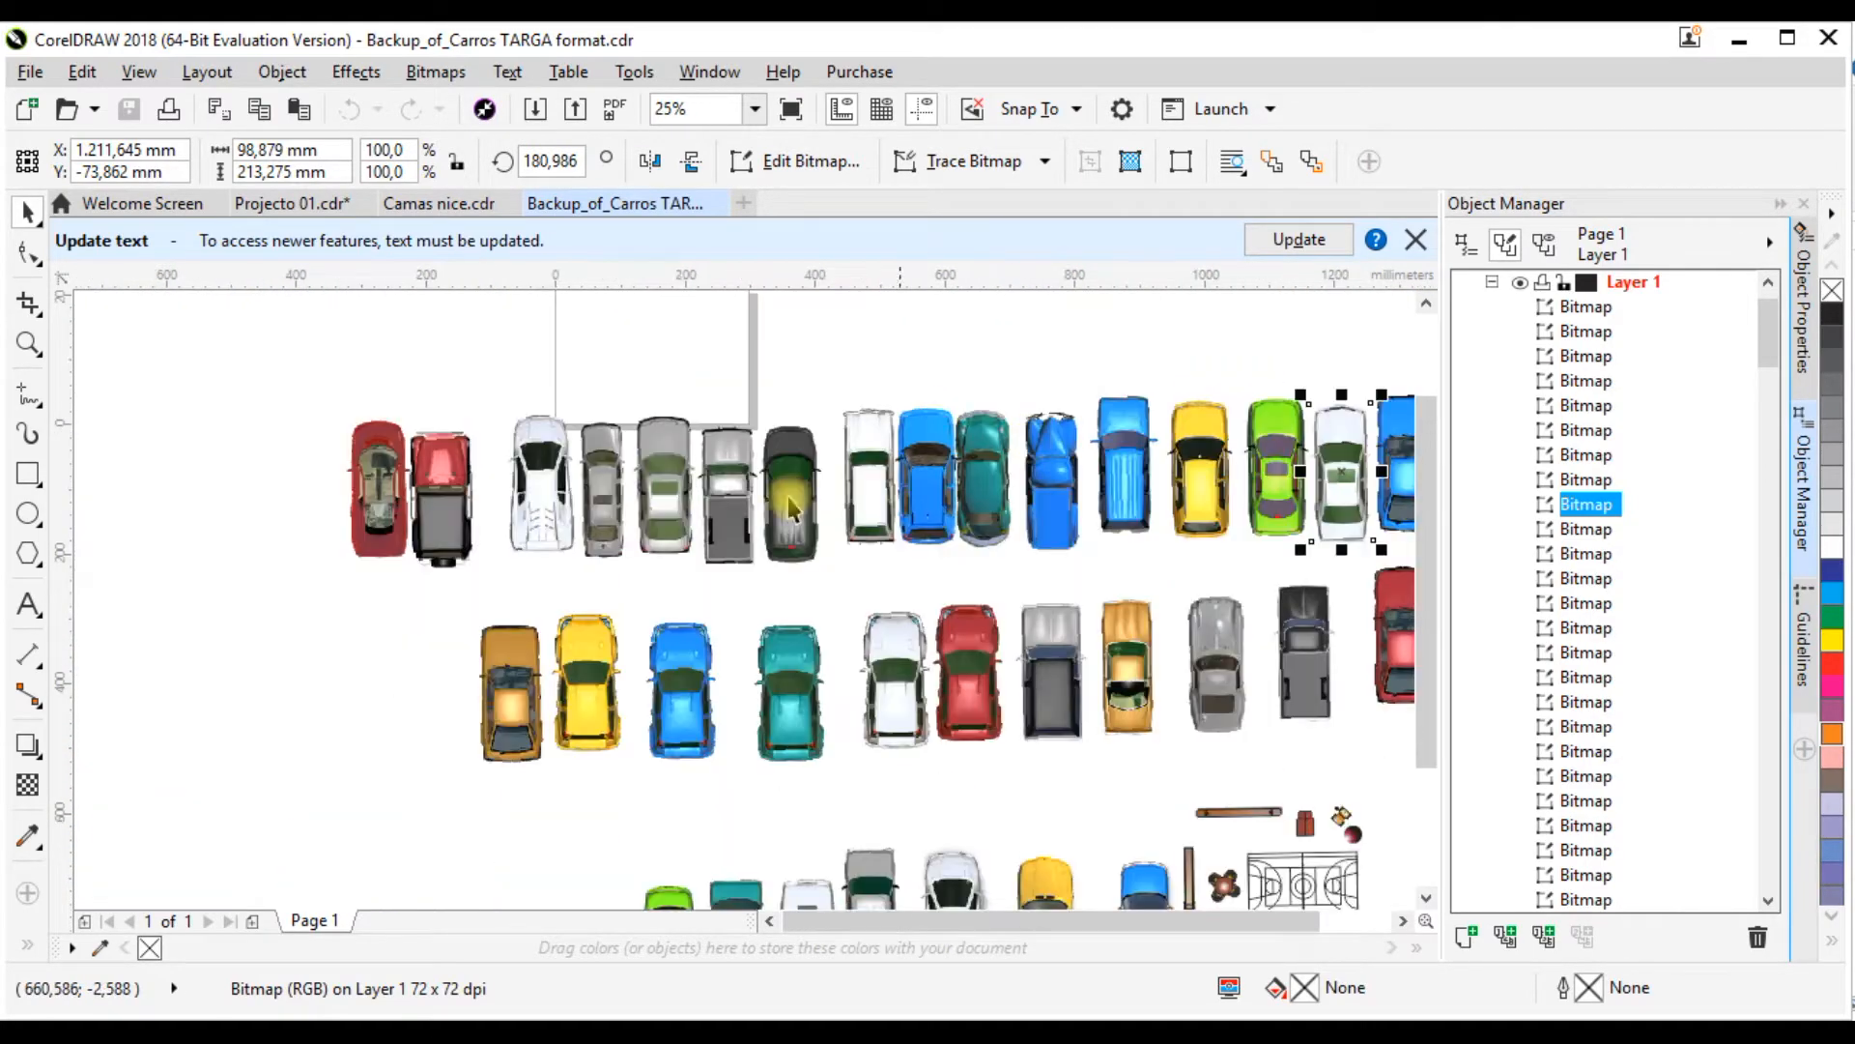
scroll(878, 480, up, 1)
scroll(630, 601, up, 1)
scroll(630, 579, down, 1)
scroll(771, 489, down, 1)
scroll(589, 362, up, 1)
scroll(599, 387, up, 1)
scroll(715, 502, down, 2)
scroll(651, 455, up, 1)
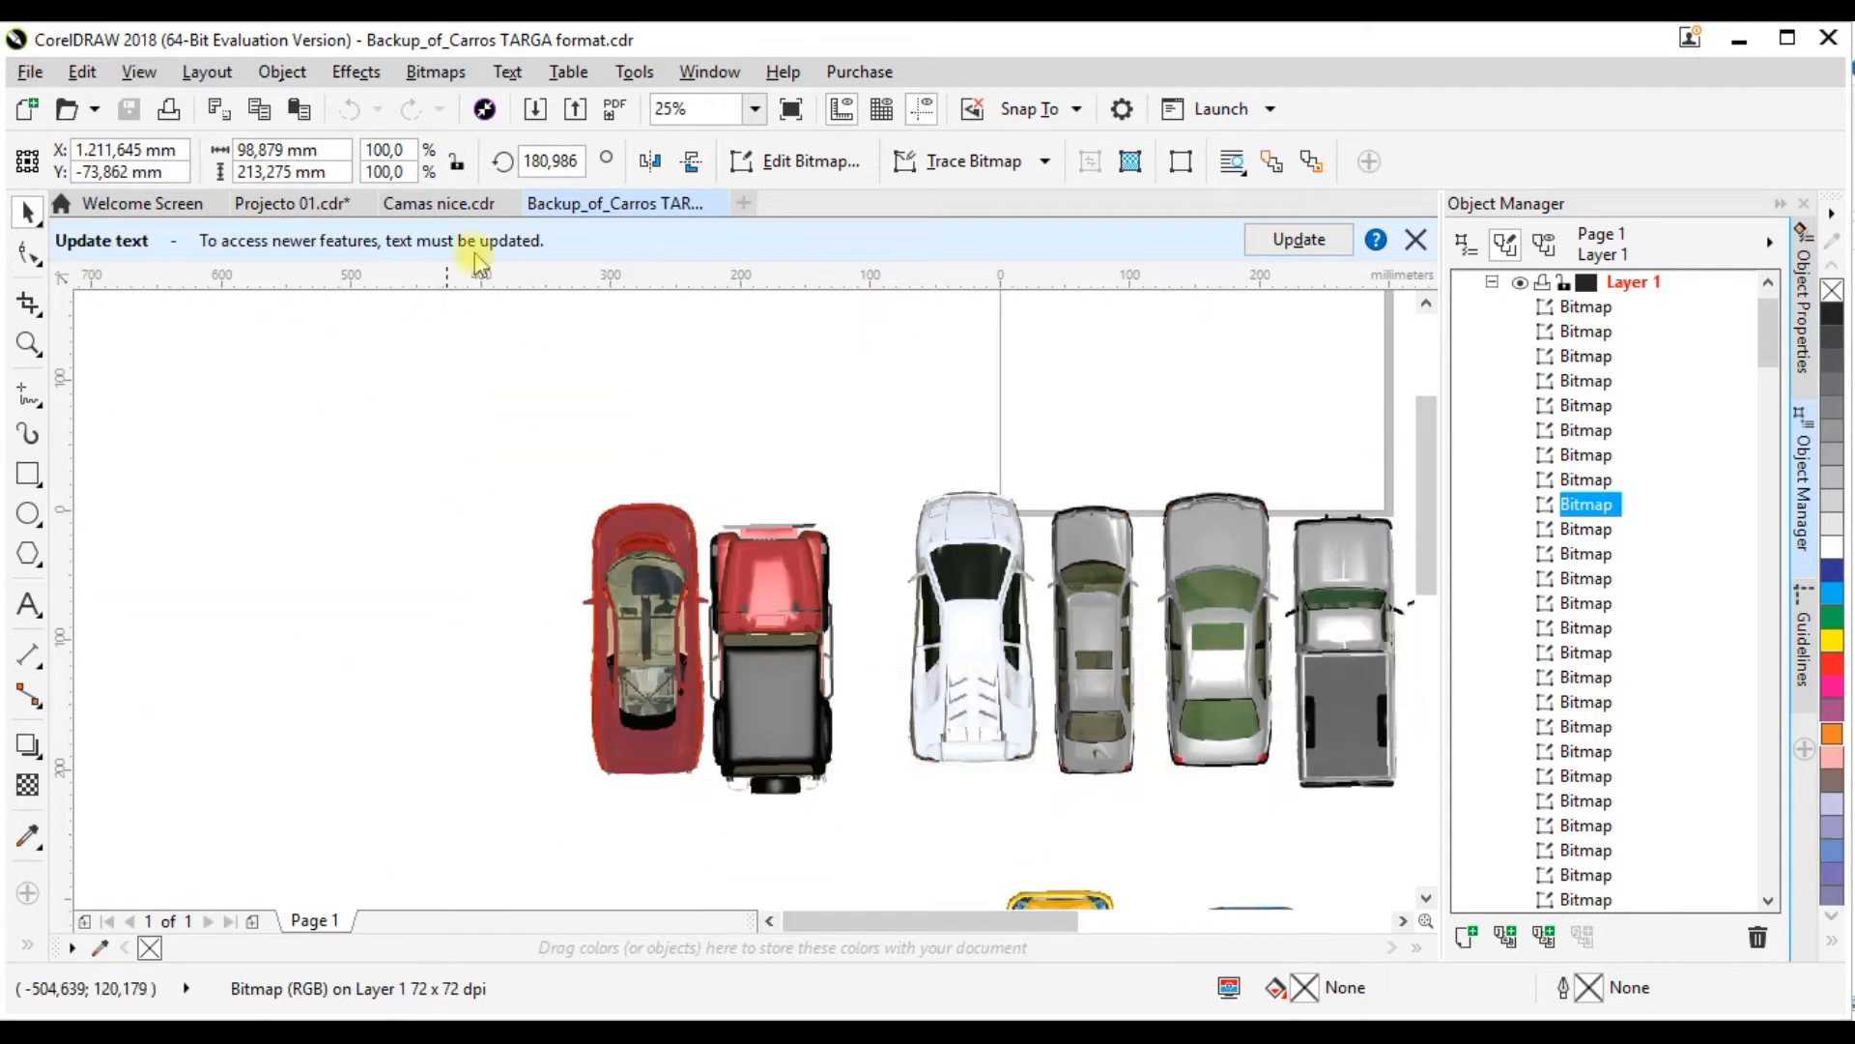
Step: Return to Projecto 01.cdr and examine the layouts of both unfurnished floor plans
click(259, 206)
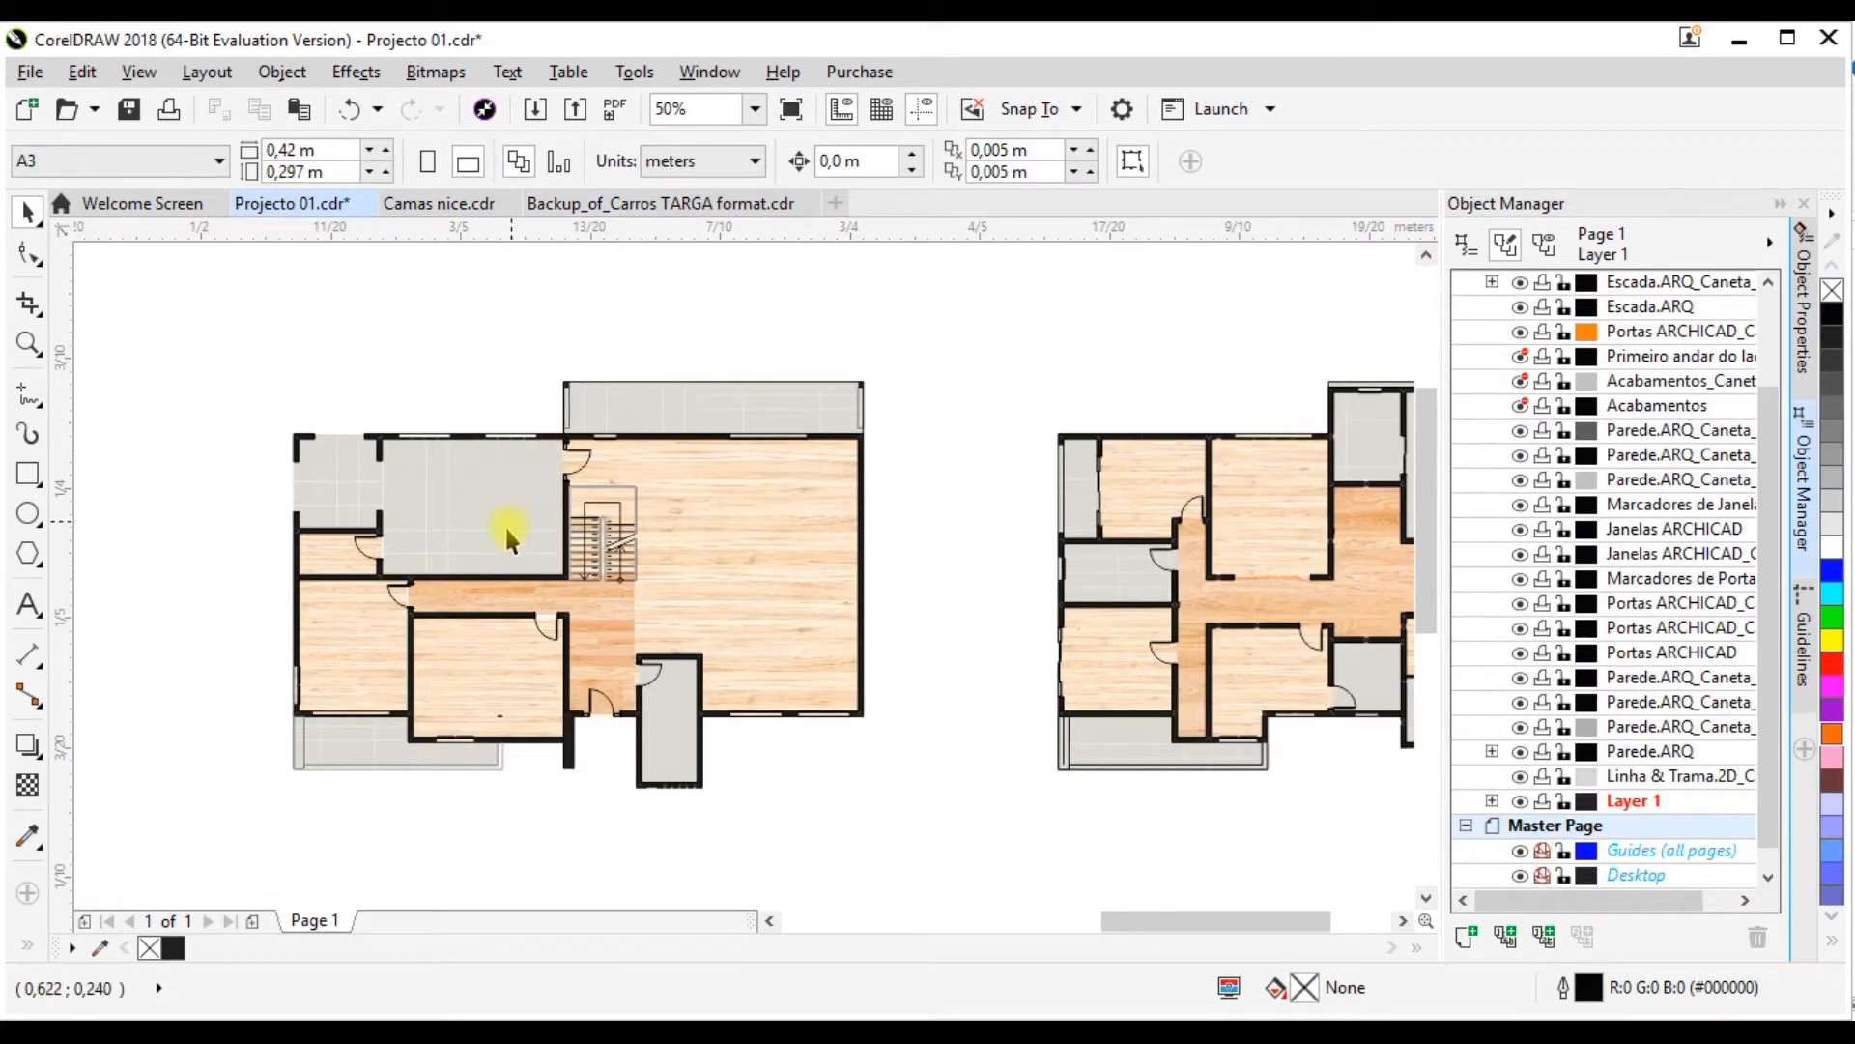
scroll(491, 536, down, 2)
scroll(883, 532, up, 1)
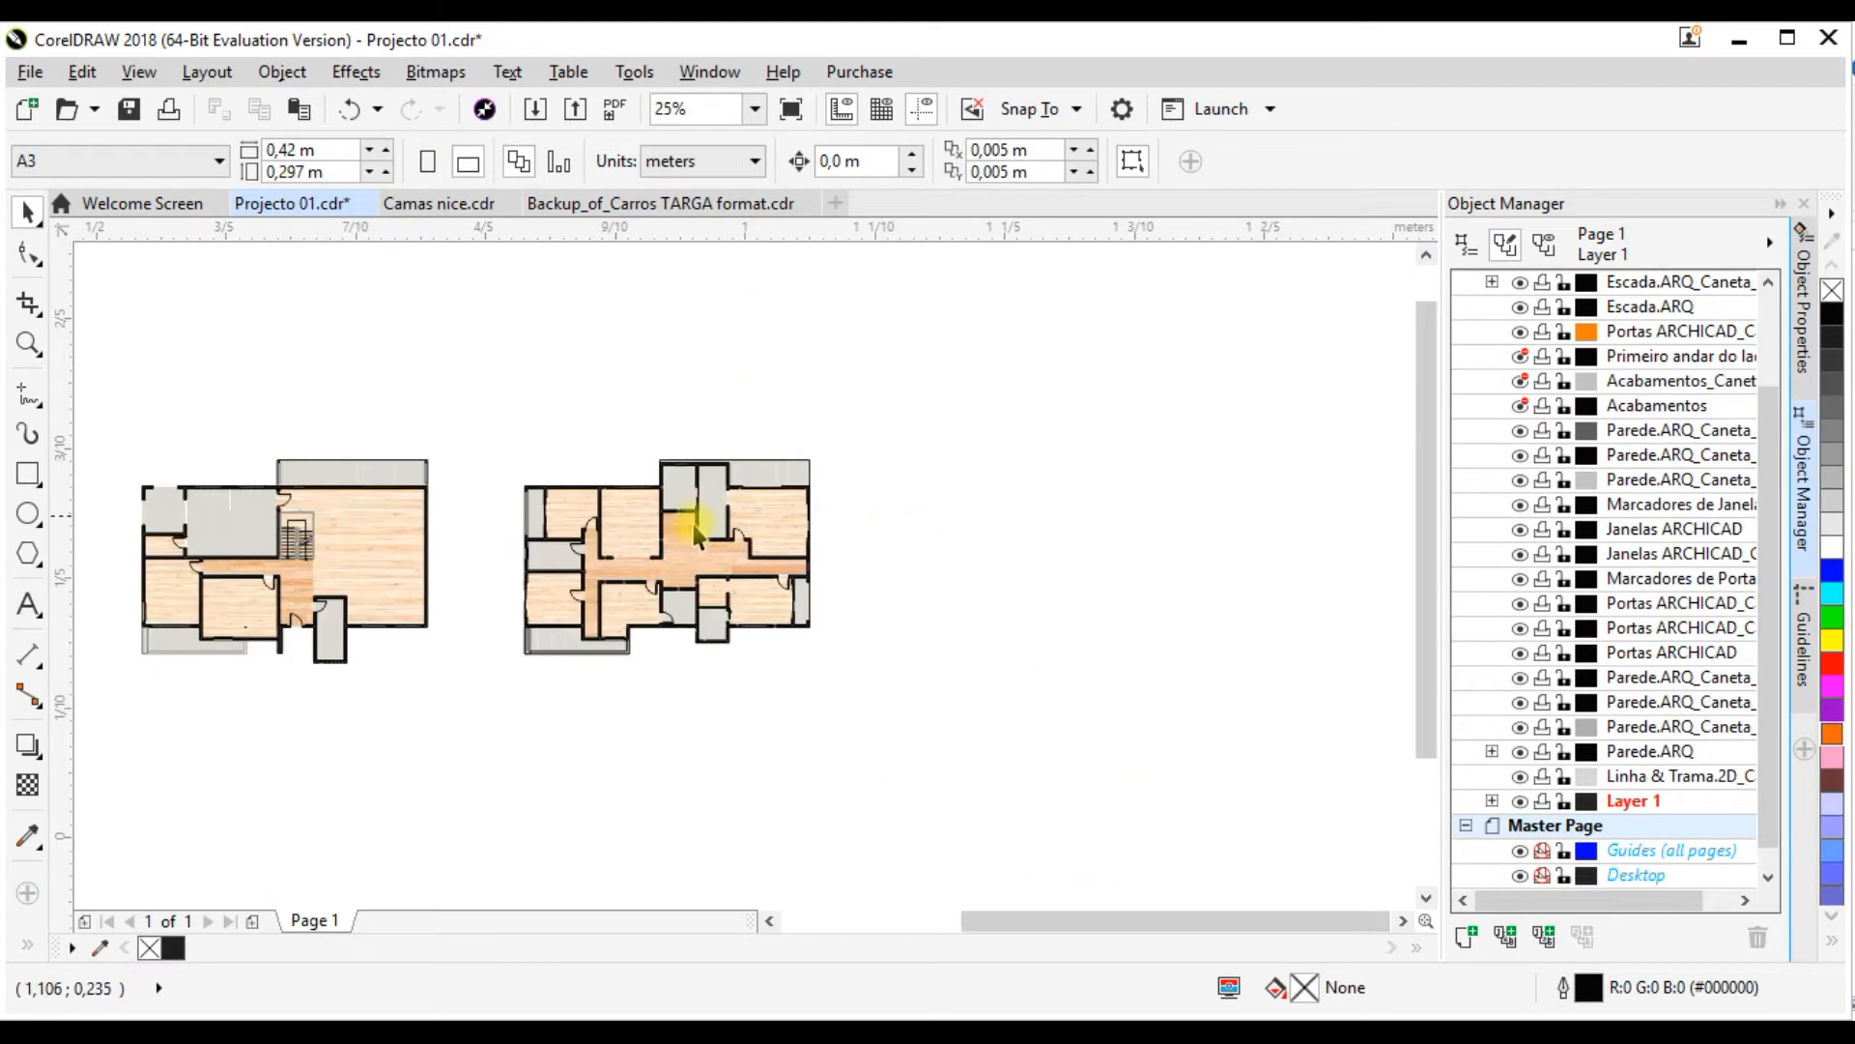
scroll(587, 539, up, 1)
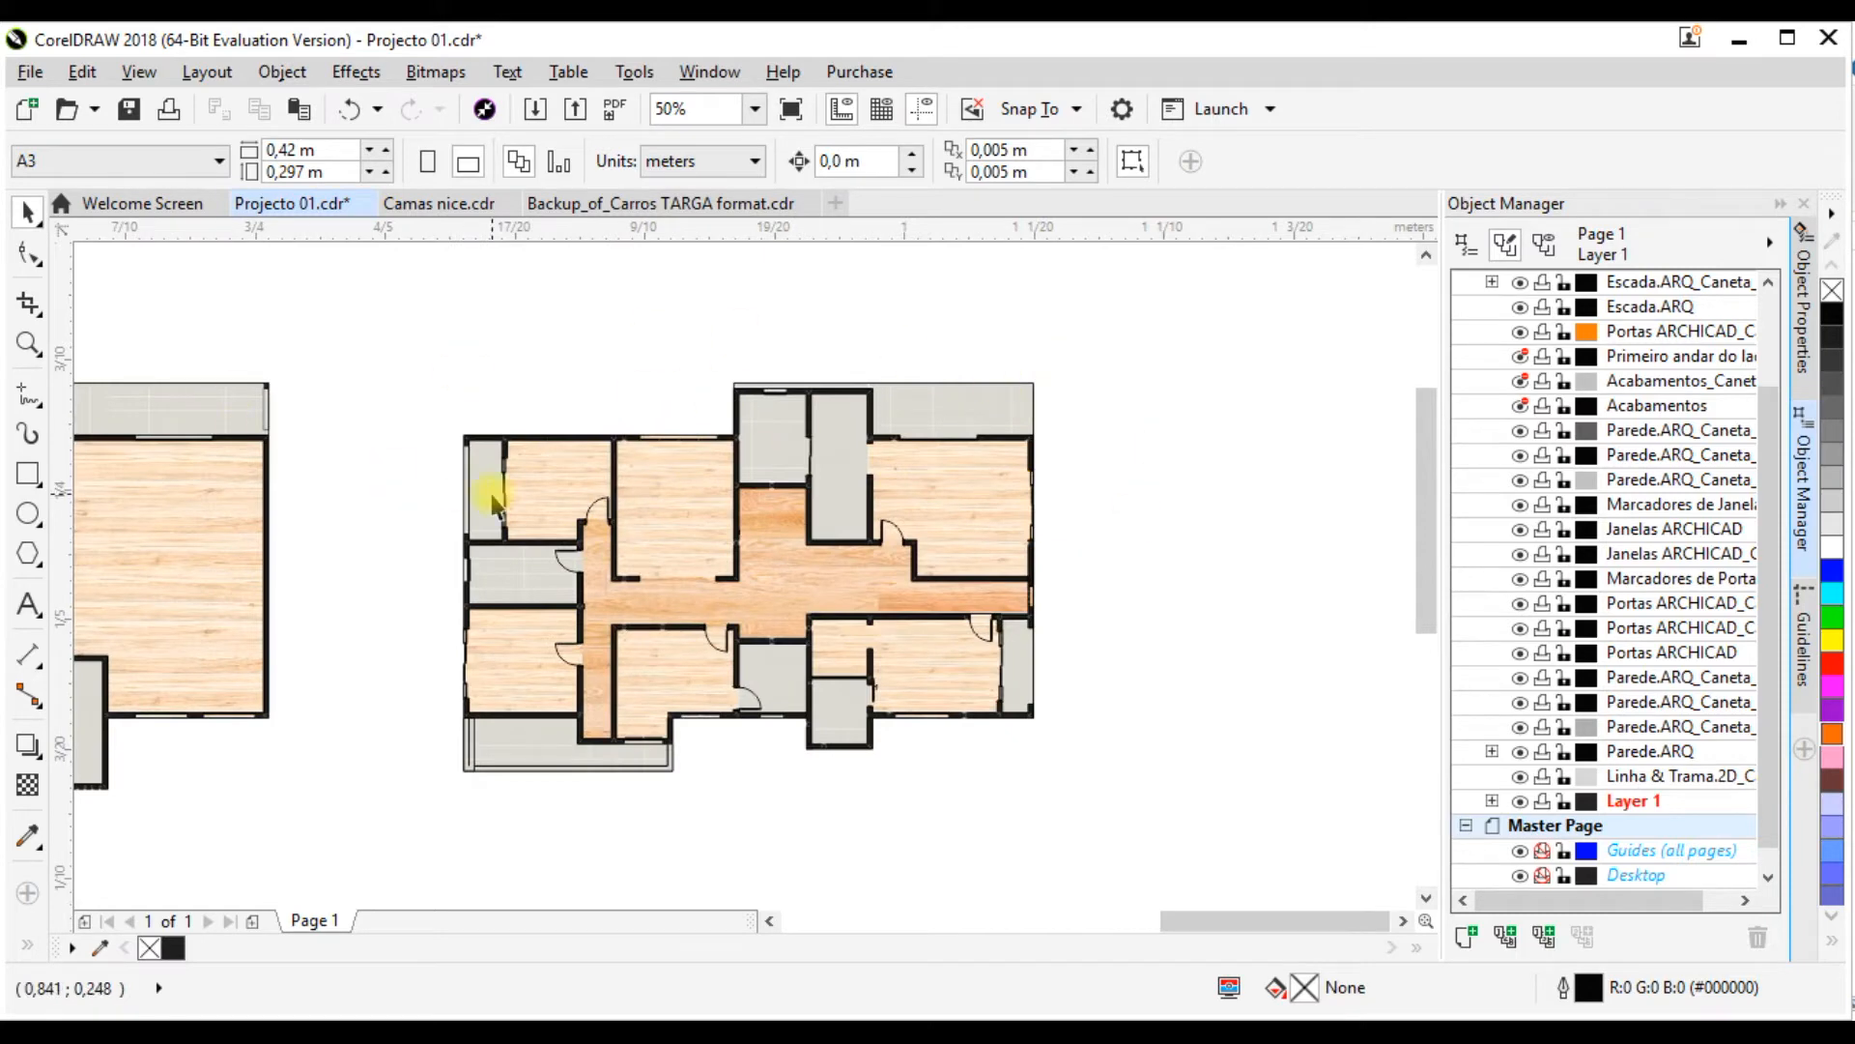
scroll(1010, 493, down, 2)
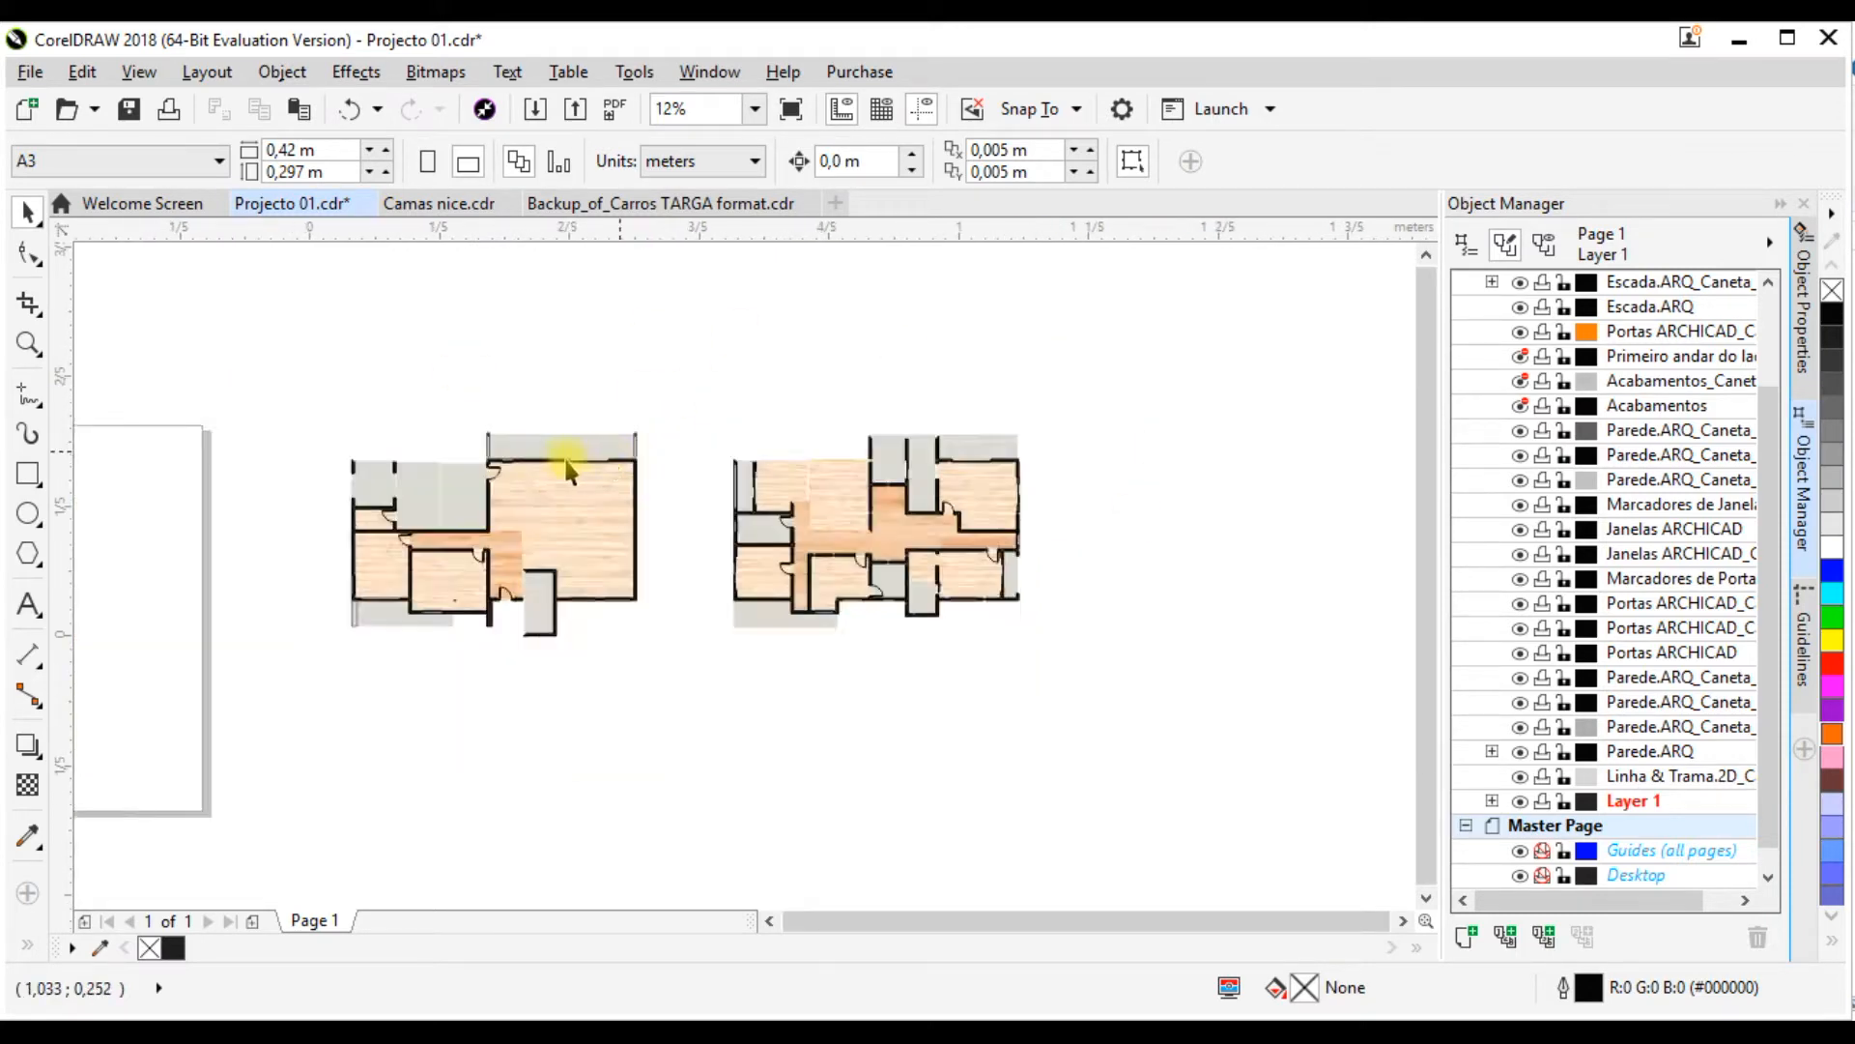
scroll(849, 484, up, 3)
scroll(860, 498, down, 1)
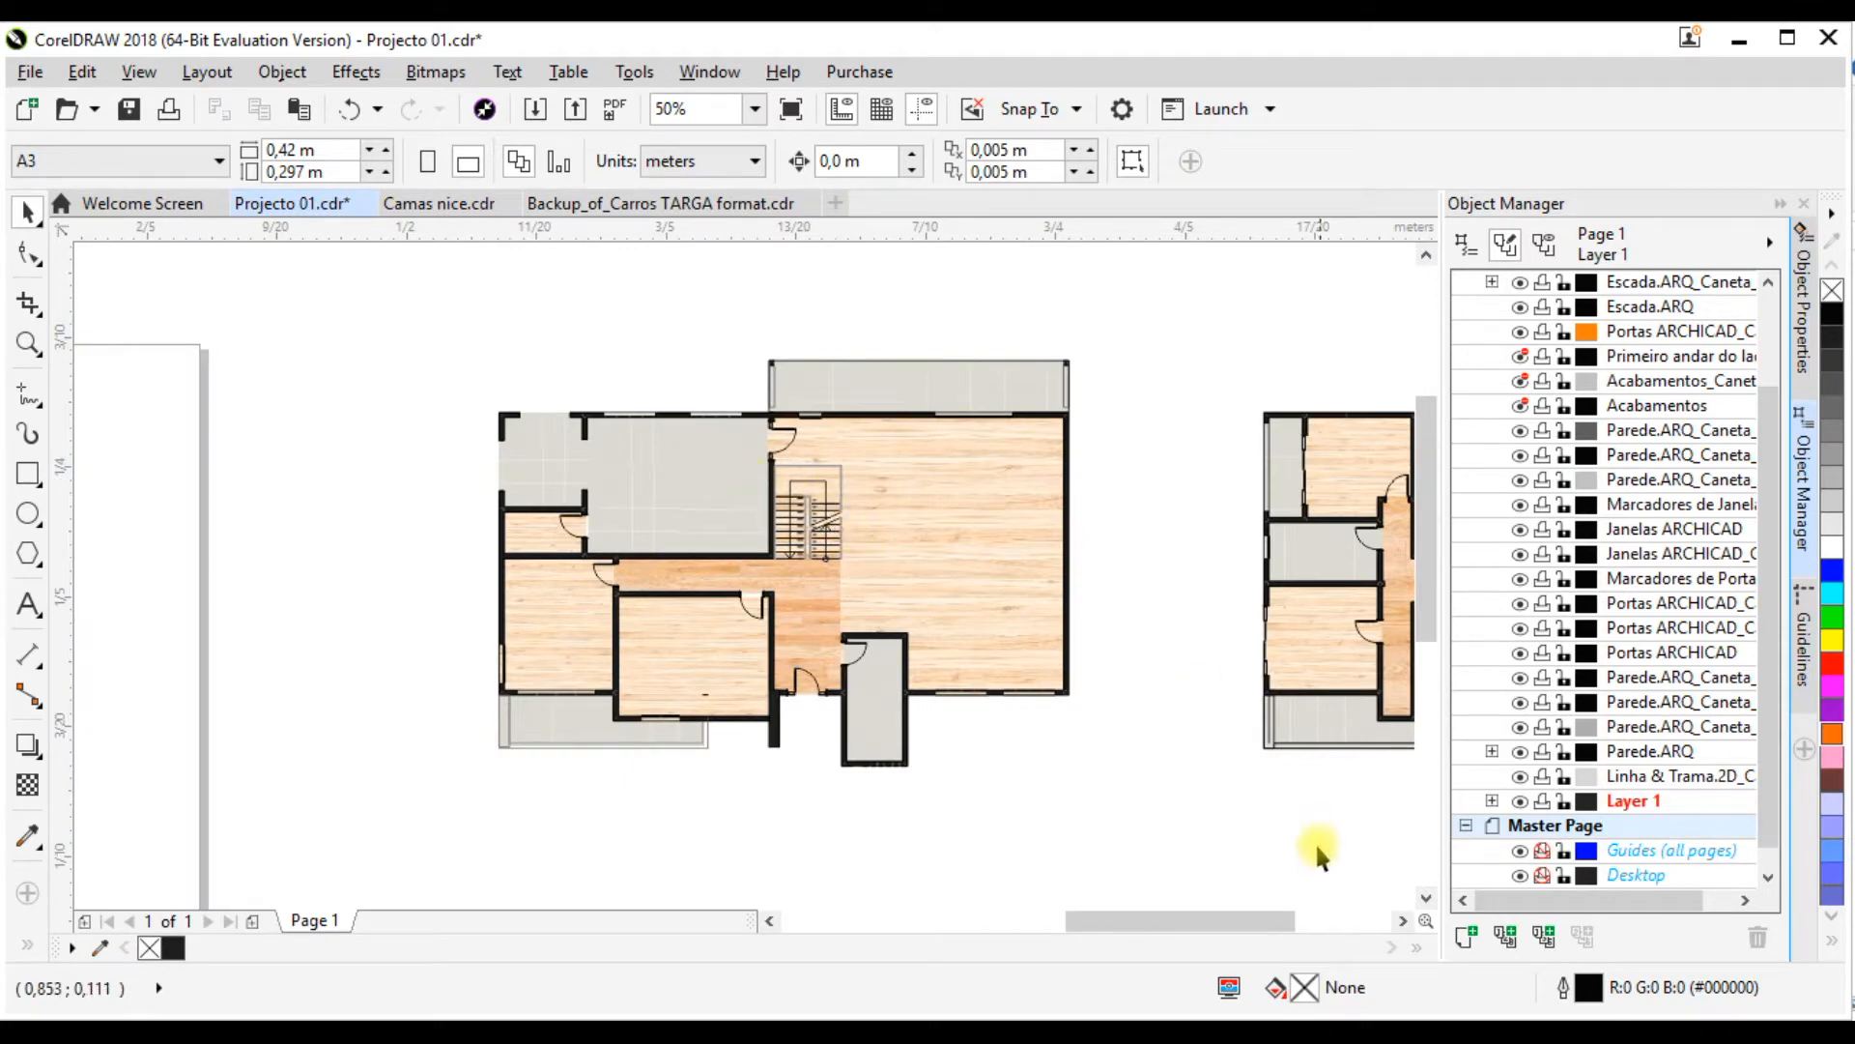
Step: Close the car block file without saving changes, and close Camas nice.cdr, leaving Projecto 01.cdr open
click(619, 205)
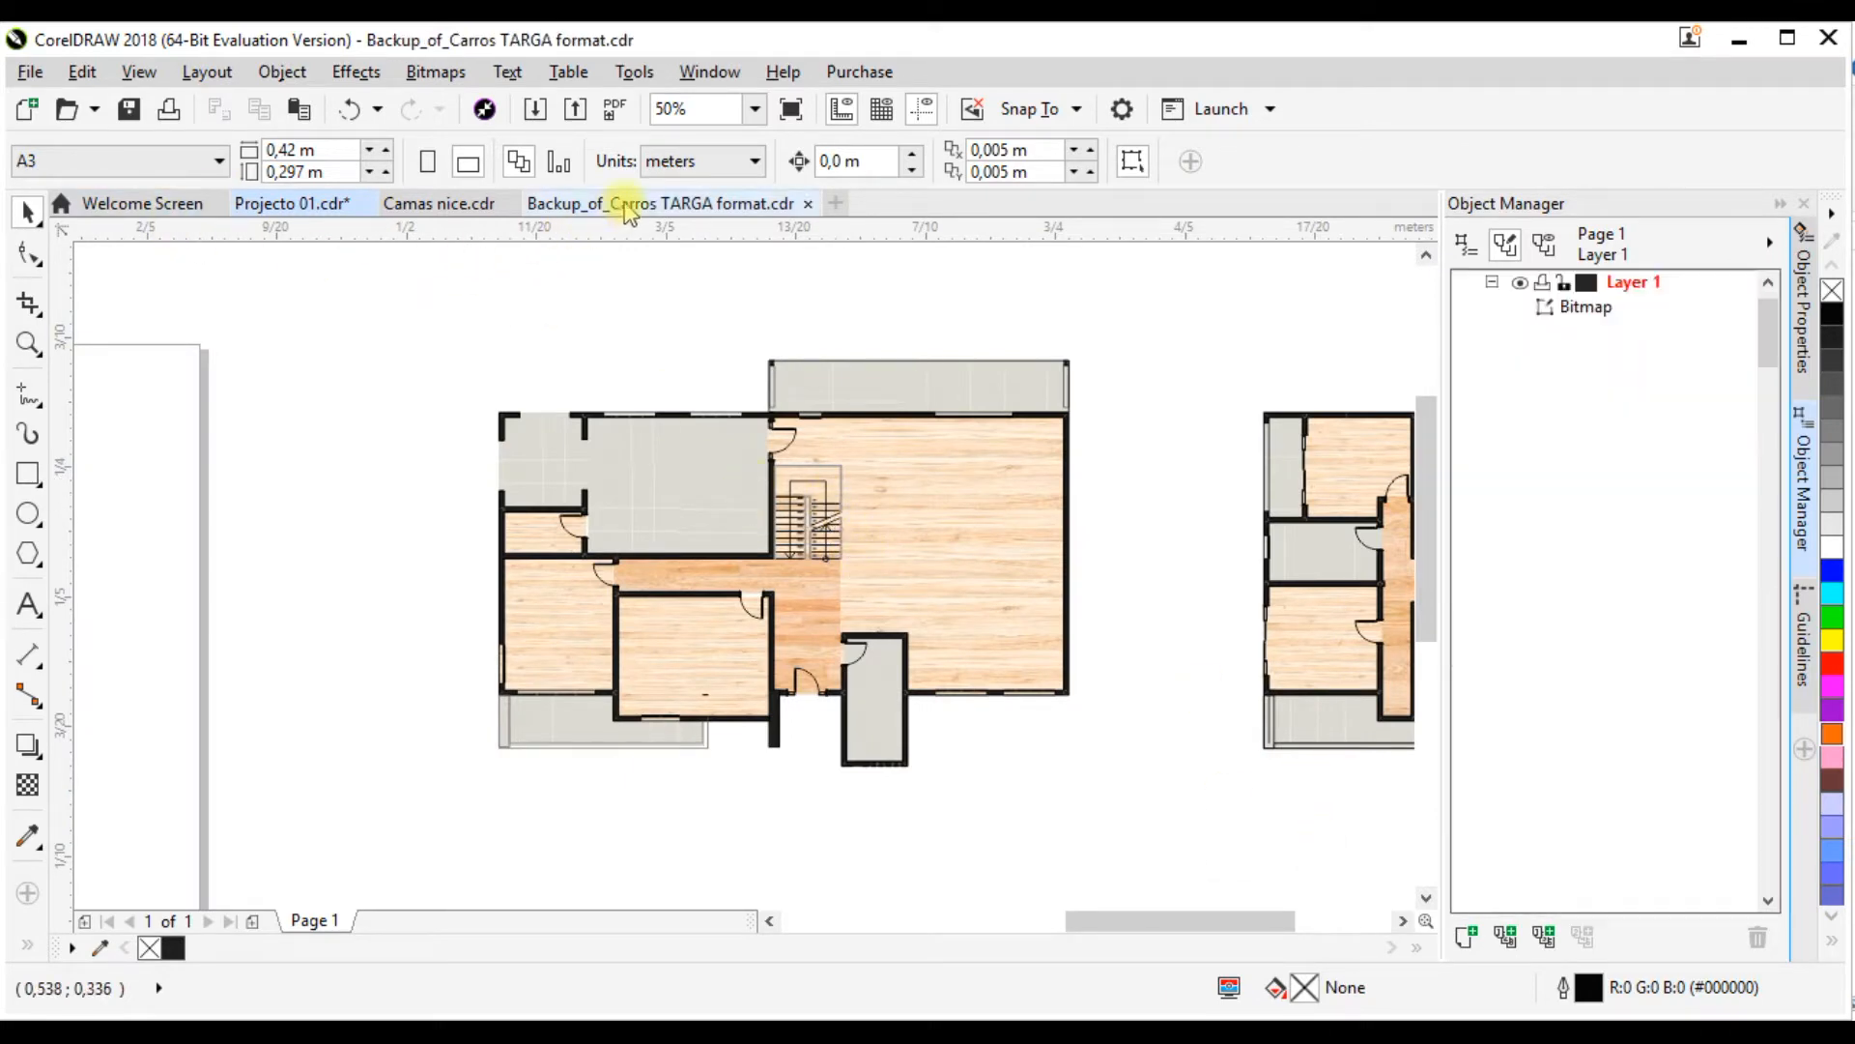
scroll(580, 476, down, 1)
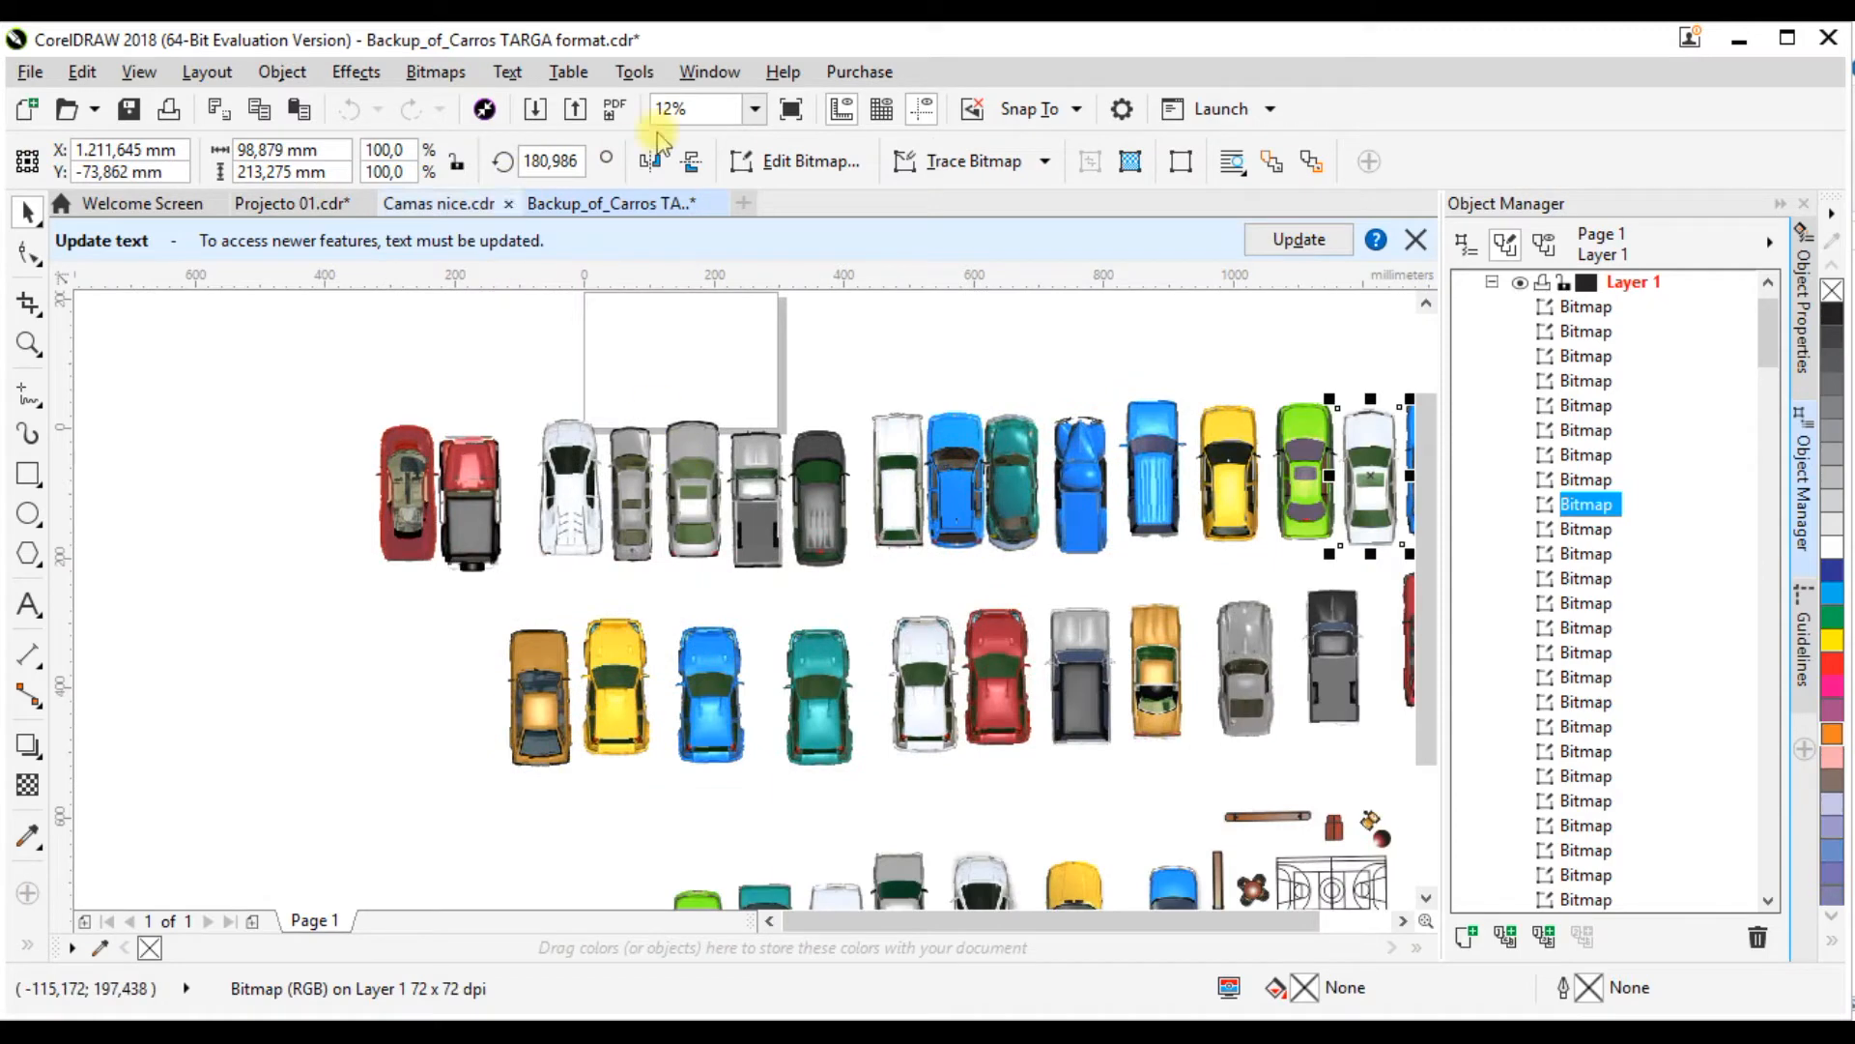
click(717, 204)
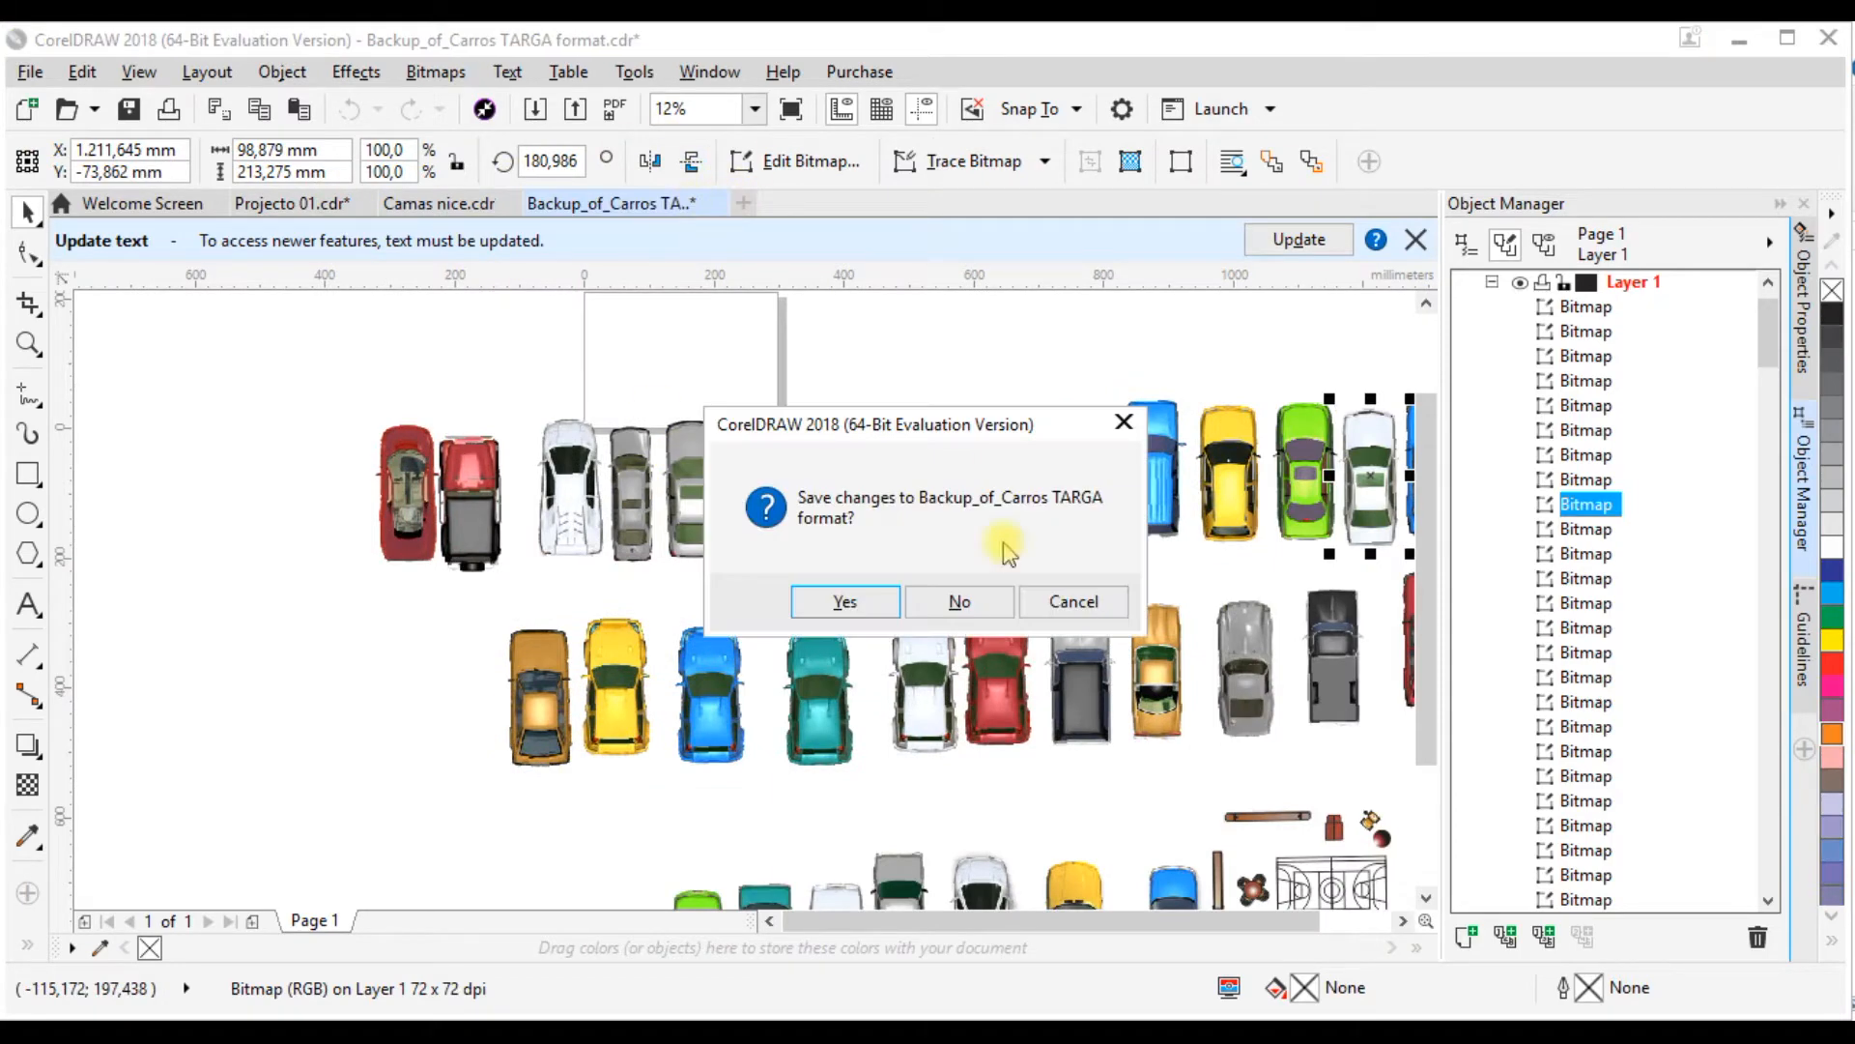
click(956, 600)
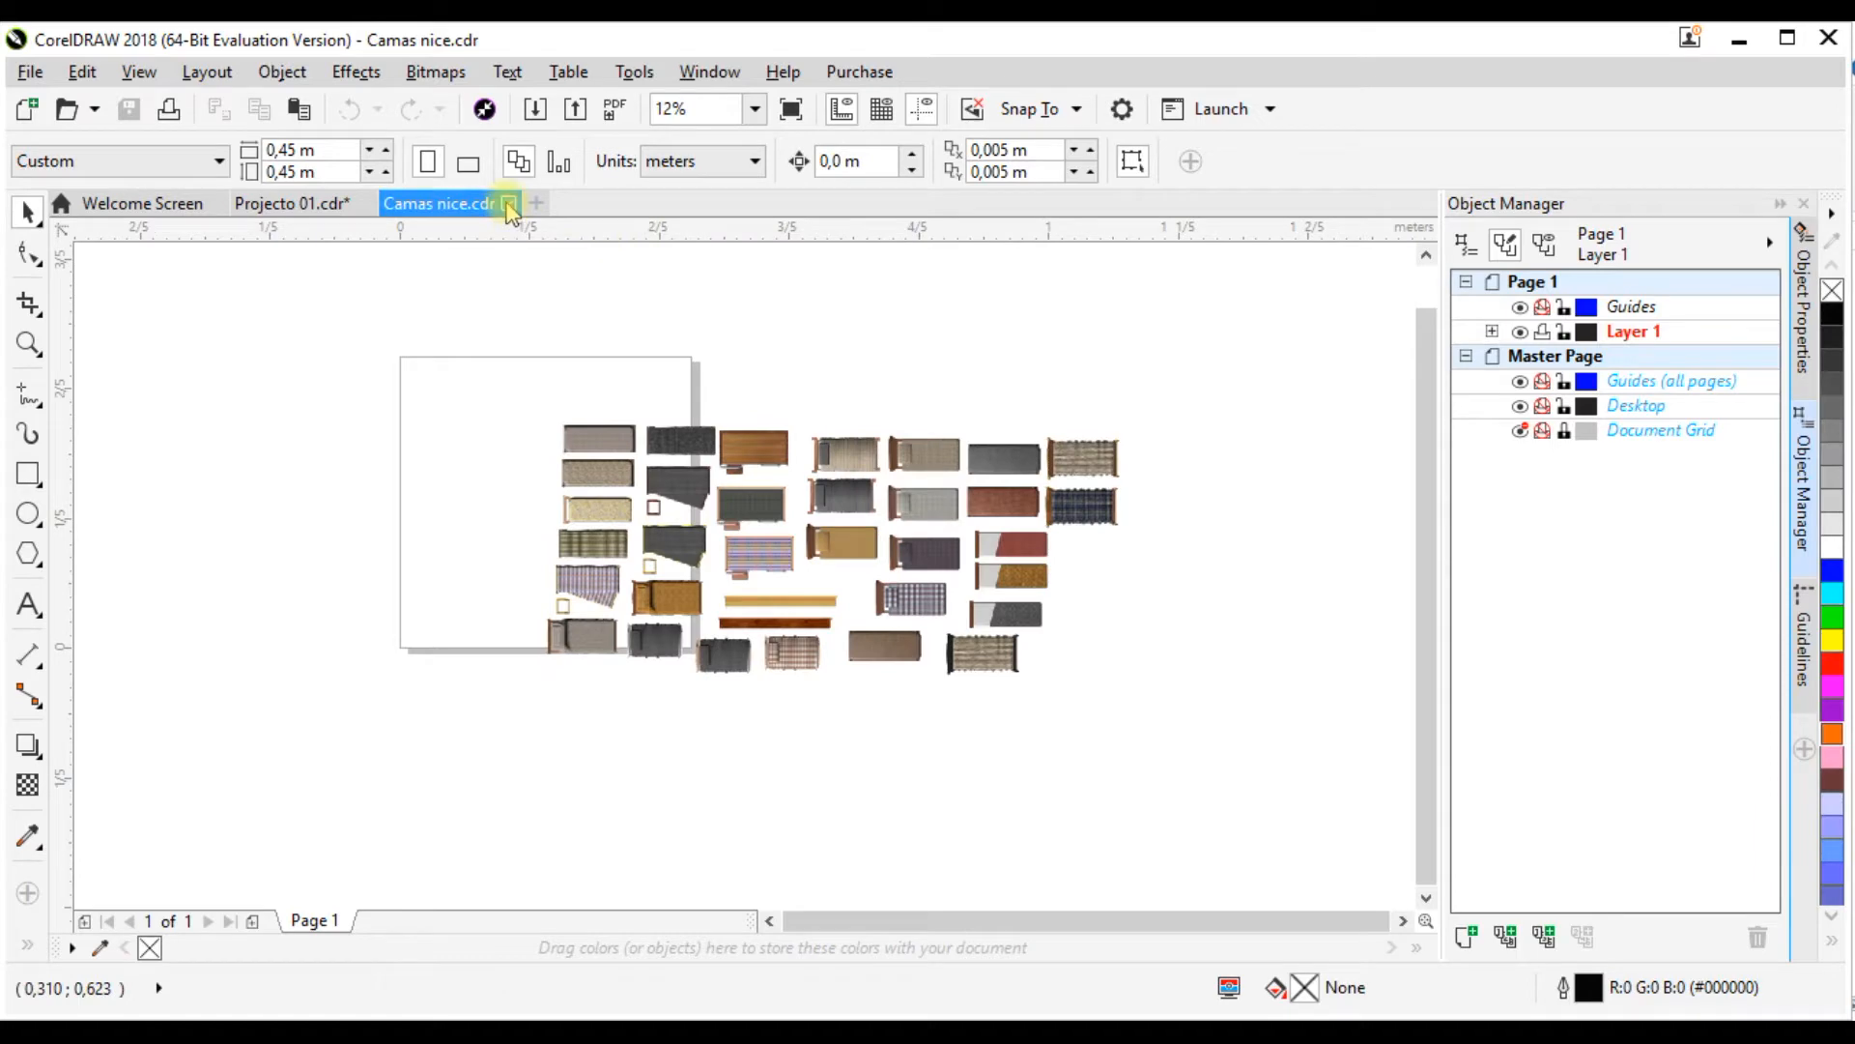
click(509, 203)
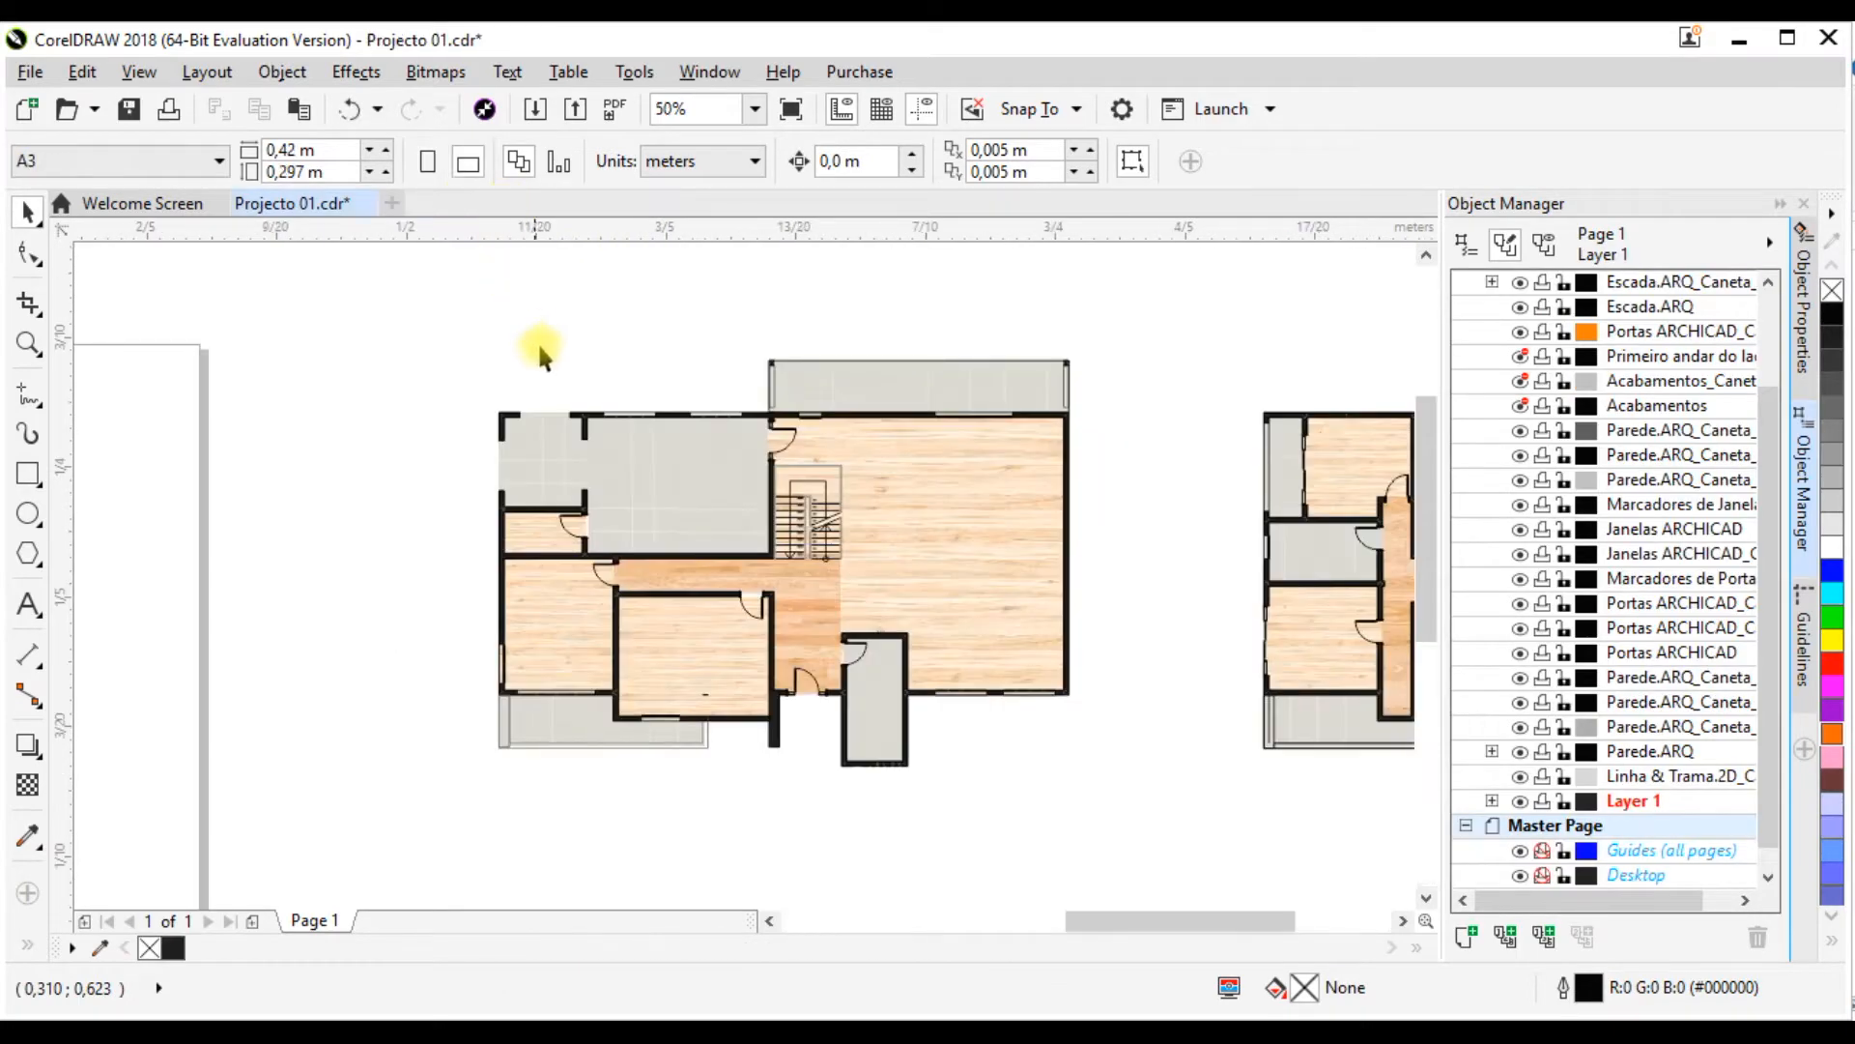
Step: Switch to File Explorer and bring up the AULA 01 Texturas folder
scroll(796, 454, up, 1)
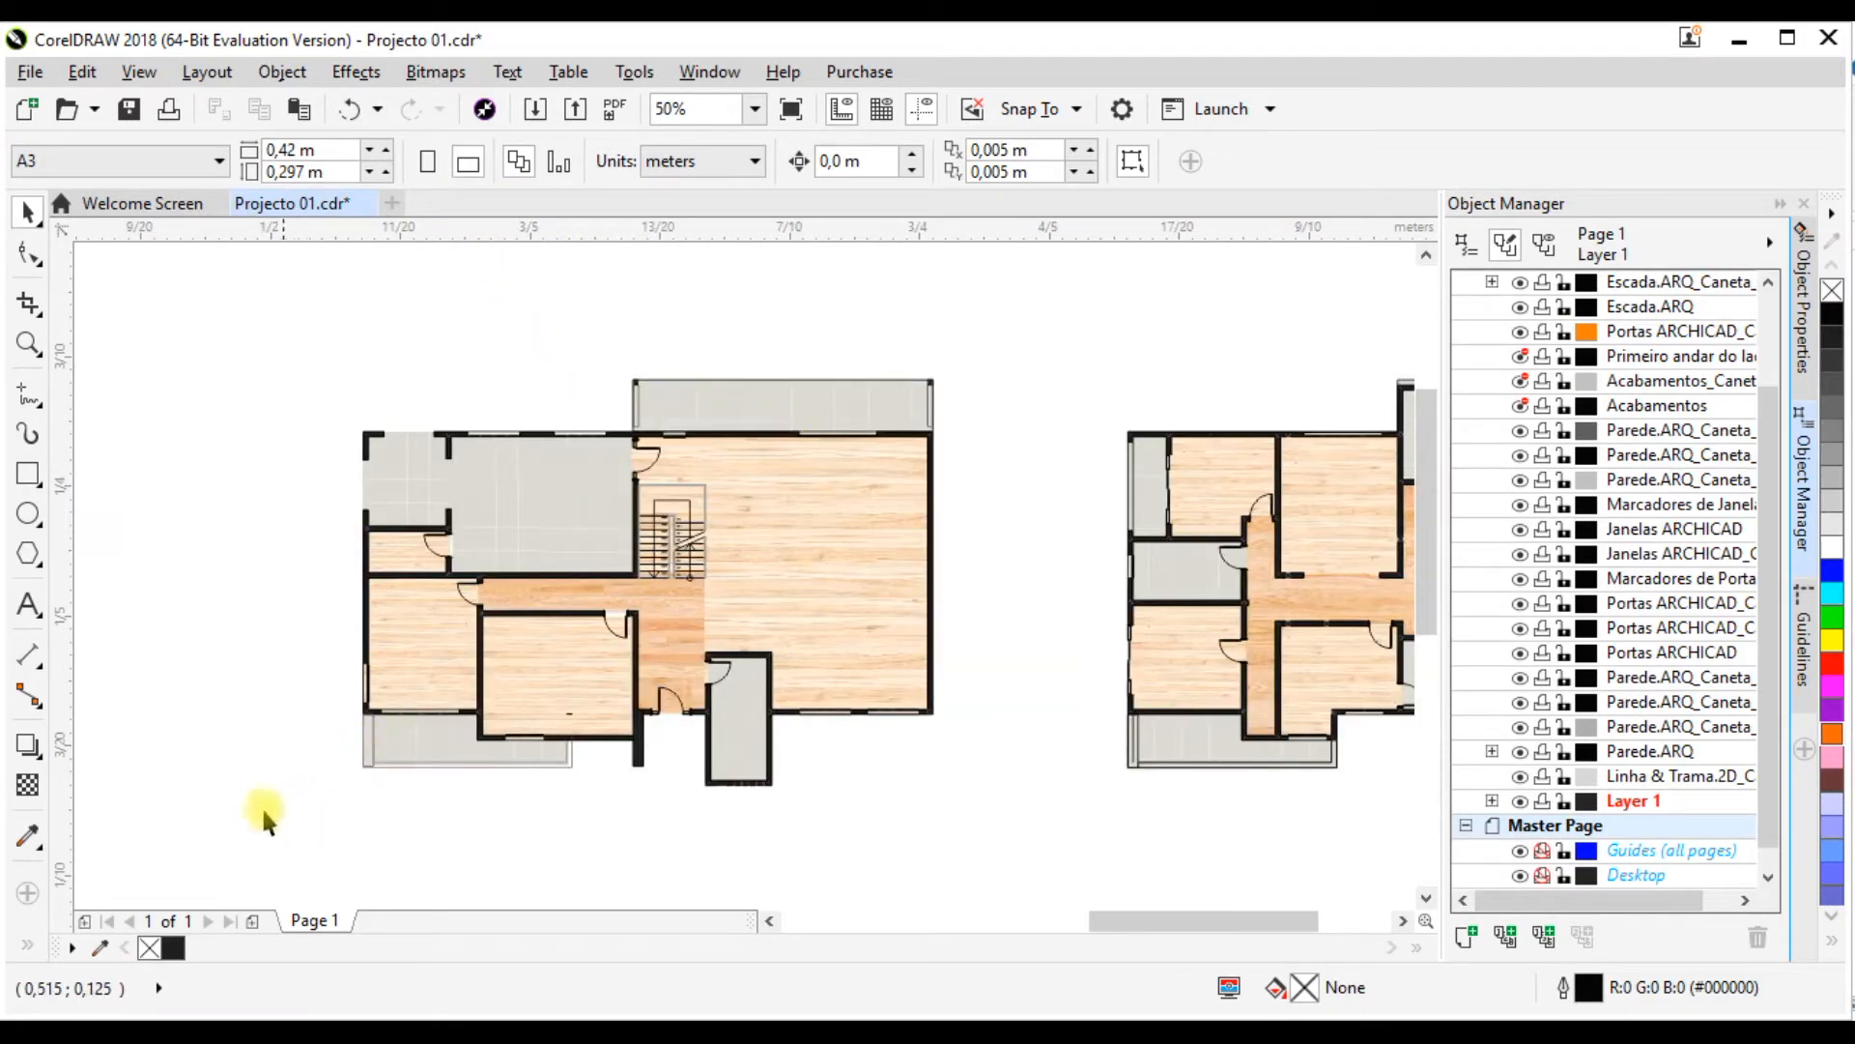
mouse_move(254, 1031)
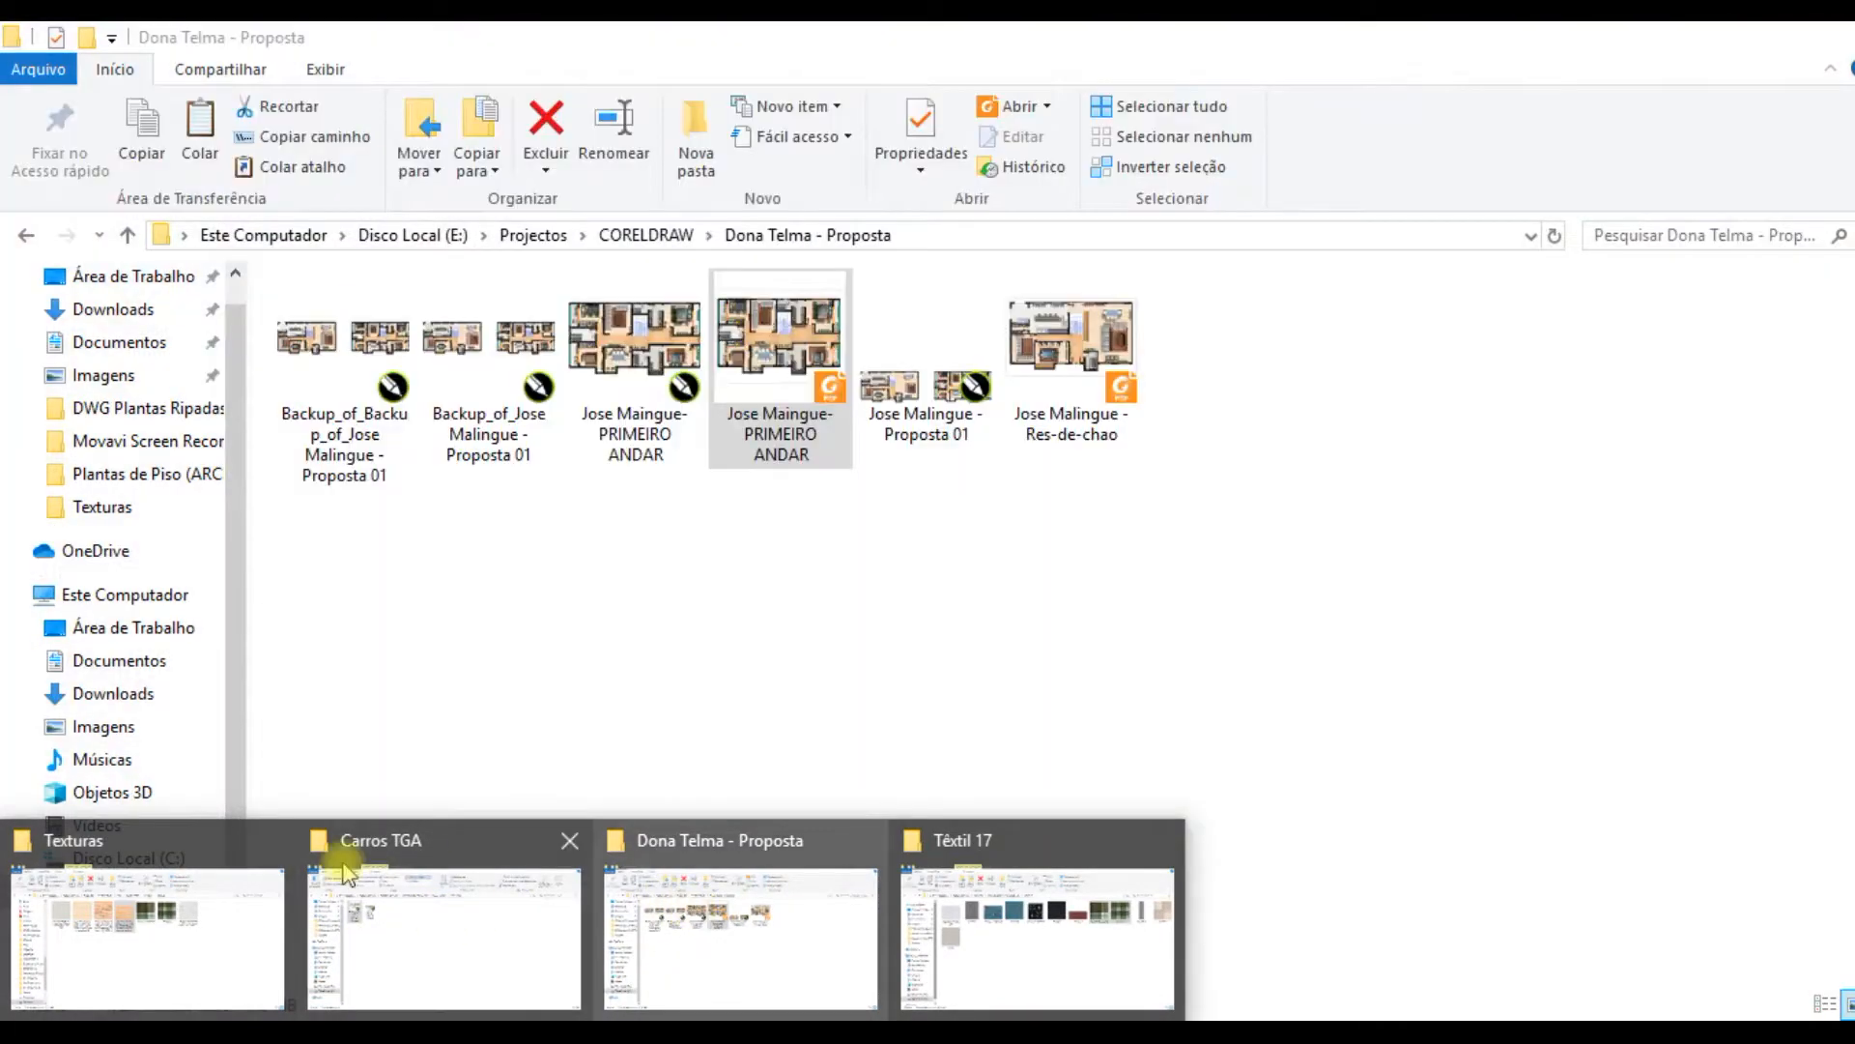
click(234, 881)
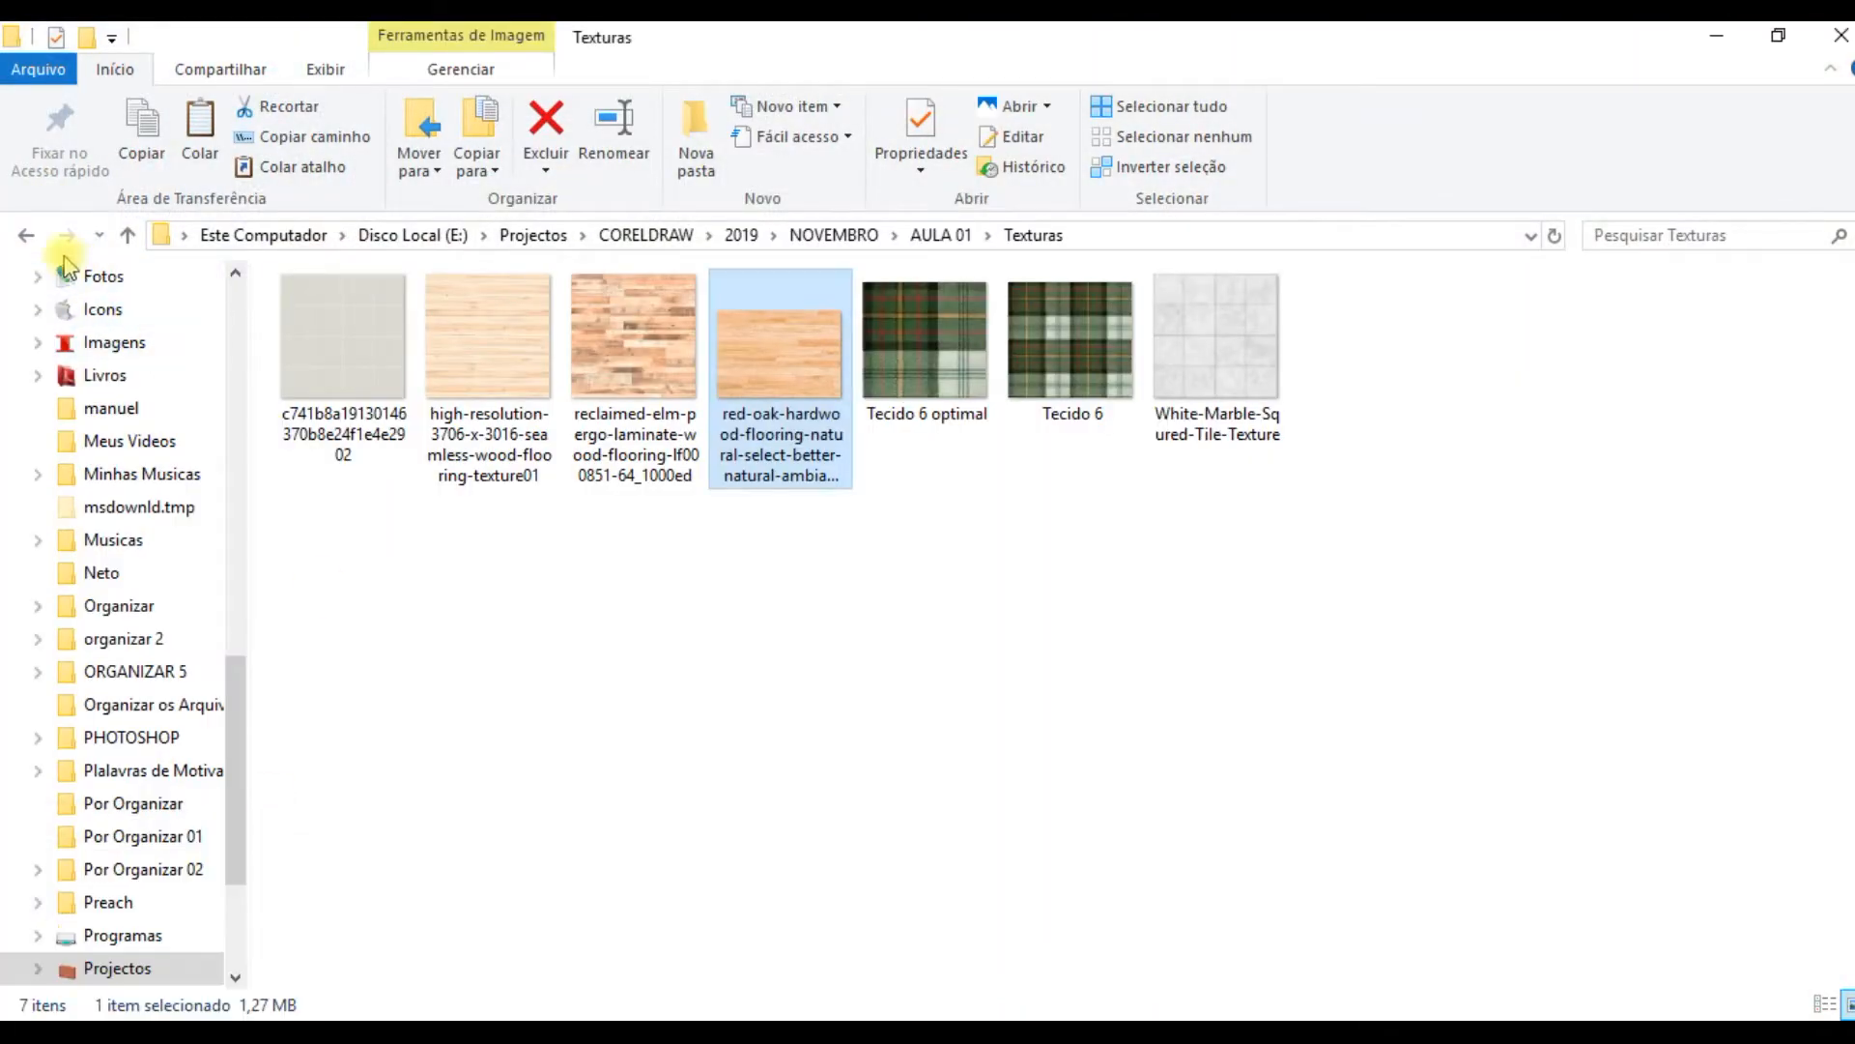
Step: Leave the Texturas folder, switch to Foxit Reader and compare the furnished ground-floor and first-floor reference plans
click(21, 237)
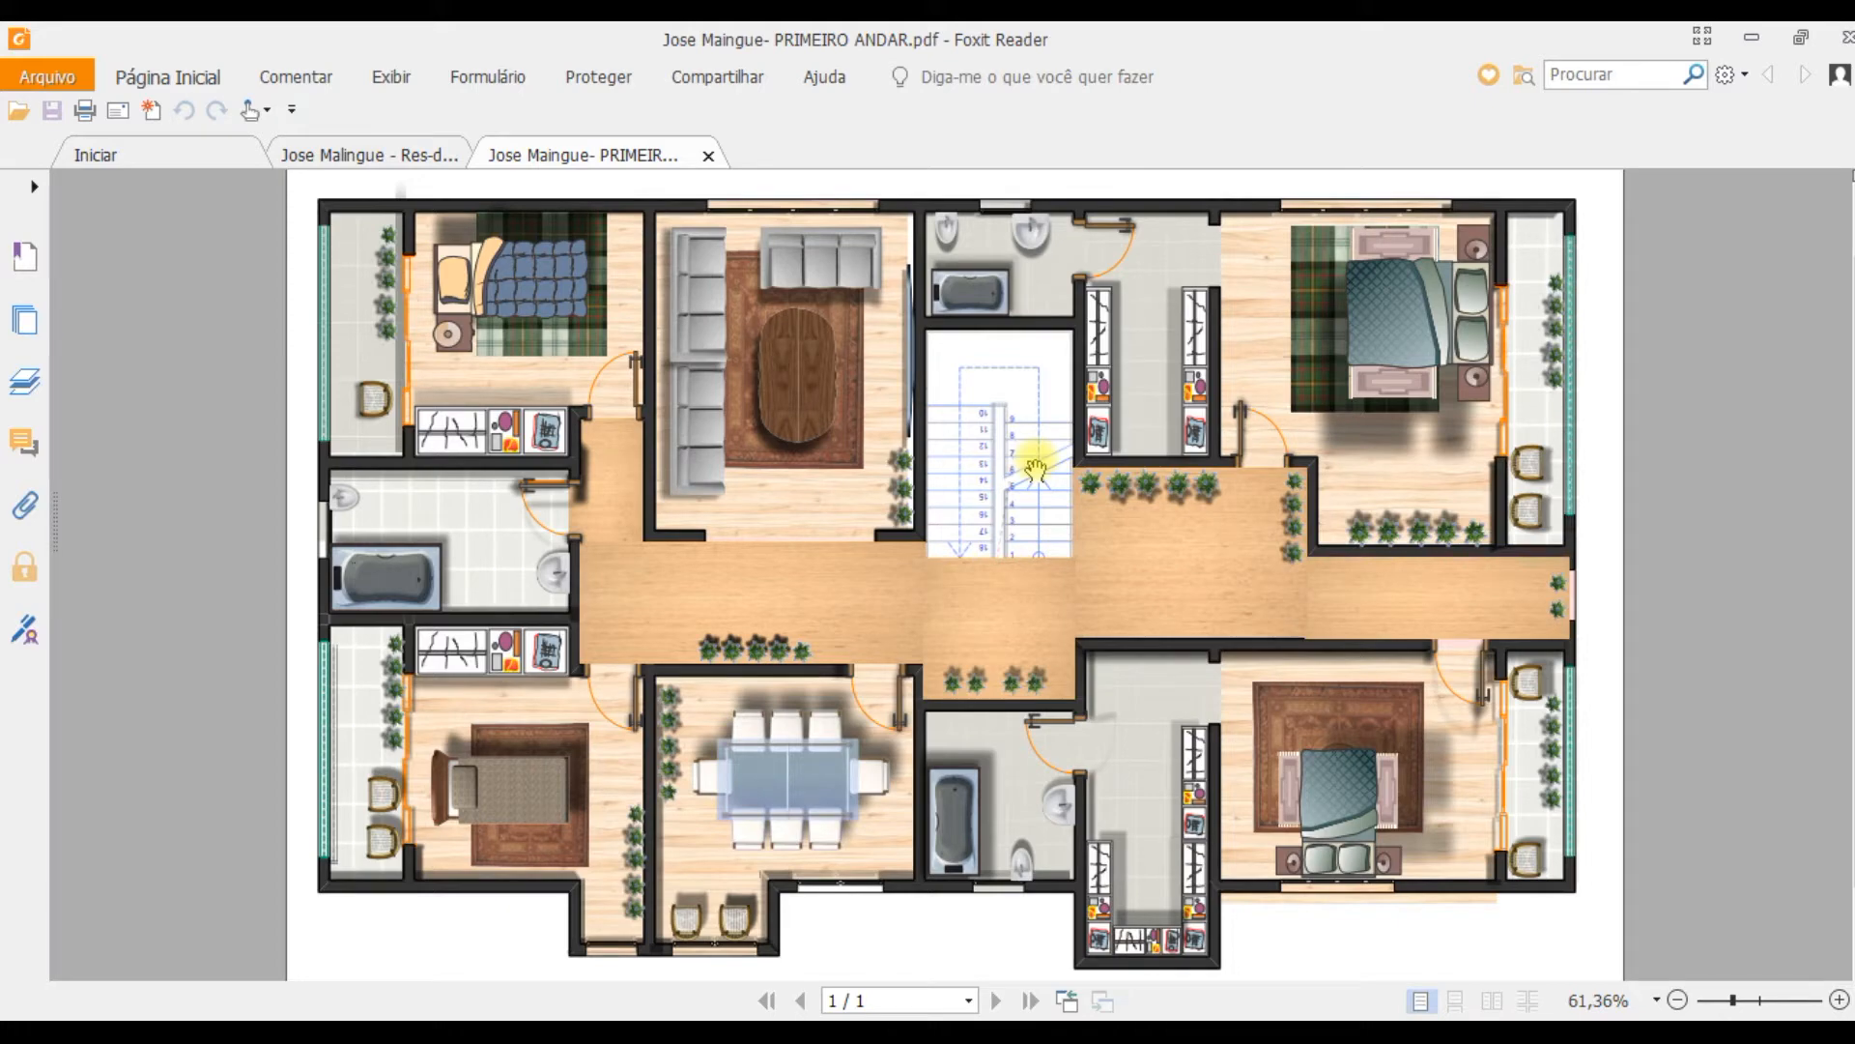
click(340, 150)
click(580, 157)
click(415, 163)
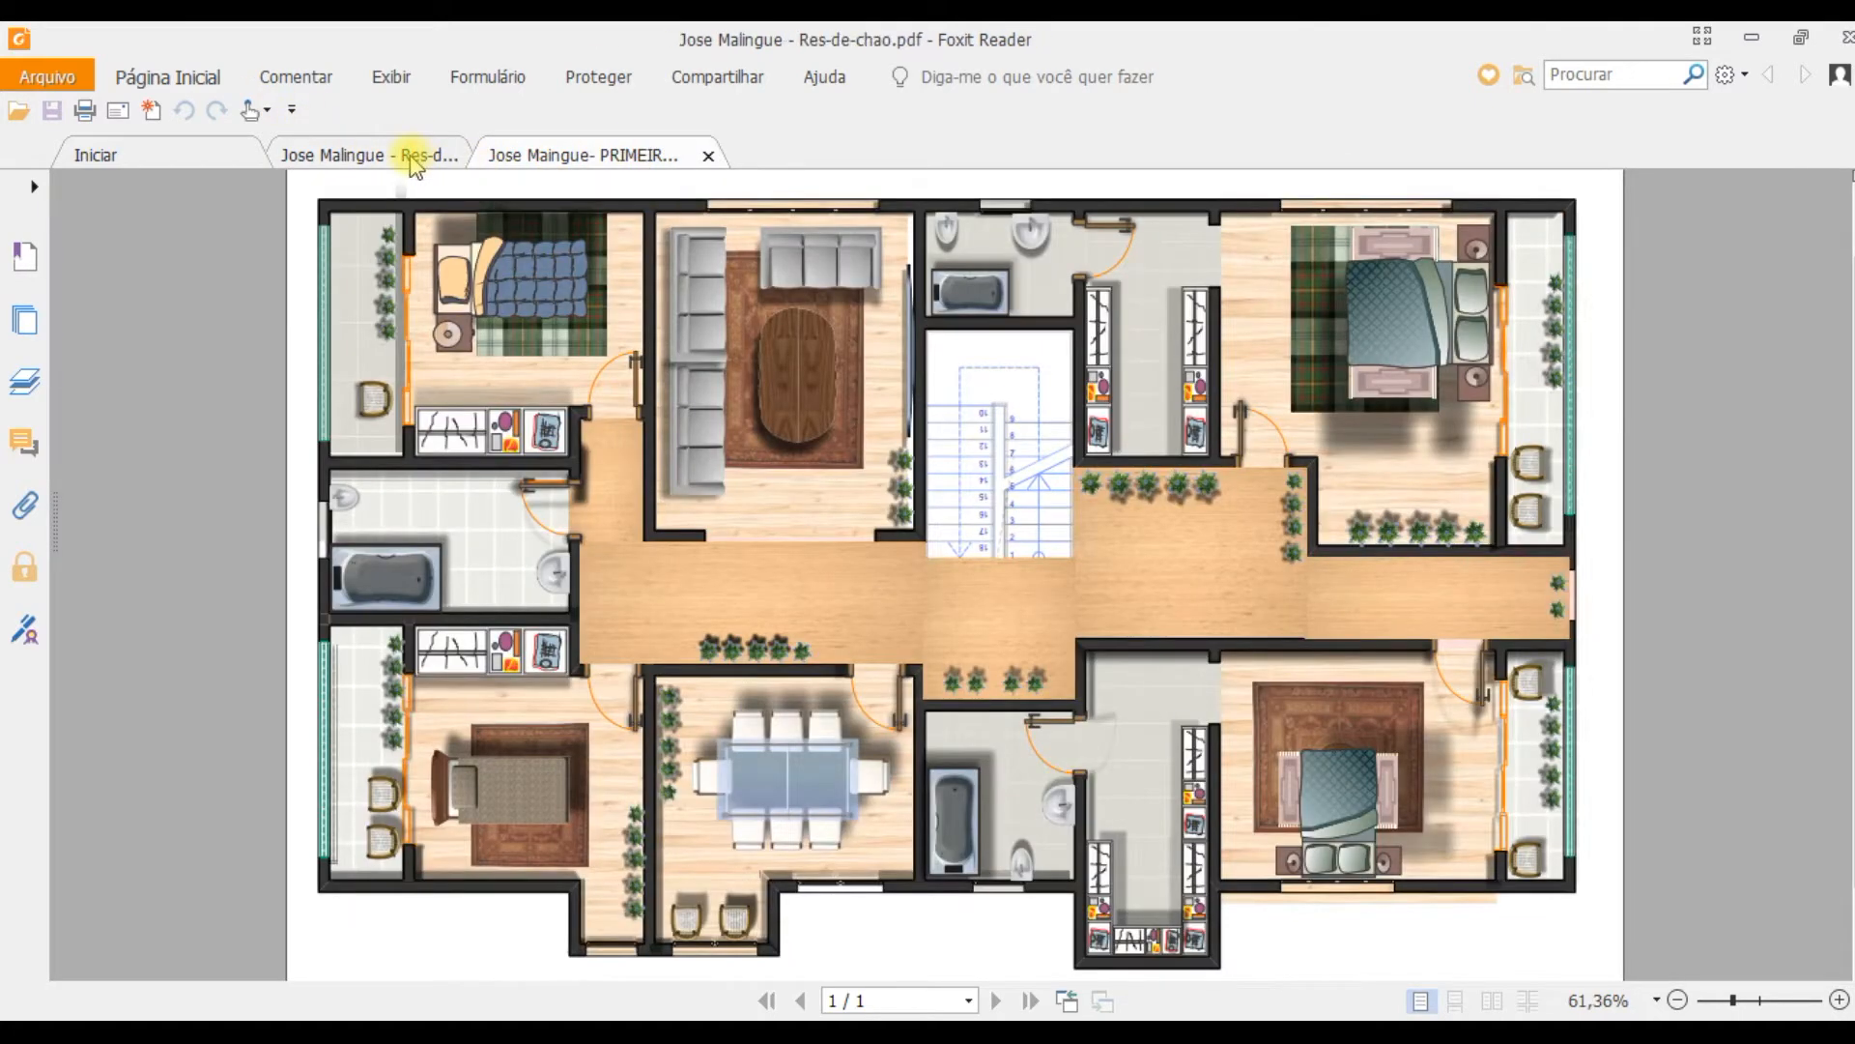
click(551, 154)
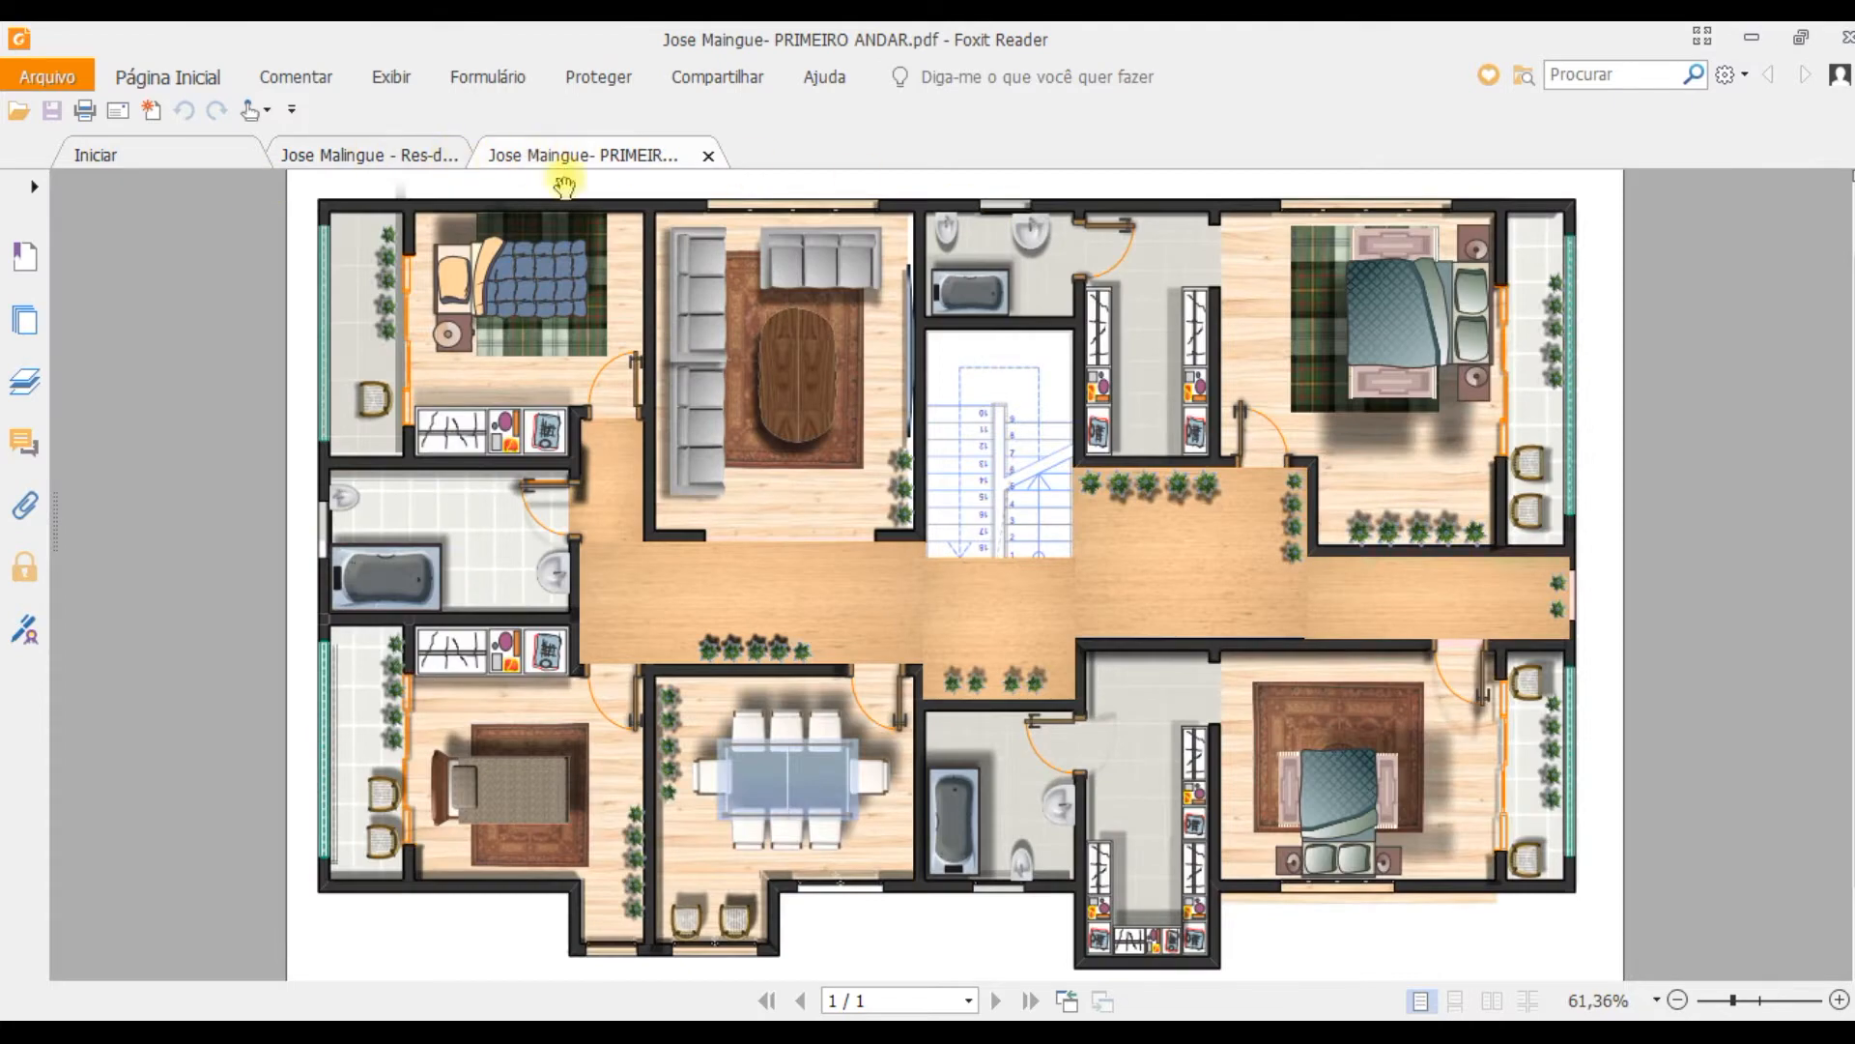
click(375, 157)
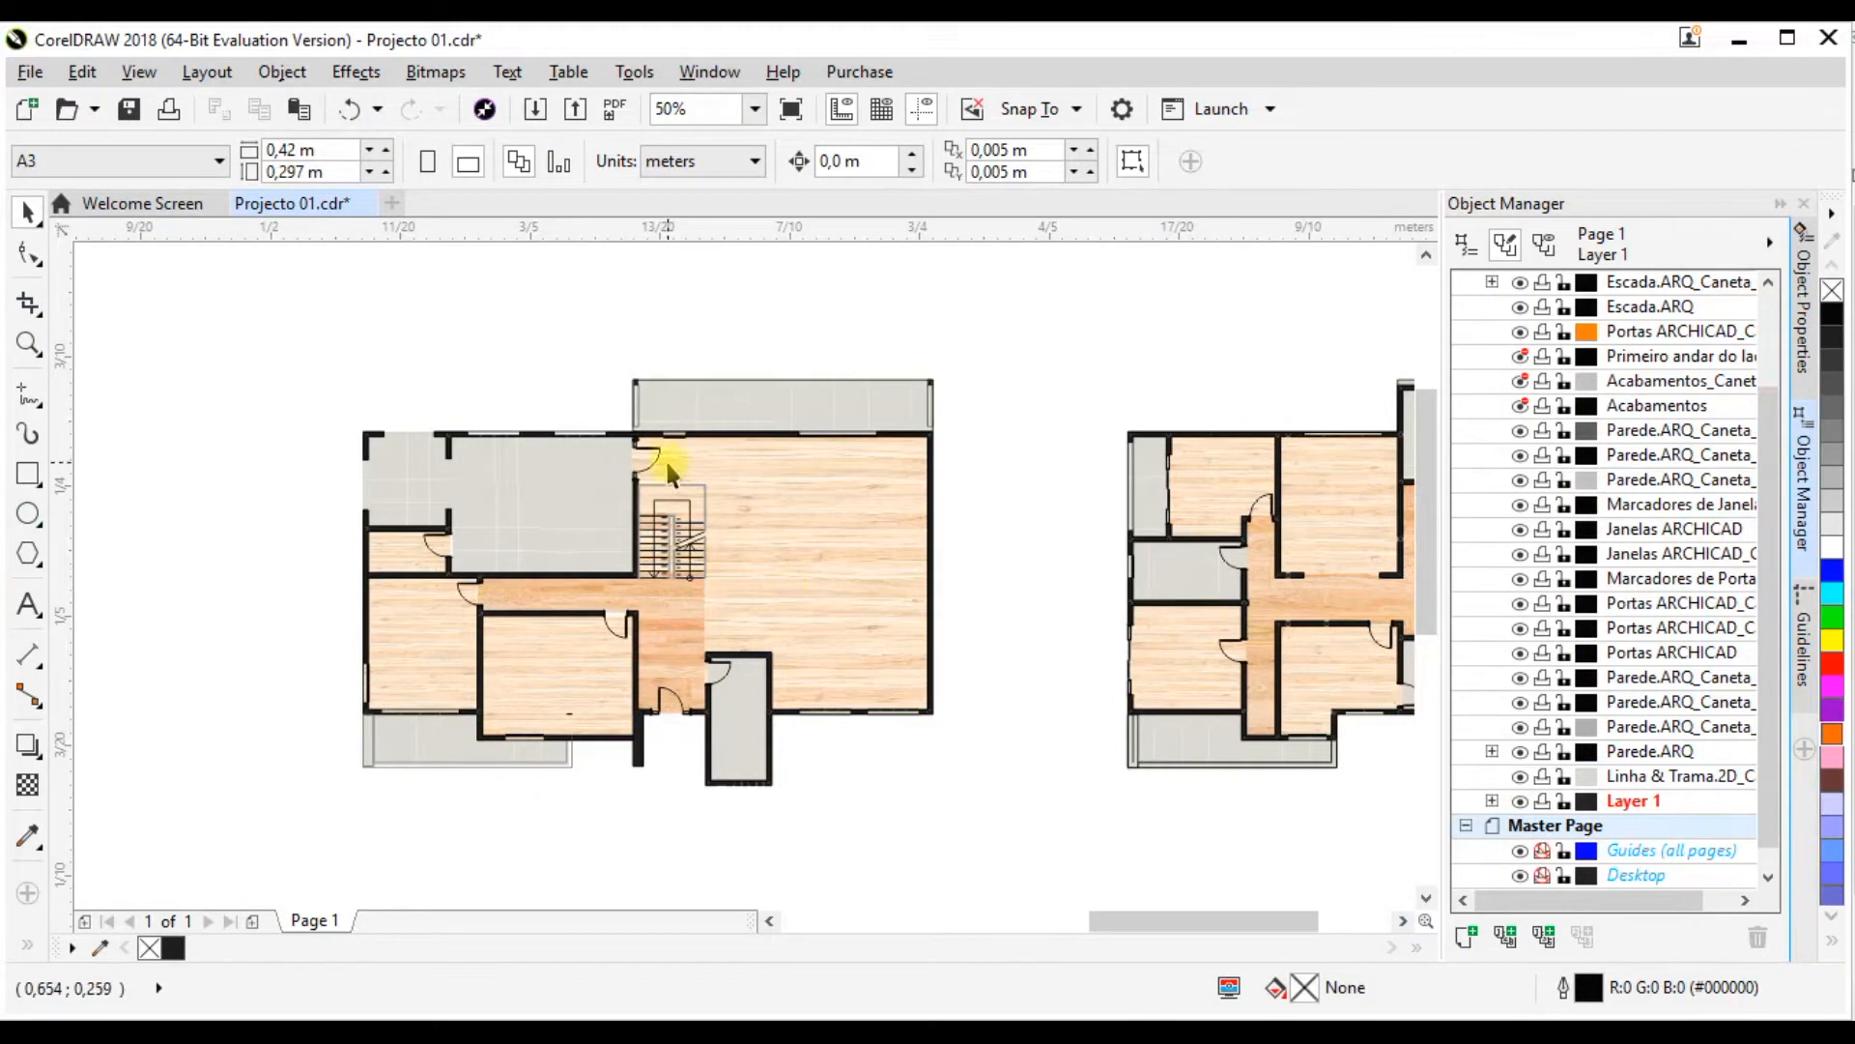
Step: Switch to File Explorer and open Blocos usados - AULA DE COREL.cdr from the Blocos da aula 01 folder
mouse_move(244, 1031)
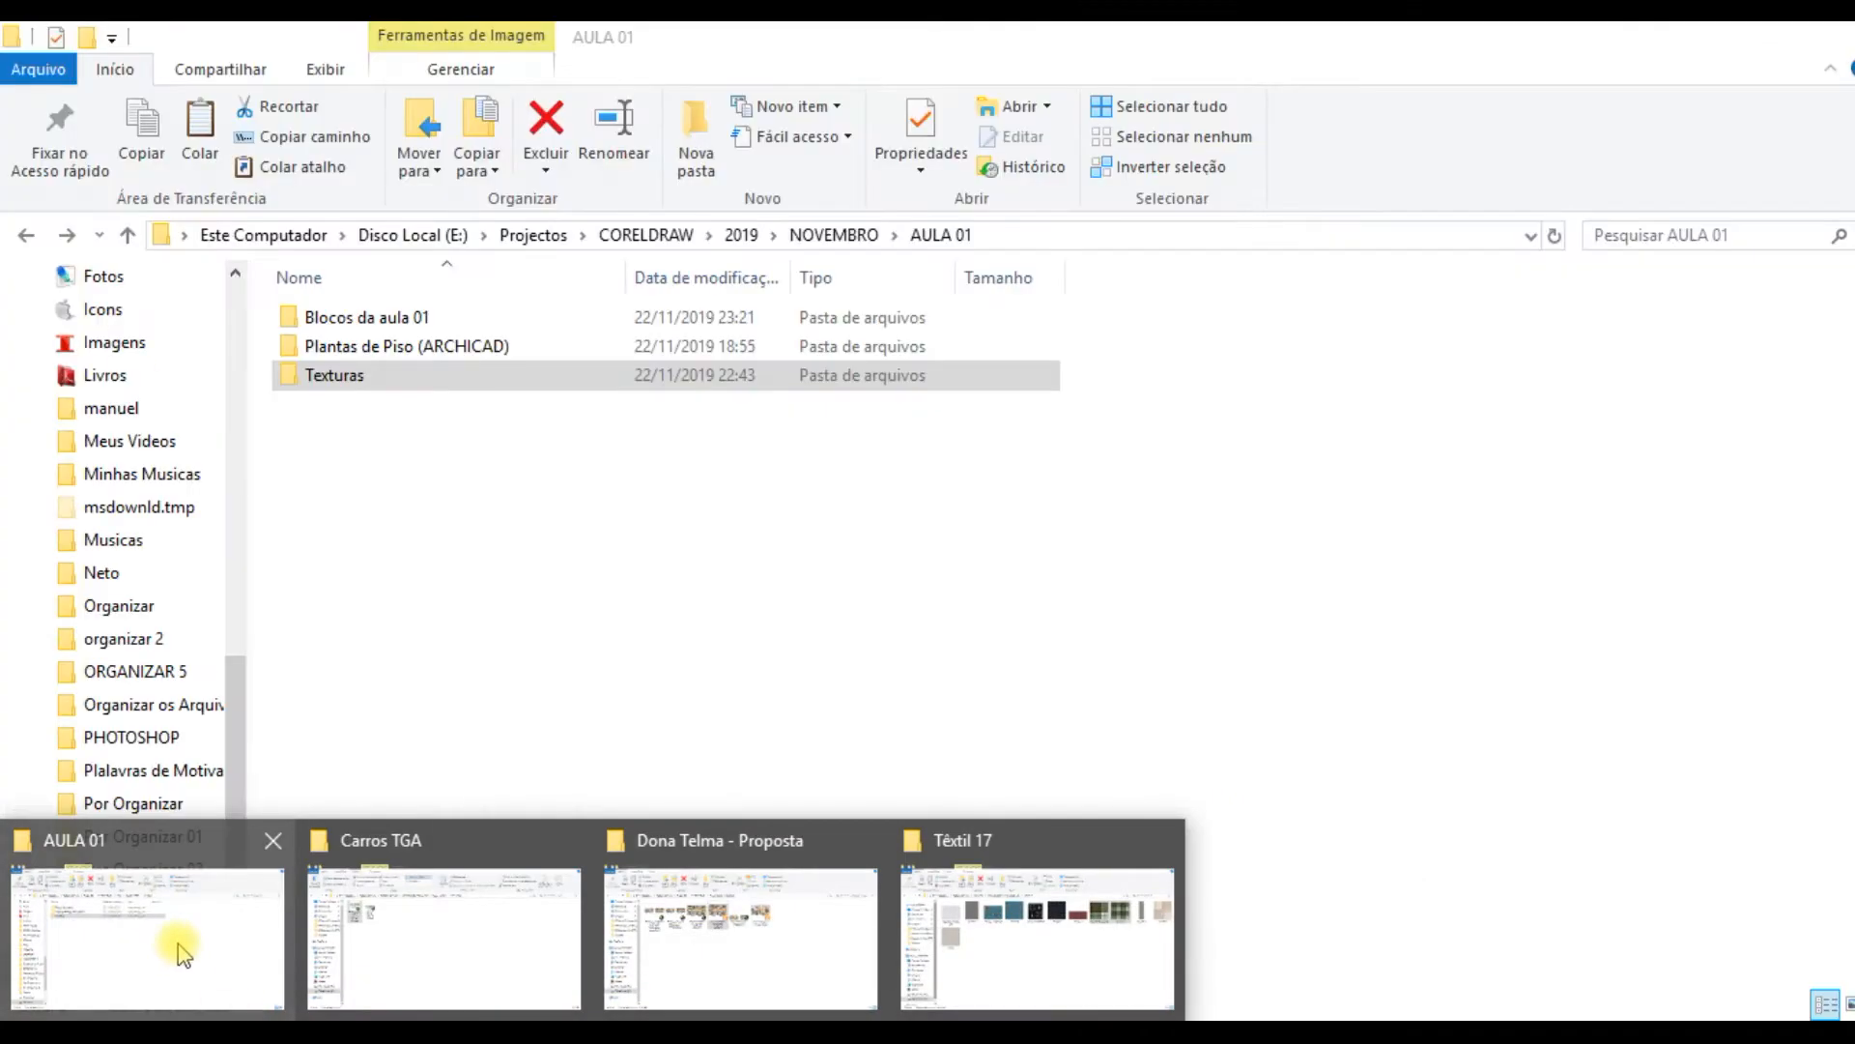
click(184, 955)
double_click(386, 317)
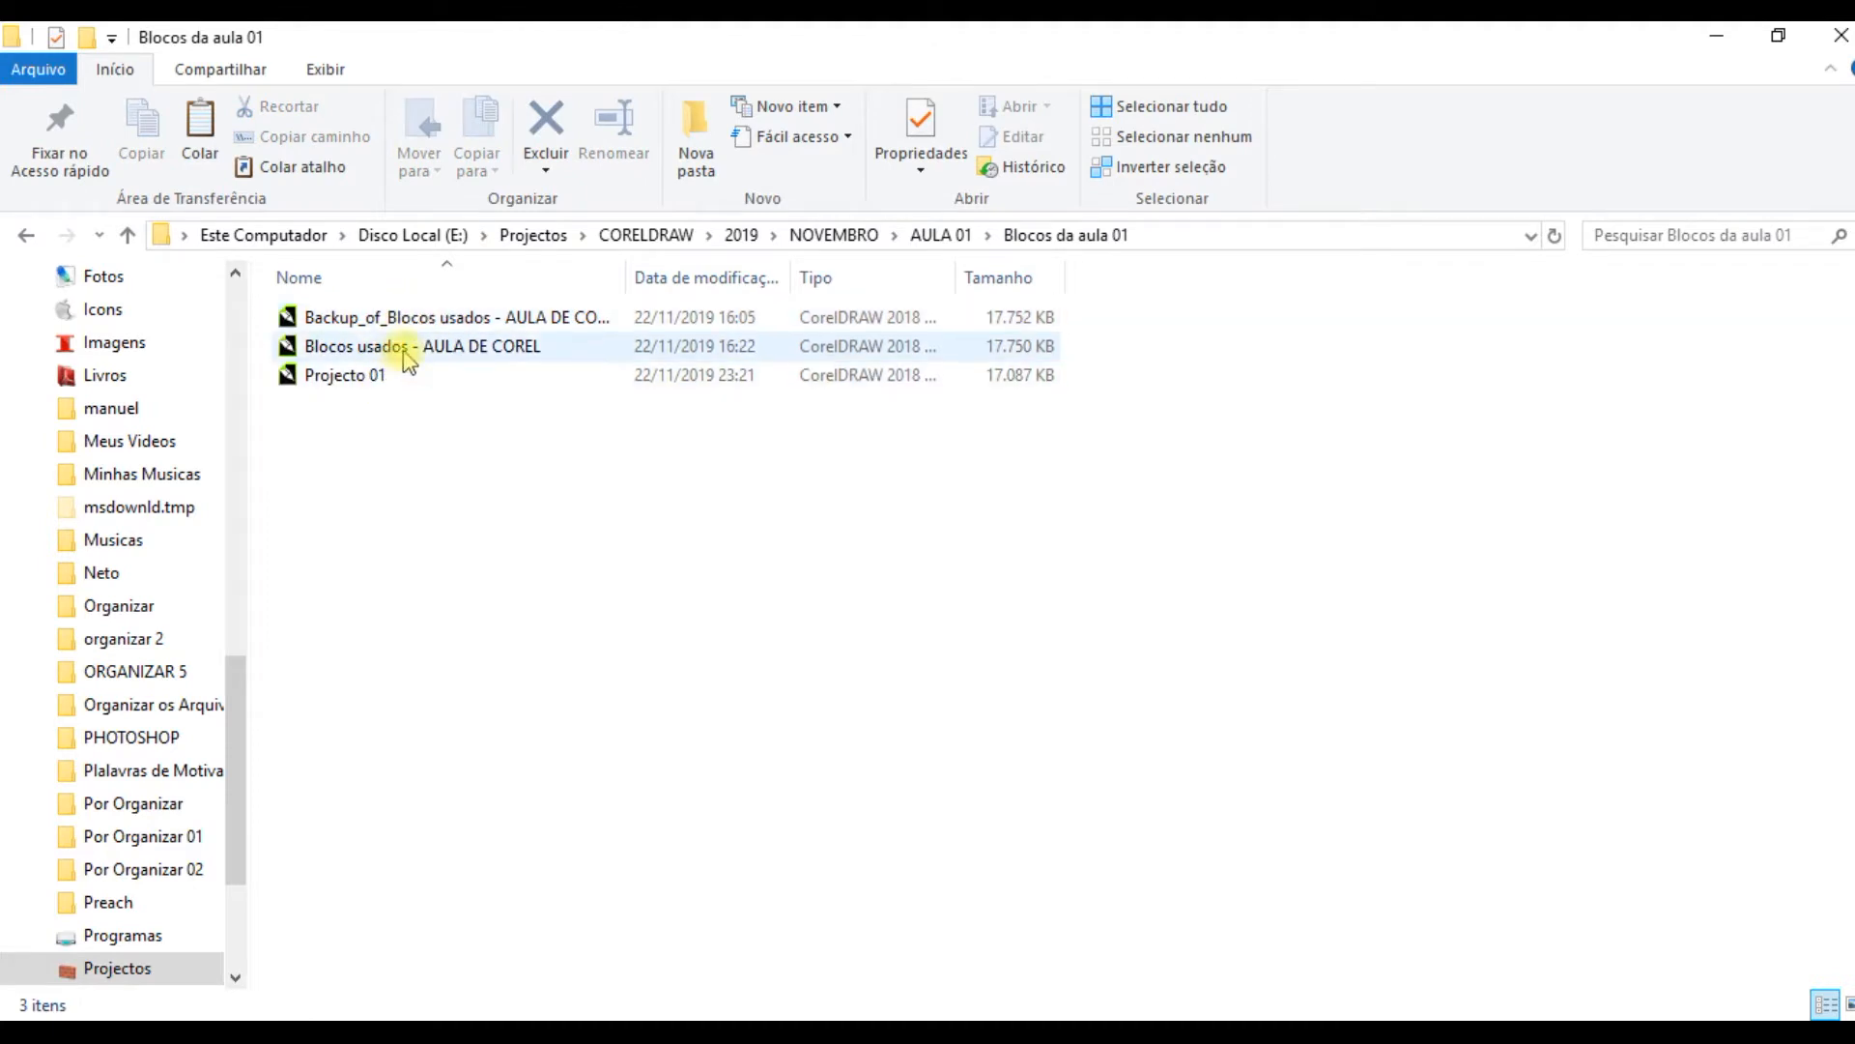
double_click(405, 348)
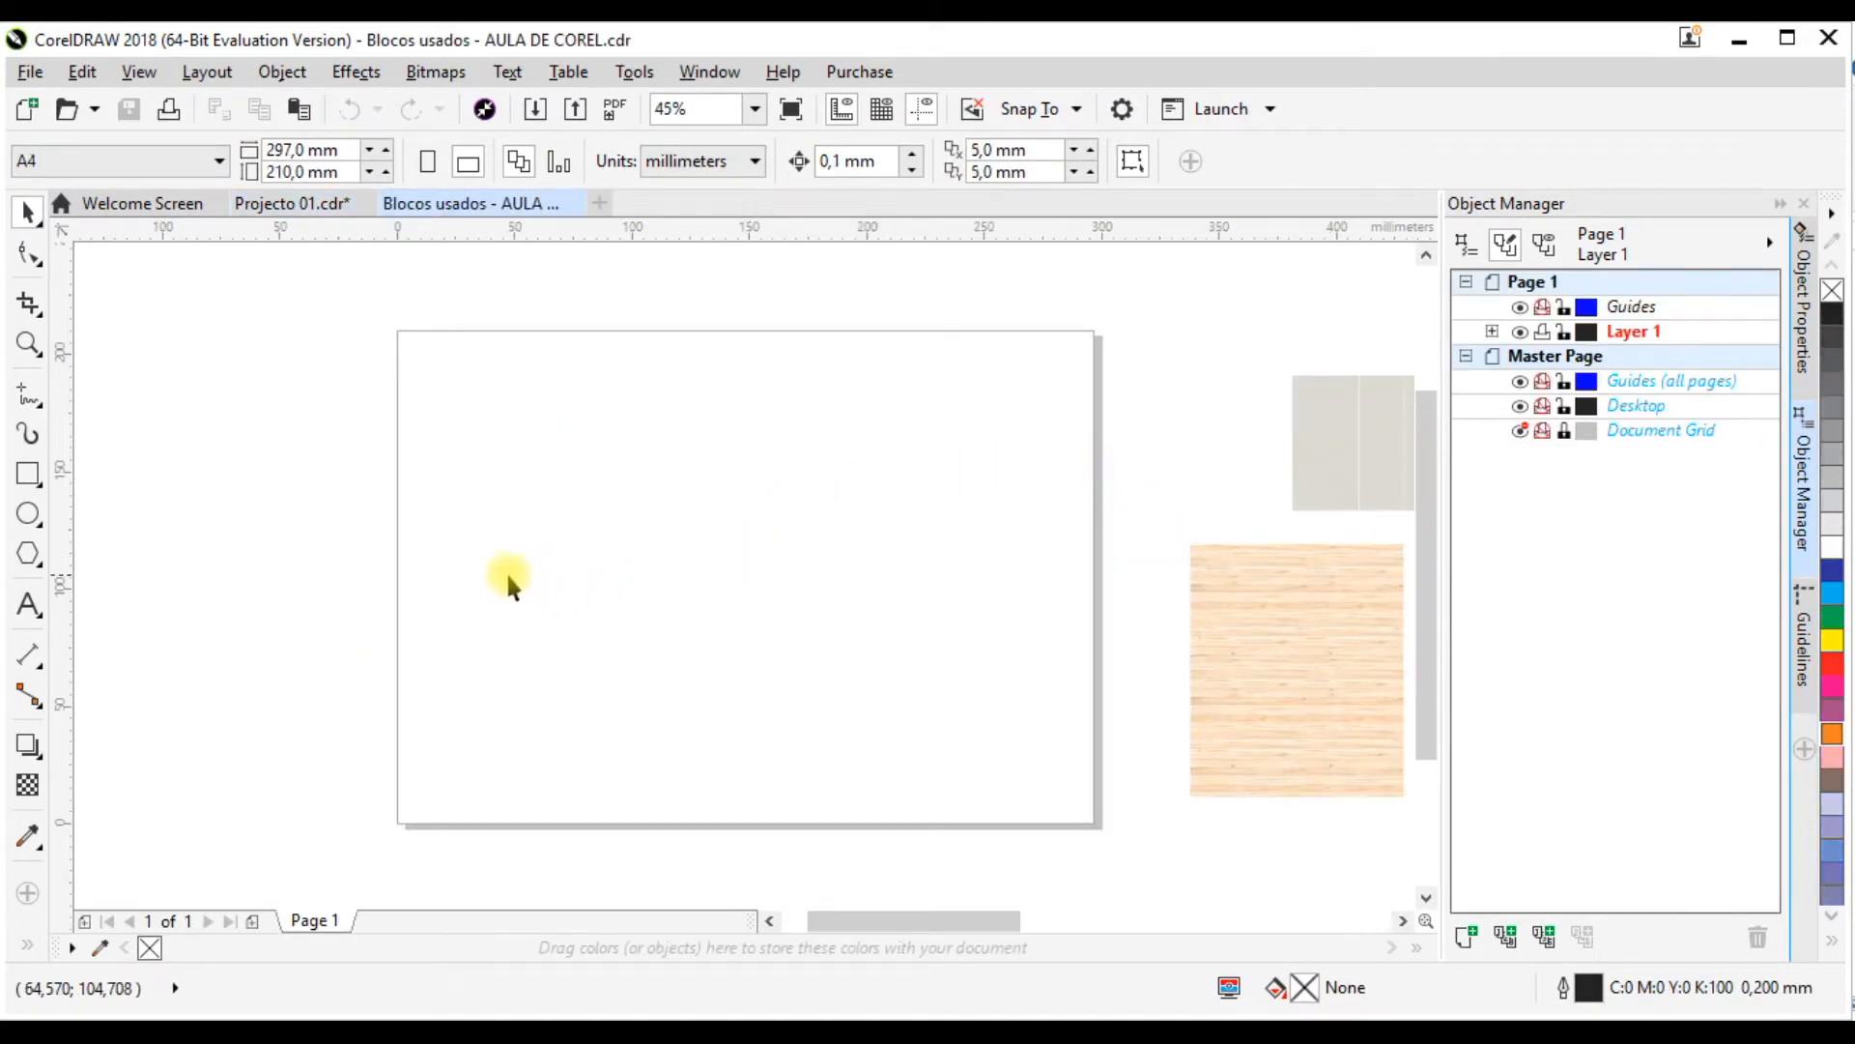
Step: Examine the wood and tile floor samples in the TEXTURAS(PISOS) group, selecting the darker wood bitmap and the tall tile sample
scroll(491, 565, down, 2)
scroll(1227, 572, up, 1)
drag(1227, 572, 512, 576)
scroll(1081, 530, down, 2)
scroll(605, 535, up, 2)
scroll(338, 588, up, 1)
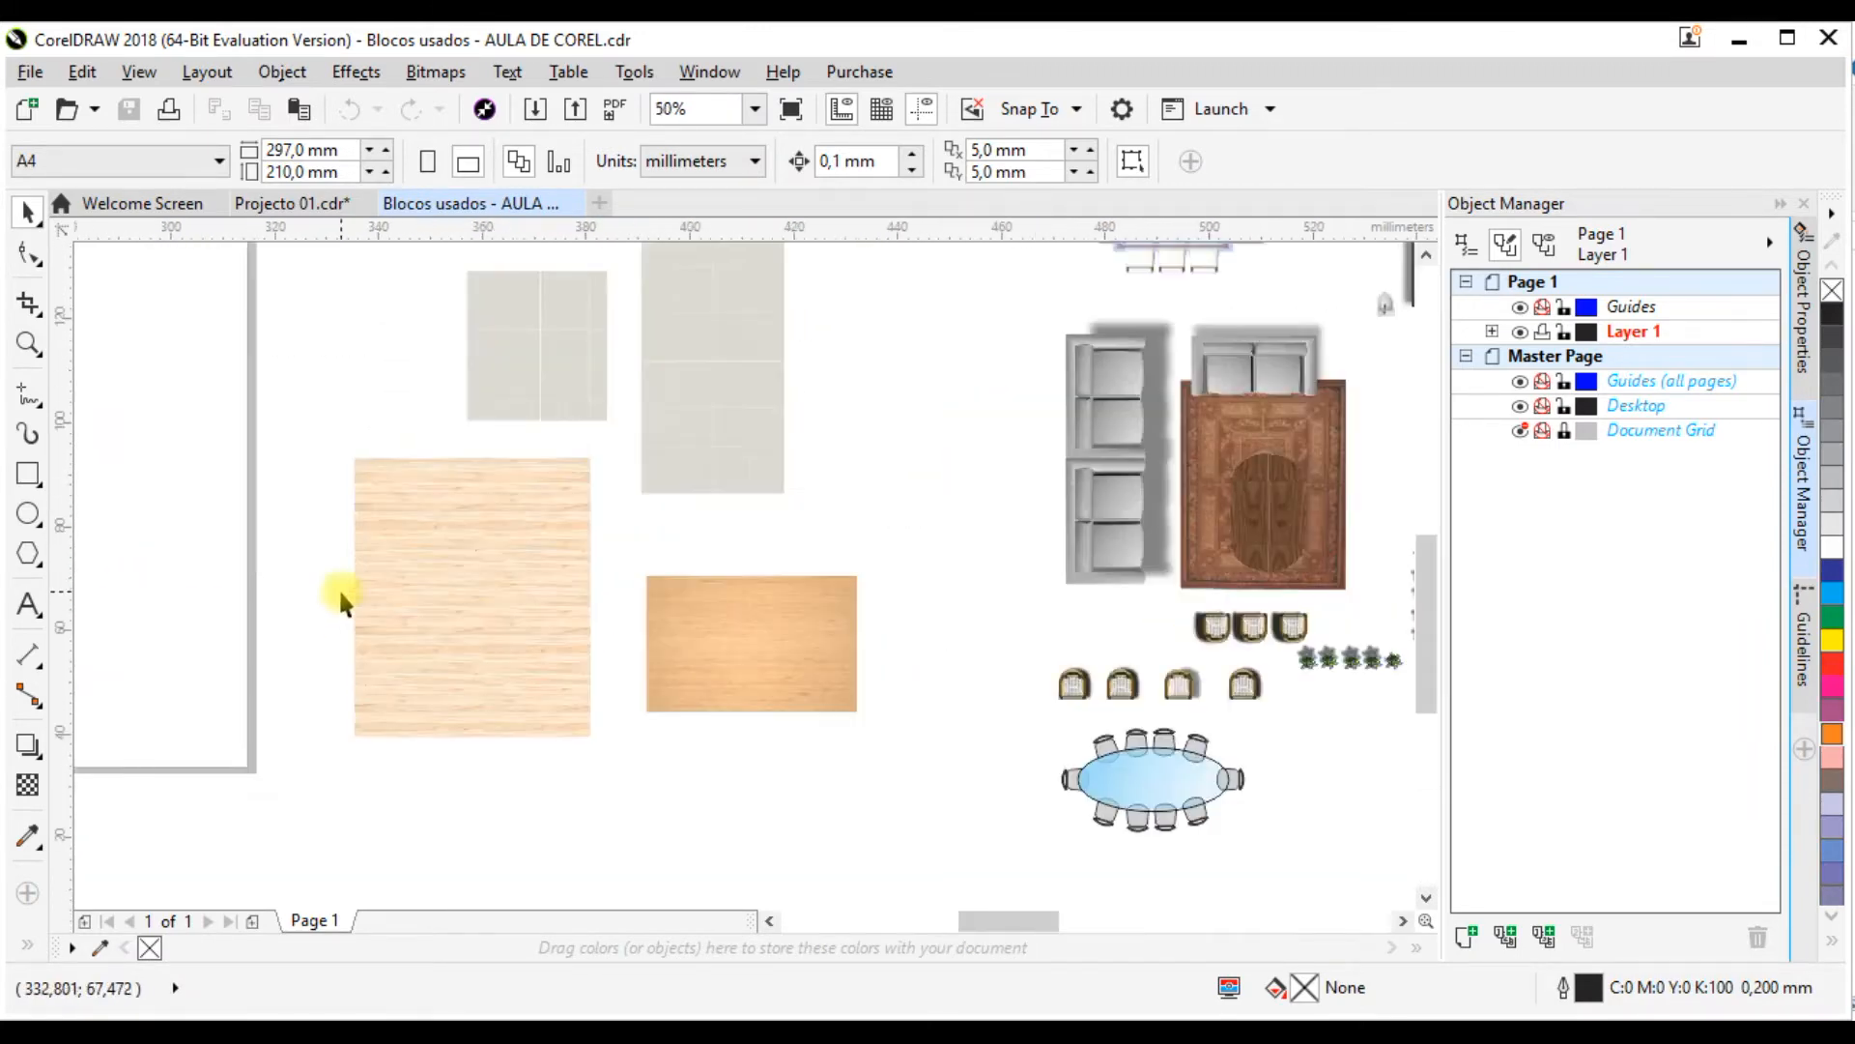
scroll(338, 587, up, 1)
scroll(381, 588, down, 1)
scroll(912, 612, up, 1)
click(913, 613)
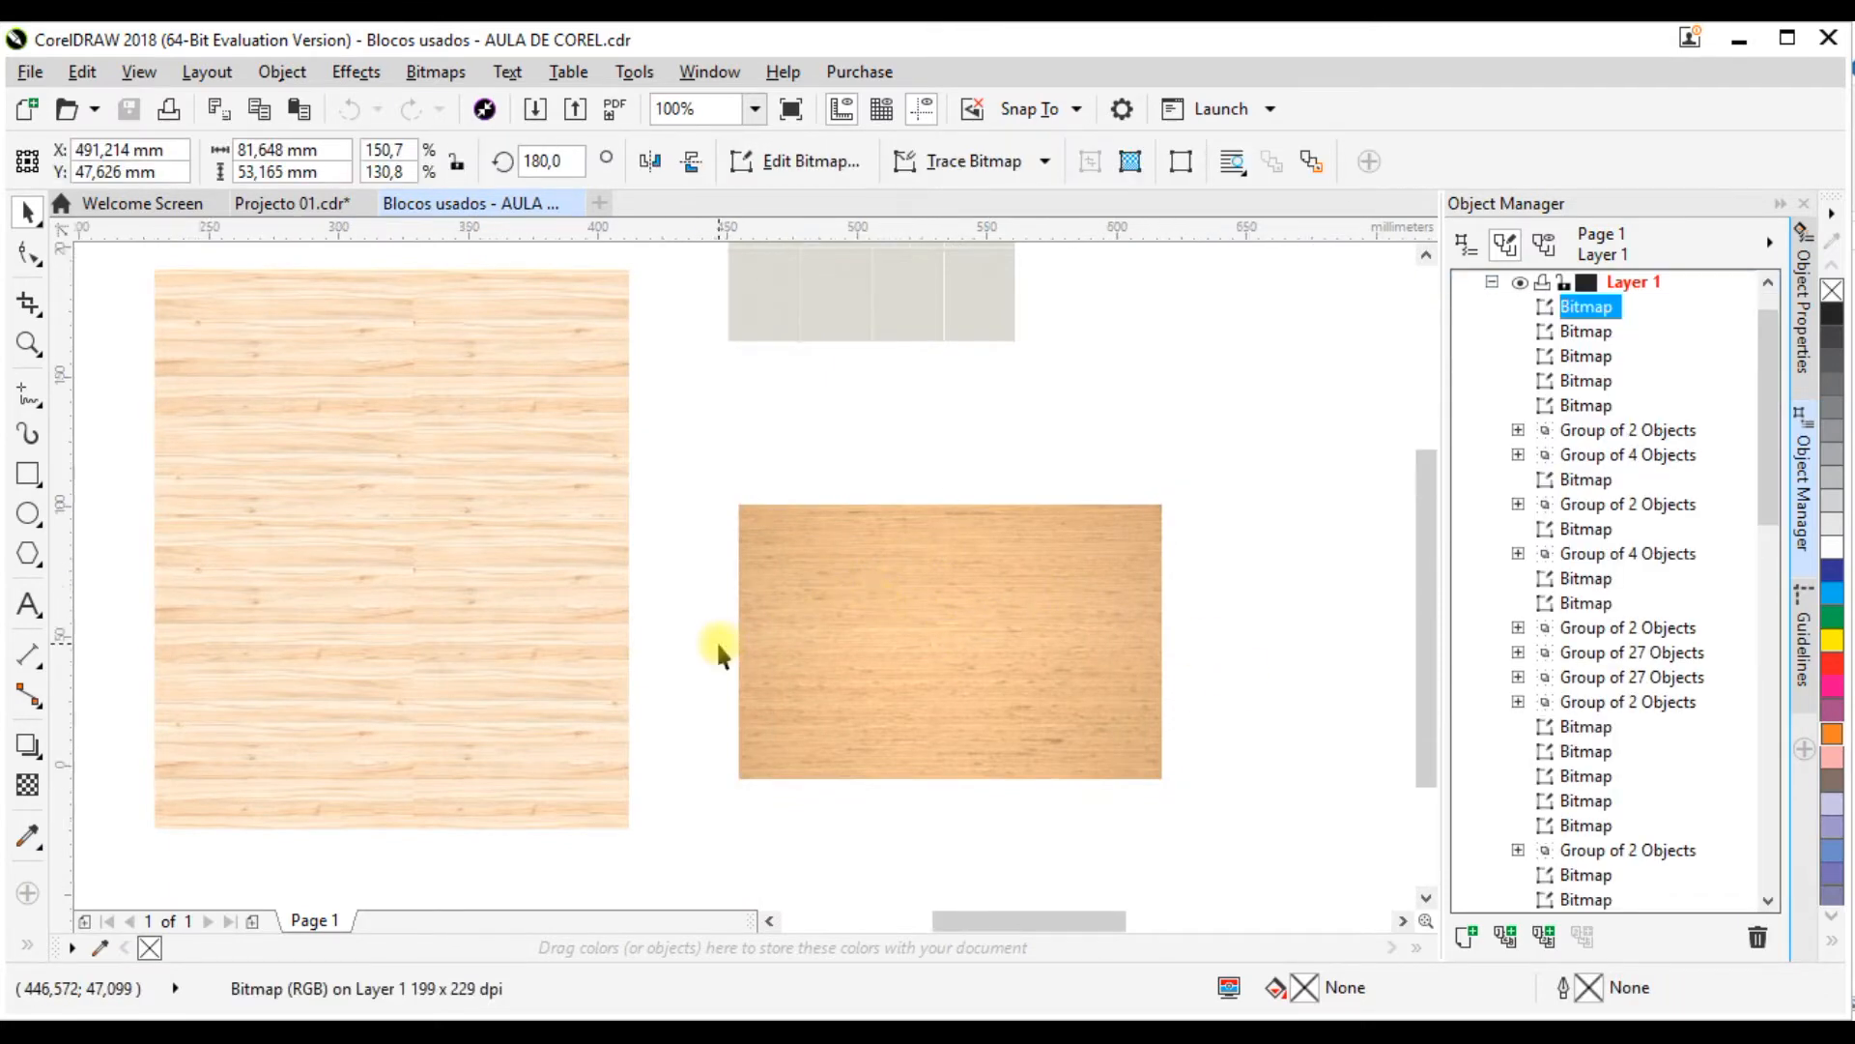
scroll(716, 618, down, 1)
click(685, 415)
scroll(685, 415, up, 3)
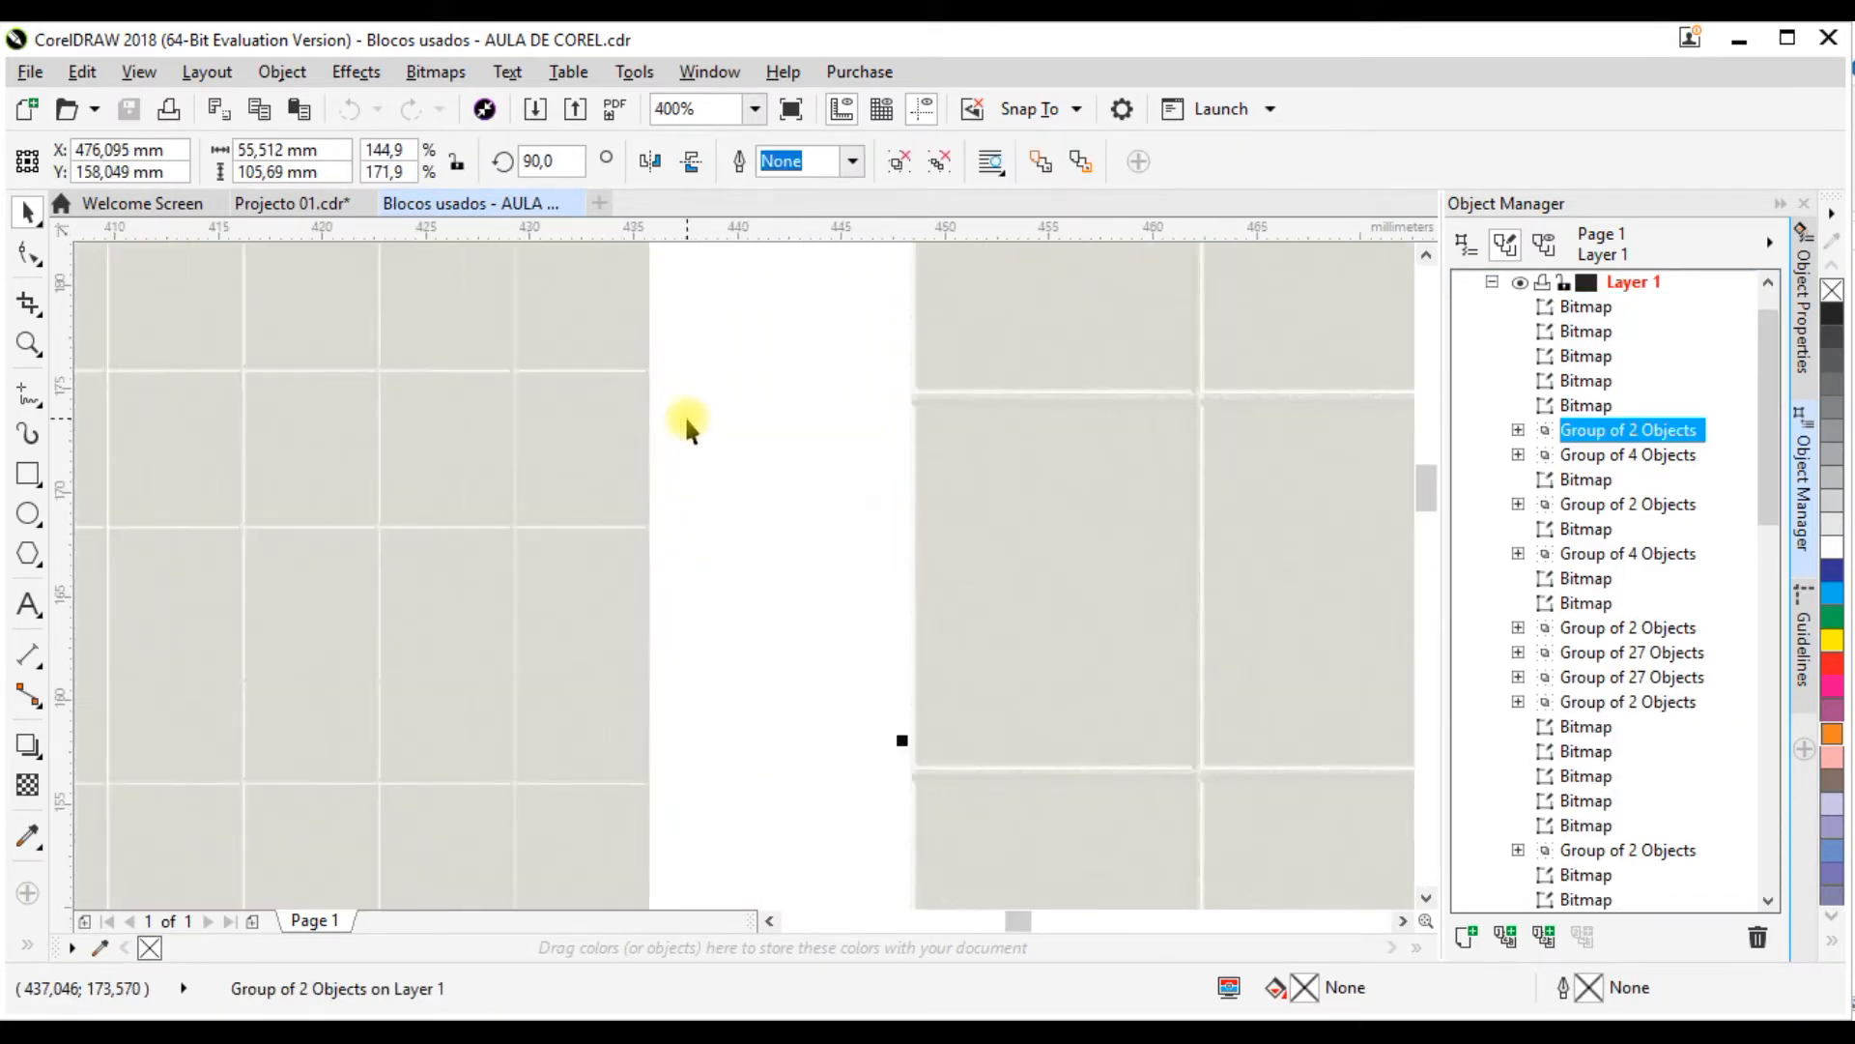
scroll(634, 343, down, 3)
scroll(500, 628, up, 2)
scroll(484, 580, down, 4)
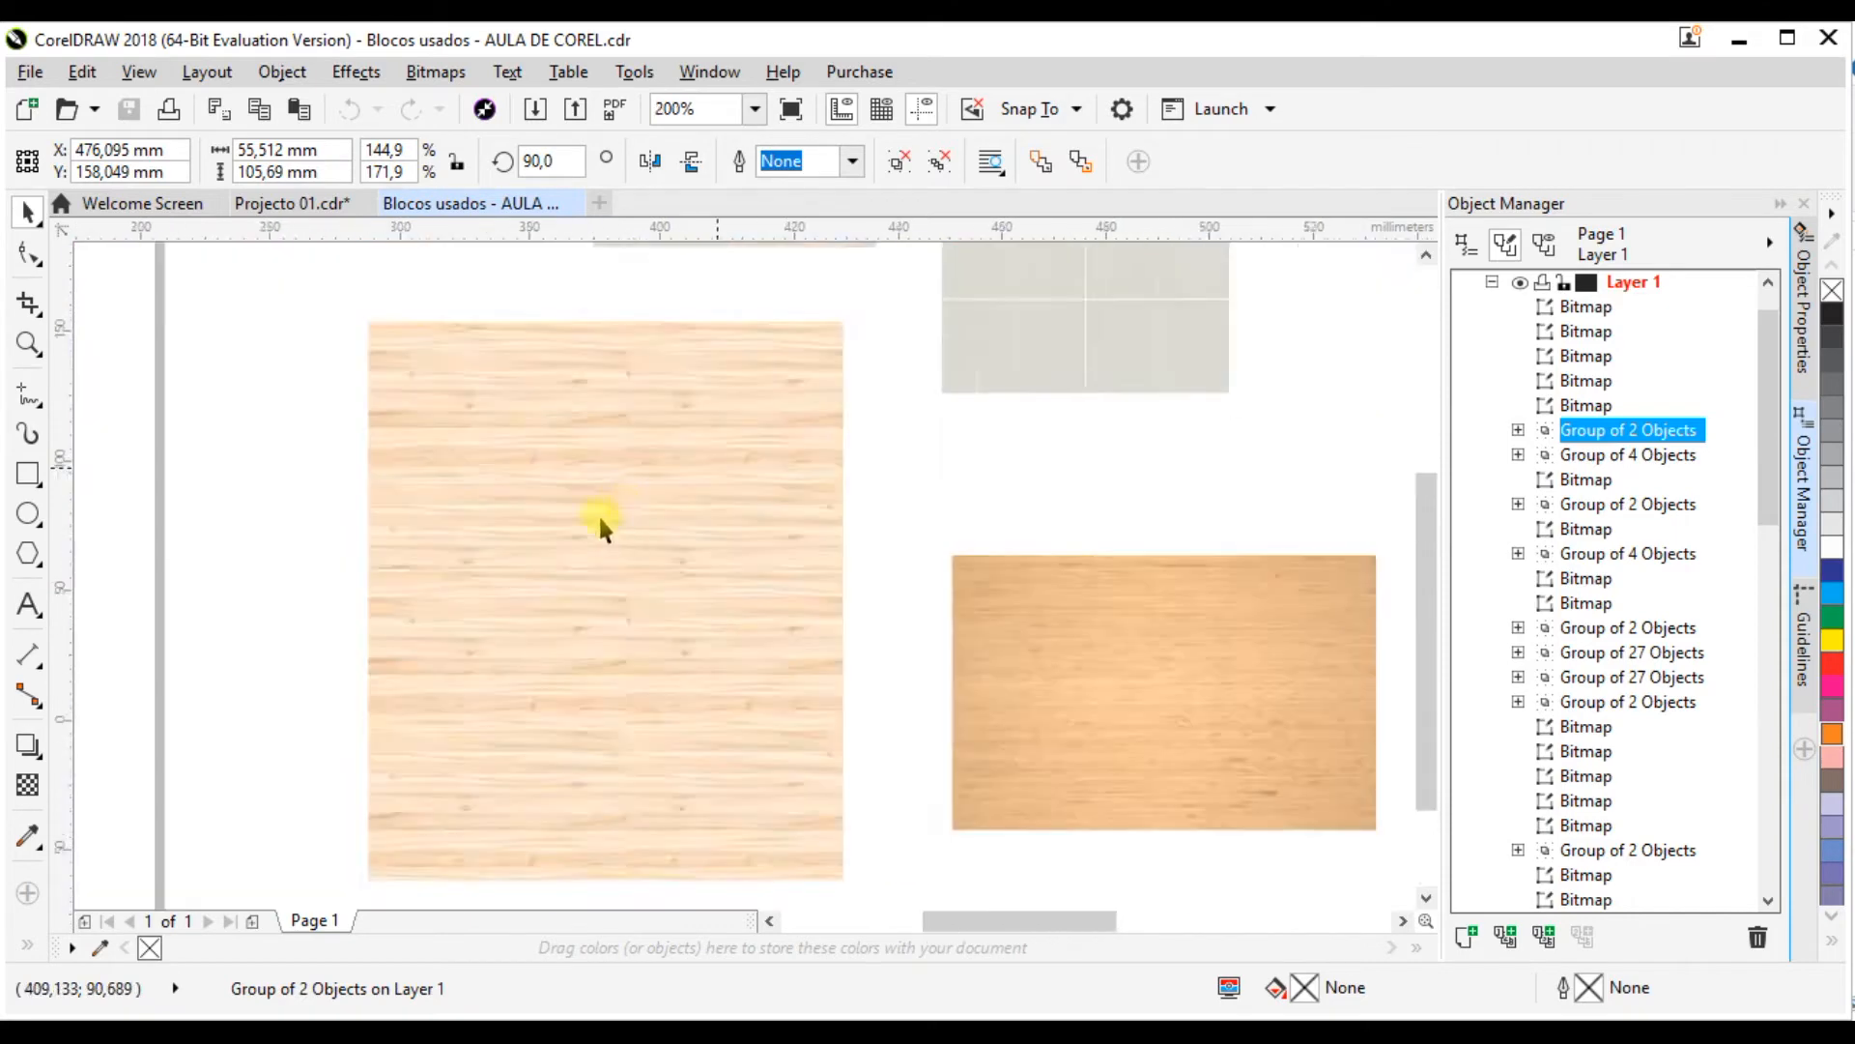
scroll(589, 412, up, 4)
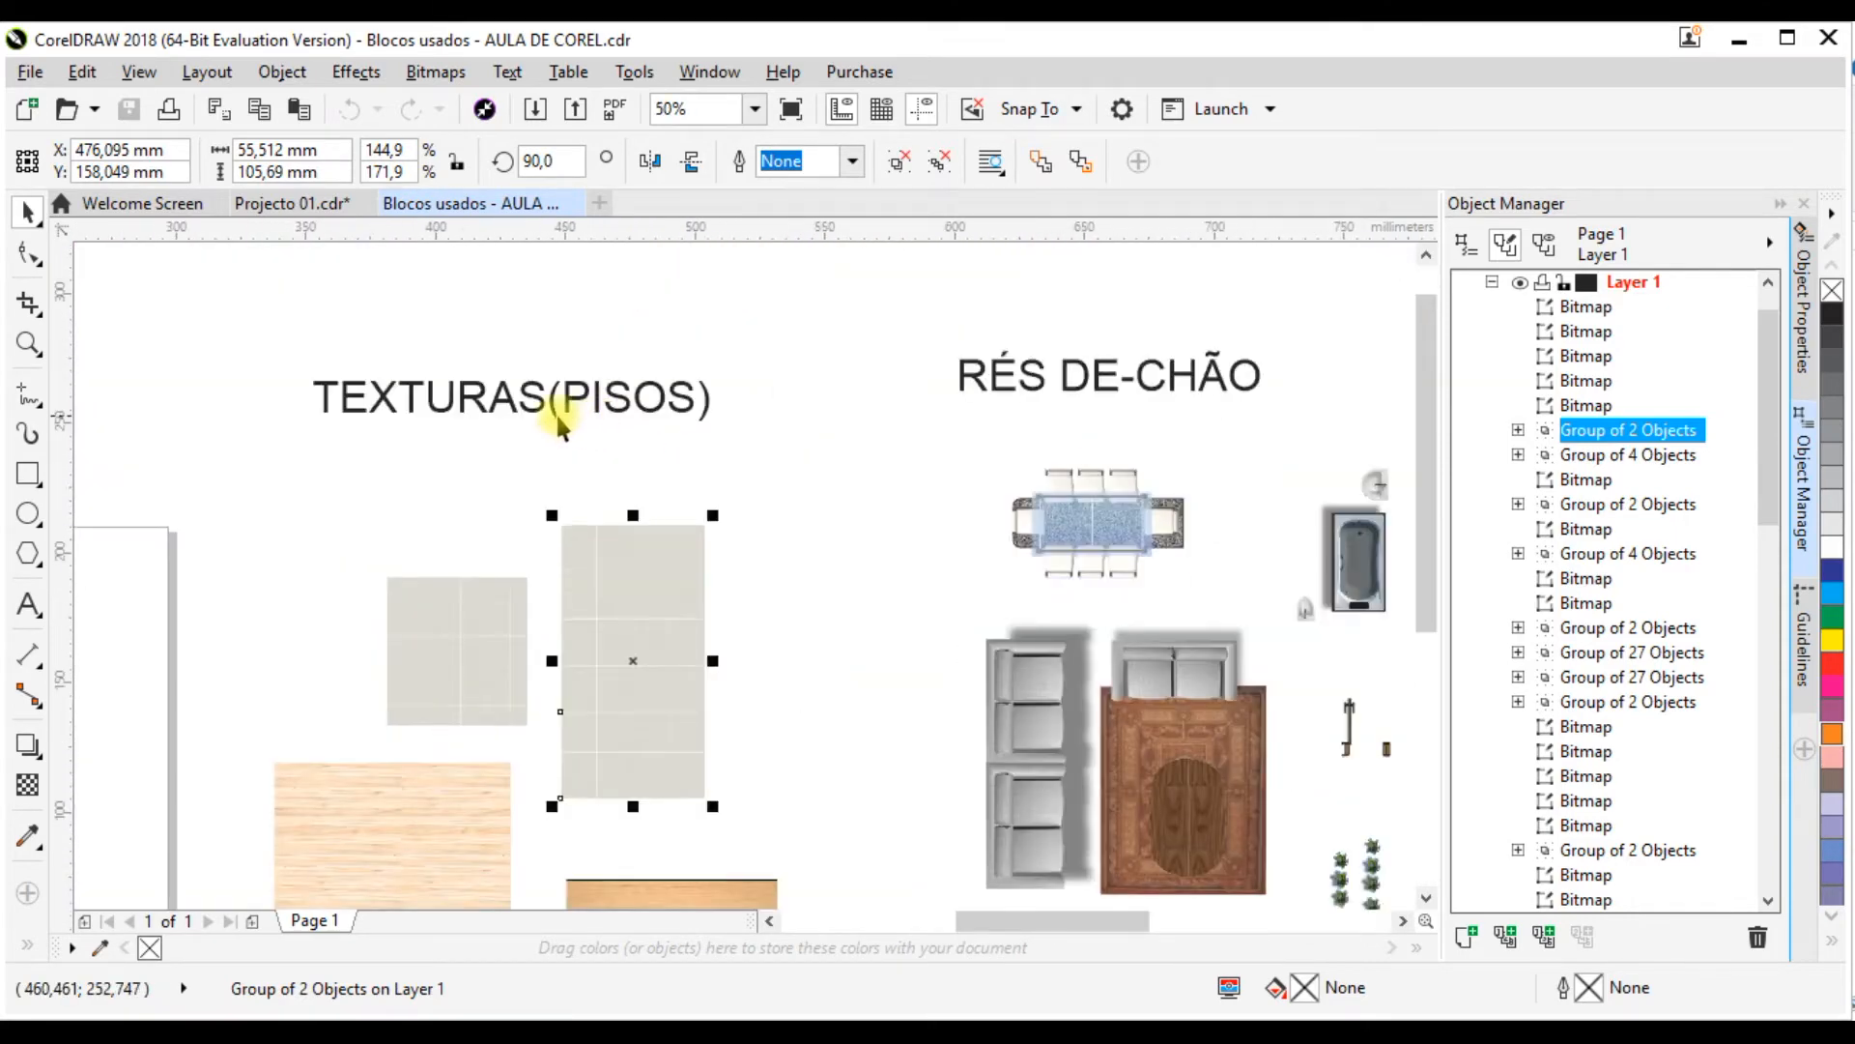
Step: Review the furniture and fixture blocks gathered under RÉS DE-CHÃO and PRIMEIRO ANDAR
scroll(1048, 425, right, 2)
scroll(715, 426, down, 4)
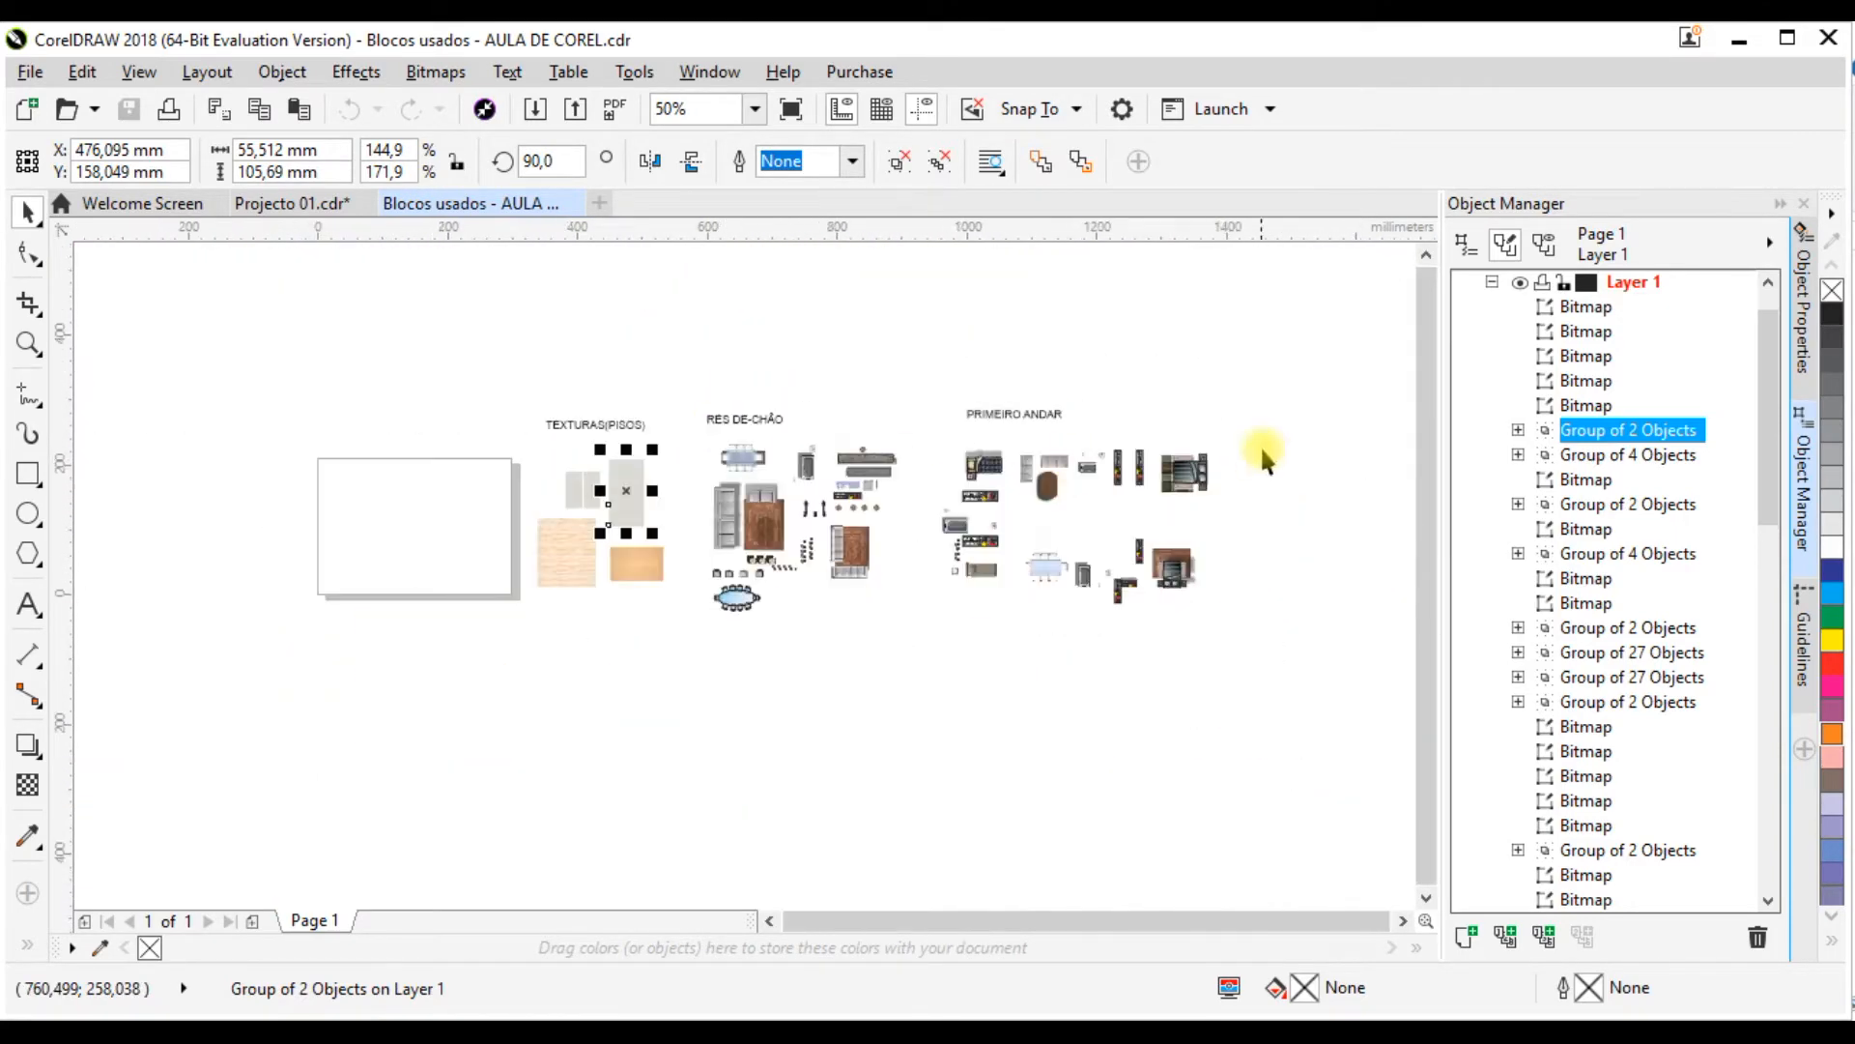
scroll(840, 519, up, 2)
scroll(488, 522, up, 1)
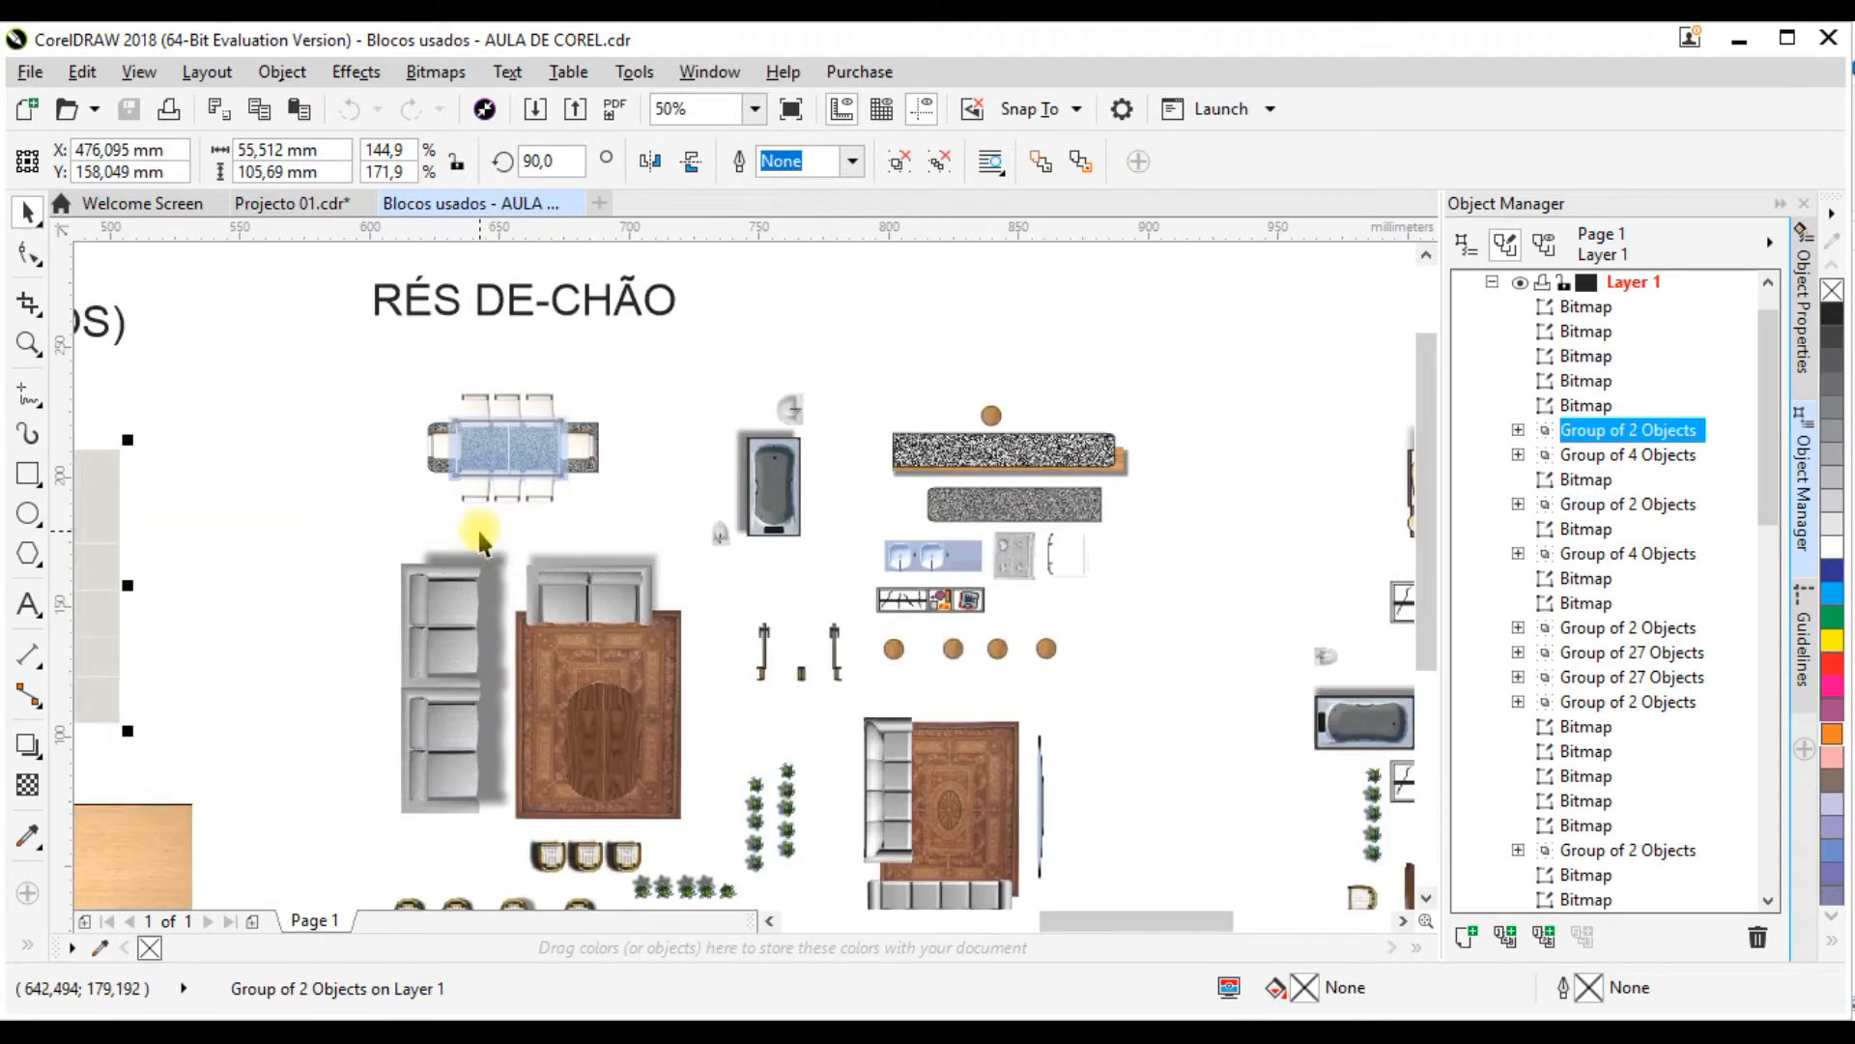
scroll(676, 425, up, 1)
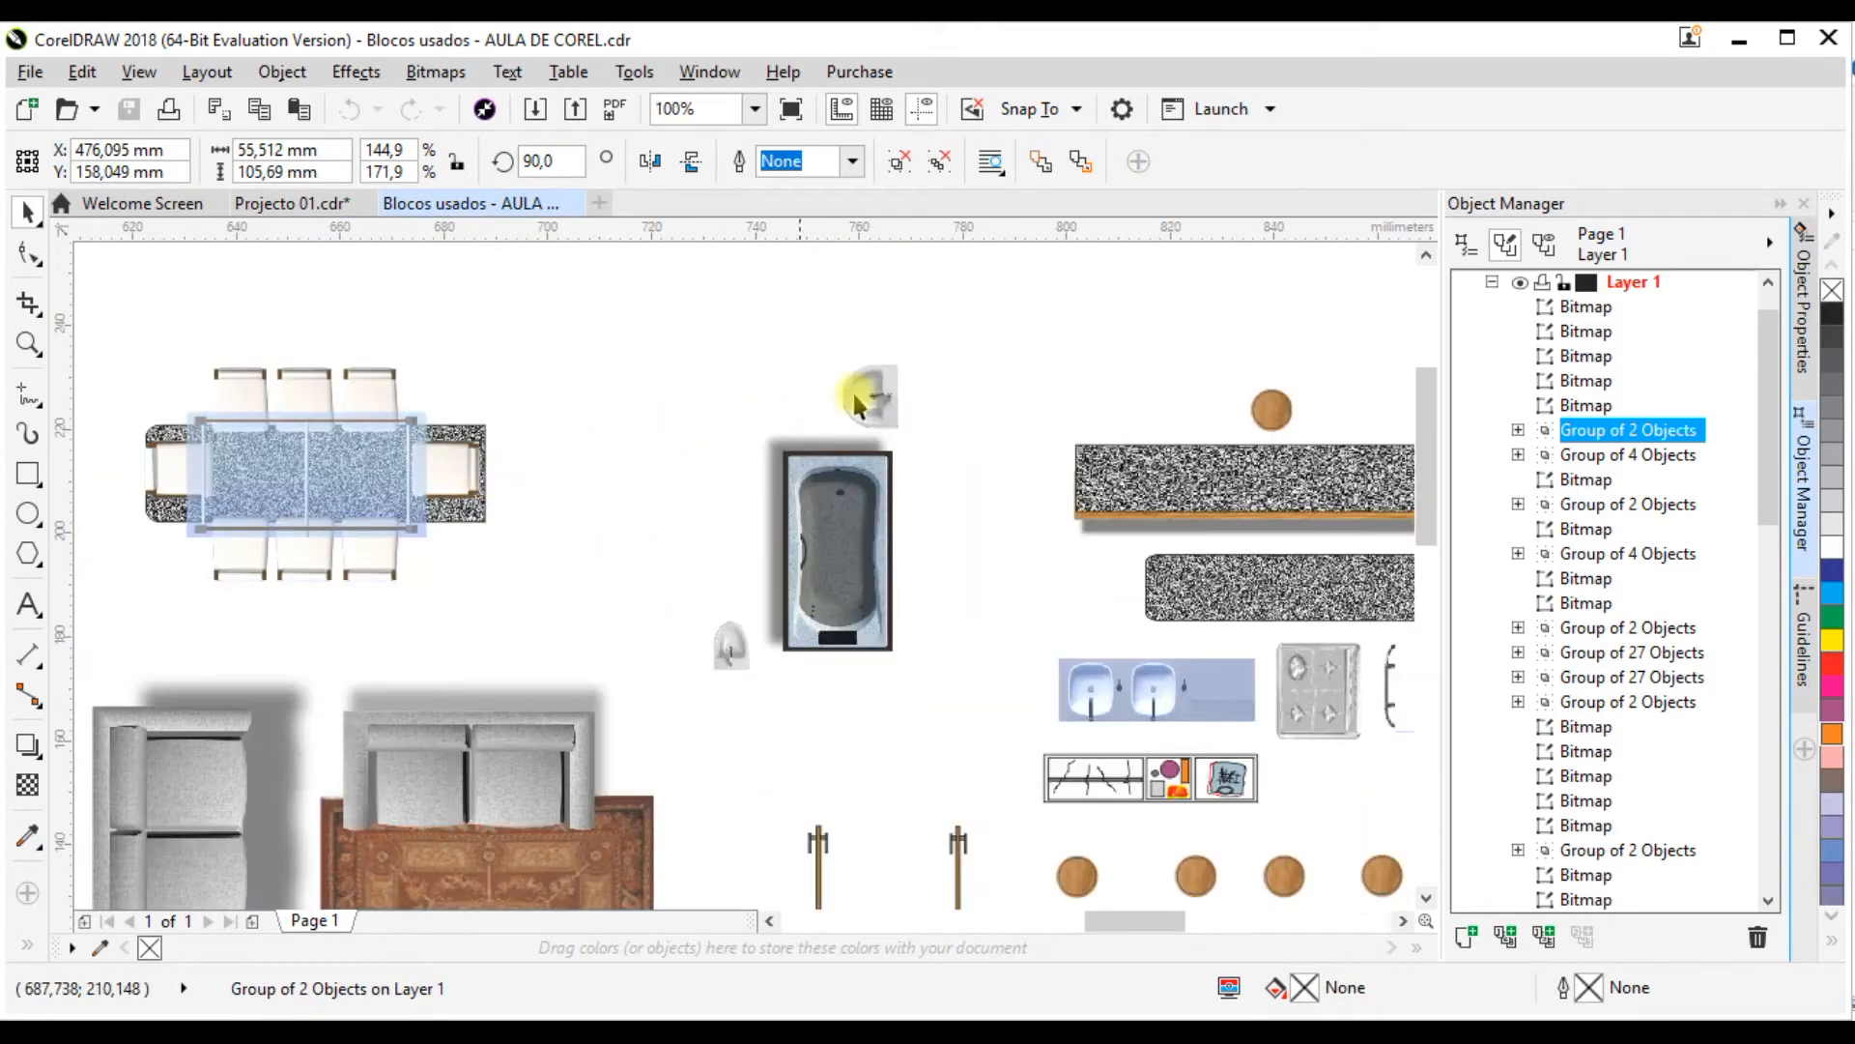
scroll(595, 449, down, 2)
scroll(599, 440, up, 1)
scroll(732, 401, down, 2)
scroll(731, 401, down, 1)
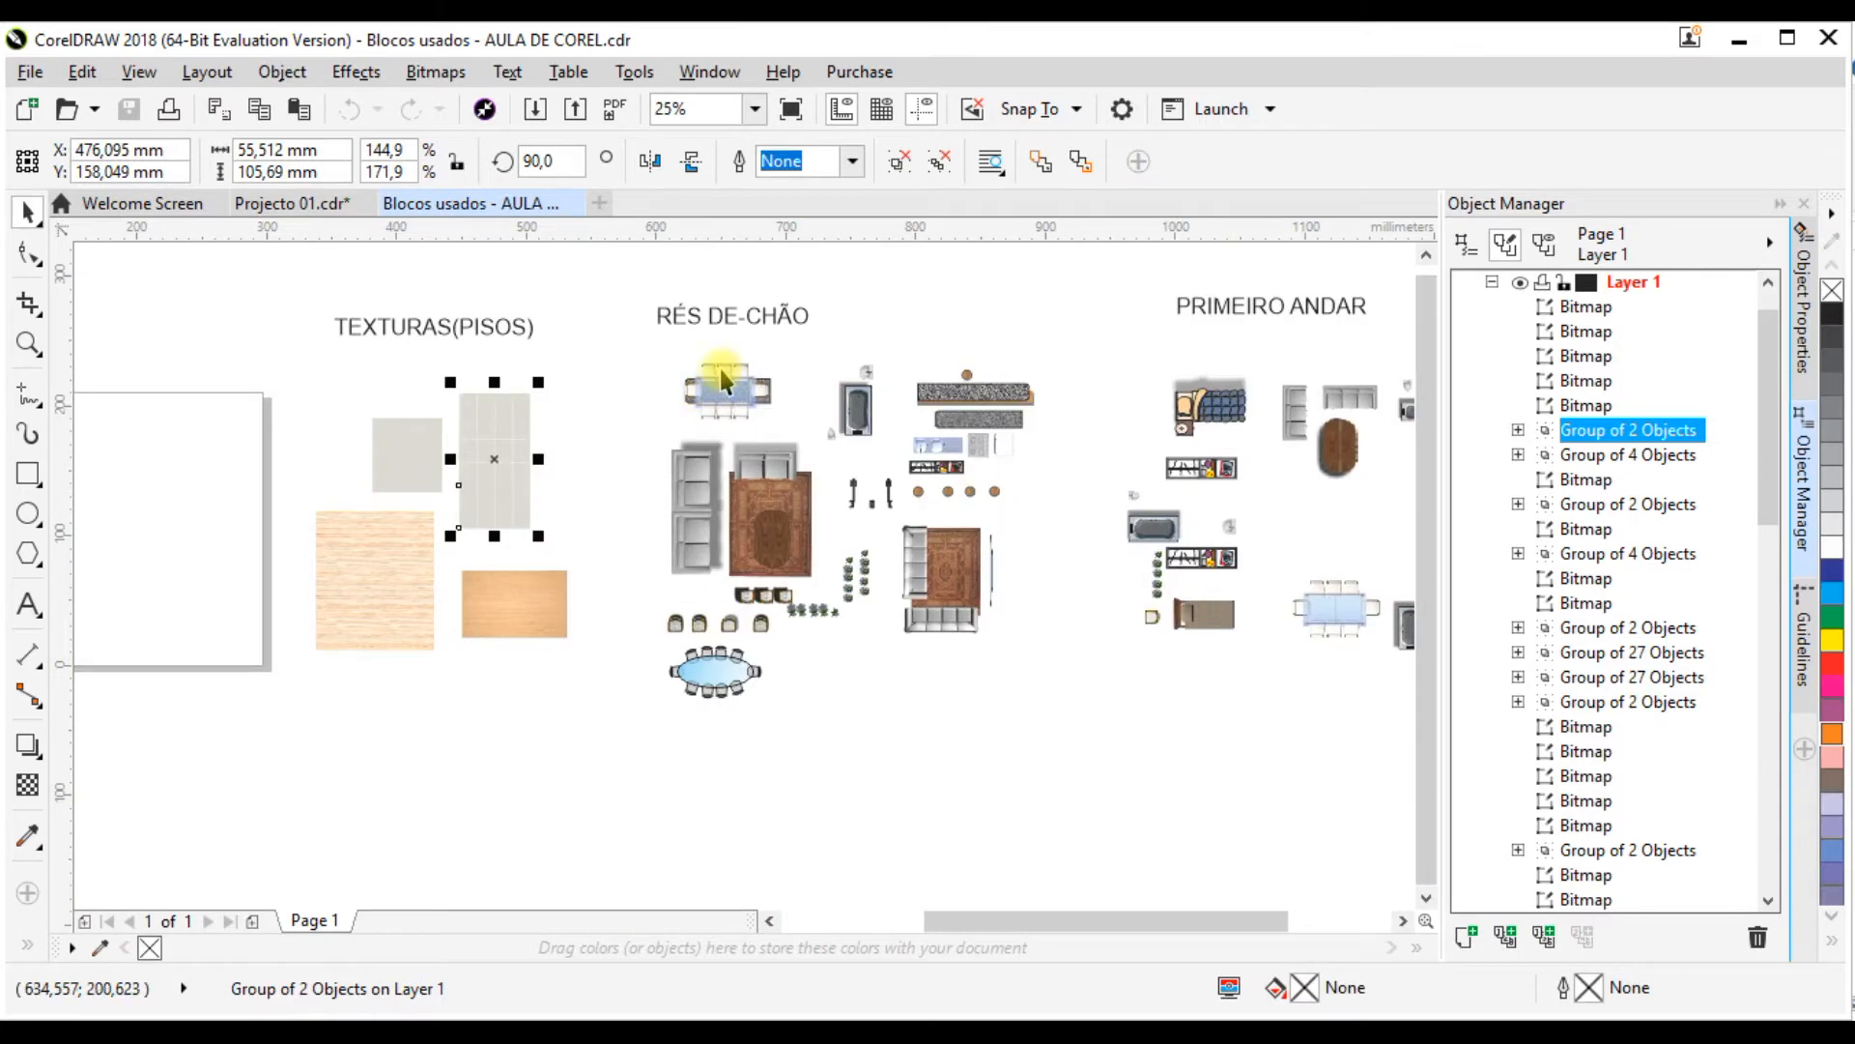
Step: Copy the rectangular dining table set from the RÉS DE-CHÃO blocks and paste it into Projecto 01.cdr
click(643, 416)
scroll(707, 407, up, 1)
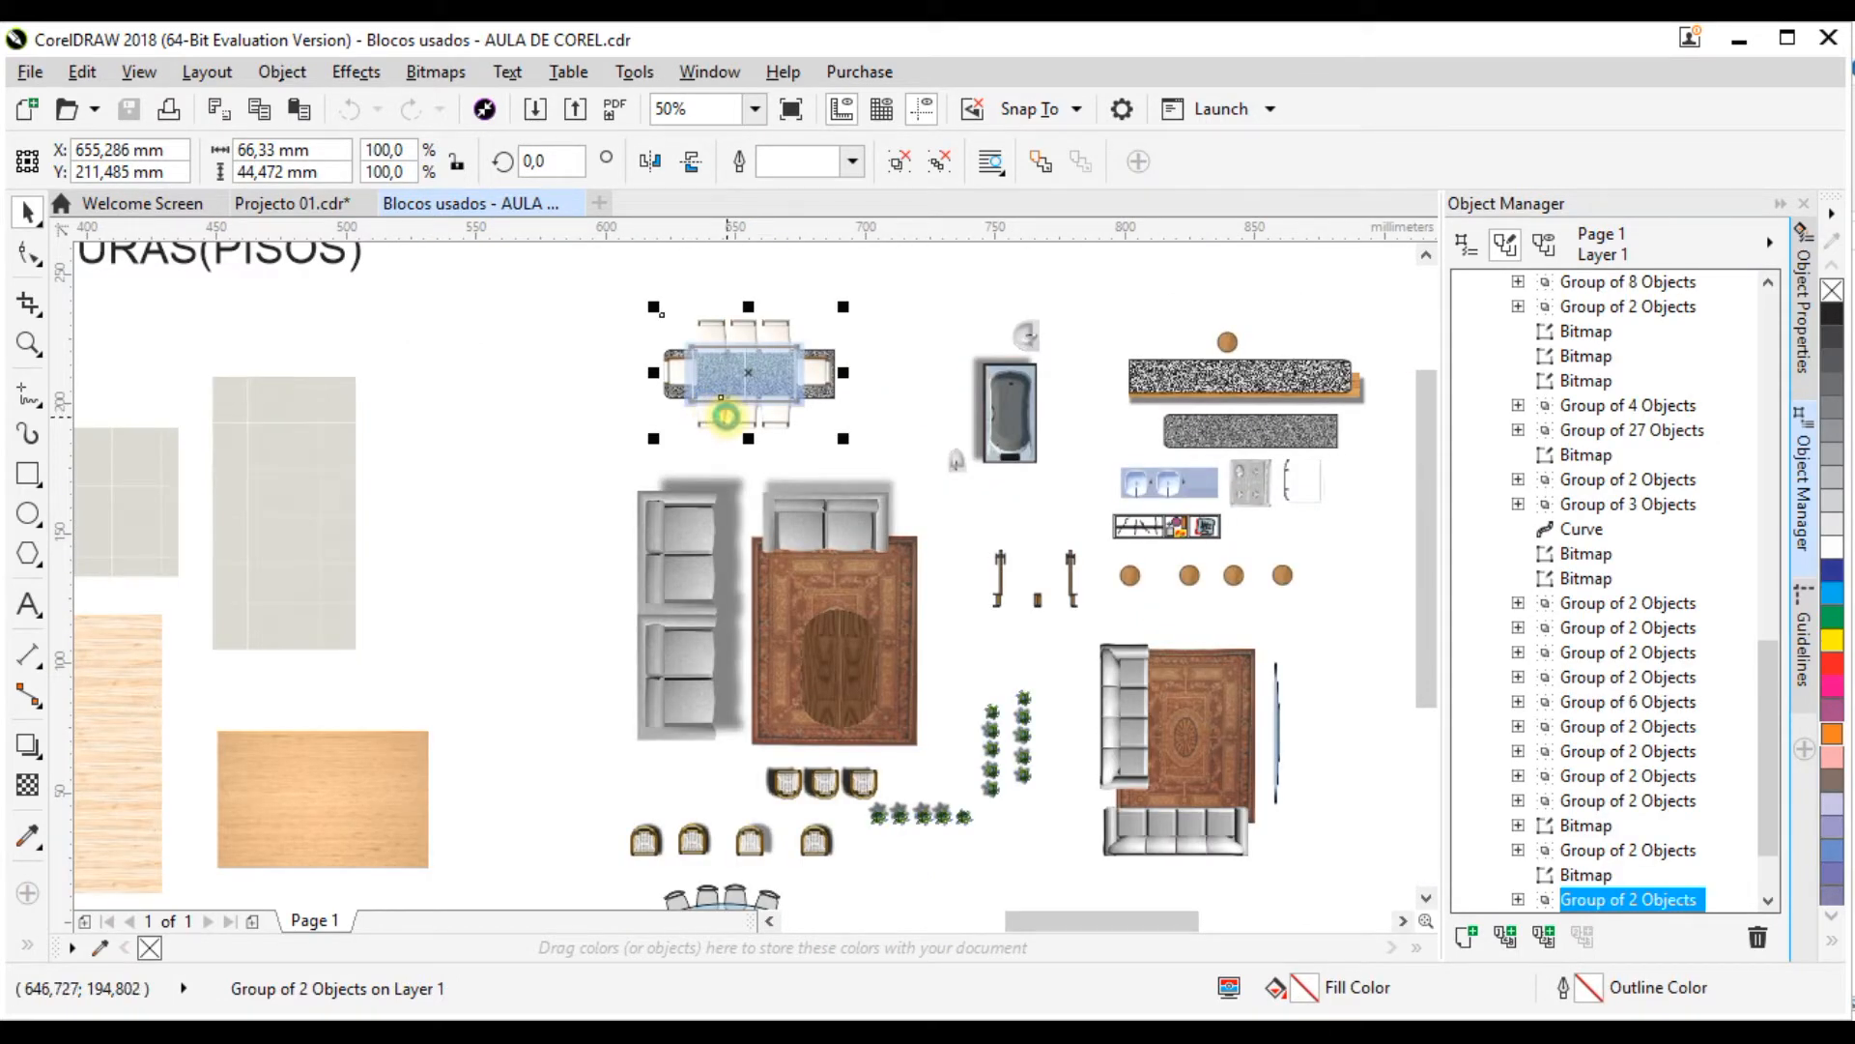
right_click(766, 383)
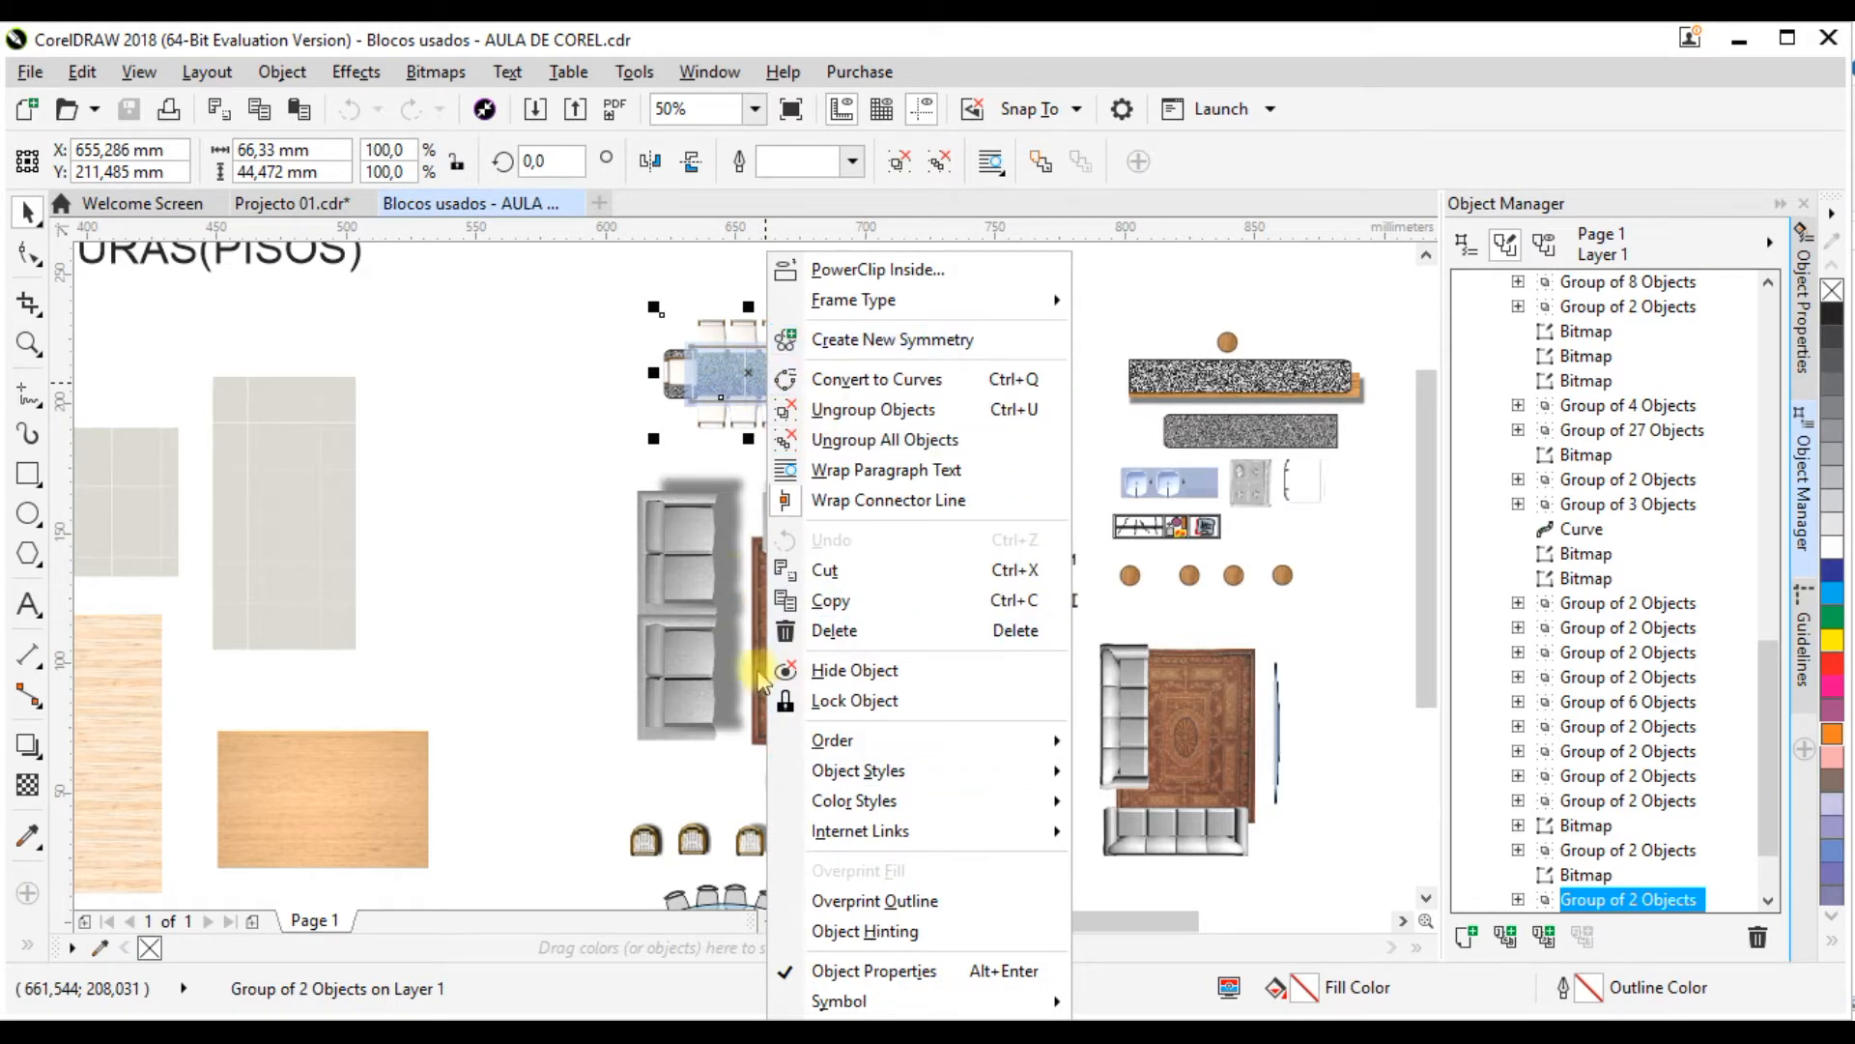
click(831, 600)
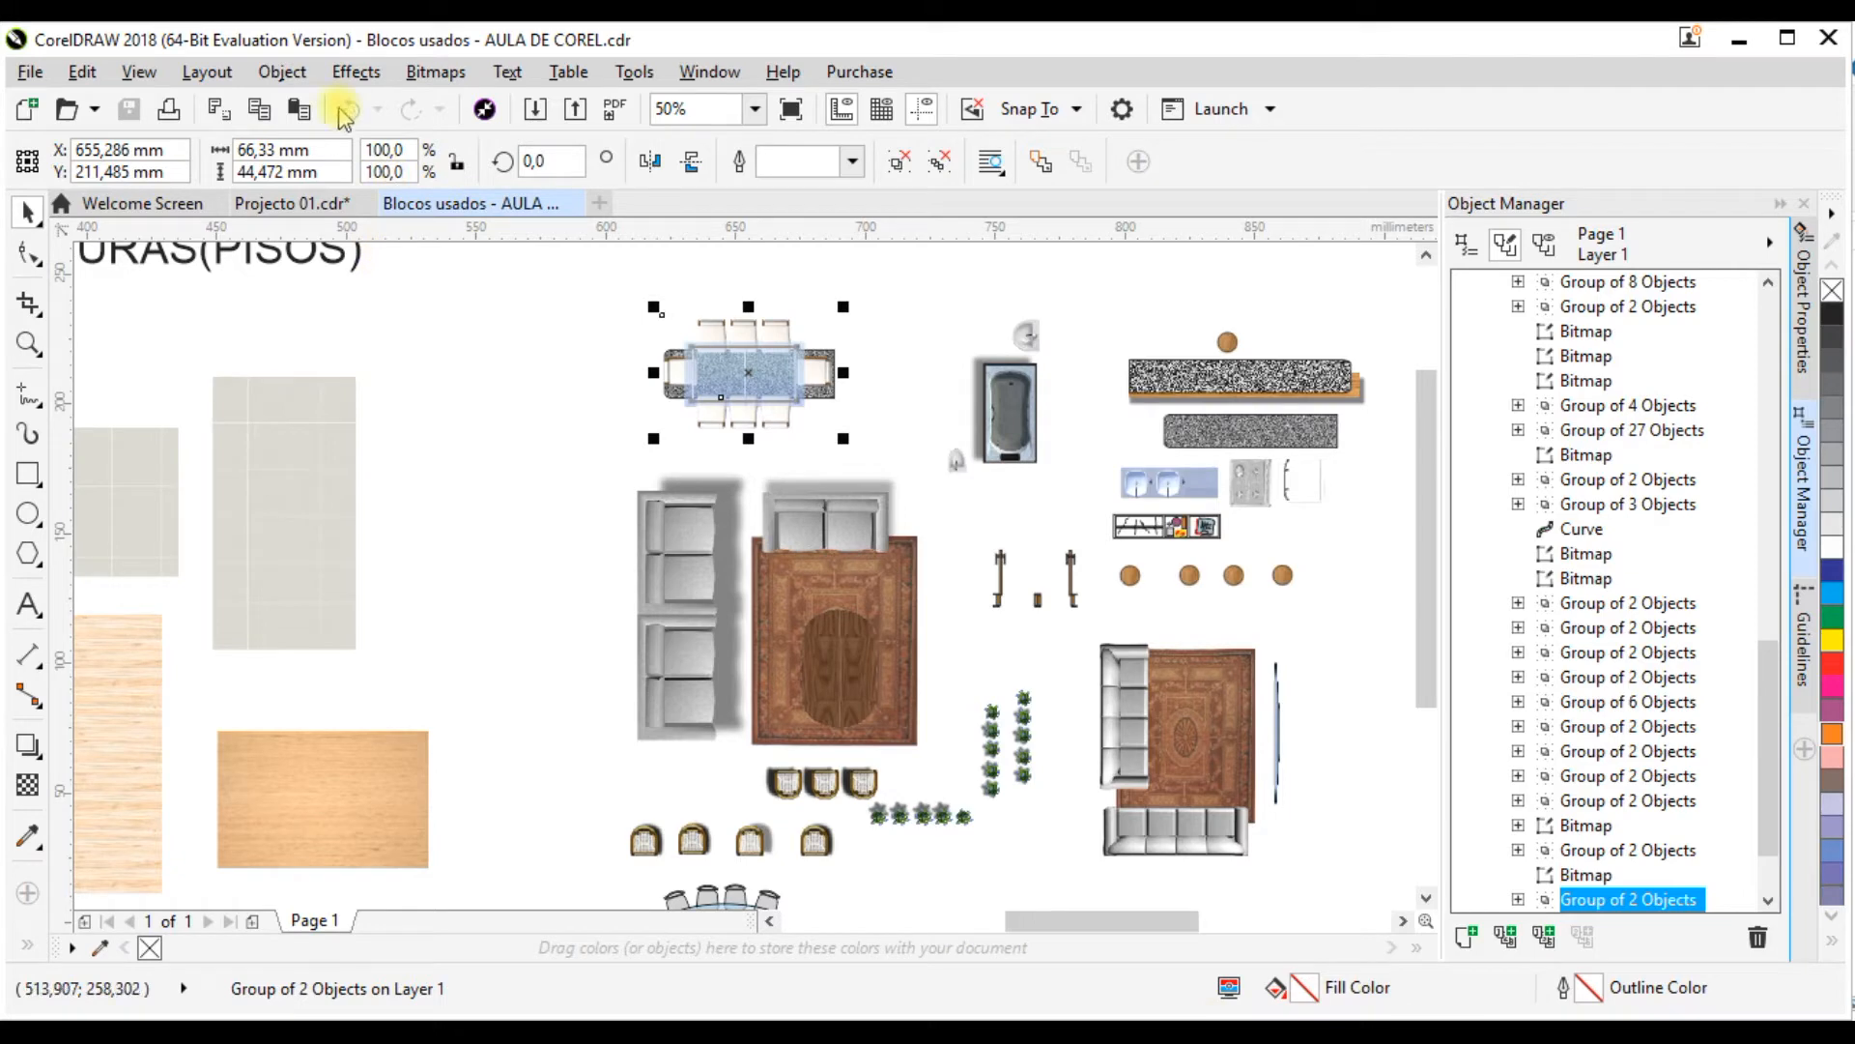
click(308, 203)
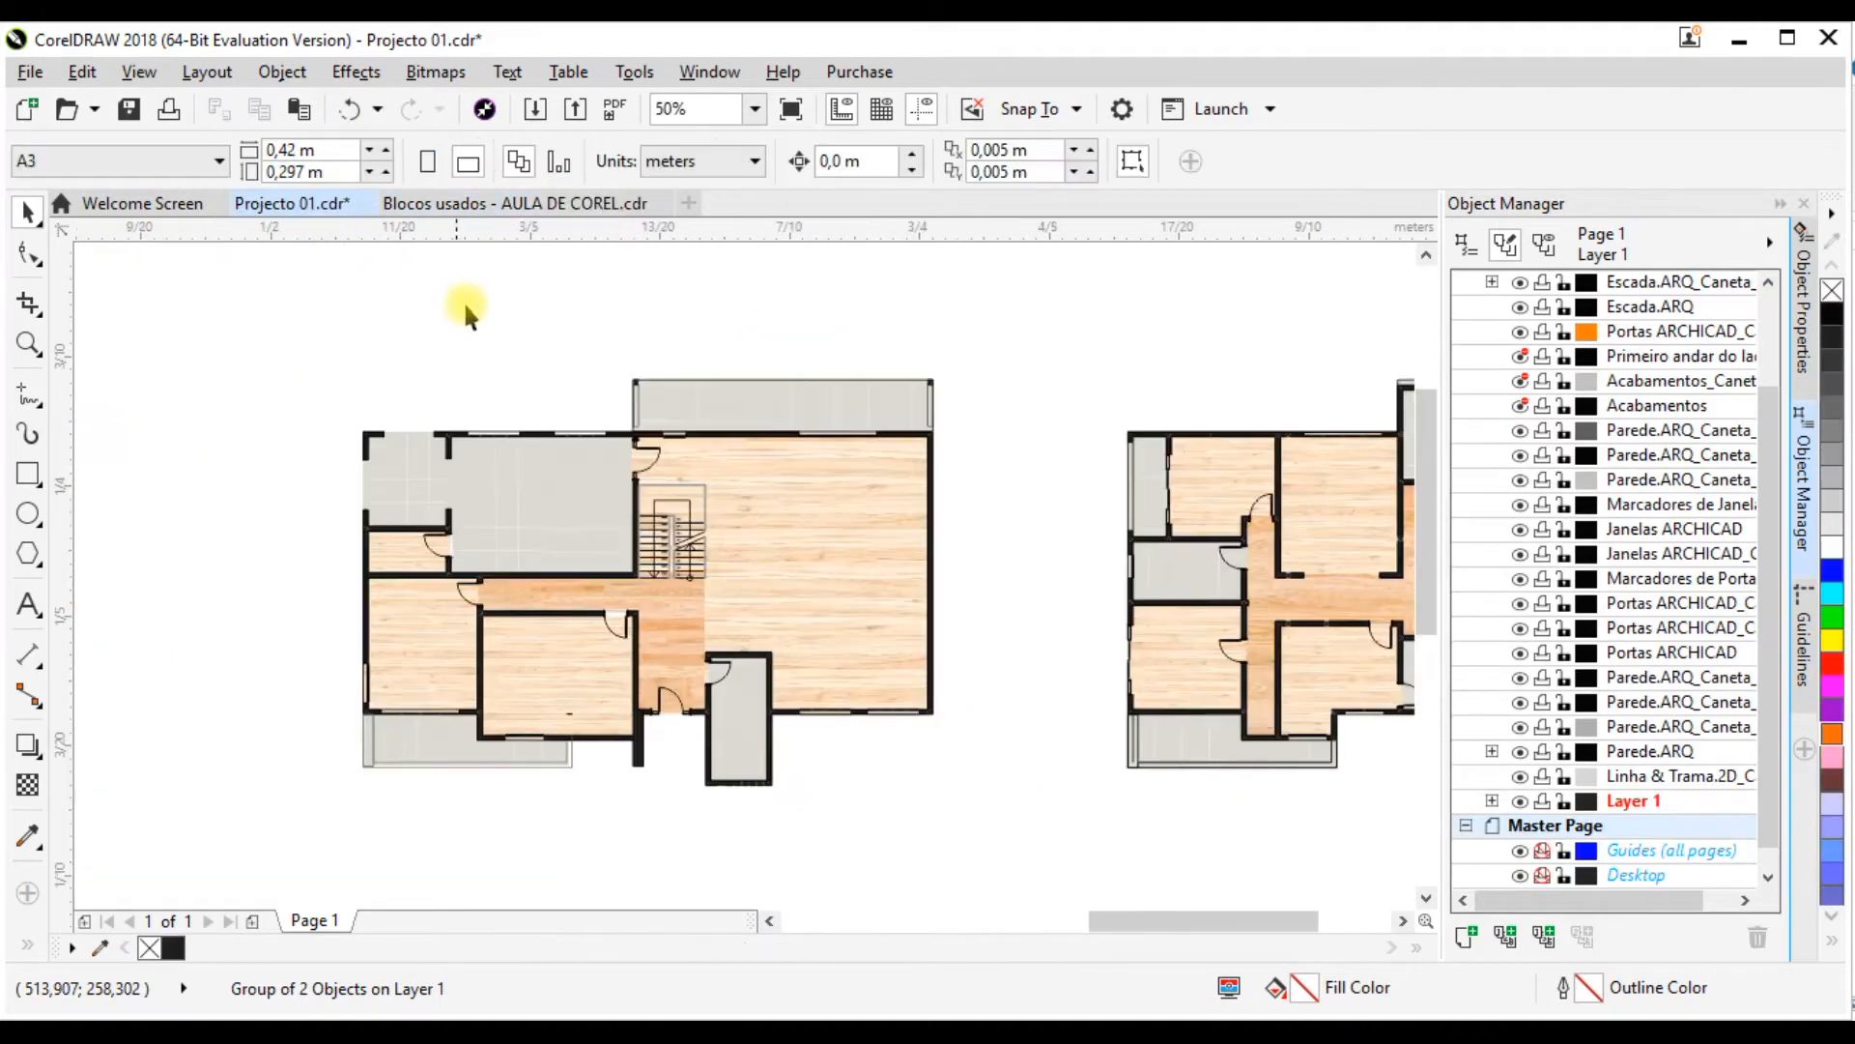
key(ctrl+v)
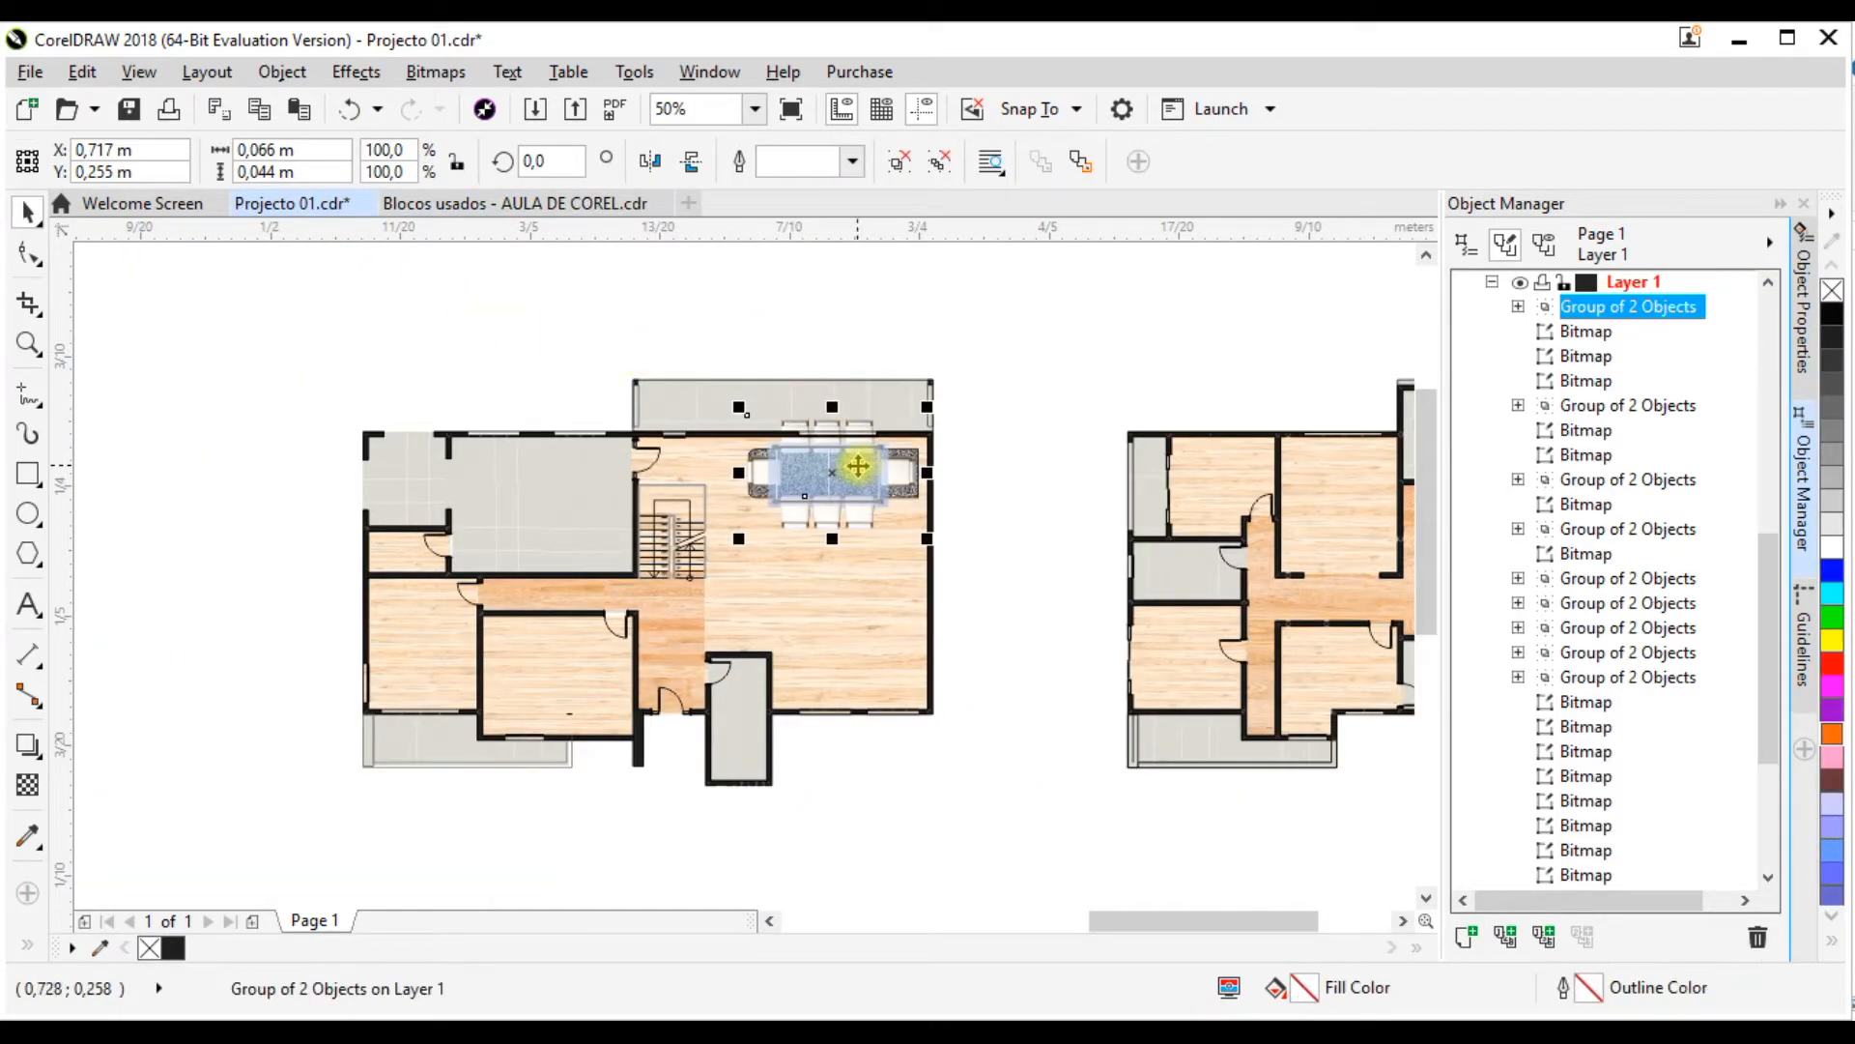
Step: Move the dining set inside the large ground-floor room and scale it down proportionally to about 50.5%
scroll(858, 466, up, 2)
drag(829, 468, 832, 515)
drag(957, 456, 852, 506)
scroll(680, 601, up, 2)
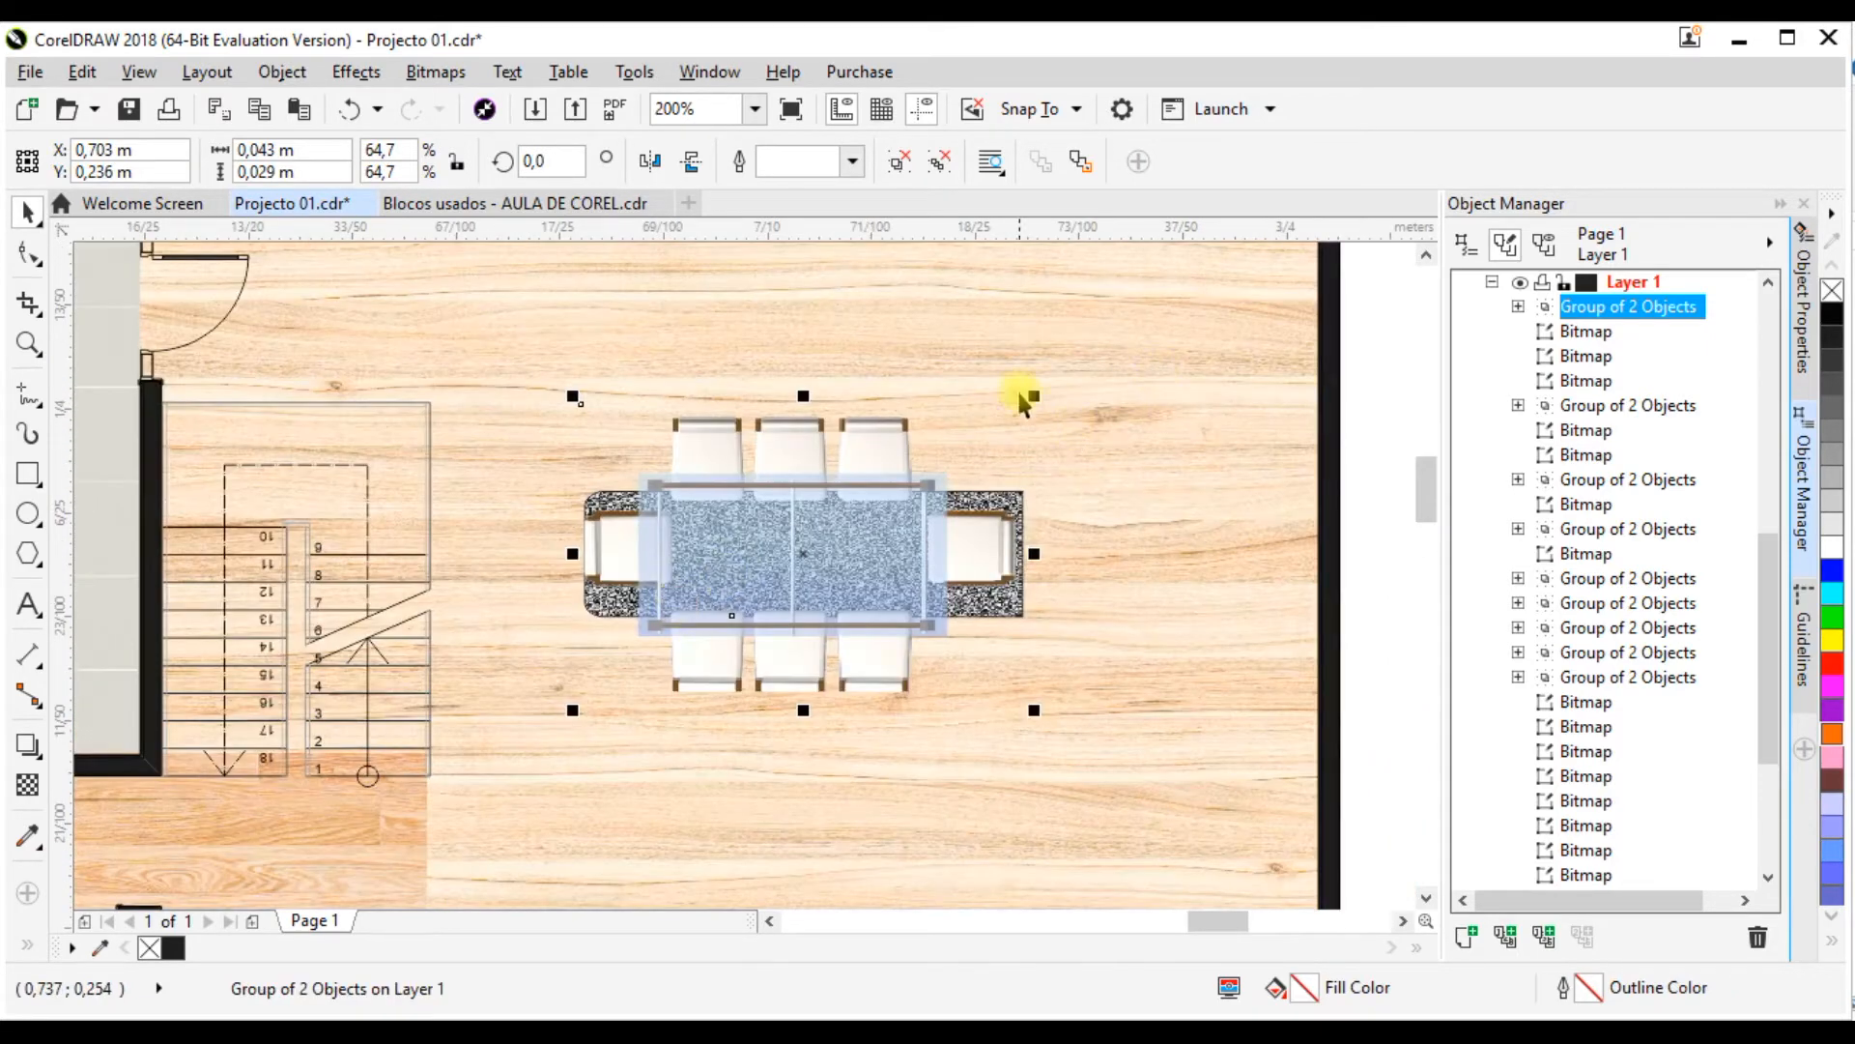
drag(1034, 402, 942, 435)
Step: Position the dining set near the upper window of the large room, at about X 0.713 m, Y 0.25 m
scroll(840, 542, down, 2)
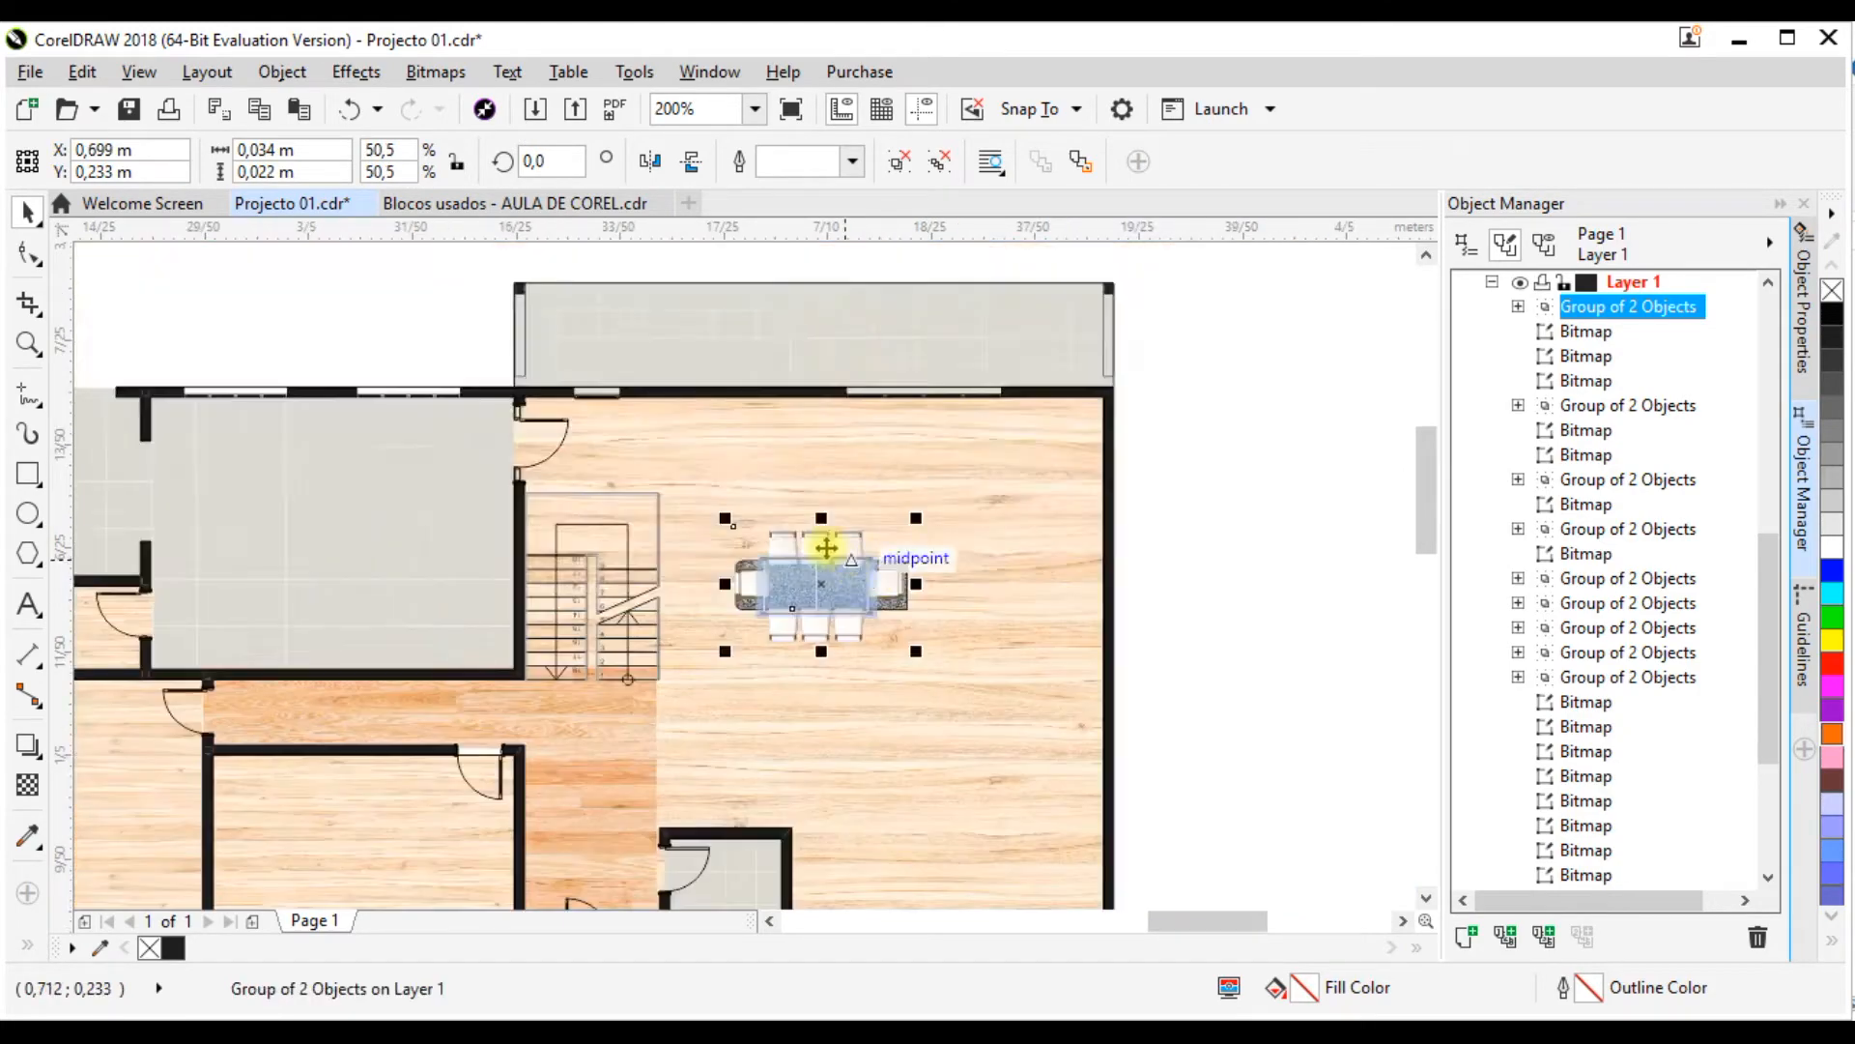
scroll(840, 559, up, 2)
drag(840, 559, 1006, 383)
scroll(1006, 418, down, 2)
scroll(1014, 436, up, 2)
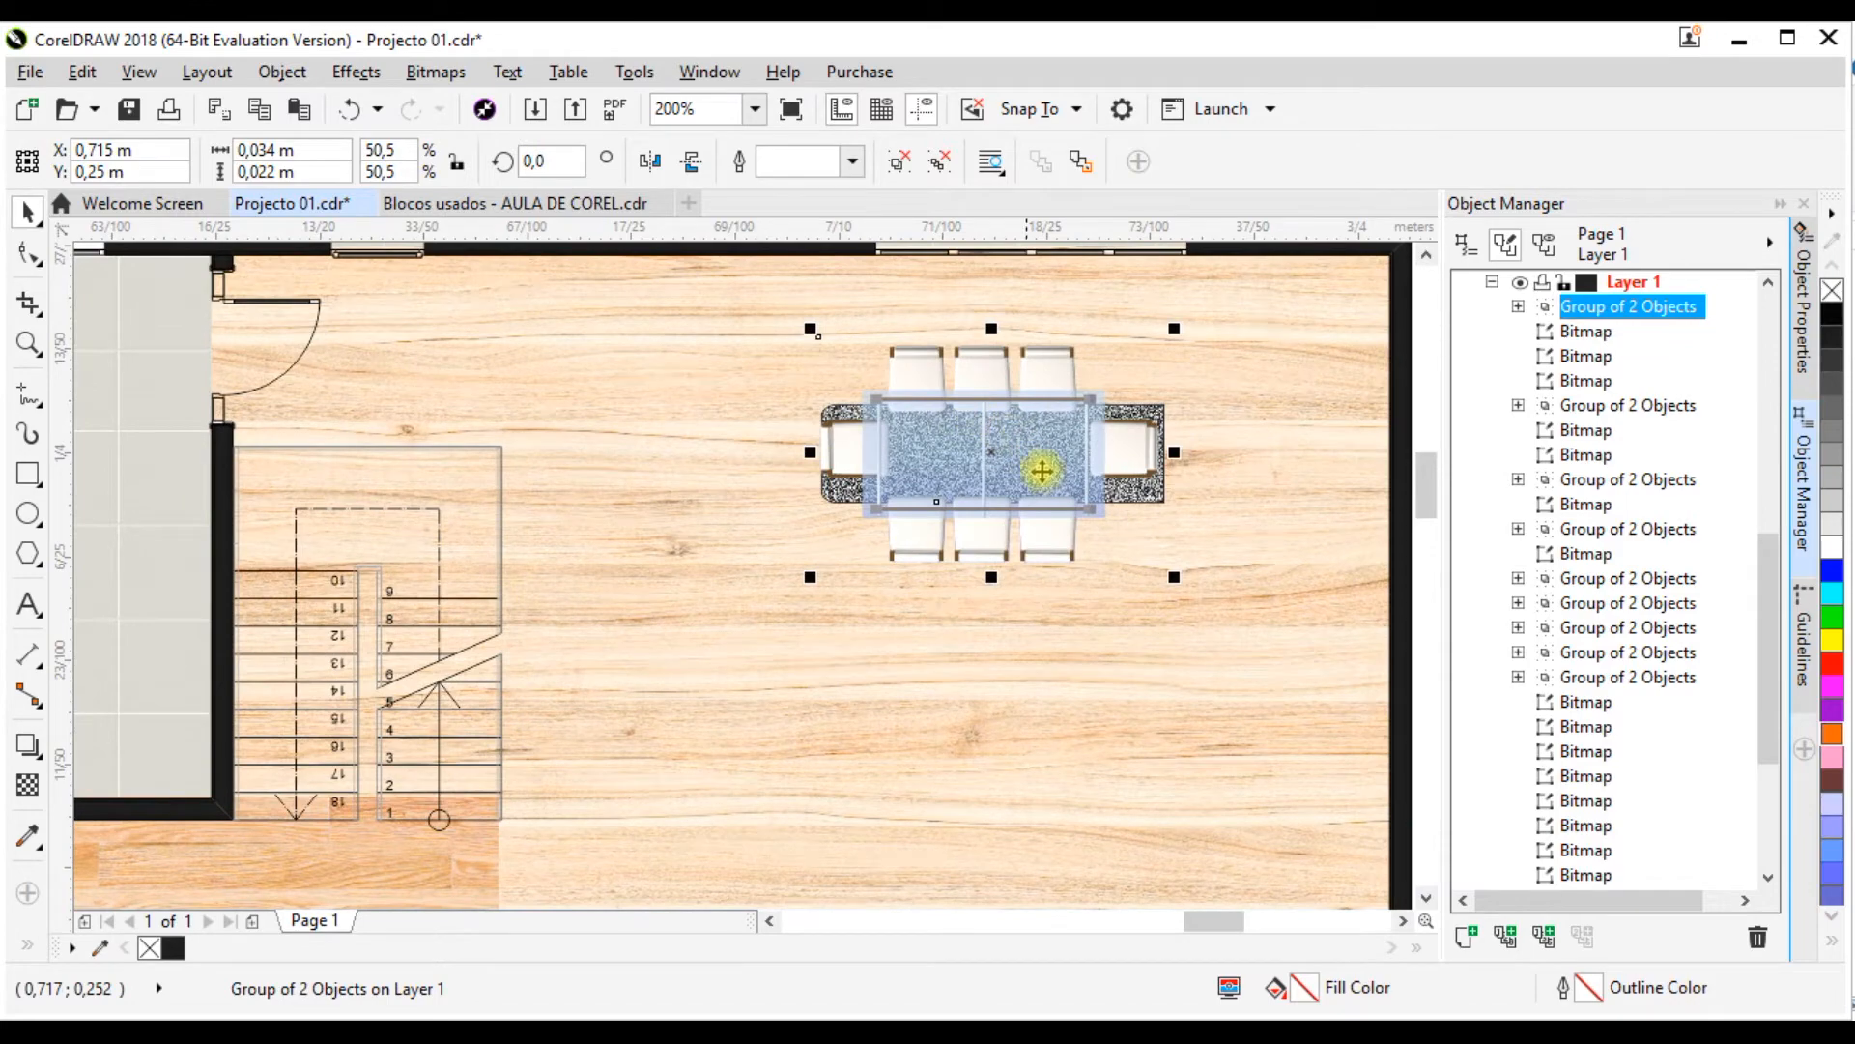
scroll(1042, 470, down, 2)
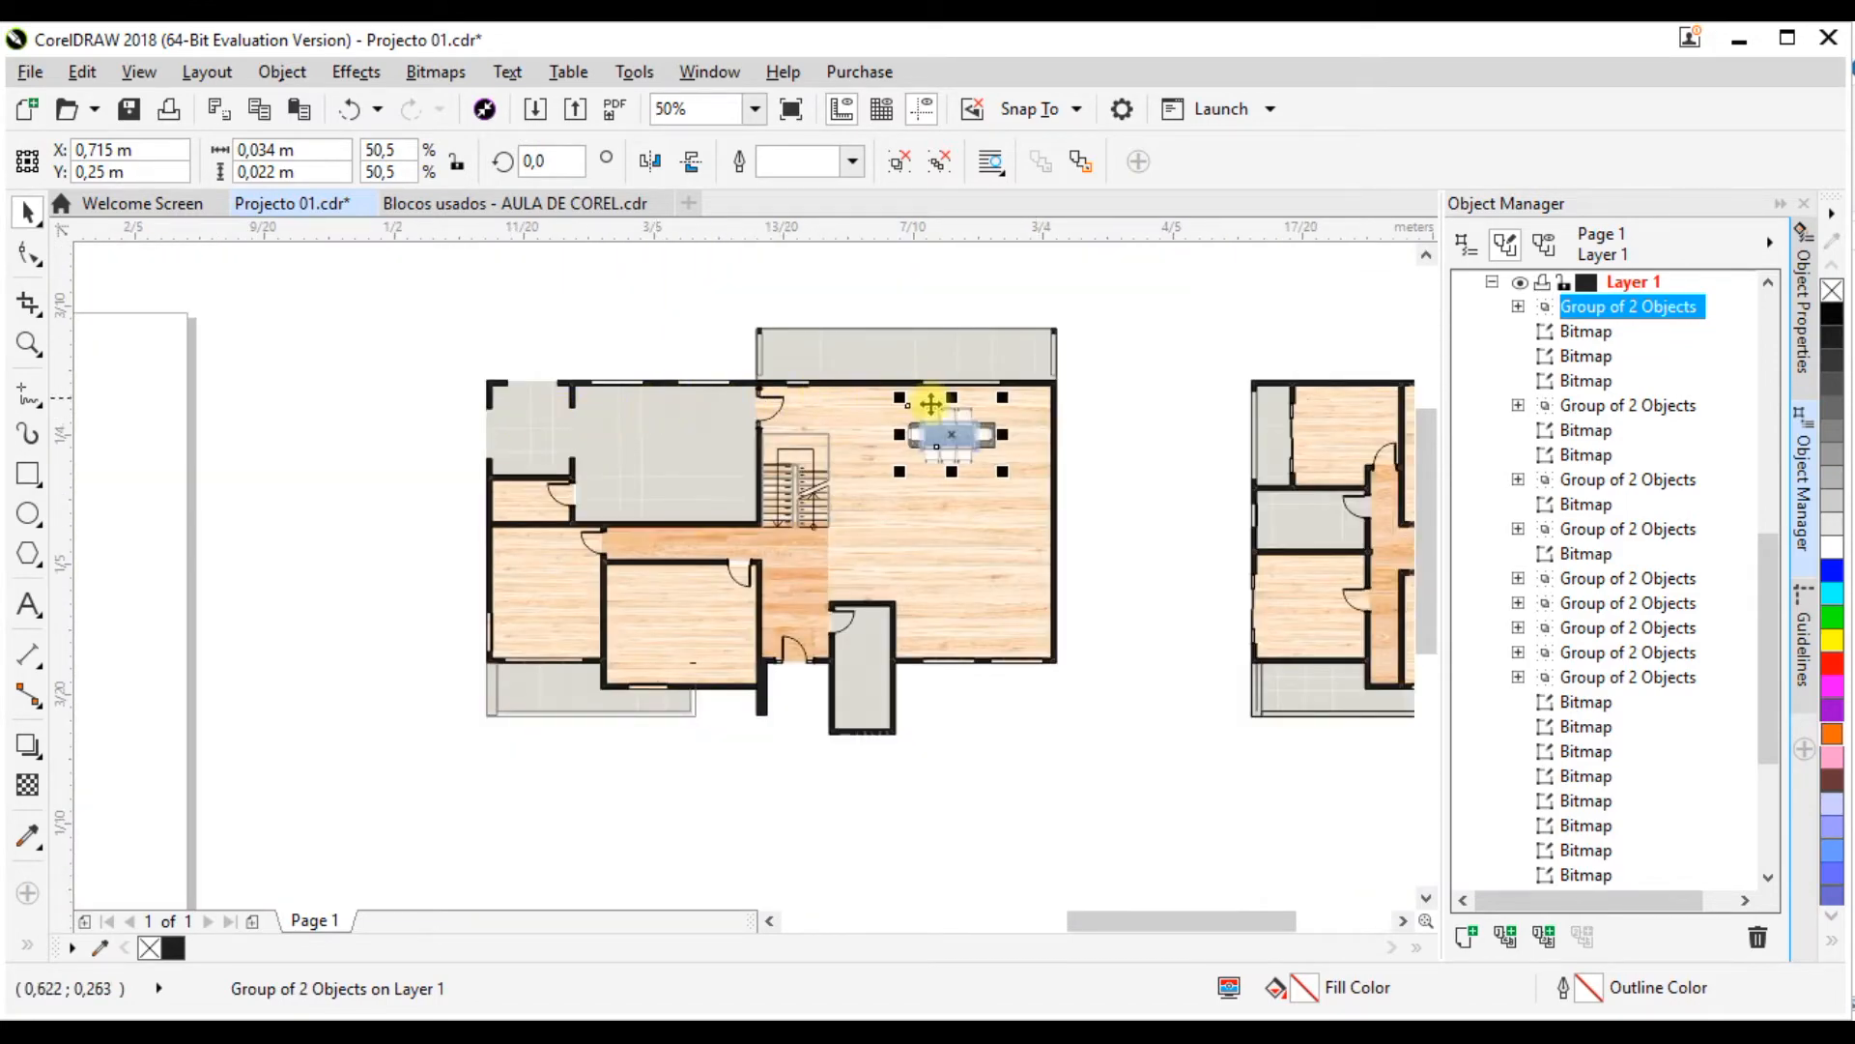
scroll(926, 411, up, 1)
key(Left)
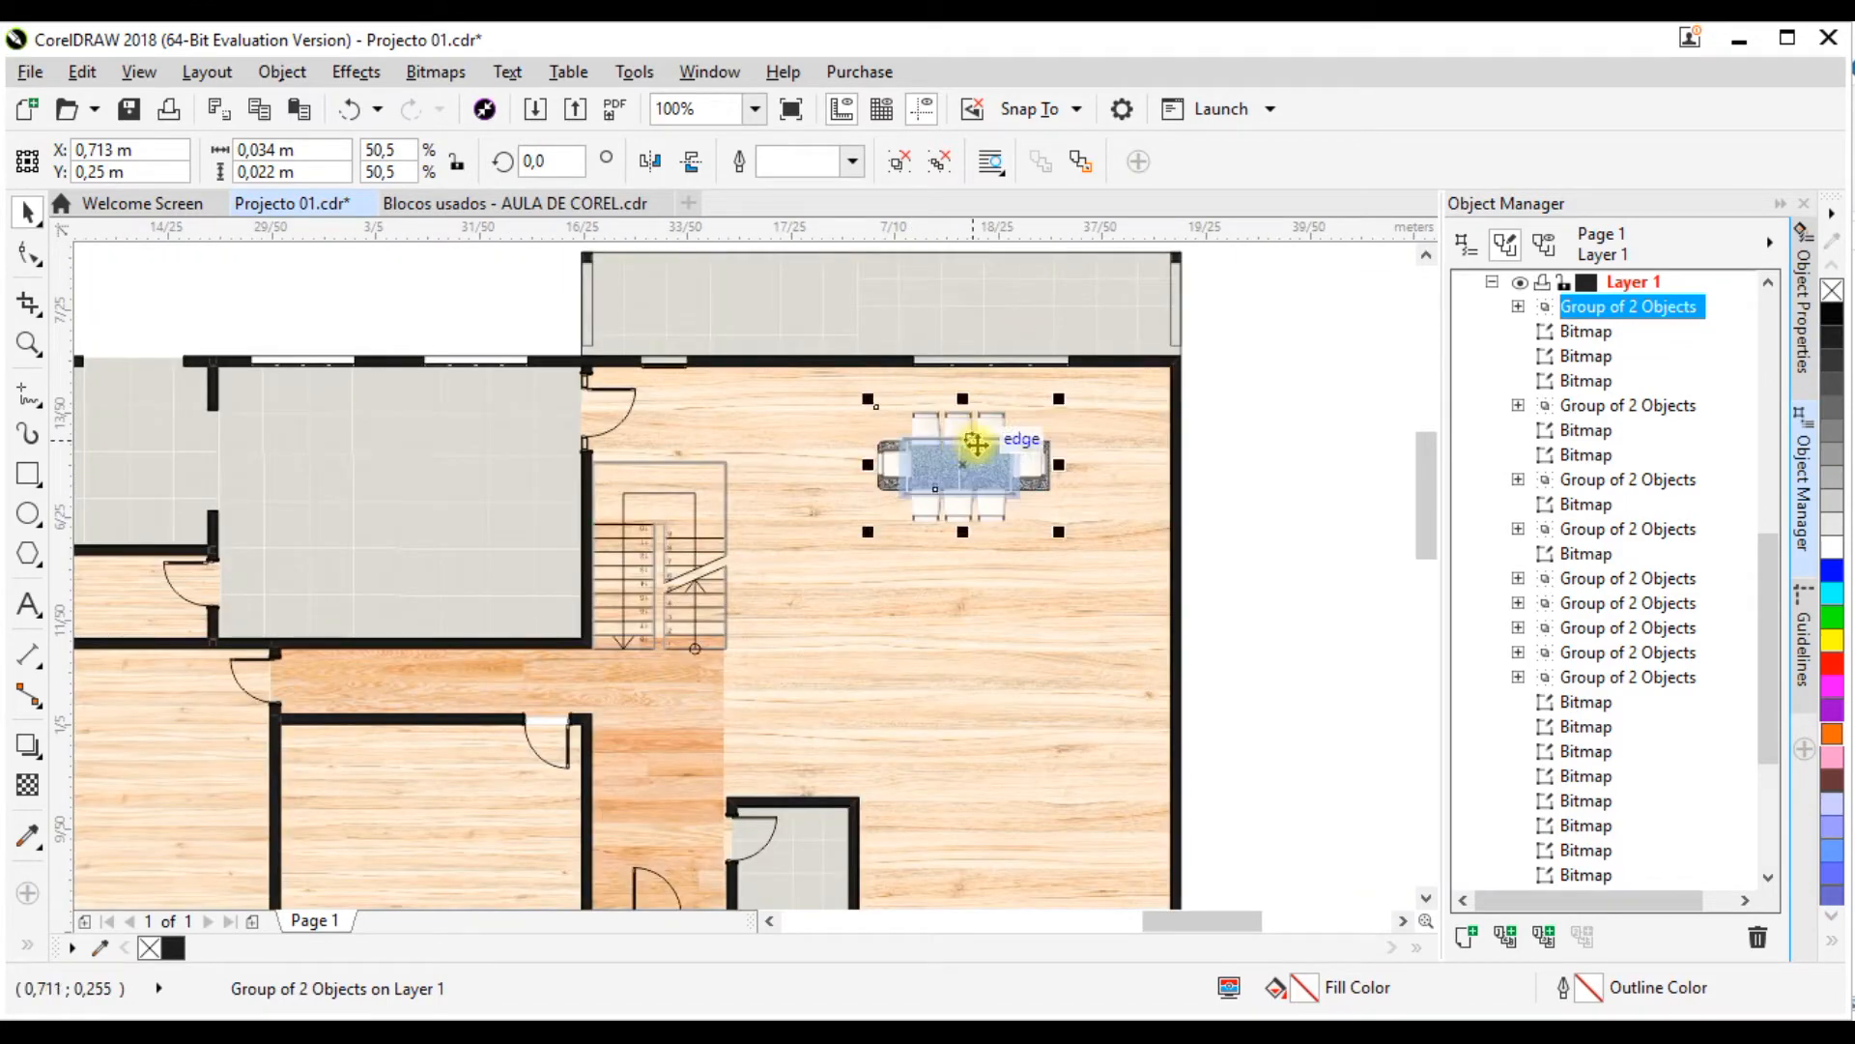
Step: Scale the dining set down to about 35.8% and undo the last size reduction
drag(1063, 396, 963, 457)
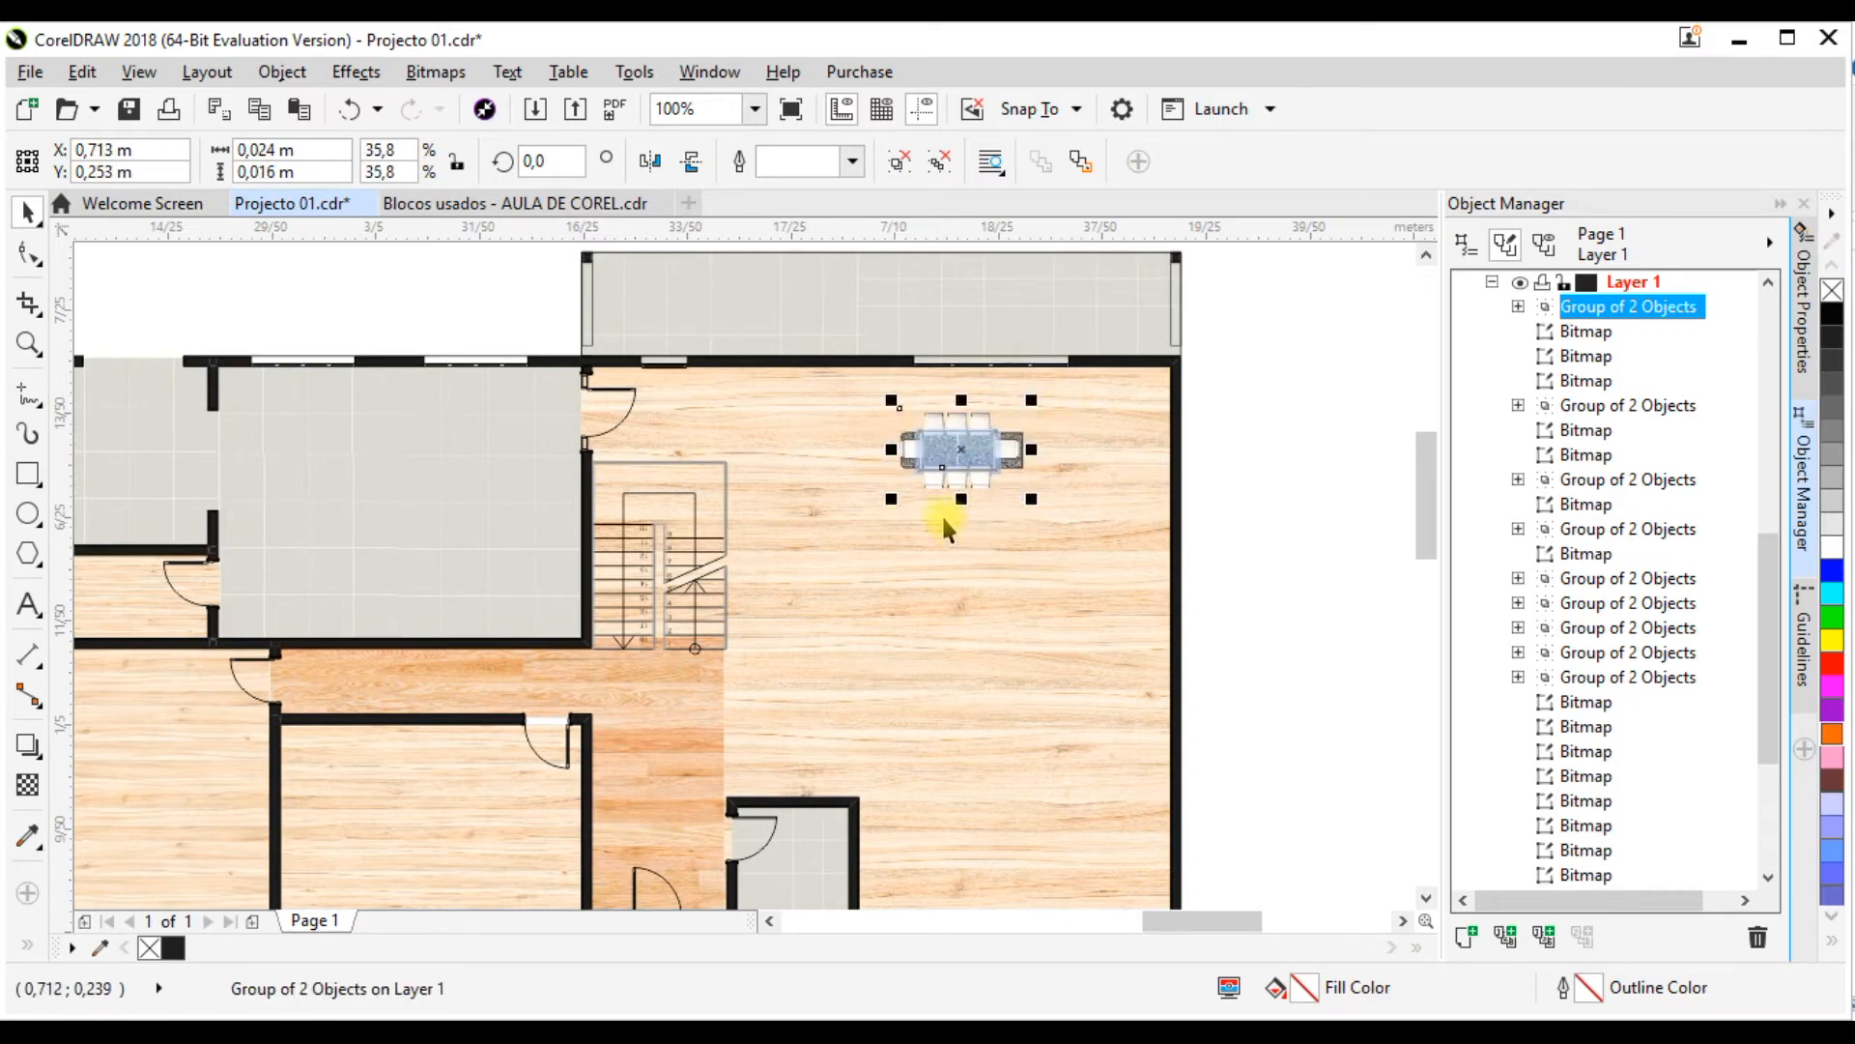
scroll(973, 454, up, 5)
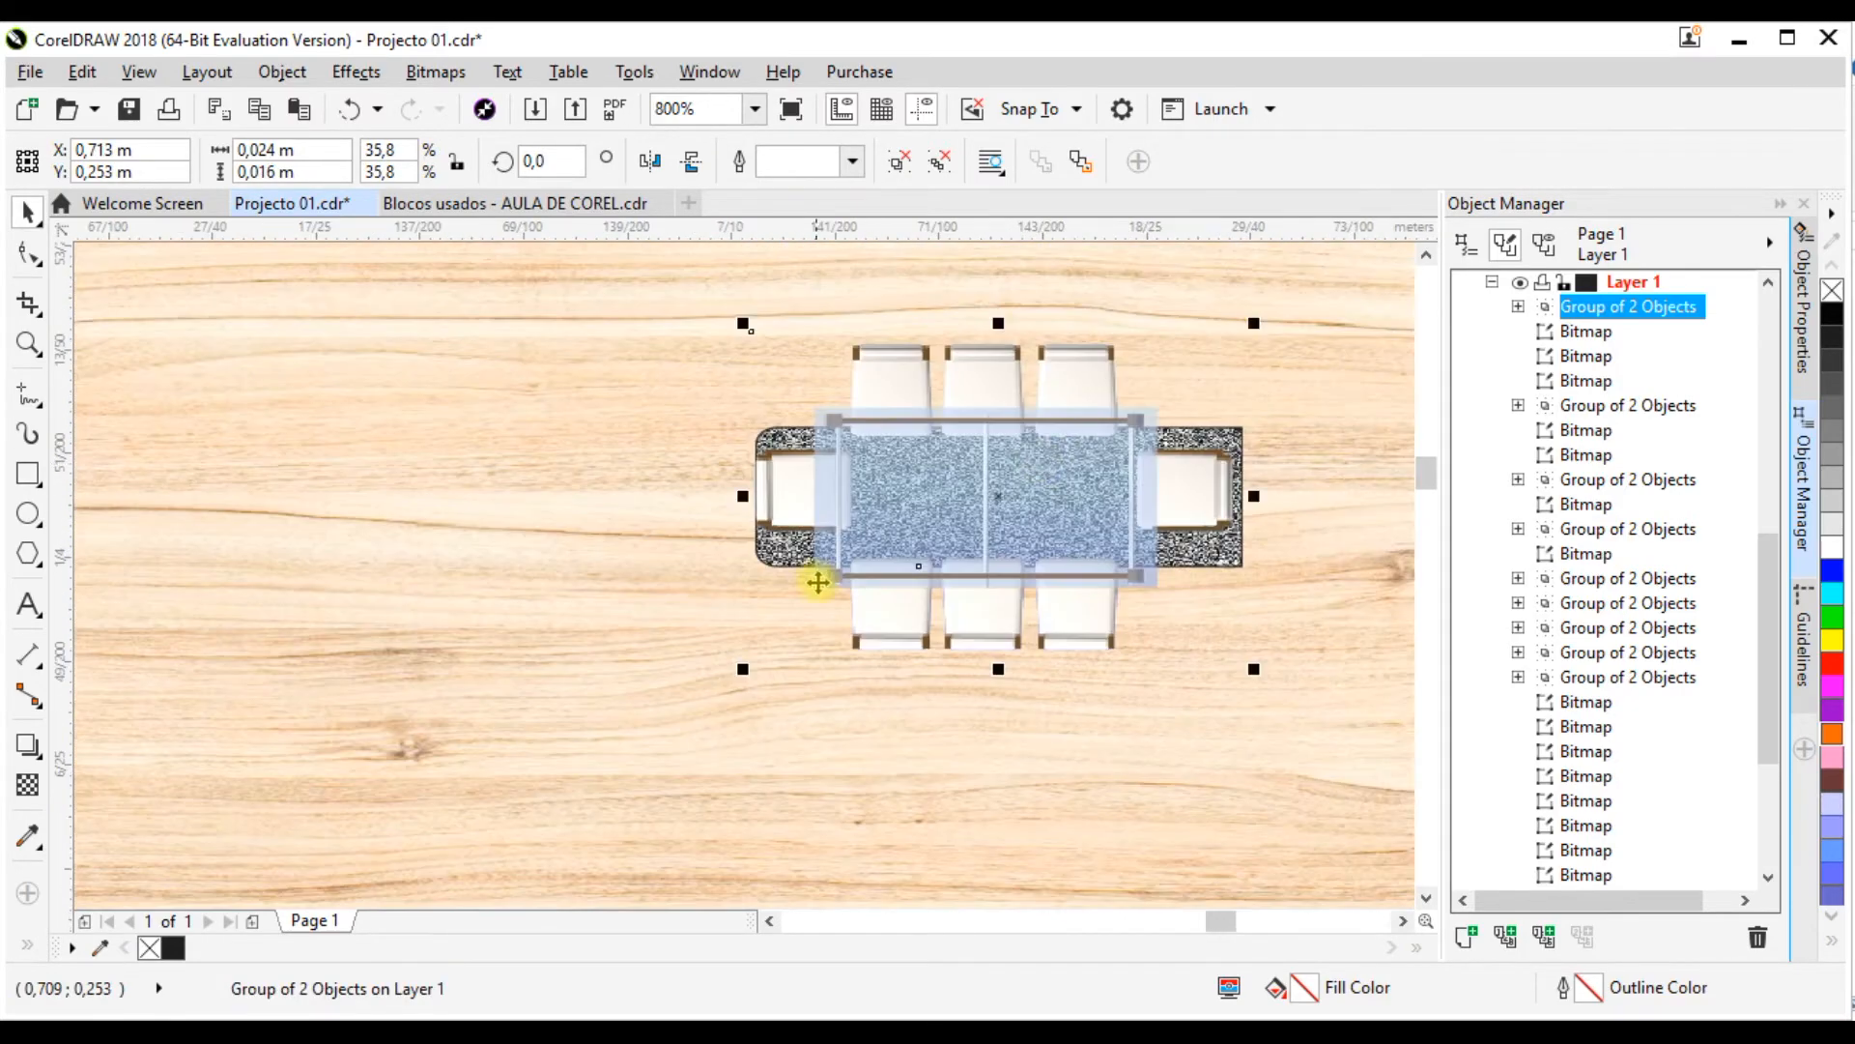
scroll(857, 520, down, 2)
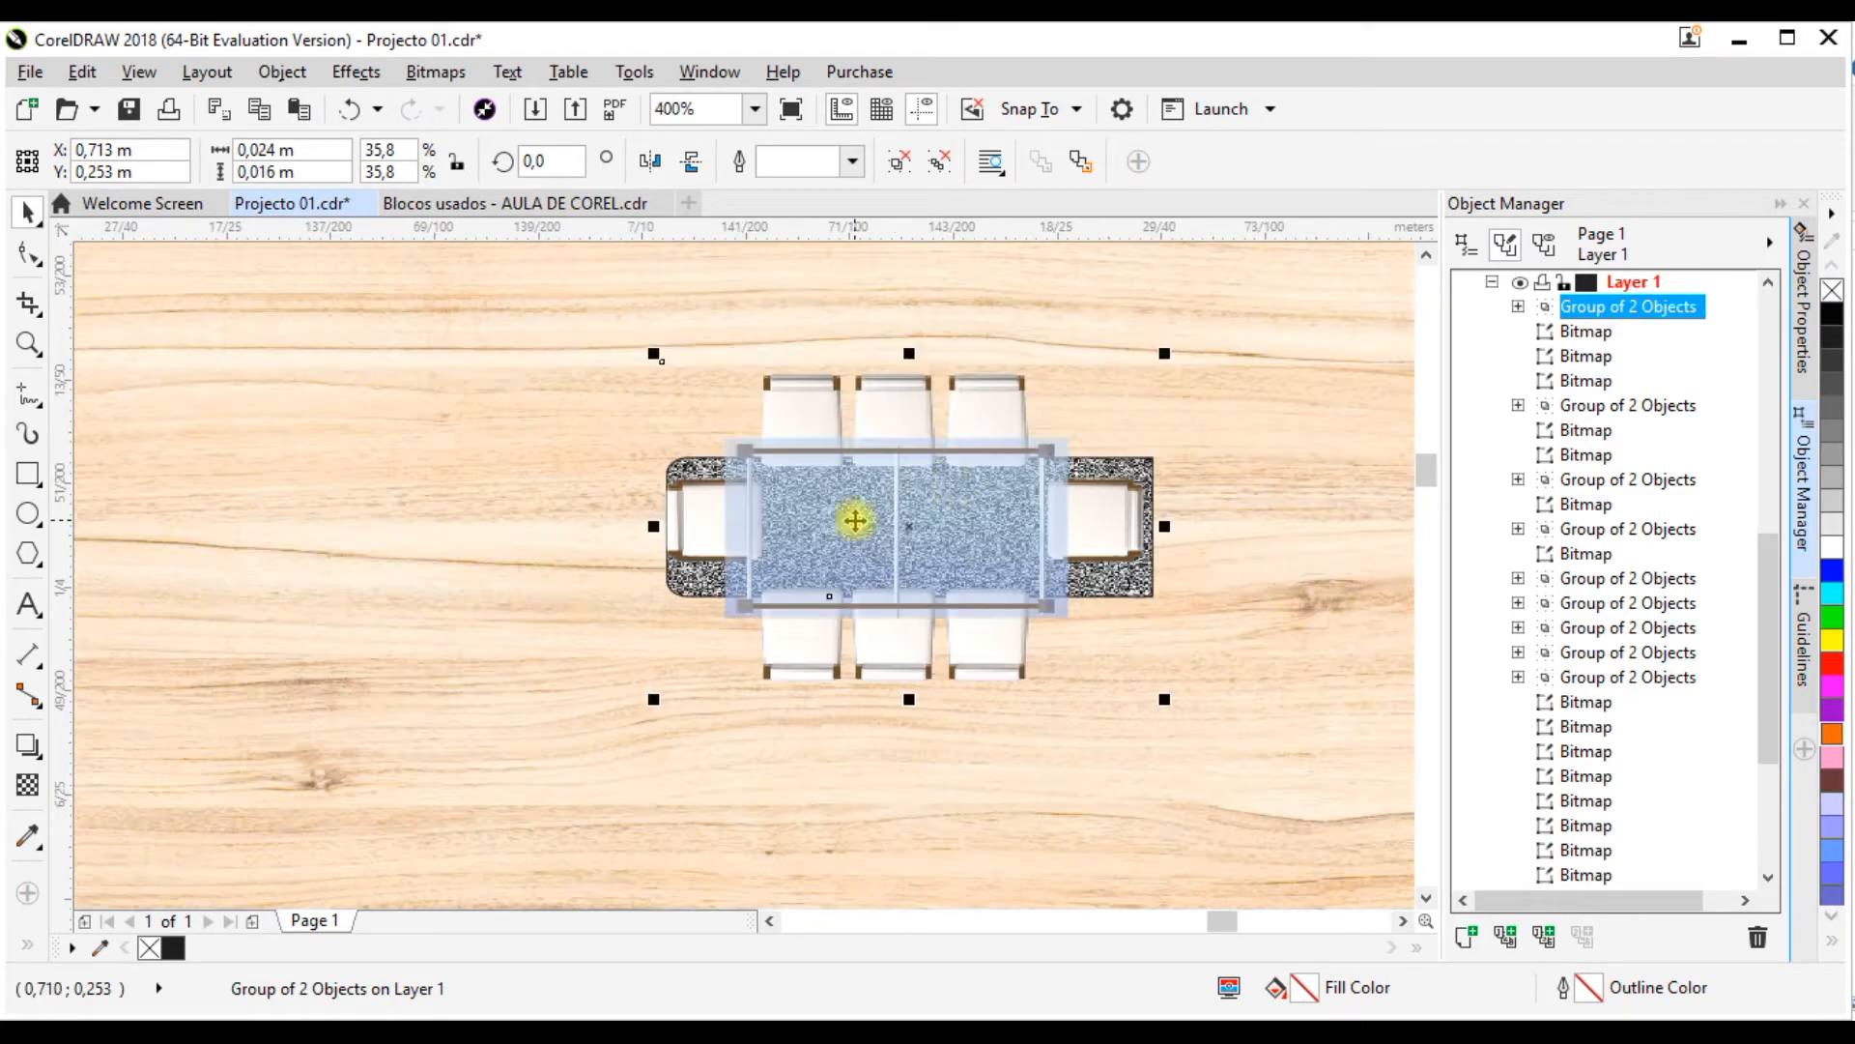
scroll(955, 490, down, 2)
key(ctrl+z)
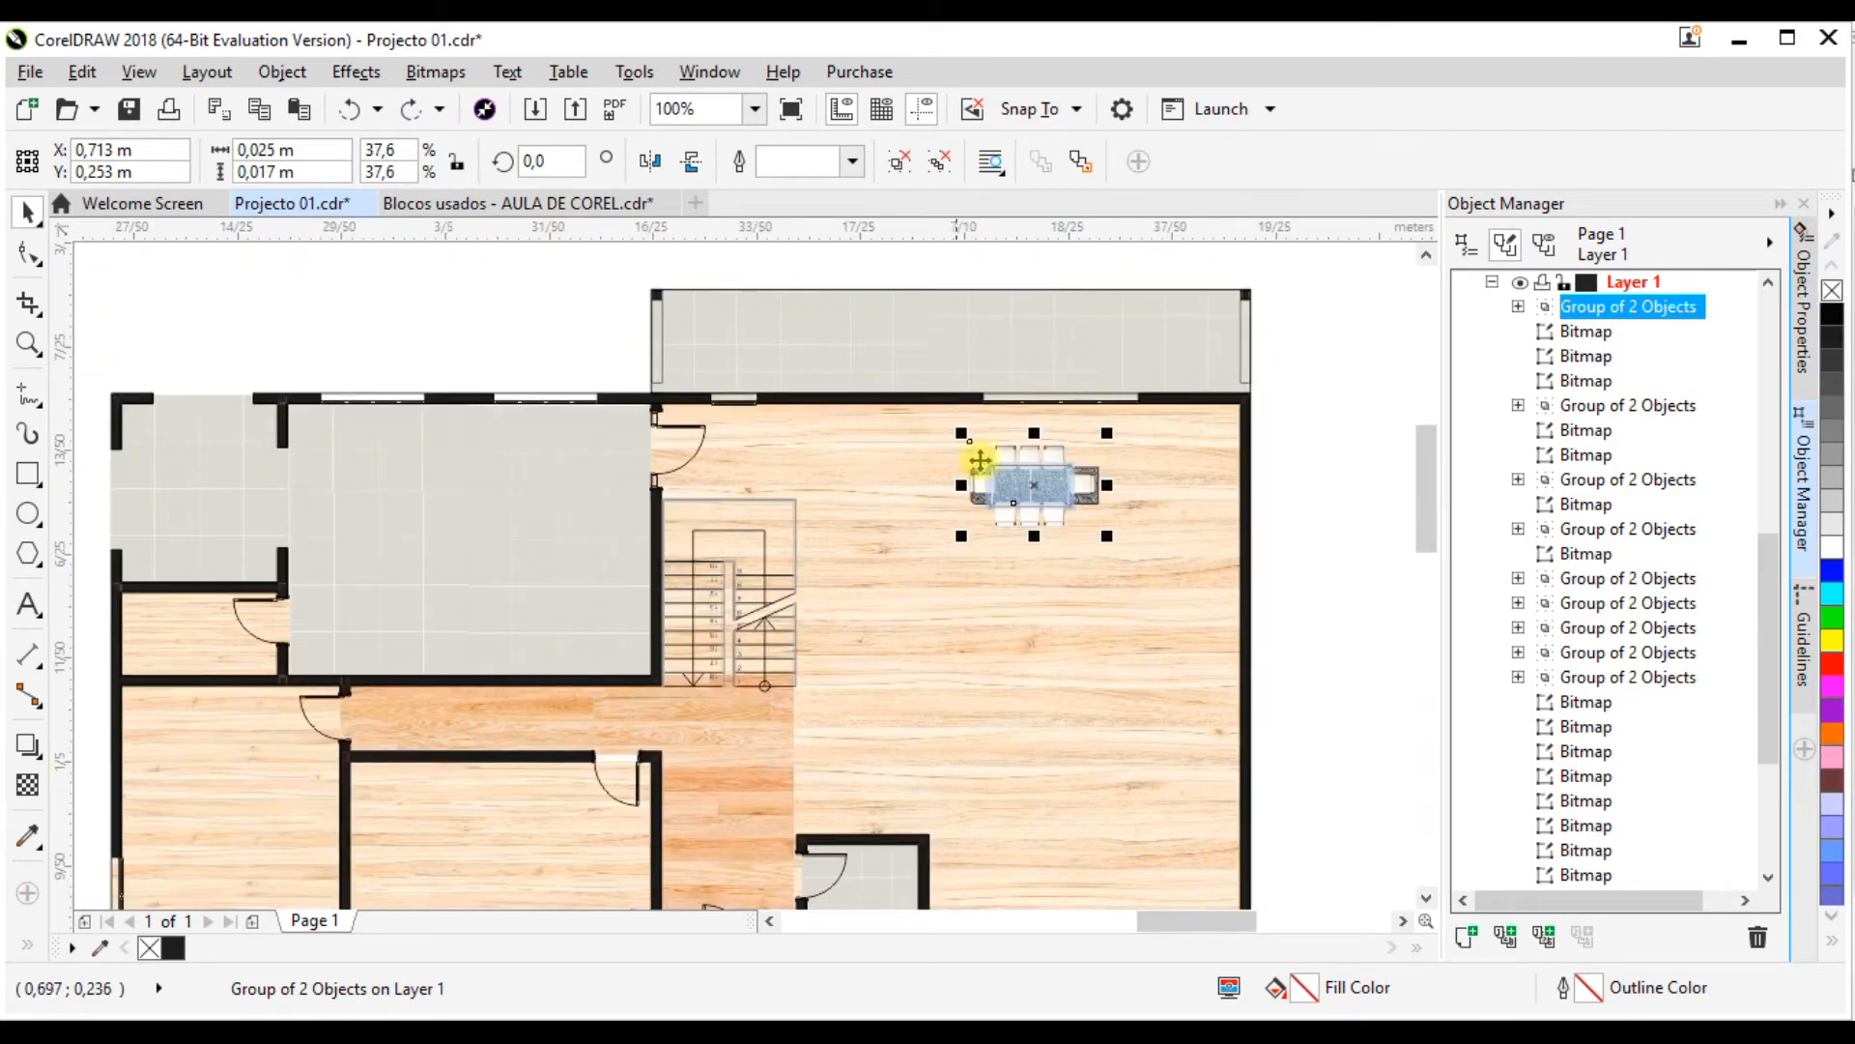
Step: Resize the dining set proportionally to about 34.3%, roughly 0.023 by 0.015 m, and check its proportion against the floor plan
scroll(1069, 468, up, 4)
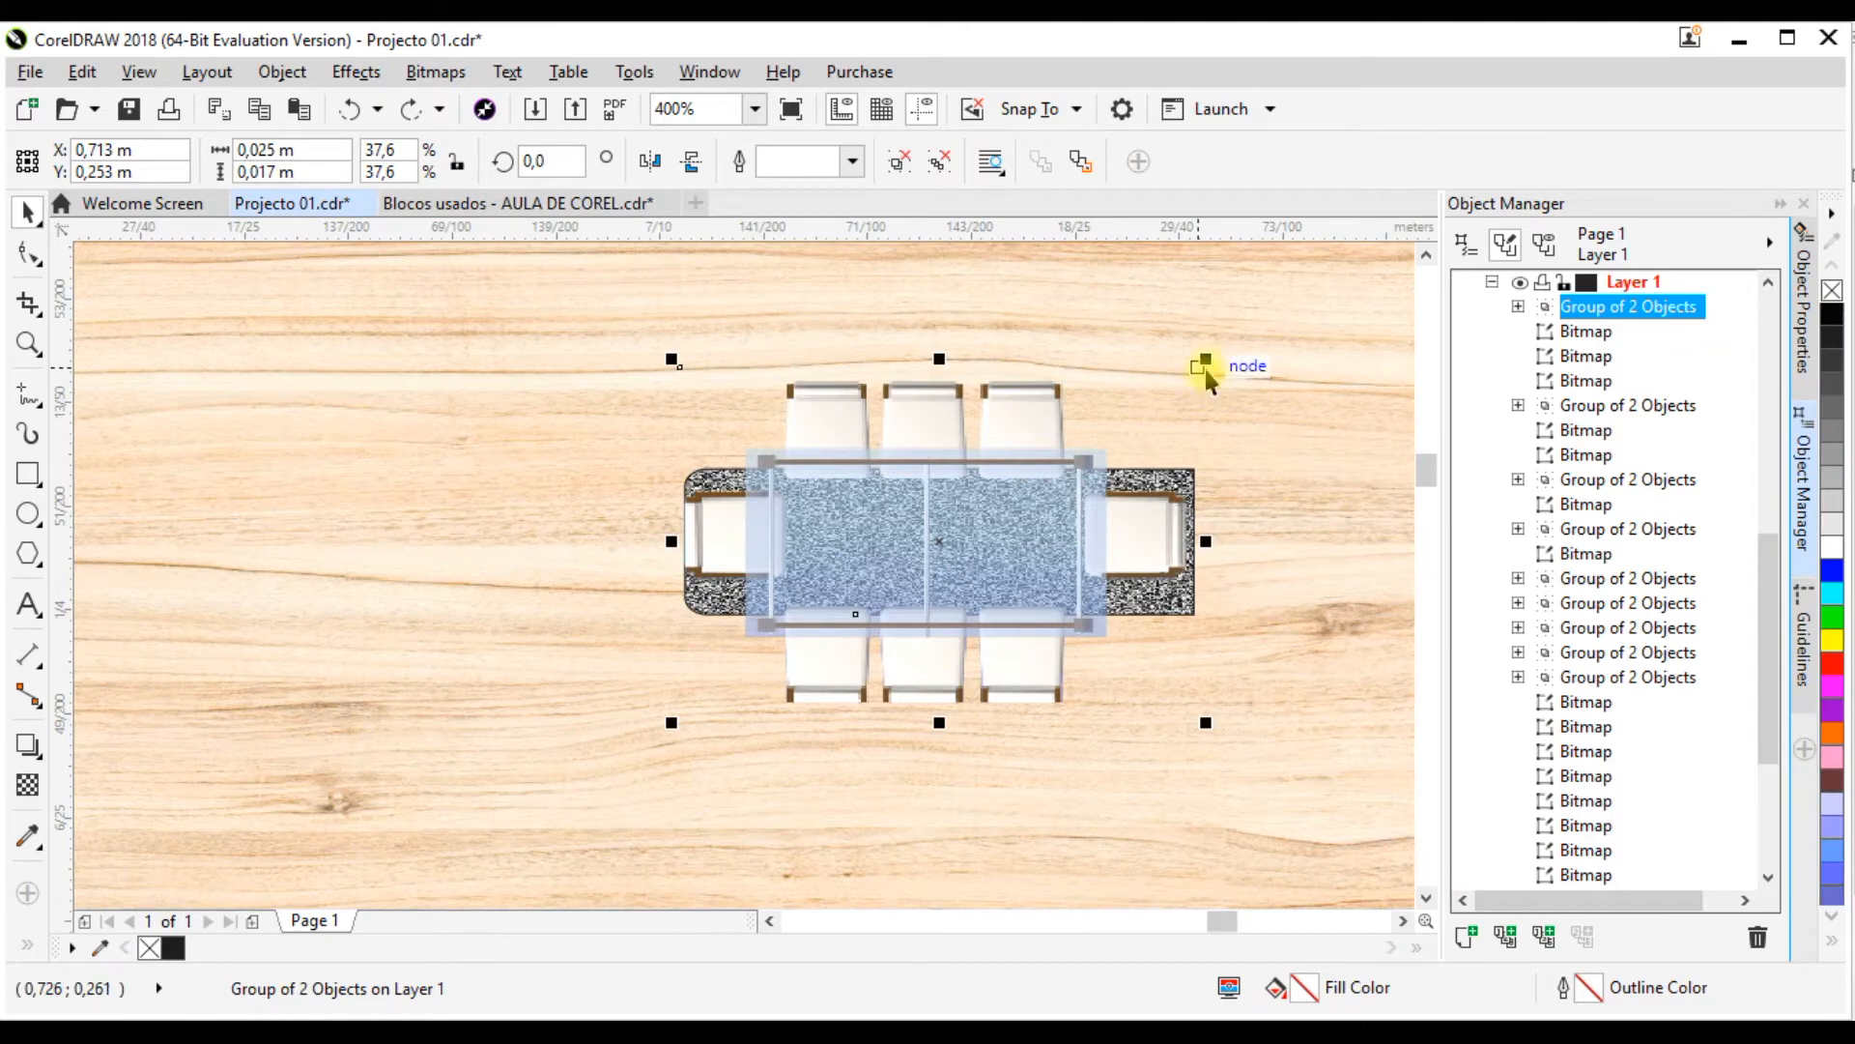
drag(1208, 359, 1060, 459)
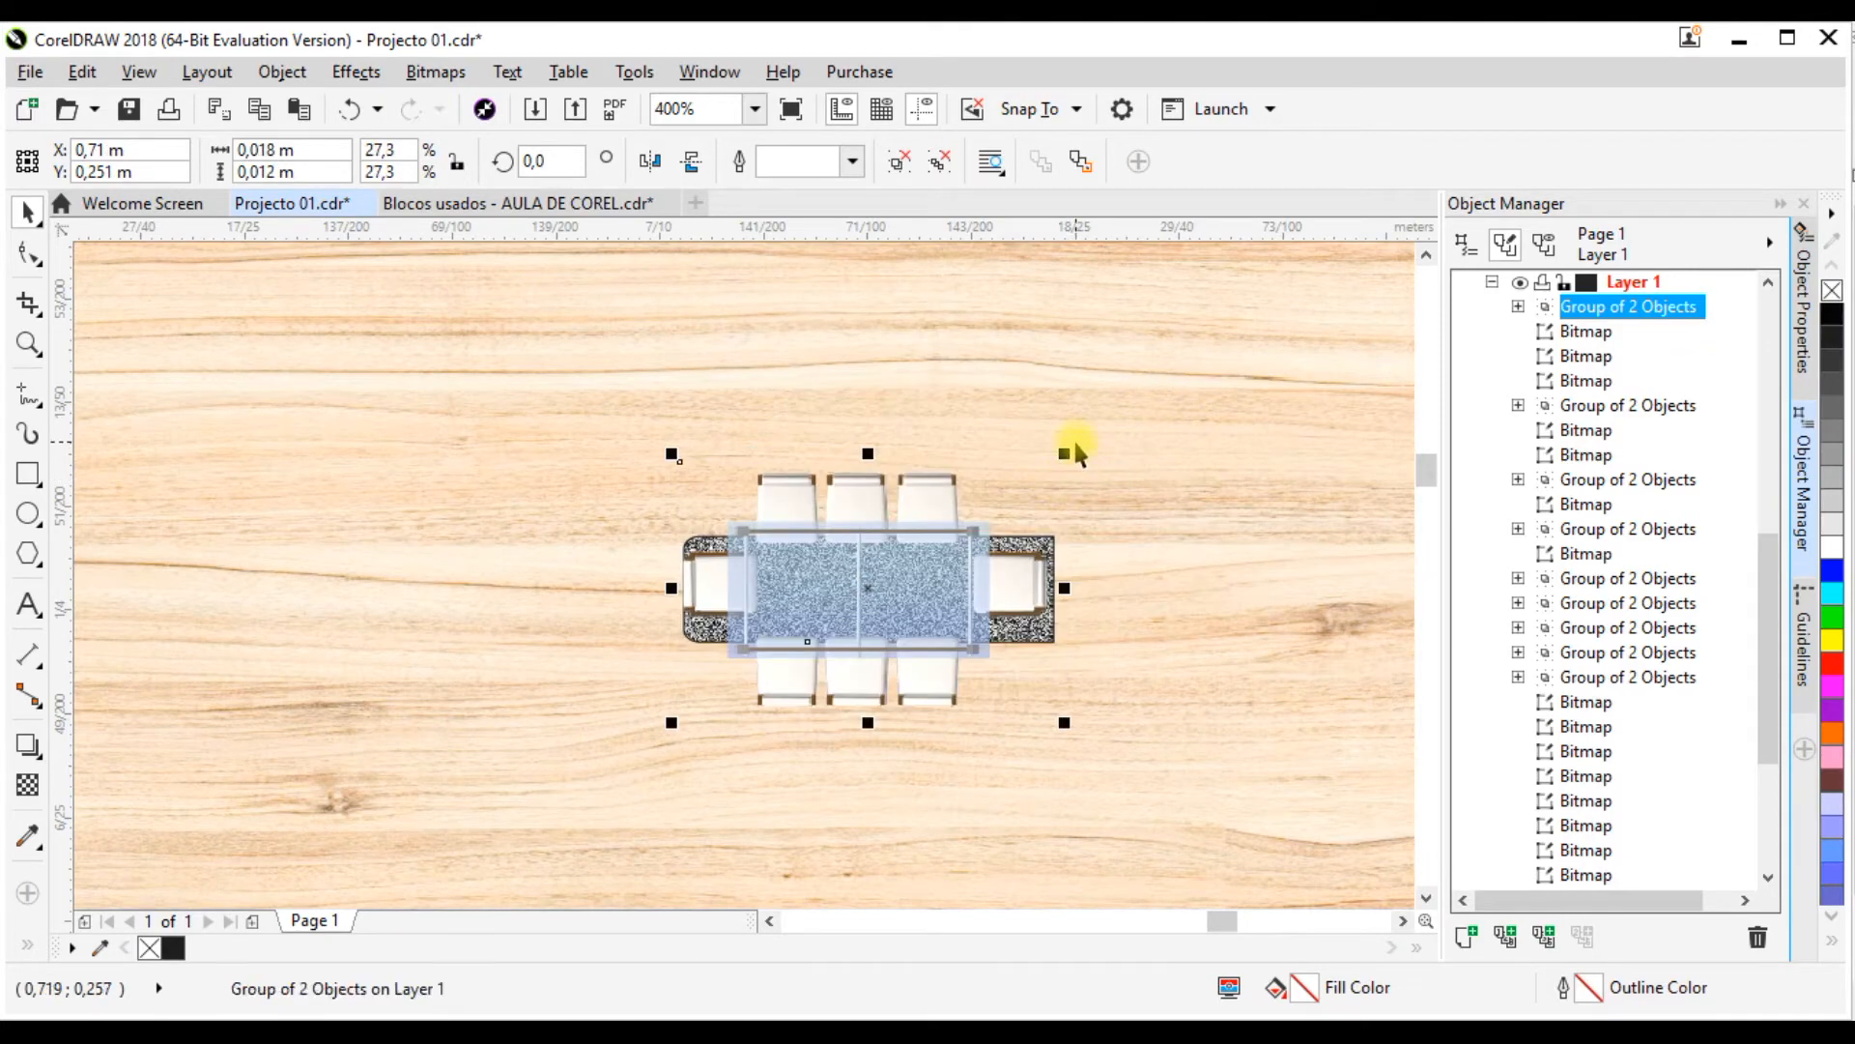
mouse_move(1119, 406)
mouse_down()
mouse_move(1163, 368)
mouse_move(1145, 387)
mouse_up()
scroll(903, 462, down, 4)
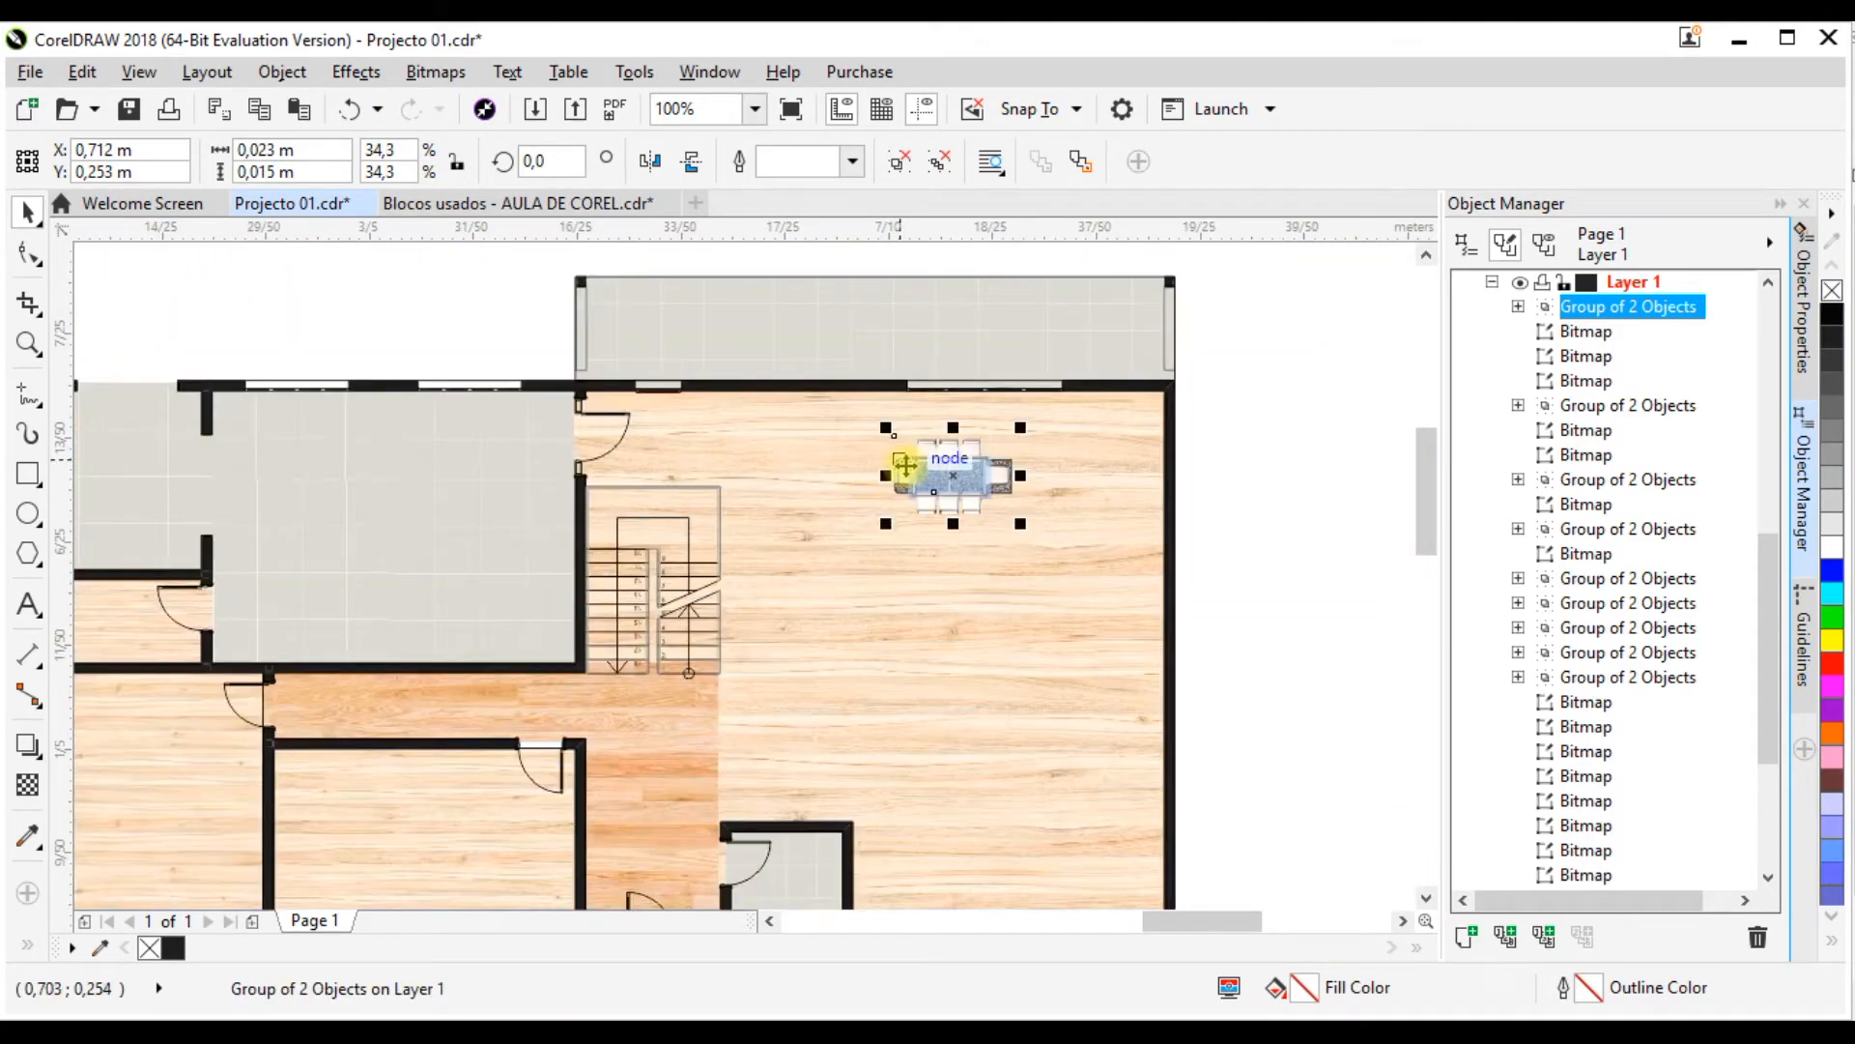
scroll(926, 469, up, 1)
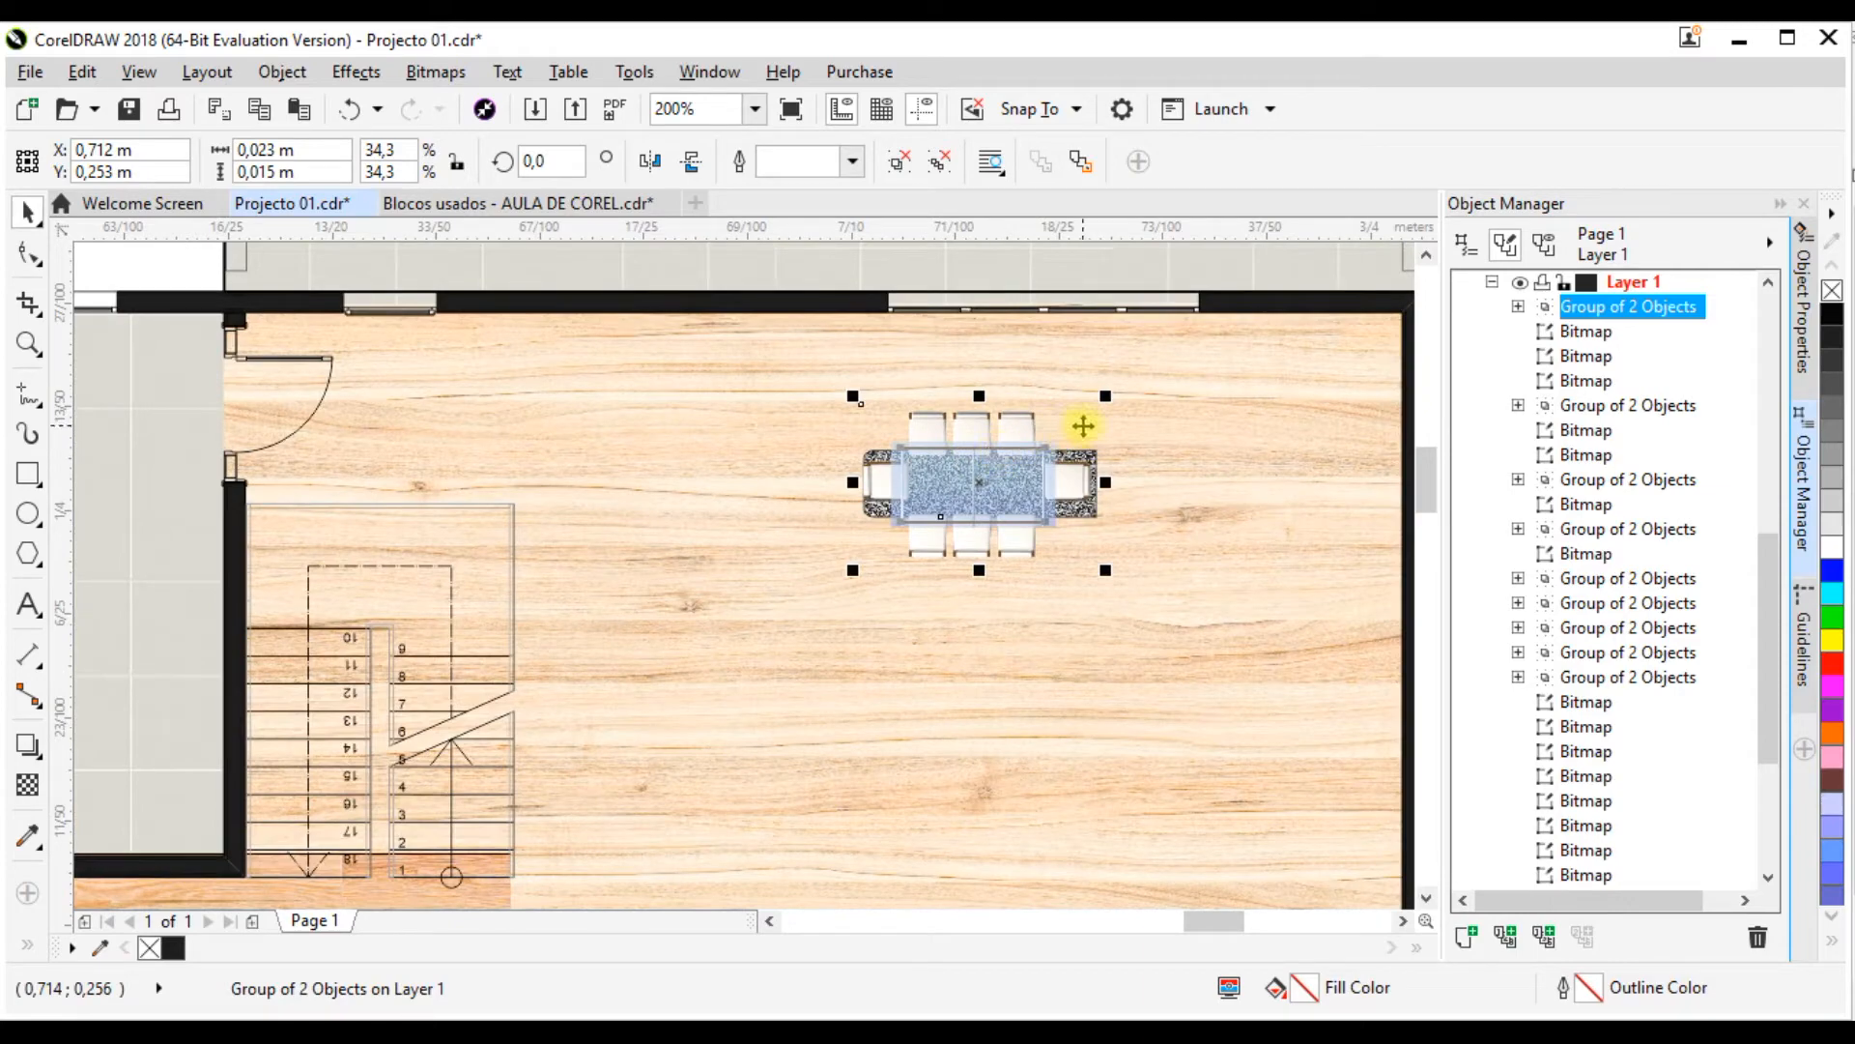
scroll(1048, 359, down, 2)
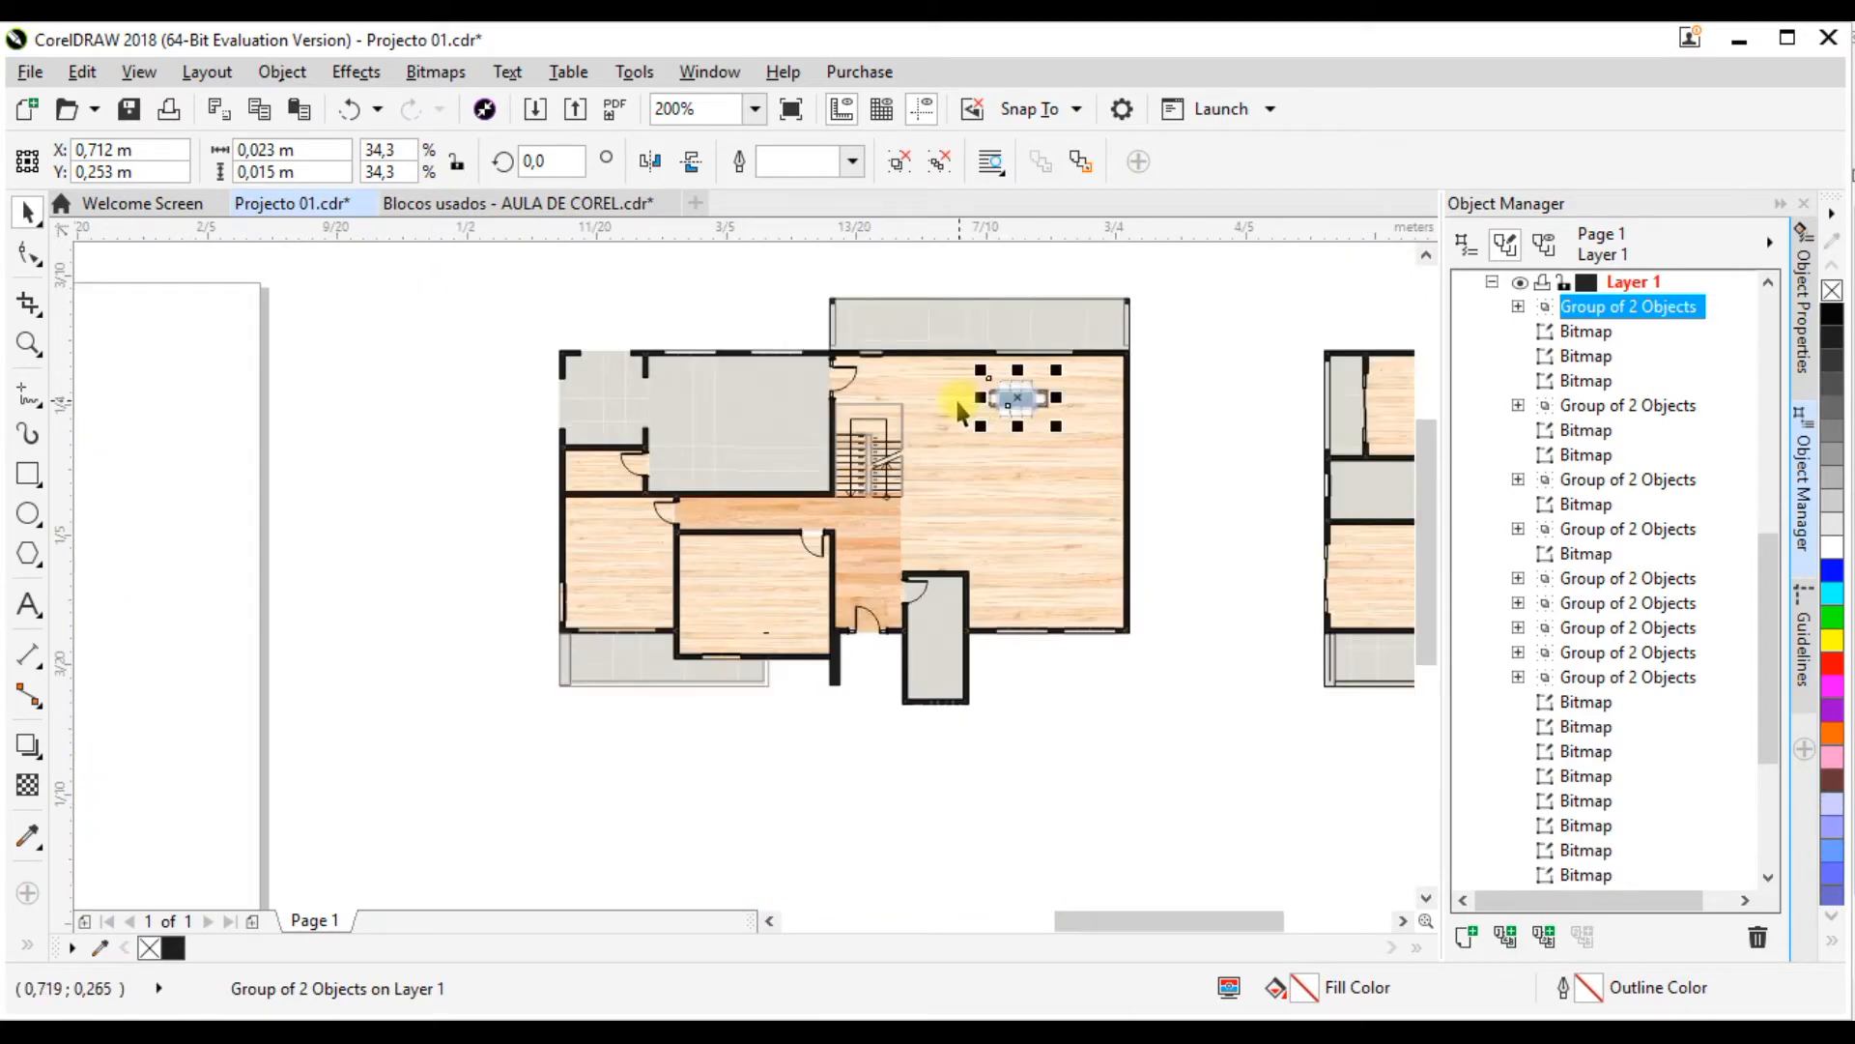
Step: Check the dining set's size and placement in the ground-floor reference PDF in Foxit Reader, and return to Projecto 01.cdr in CorelDRAW
scroll(972, 398, up, 1)
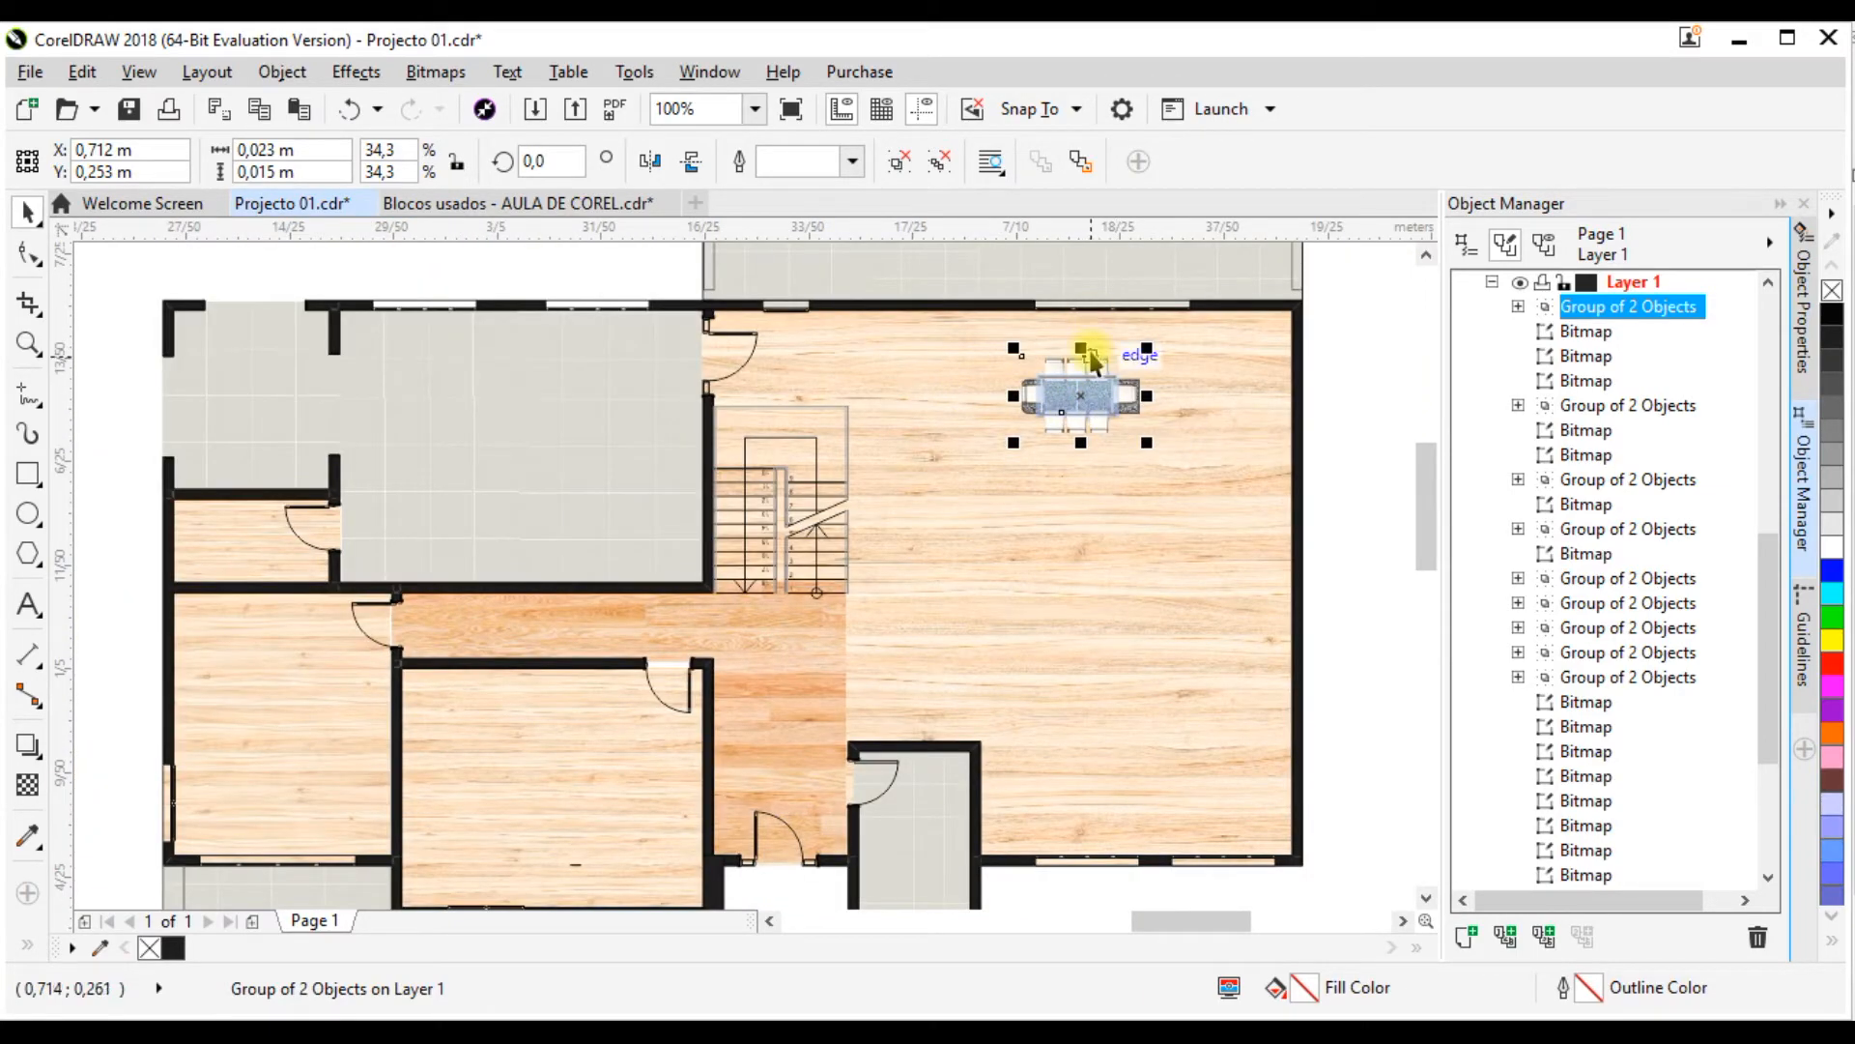
mouse_move(1332, 1028)
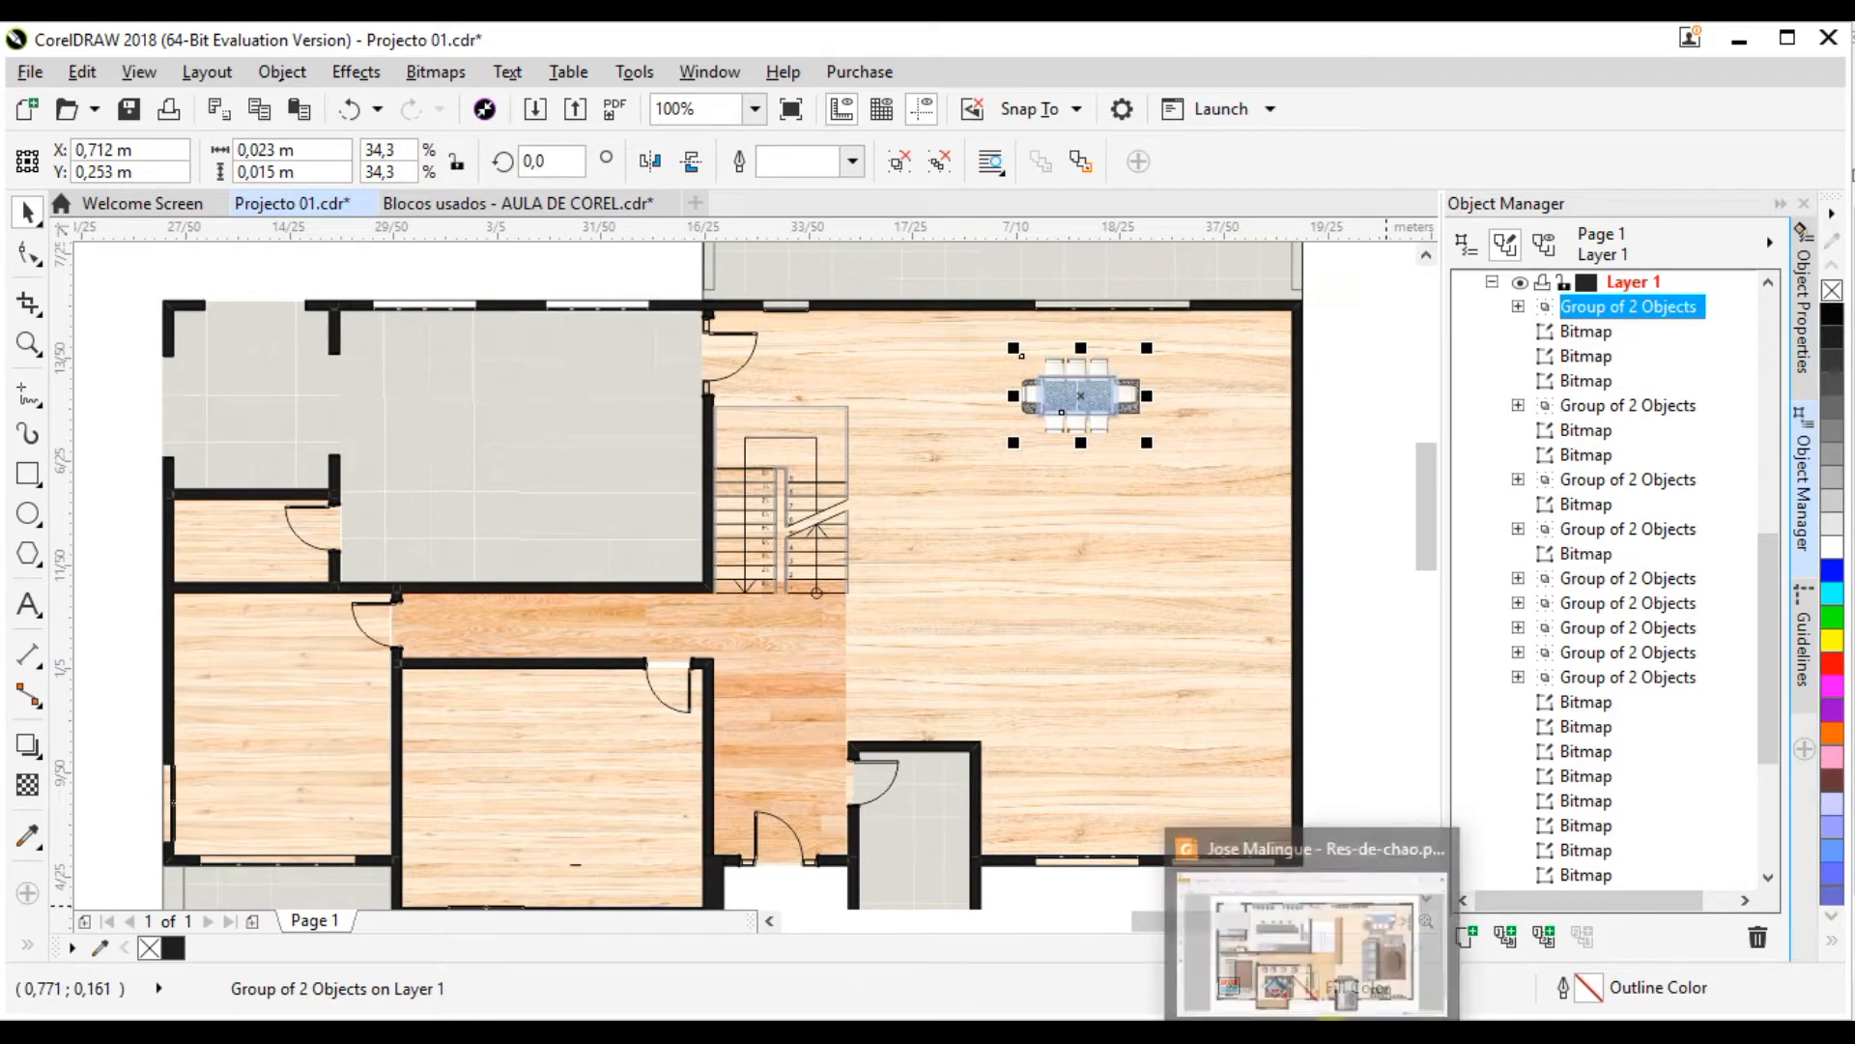
click(1324, 965)
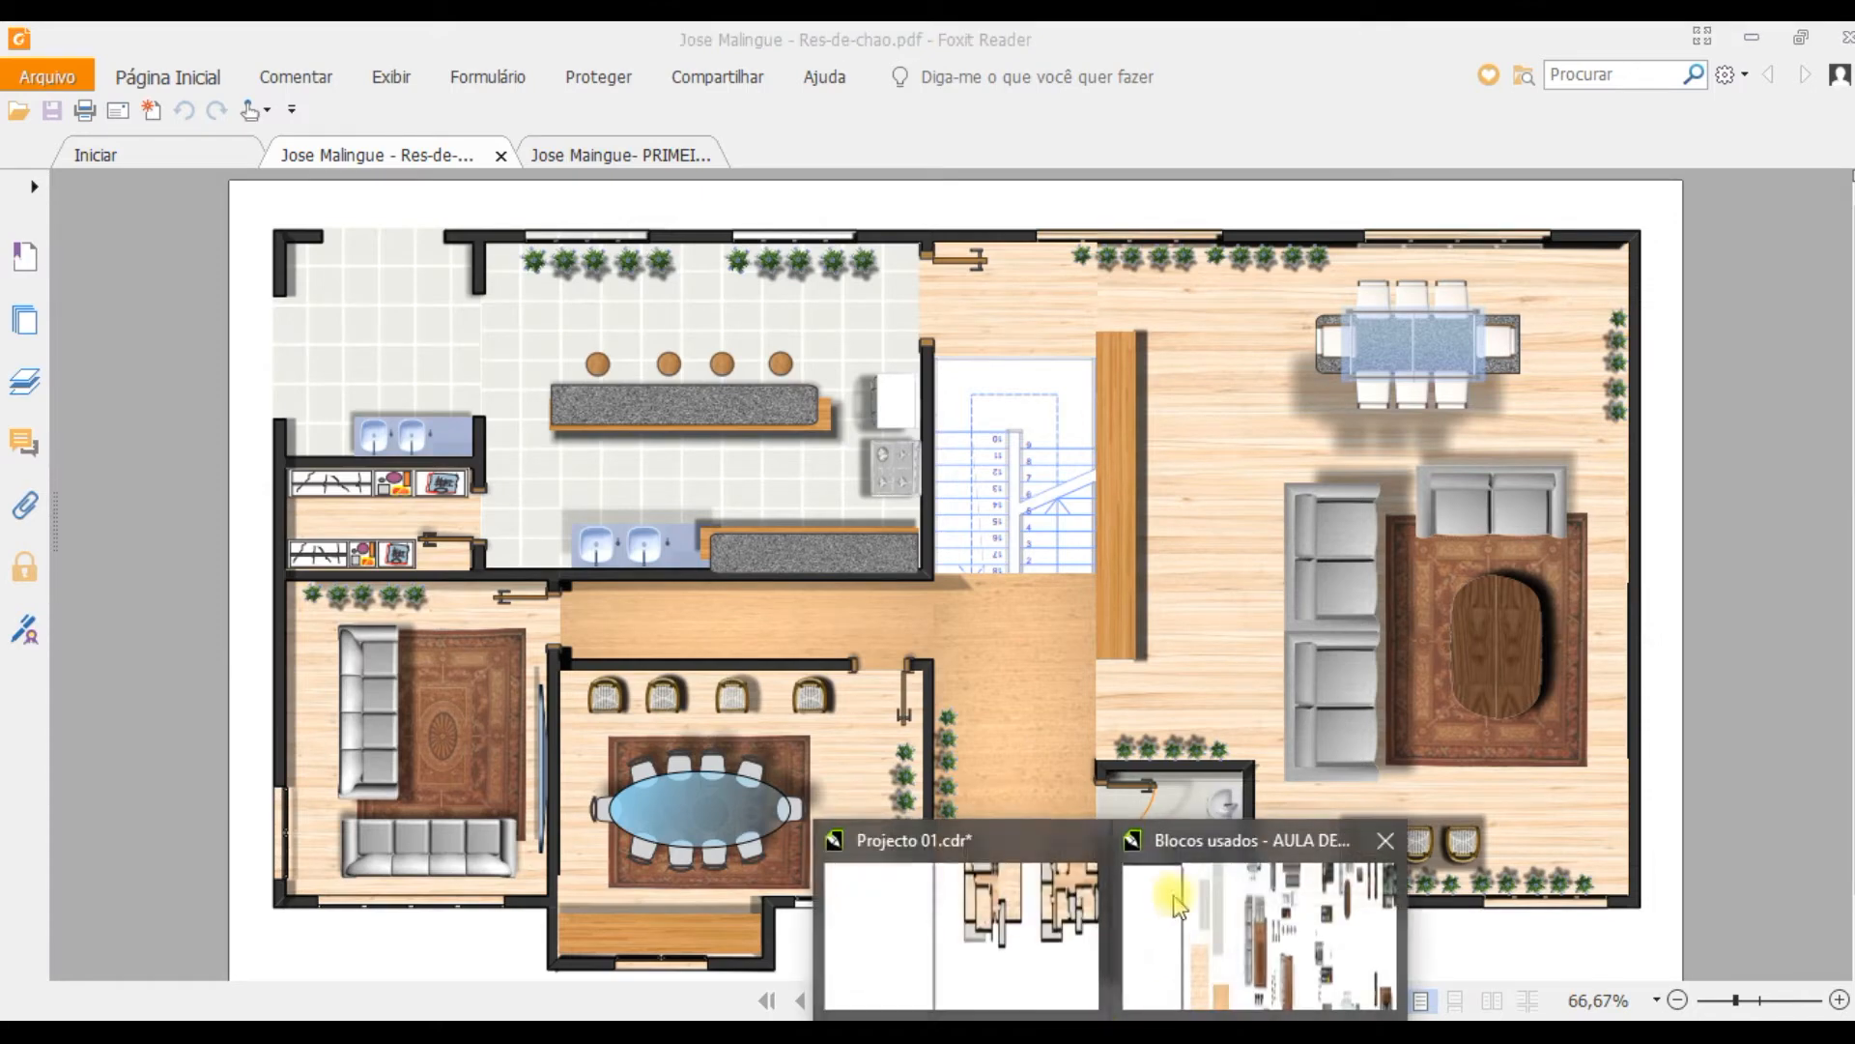
click(994, 904)
Step: Shift the dining set slightly in the large ground-floor room to about X 0.714 m, Y 0.252 m, and deselect it
scroll(1137, 378, down, 3)
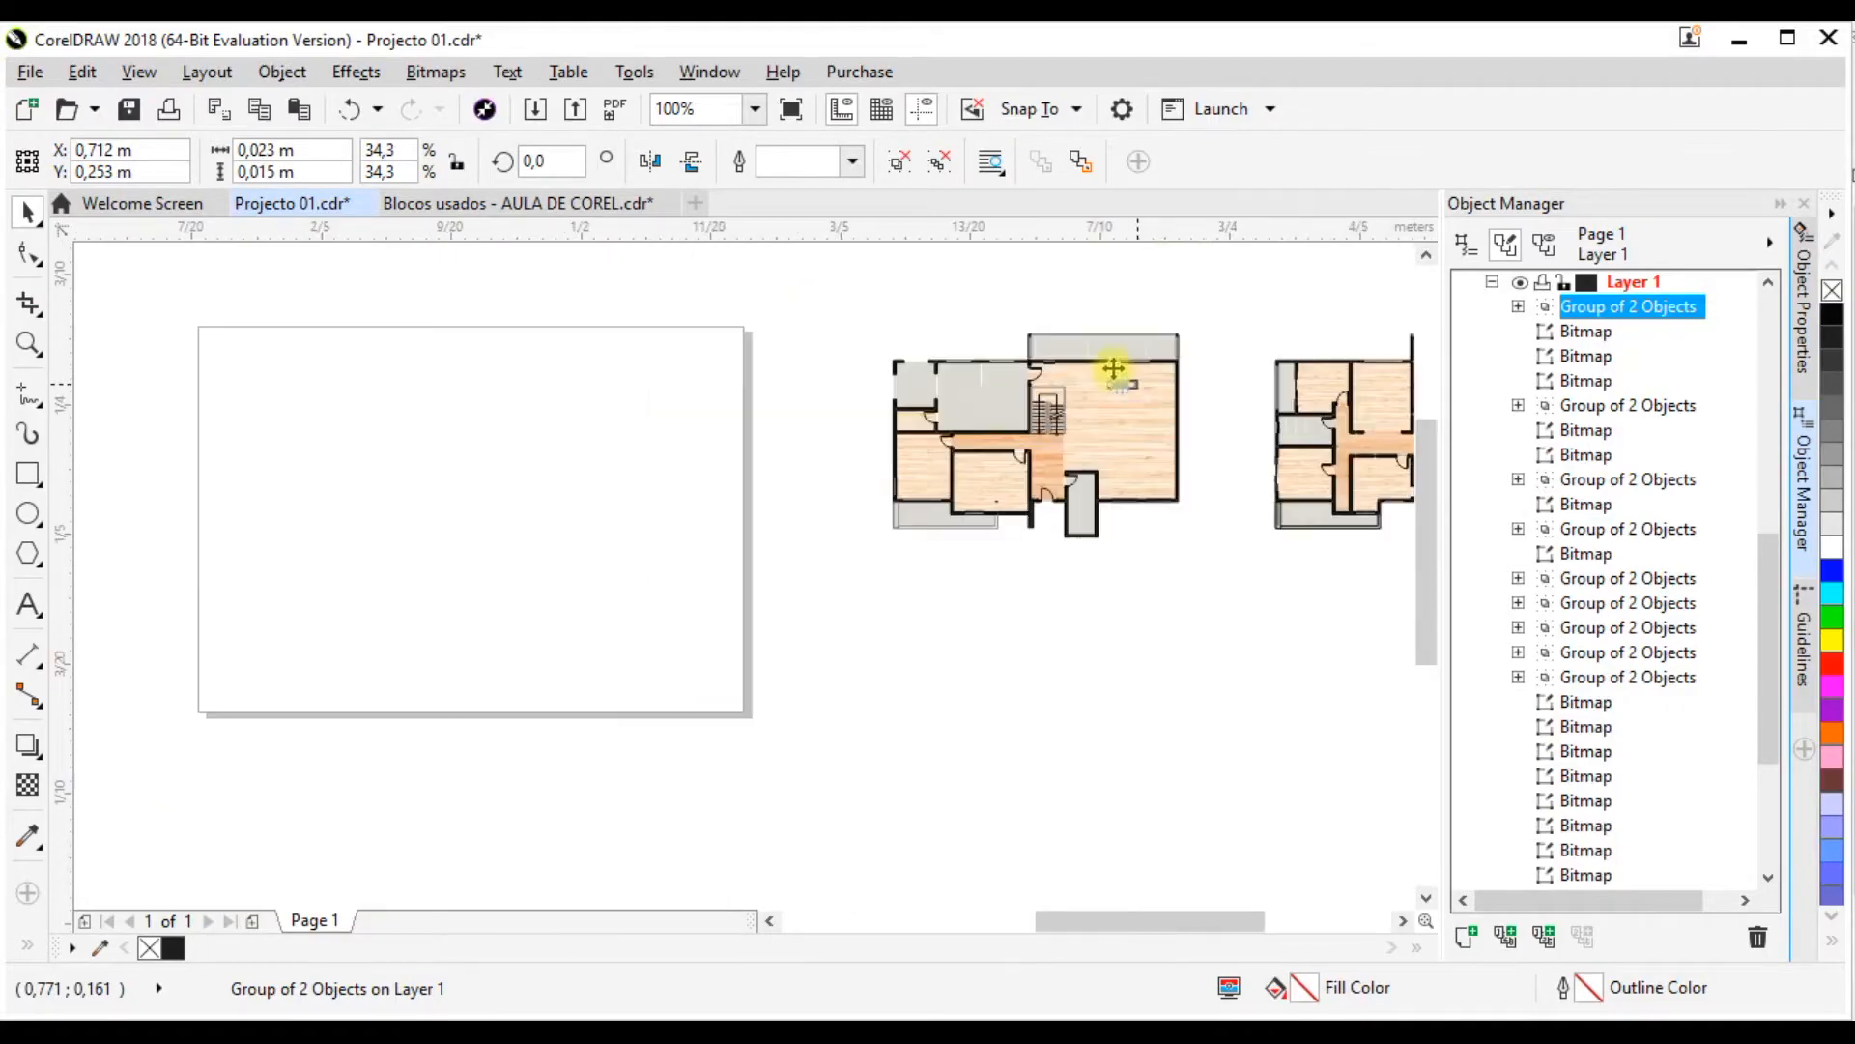
scroll(1110, 364, up, 3)
scroll(1225, 438, up, 2)
drag(1186, 496, 1192, 500)
scroll(1057, 497, down, 5)
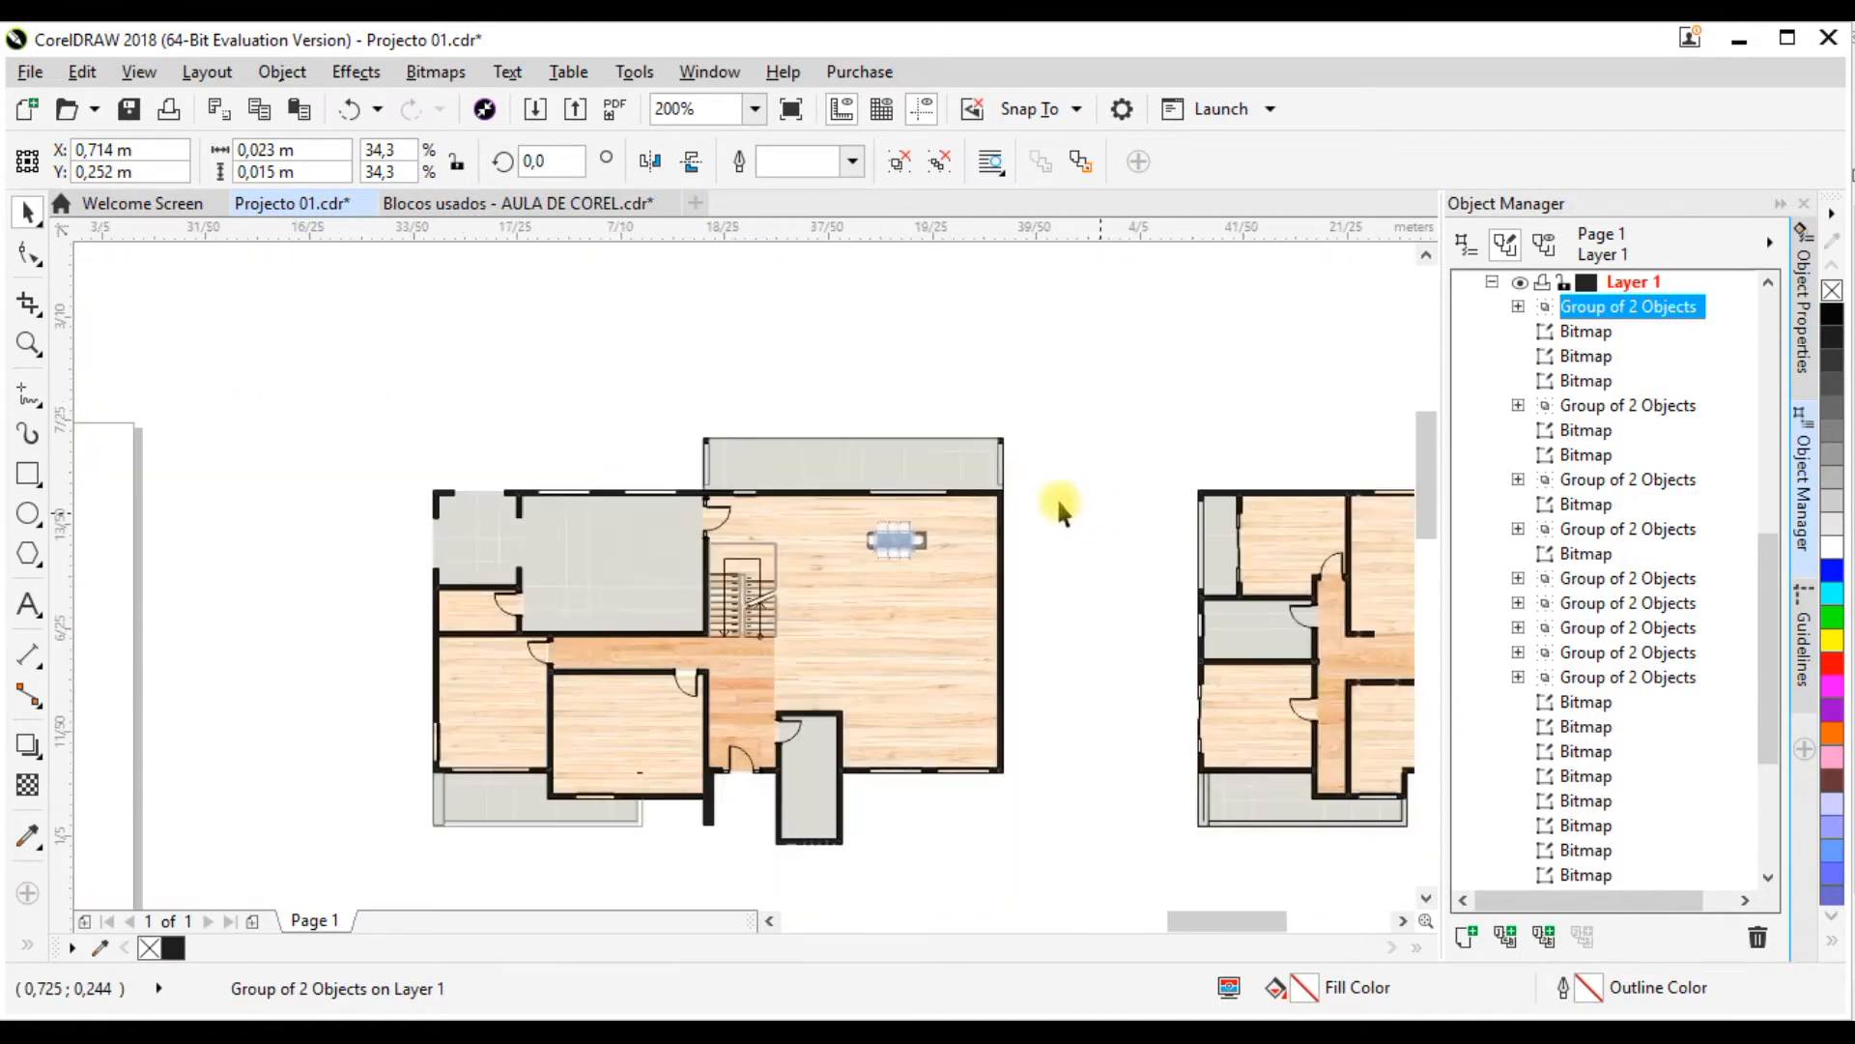
scroll(882, 513, up, 3)
scroll(802, 480, down, 2)
scroll(802, 481, down, 2)
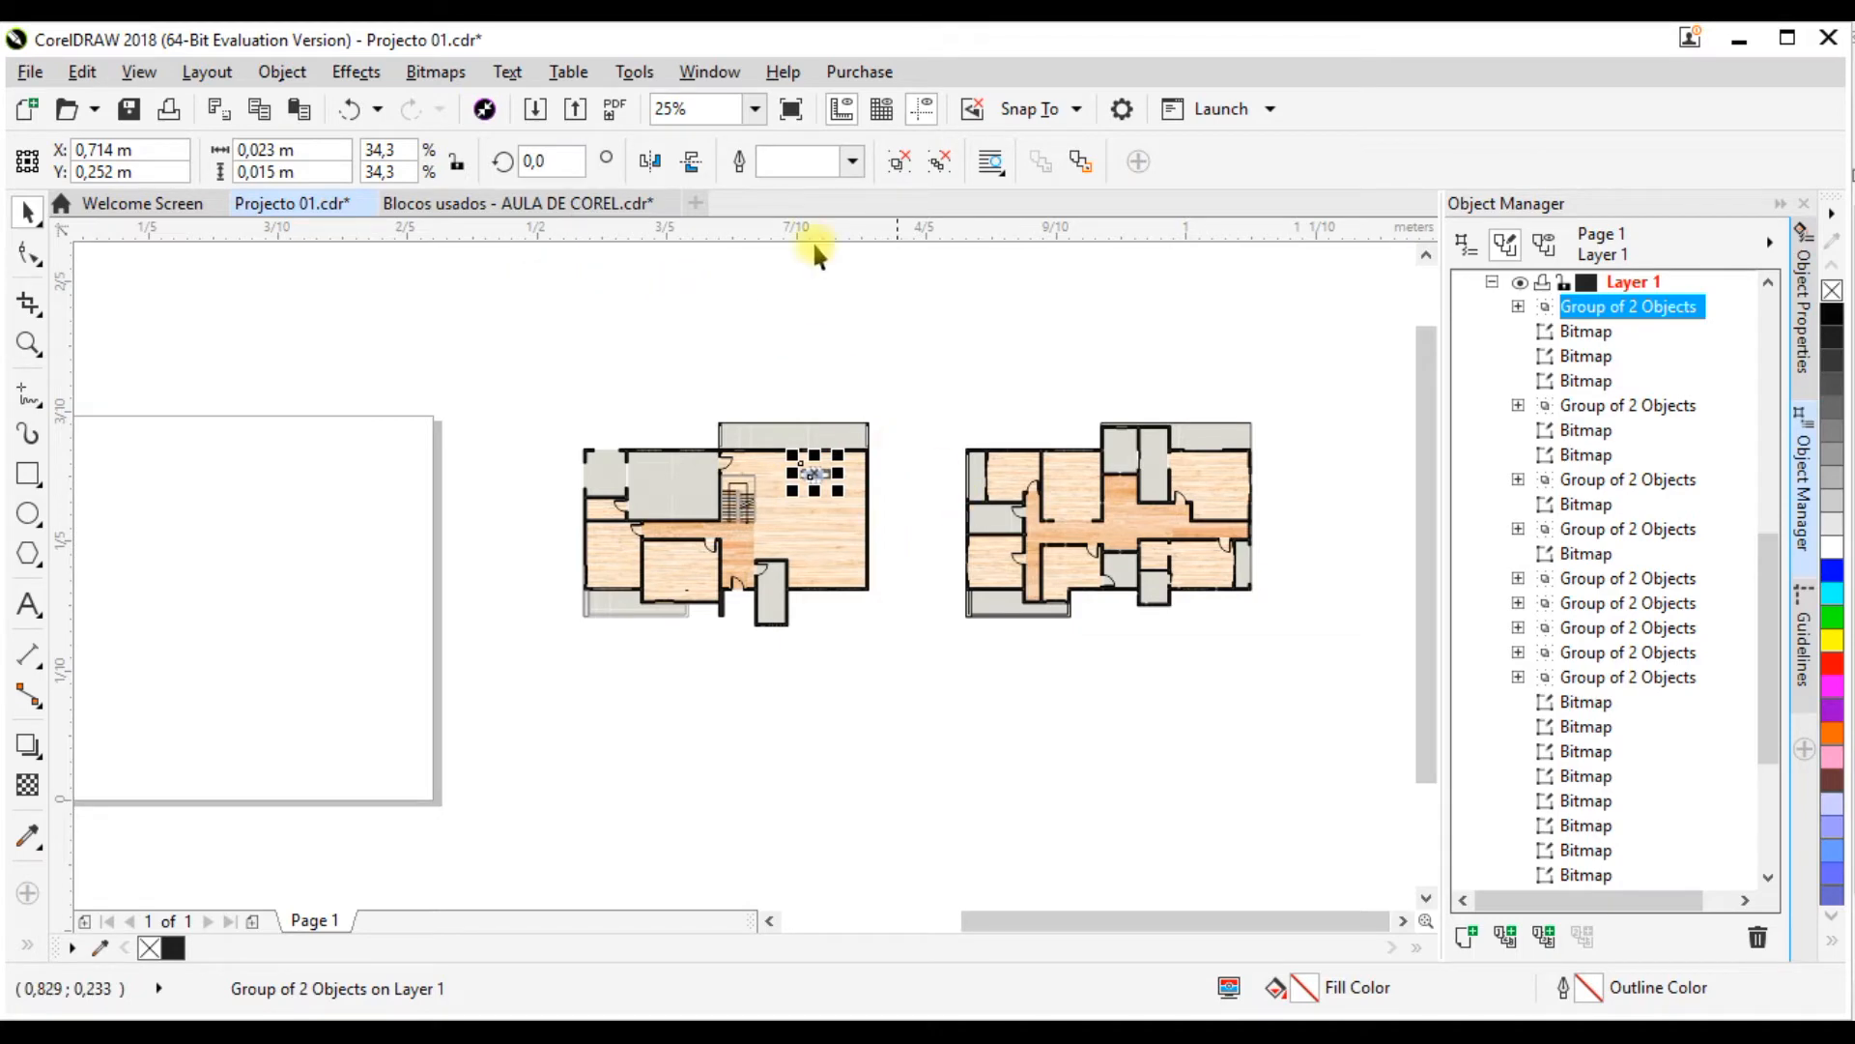
click(869, 352)
Step: In Blocos usados - AULA DE COREL.cdr, group all RÉS DE-CHÃO and PRIMEIRO ANDAR blocks with their titles and move the group away from the textures
click(486, 200)
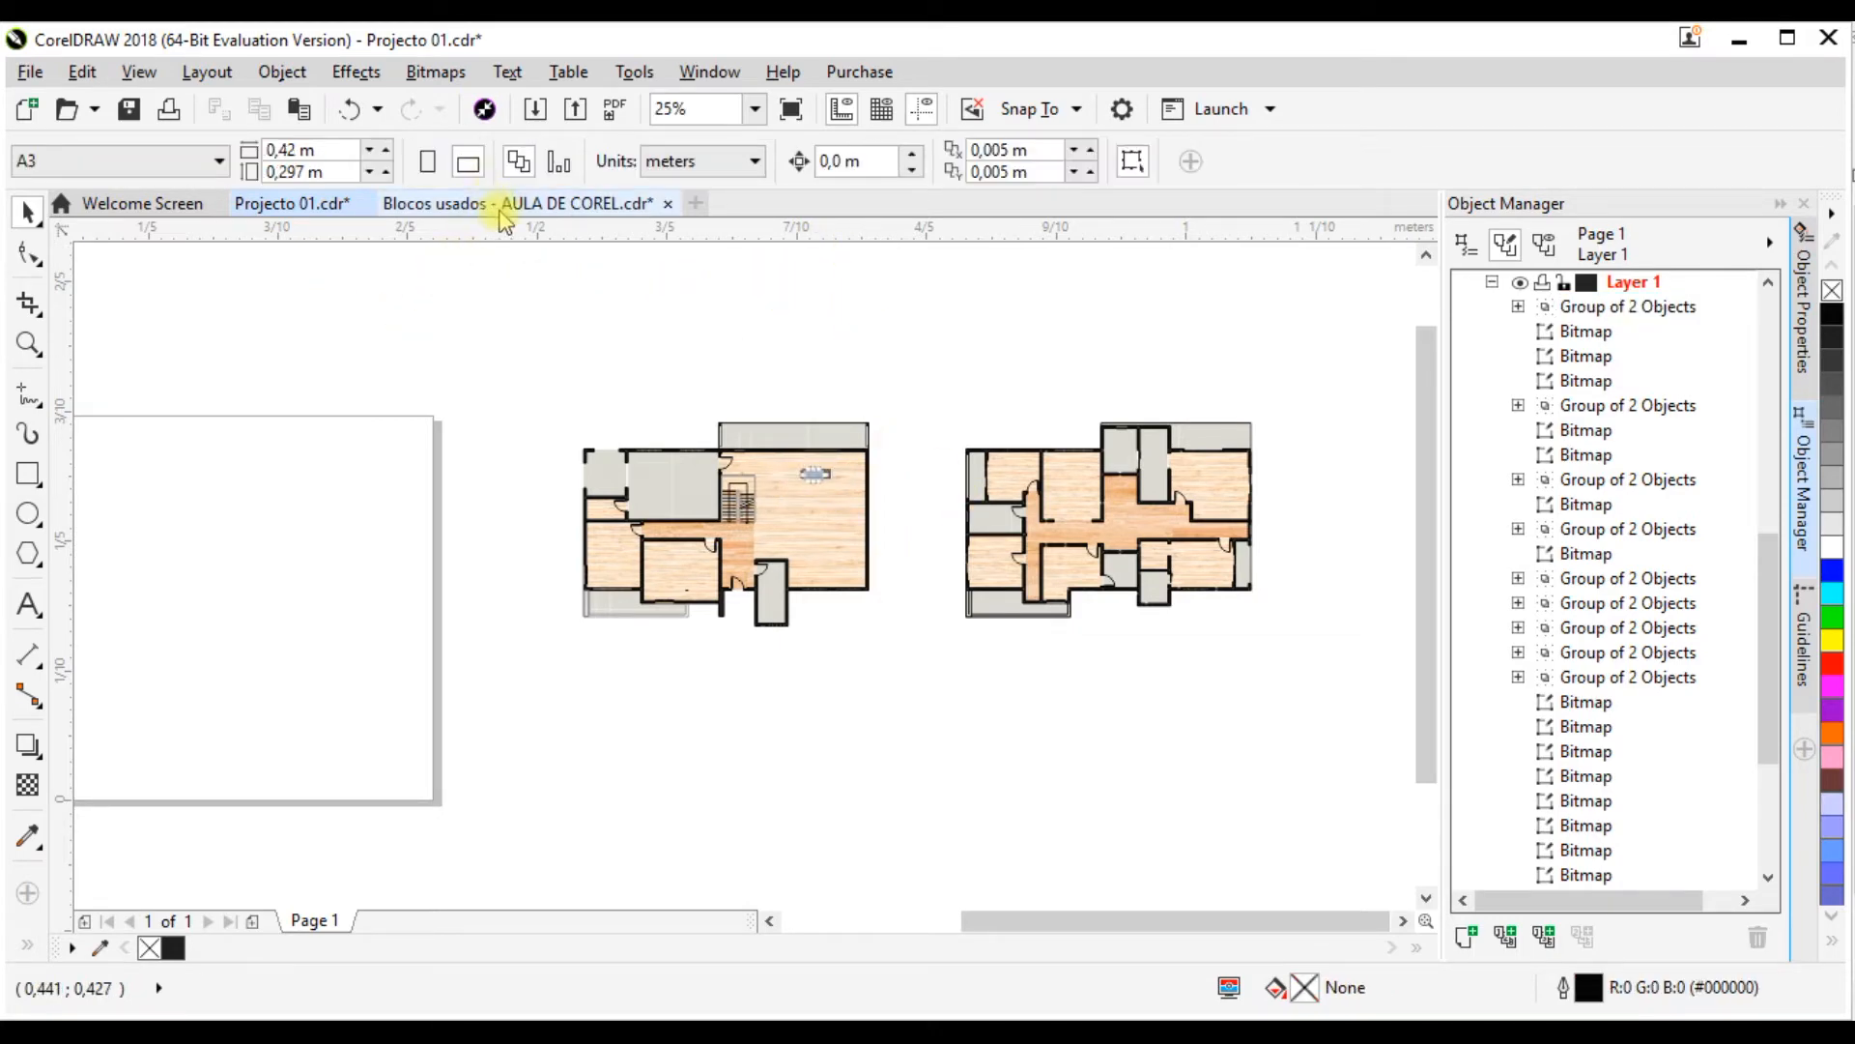
scroll(541, 464, up, 4)
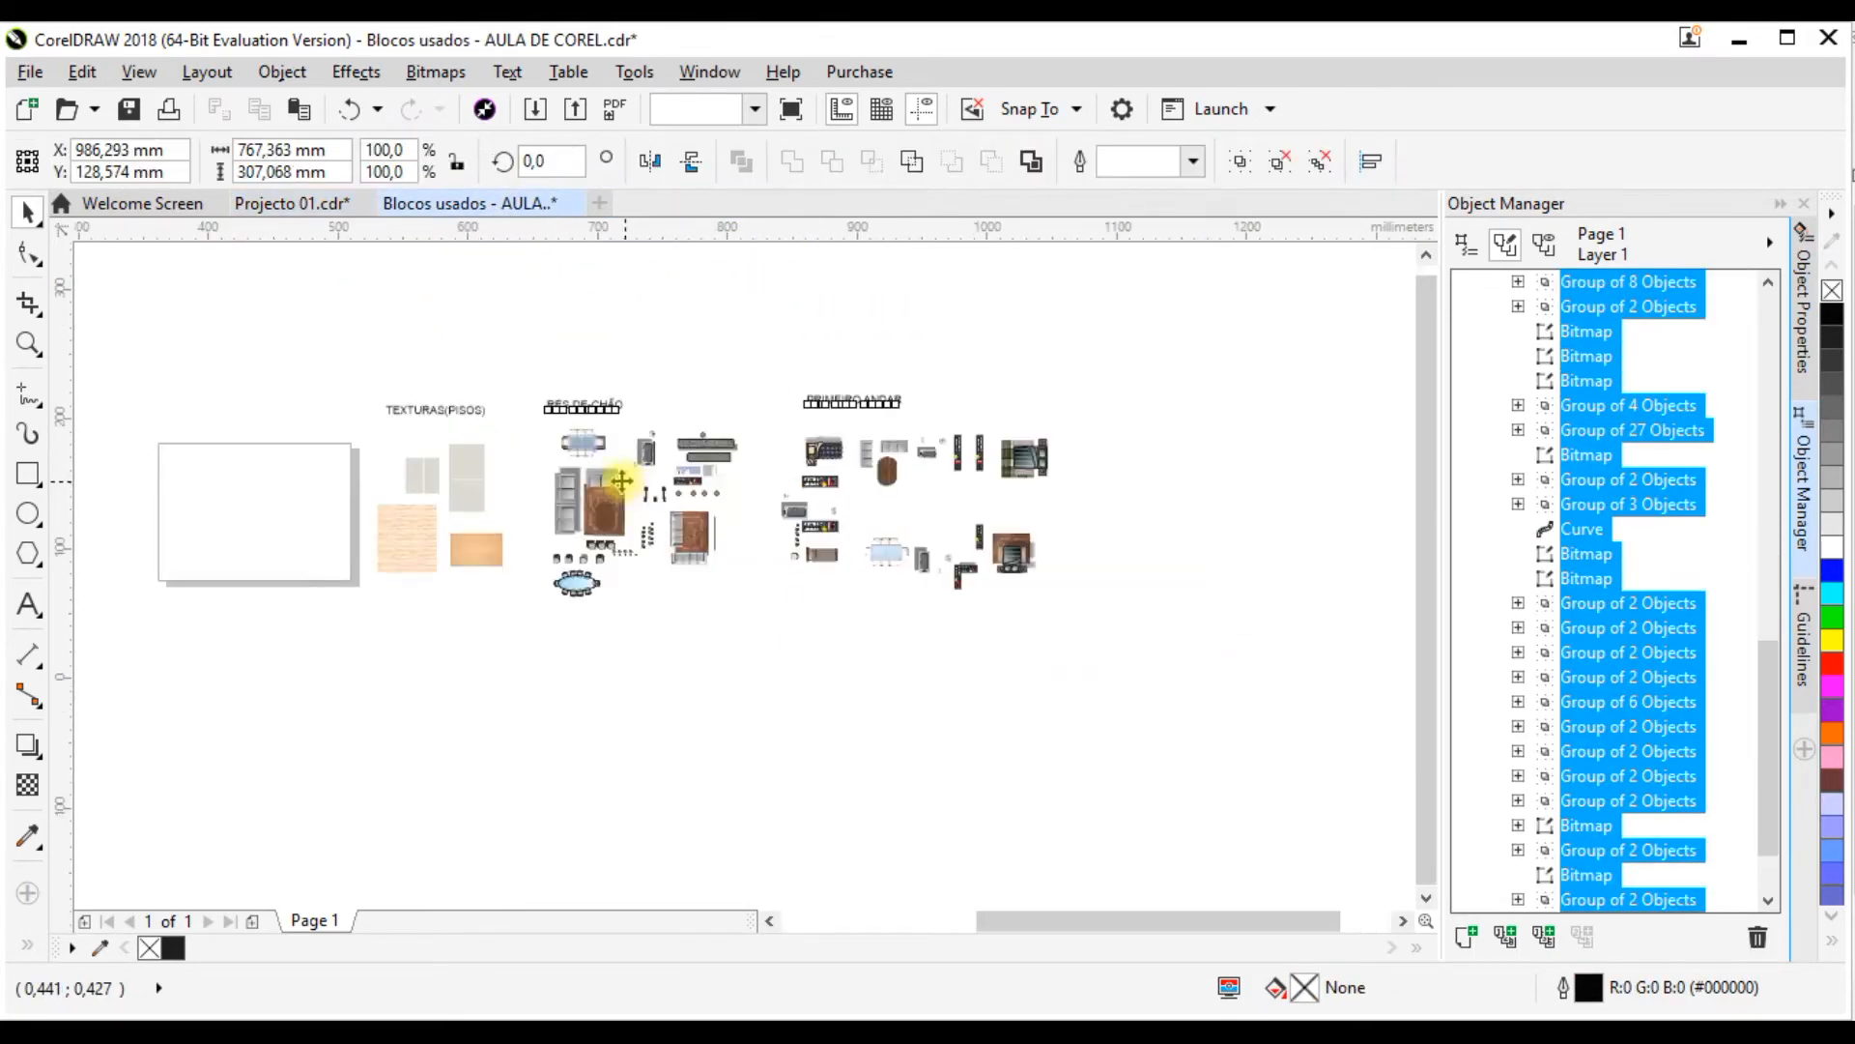
key(Escape)
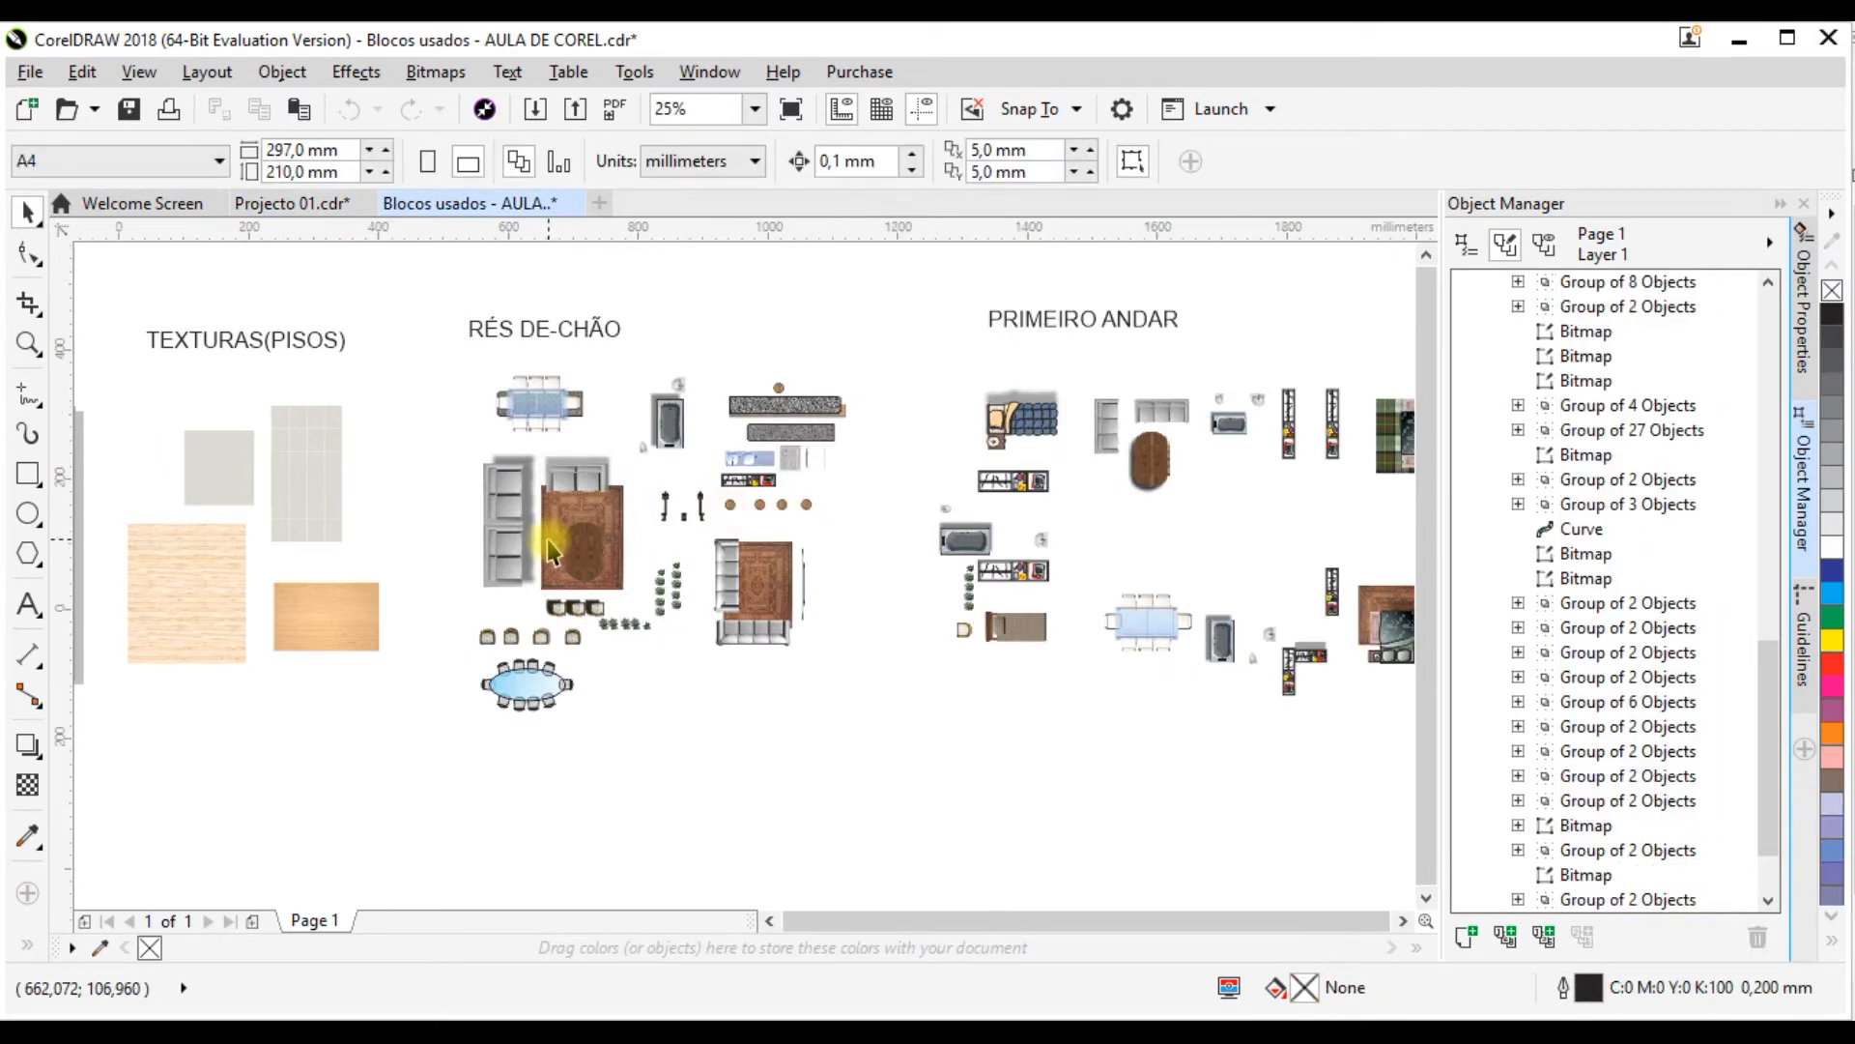
scroll(565, 531, down, 2)
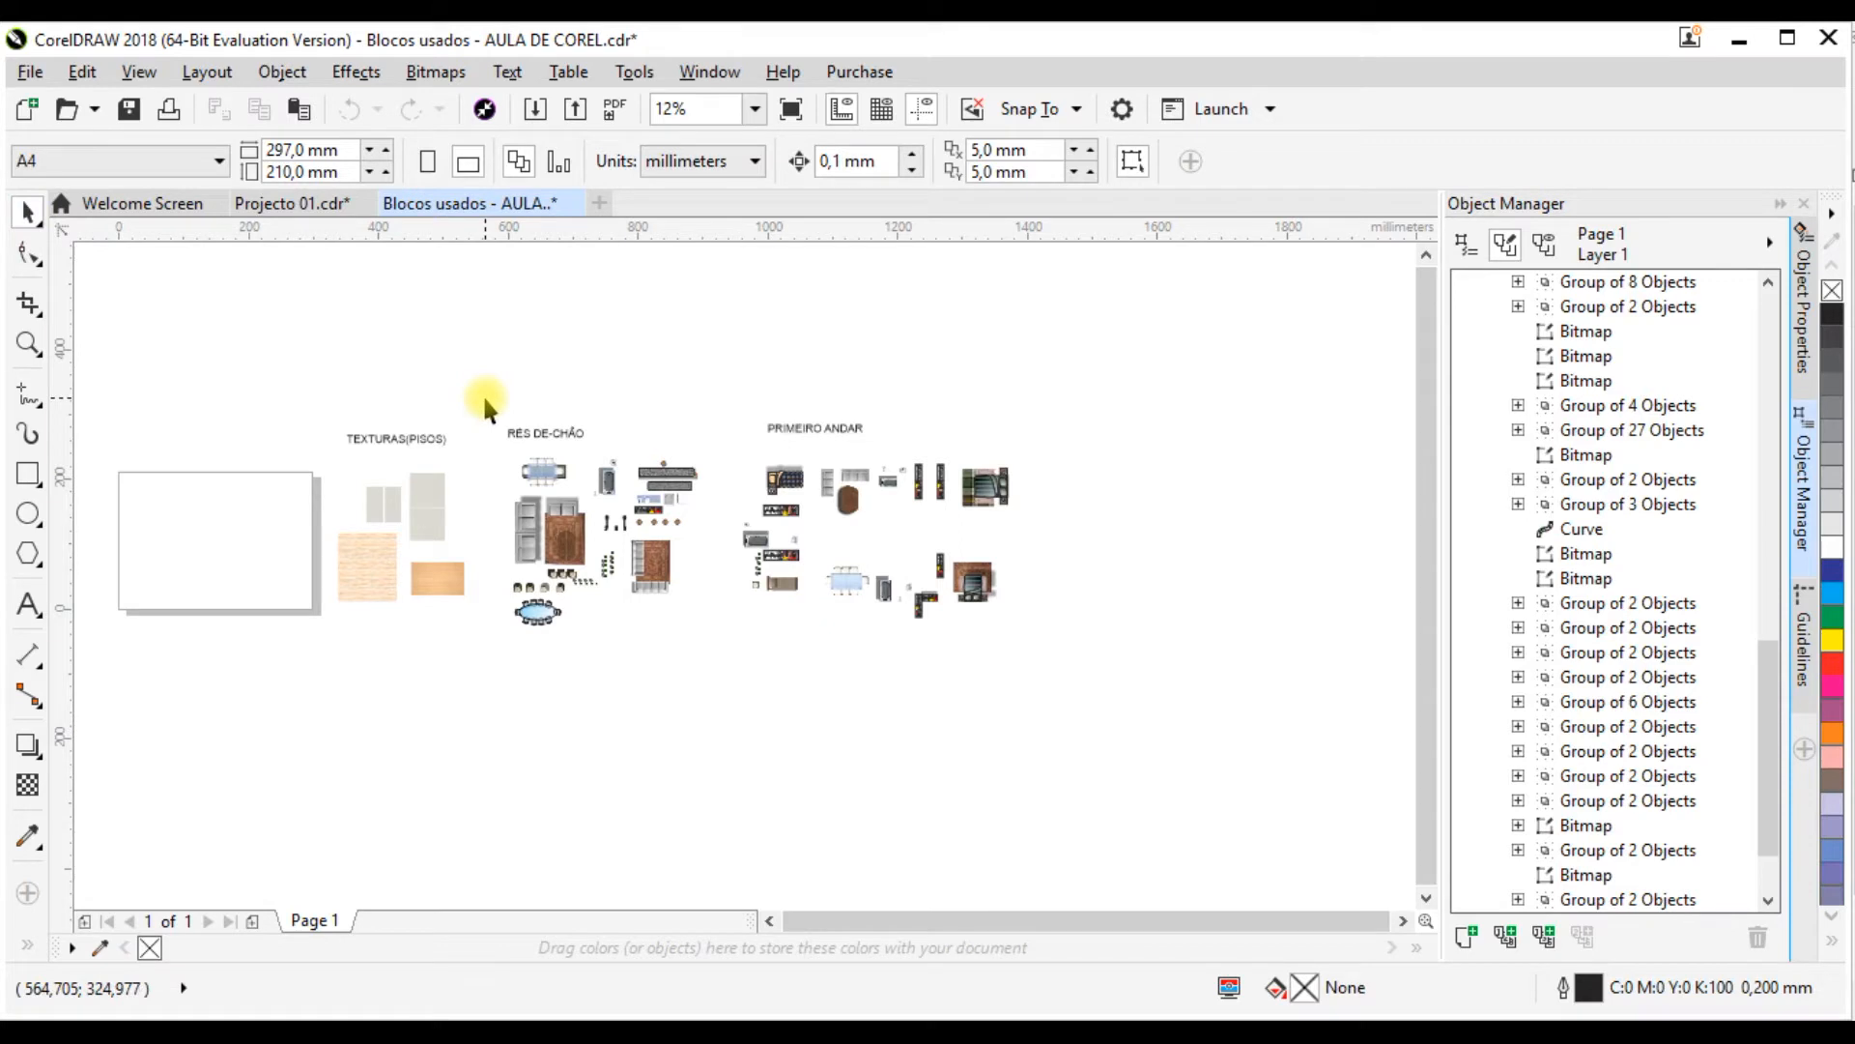
drag(485, 397, 1104, 675)
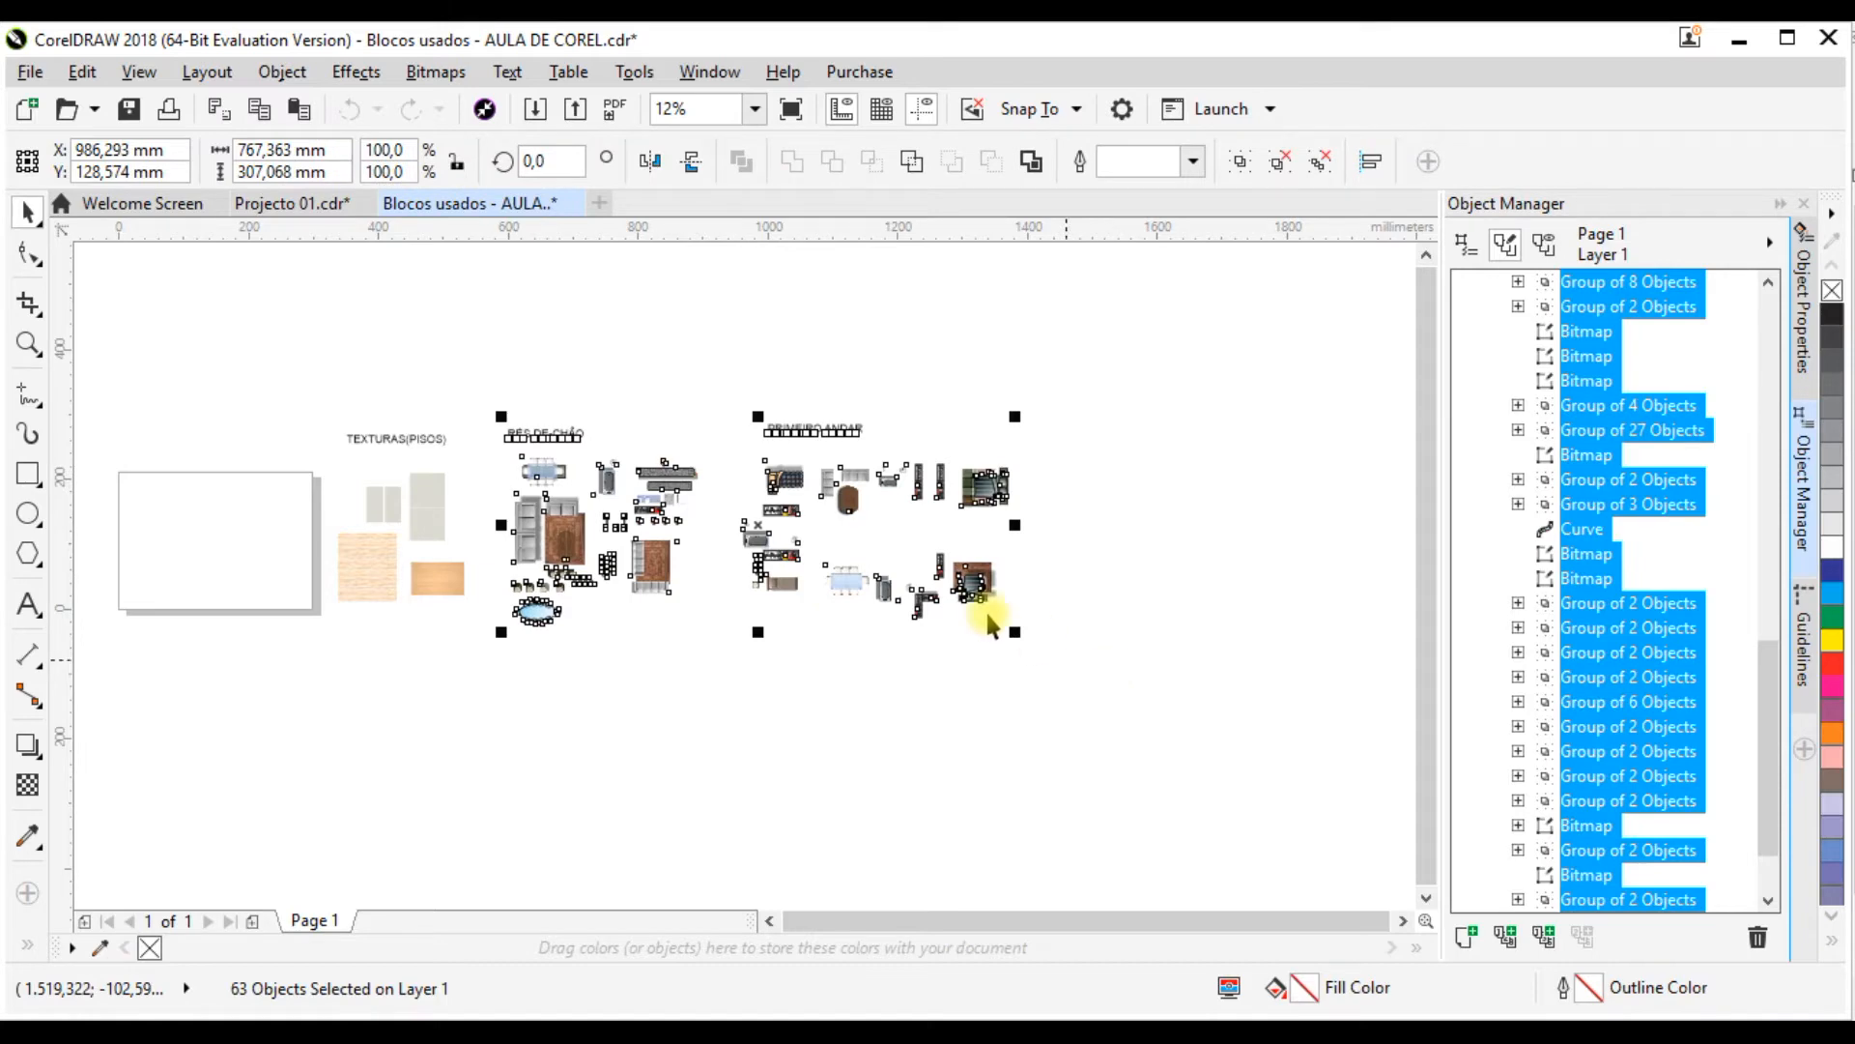
right_click(978, 488)
click(1063, 506)
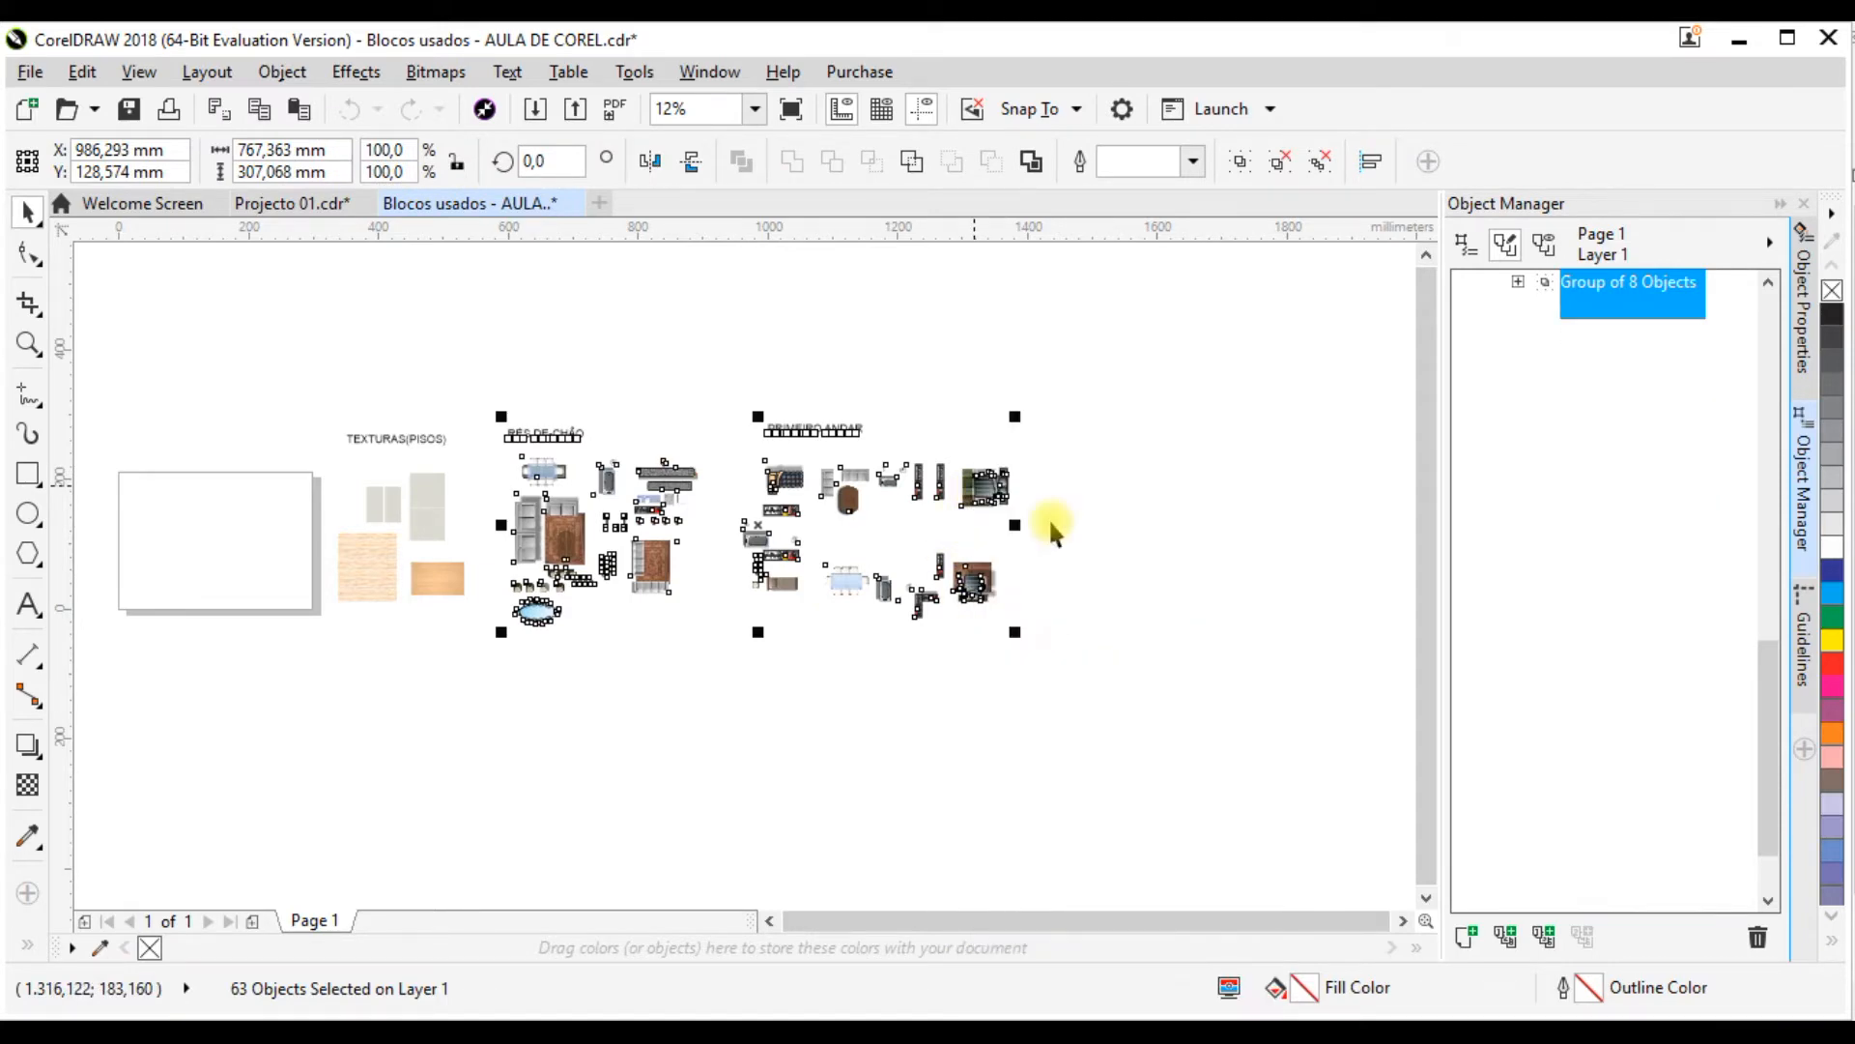
drag(850, 519, 1214, 543)
click(912, 540)
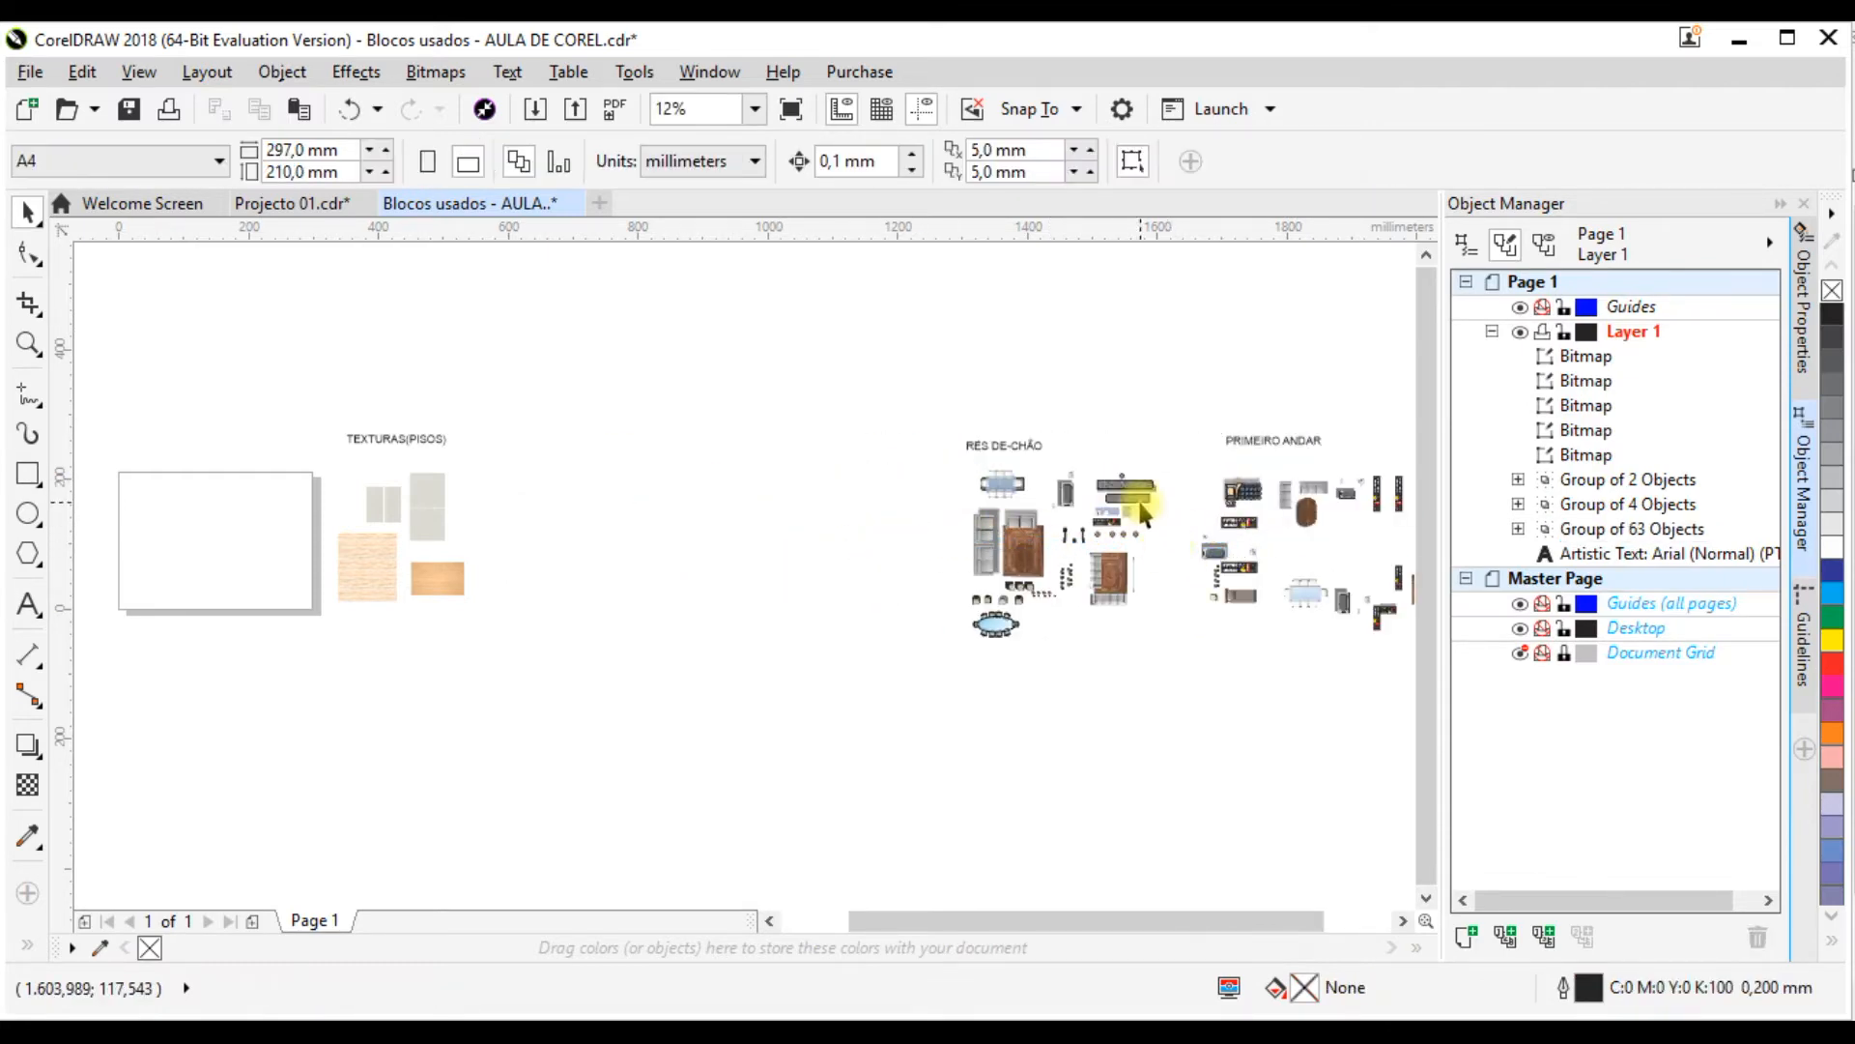
Step: Copy the grouped RÉS DE-CHÃO and PRIMEIRO ANDAR blocks into Projecto 01.cdr
click(1180, 582)
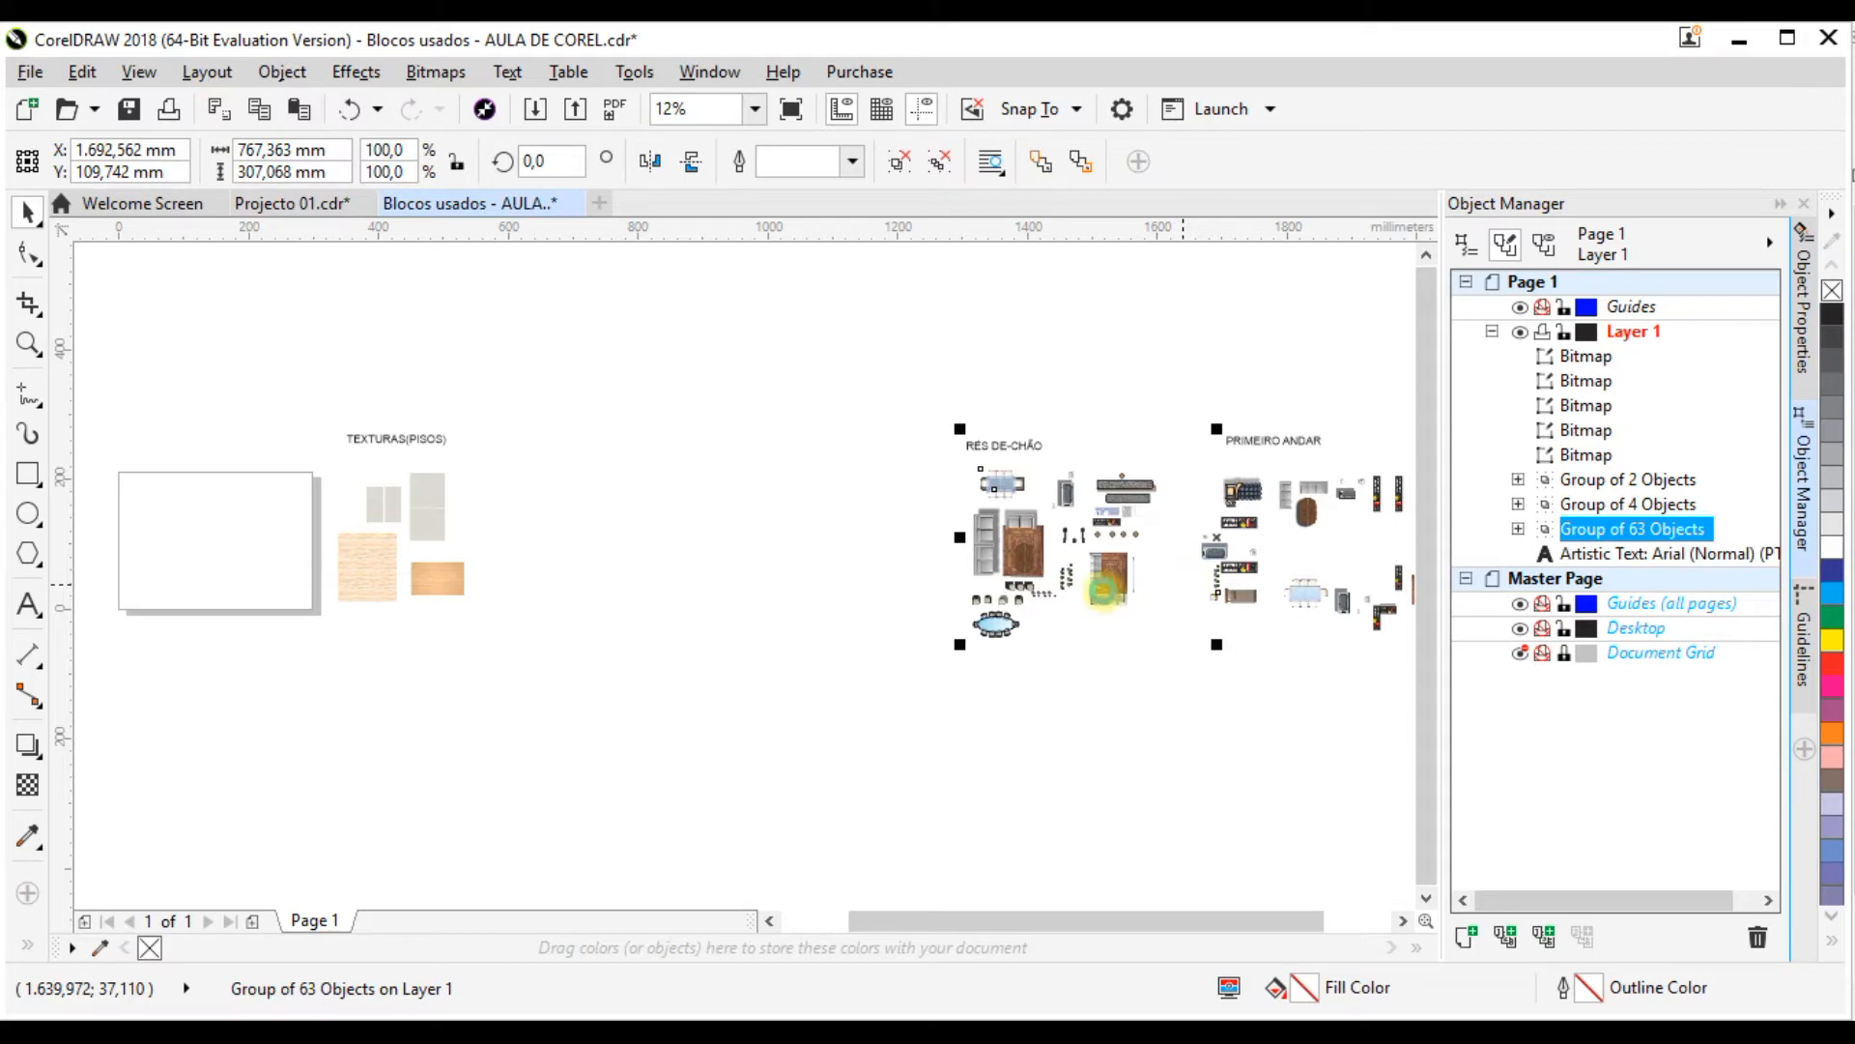
click(309, 203)
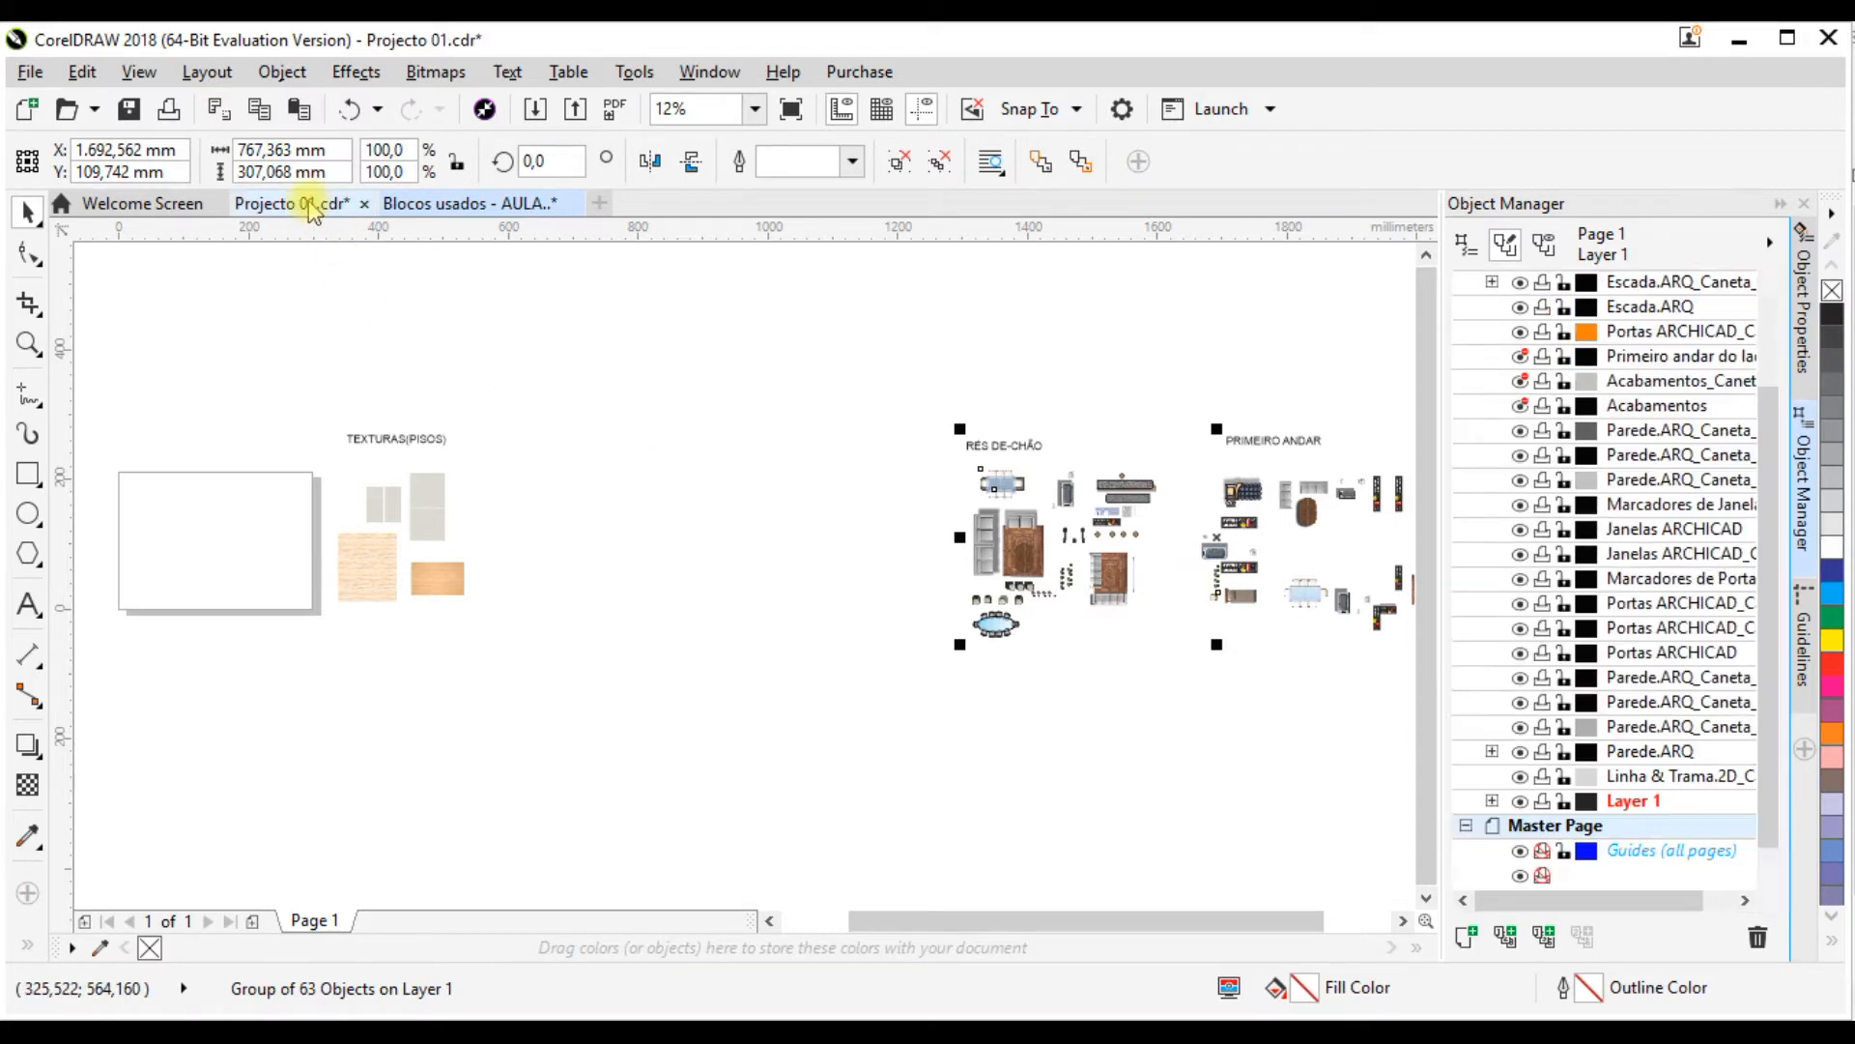
click(1100, 657)
scroll(613, 640, down, 2)
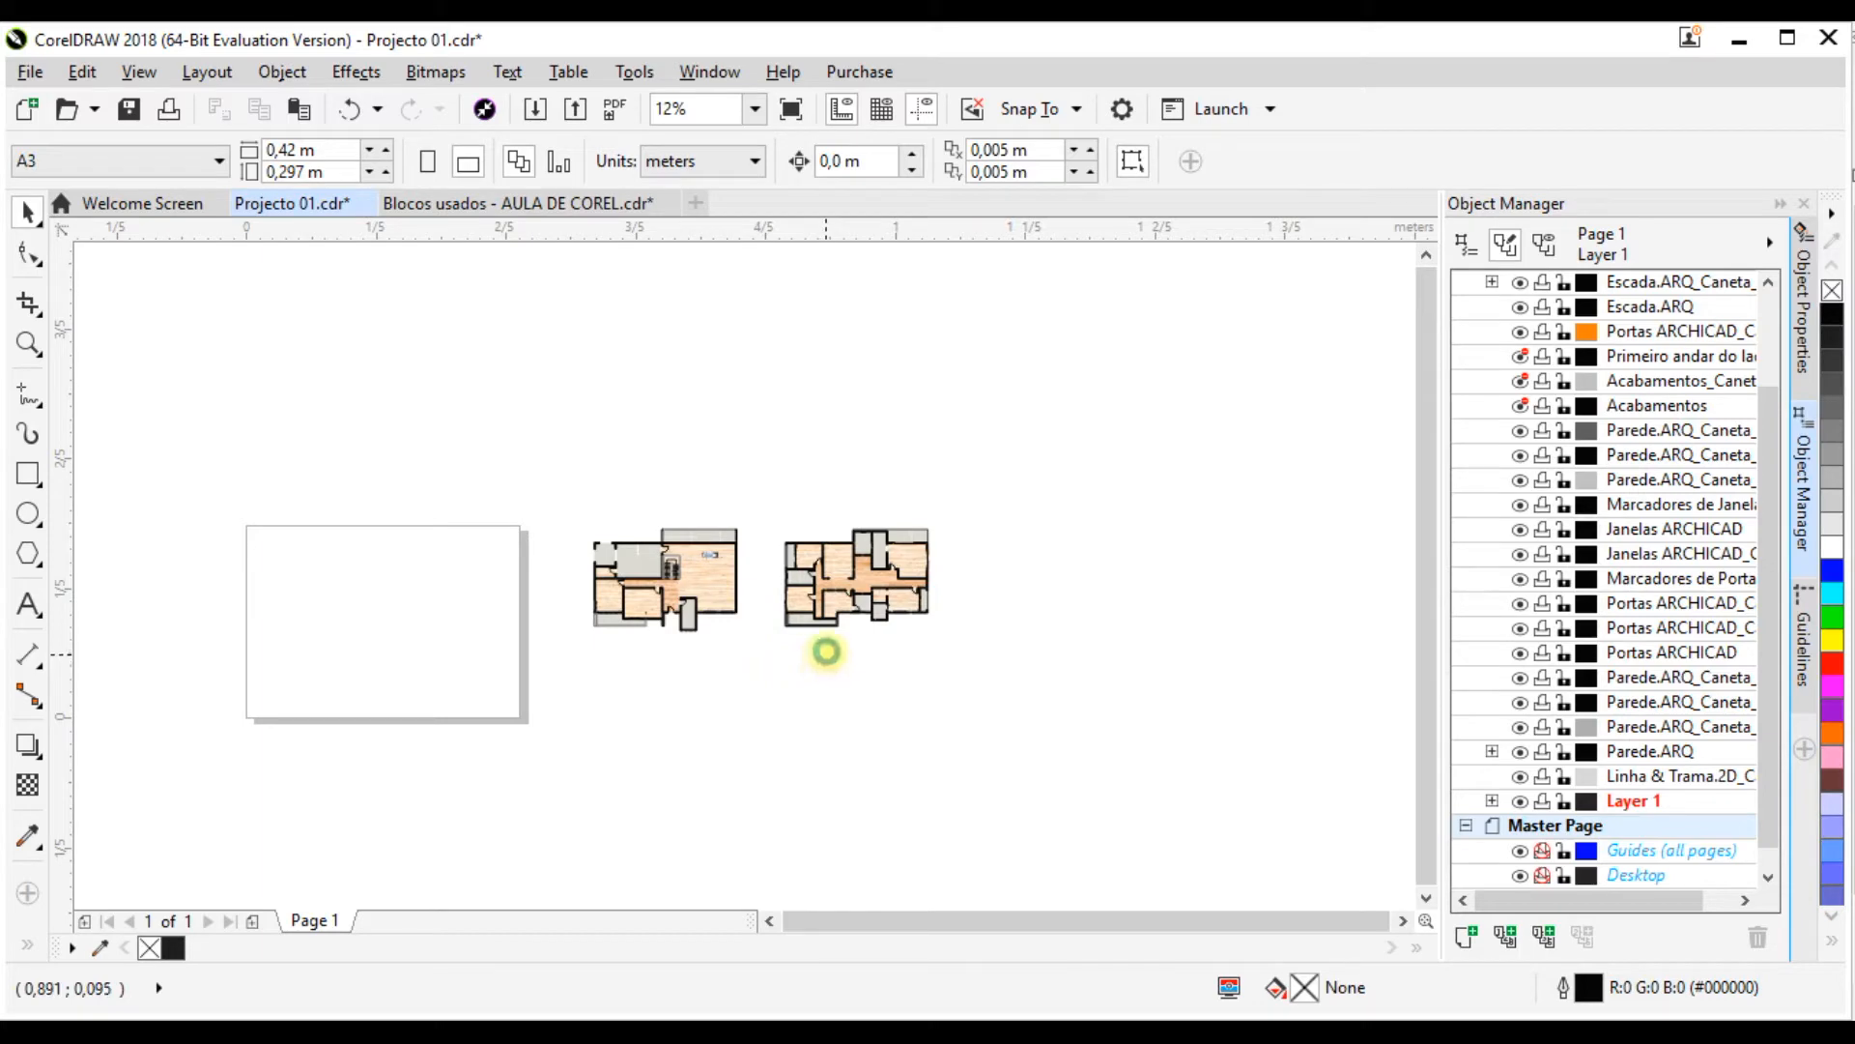
key(ctrl+v)
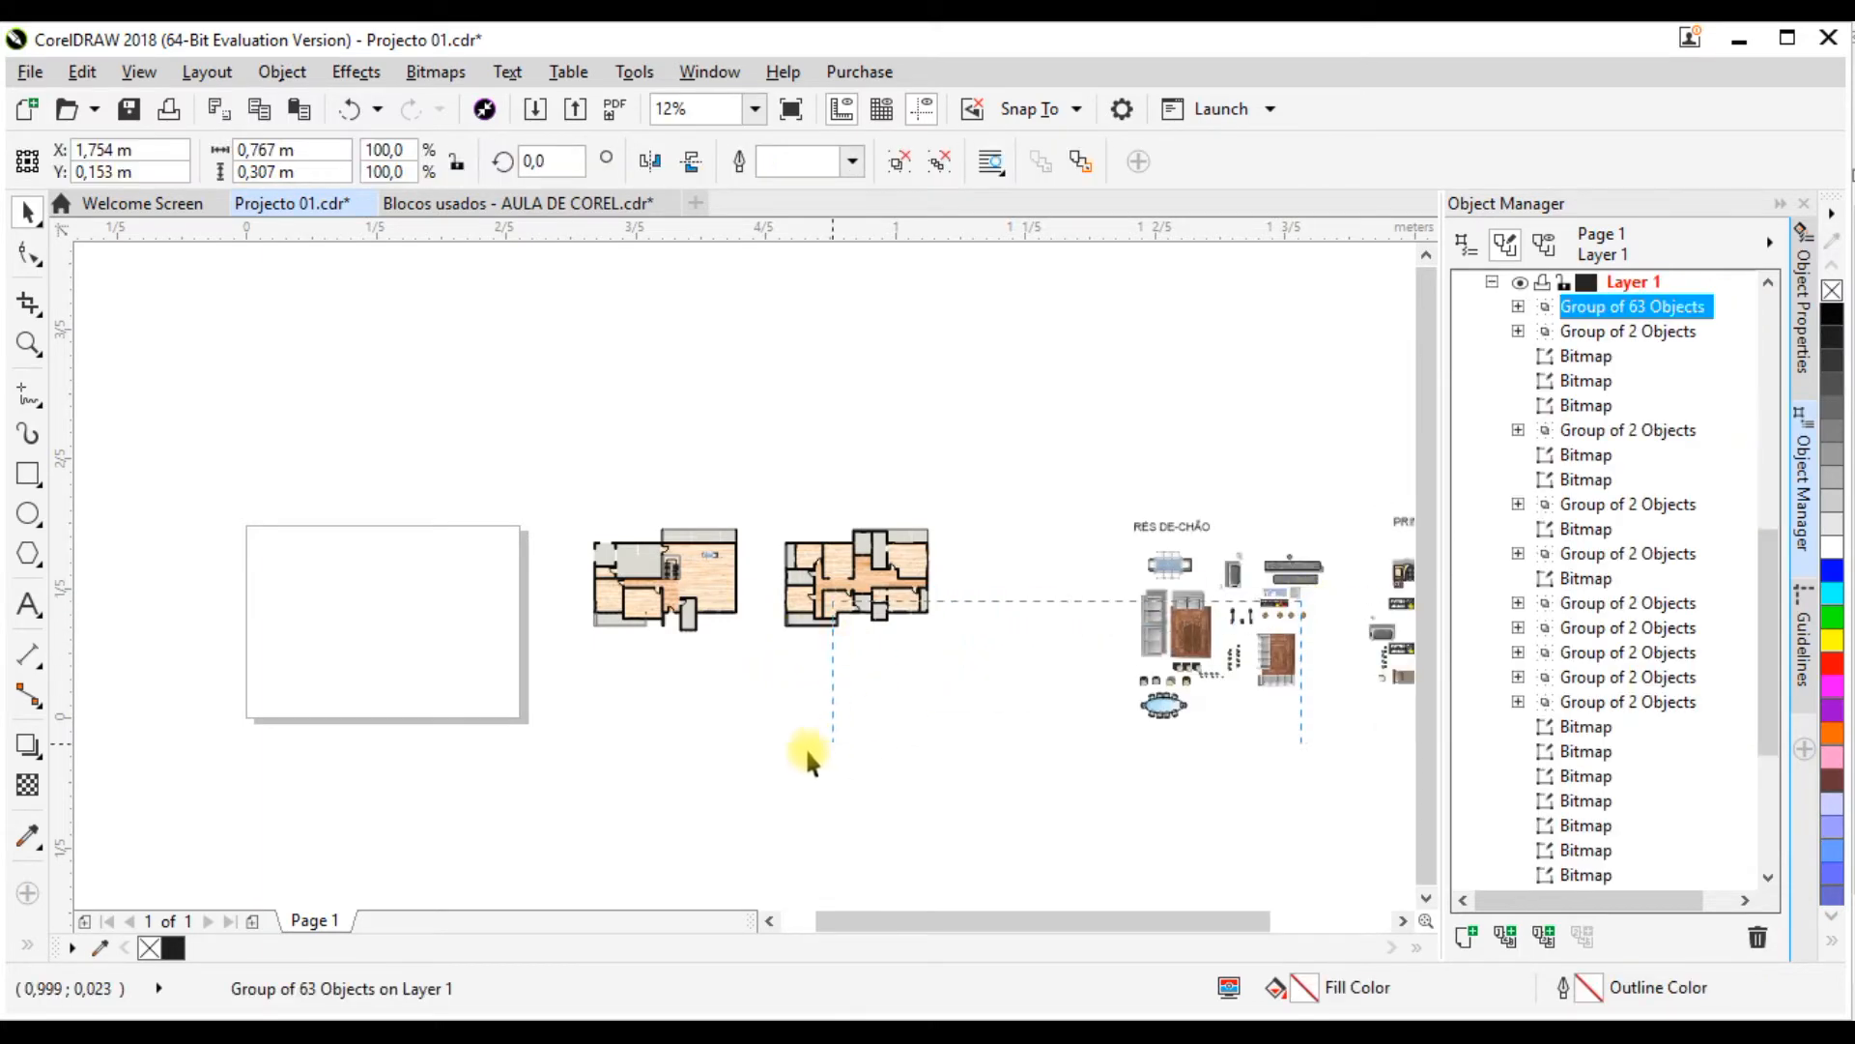
Step: Move the pasted block group closer beside the first-floor plan, to about X 1.576 m, Y 0.198 m
drag(808, 752, 772, 767)
click(1301, 608)
drag(1295, 614, 1167, 607)
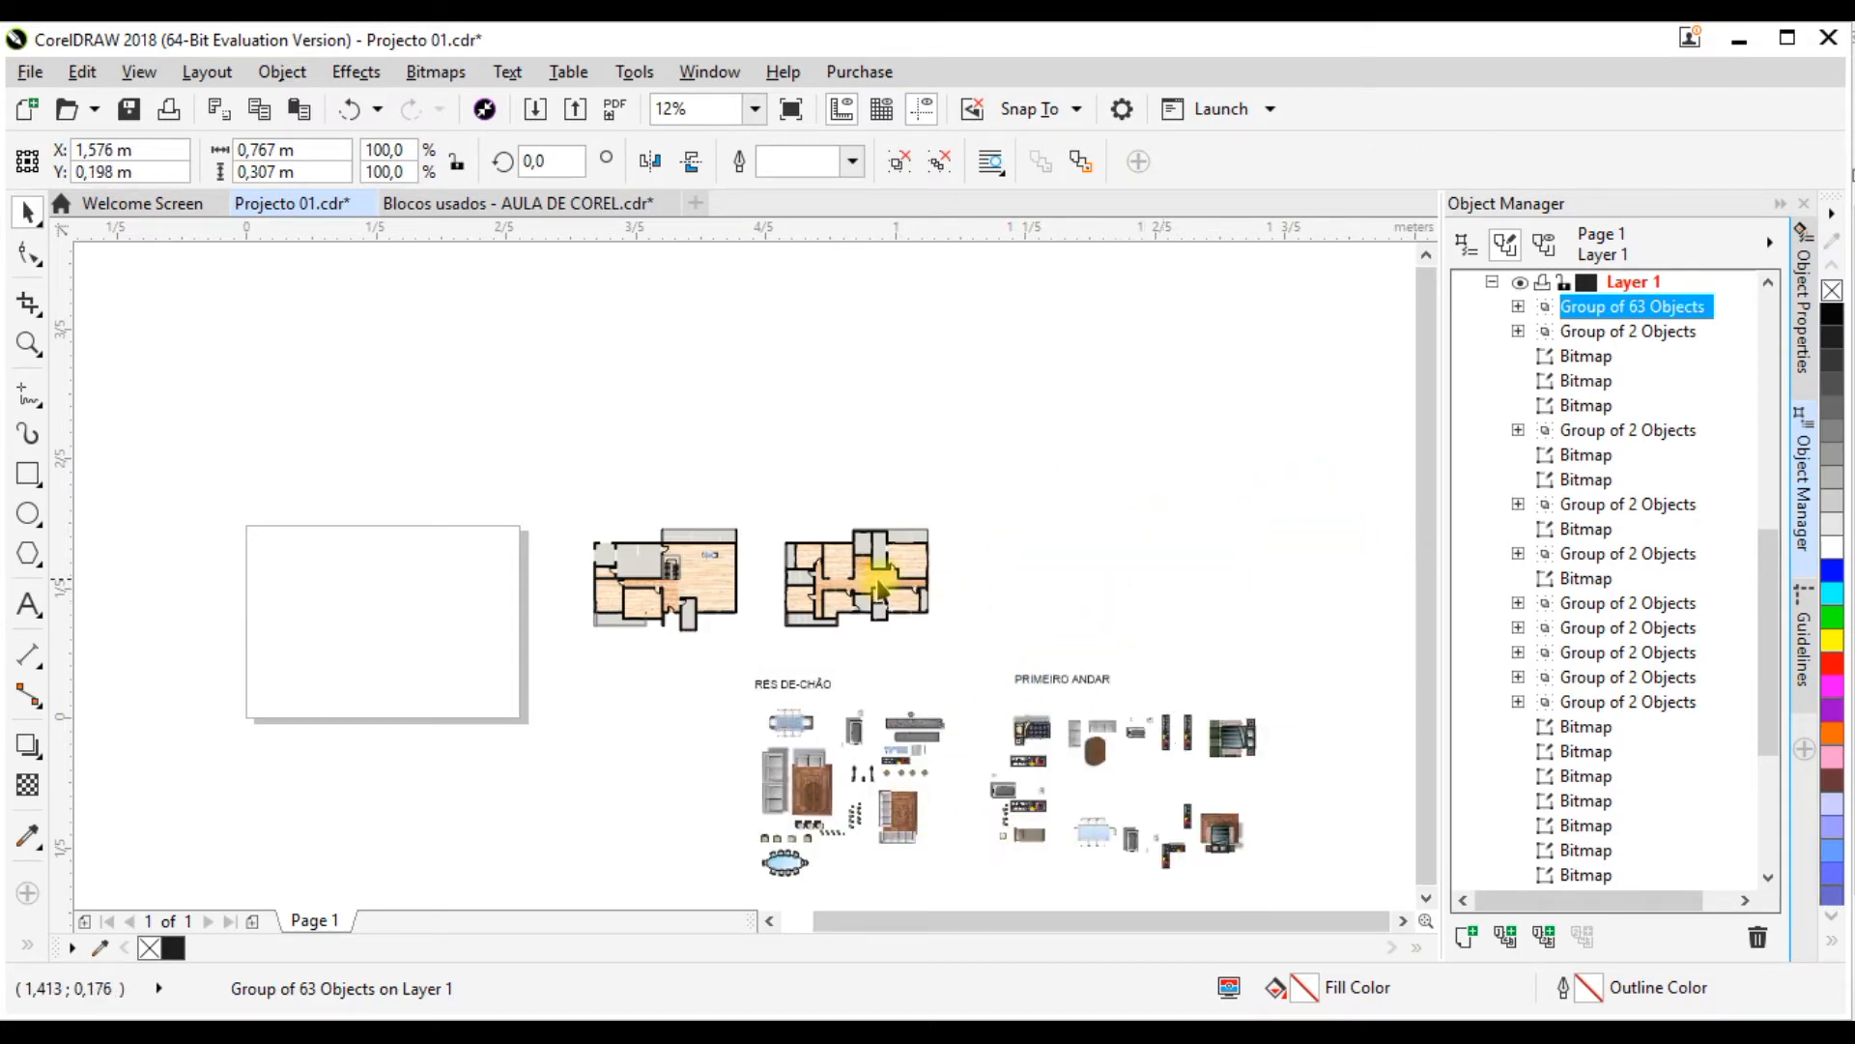
scroll(734, 572, up, 2)
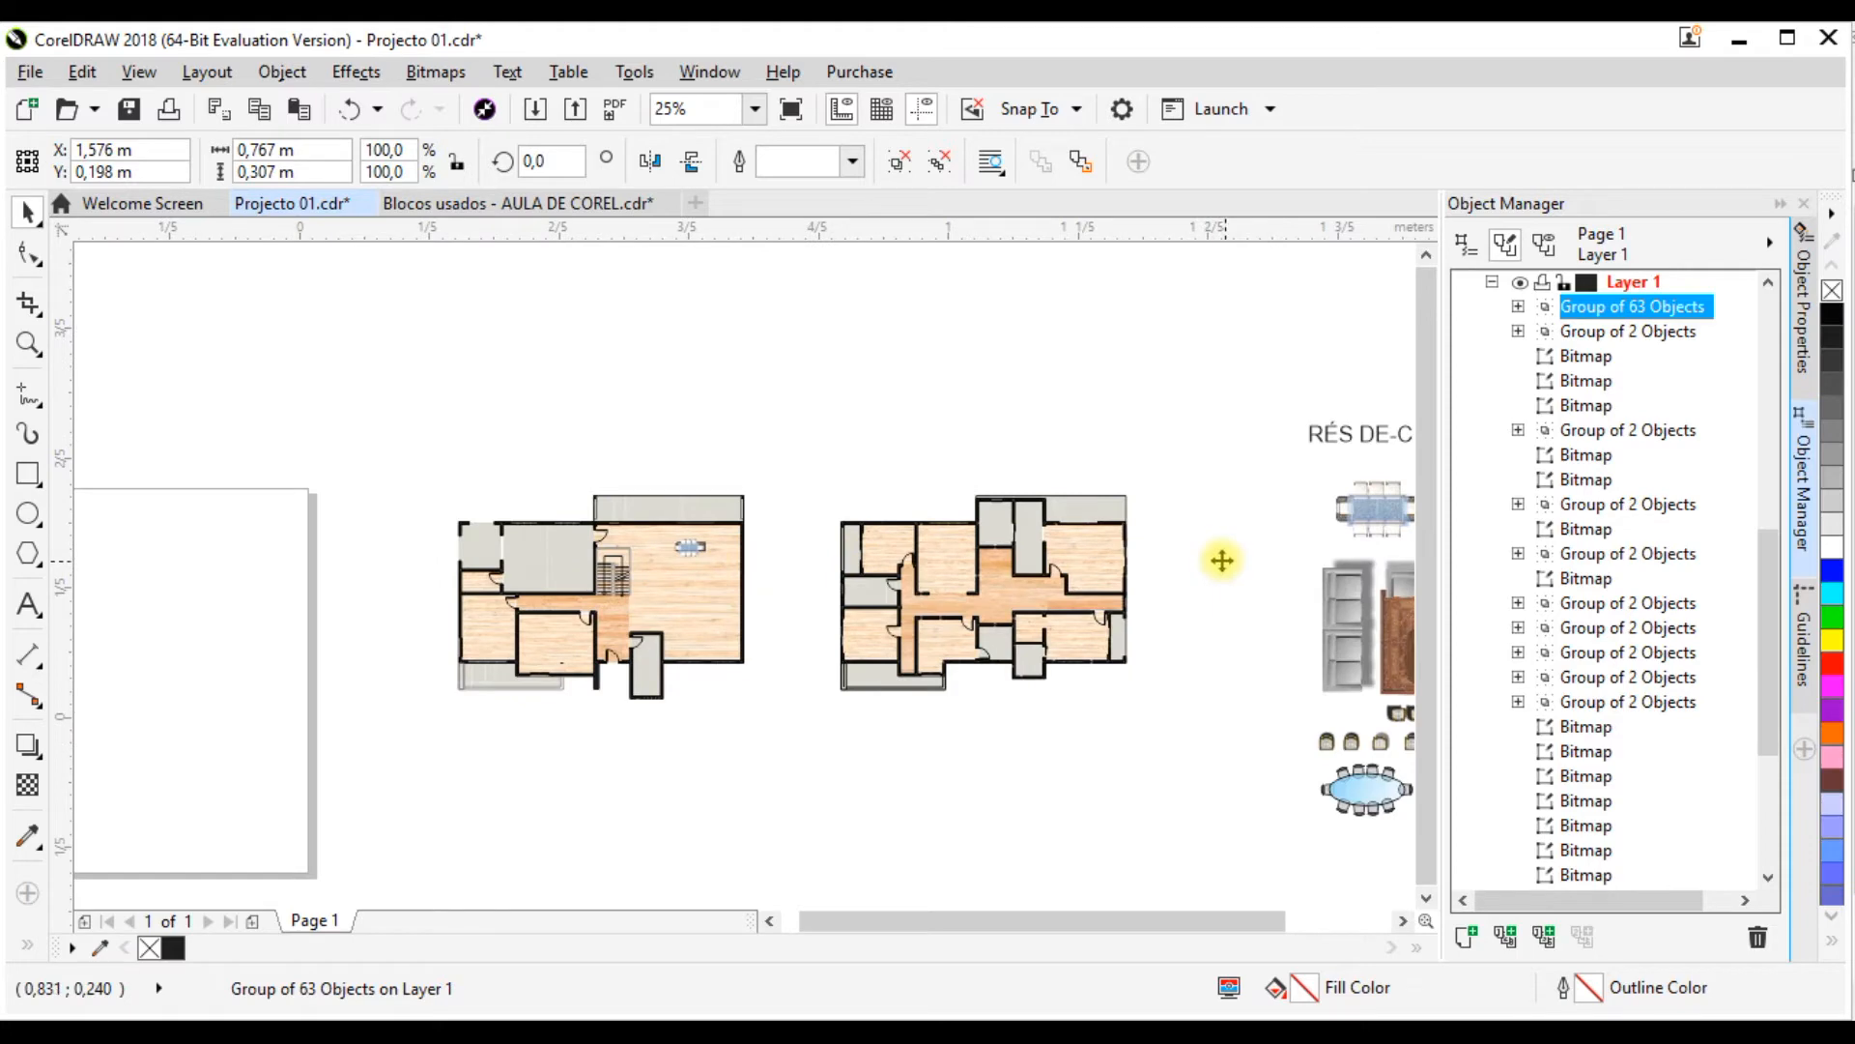
scroll(1222, 558, down, 1)
scroll(786, 646, up, 1)
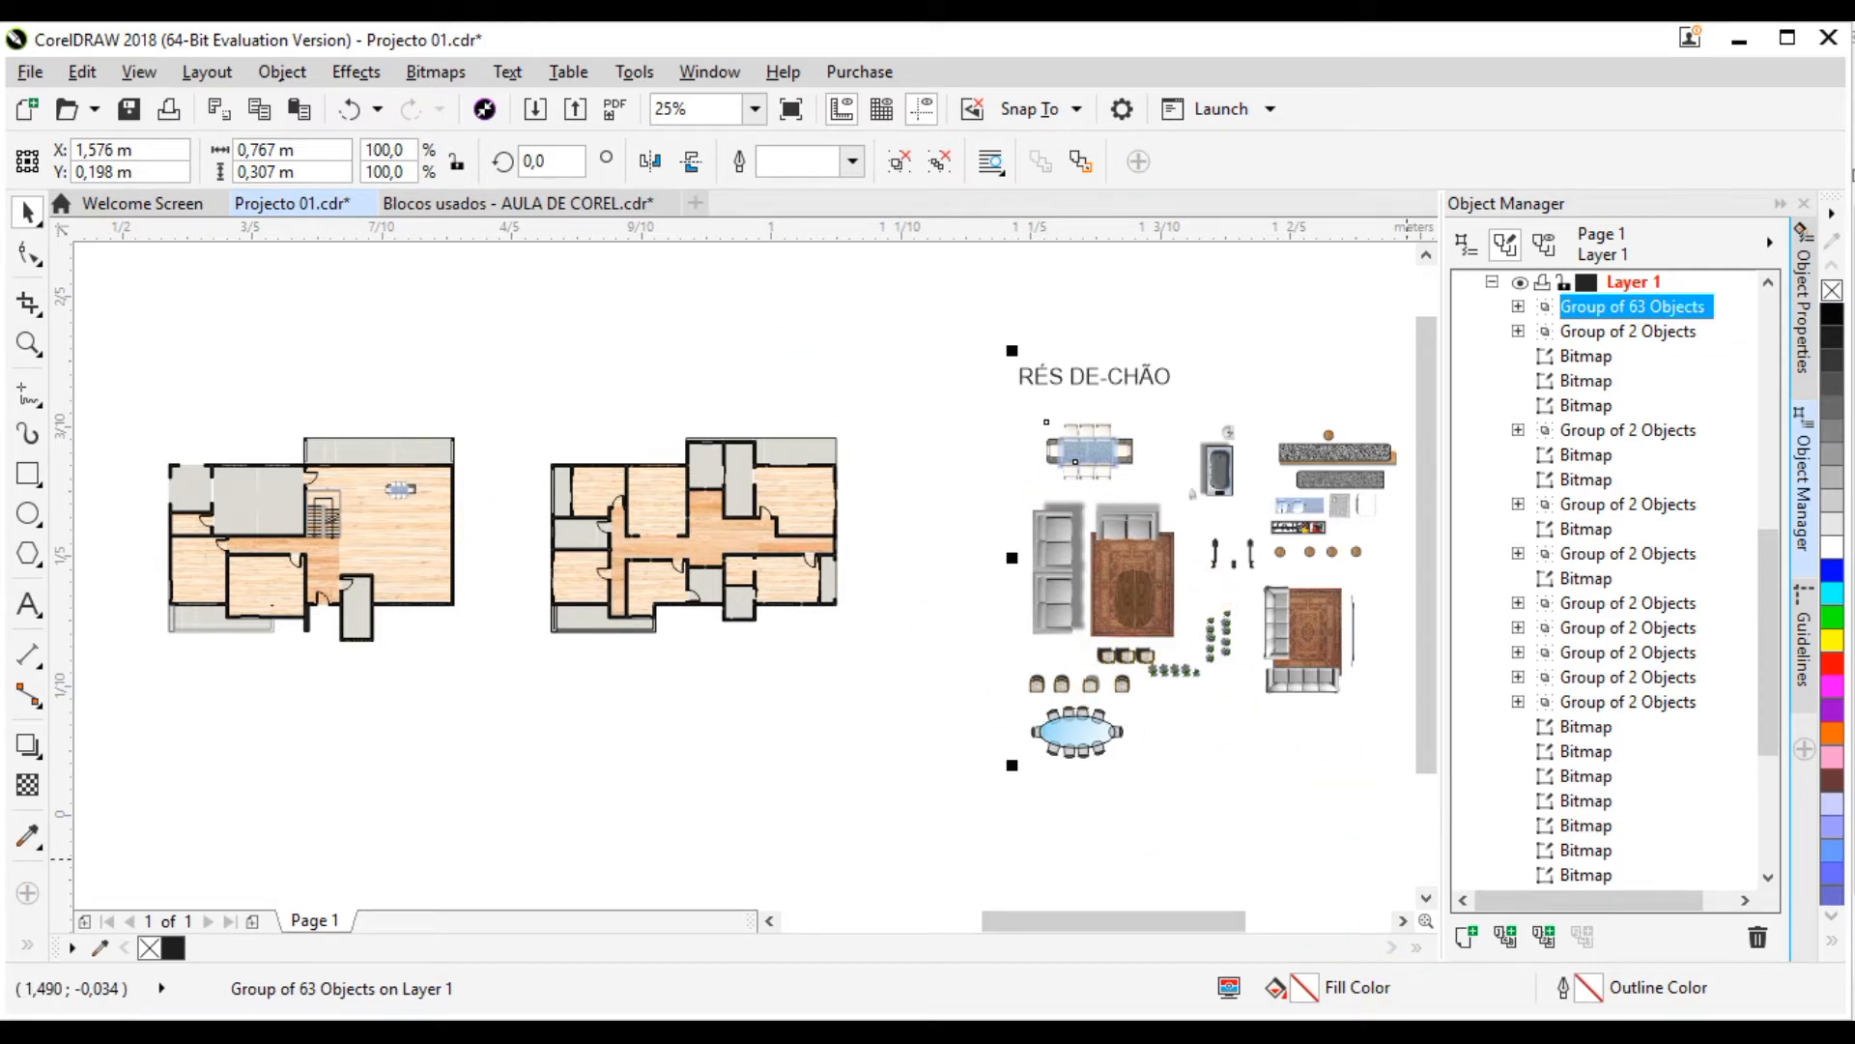
Step: Examine the furniture arrangement in the ground-floor reference PDF and return to Projecto 01.cdr
key(alt+Tab)
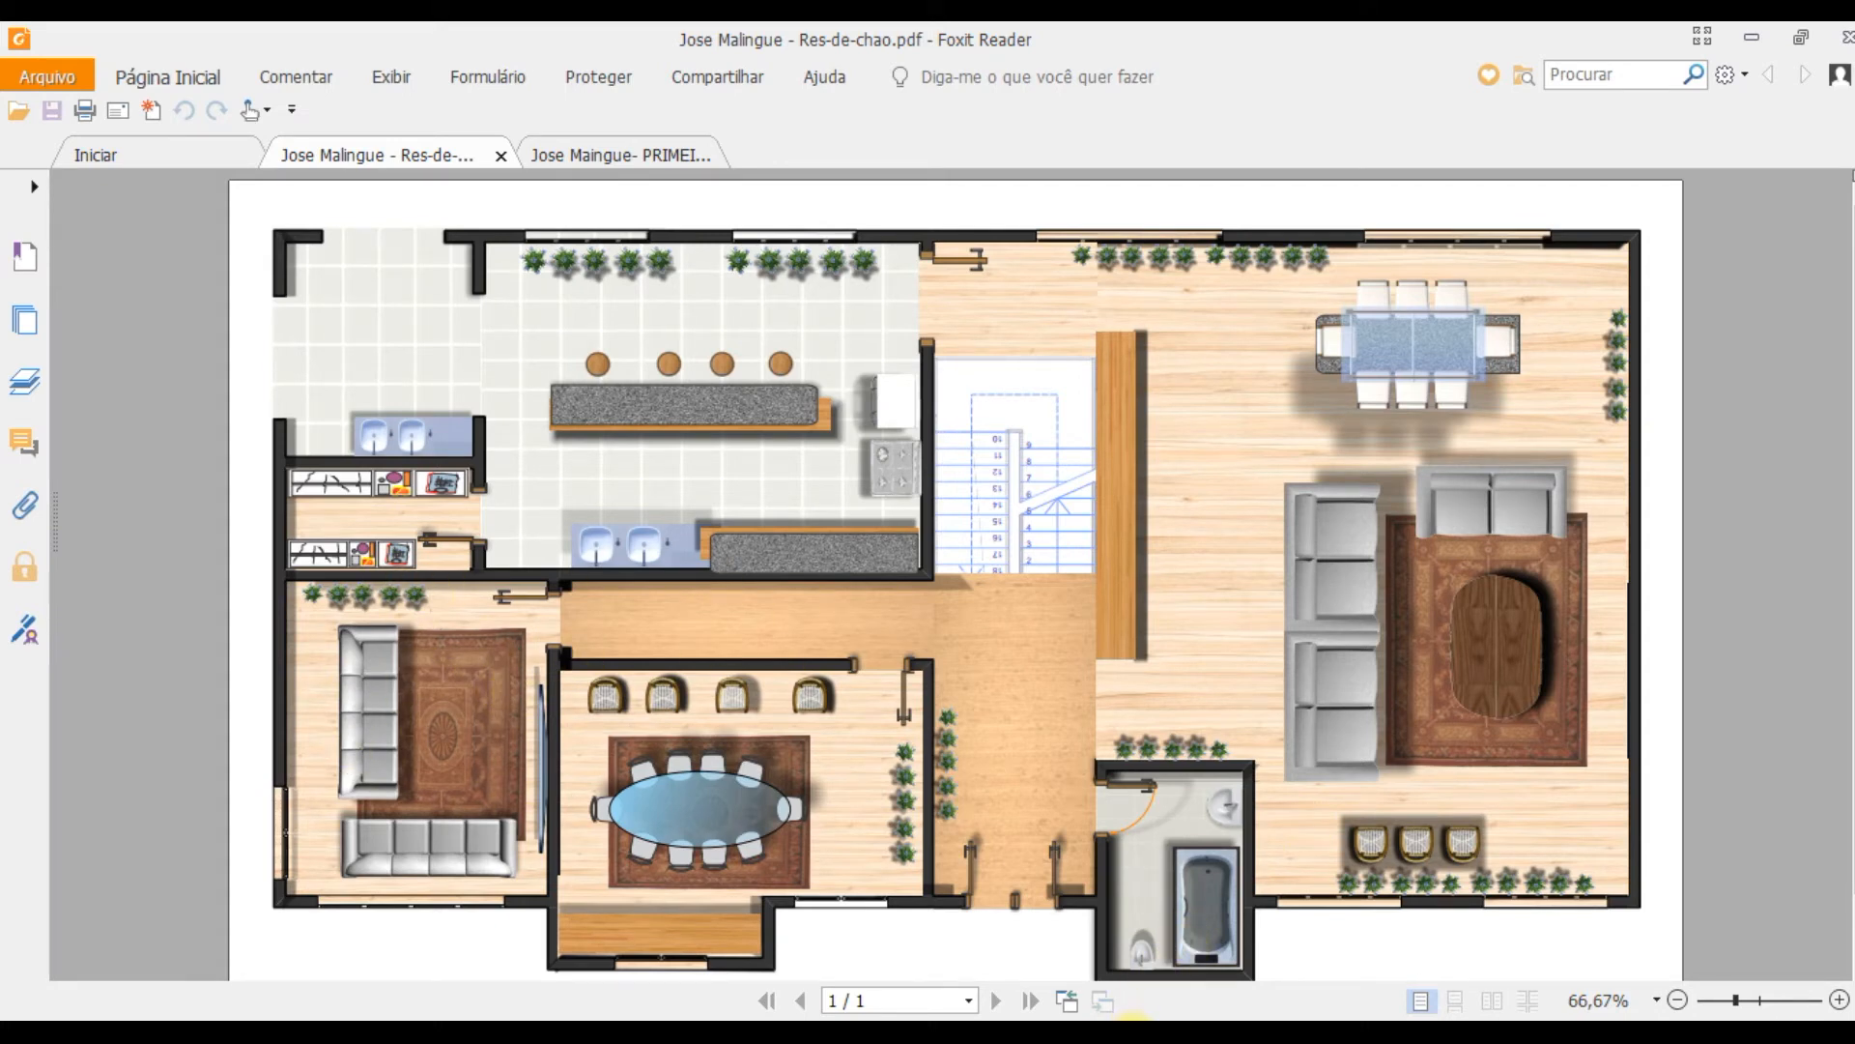
mouse_move(1134, 1017)
click(977, 902)
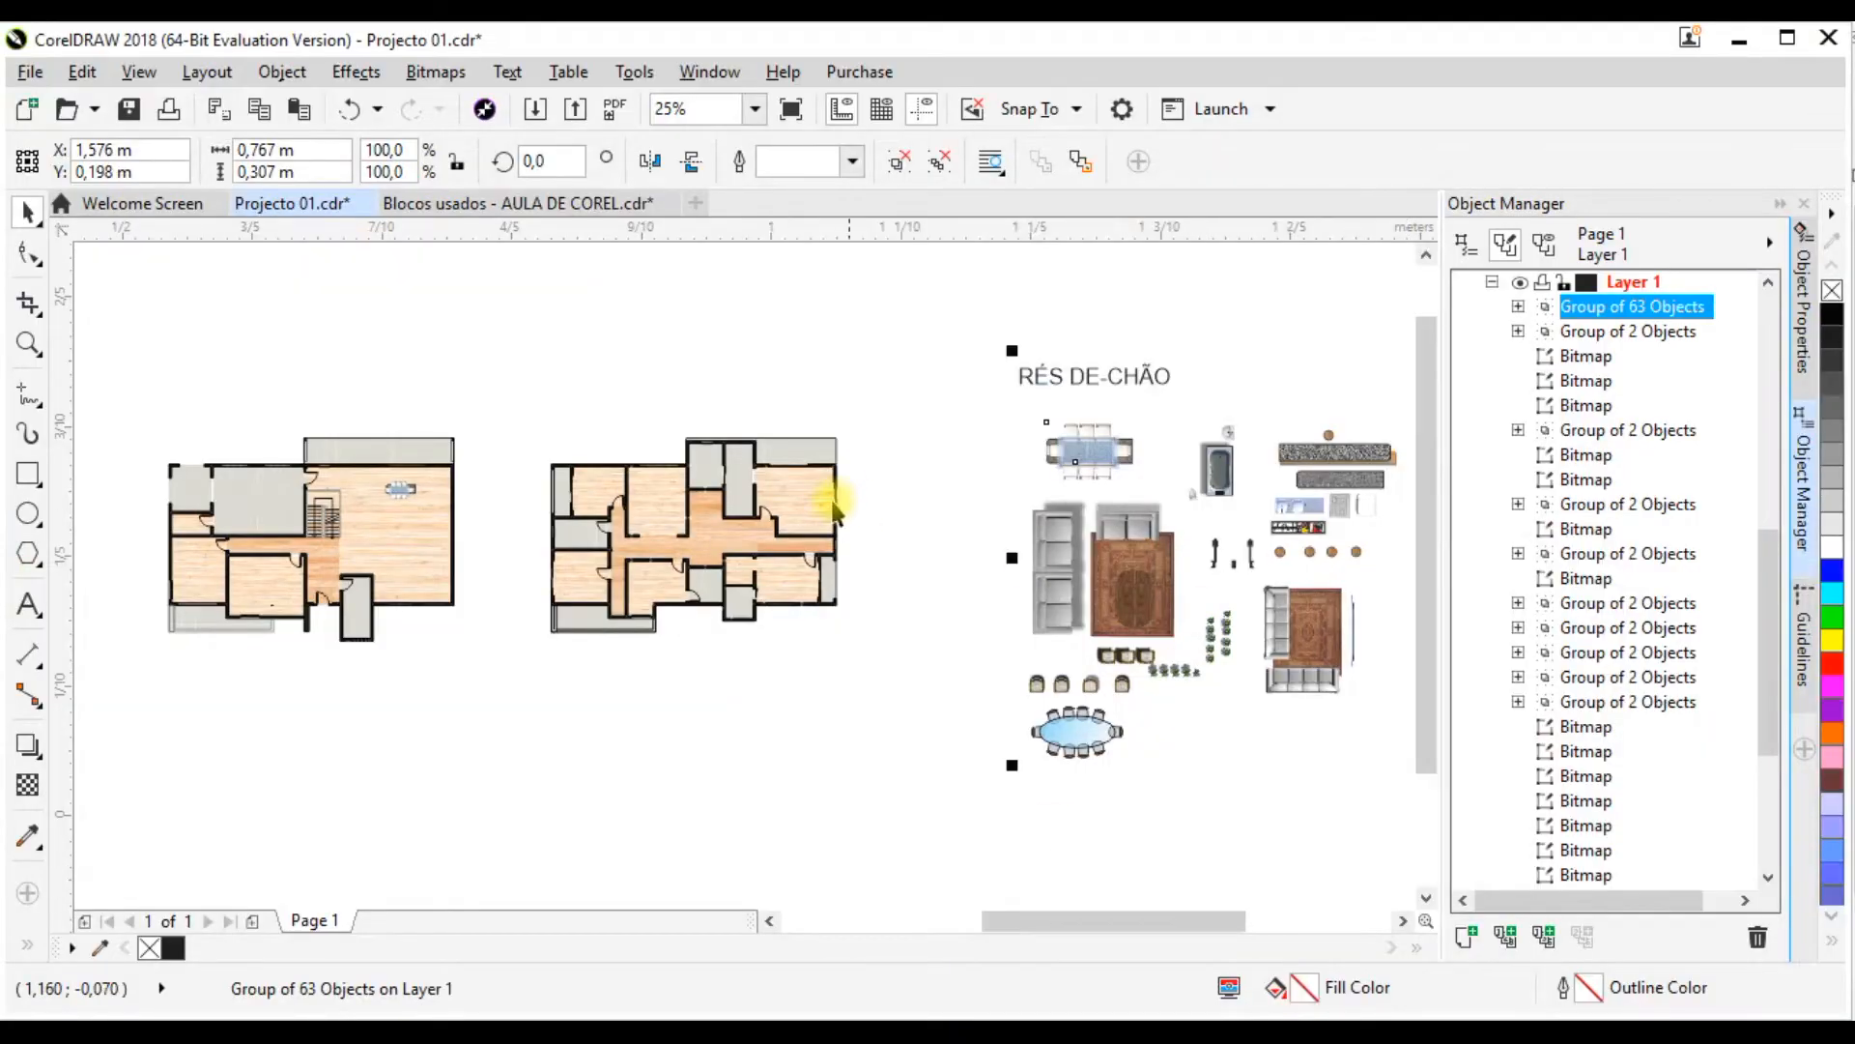
Step: Ungroup the pasted blocks in Projecto 01.cdr one level so each furniture block is separate, and deselect them
click(1189, 426)
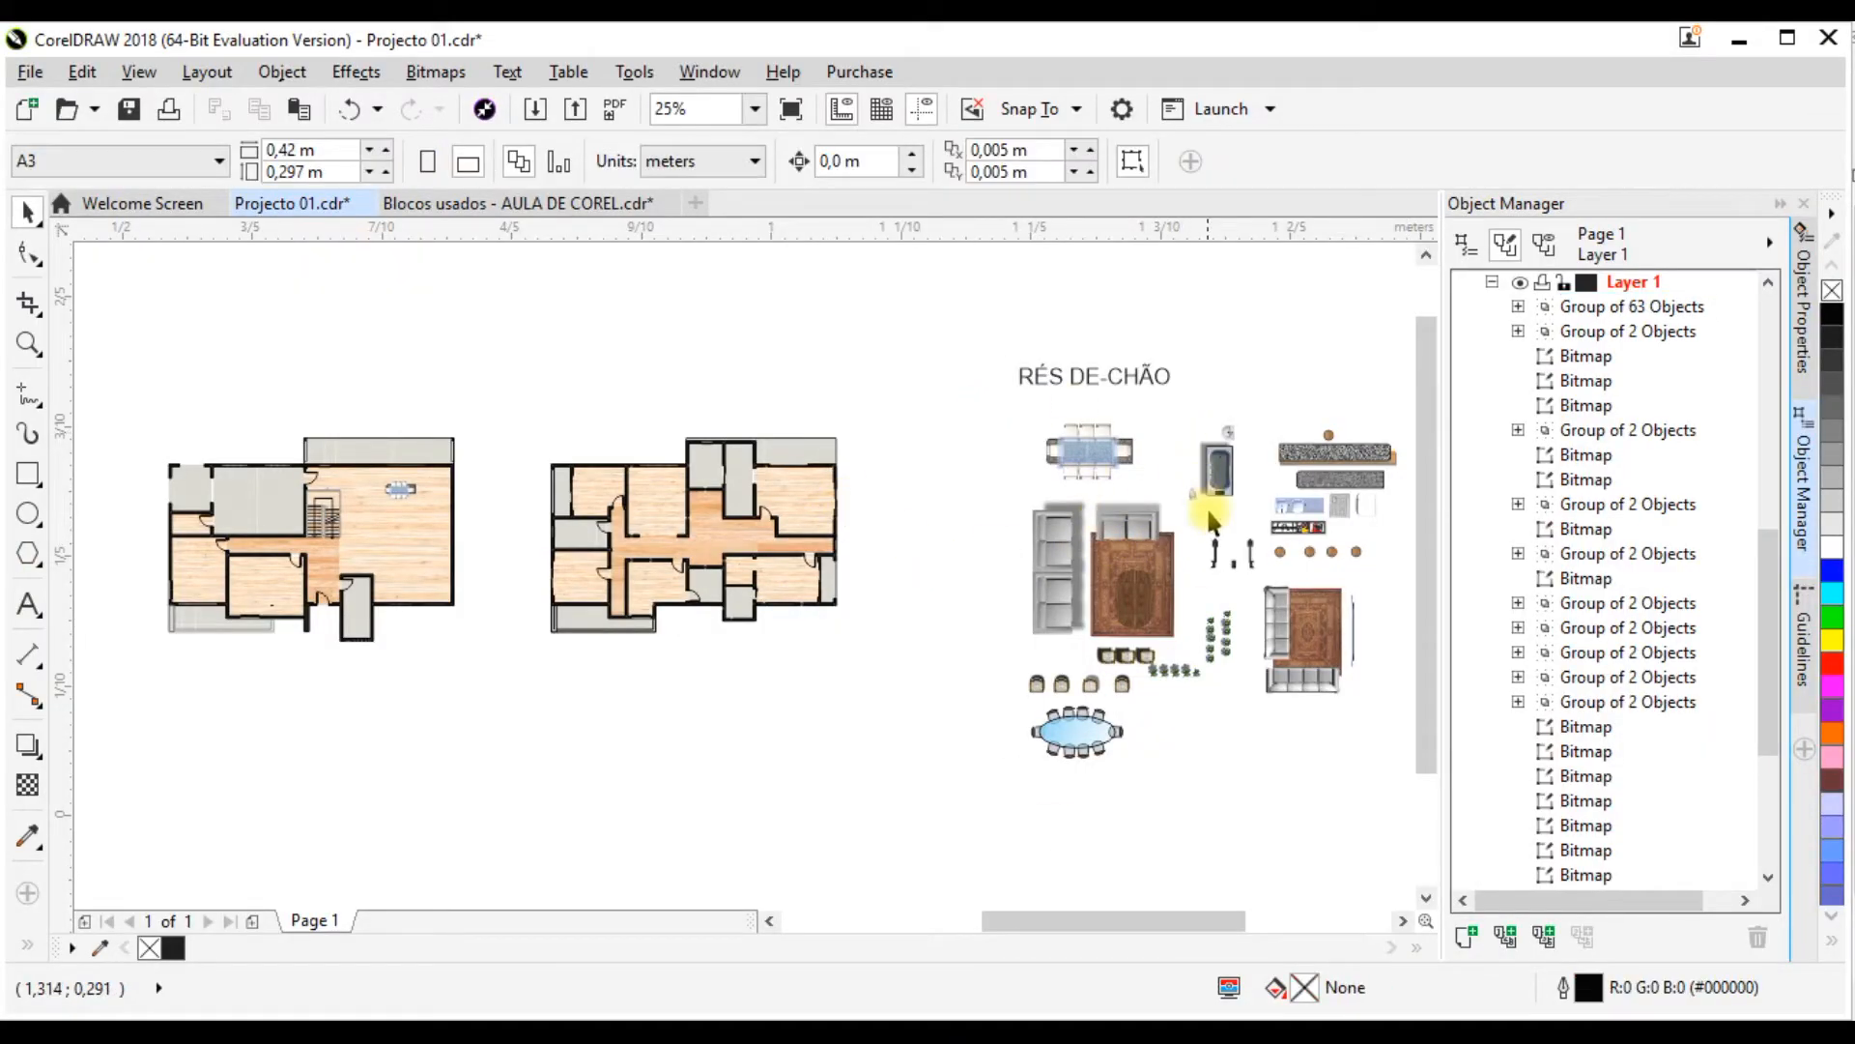
click(1092, 536)
right_click(1112, 536)
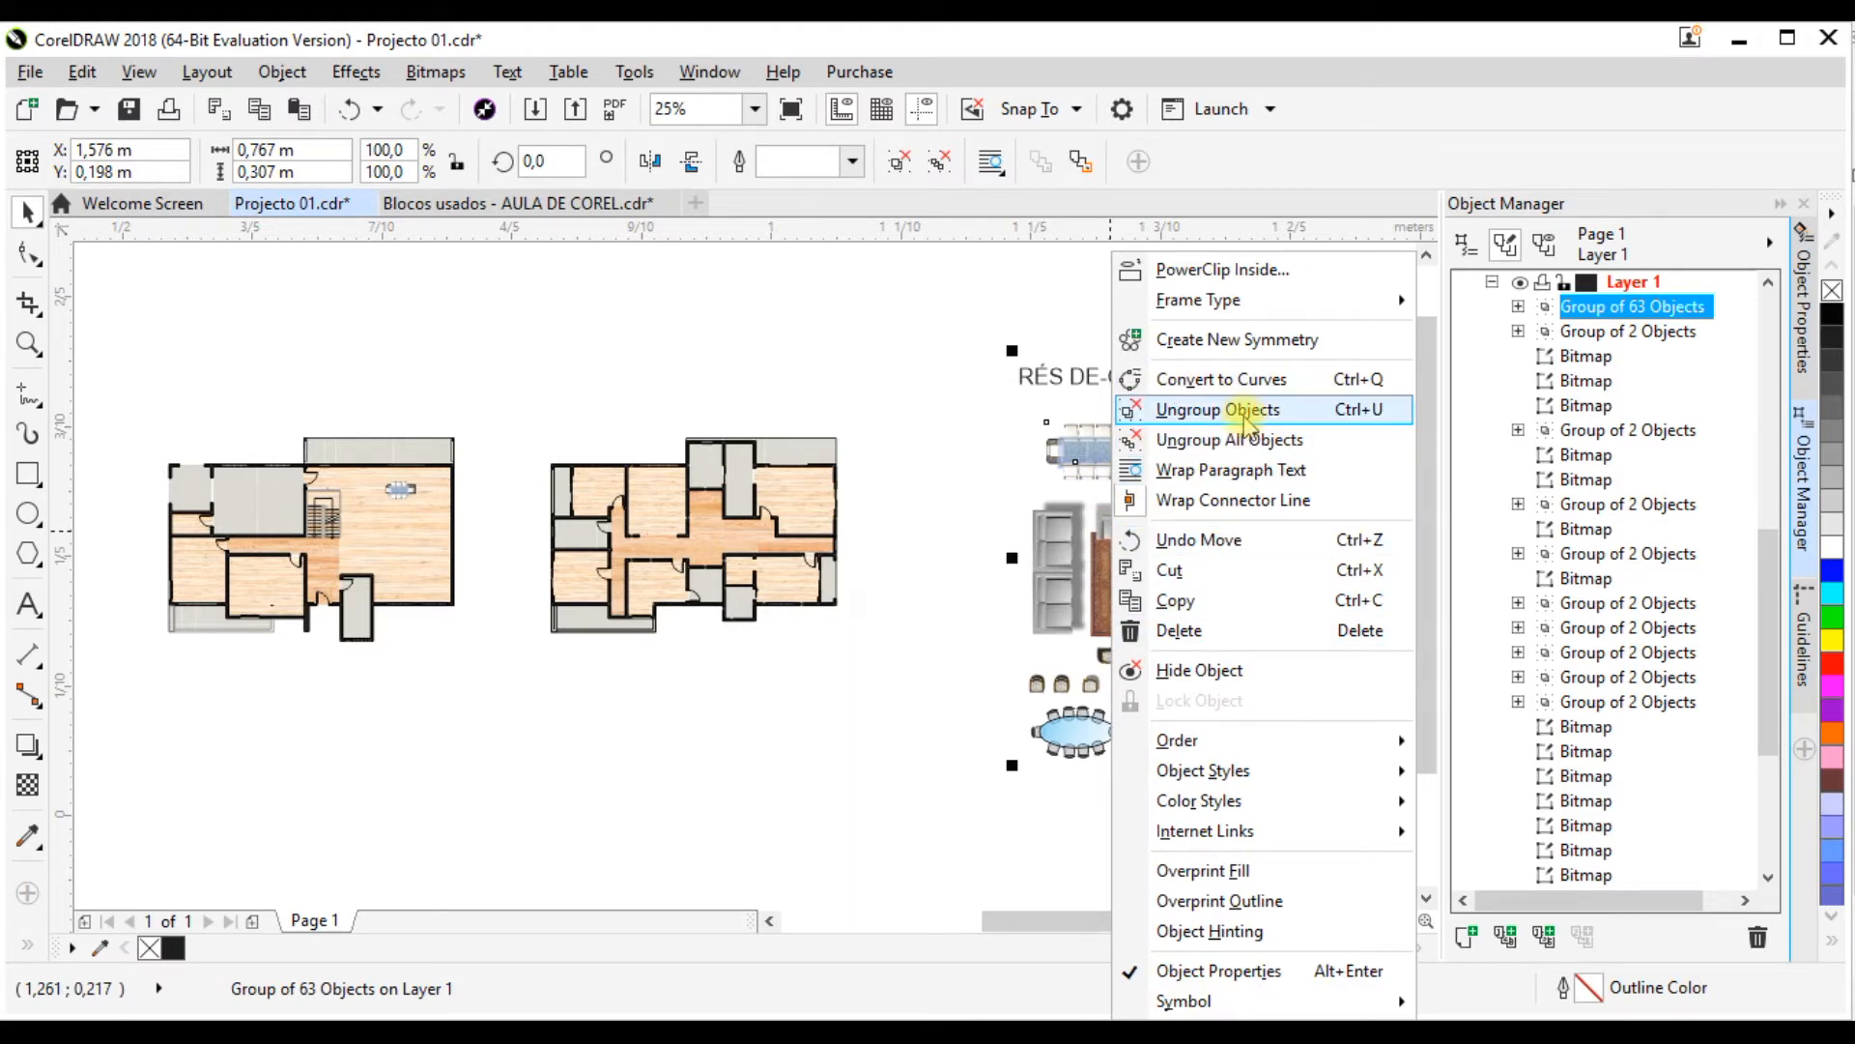
click(1053, 498)
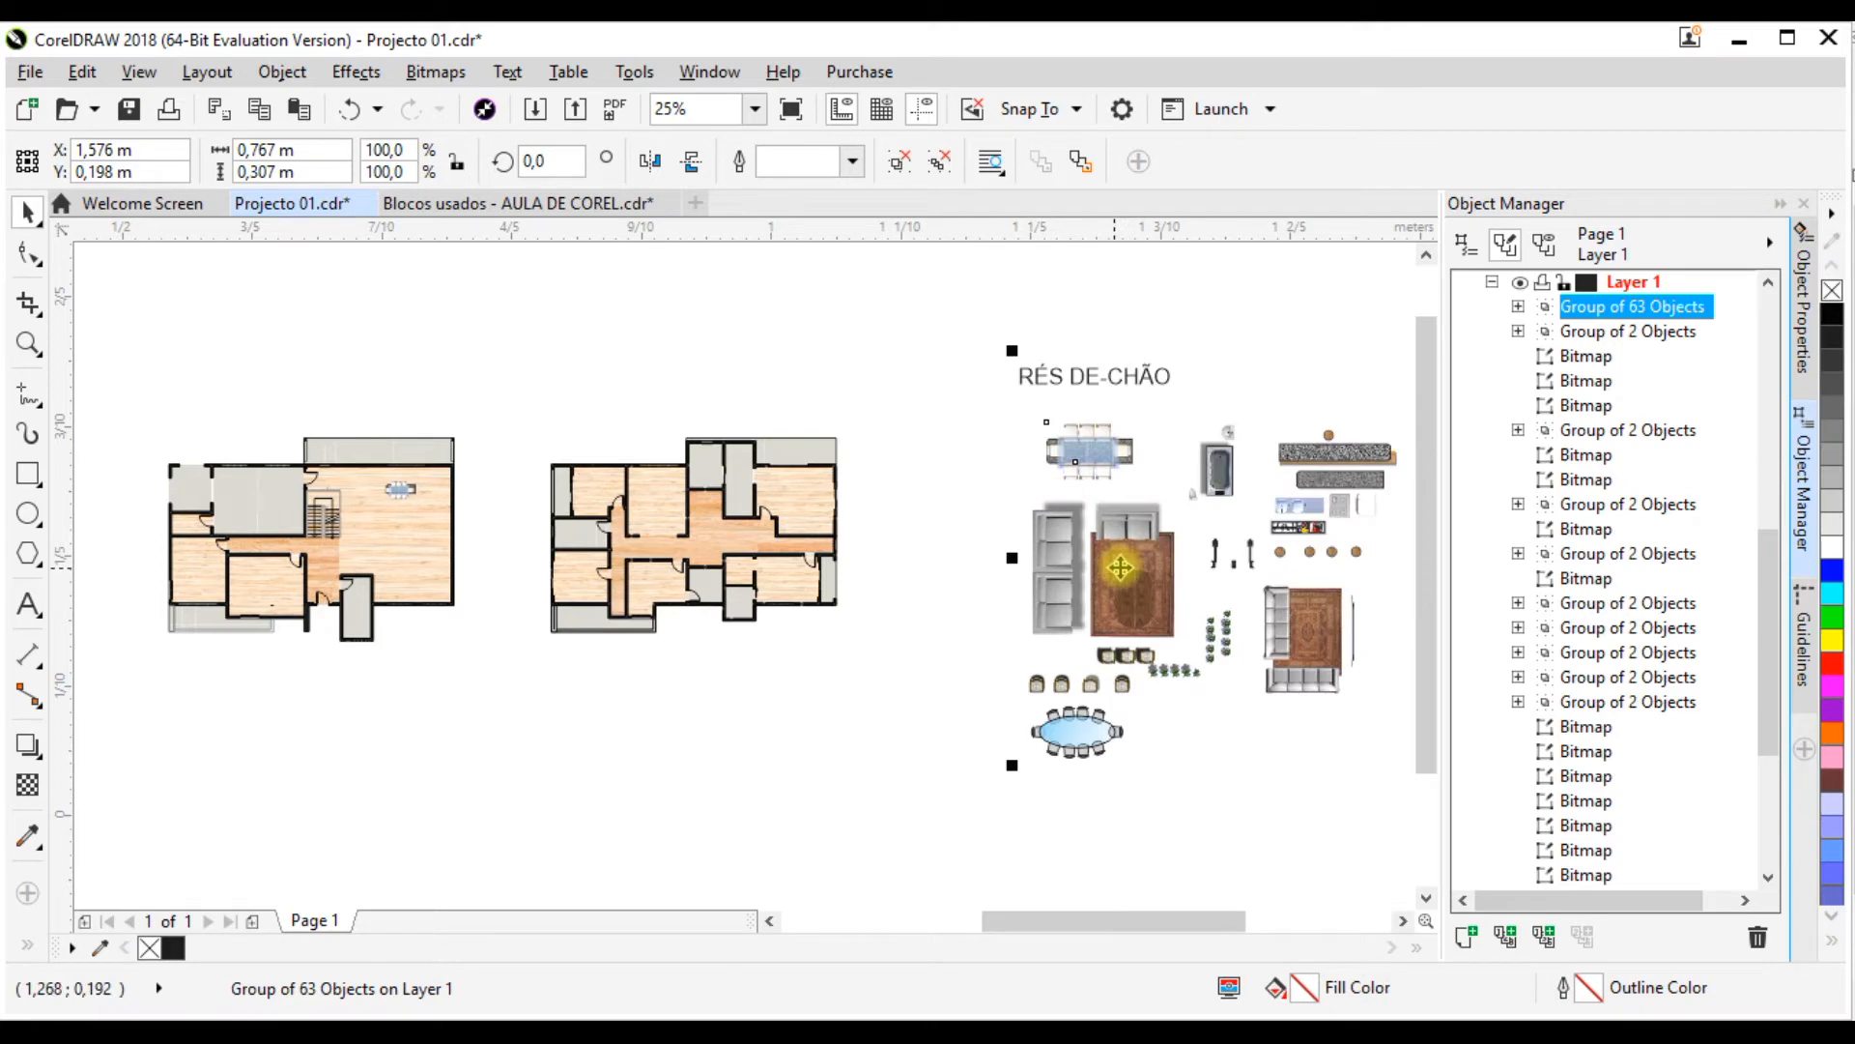
right_click(1123, 572)
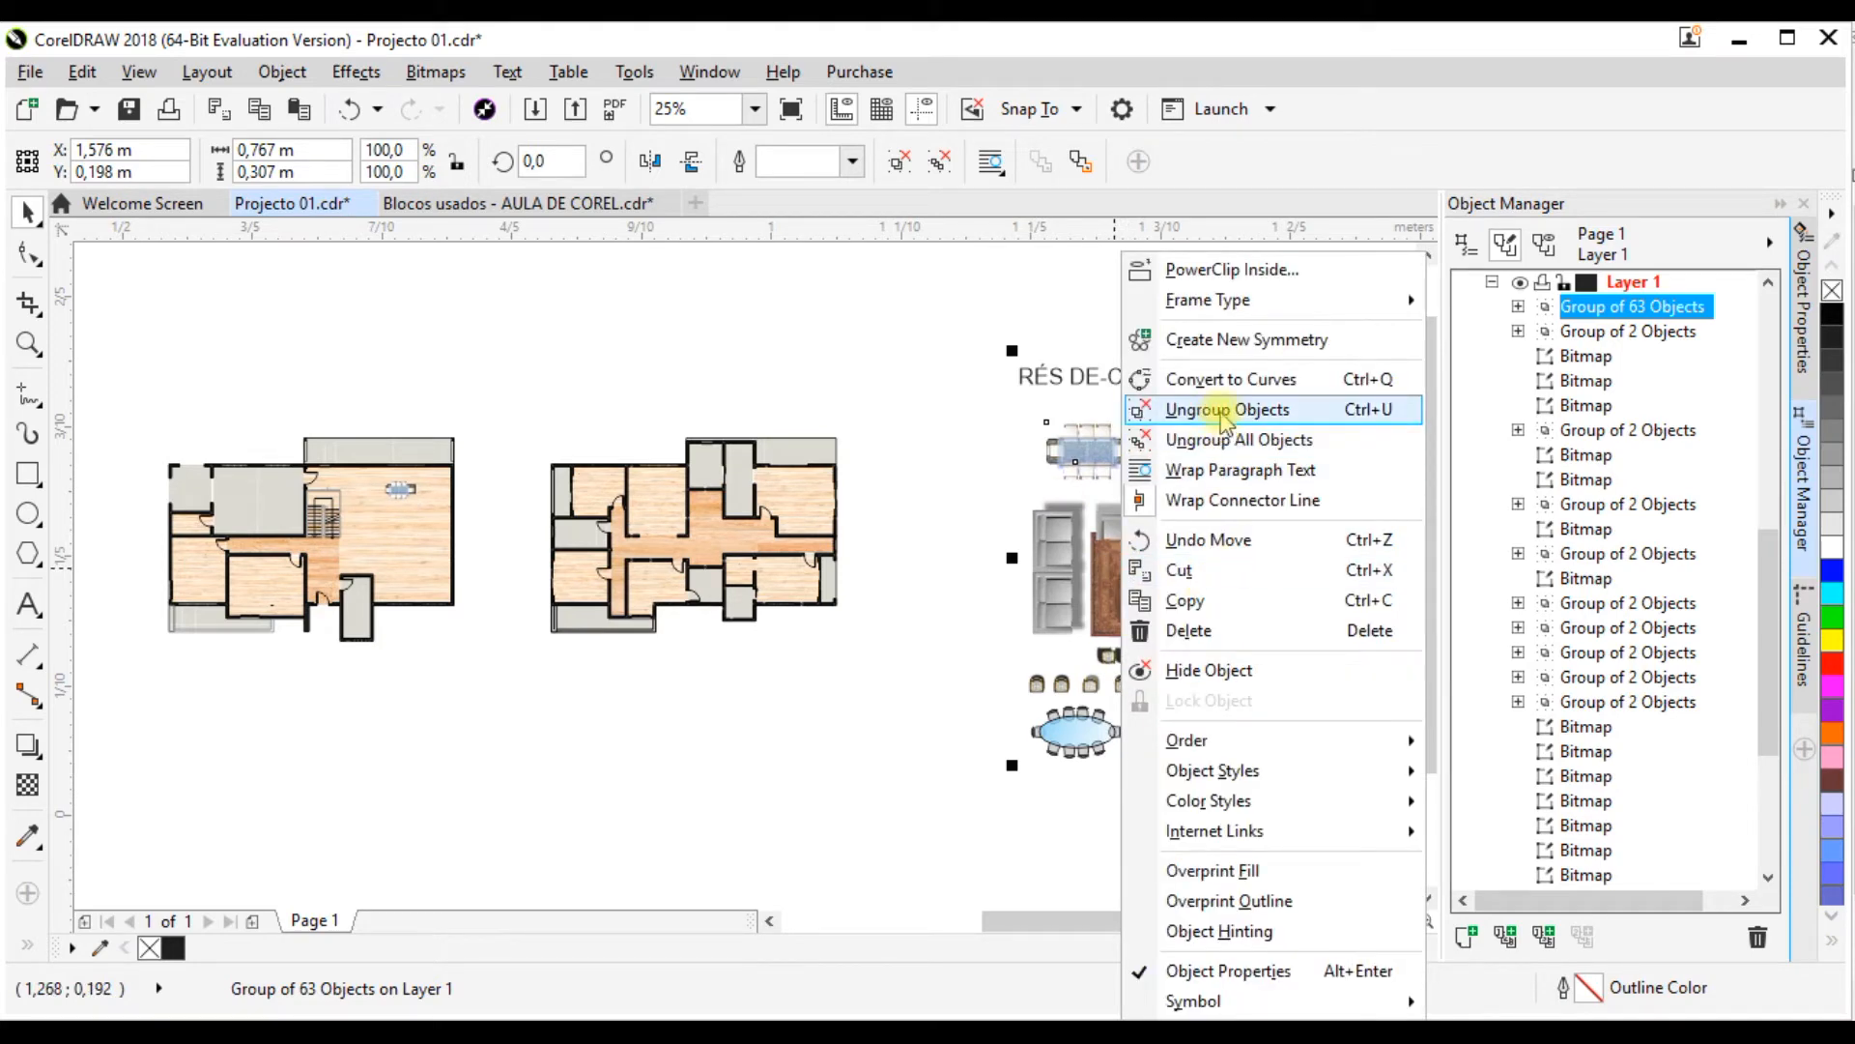
click(1224, 411)
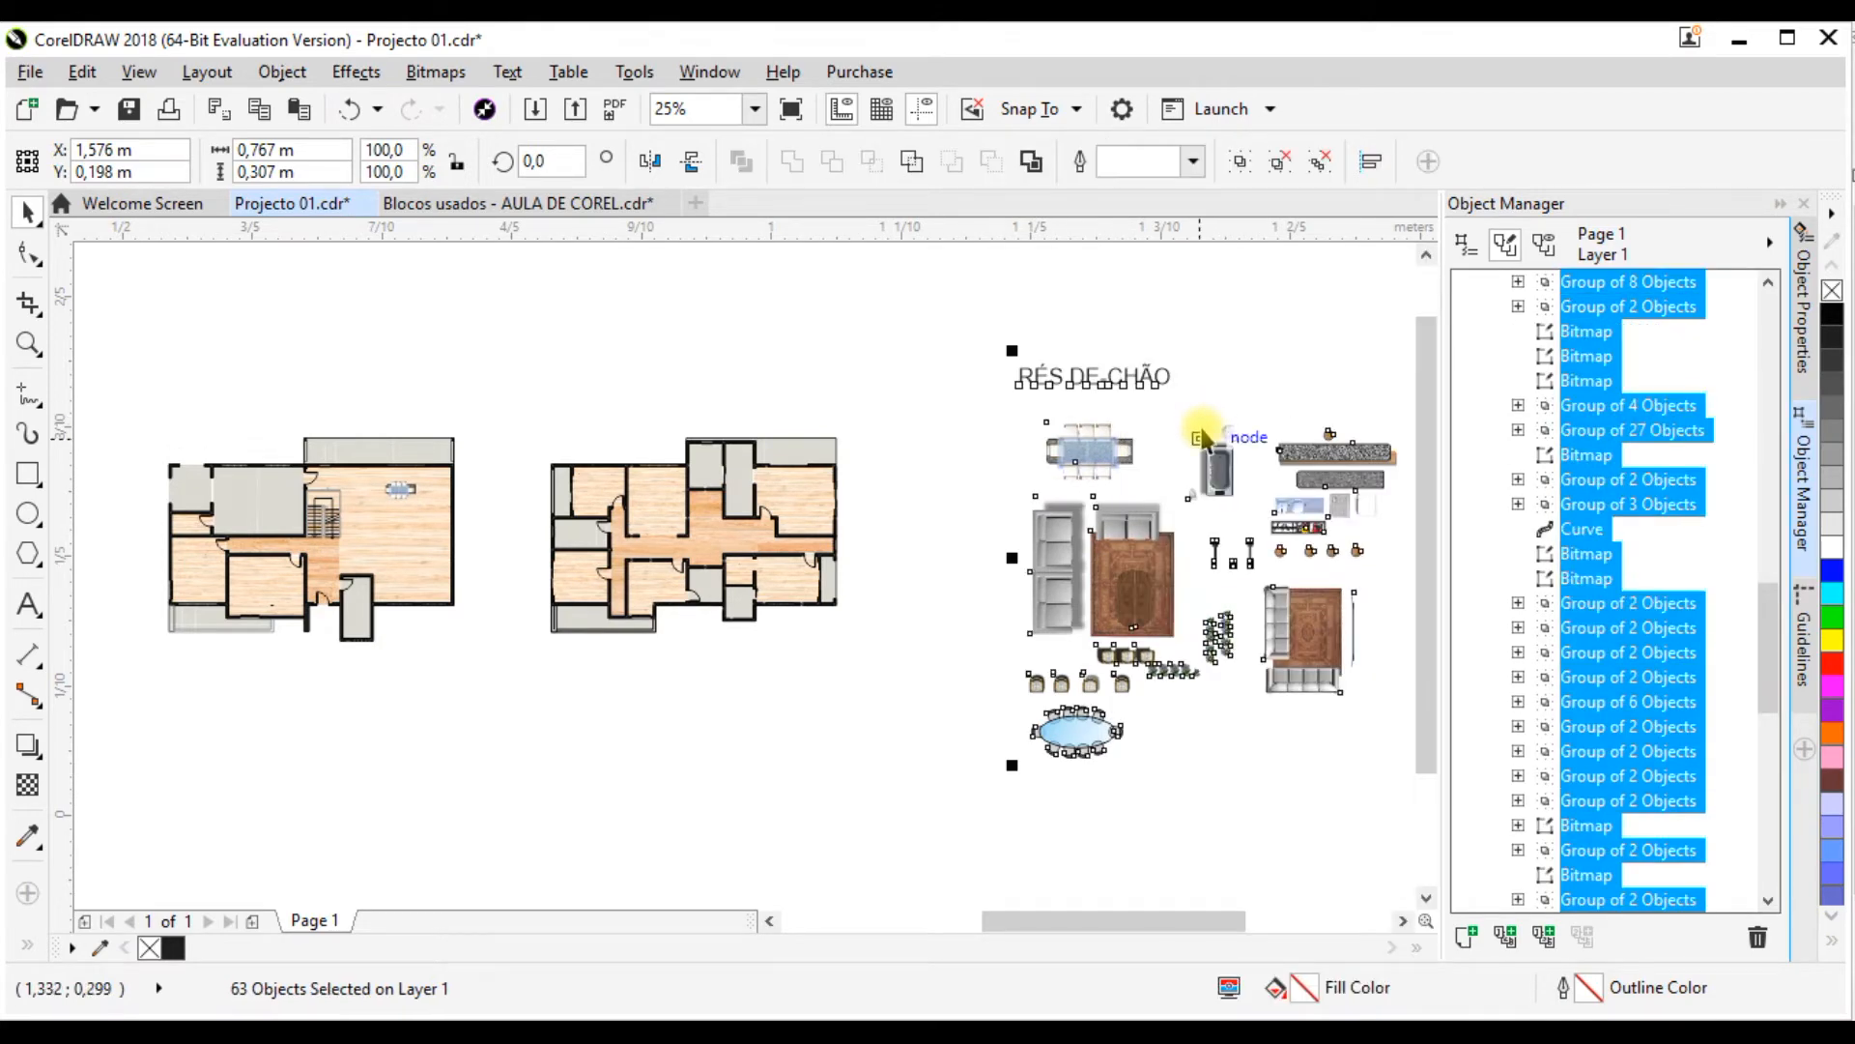
click(1248, 678)
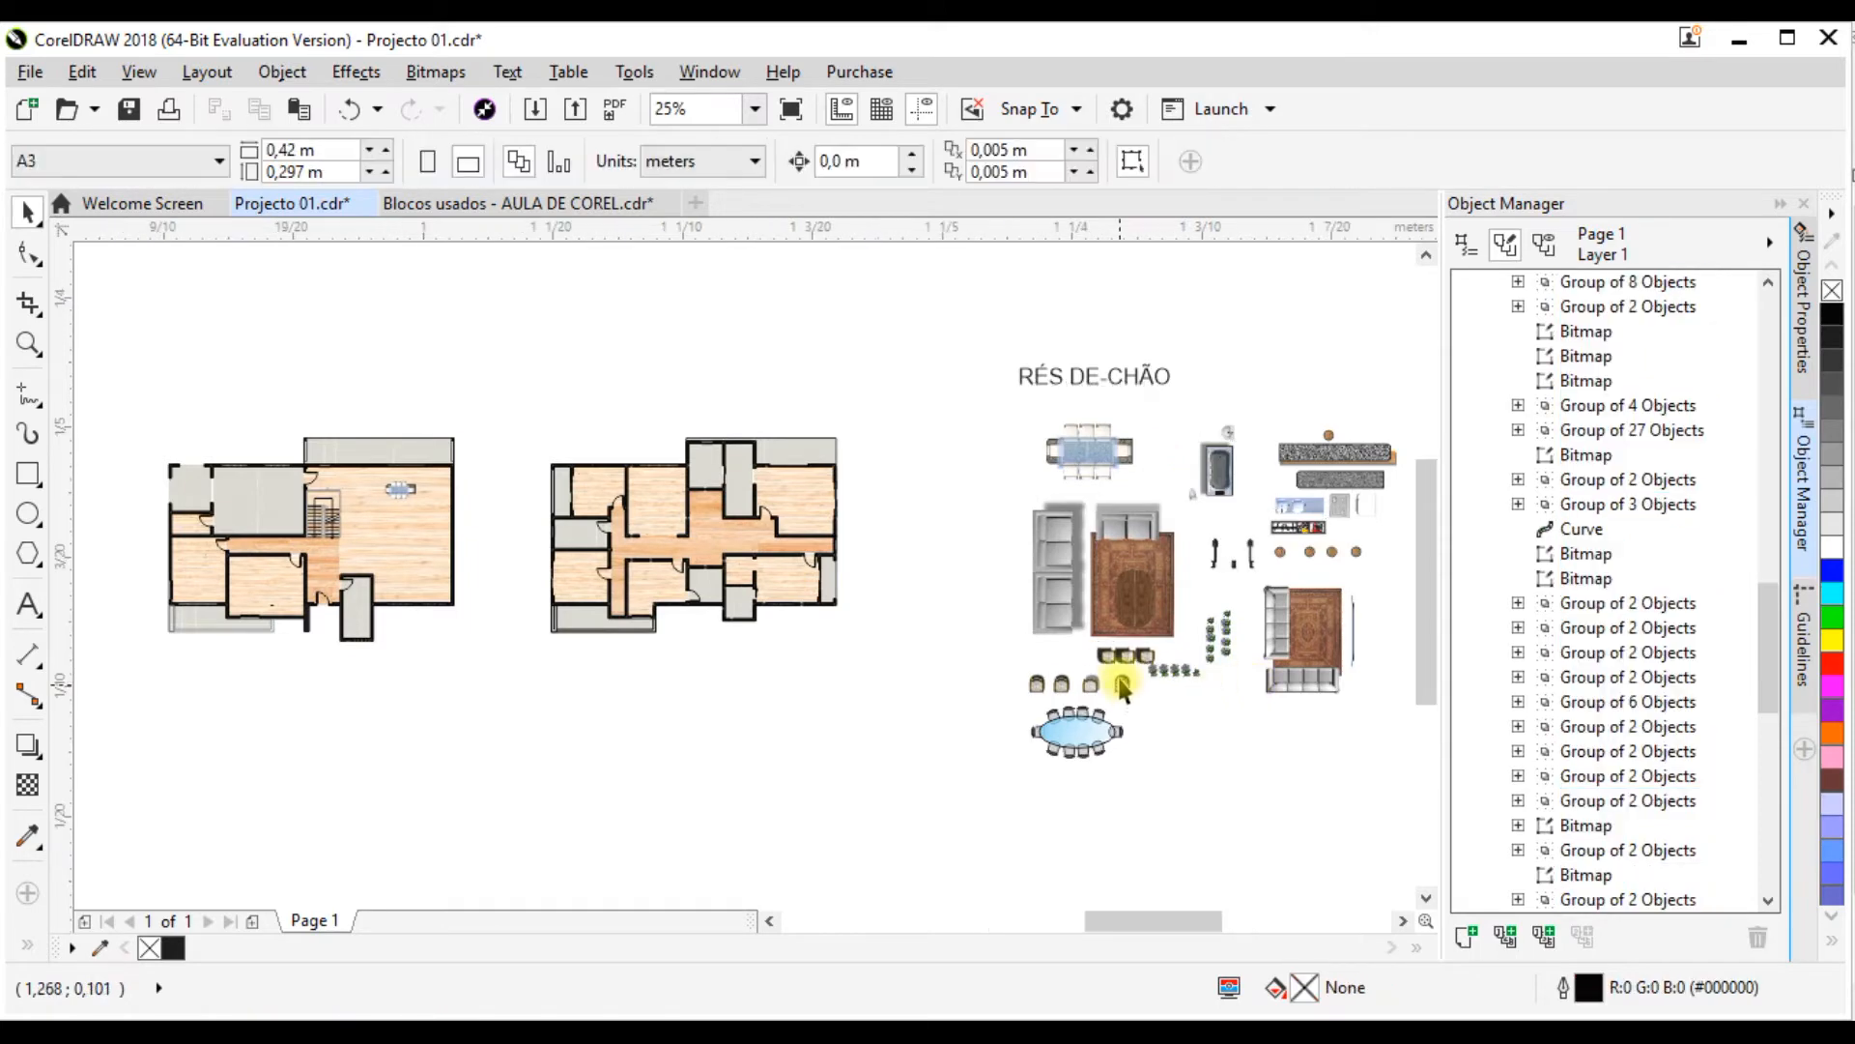
Step: Move the RÉS DE-CHÃO living set of grey sofas, rug and wooden table below the ground-floor plan, at about X 0.617 m, Y 0.072 m
scroll(1121, 683, up, 2)
drag(1235, 541, 1238, 551)
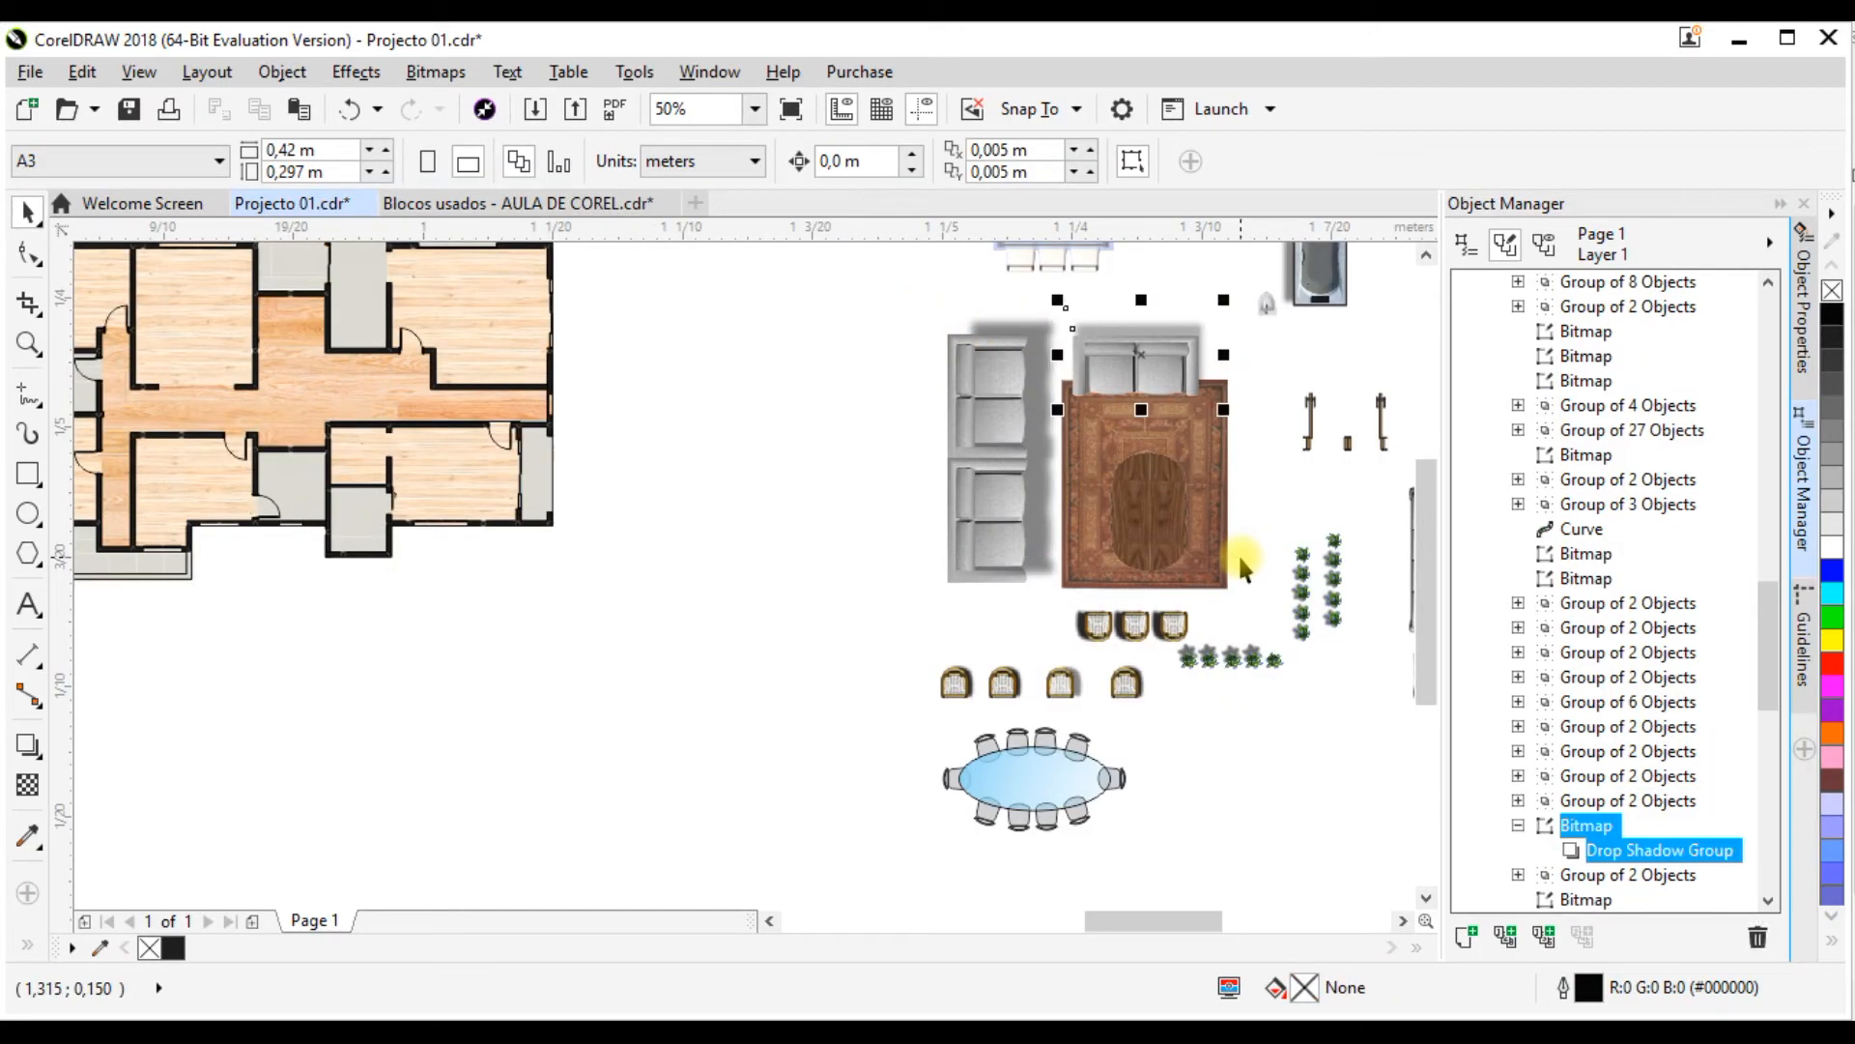
click(1172, 361)
click(1180, 493)
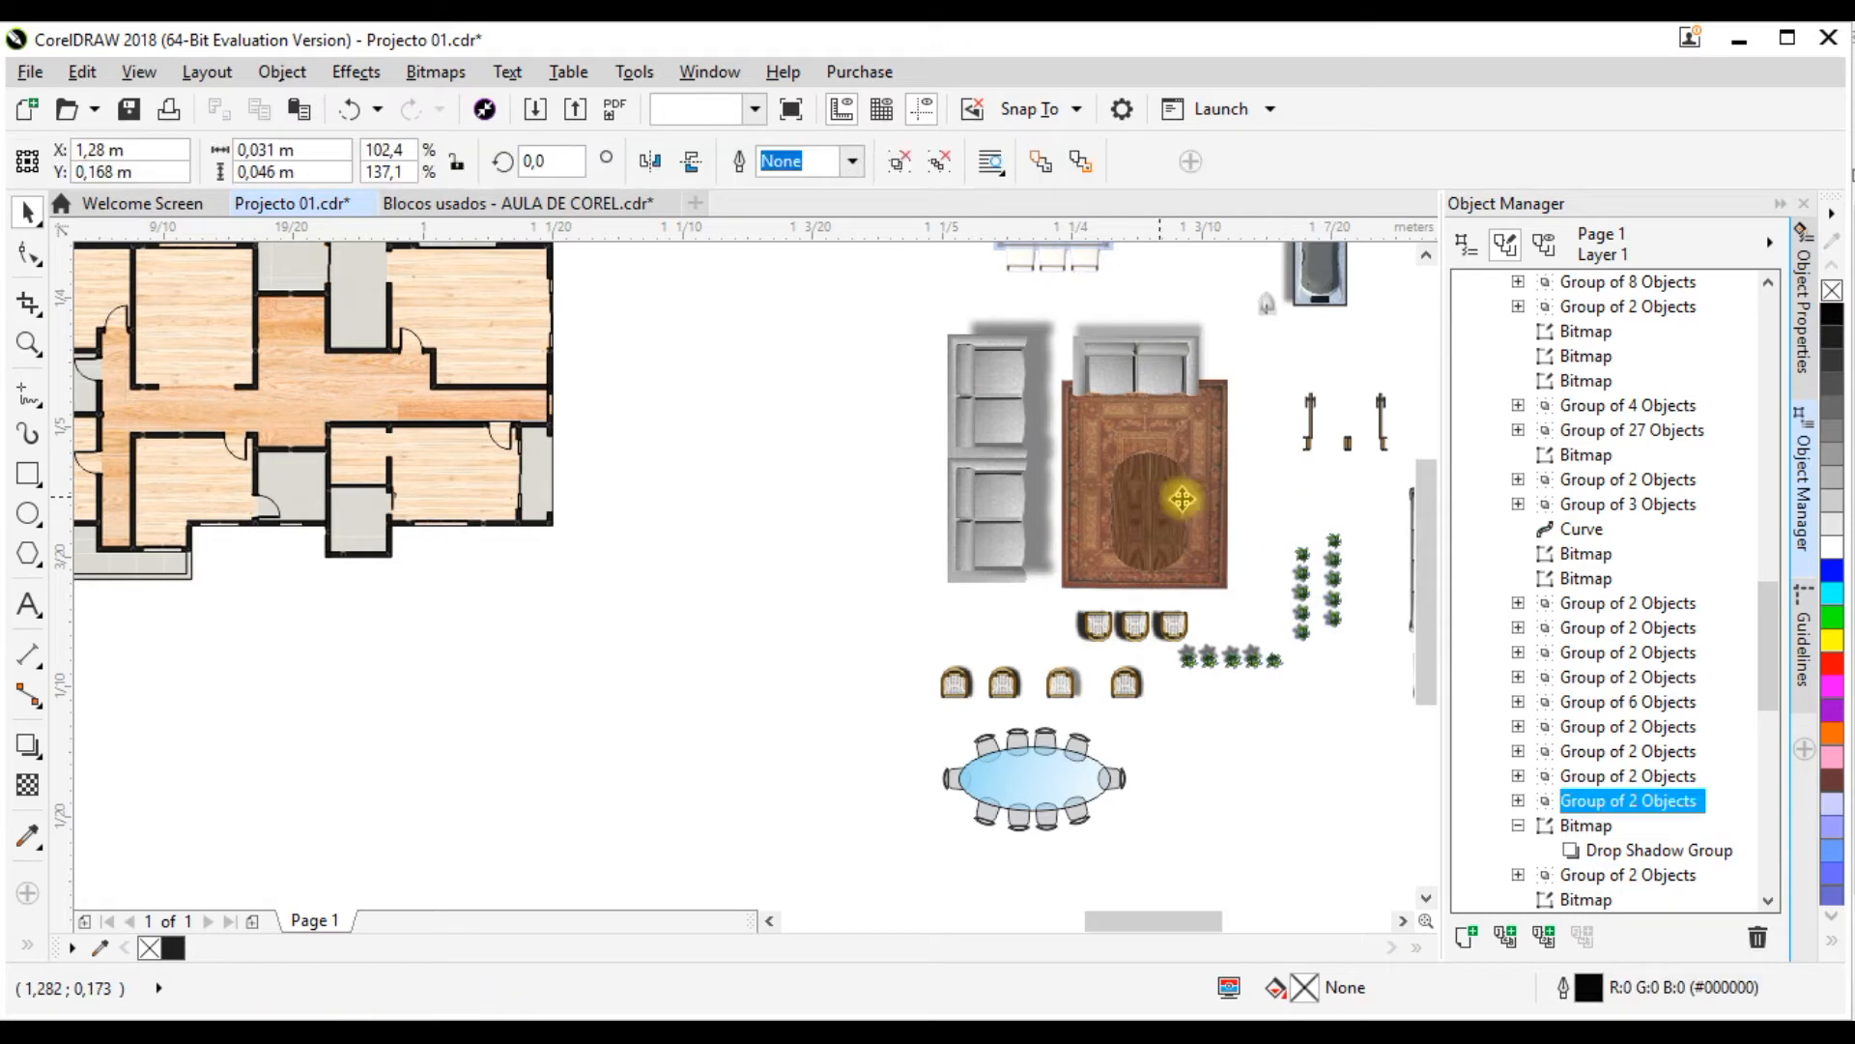
click(875, 293)
drag(1238, 577, 1256, 597)
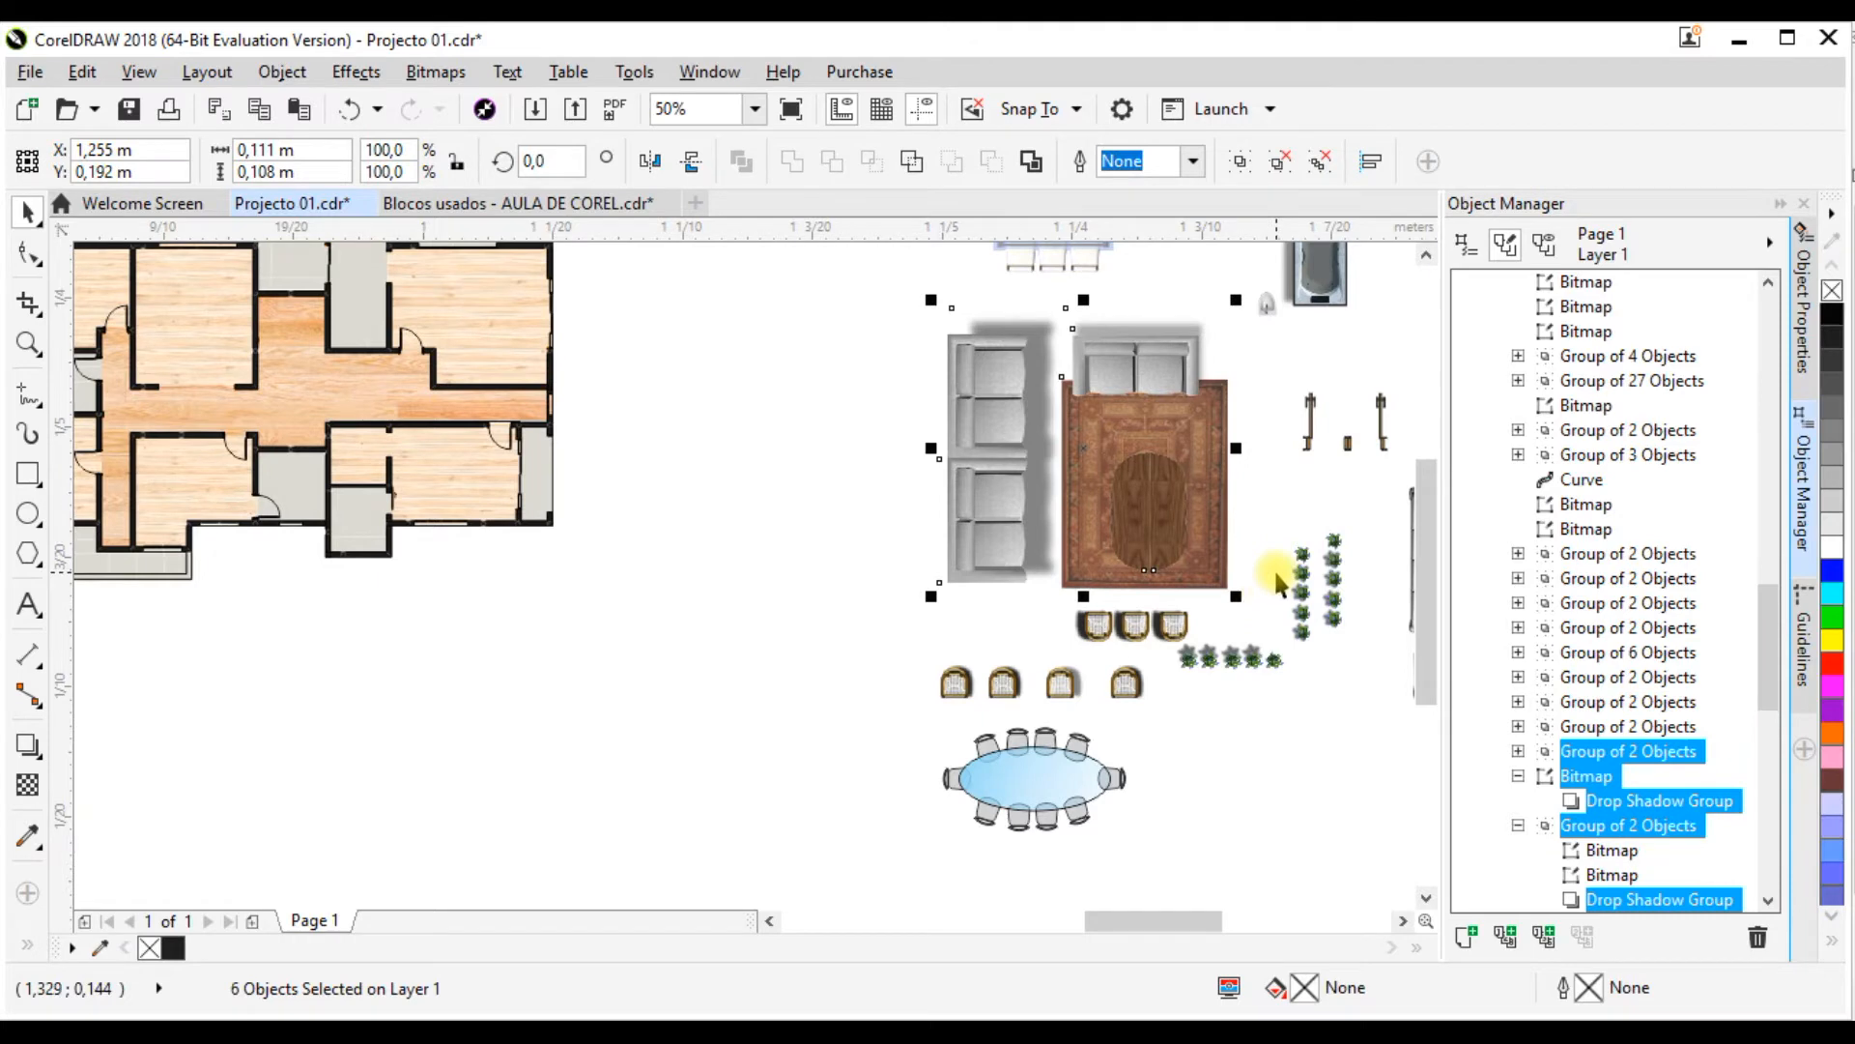
scroll(1275, 580, down, 2)
drag(1199, 518, 377, 669)
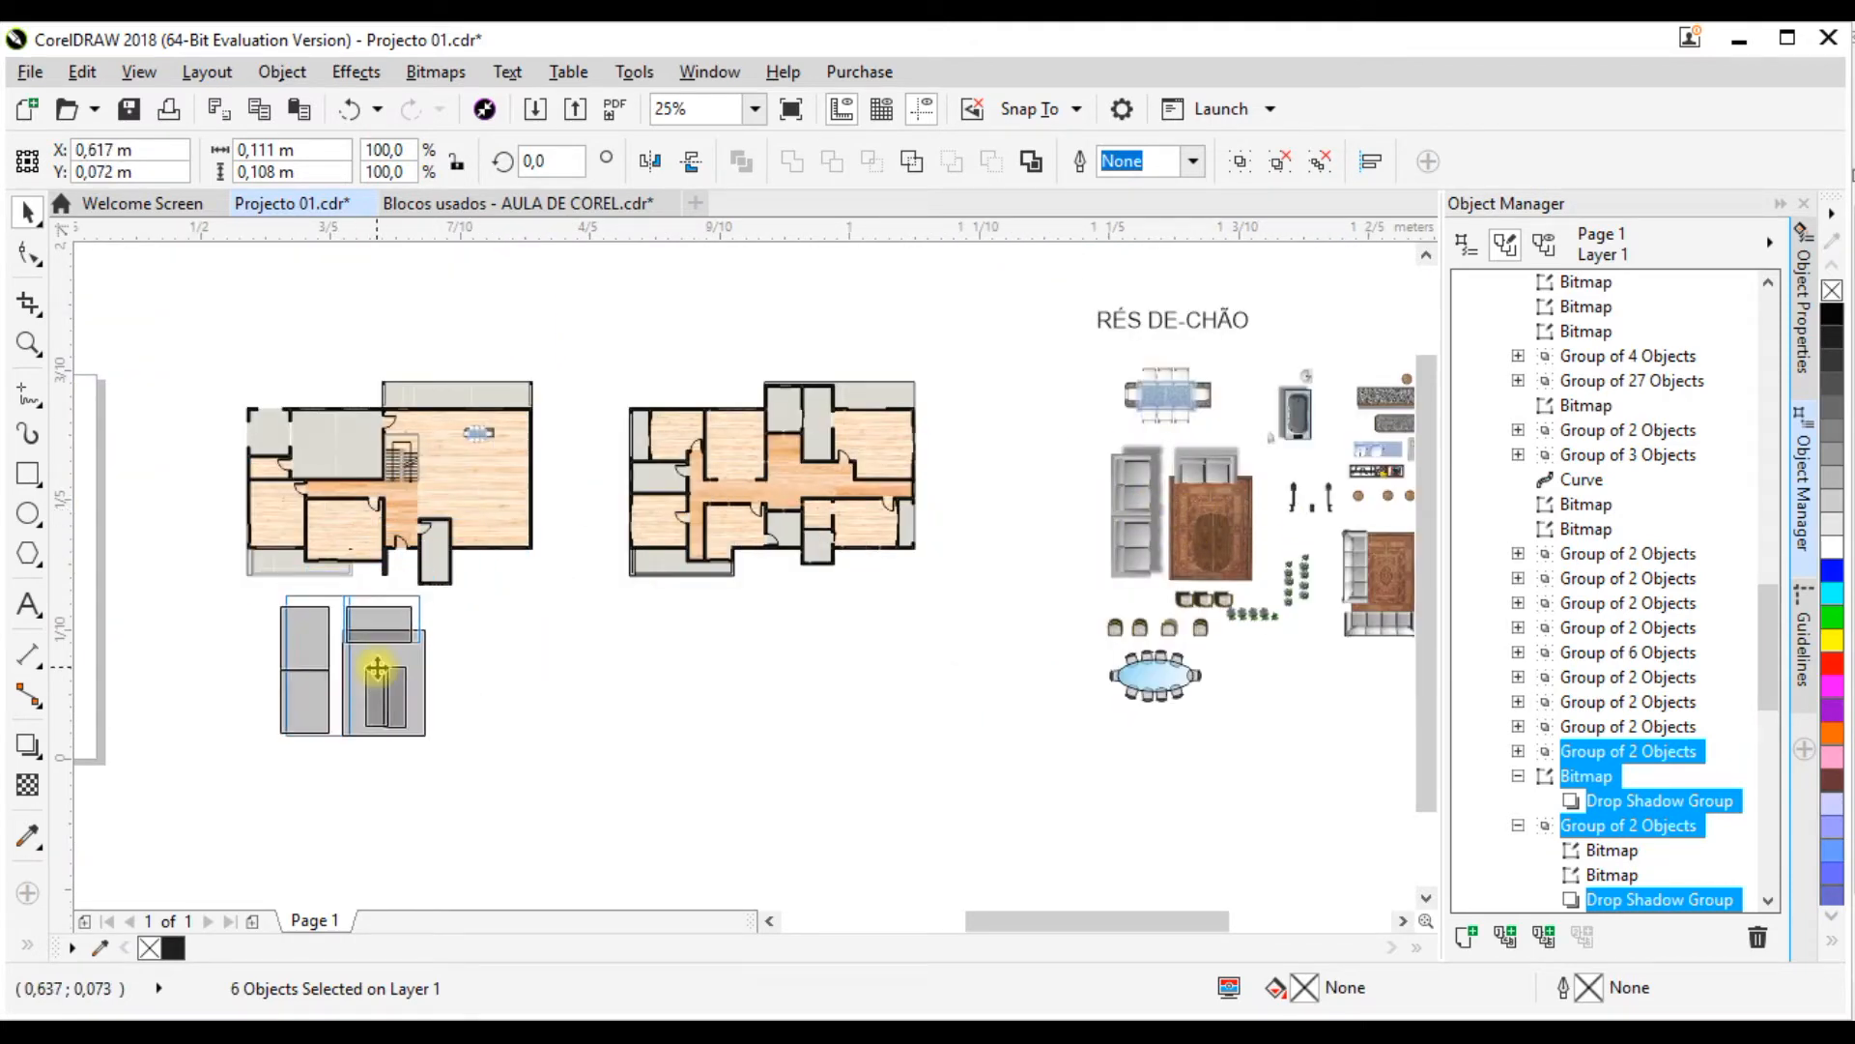
Step: Scale the living set down proportionally to about 0.051 by 0.05 m and place it over the ground-floor plan's lower-left room, about X 0.562 m, Y 0.188 m
scroll(228, 612, up, 2)
scroll(802, 440, down, 1)
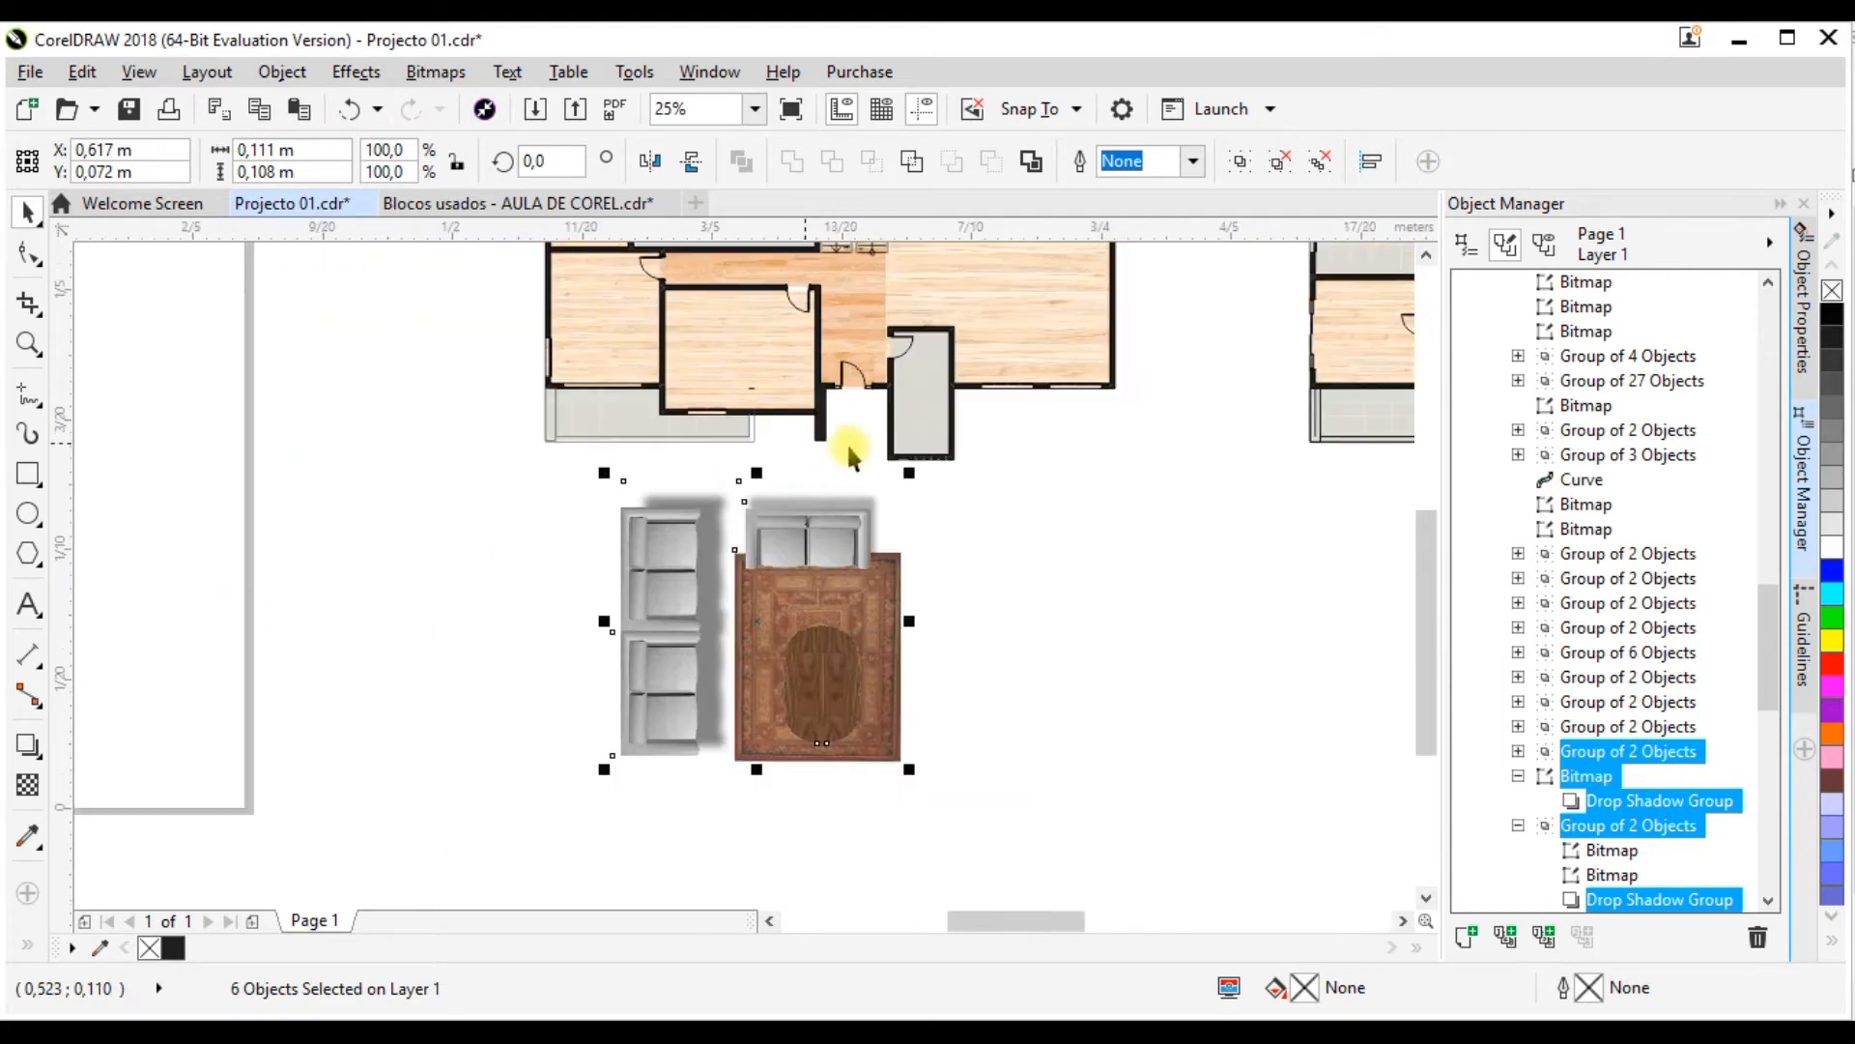
drag(915, 466, 833, 525)
scroll(834, 640, down, 1)
scroll(744, 584, up, 1)
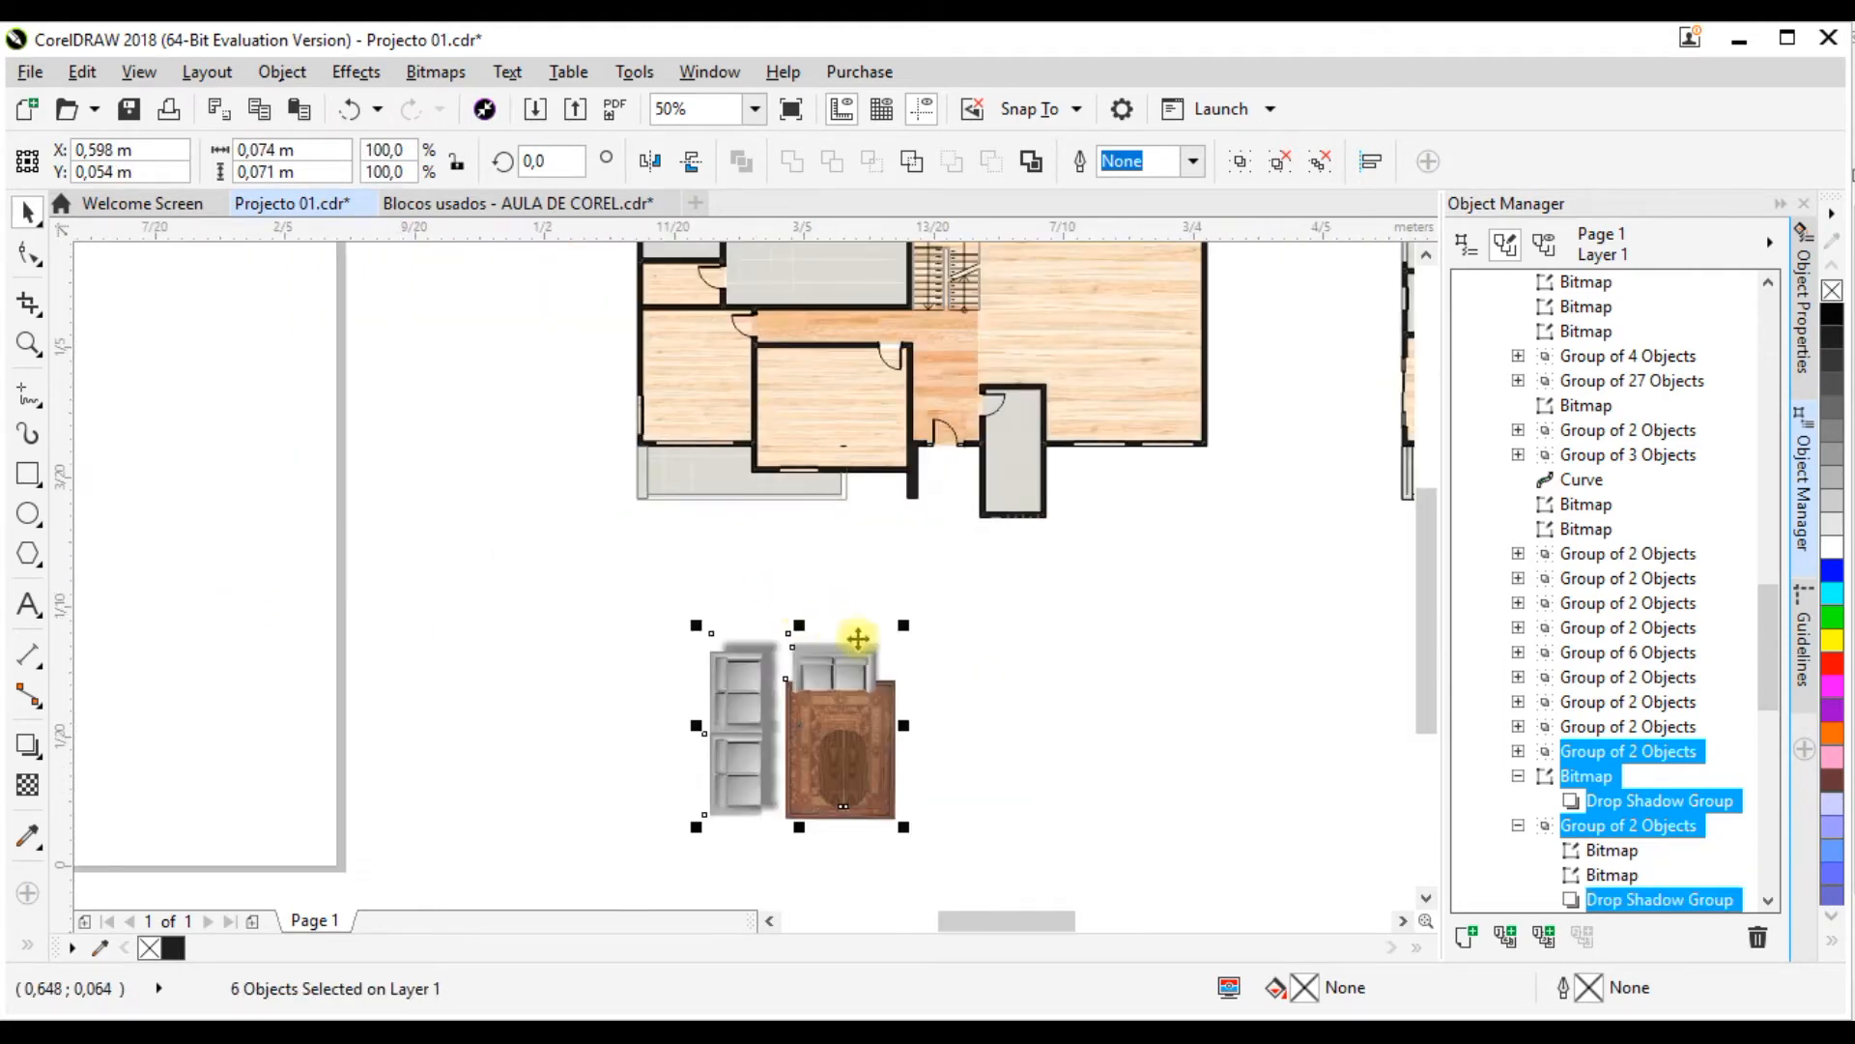
drag(905, 630, 842, 687)
drag(801, 763, 705, 334)
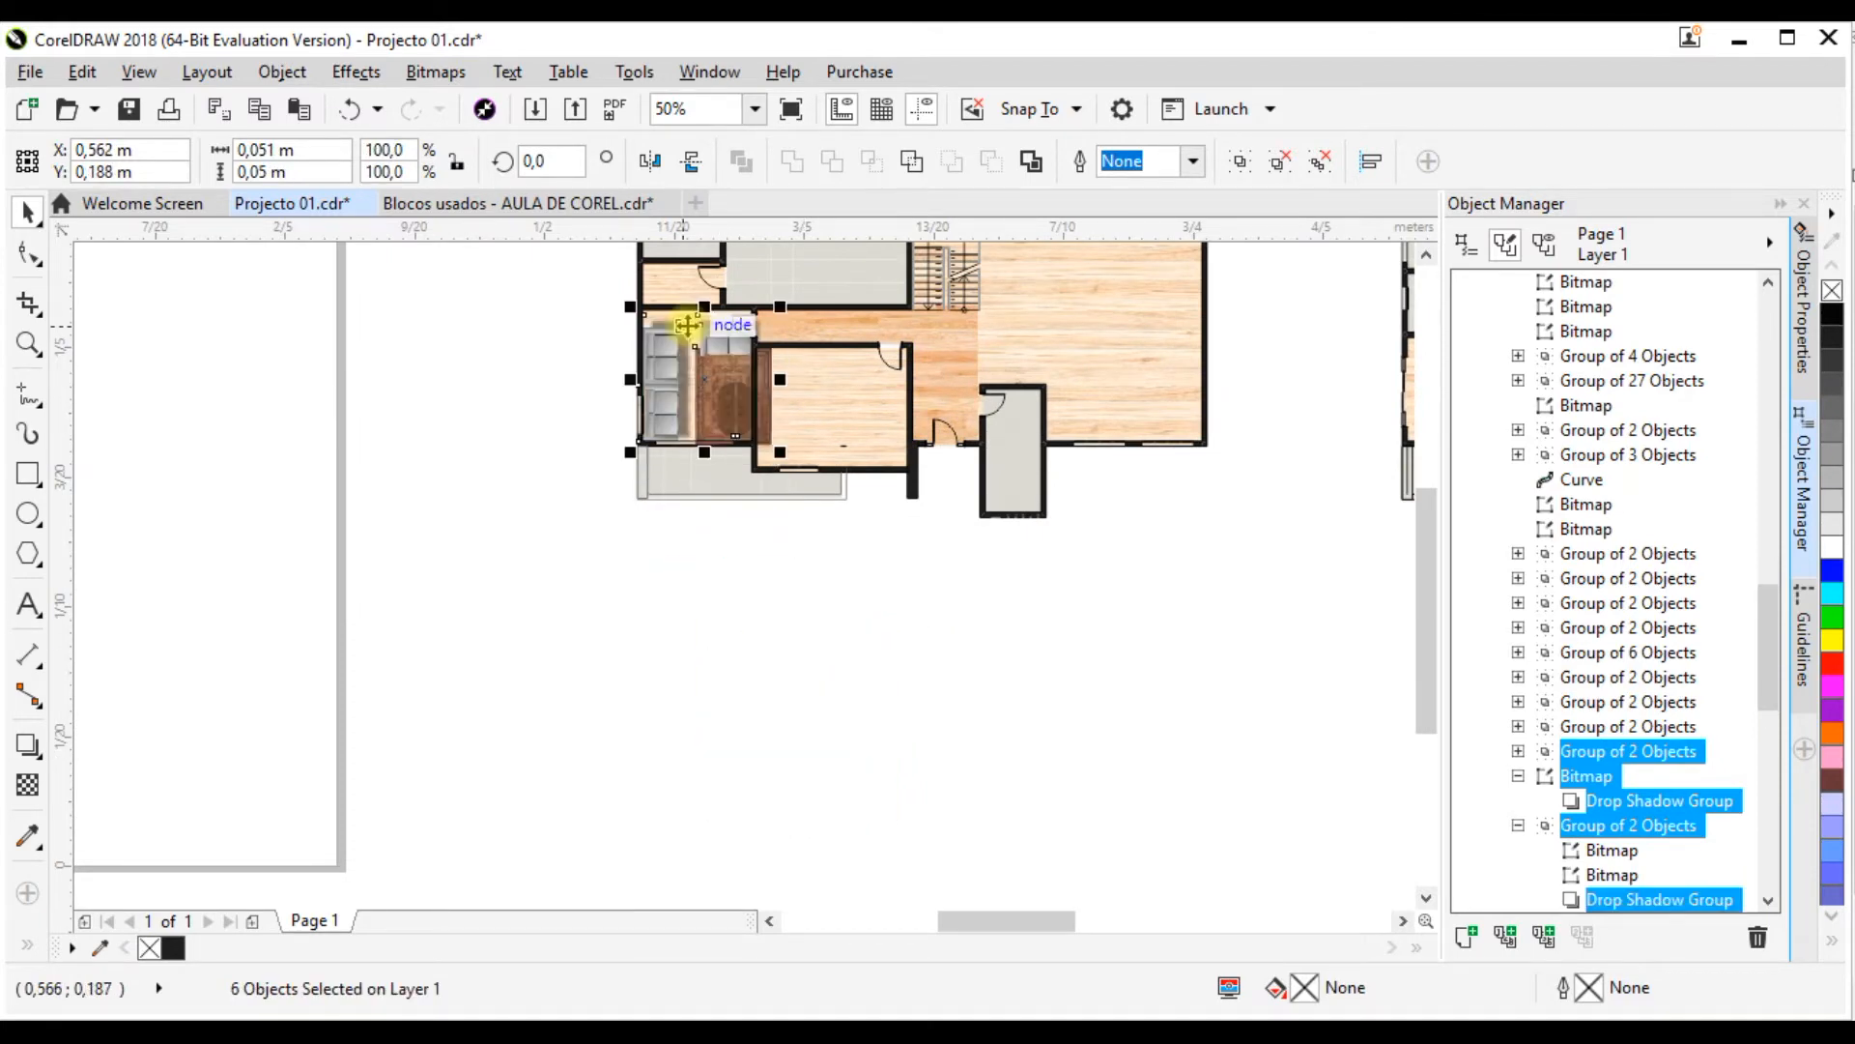
Step: Scale the living set down further to about 0.035 by 0.034 m and position it in its room at about X 0.555 m, Y 0.185 m
scroll(764, 338, up, 3)
drag(1042, 280, 903, 408)
drag(804, 629, 814, 554)
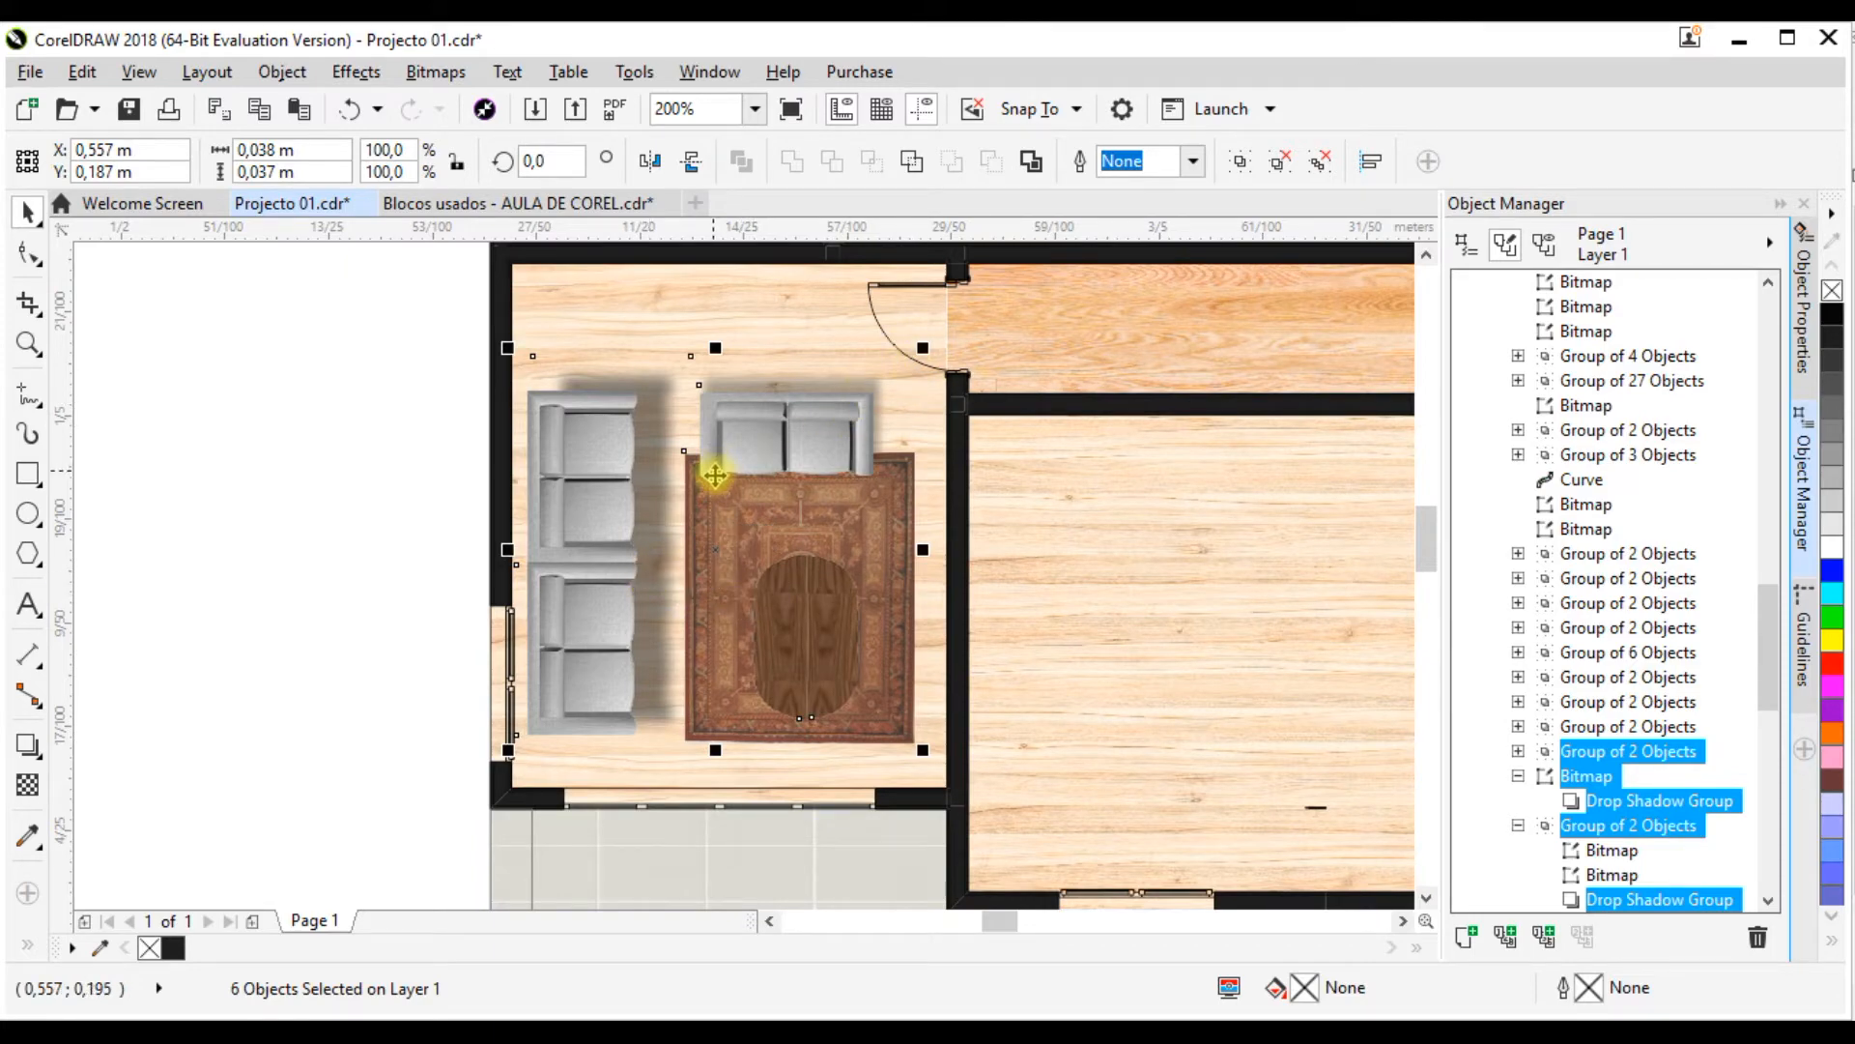
scroll(725, 457, down, 2)
scroll(909, 384, up, 2)
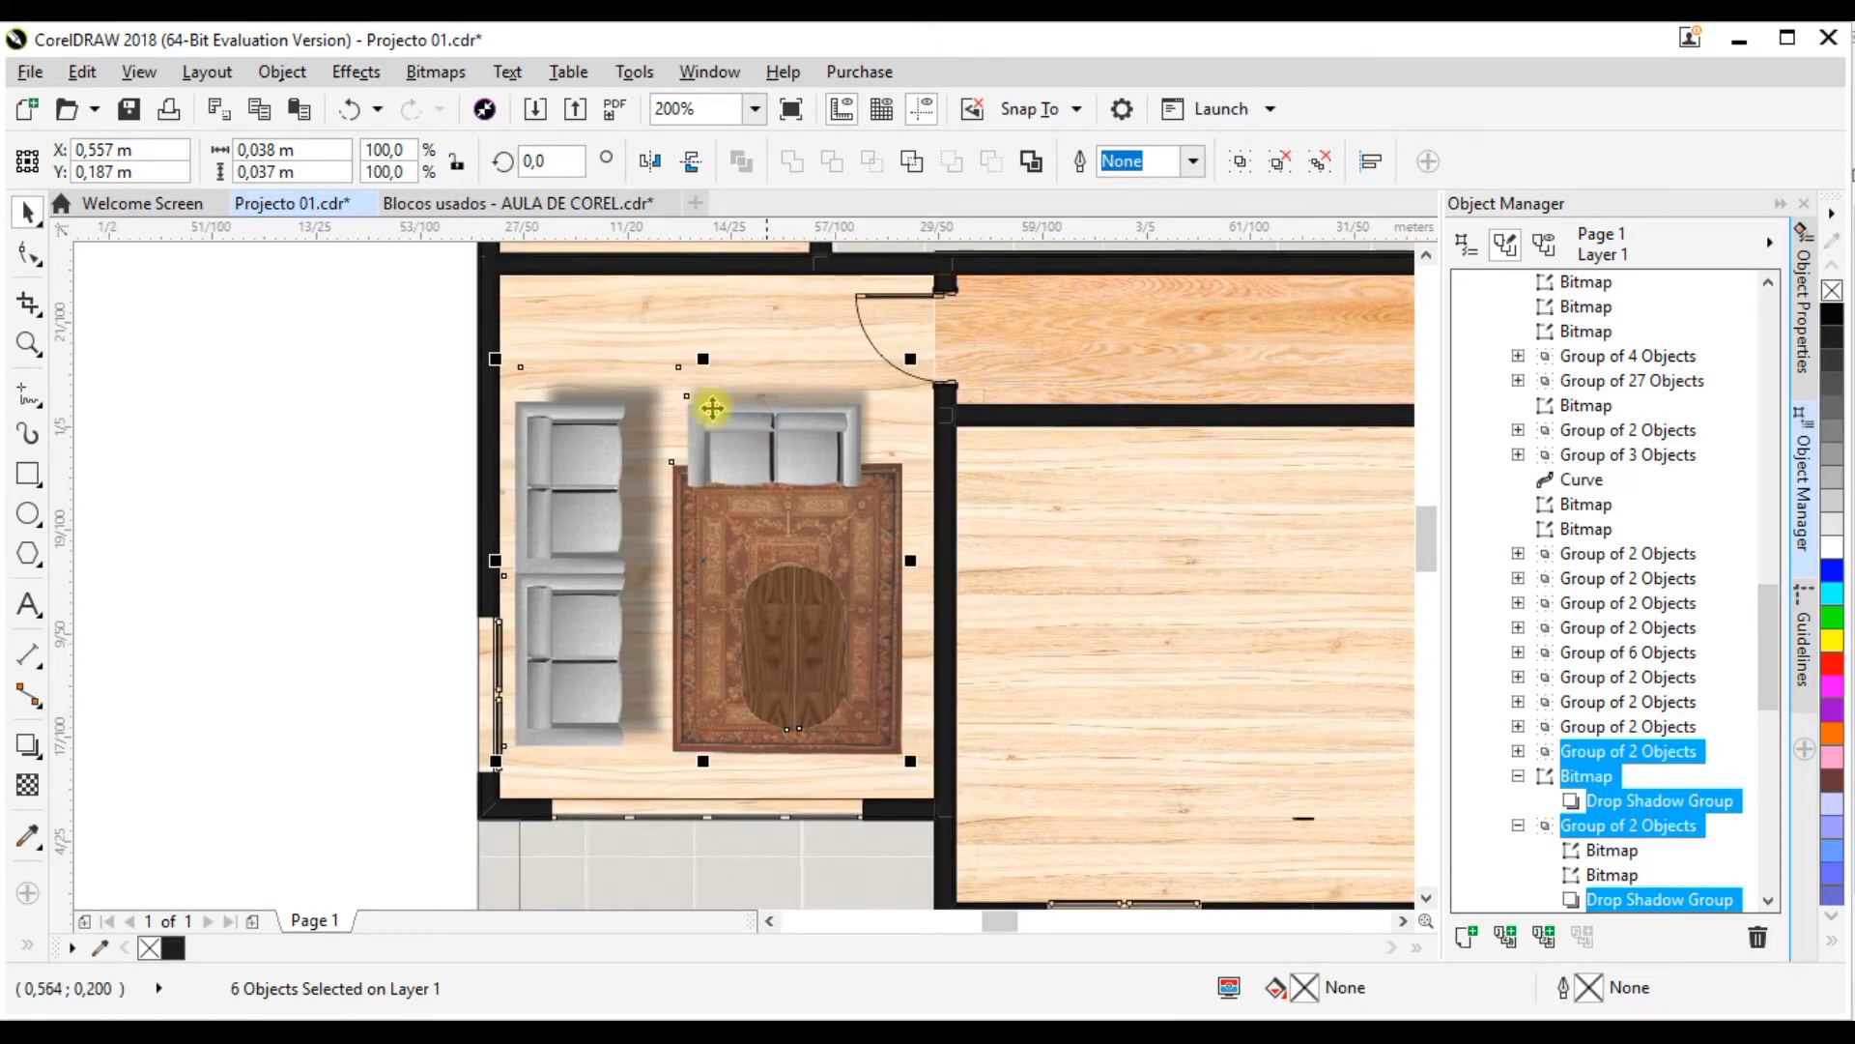
drag(915, 357, 874, 394)
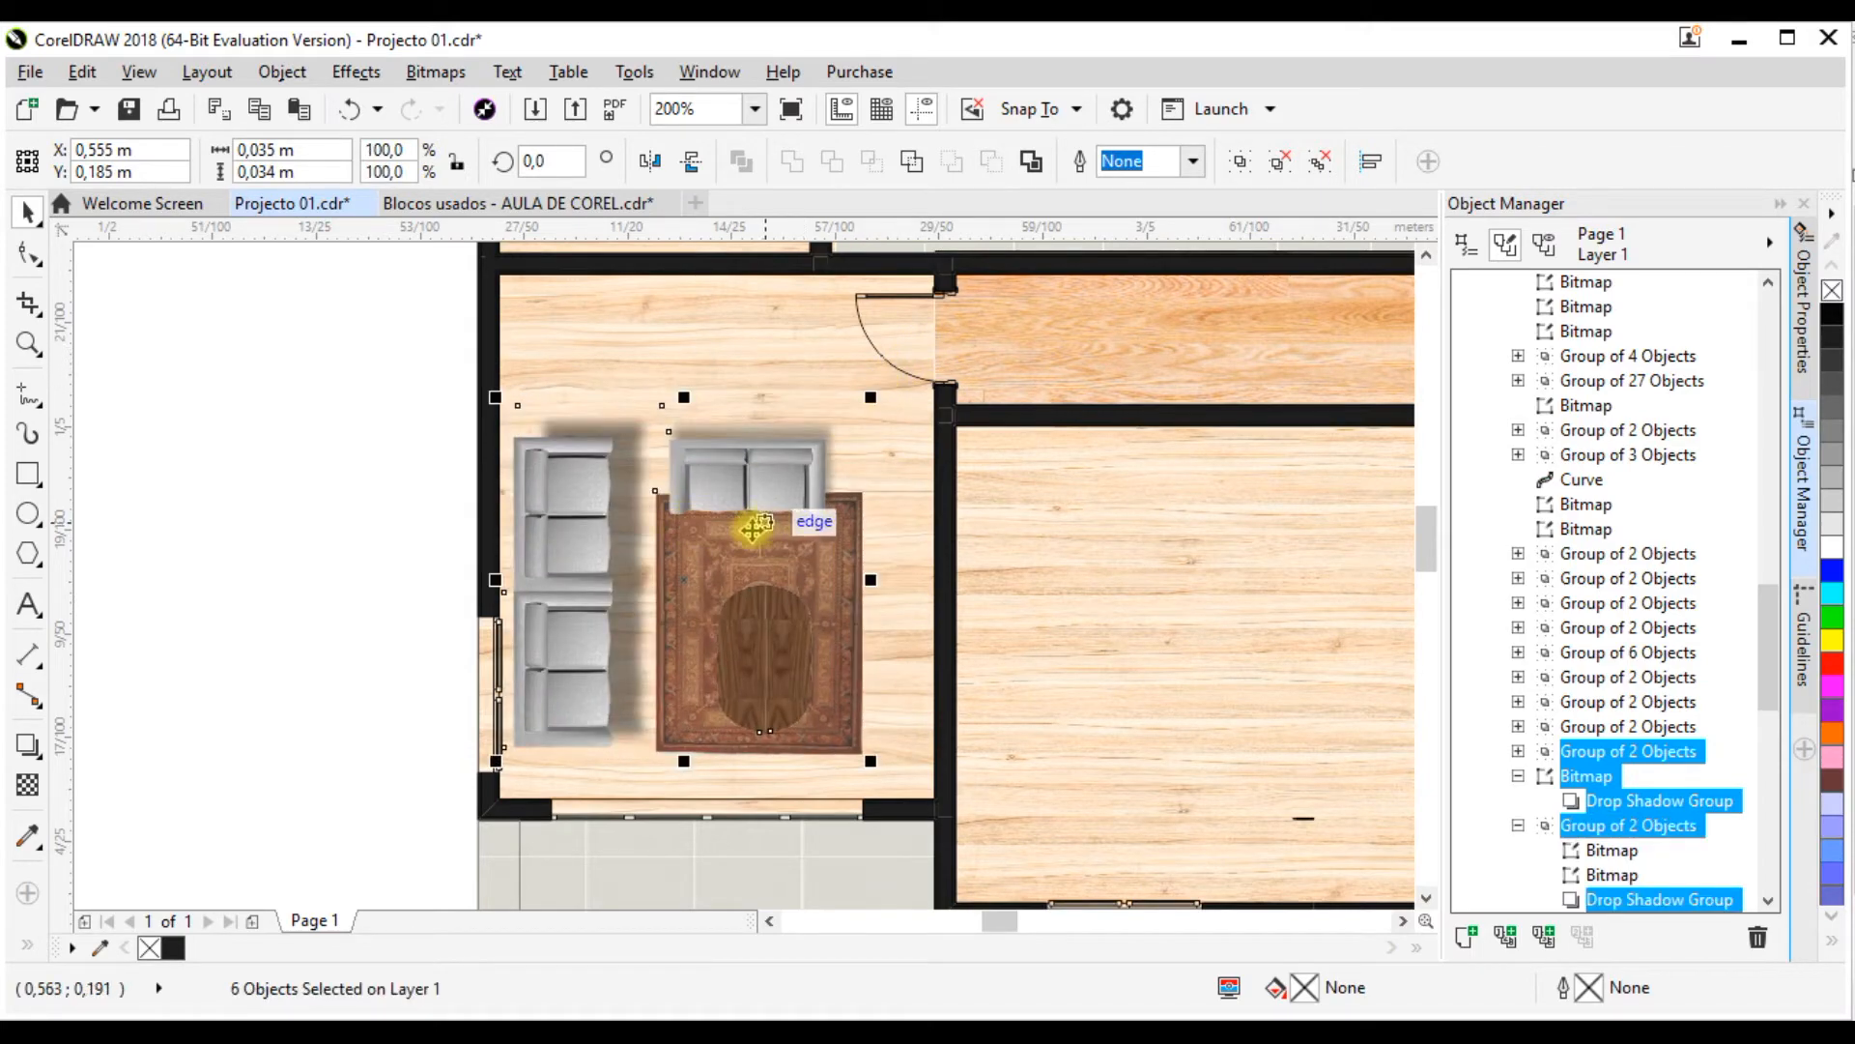
scroll(601, 501, up, 1)
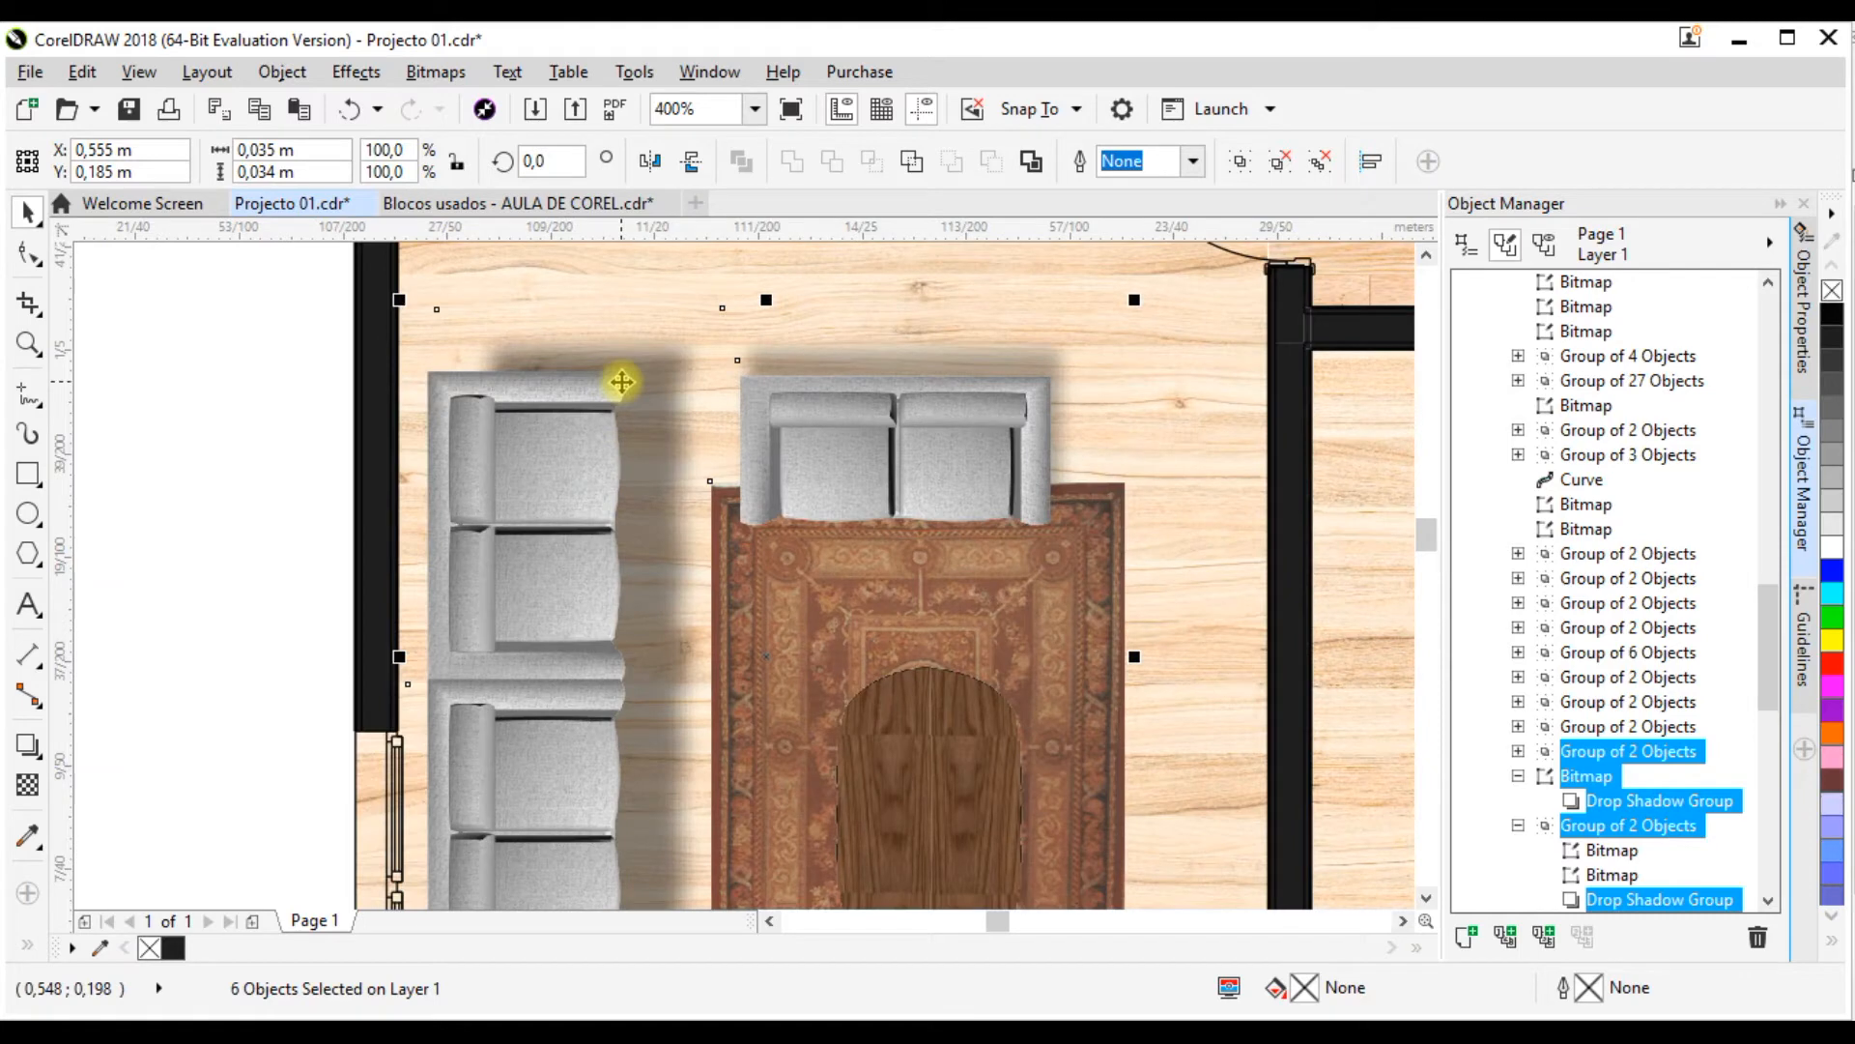
scroll(622, 376, down, 1)
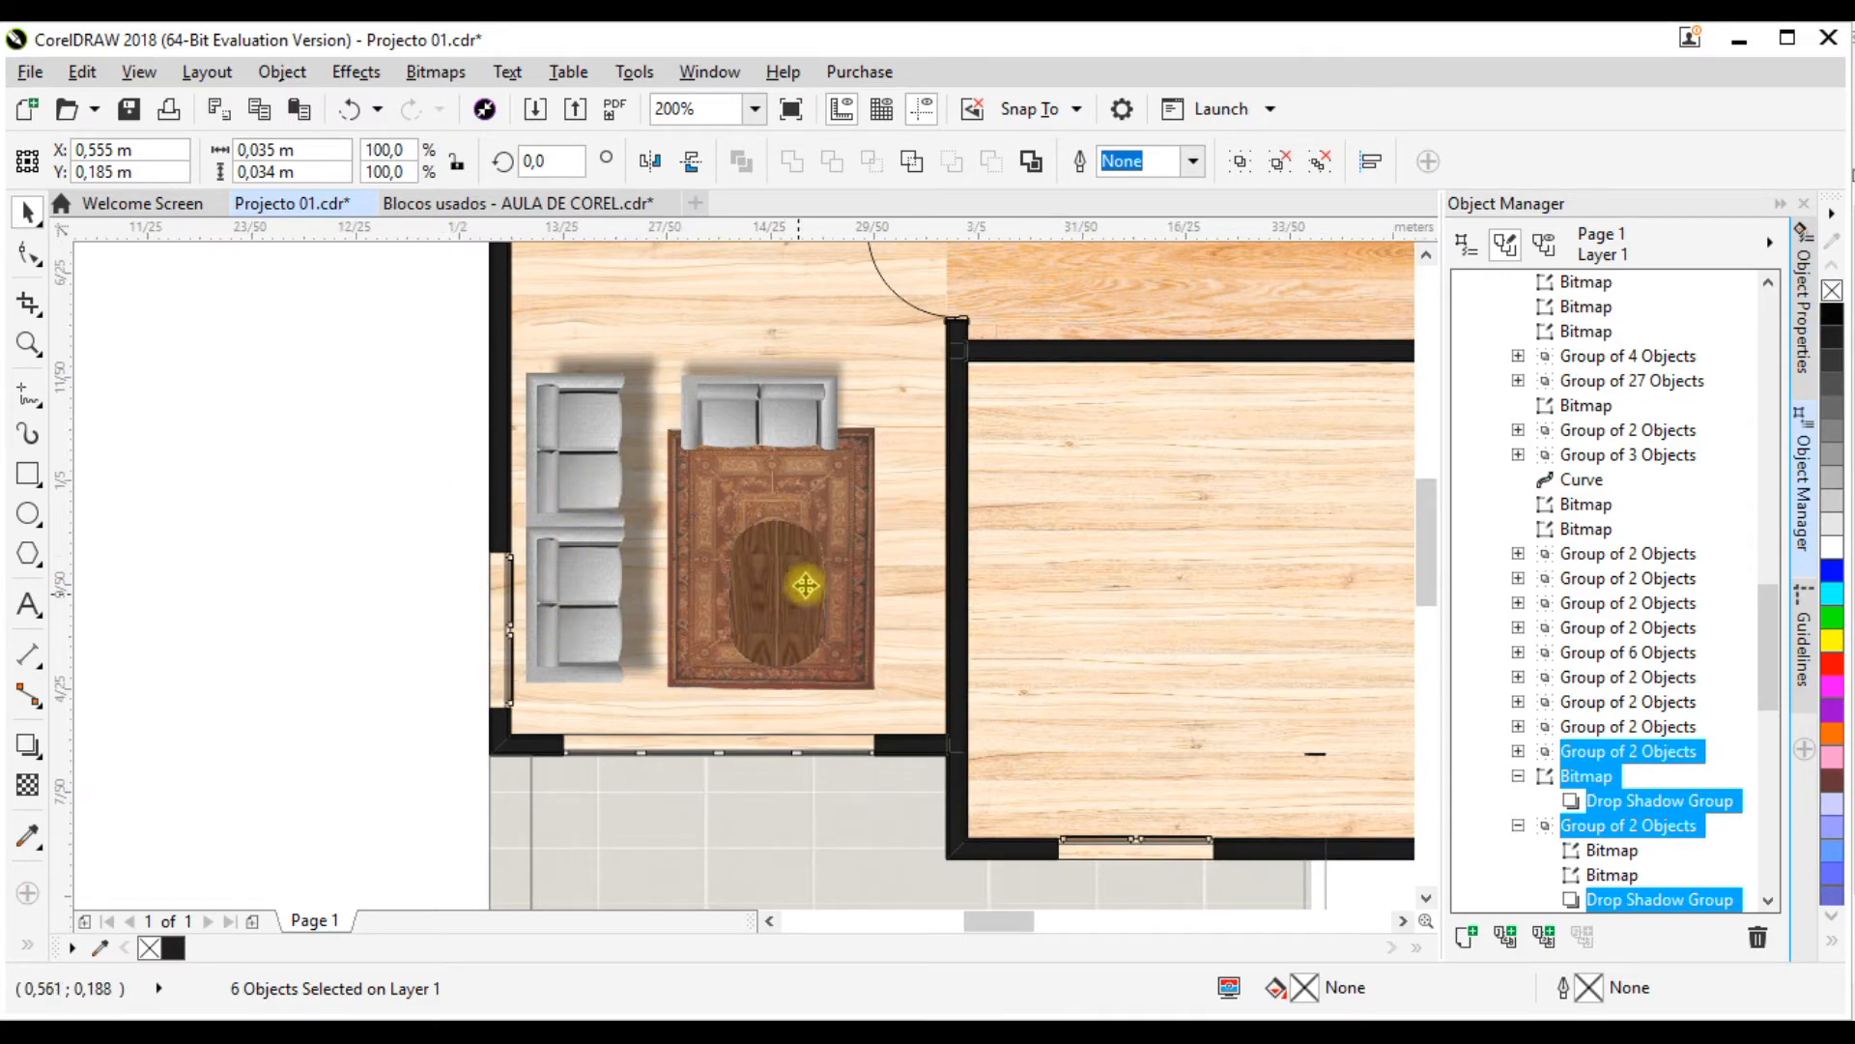
scroll(802, 587, down, 1)
scroll(753, 529, up, 1)
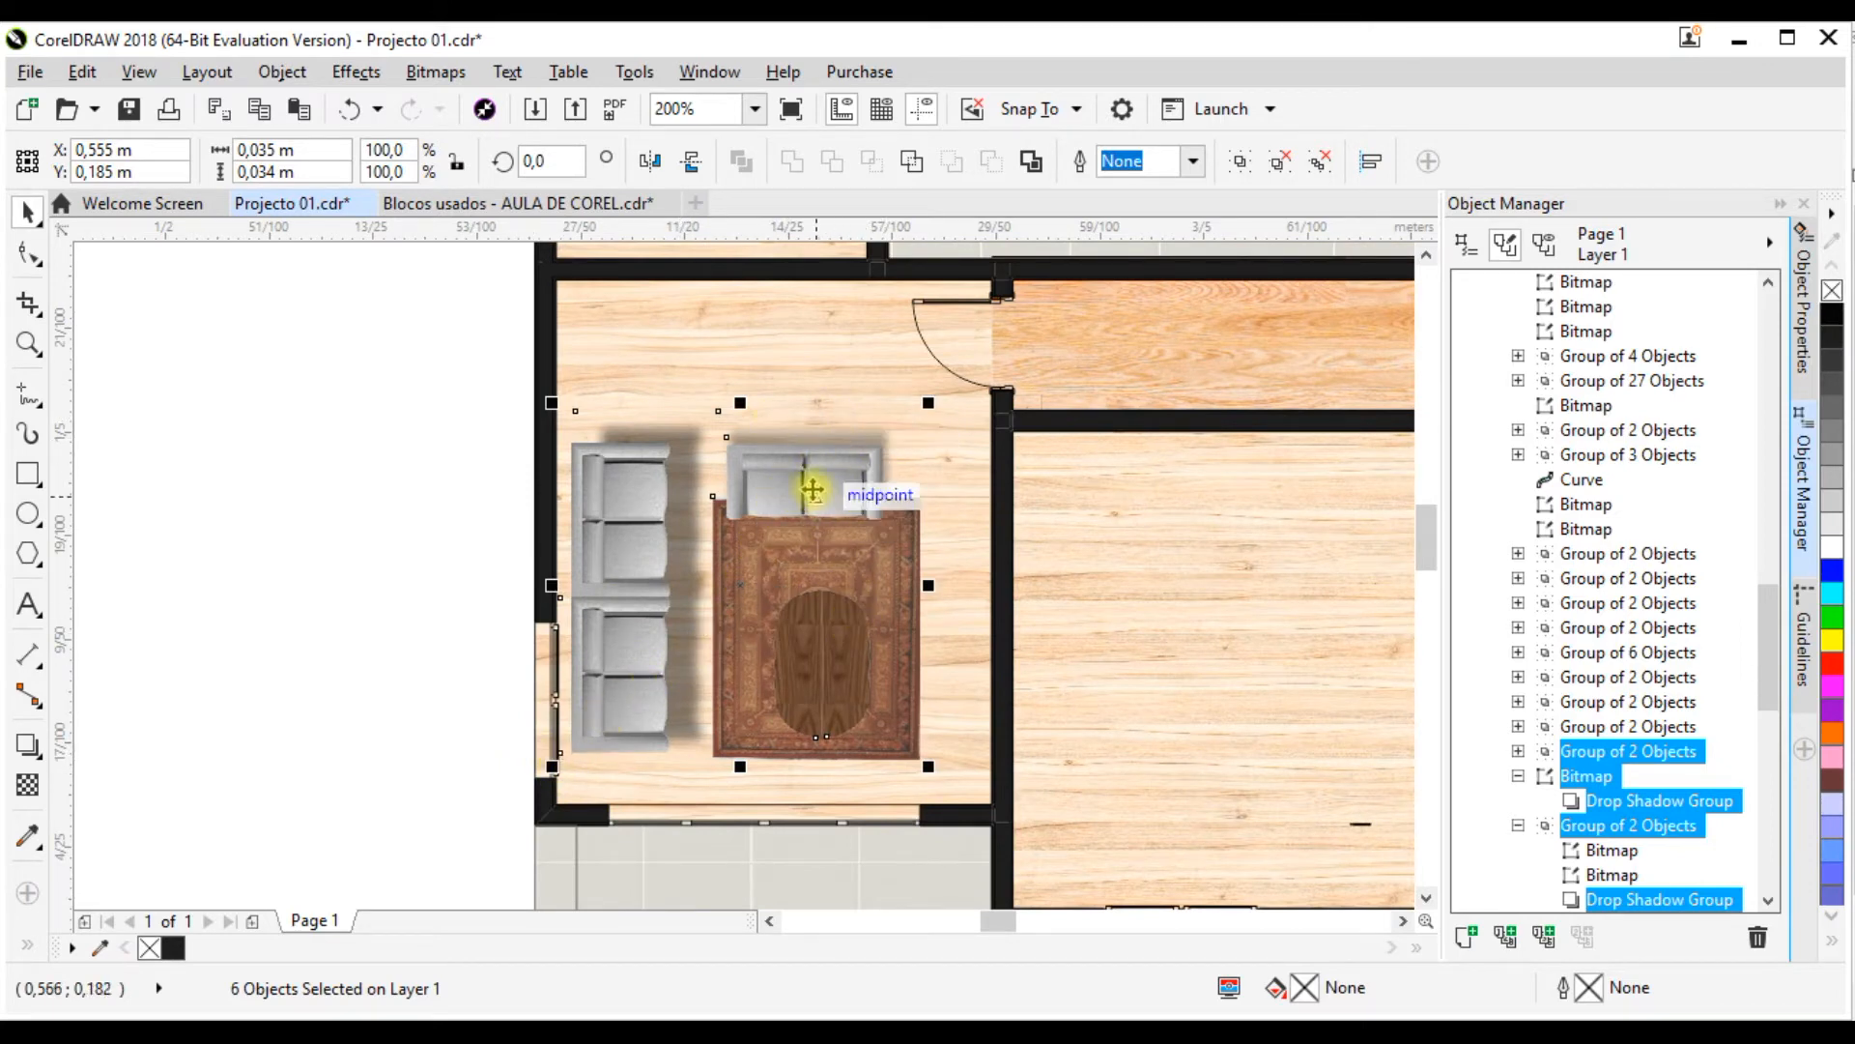
scroll(686, 527, down, 3)
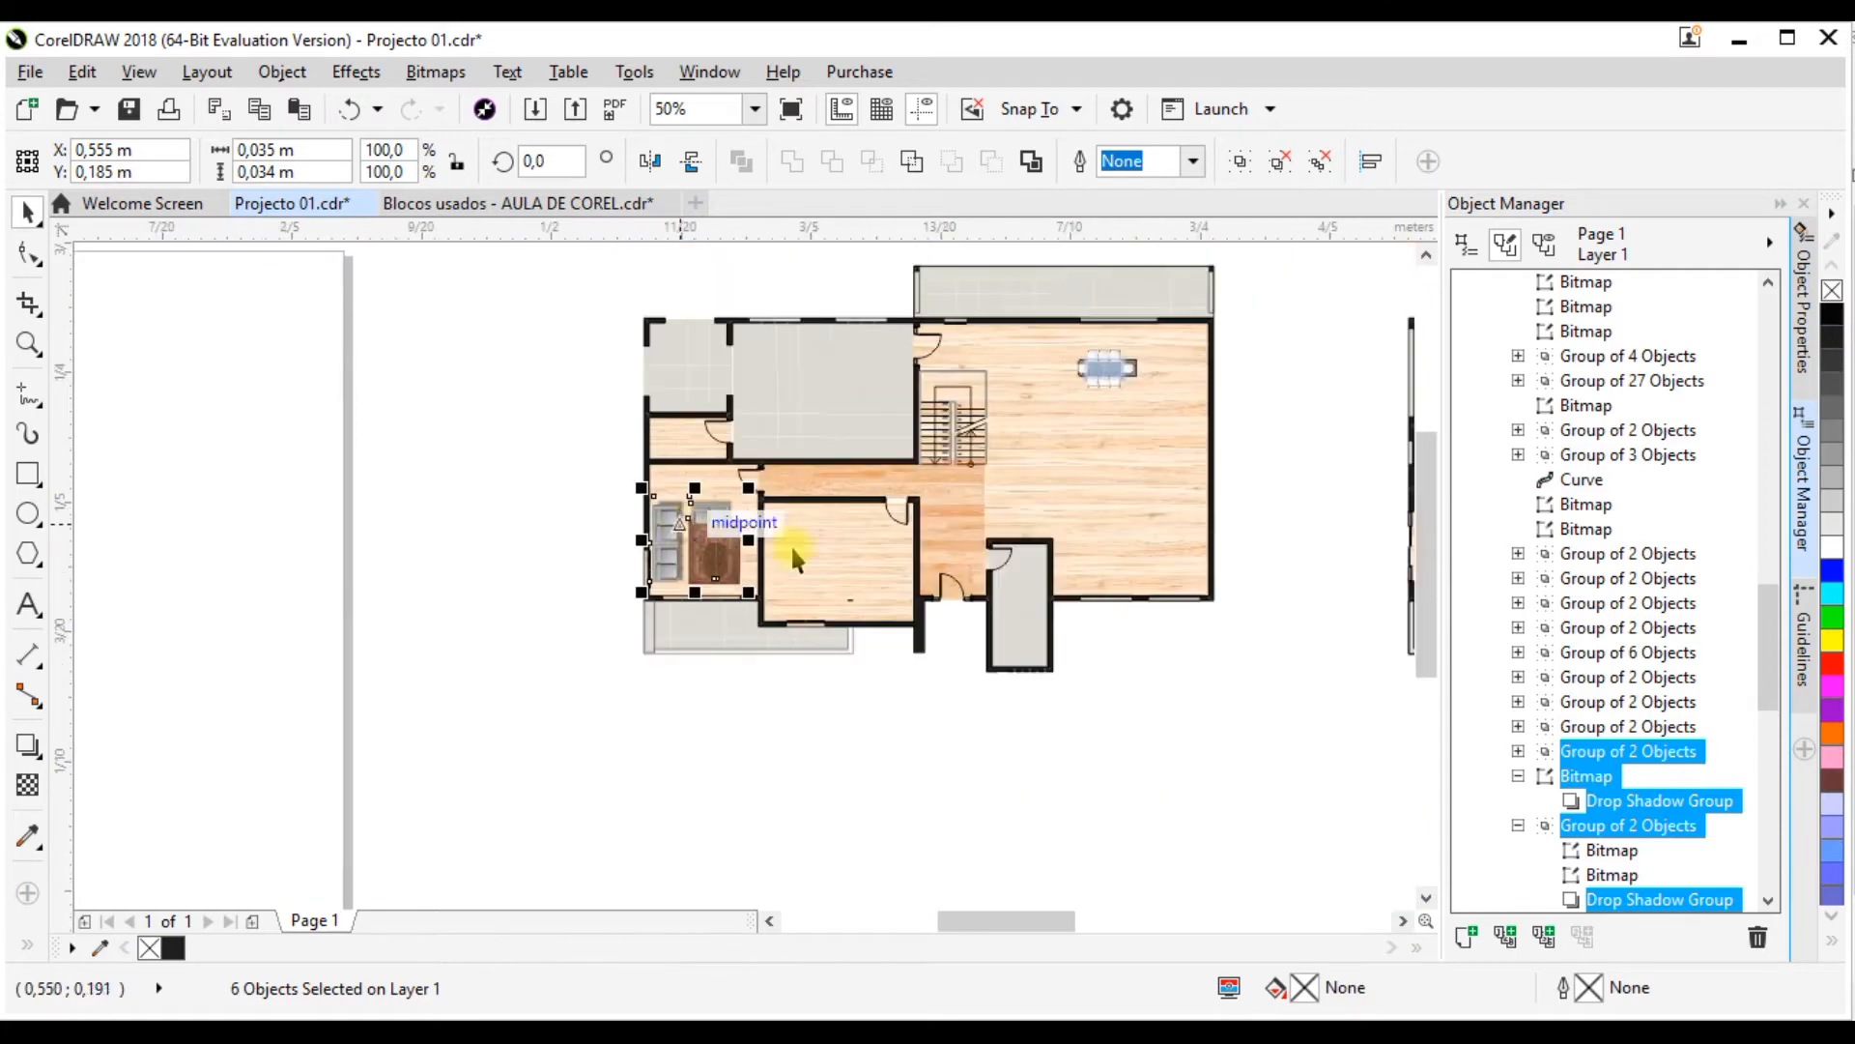
scroll(682, 526, up, 1)
scroll(681, 527, down, 2)
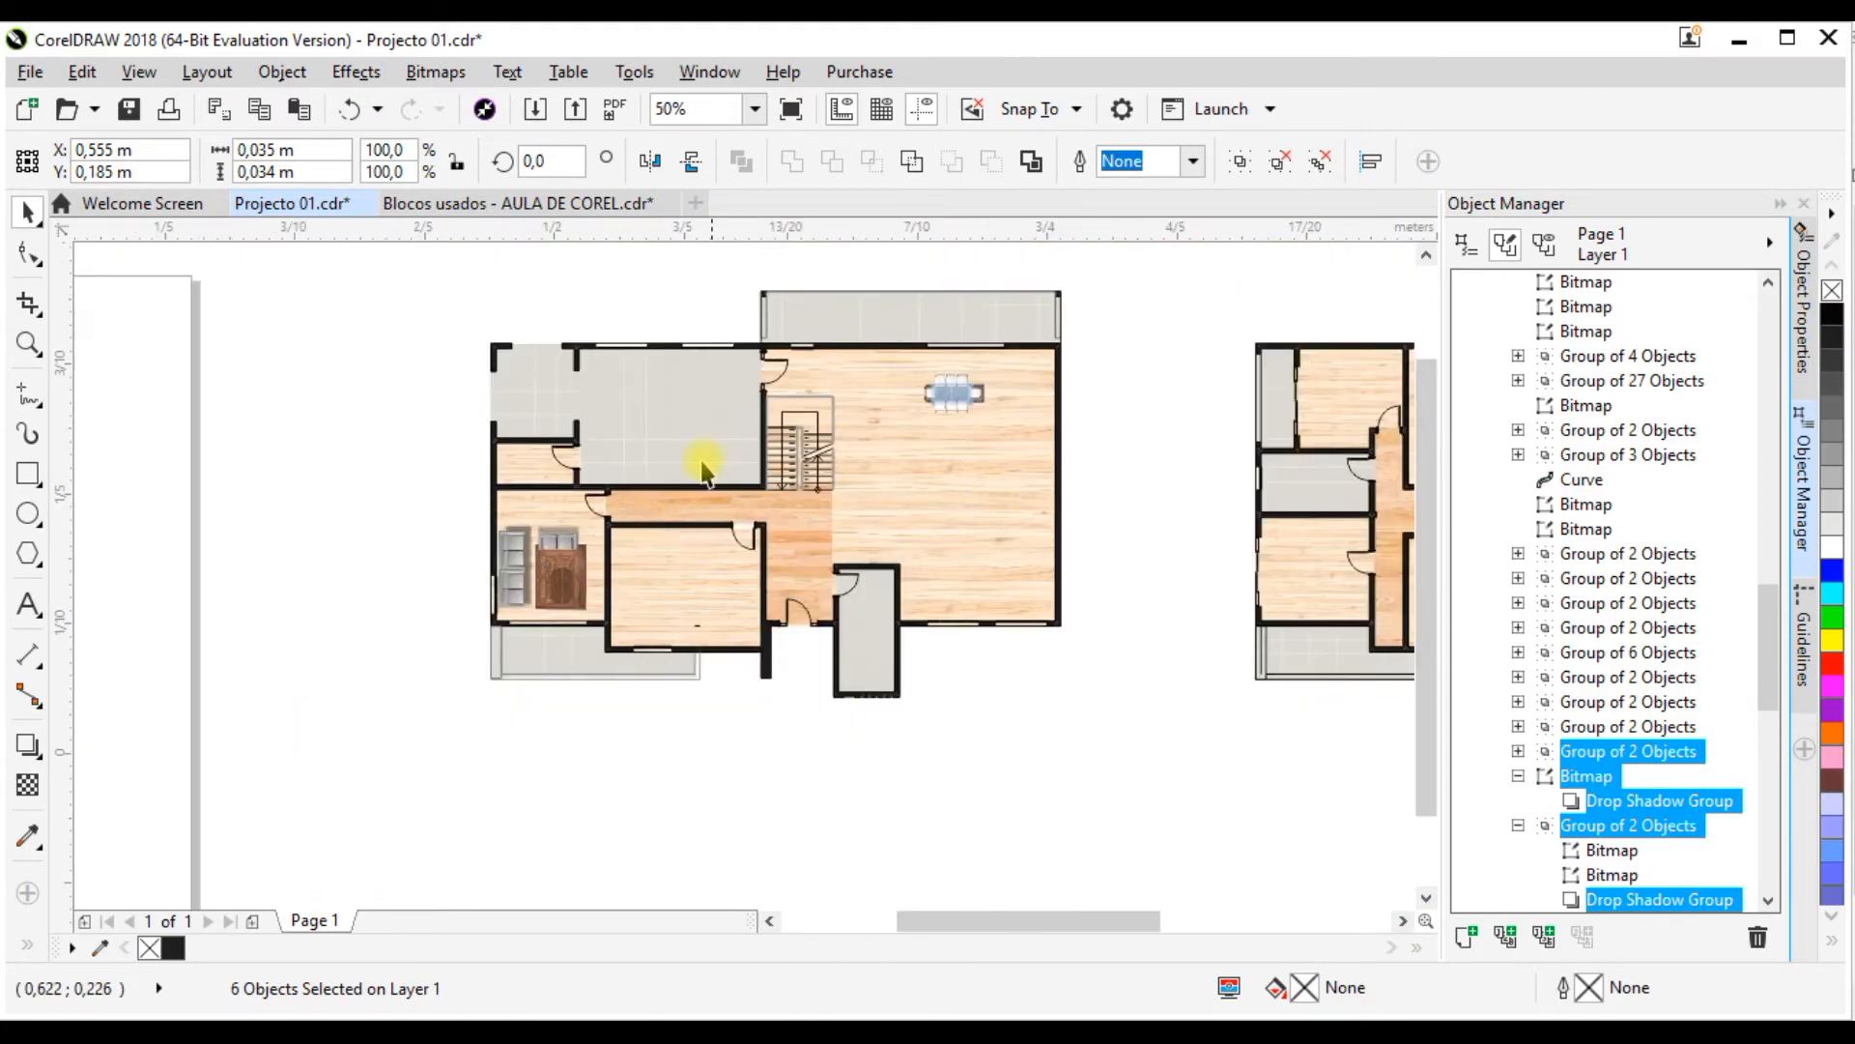
Step: Move the oval table set and row of four armchairs into the ground-floor room beside the living set, at about X 0.61 m, Y 0.18 m
scroll(706, 471, down, 4)
scroll(1098, 497, up, 2)
scroll(445, 594, up, 2)
scroll(1025, 382, down, 1)
scroll(537, 611, up, 1)
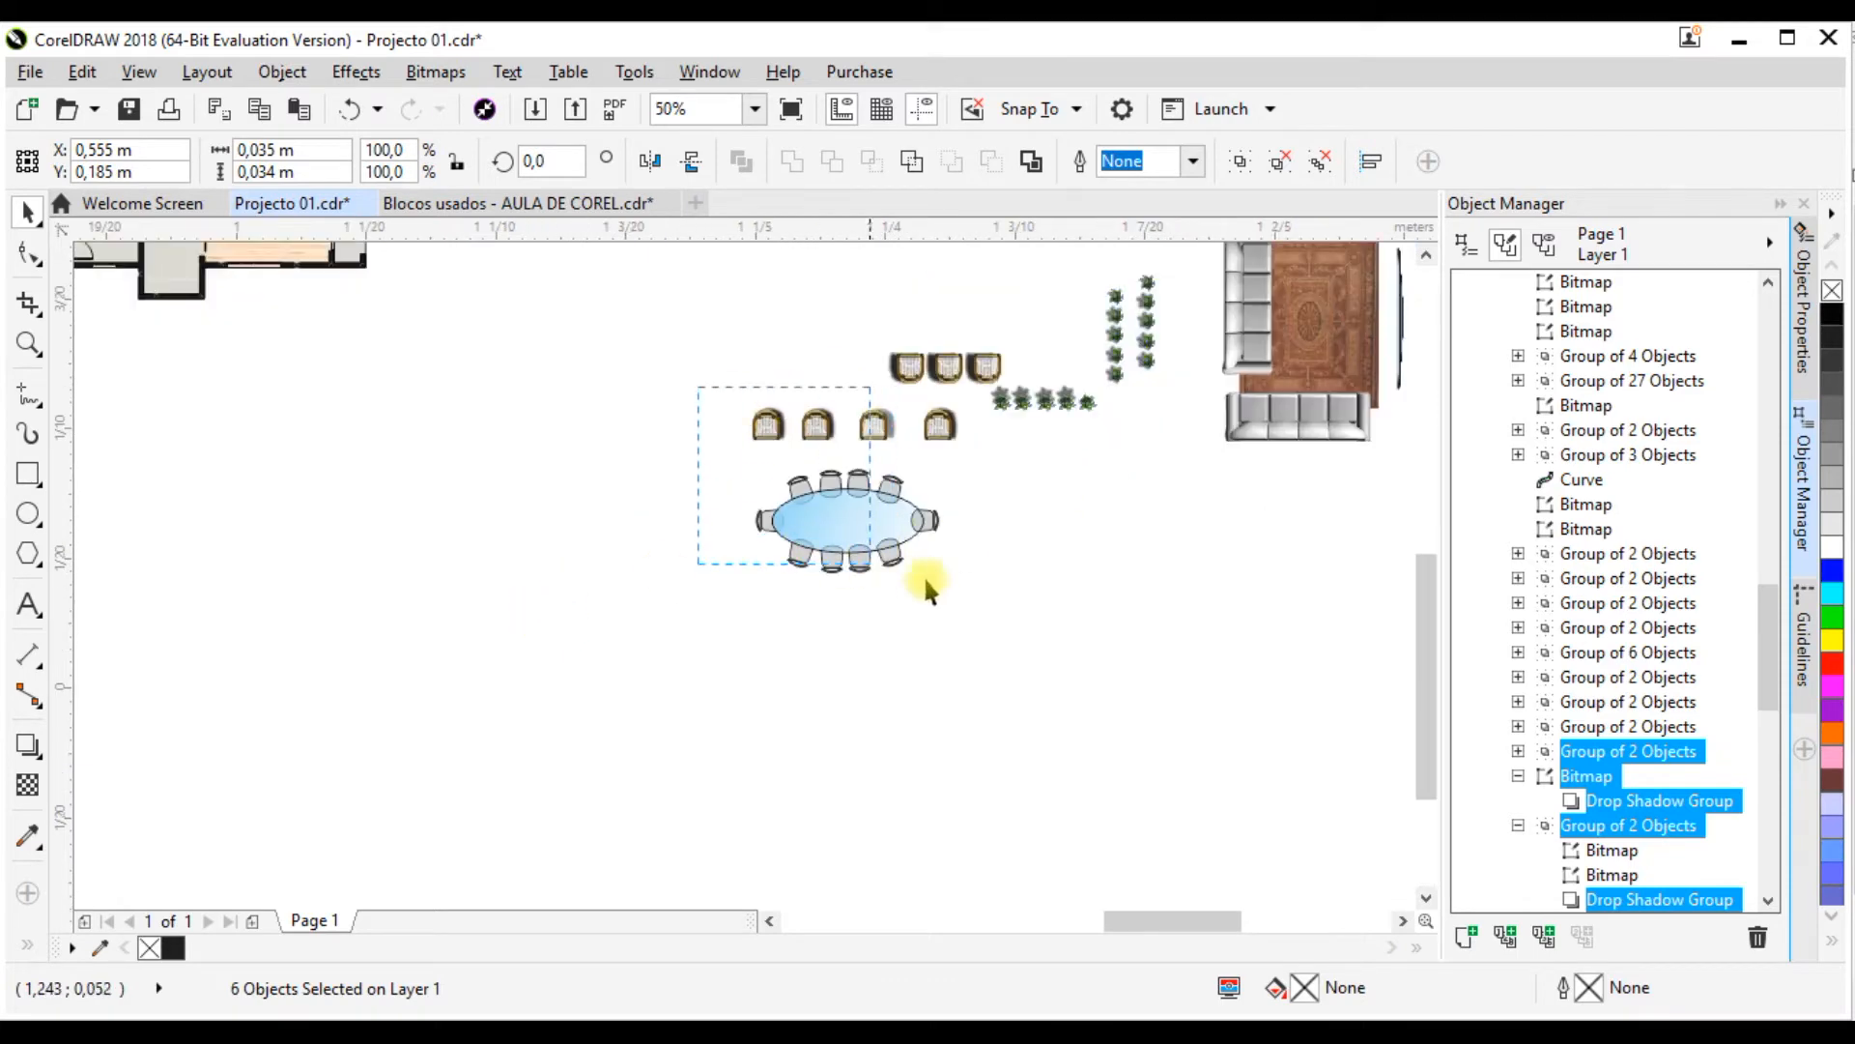
drag(968, 601, 971, 597)
drag(972, 394, 870, 475)
scroll(925, 567, down, 1)
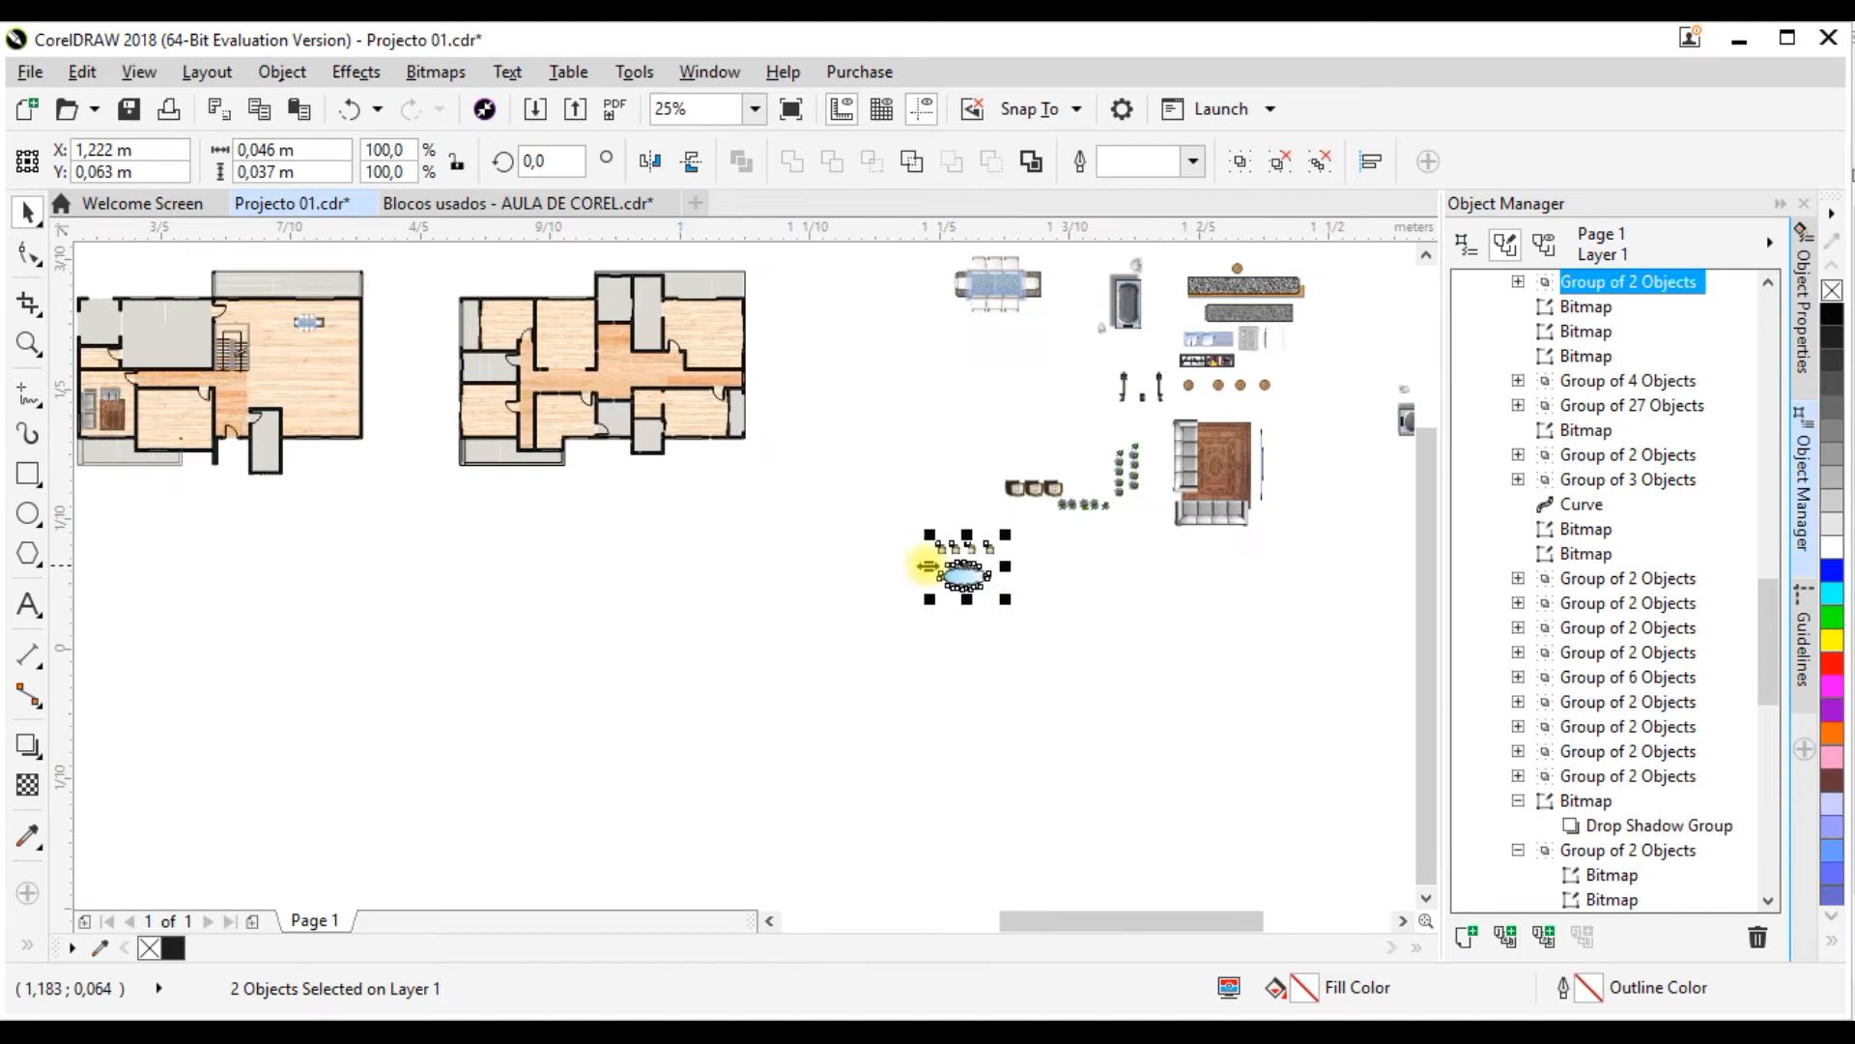
drag(965, 575, 170, 429)
scroll(170, 429, up, 3)
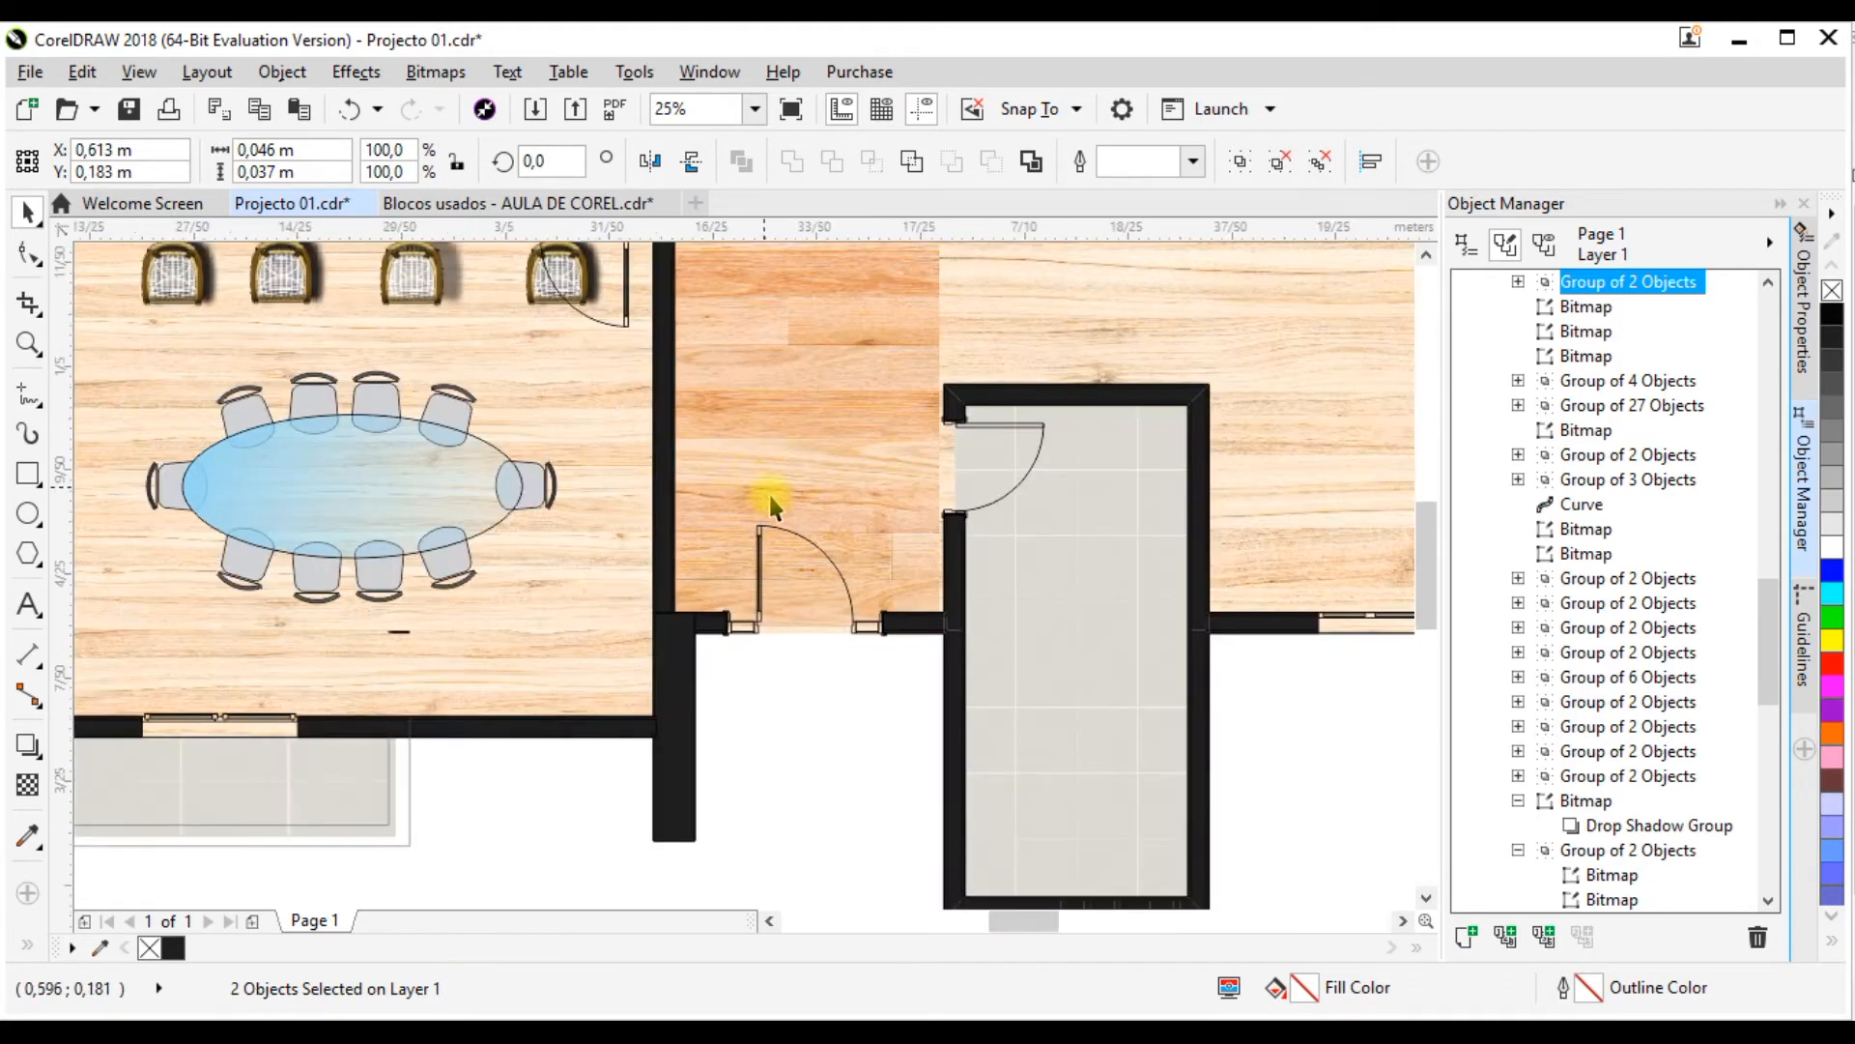
scroll(768, 497, down, 1)
scroll(555, 444, up, 1)
drag(609, 473, 585, 529)
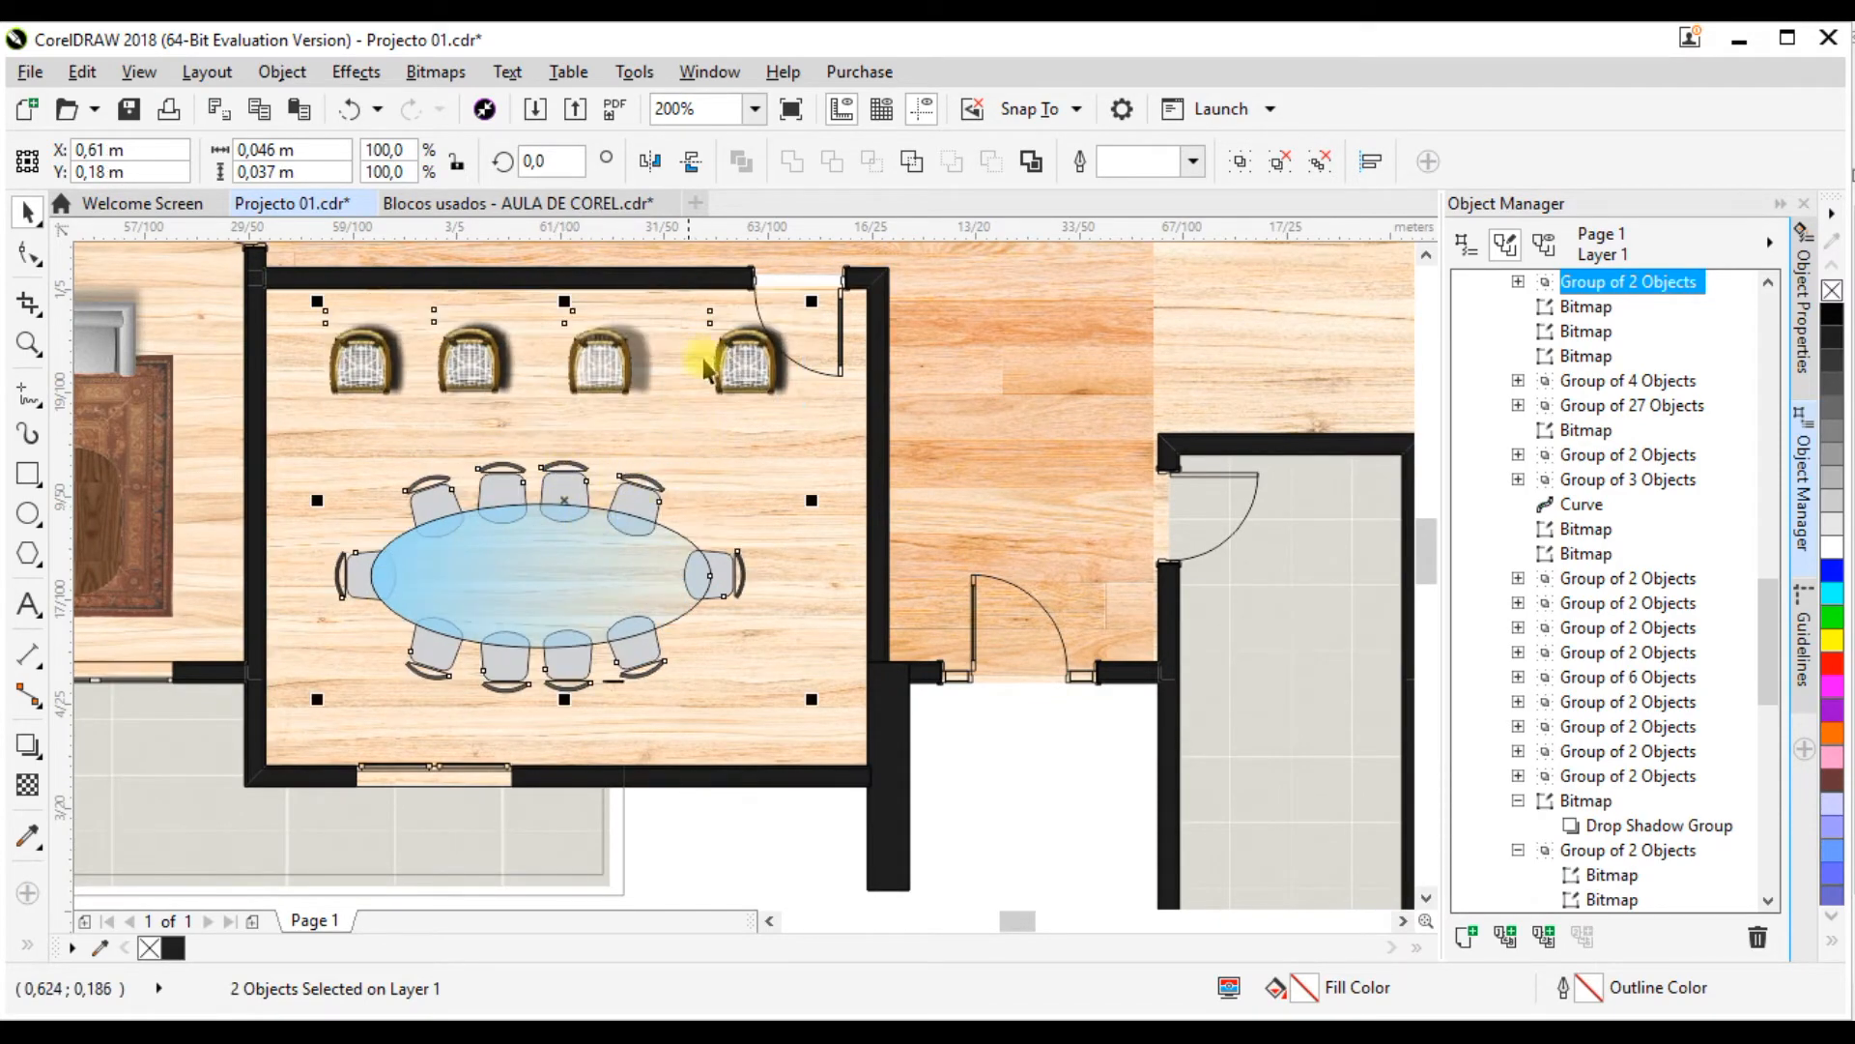
Step: Shift the wood floor bitmap under the oval table toward the room's right wall, to about X 0.611 m, and deselect it
click(531, 433)
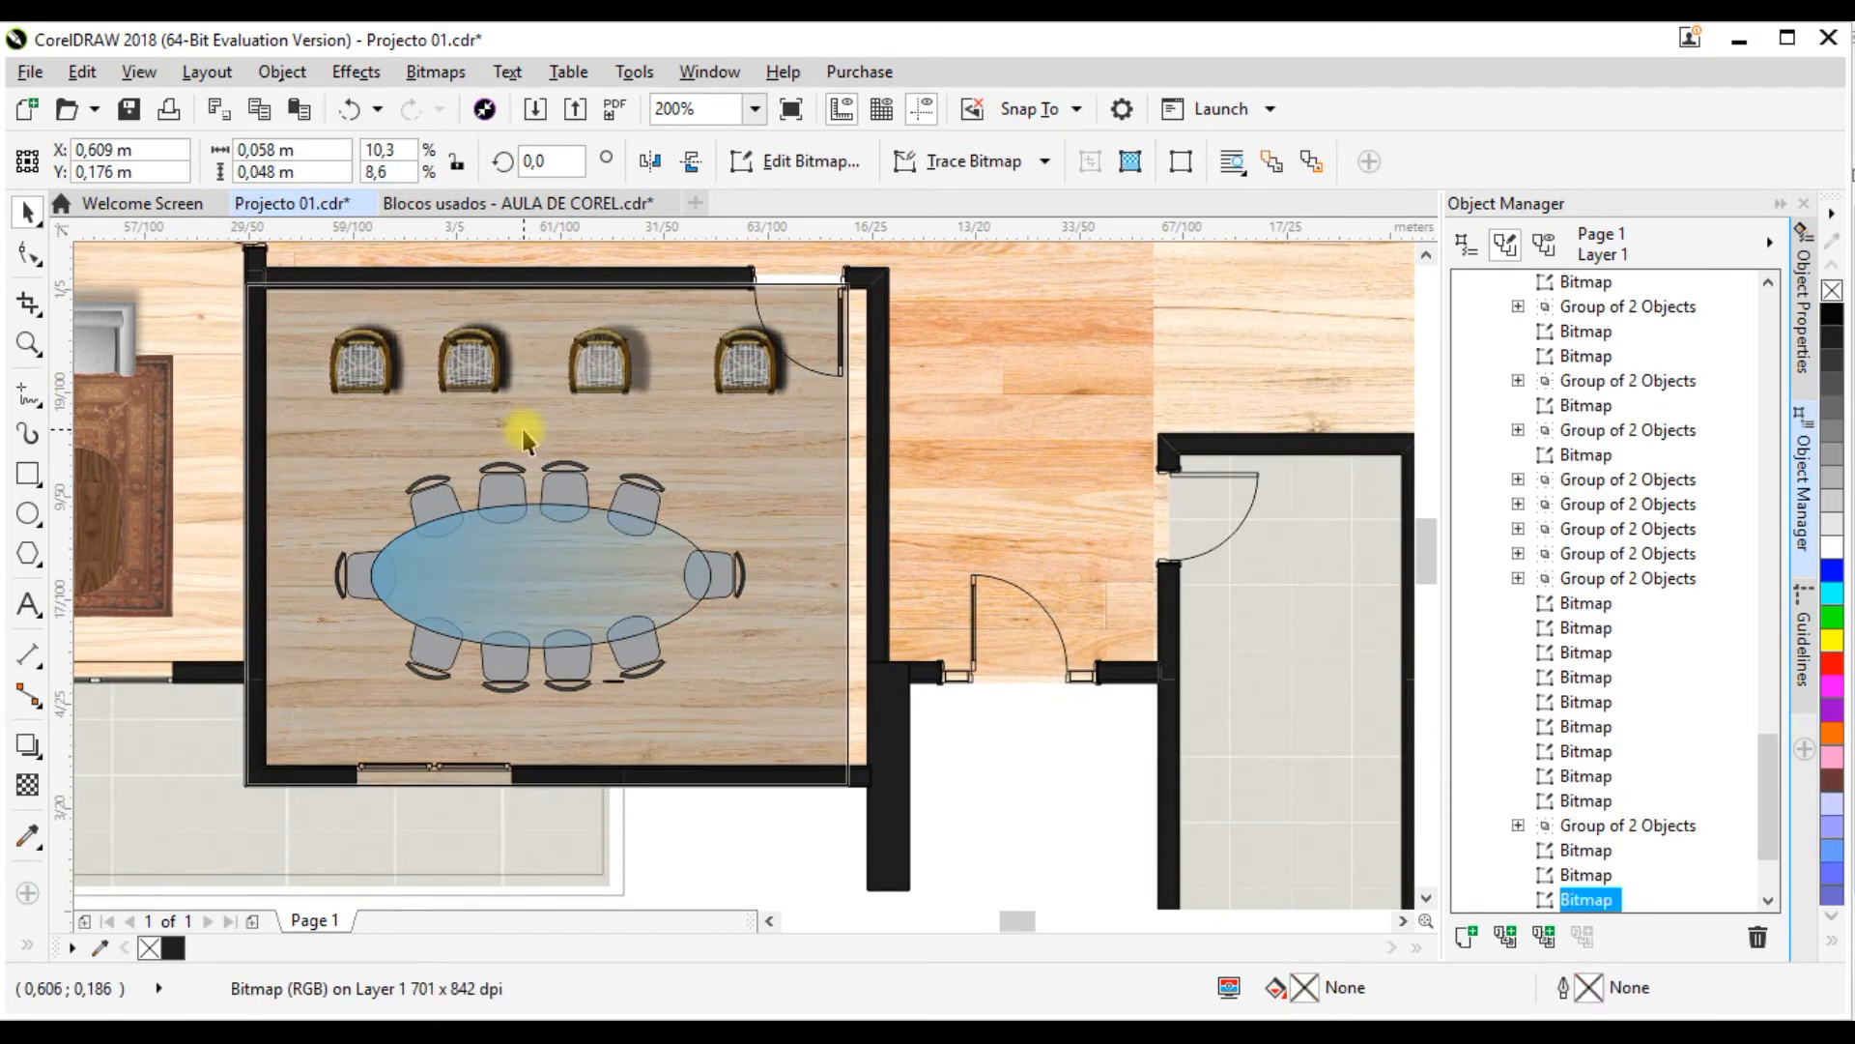
drag(522, 430, 544, 430)
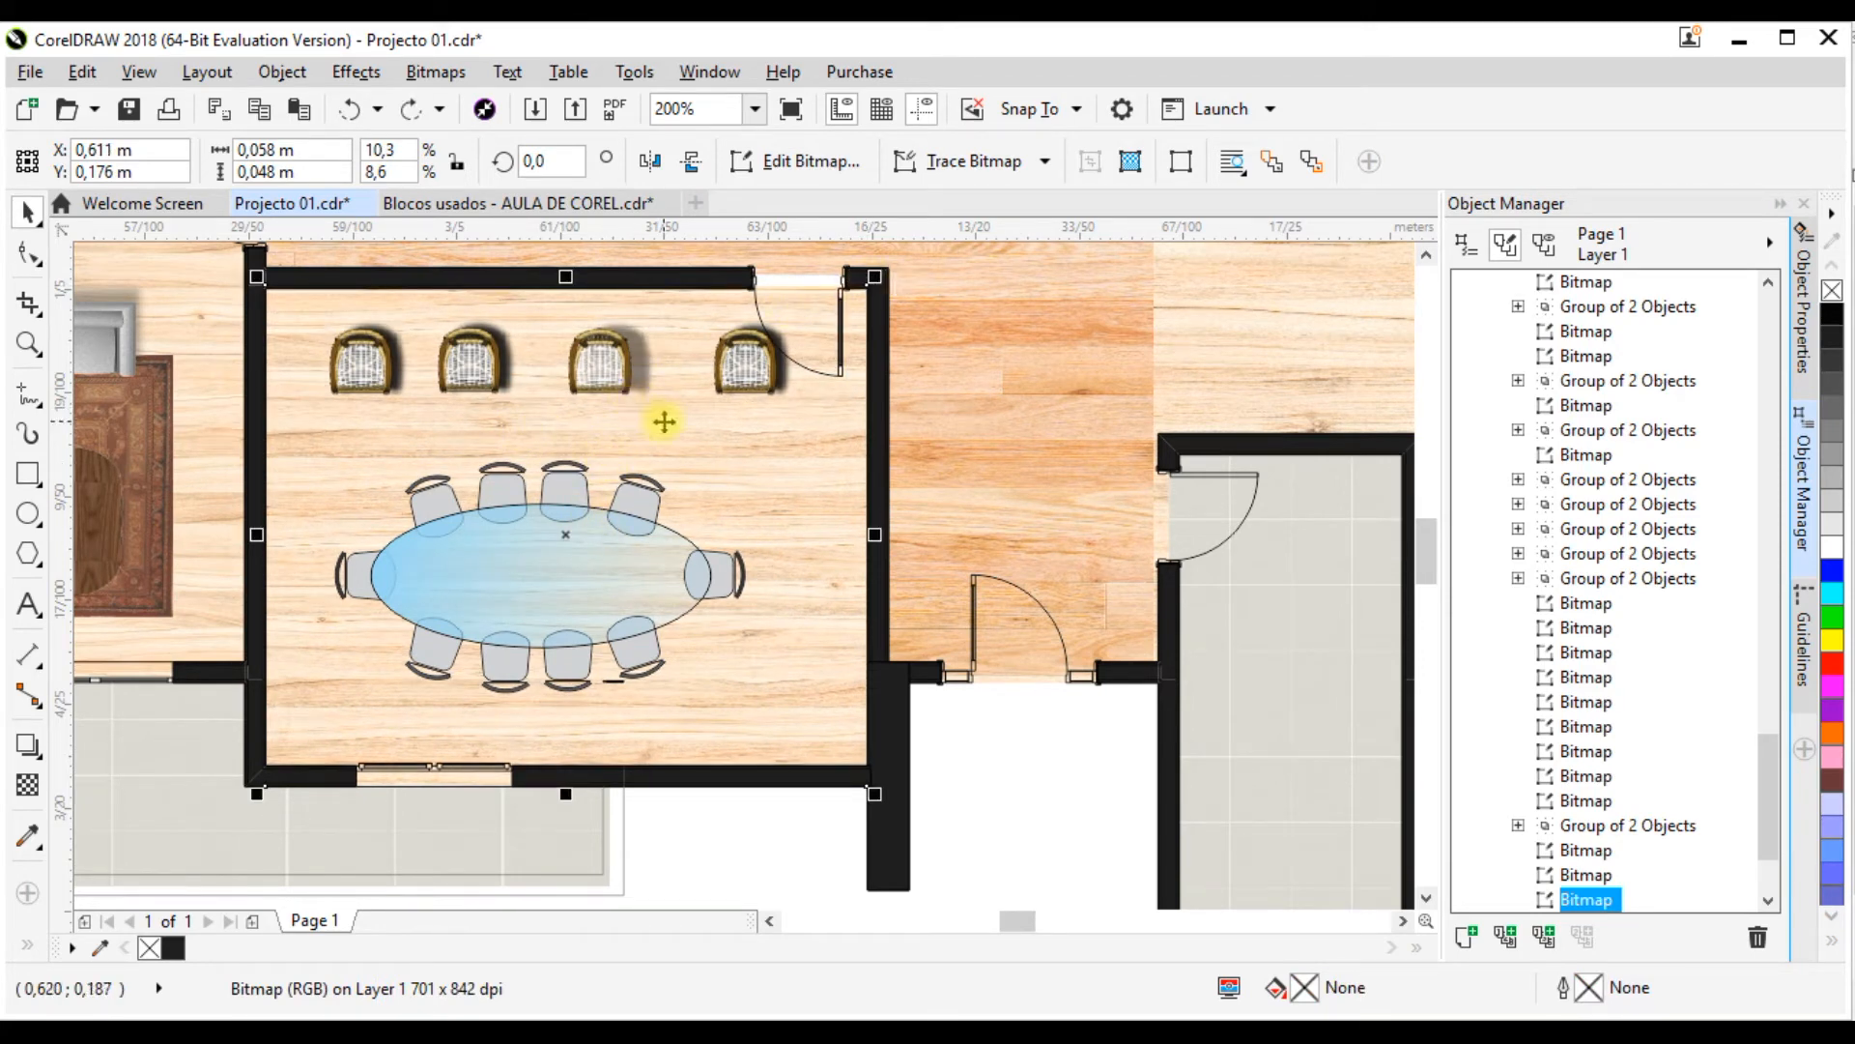
key(Escape)
Step: Scale the four armchairs and oval table set down together proportionally to about 0.044 by 0.035 m
click(693, 381)
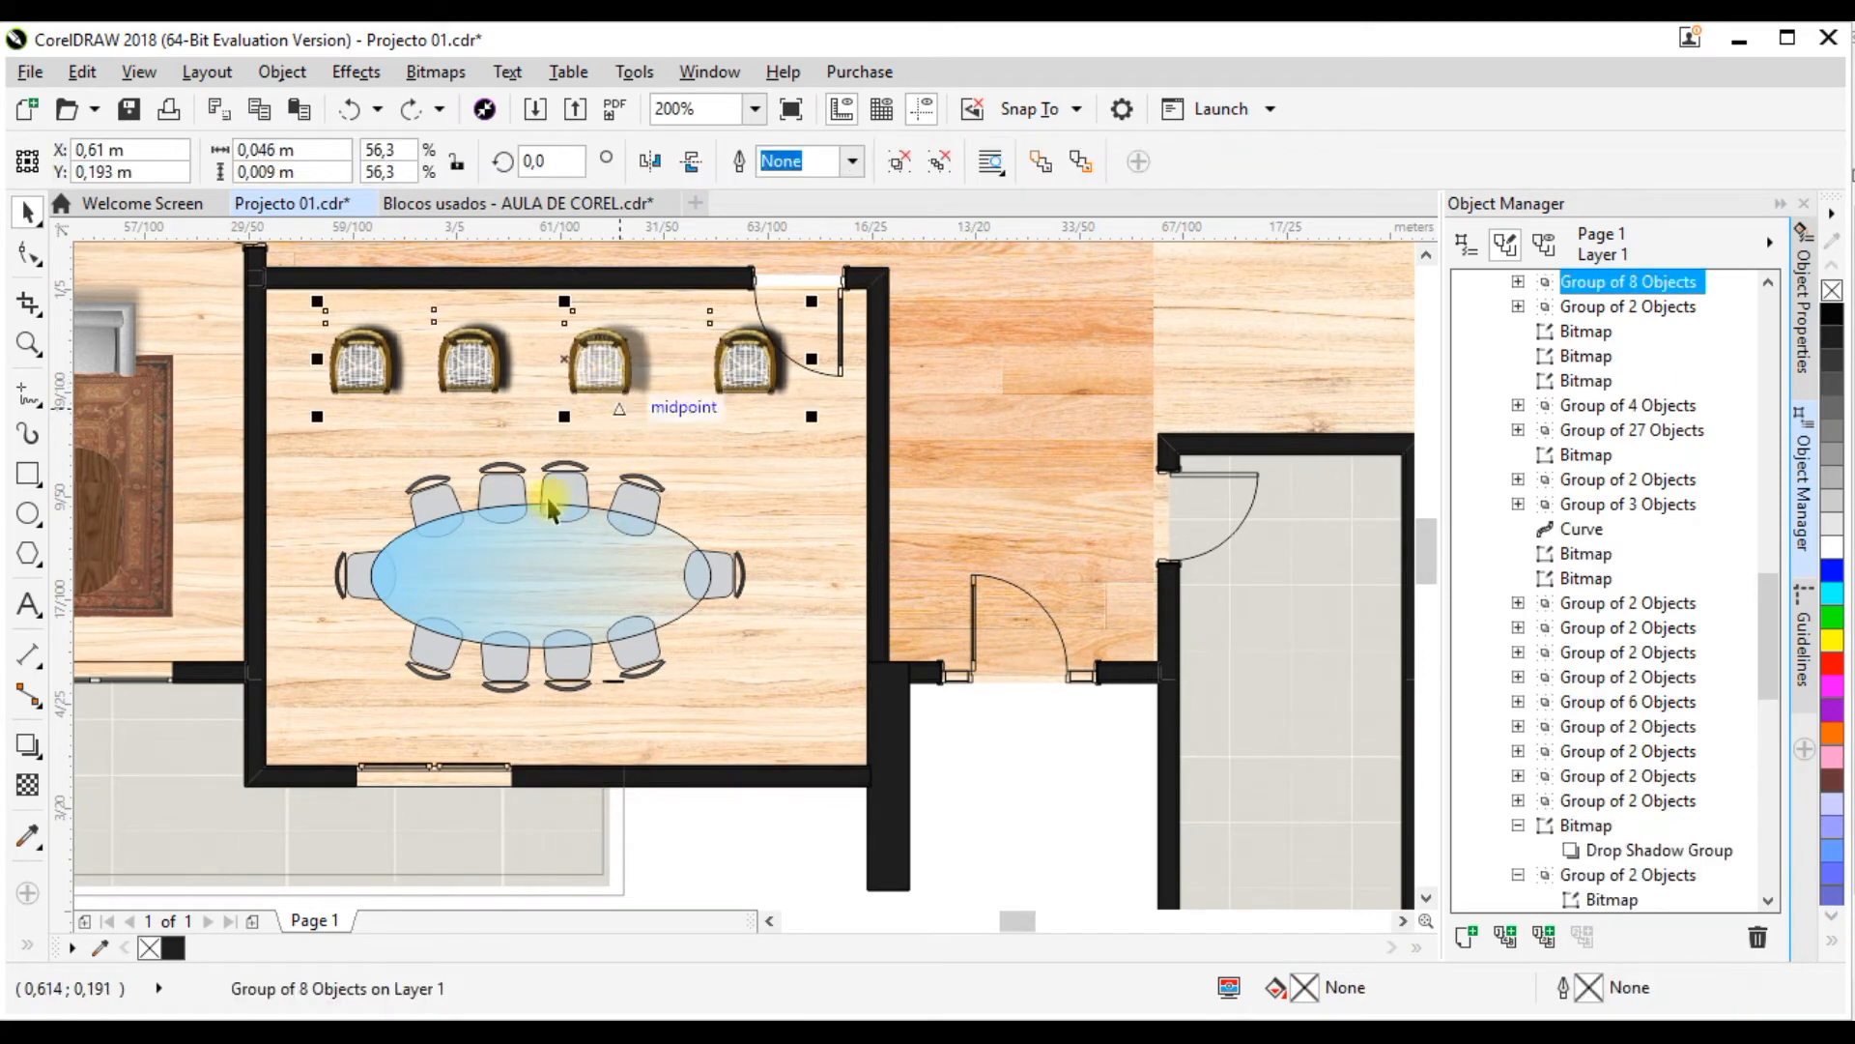
shift+click(788, 305)
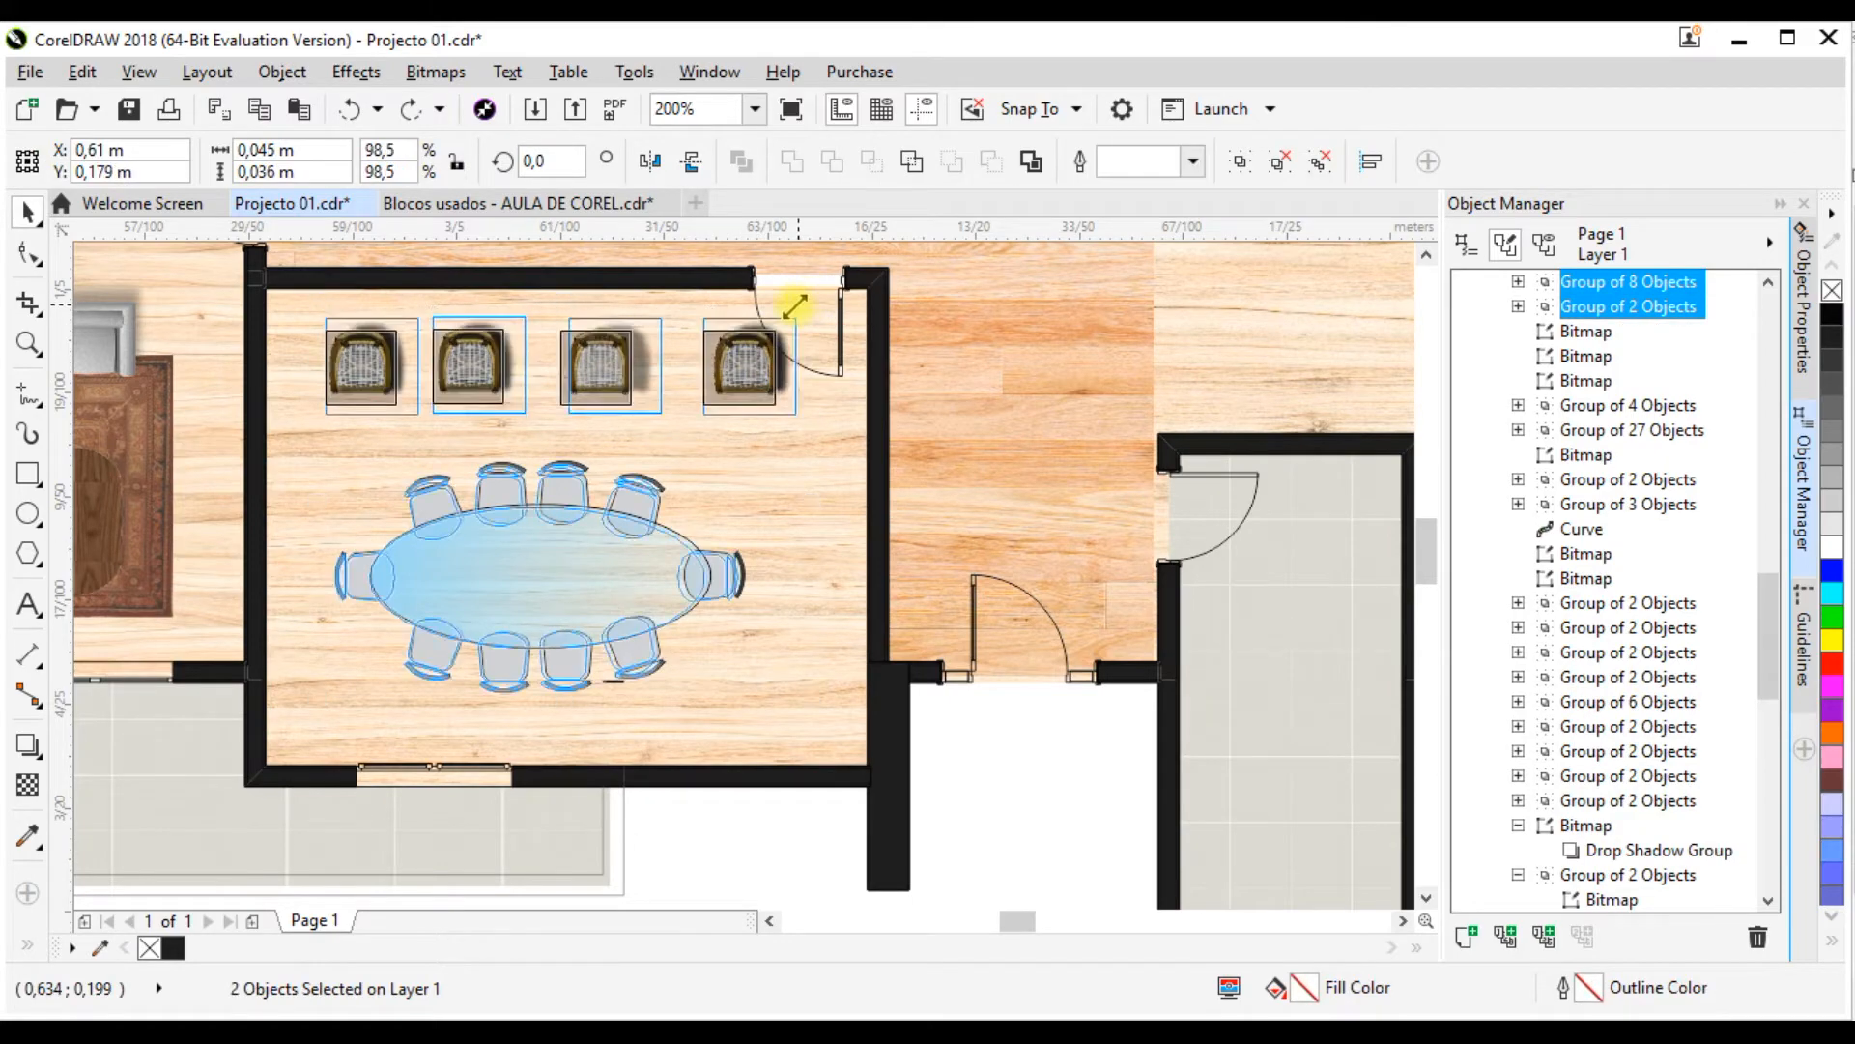
drag(789, 306, 778, 329)
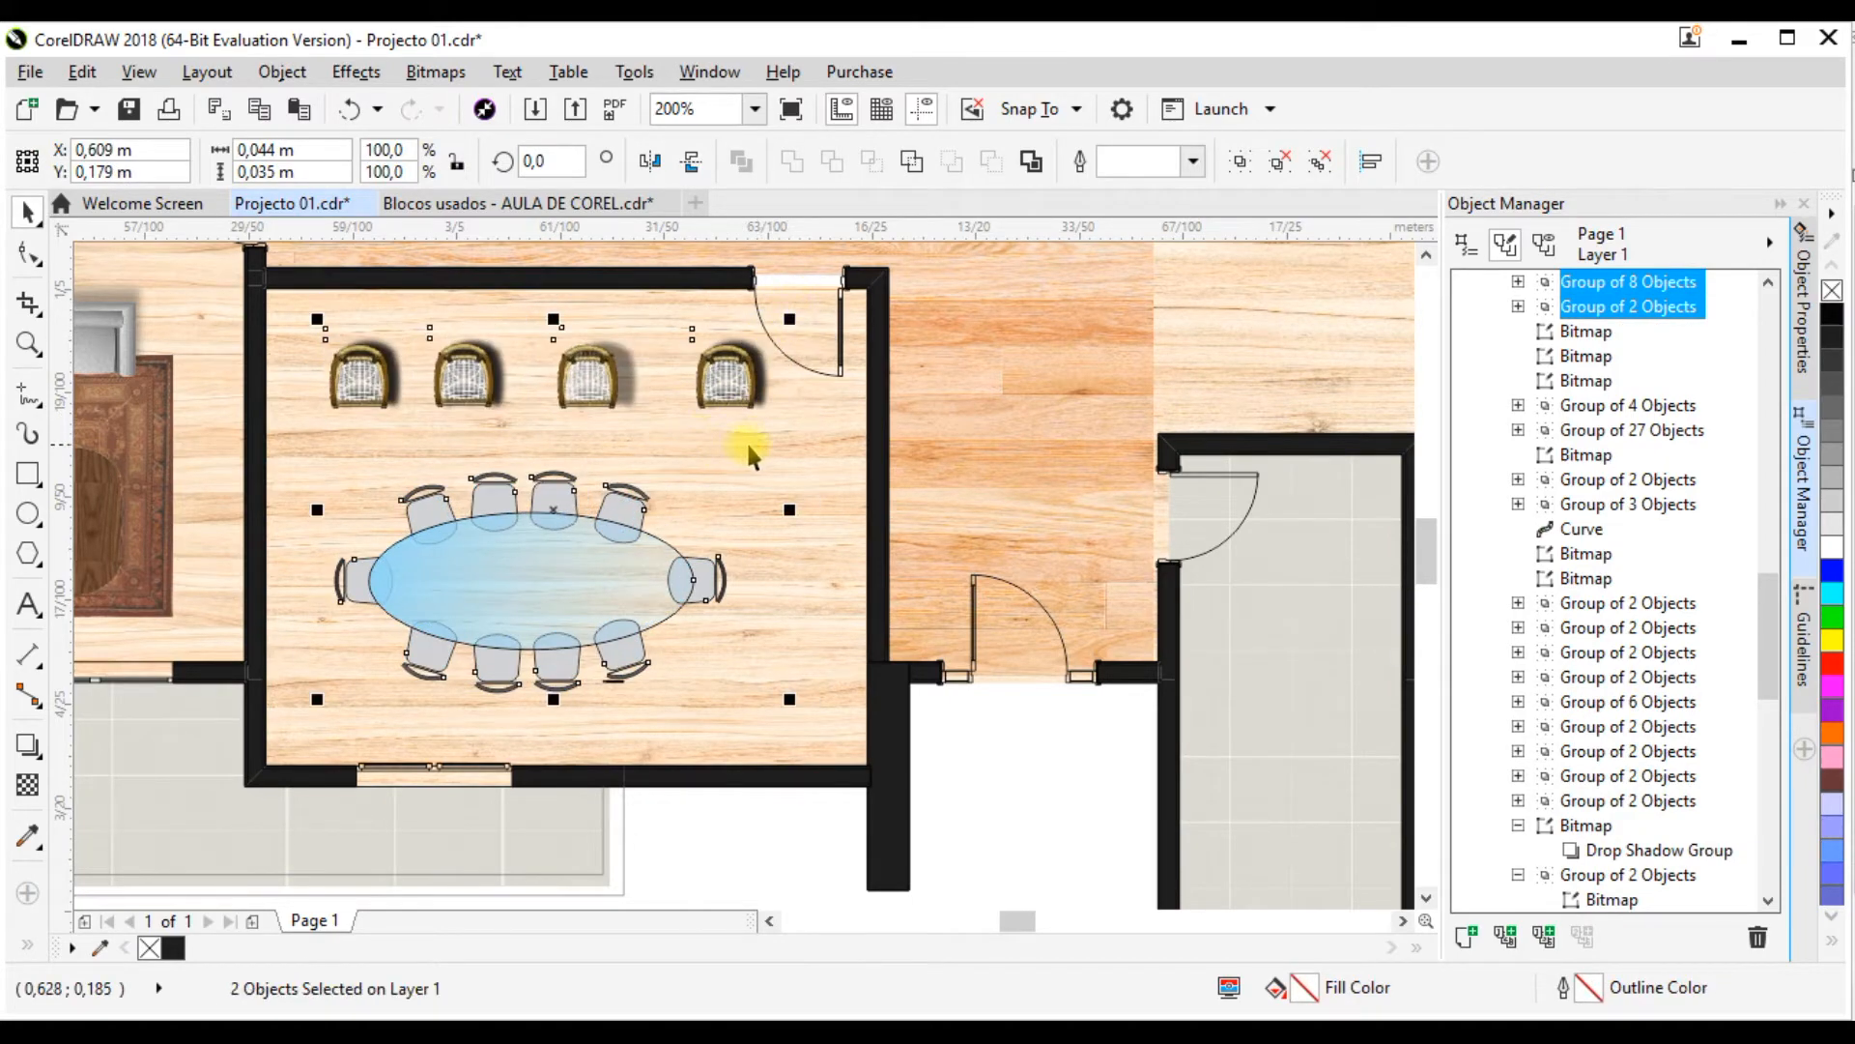
scroll(749, 446, down, 2)
scroll(604, 489, up, 2)
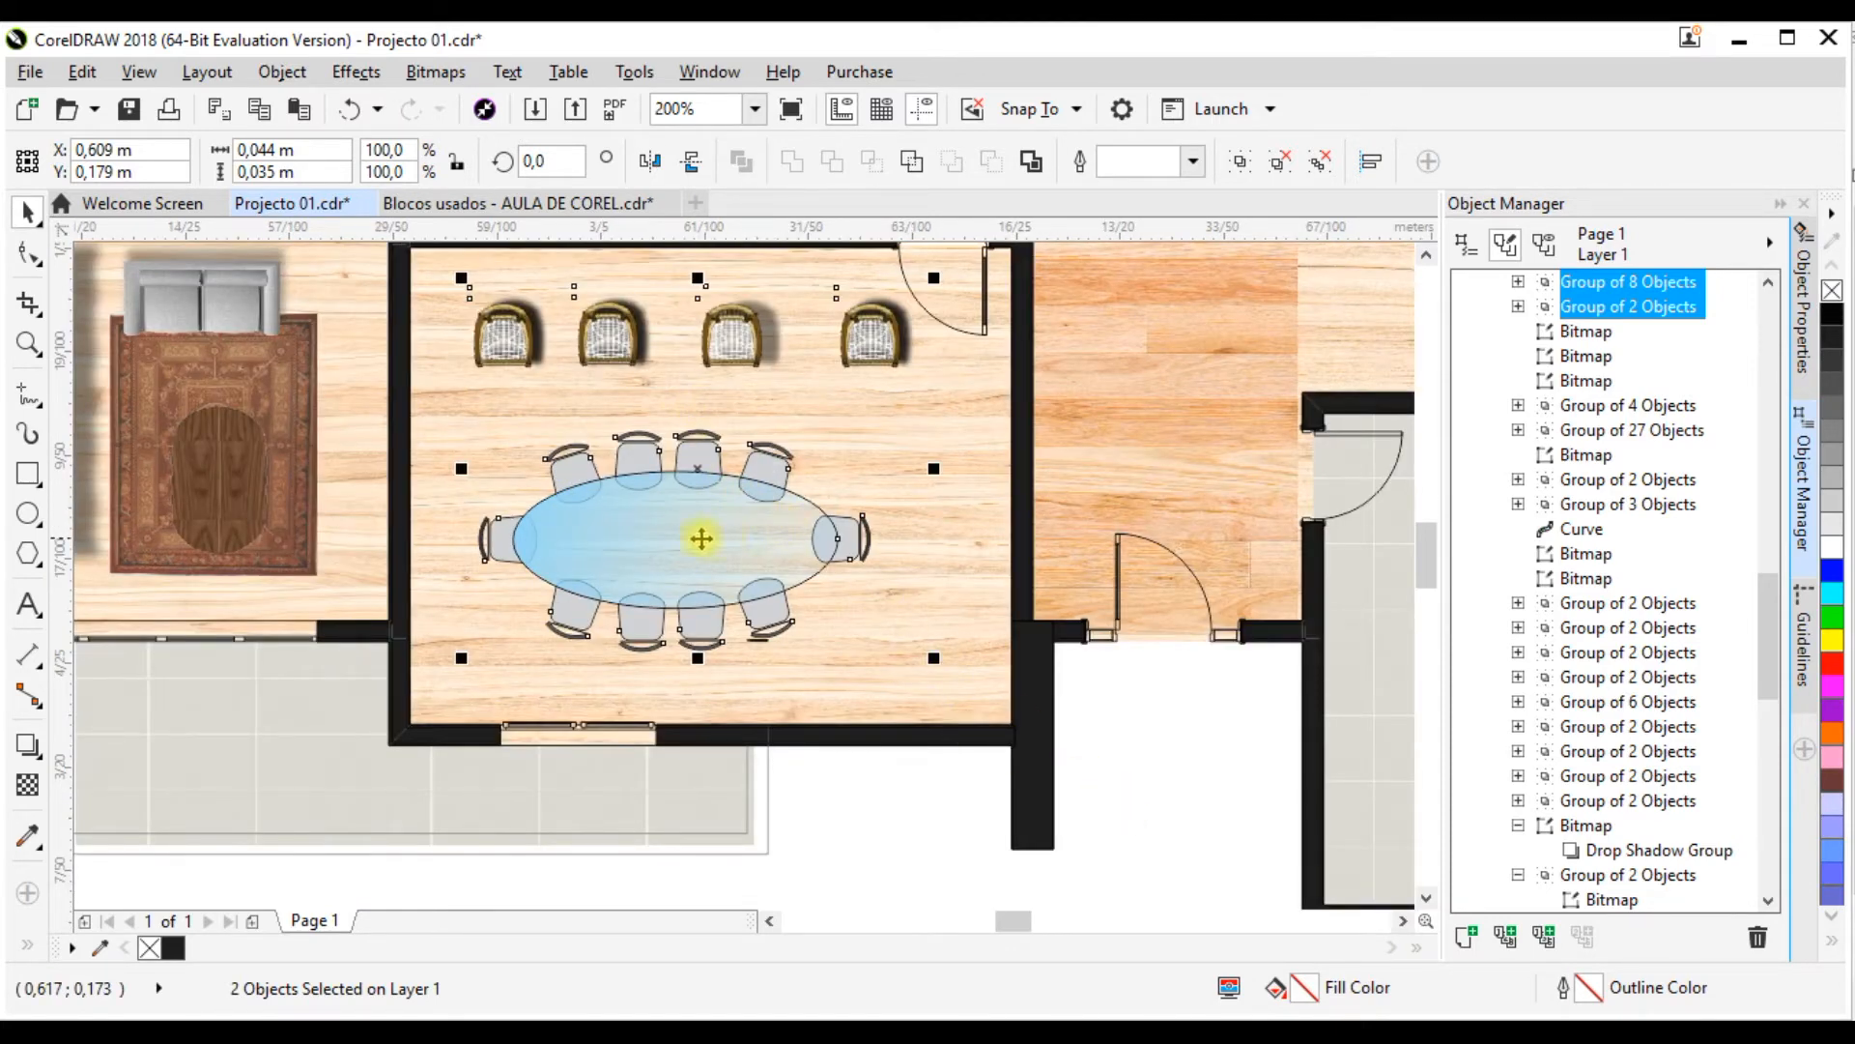
Step: Reposition the armchairs and oval table set clear of the door swing, at about X 0.607 m, Y 0.182 m
drag(699, 531, 700, 500)
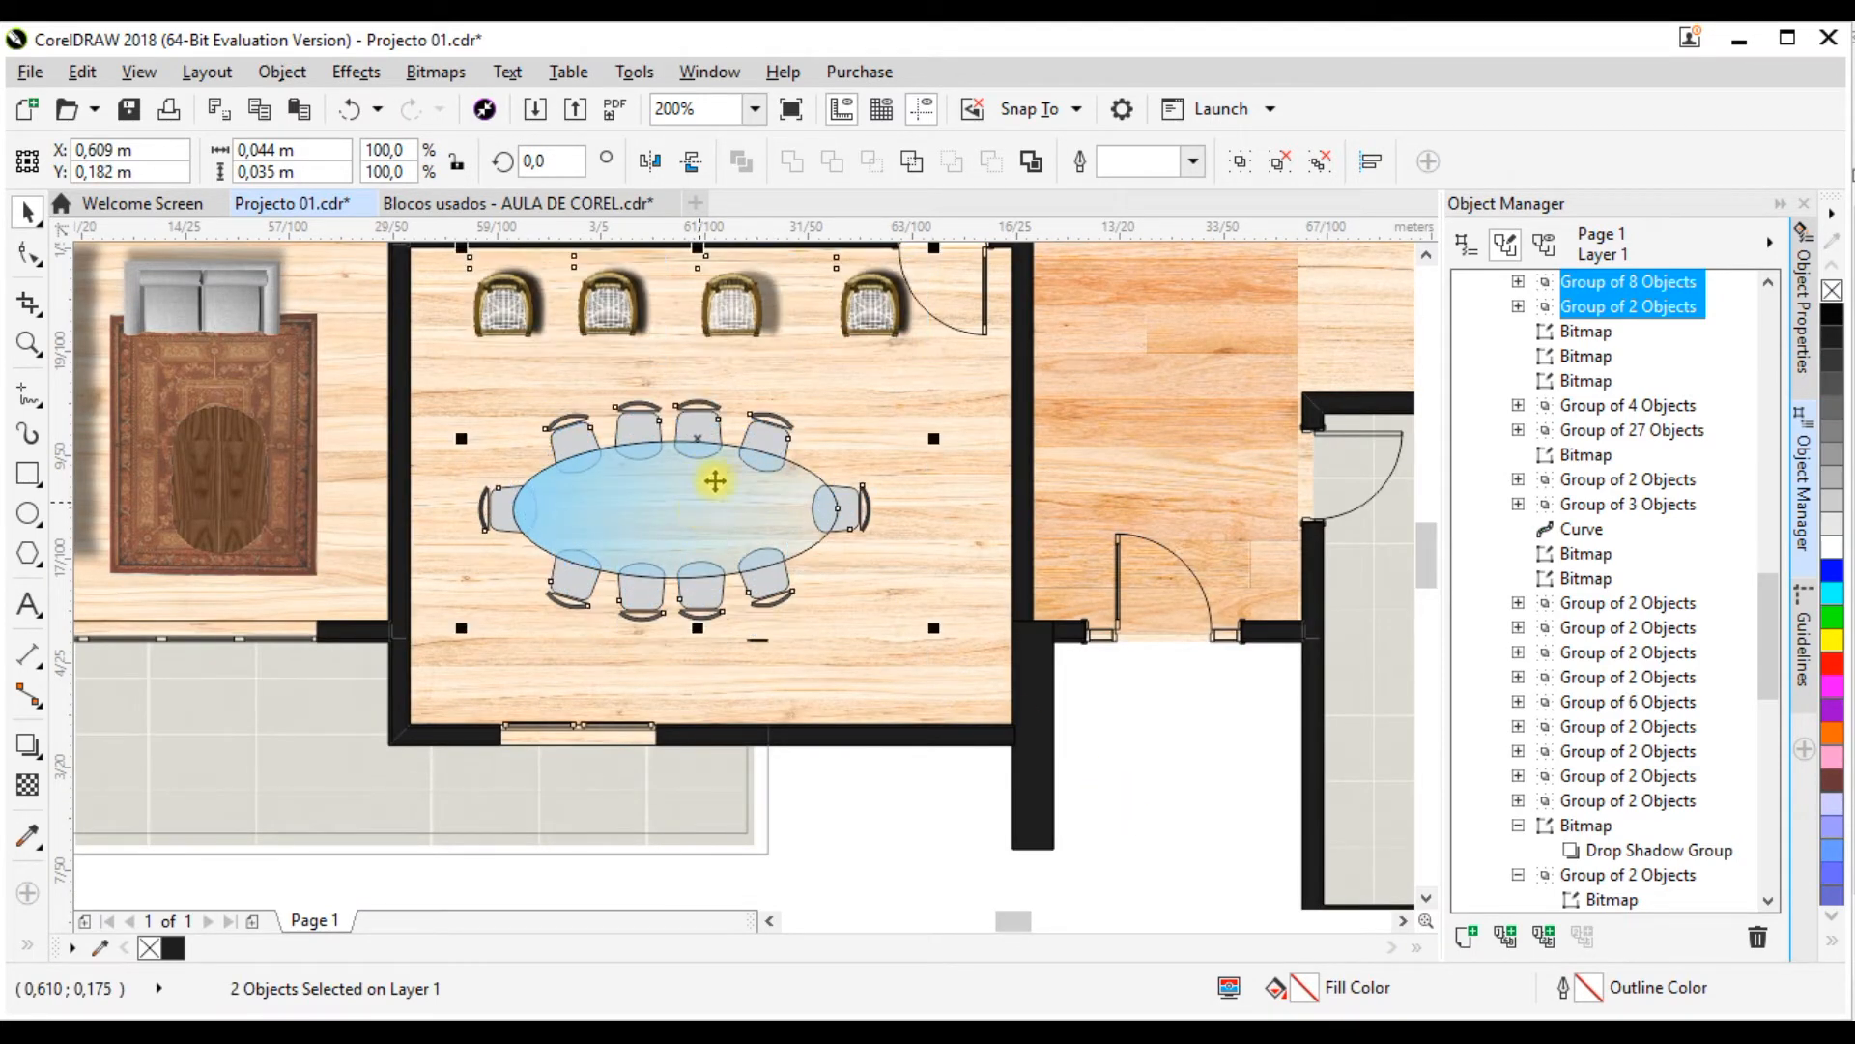
mouse_move(586, 324)
mouse_down()
mouse_move(538, 352)
mouse_move(567, 322)
mouse_up()
scroll(635, 411, down, 2)
scroll(816, 323, up, 2)
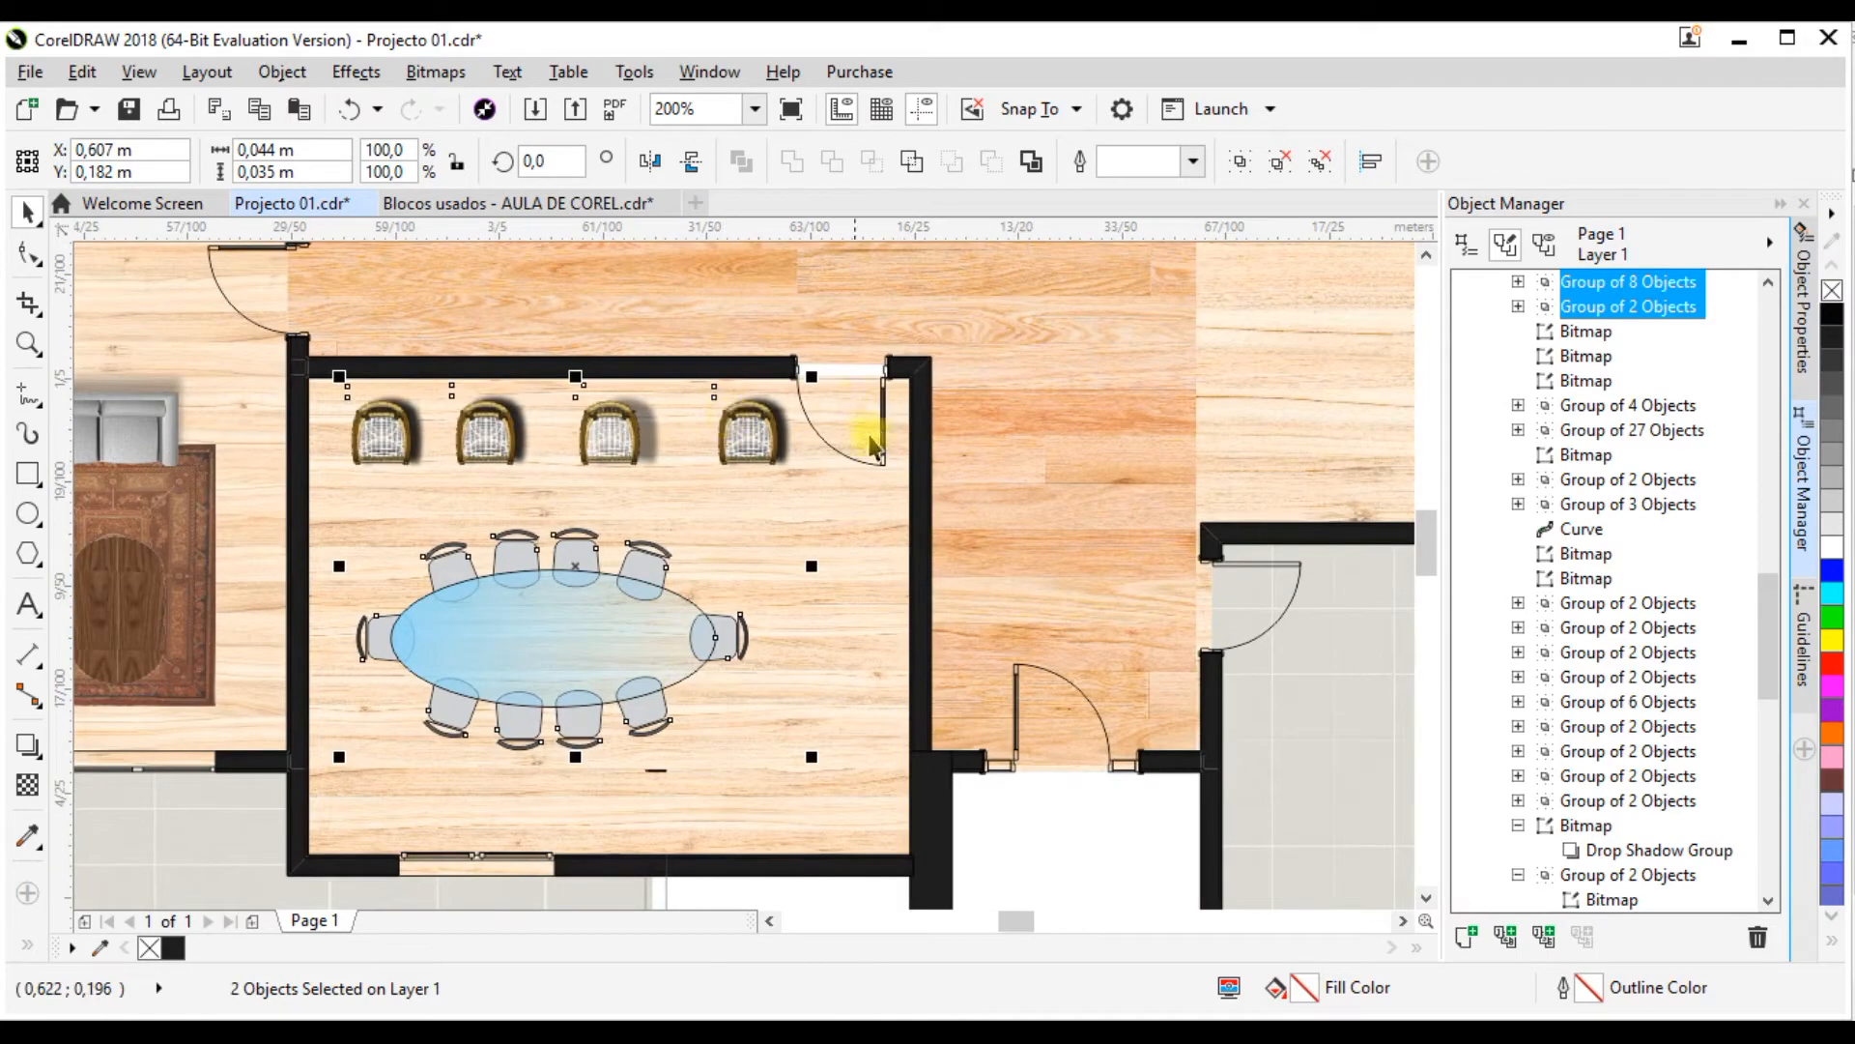
Step: Stretch the top edge of the dining room's floor bitmap upward under the wall, to a height of about 0.049 m
click(825, 526)
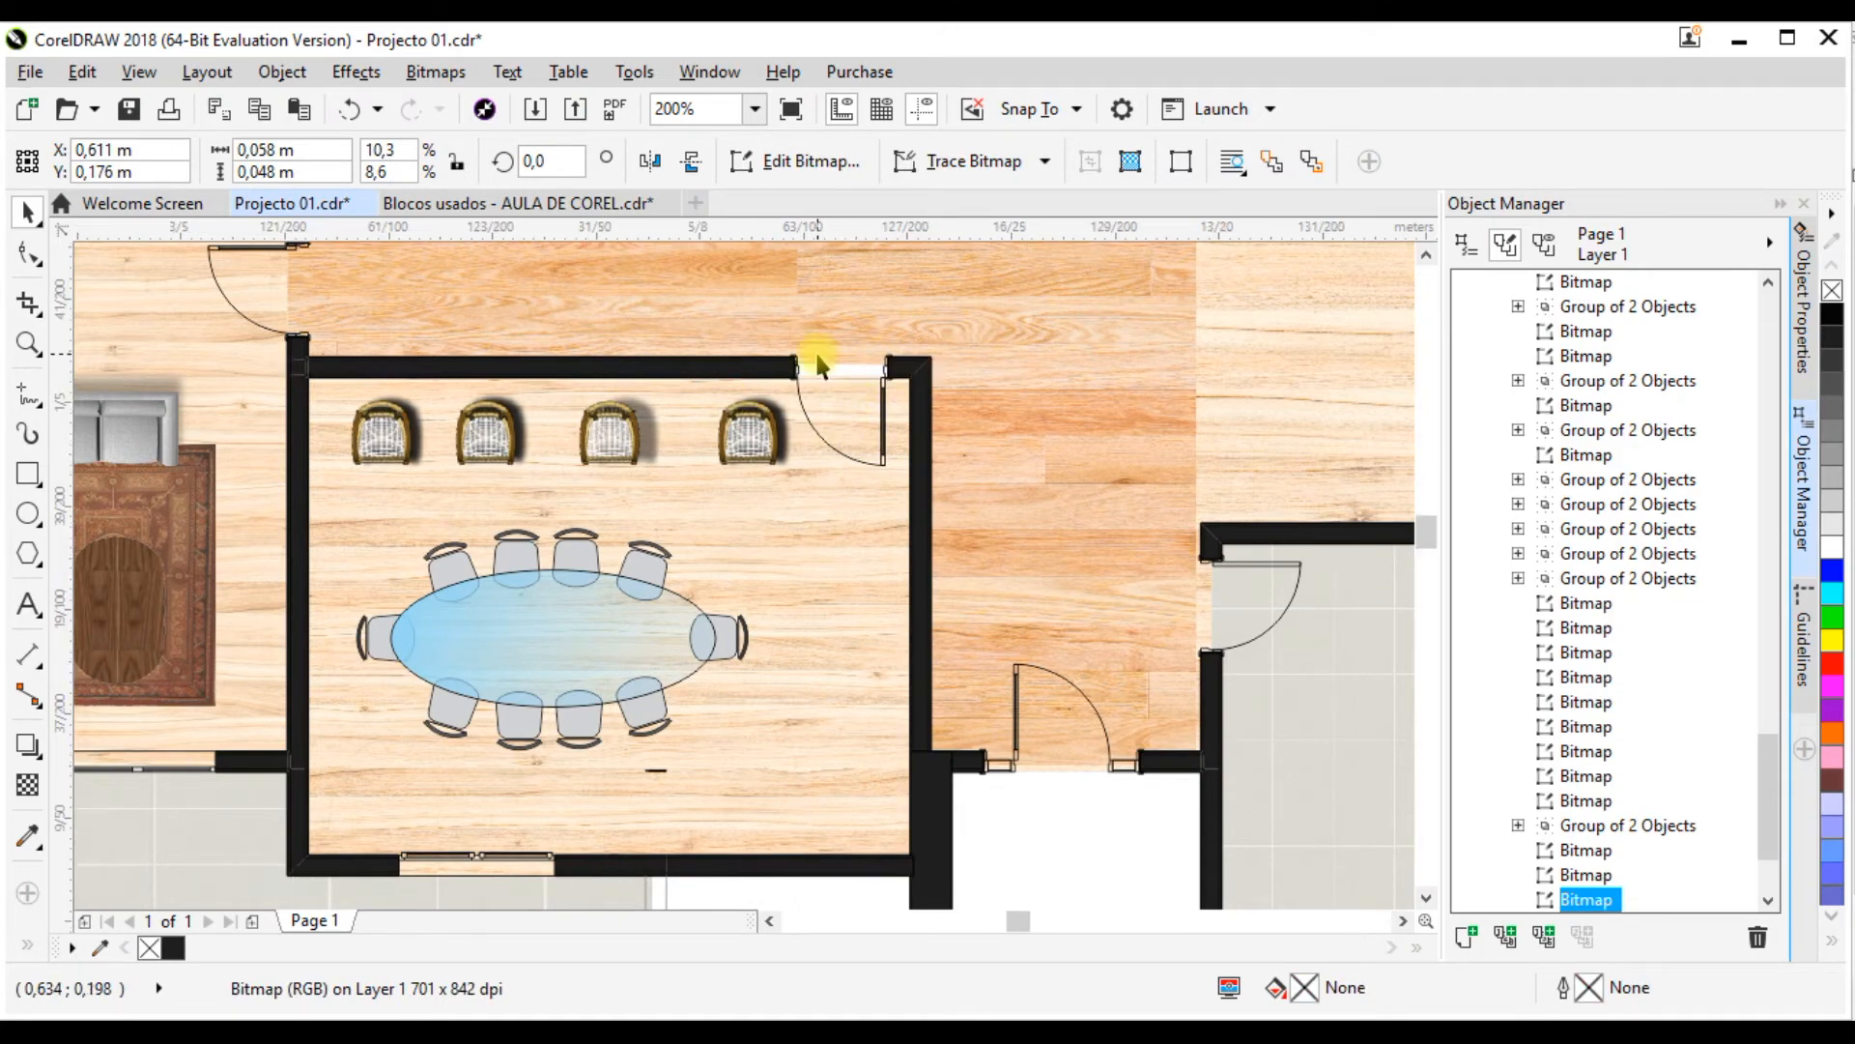
scroll(869, 363, up, 3)
scroll(882, 477, down, 1)
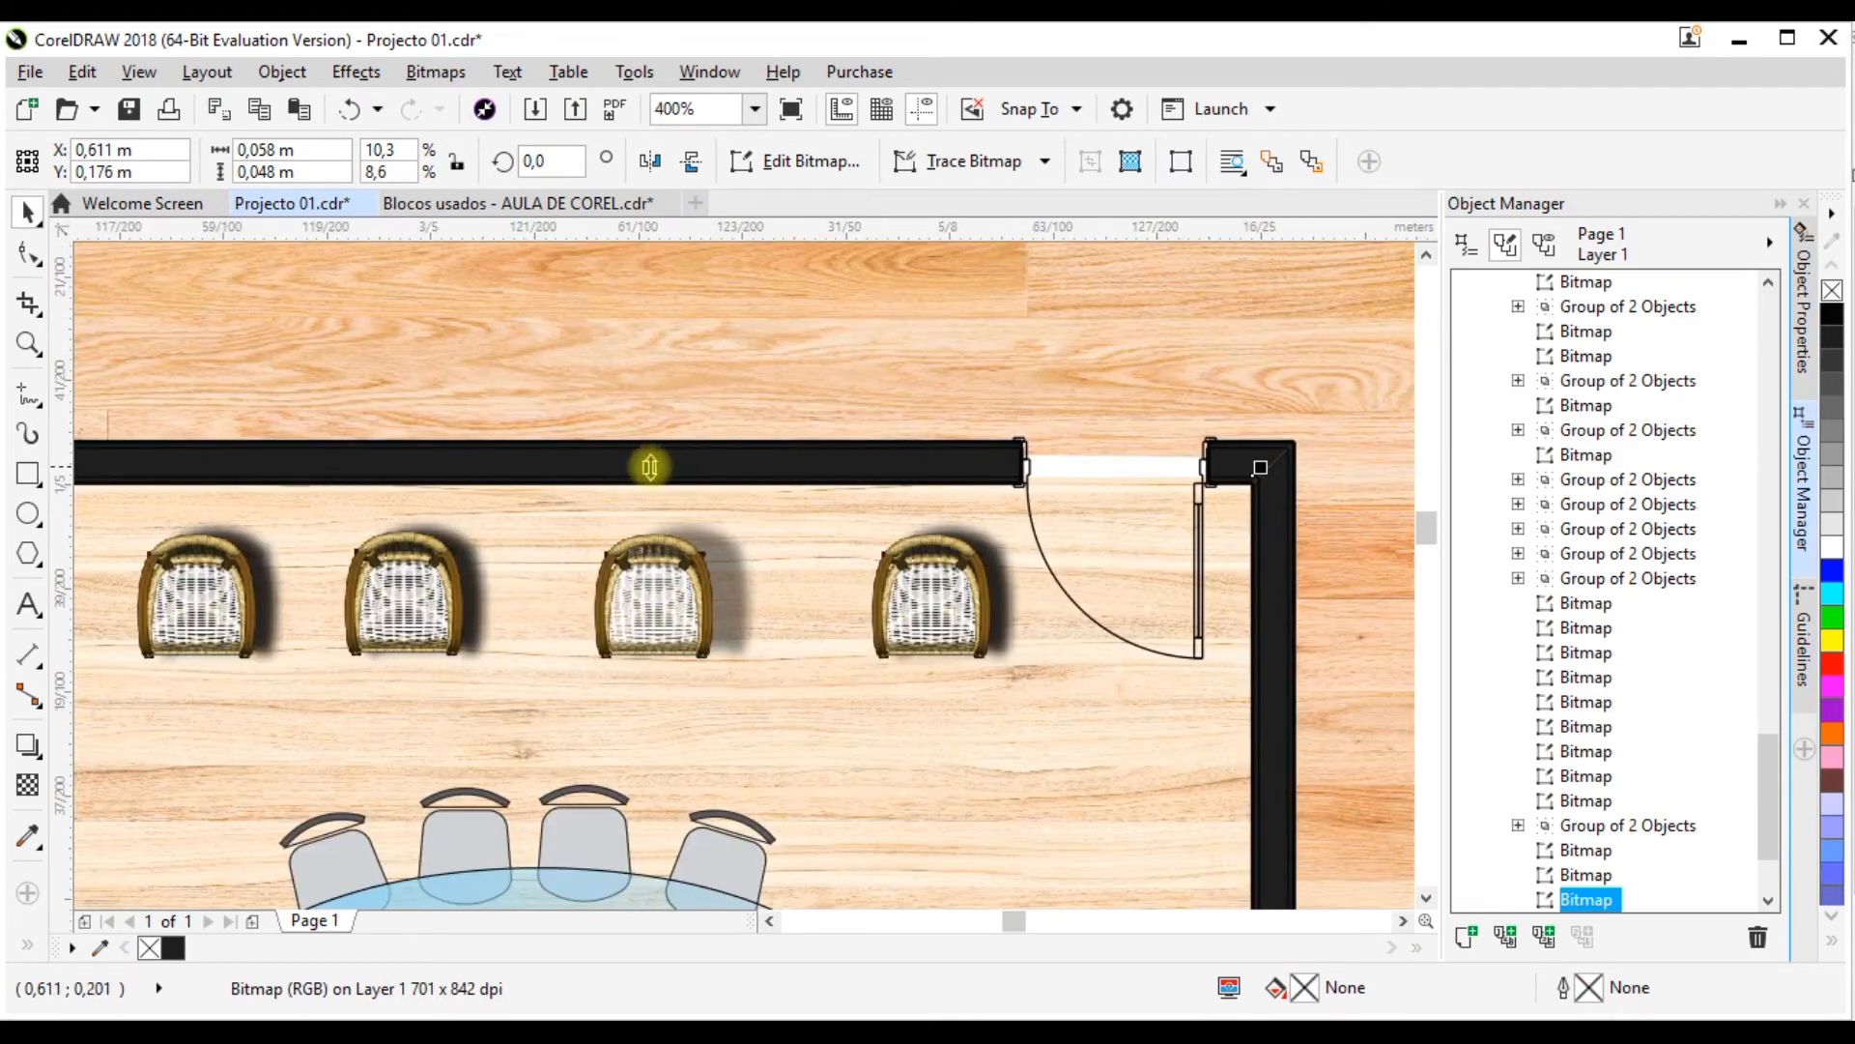
drag(645, 458, 643, 443)
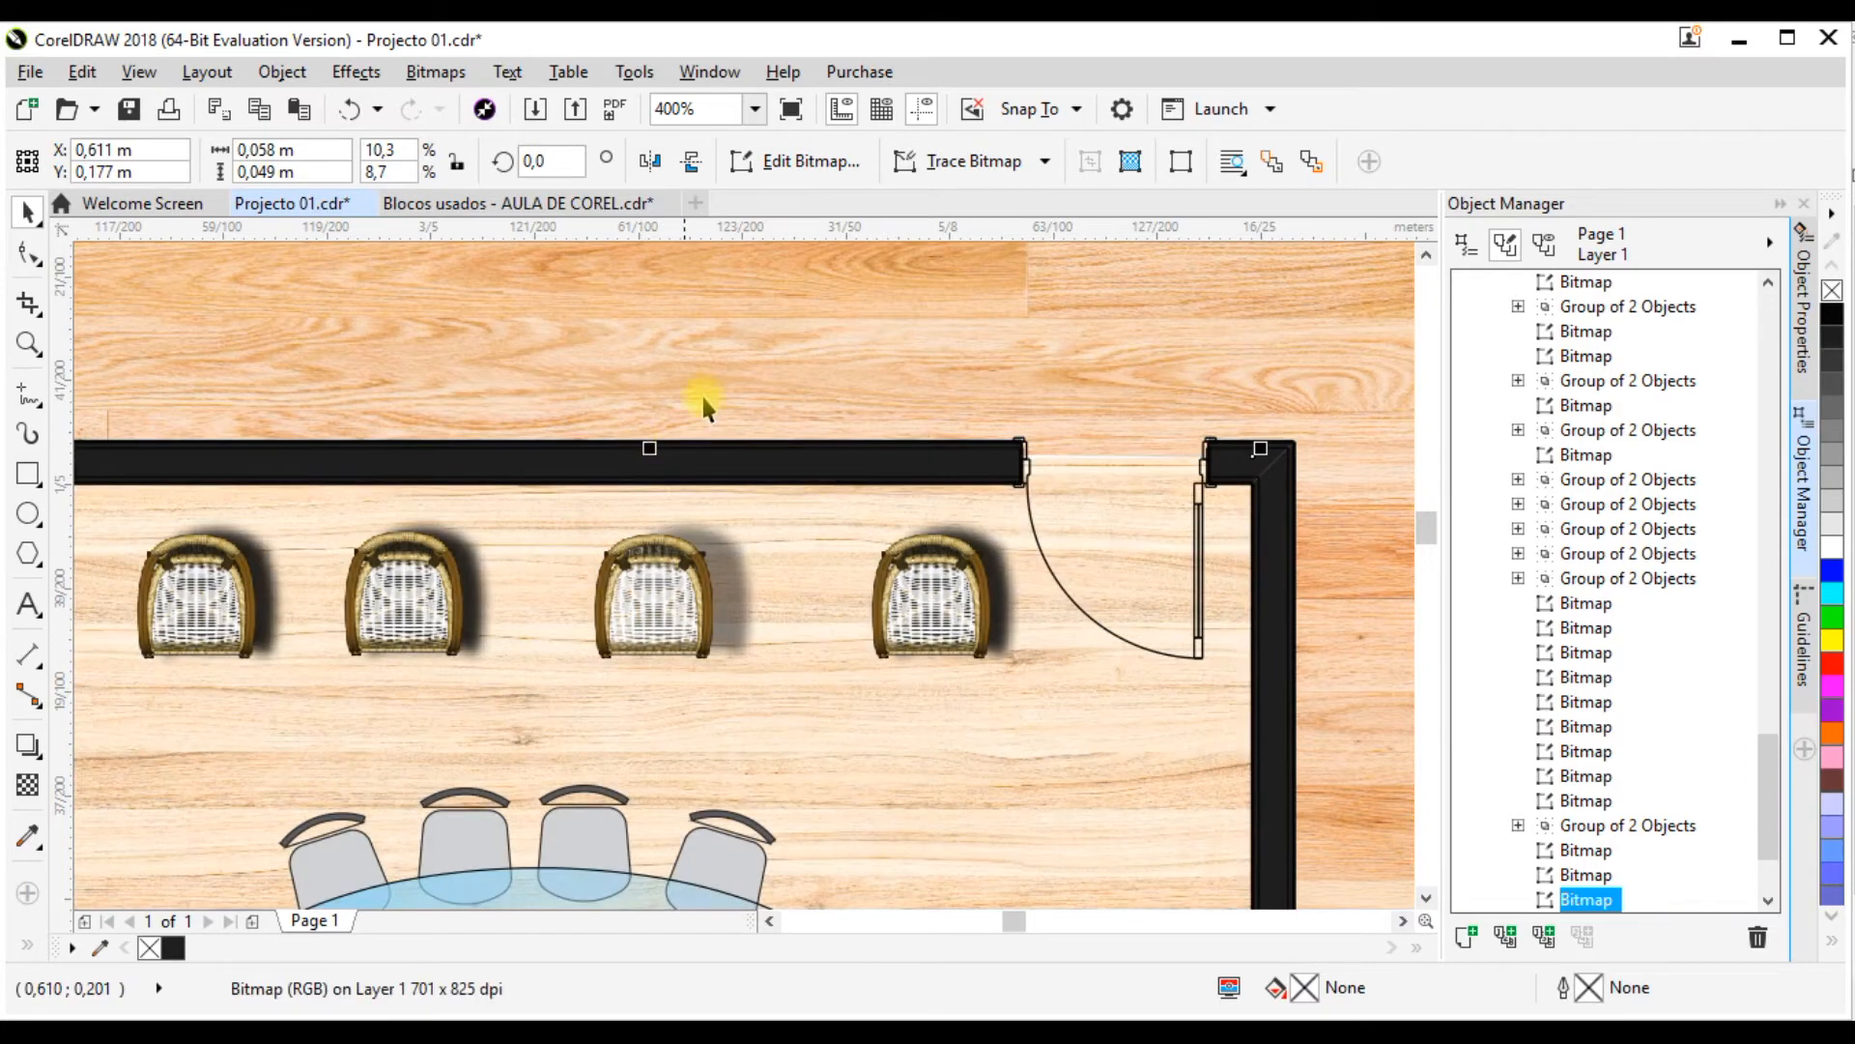
scroll(699, 393, down, 3)
scroll(696, 392, down, 1)
scroll(696, 522, up, 2)
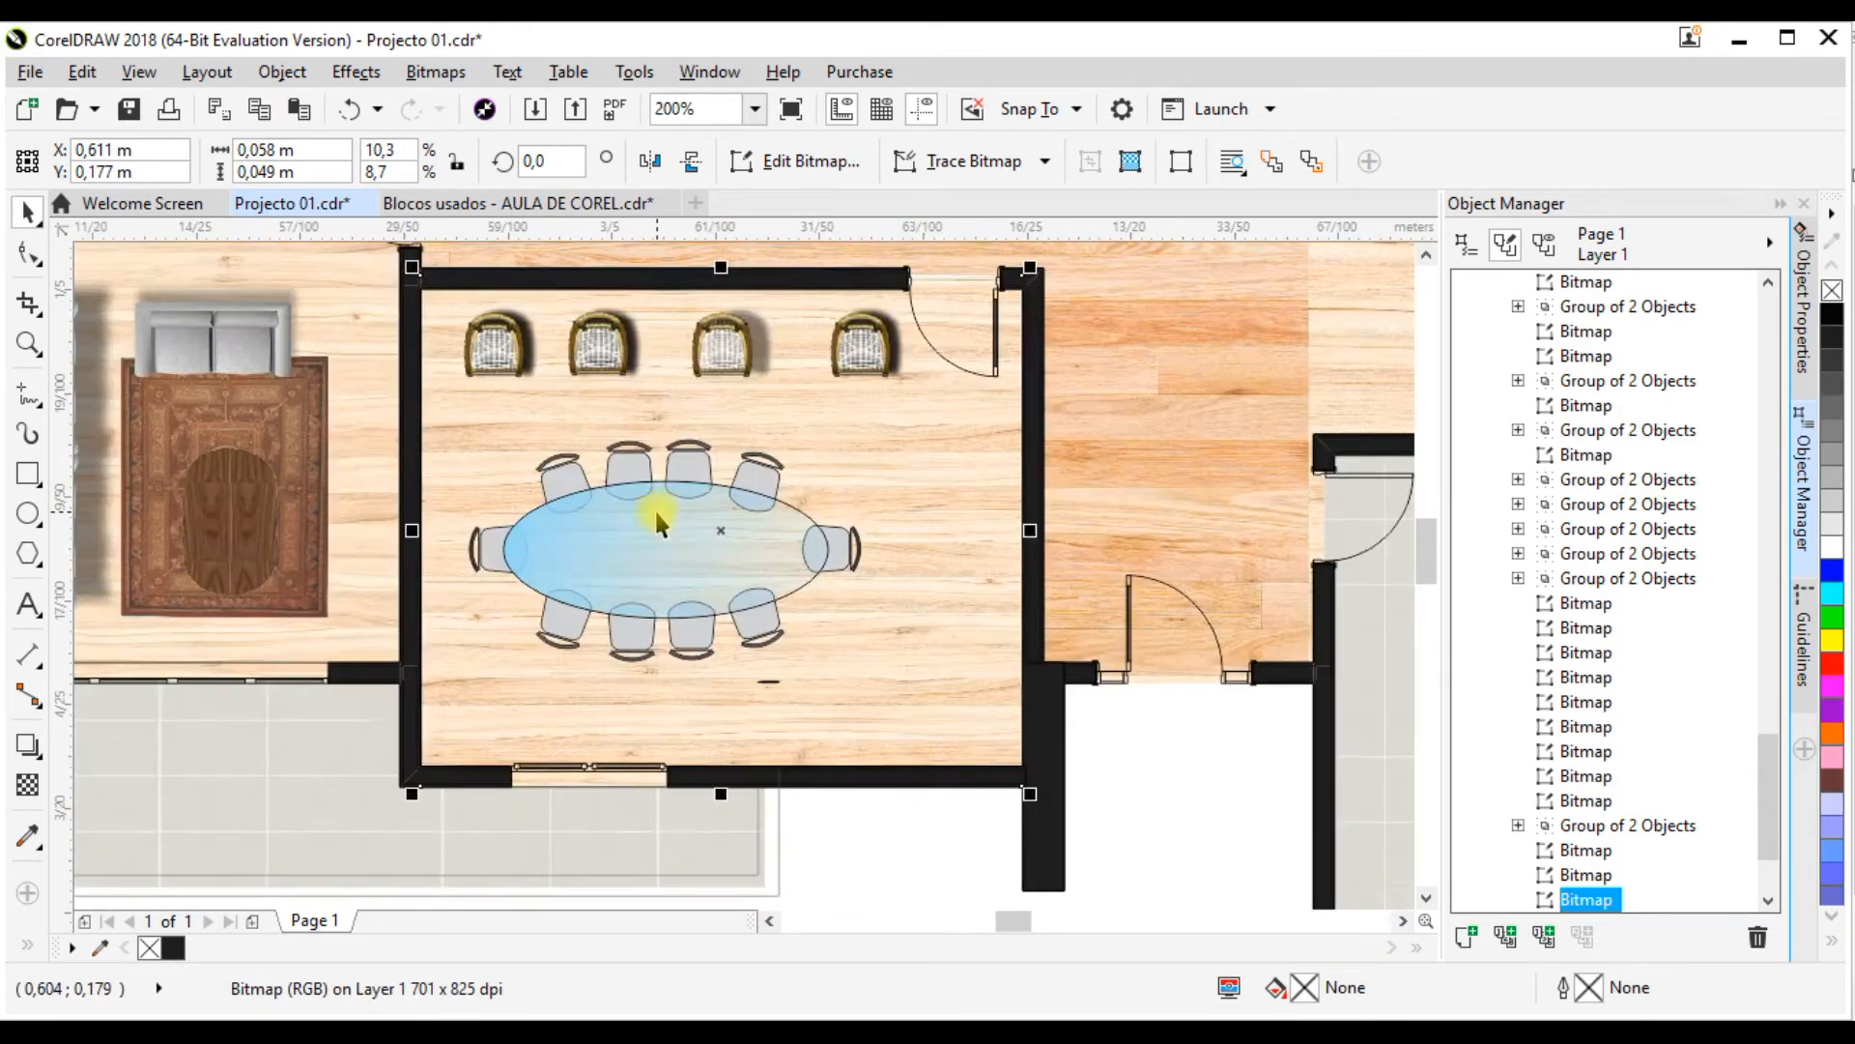
Step: Examine the oval table and its chairs up close against the room's wood floor
click(653, 508)
scroll(686, 538, up, 1)
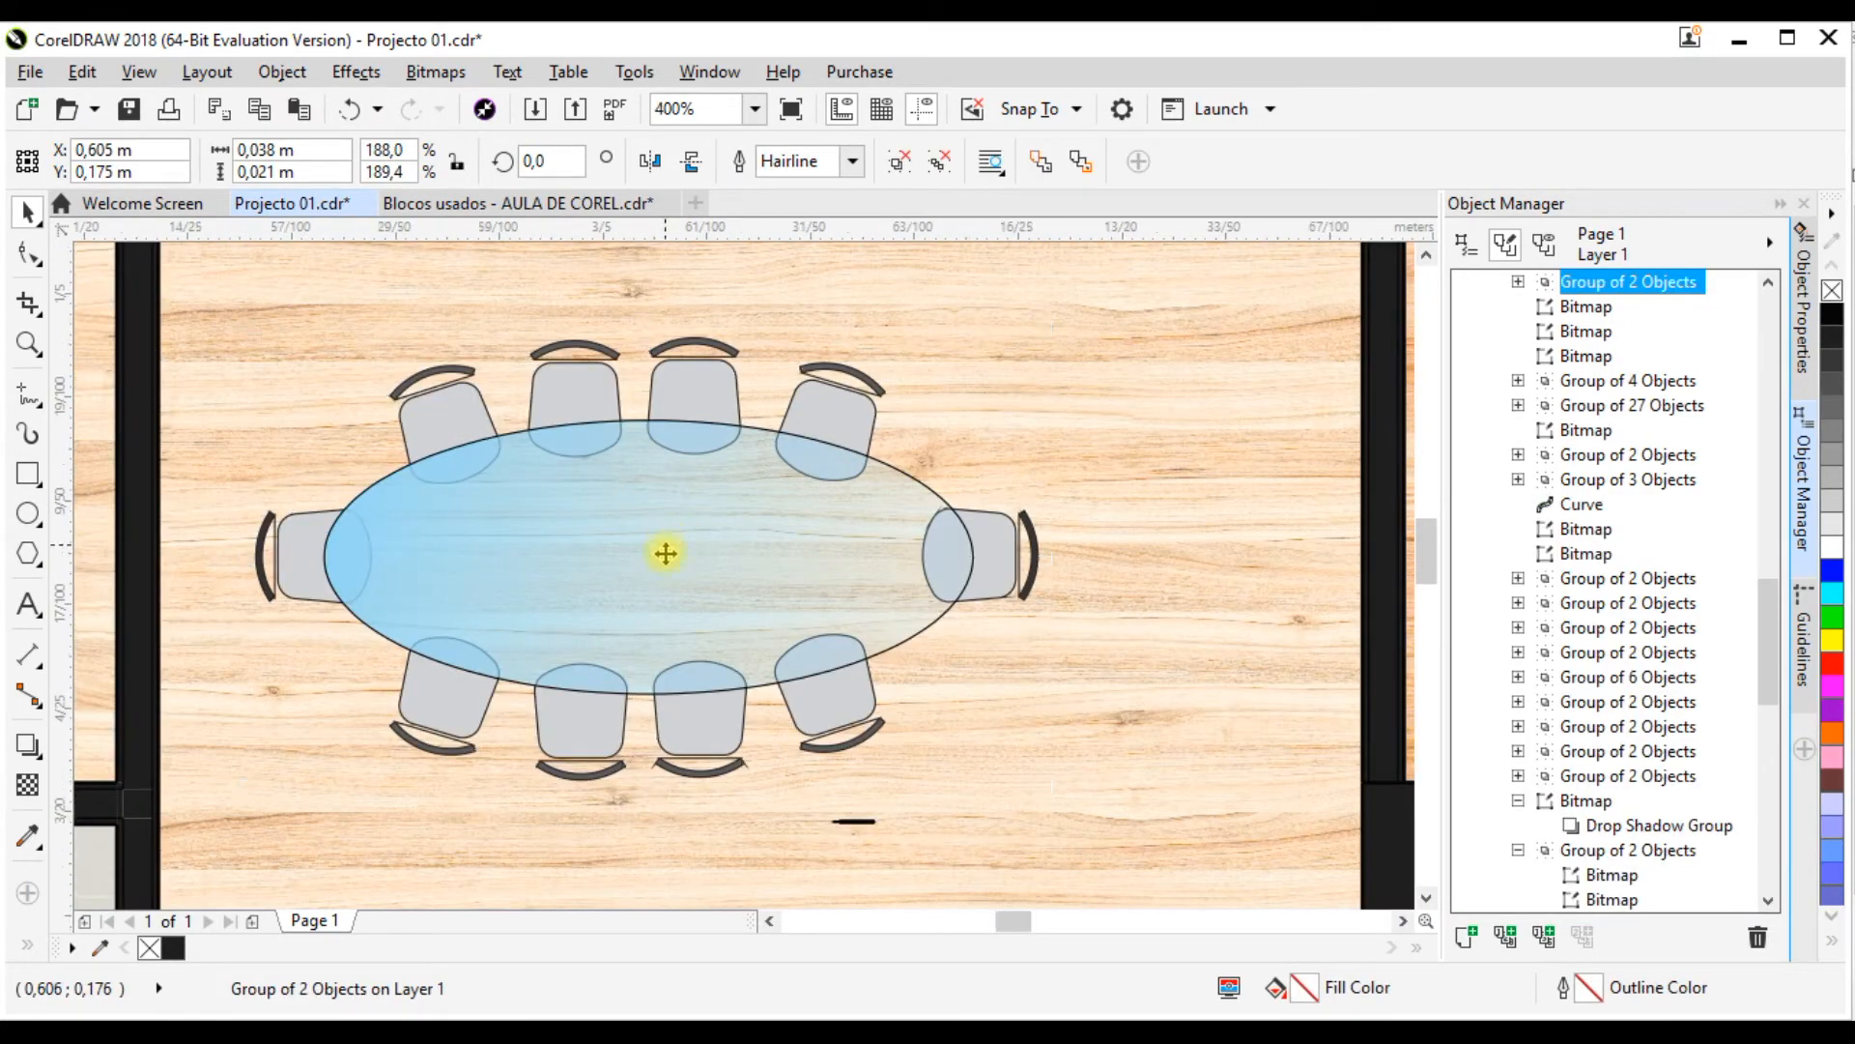
scroll(667, 546, down, 1)
scroll(643, 535, up, 1)
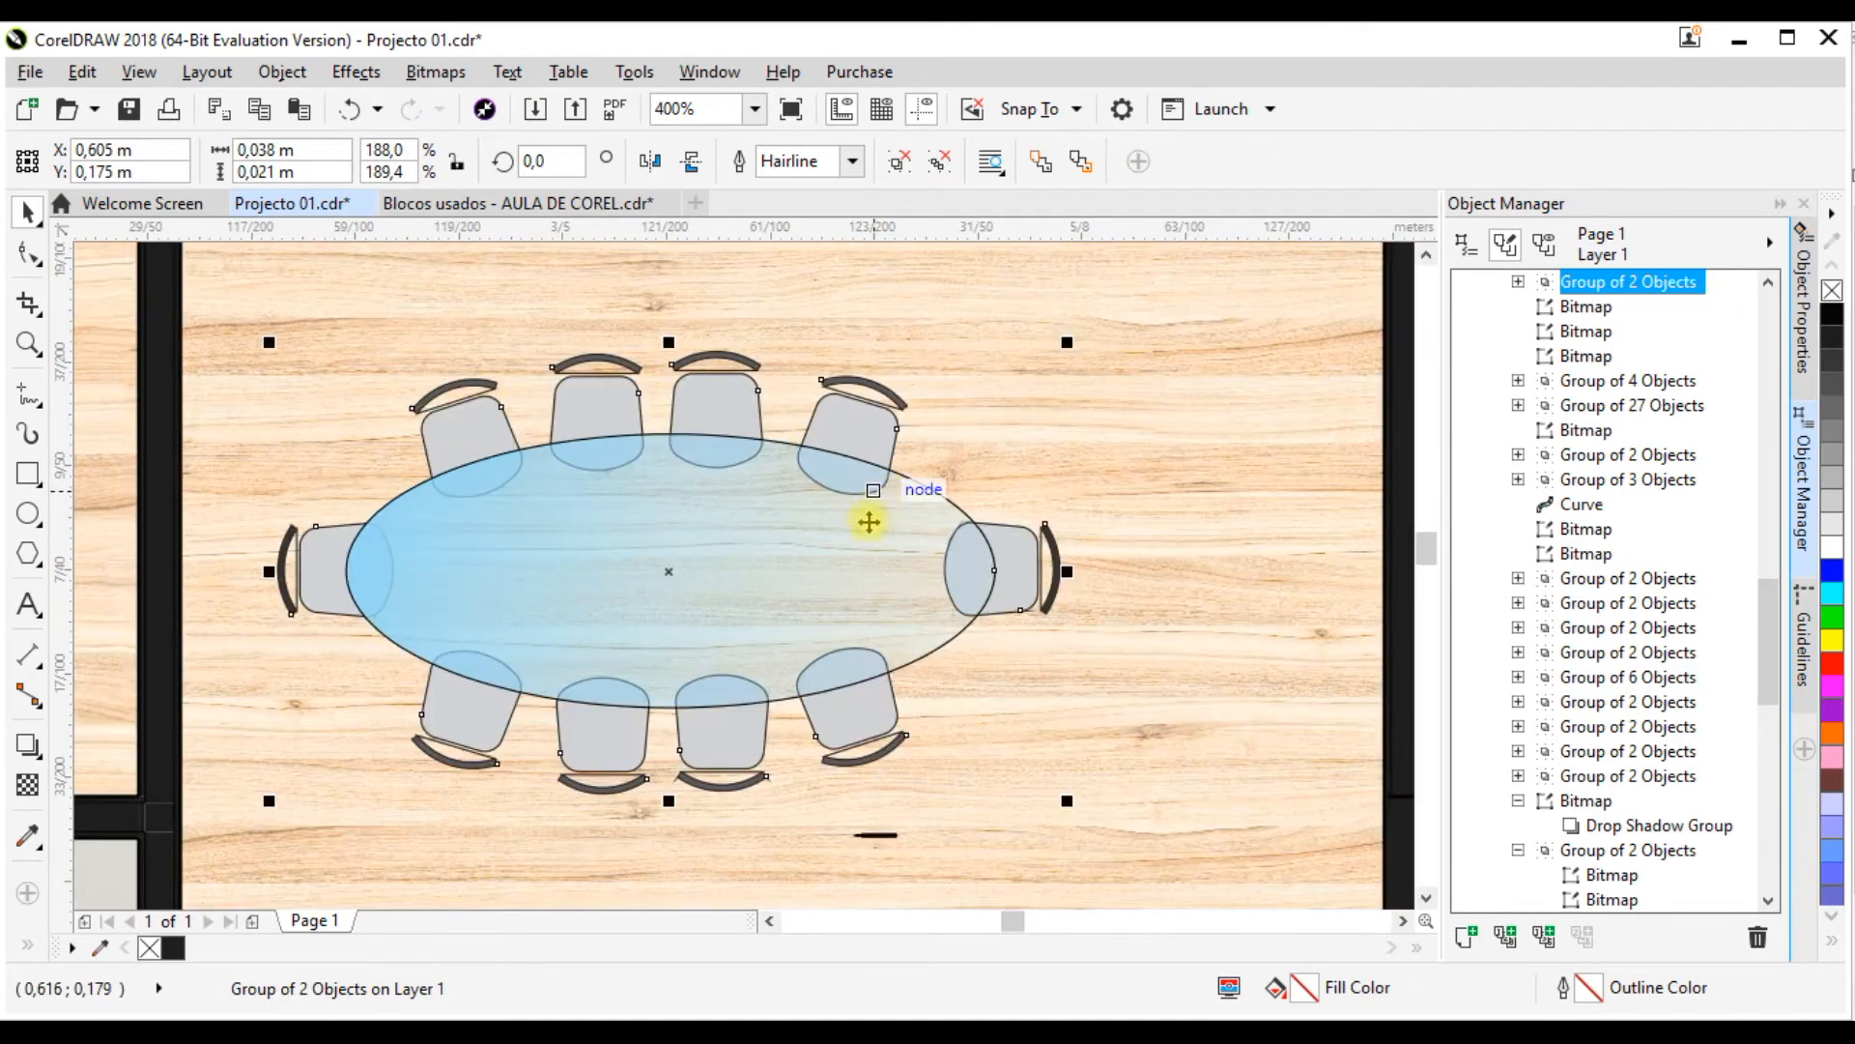
scroll(869, 522, down, 1)
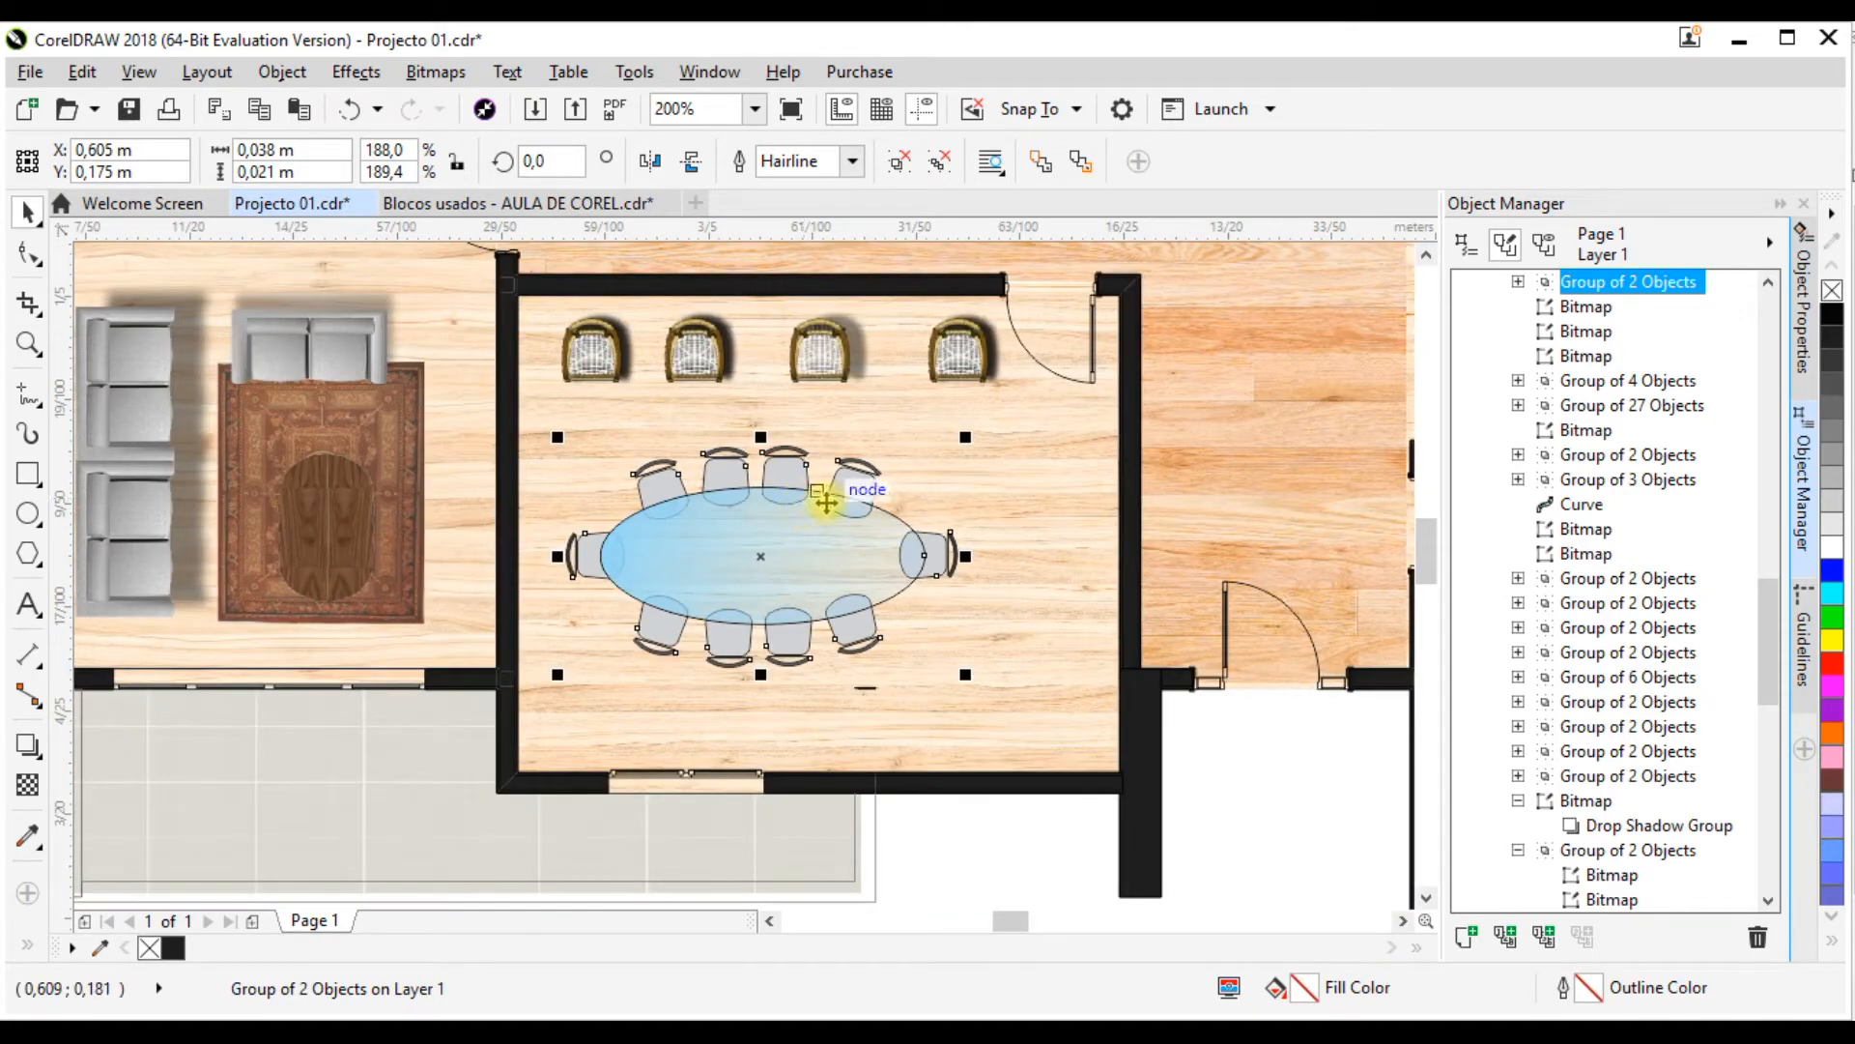
scroll(764, 507, up, 1)
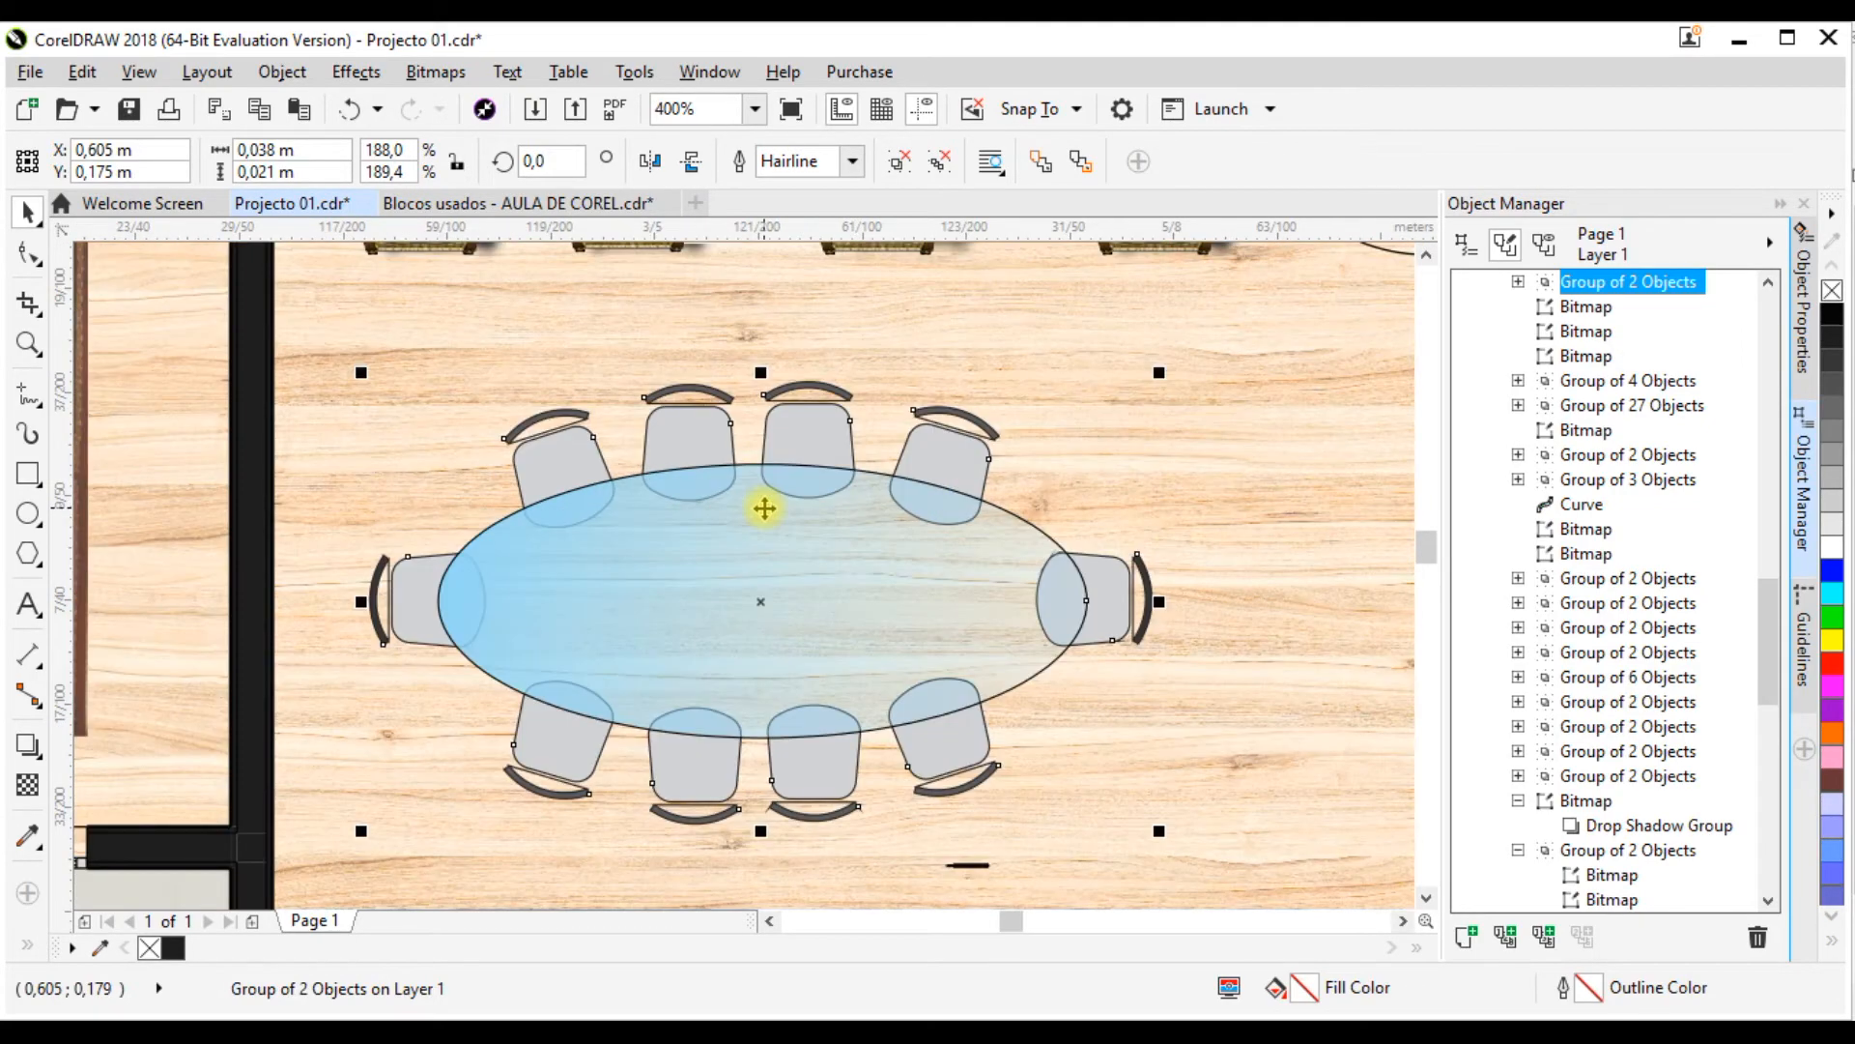
click(829, 517)
scroll(667, 488, down, 1)
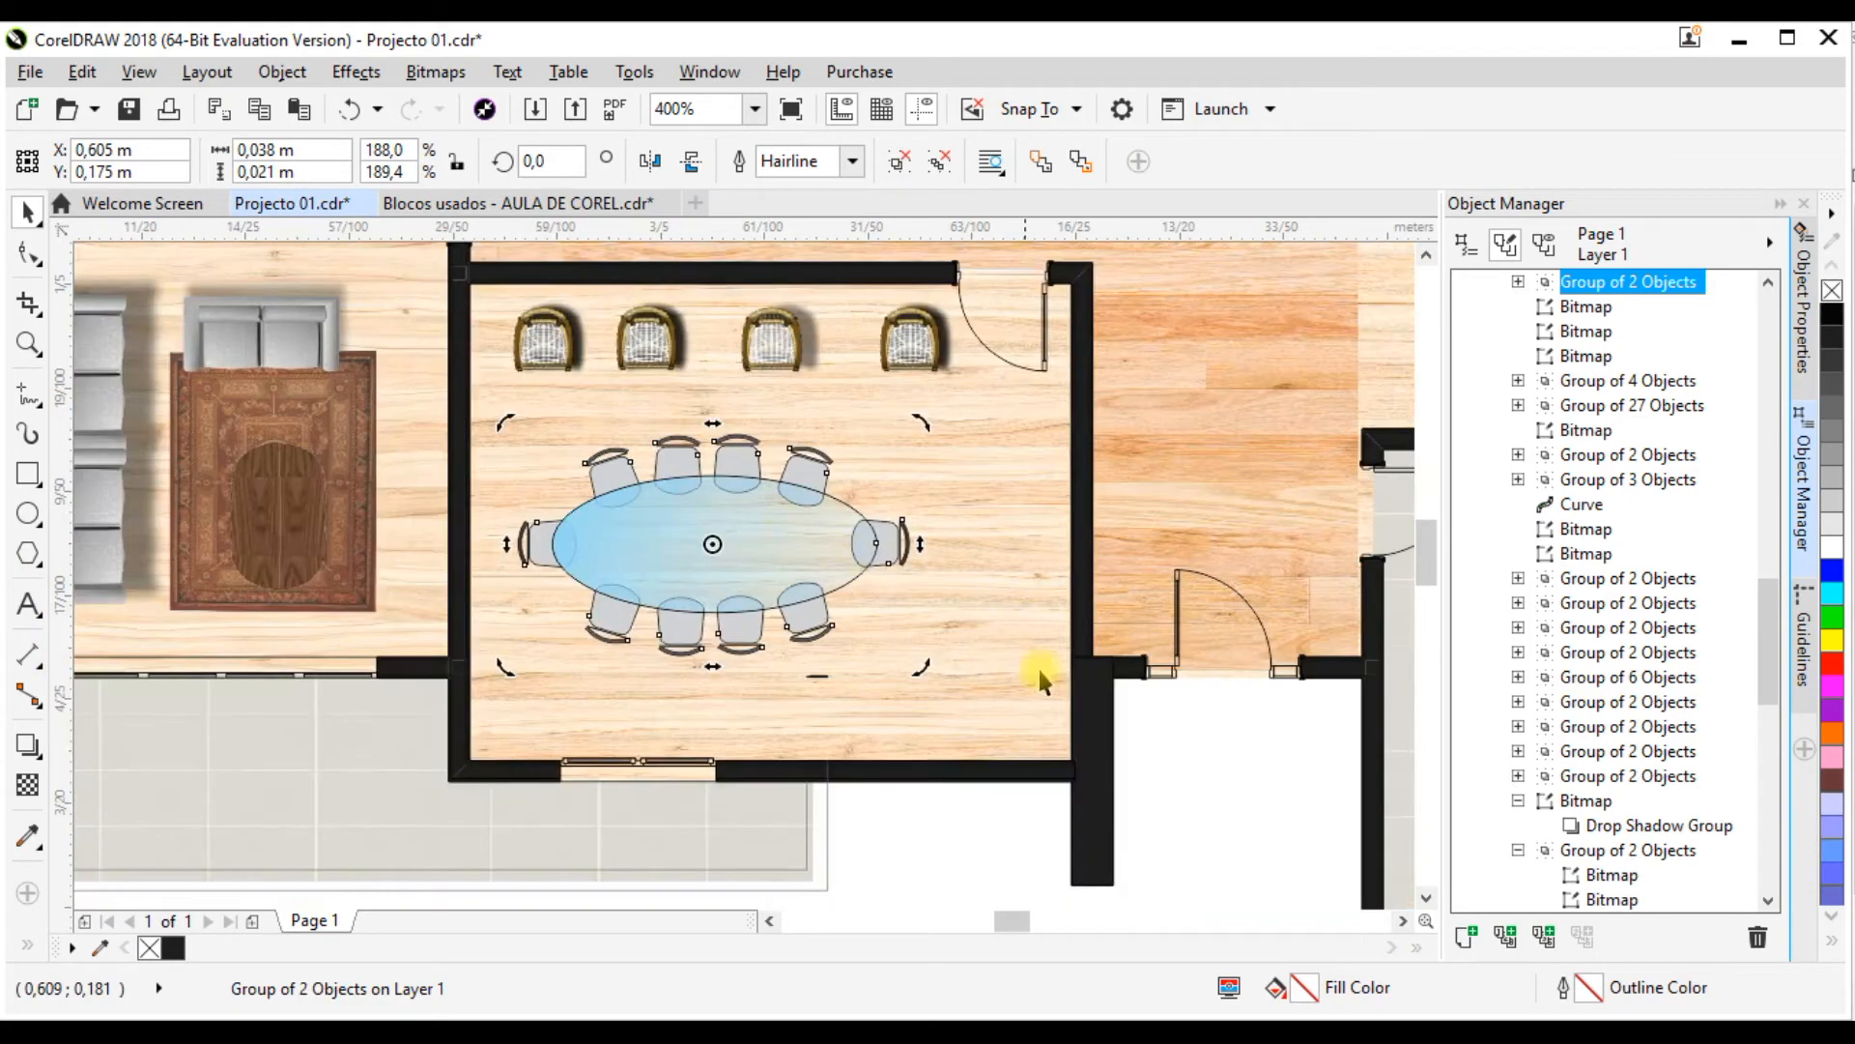
click(1124, 739)
Step: Add a drop shadow to the oval table set, cast toward the upper right with an offset of about 0.003 by 0.001 m
click(704, 531)
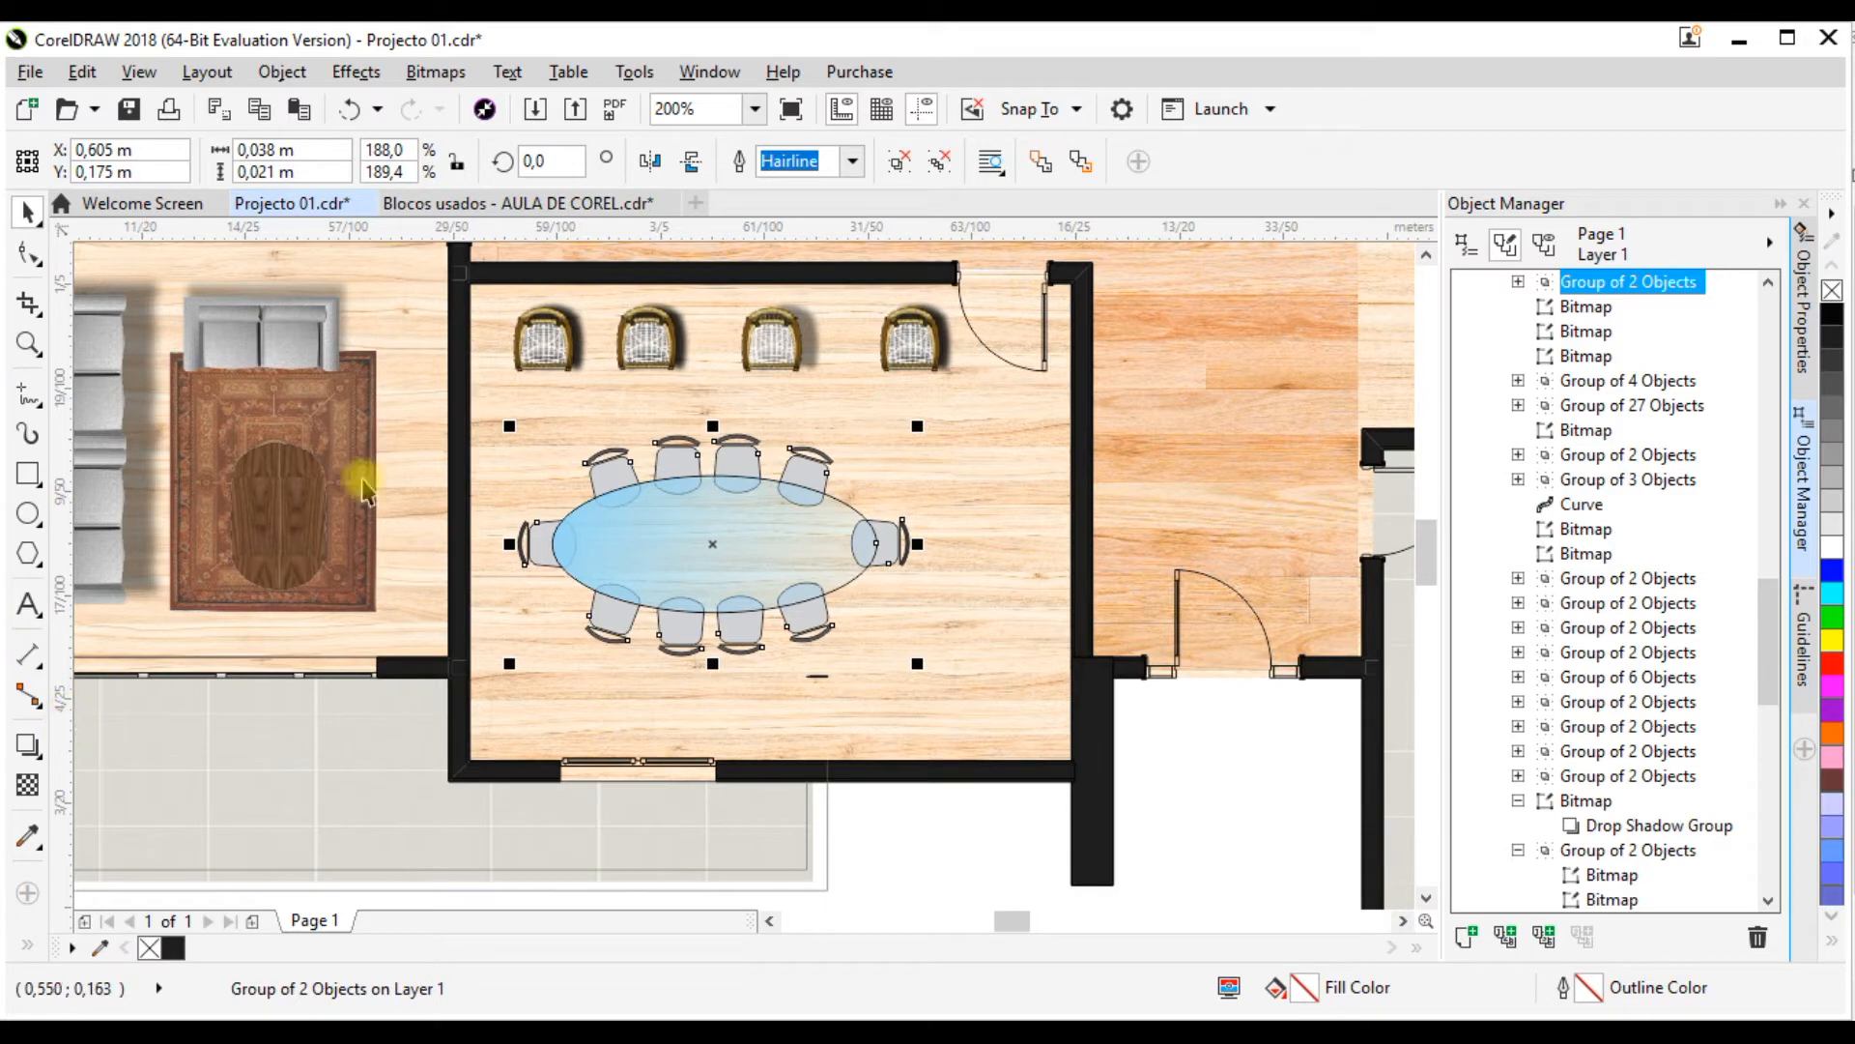
click(29, 745)
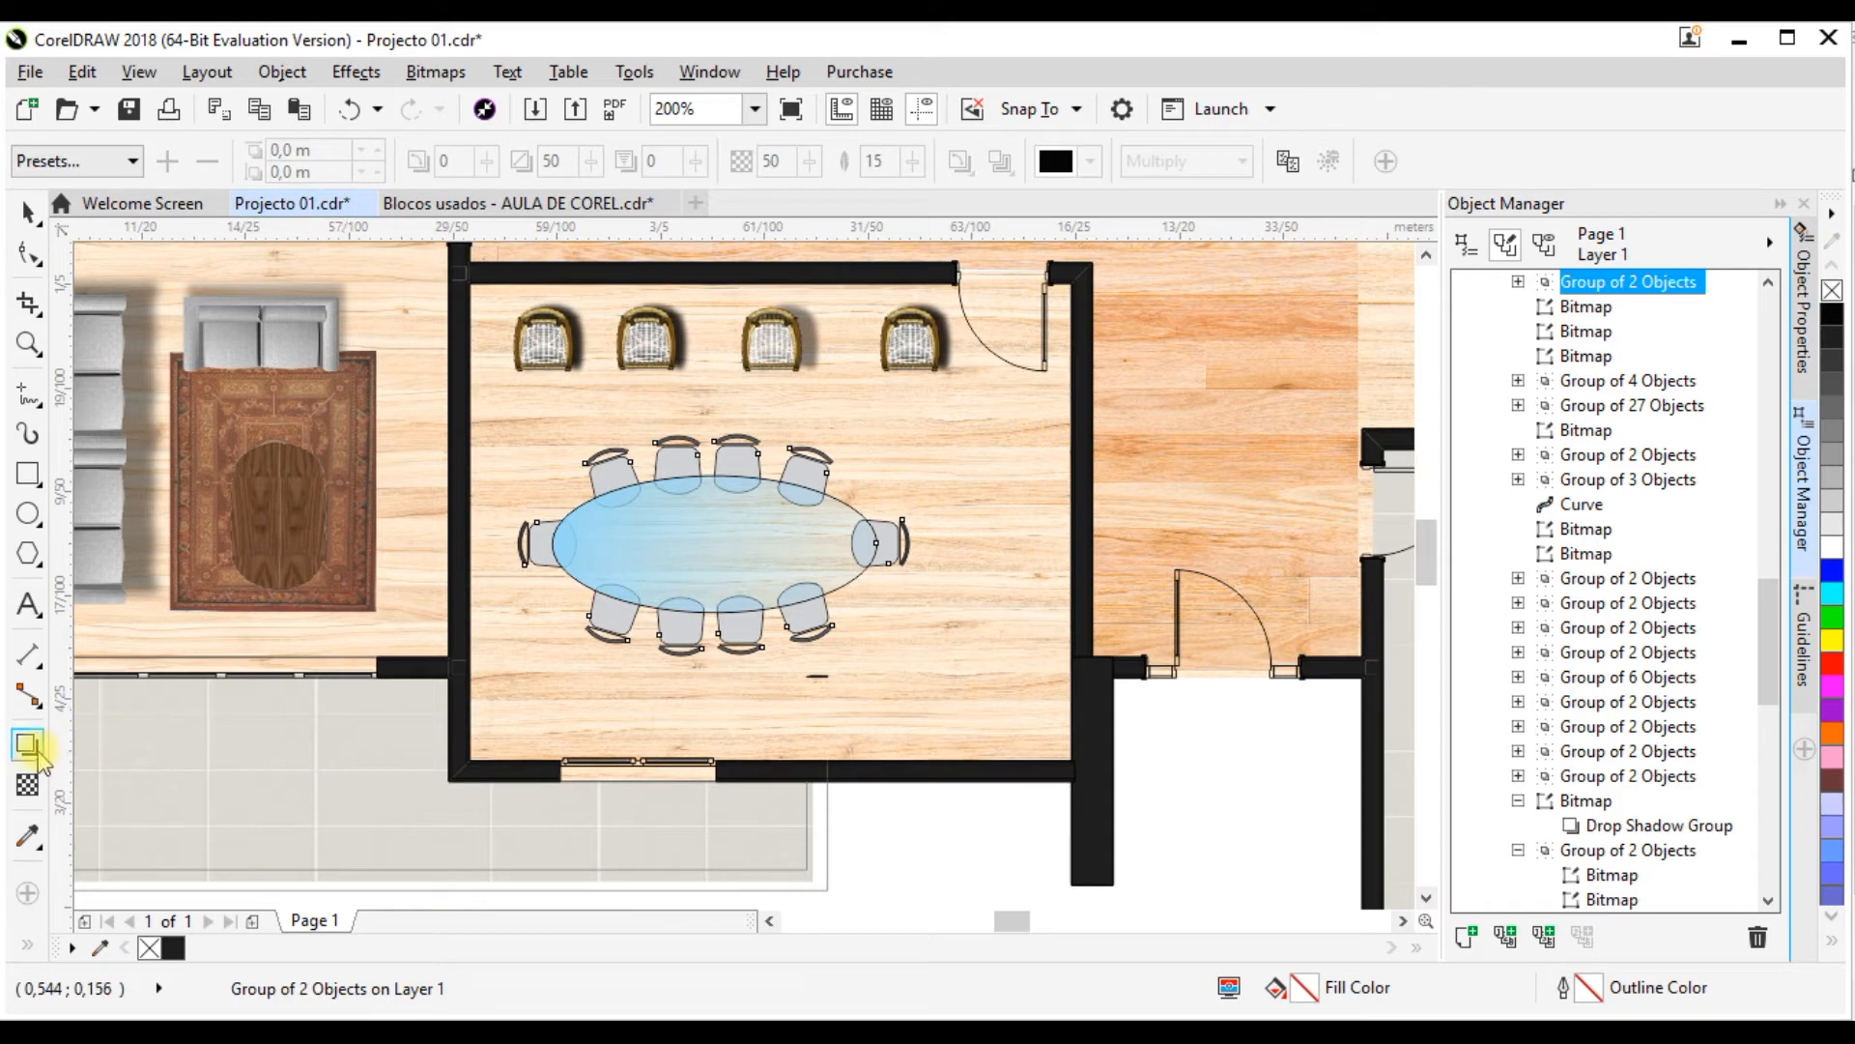
click(39, 750)
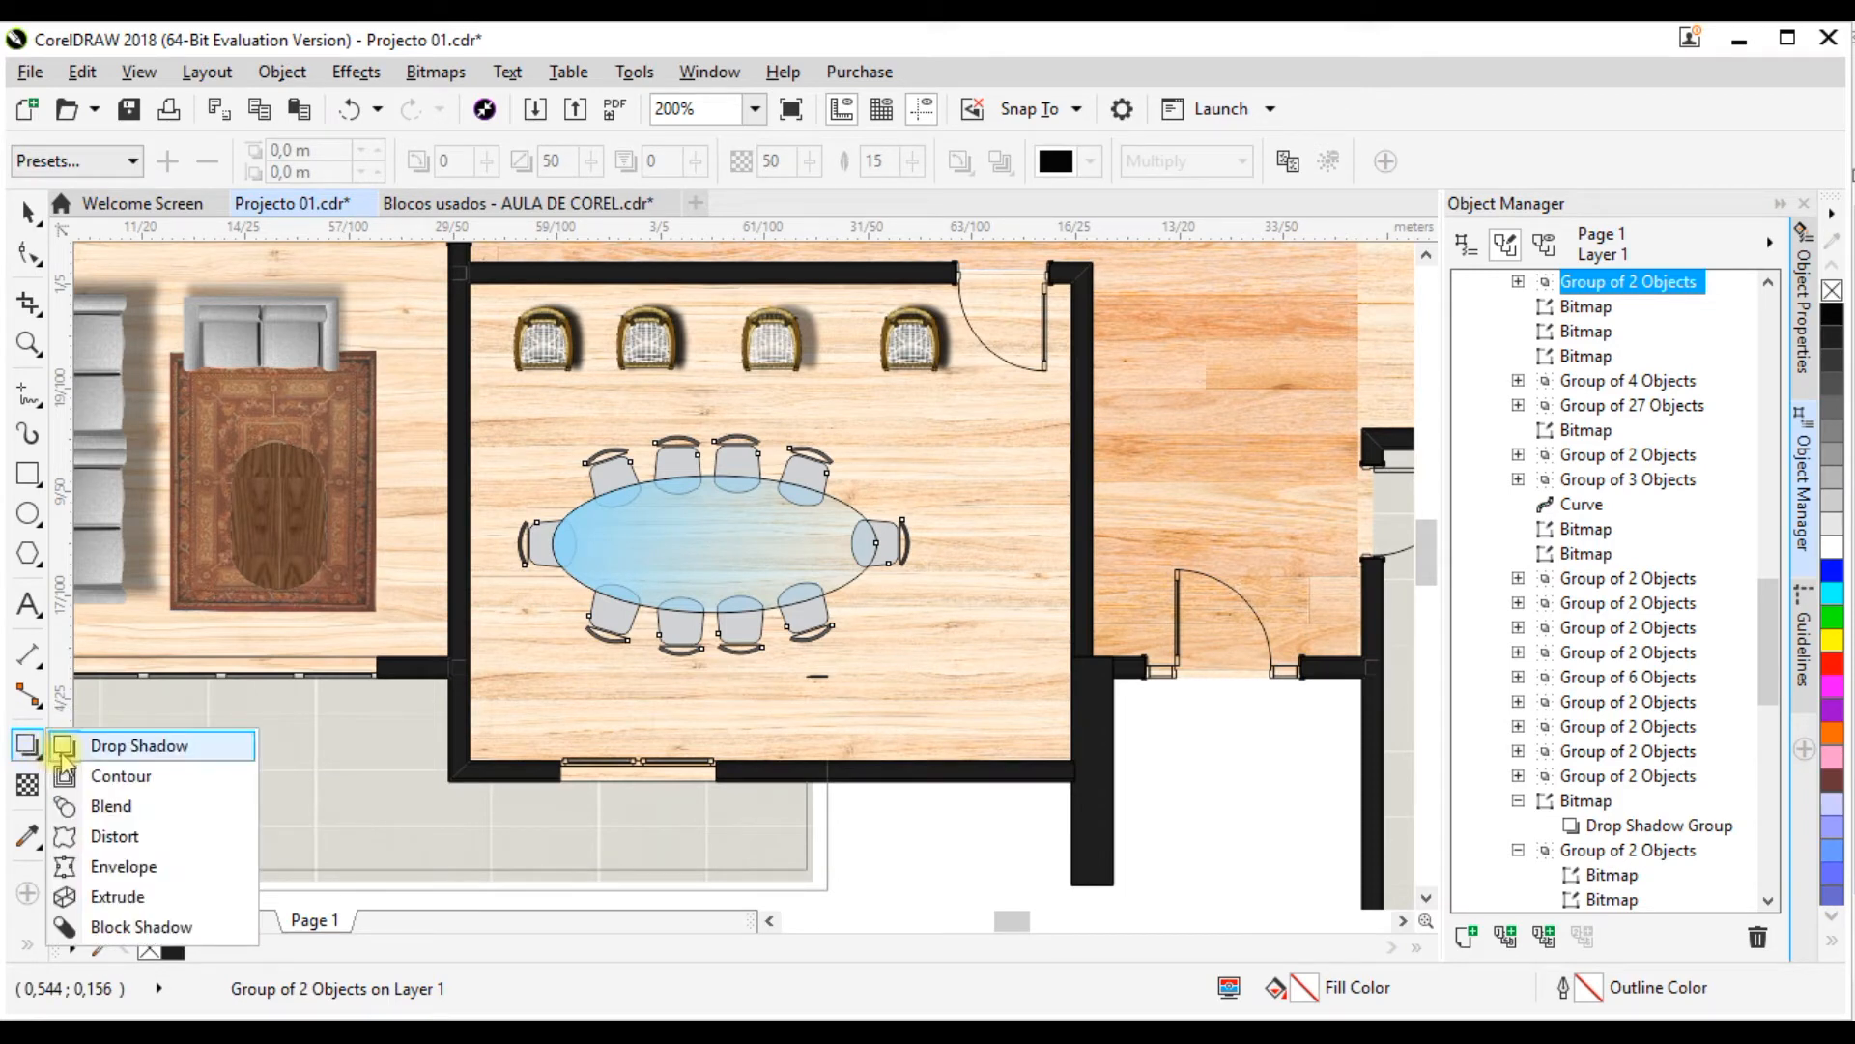
click(149, 746)
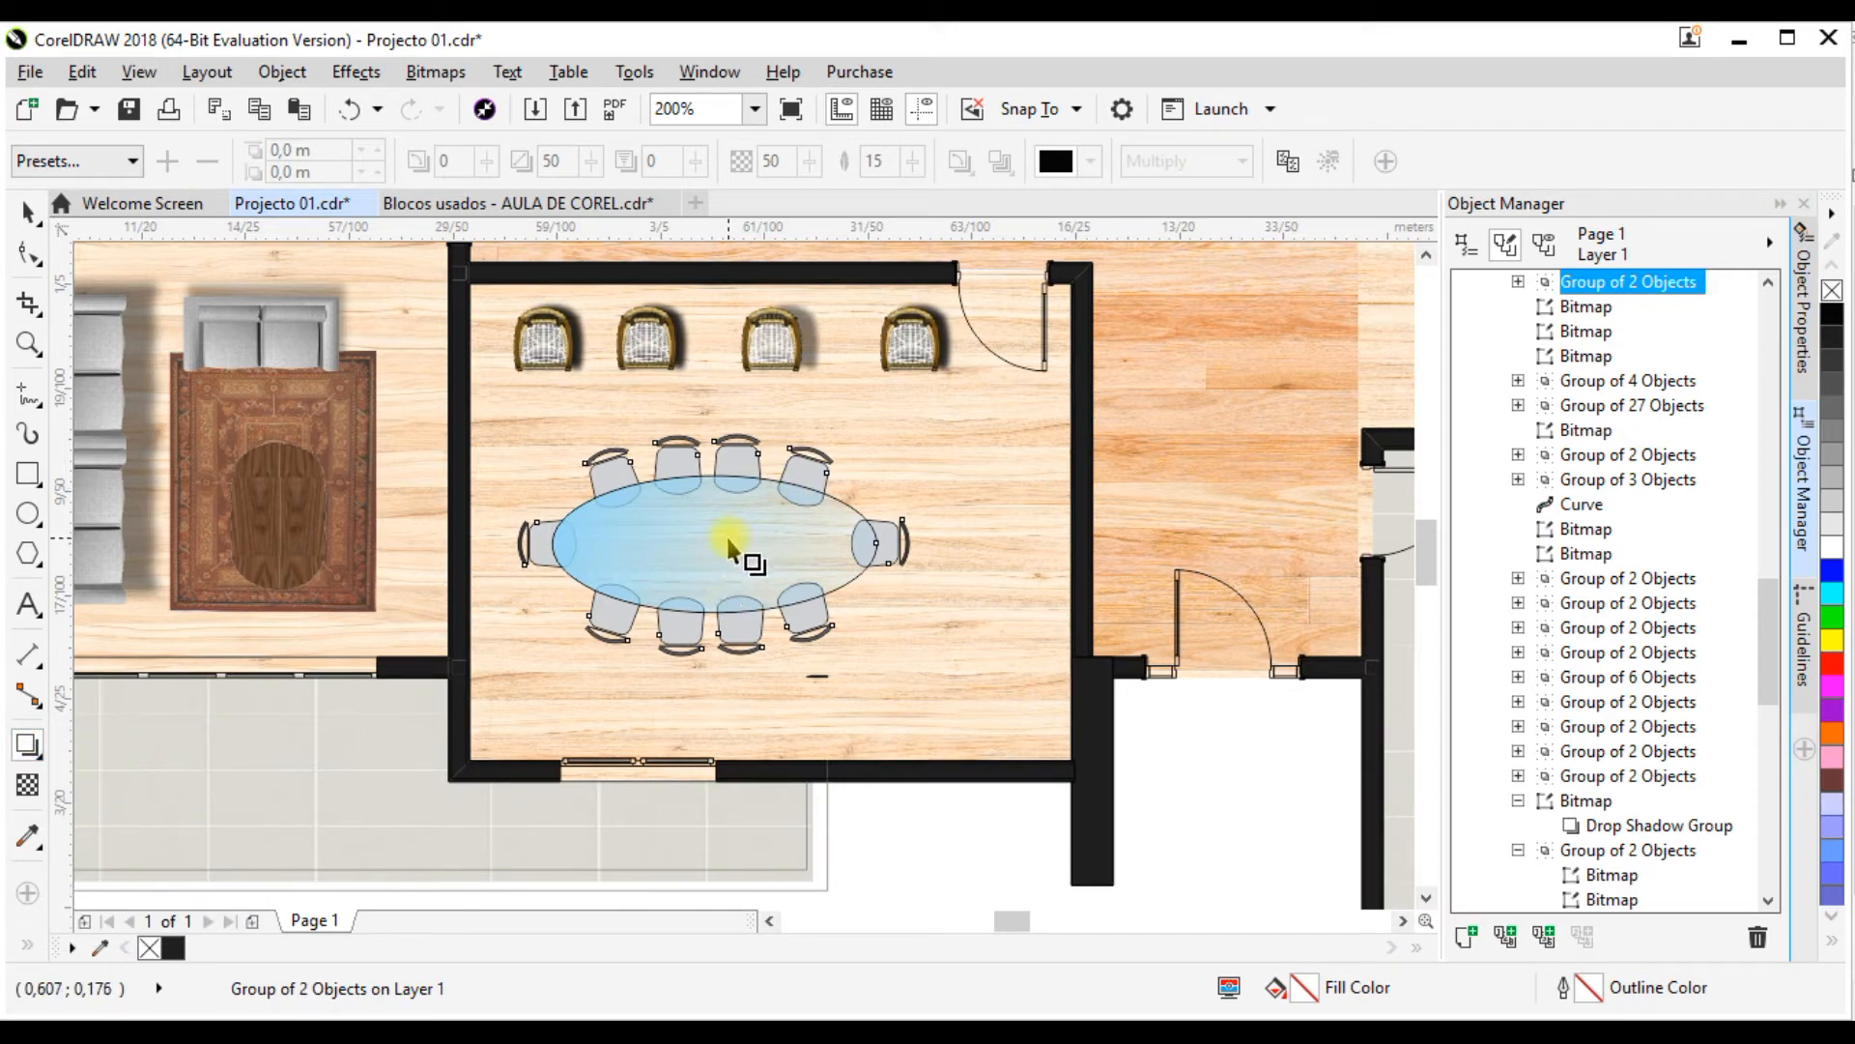
scroll(683, 464, up, 3)
scroll(650, 476, down, 3)
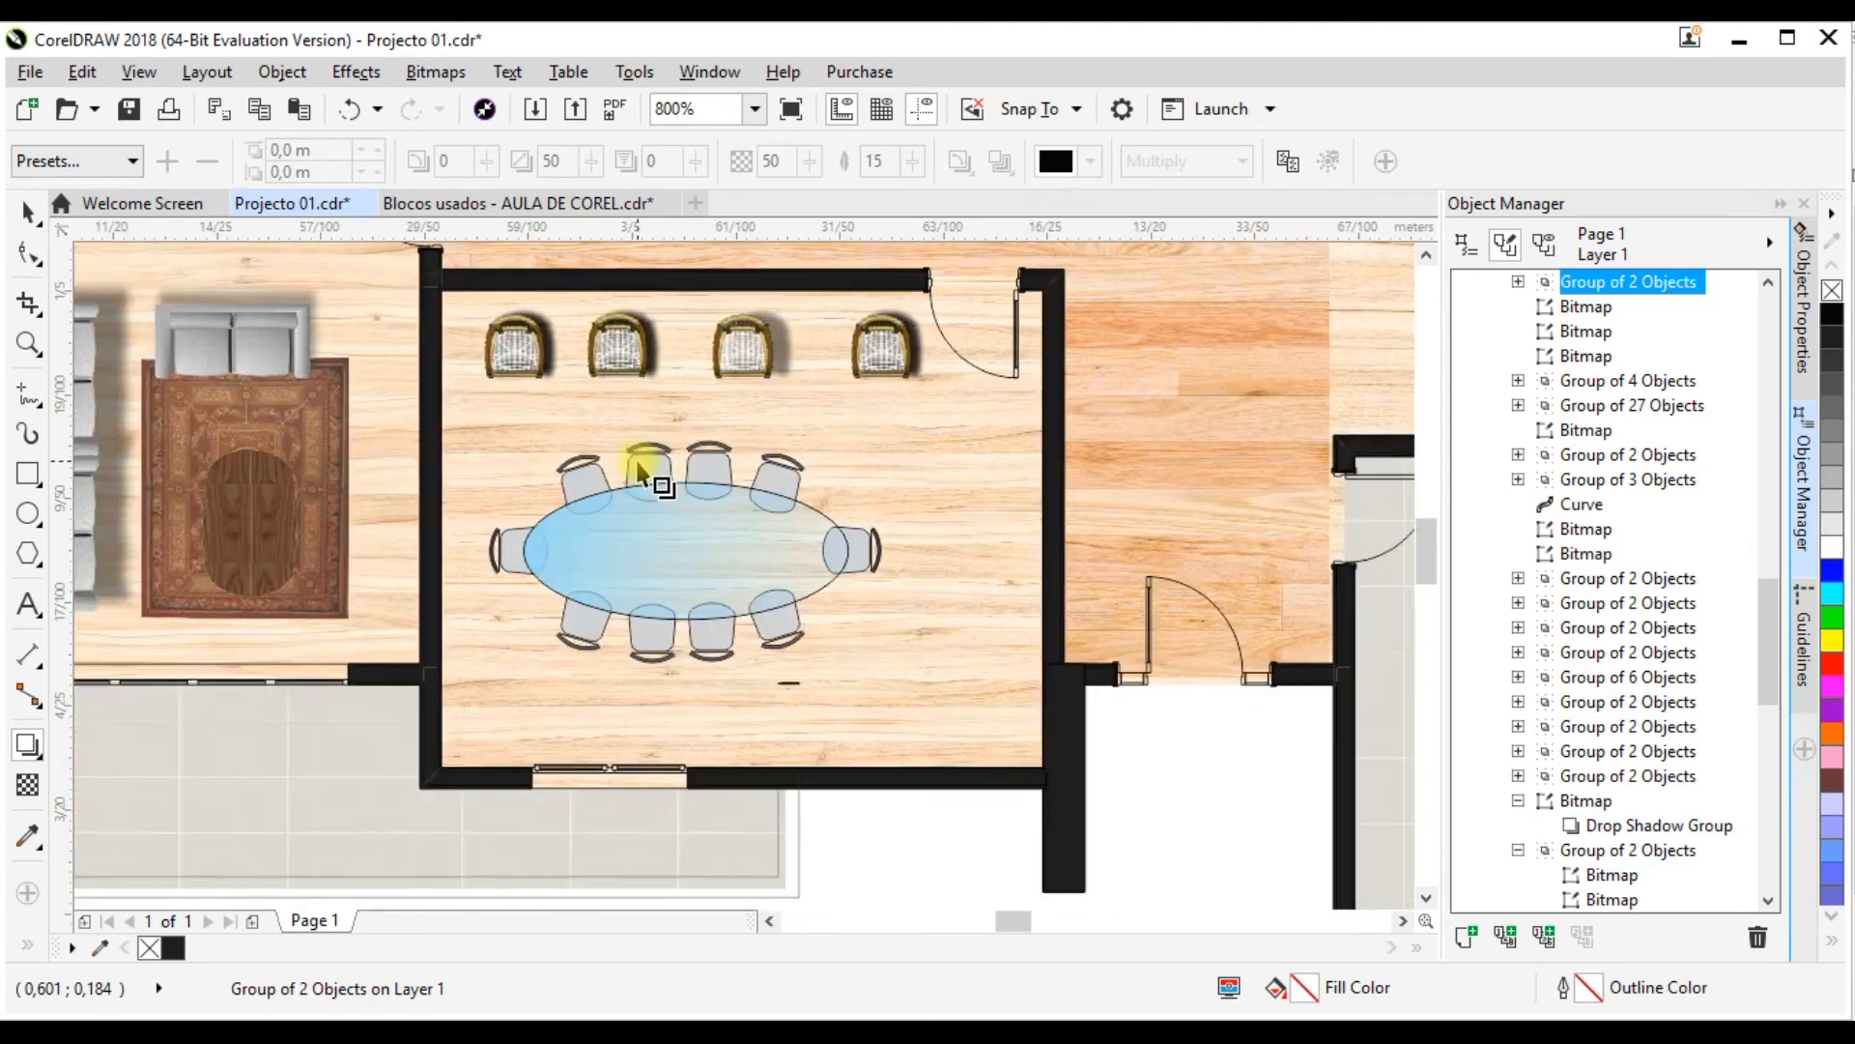
drag(684, 555, 915, 494)
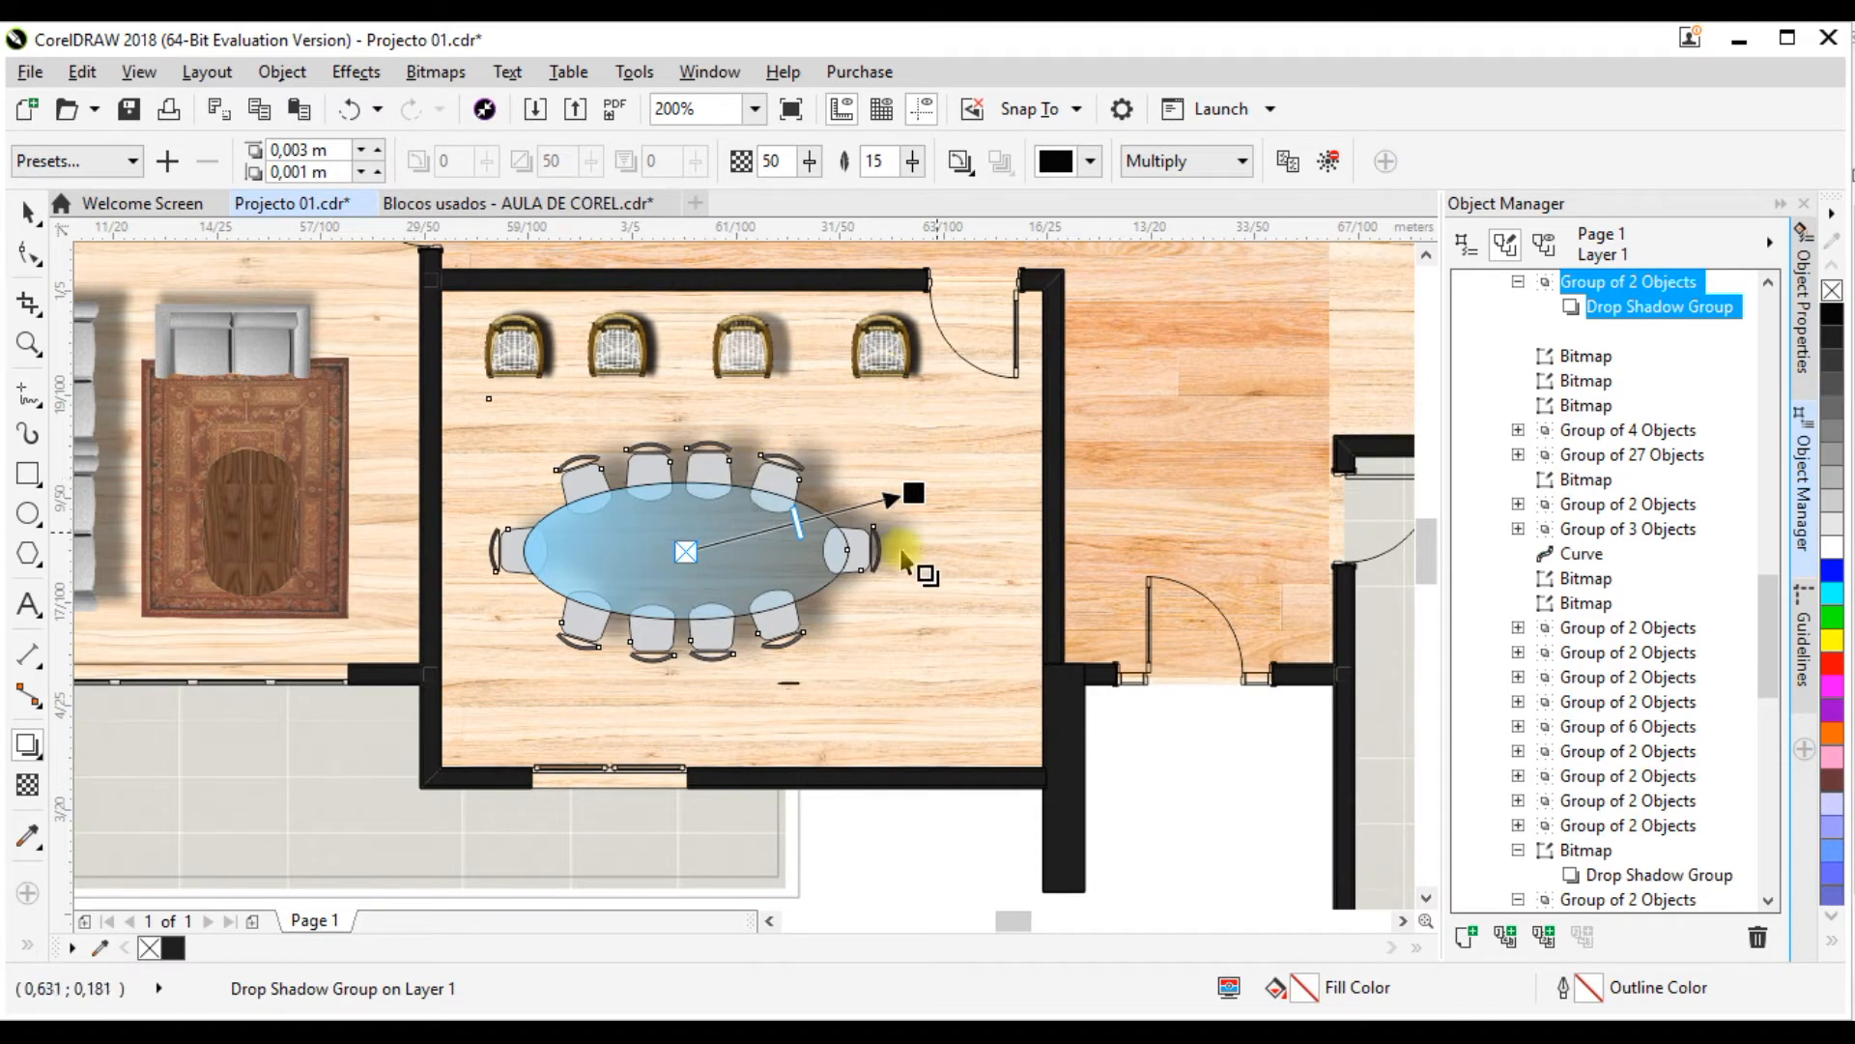
scroll(824, 512, up, 1)
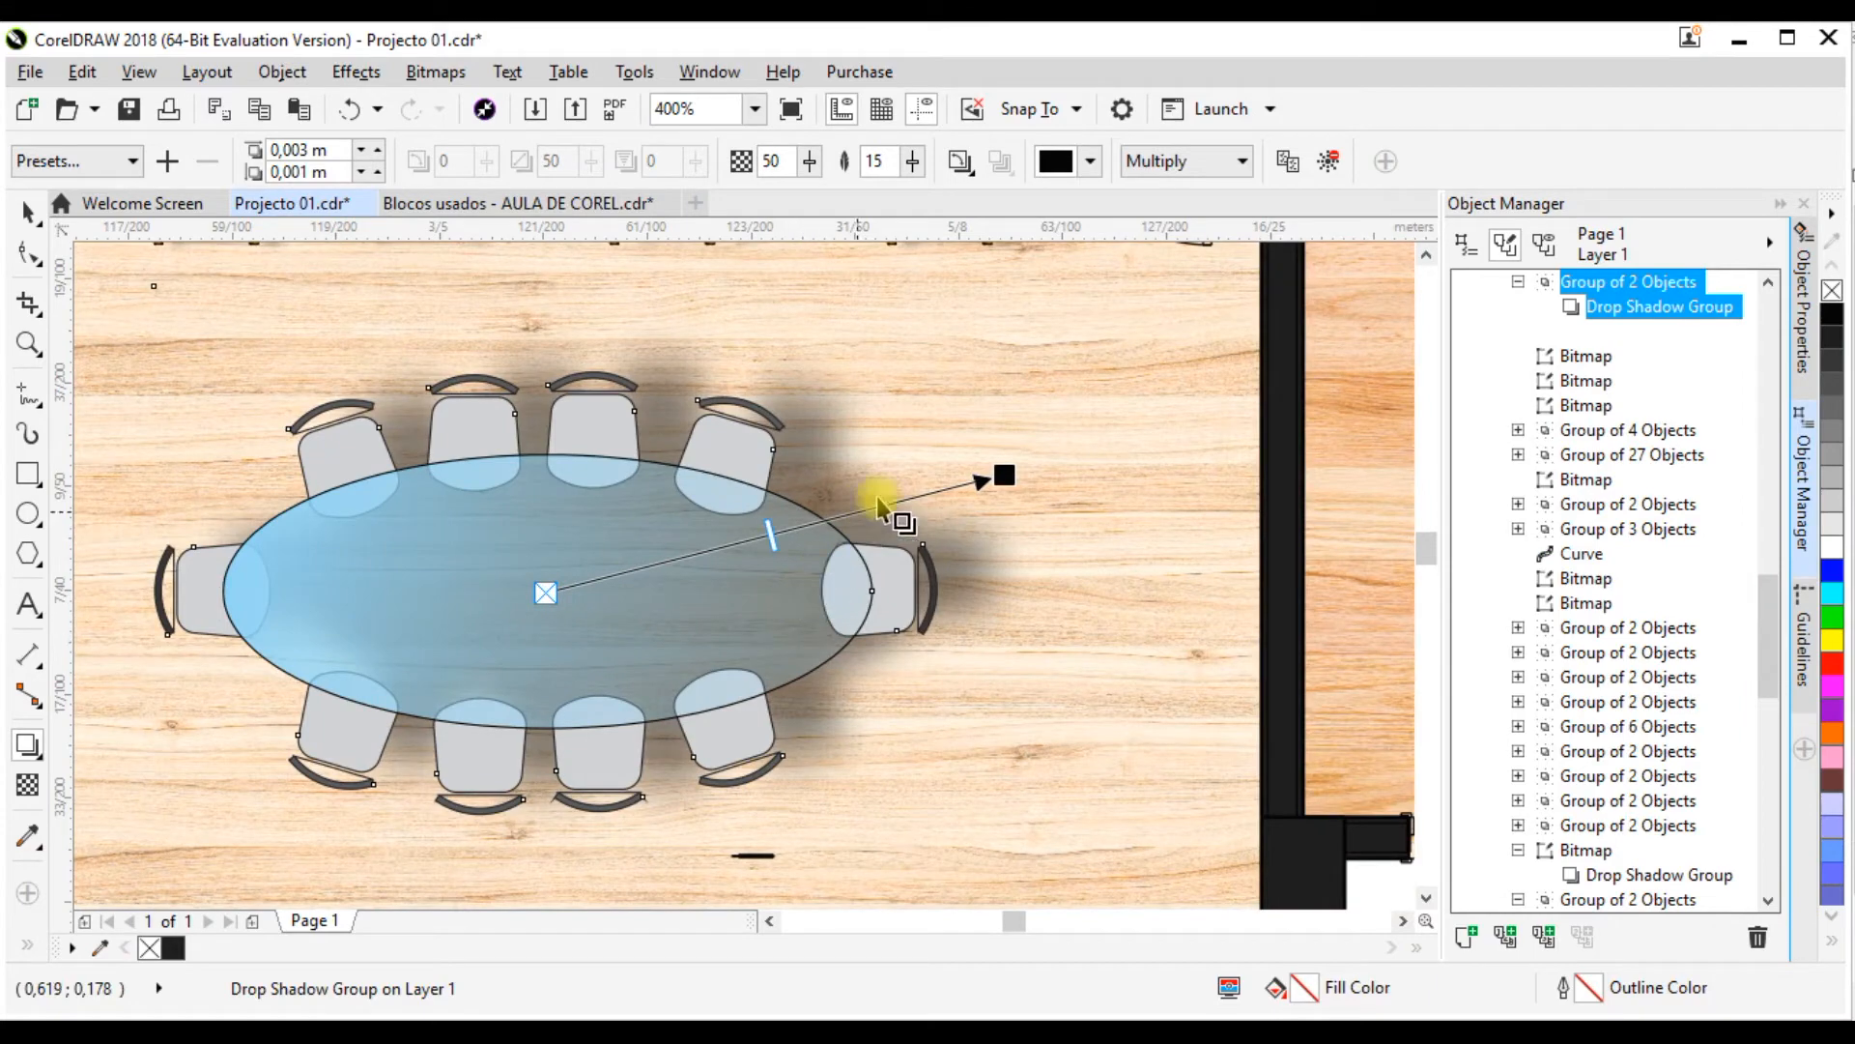
Step: Lengthen the oval table set's drop shadow toward the upper right to an offset of about 0.004 by 0.001 m
drag(1007, 467, 1011, 443)
scroll(867, 389, down, 3)
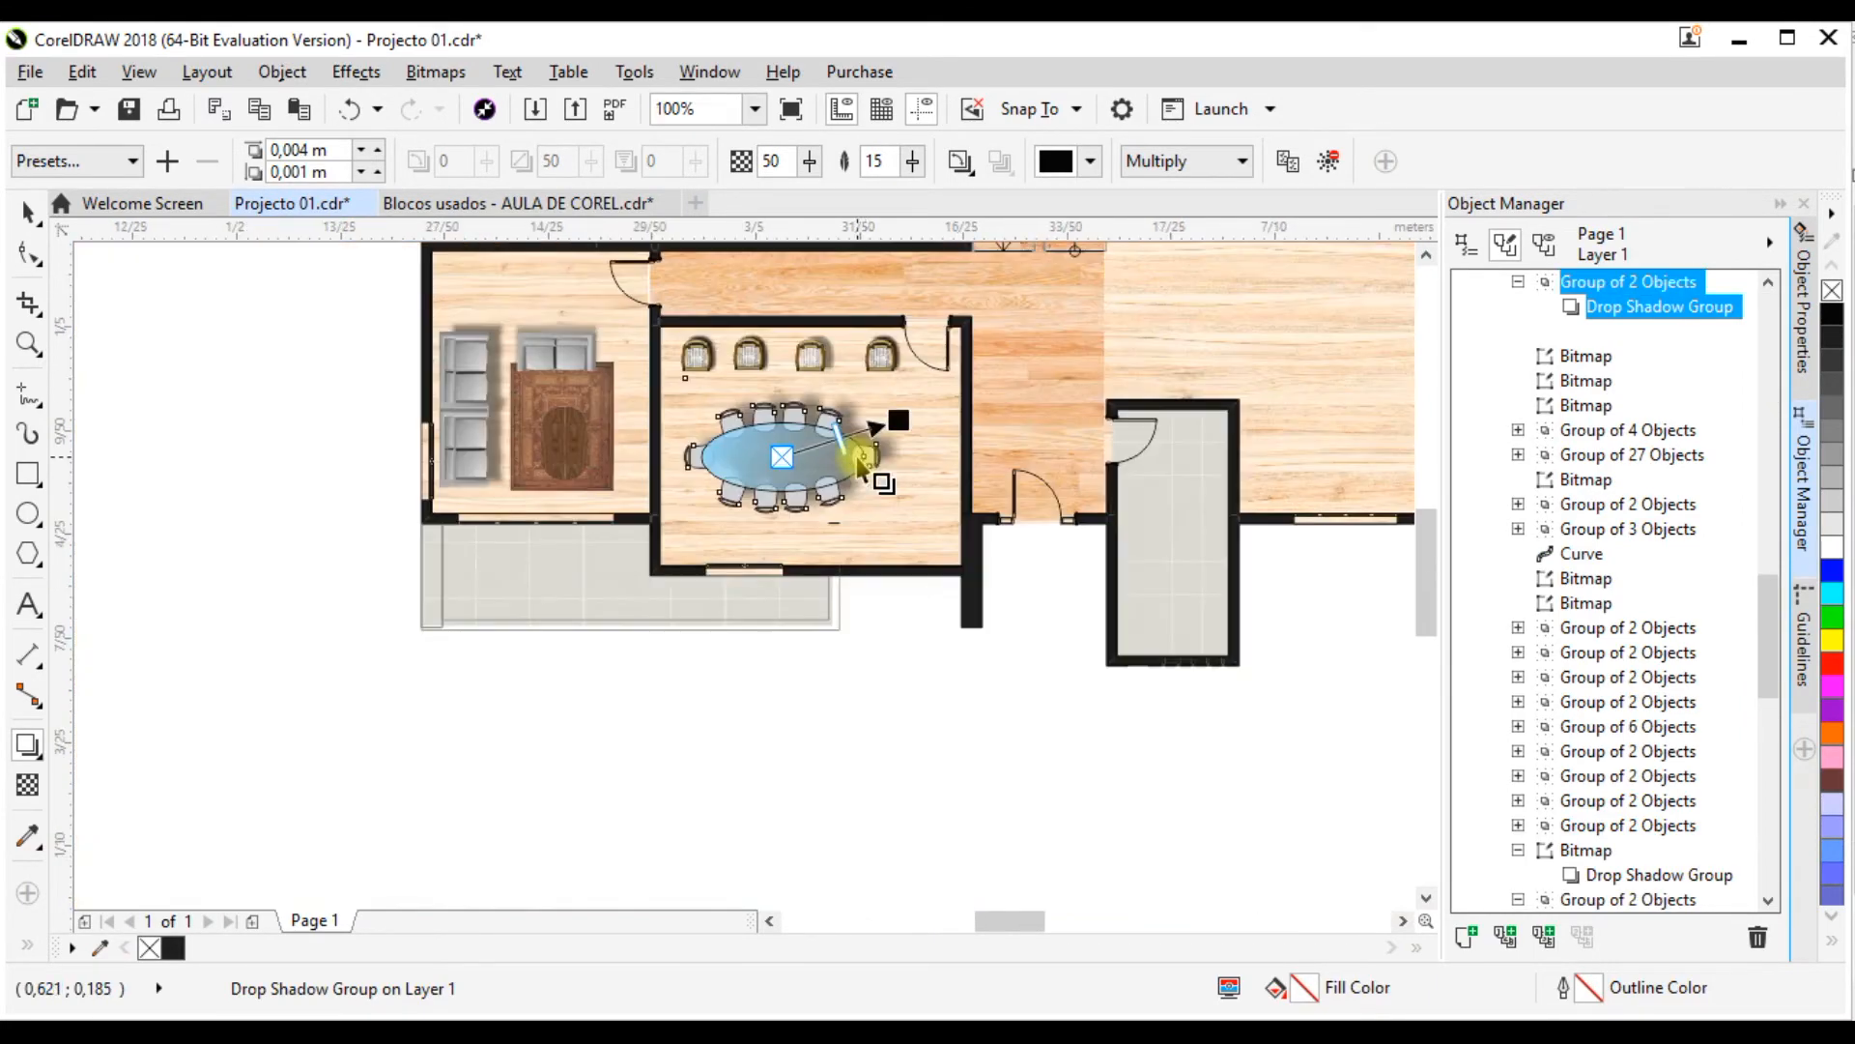
scroll(868, 404, up, 1)
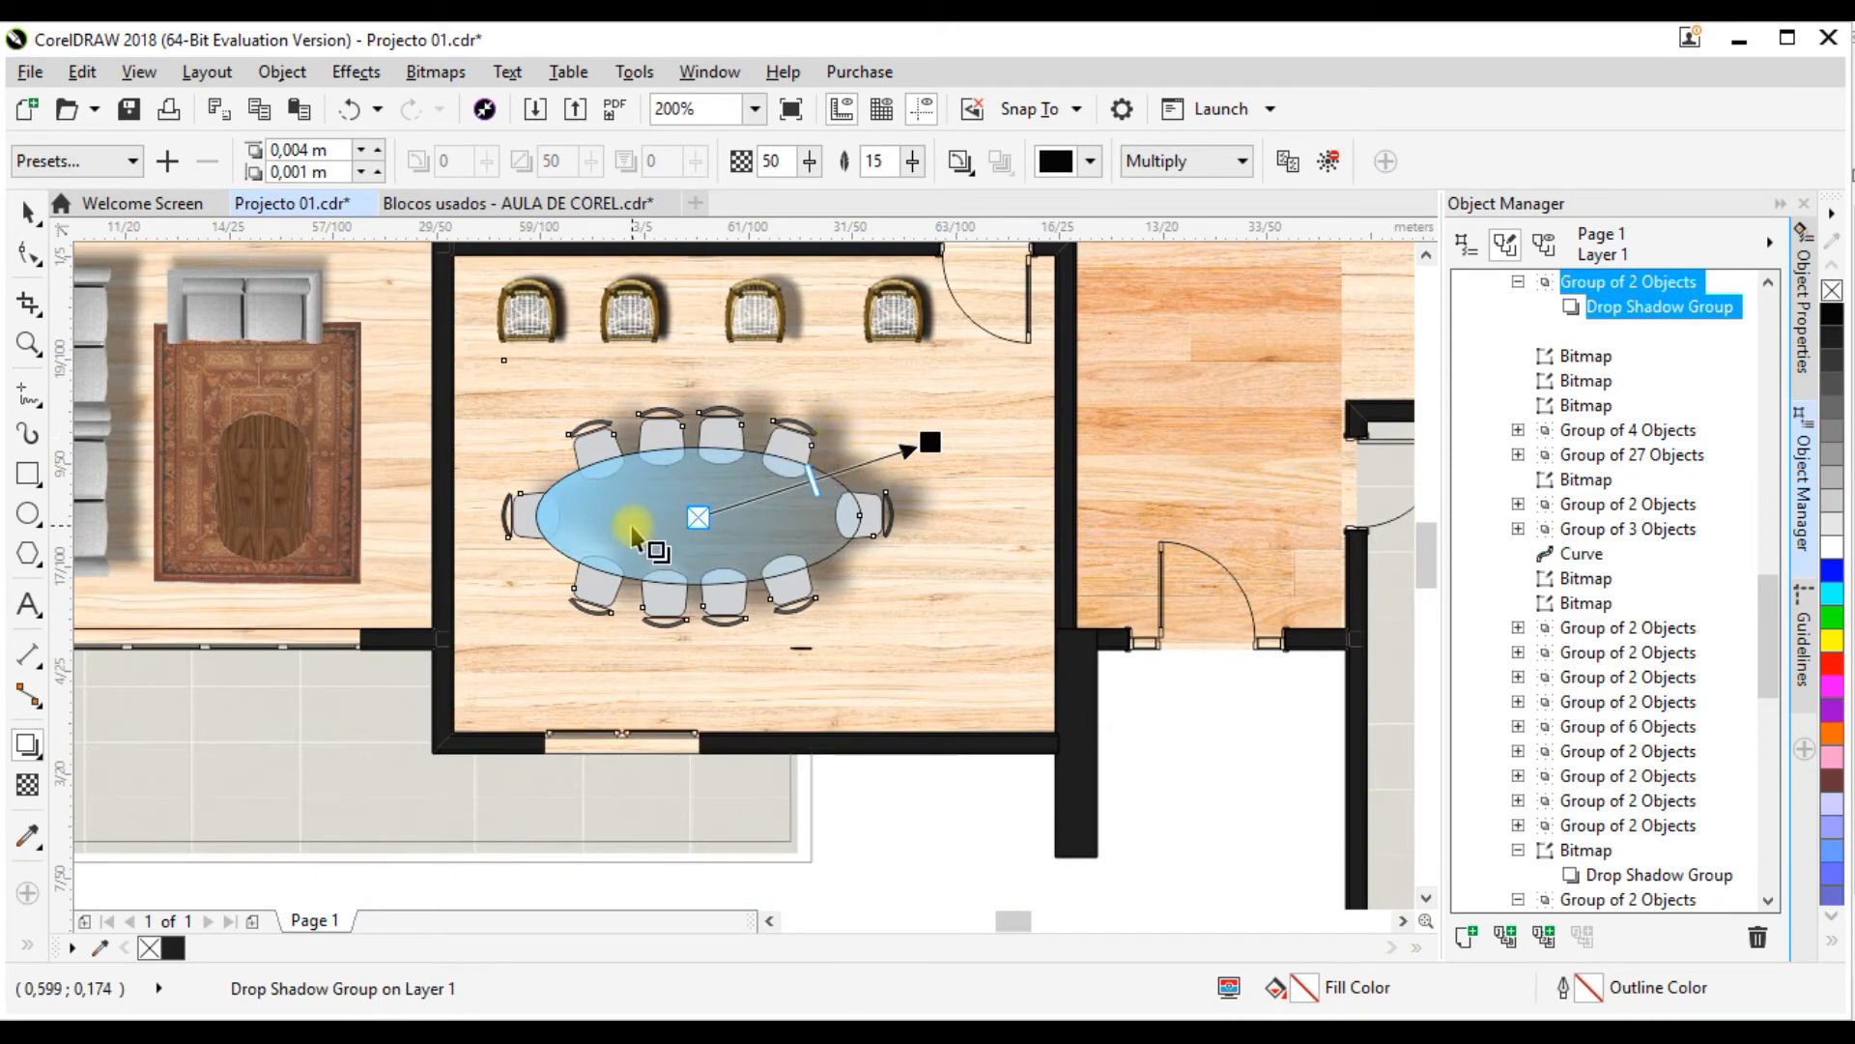
scroll(663, 526, down, 4)
scroll(624, 497, up, 4)
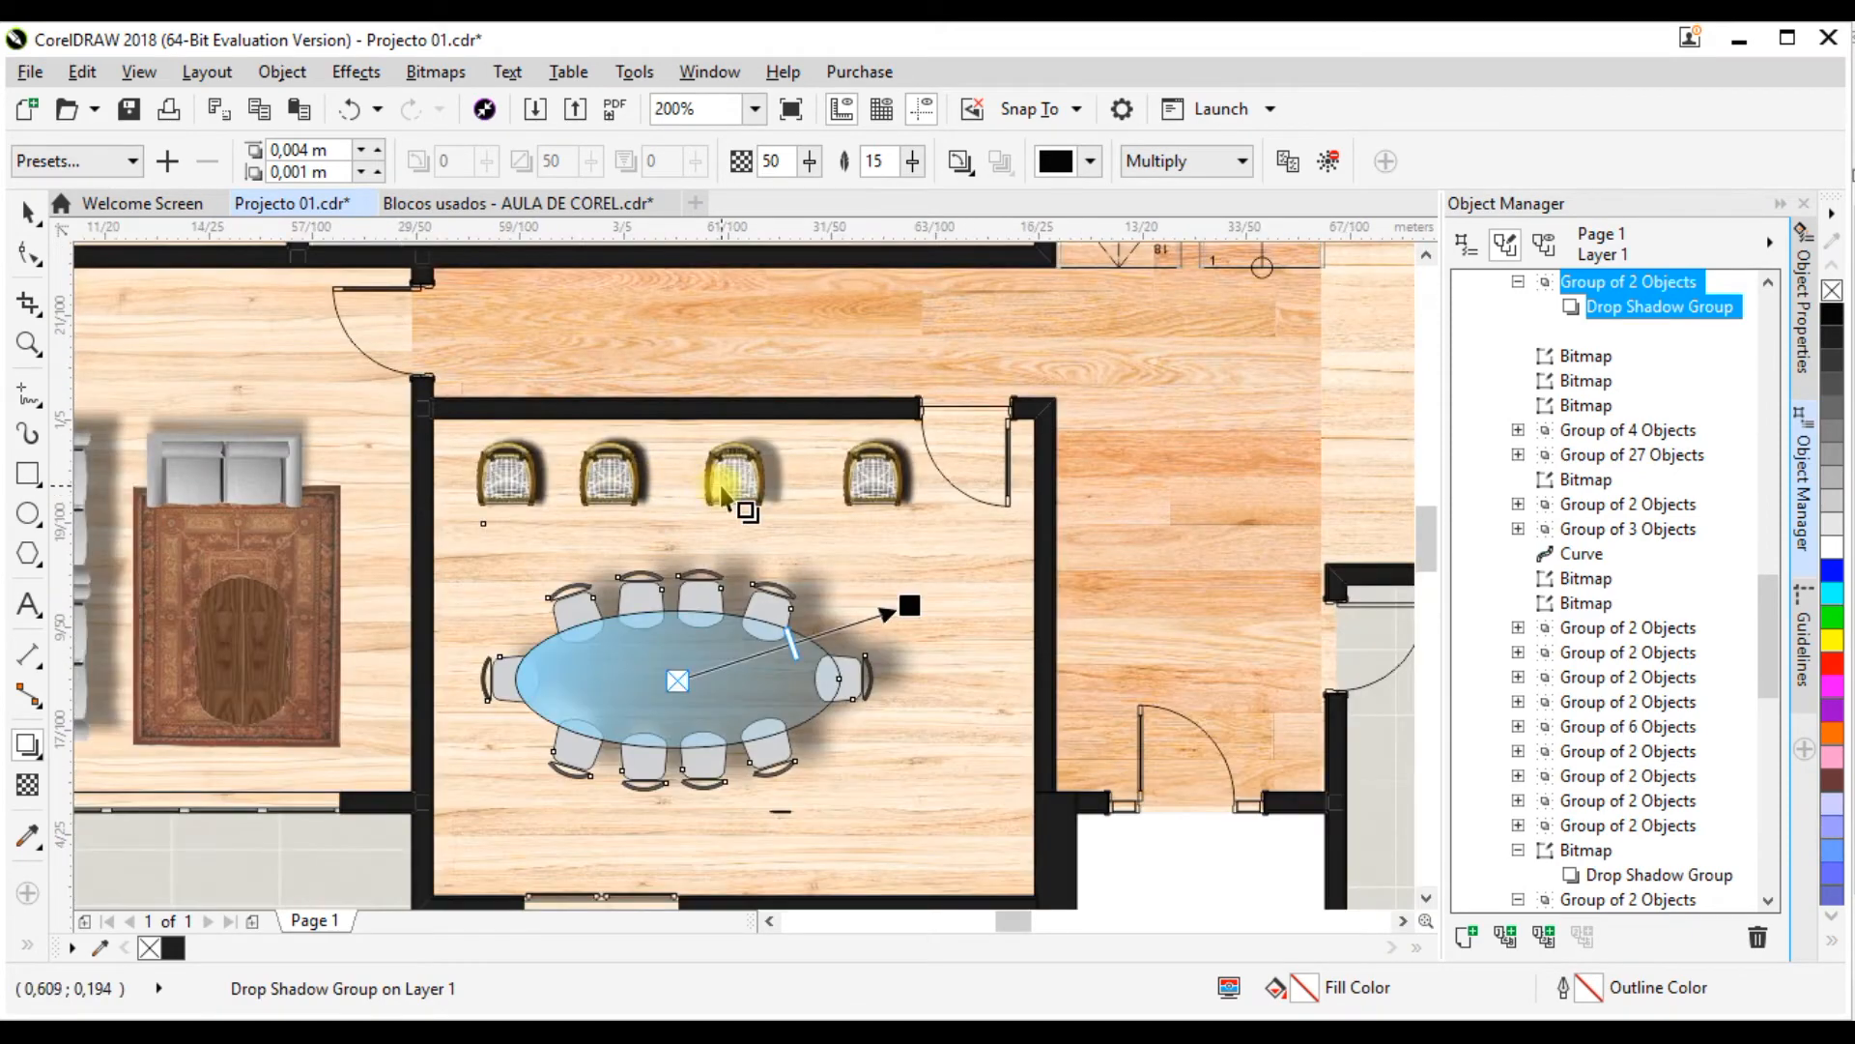
scroll(618, 459, down, 4)
scroll(724, 440, up, 4)
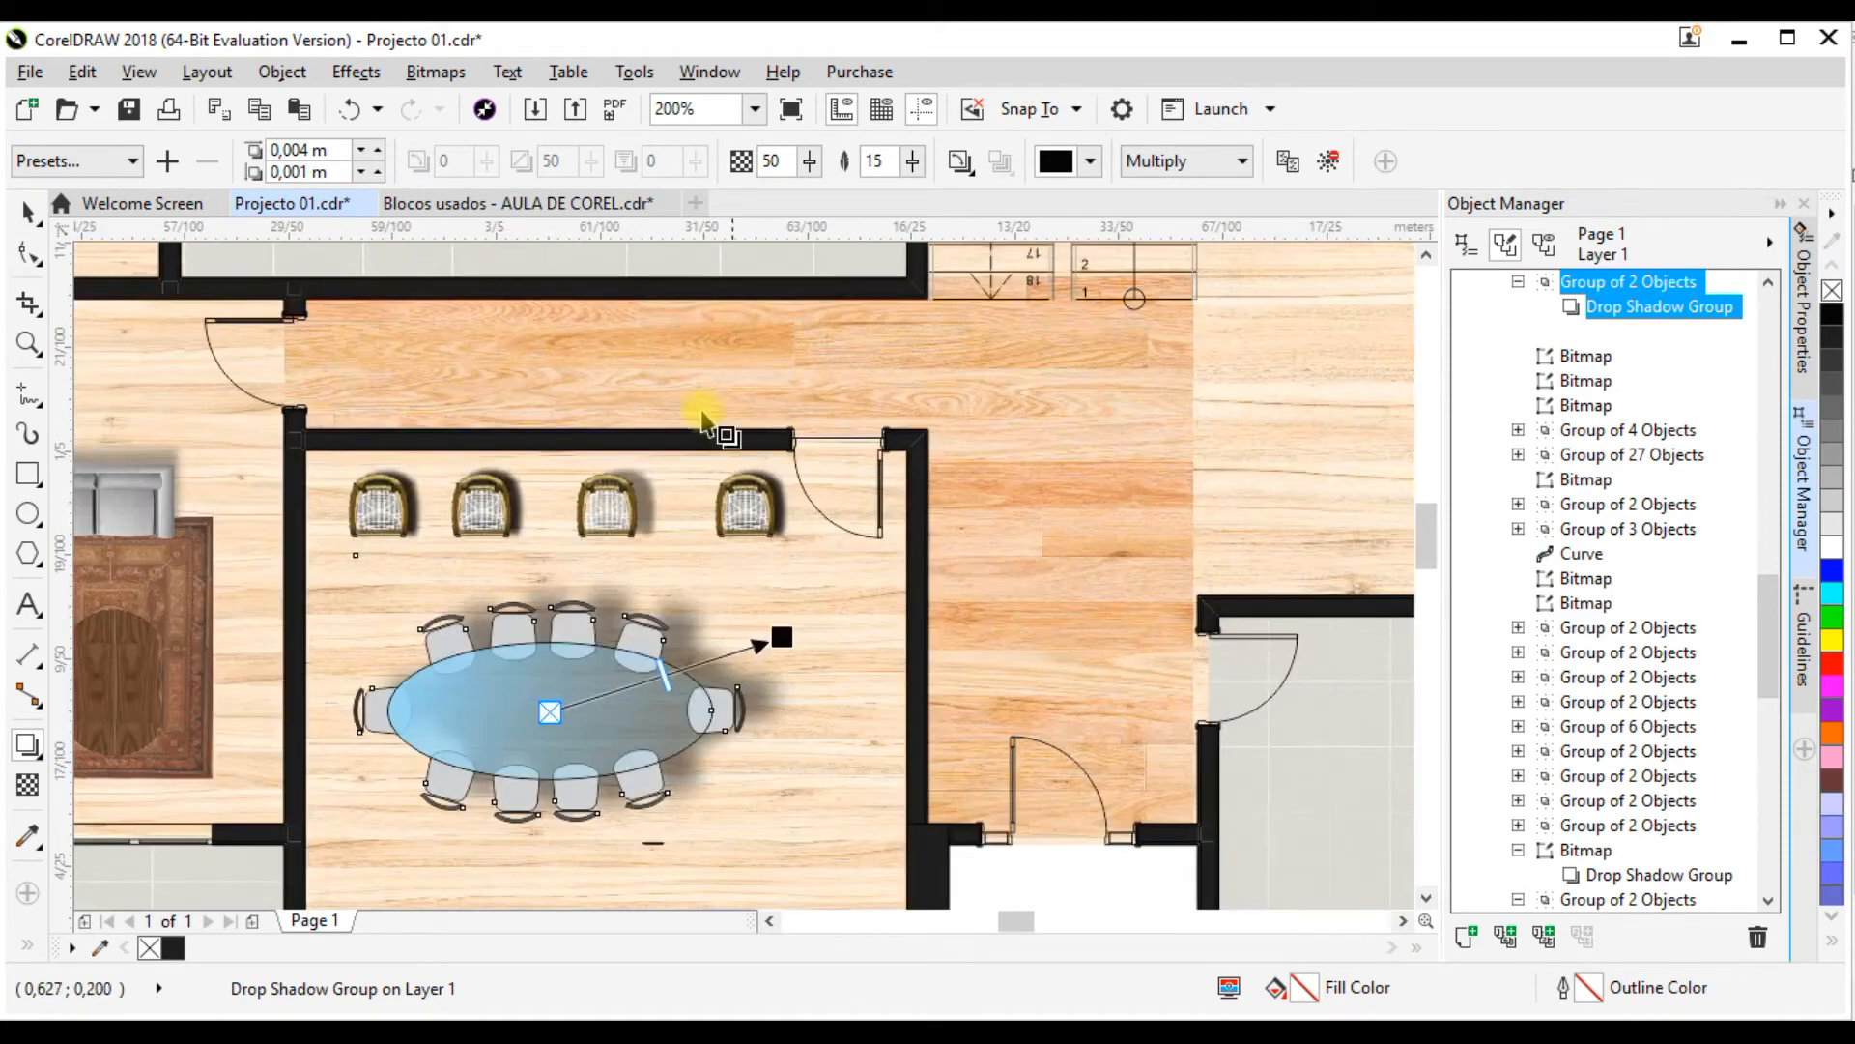
Step: Examine the furniture blocks remaining under RÉS DE-CHÃO, especially the sofa, rug and TV set, against the two floor plans
scroll(683, 441, down, 2)
scroll(674, 423, down, 4)
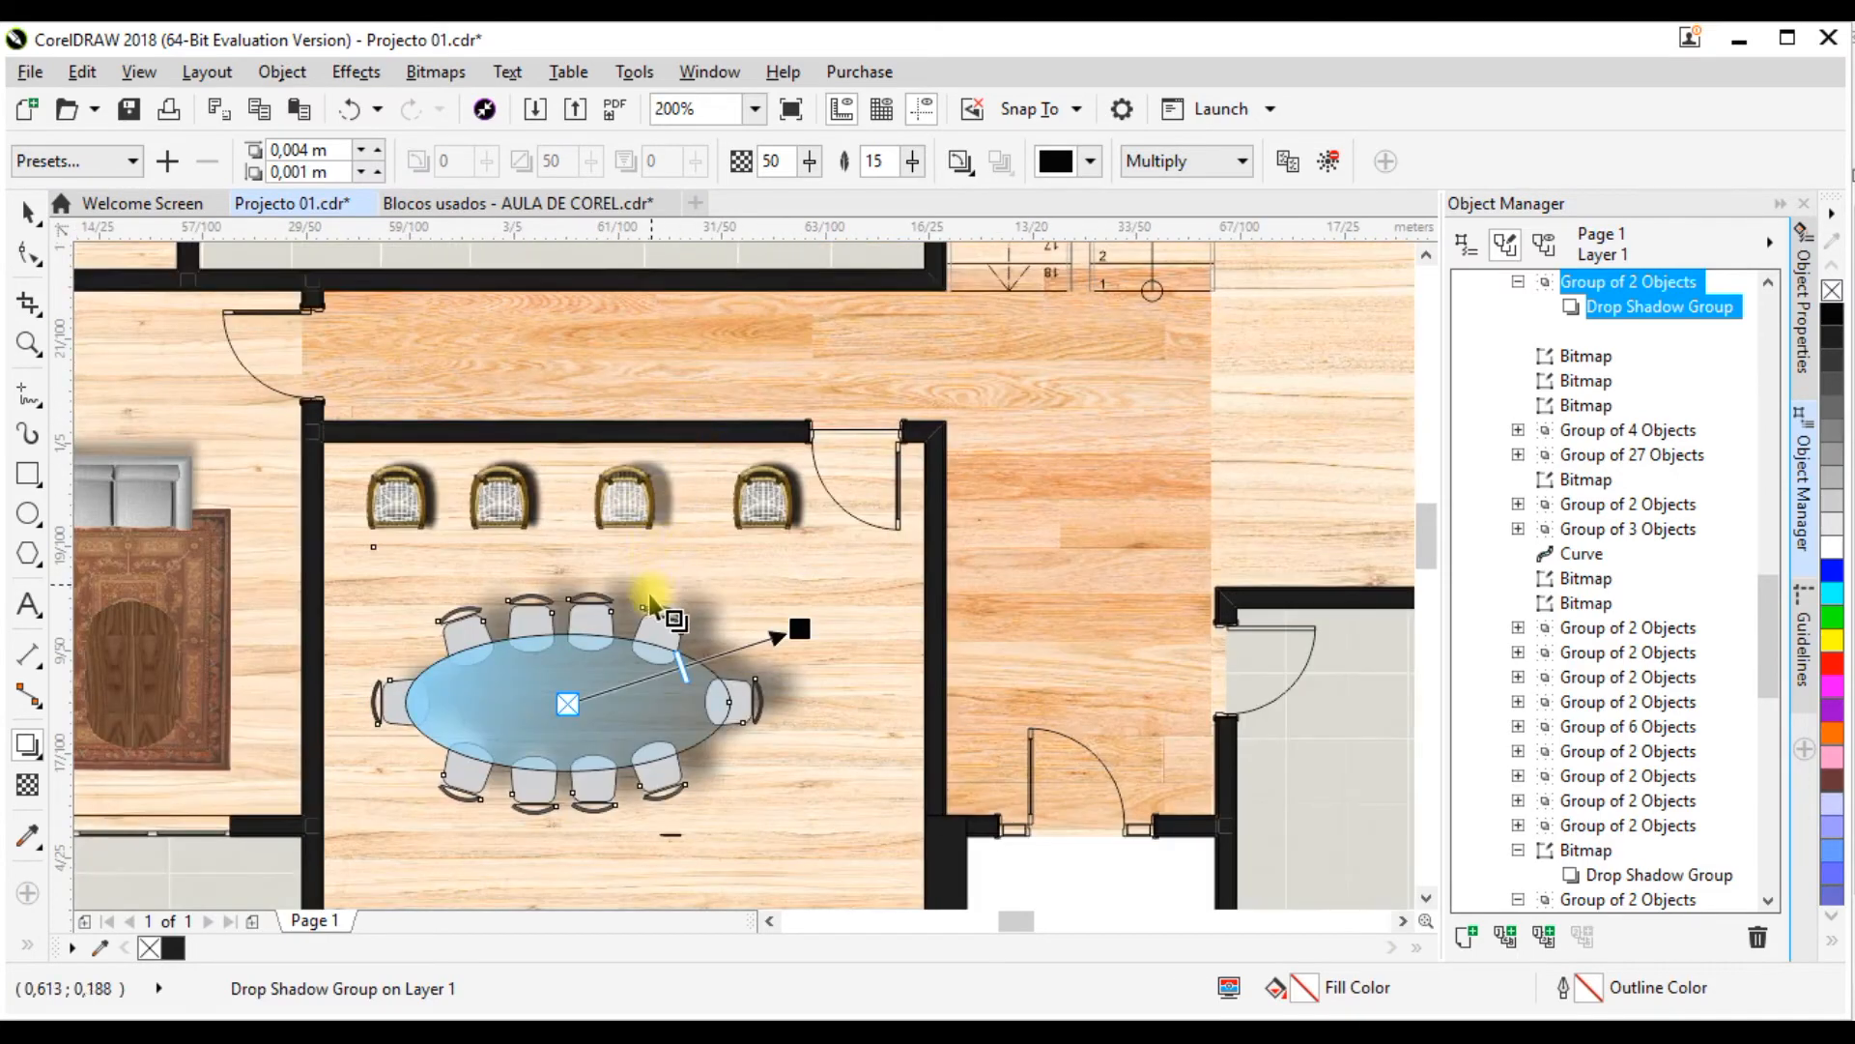
scroll(816, 506, up, 1)
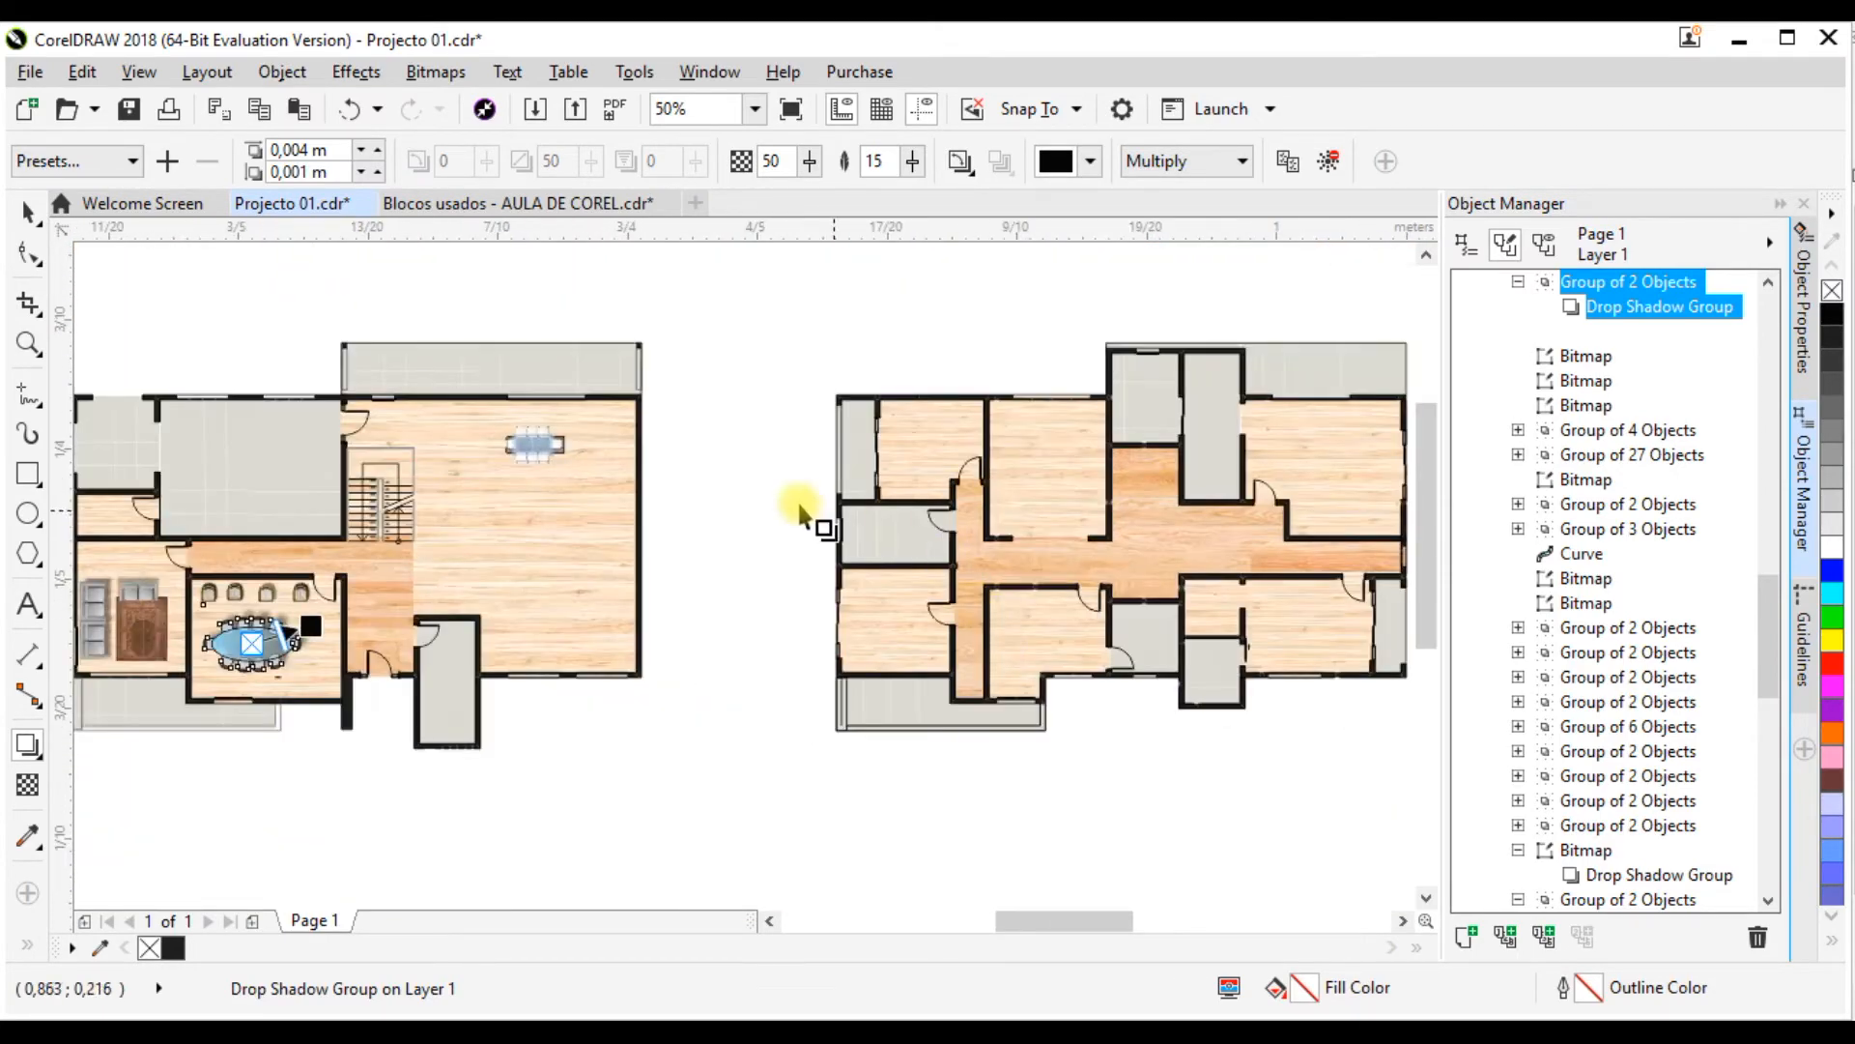
scroll(712, 484, down, 1)
scroll(798, 470, down, 1)
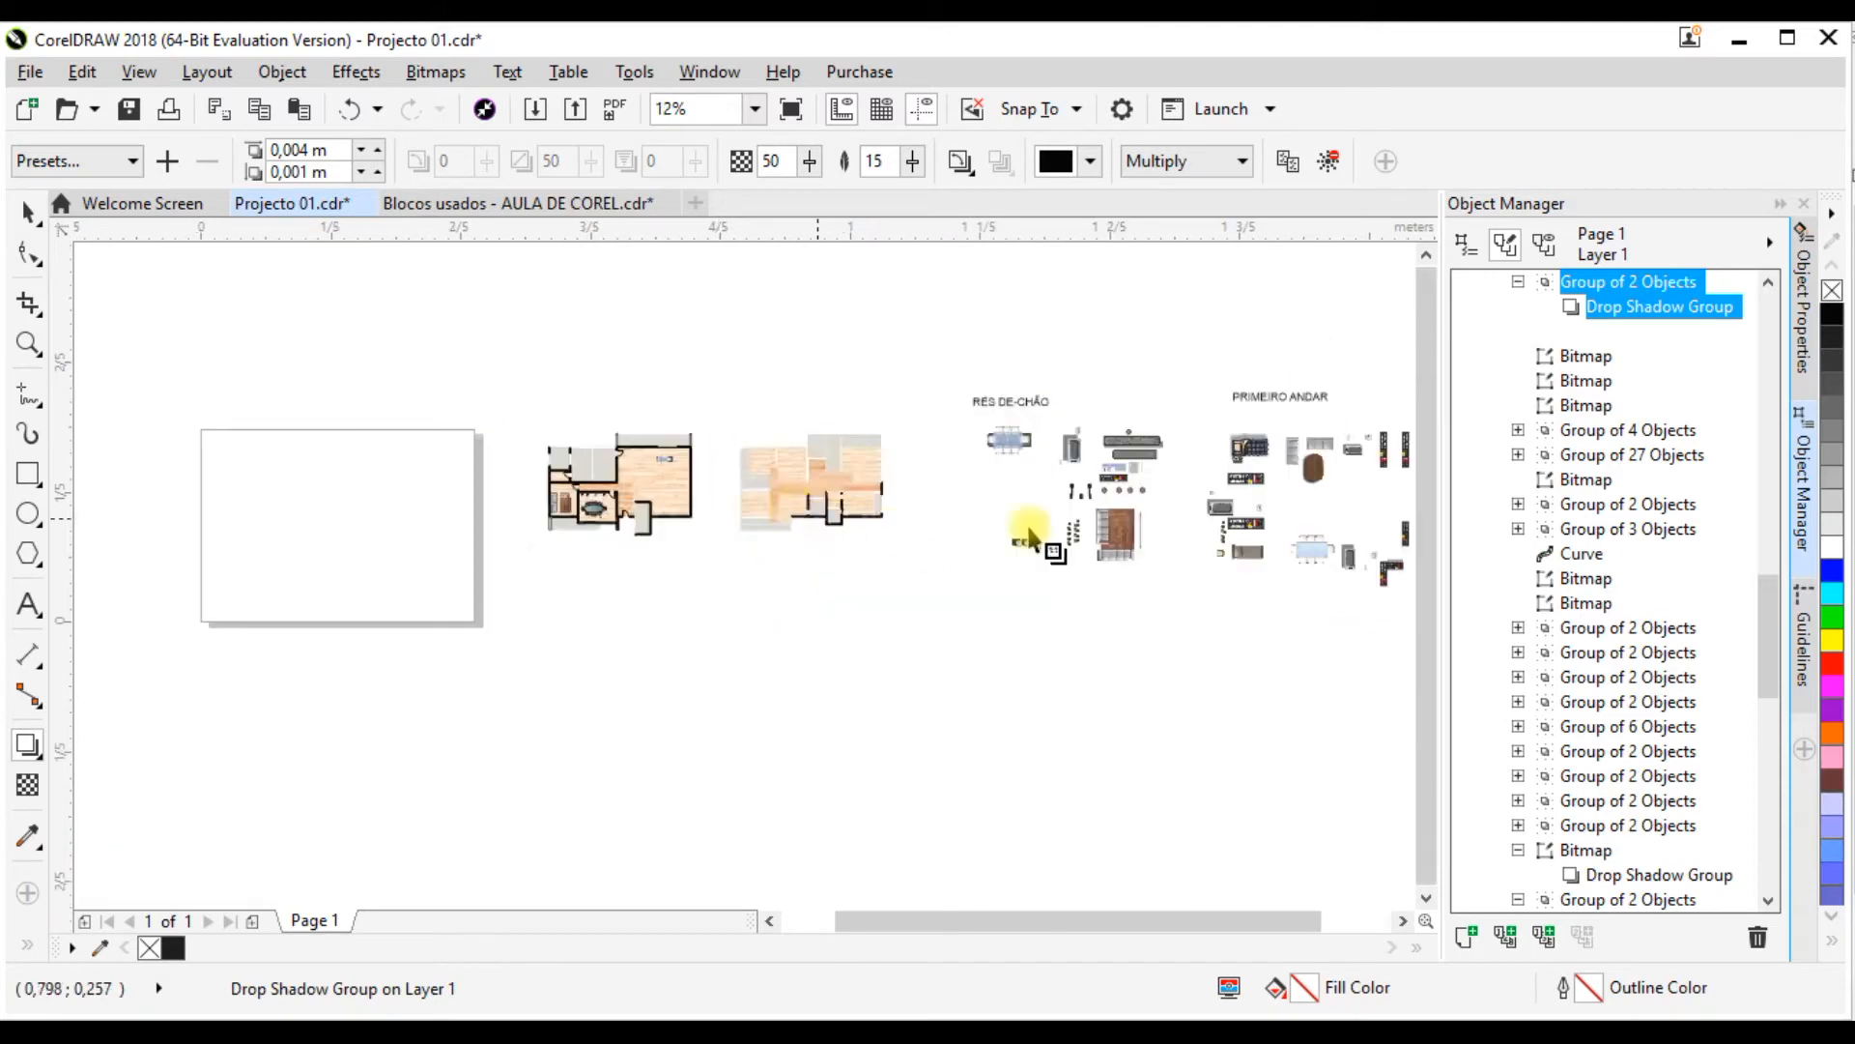
scroll(1188, 489, up, 1)
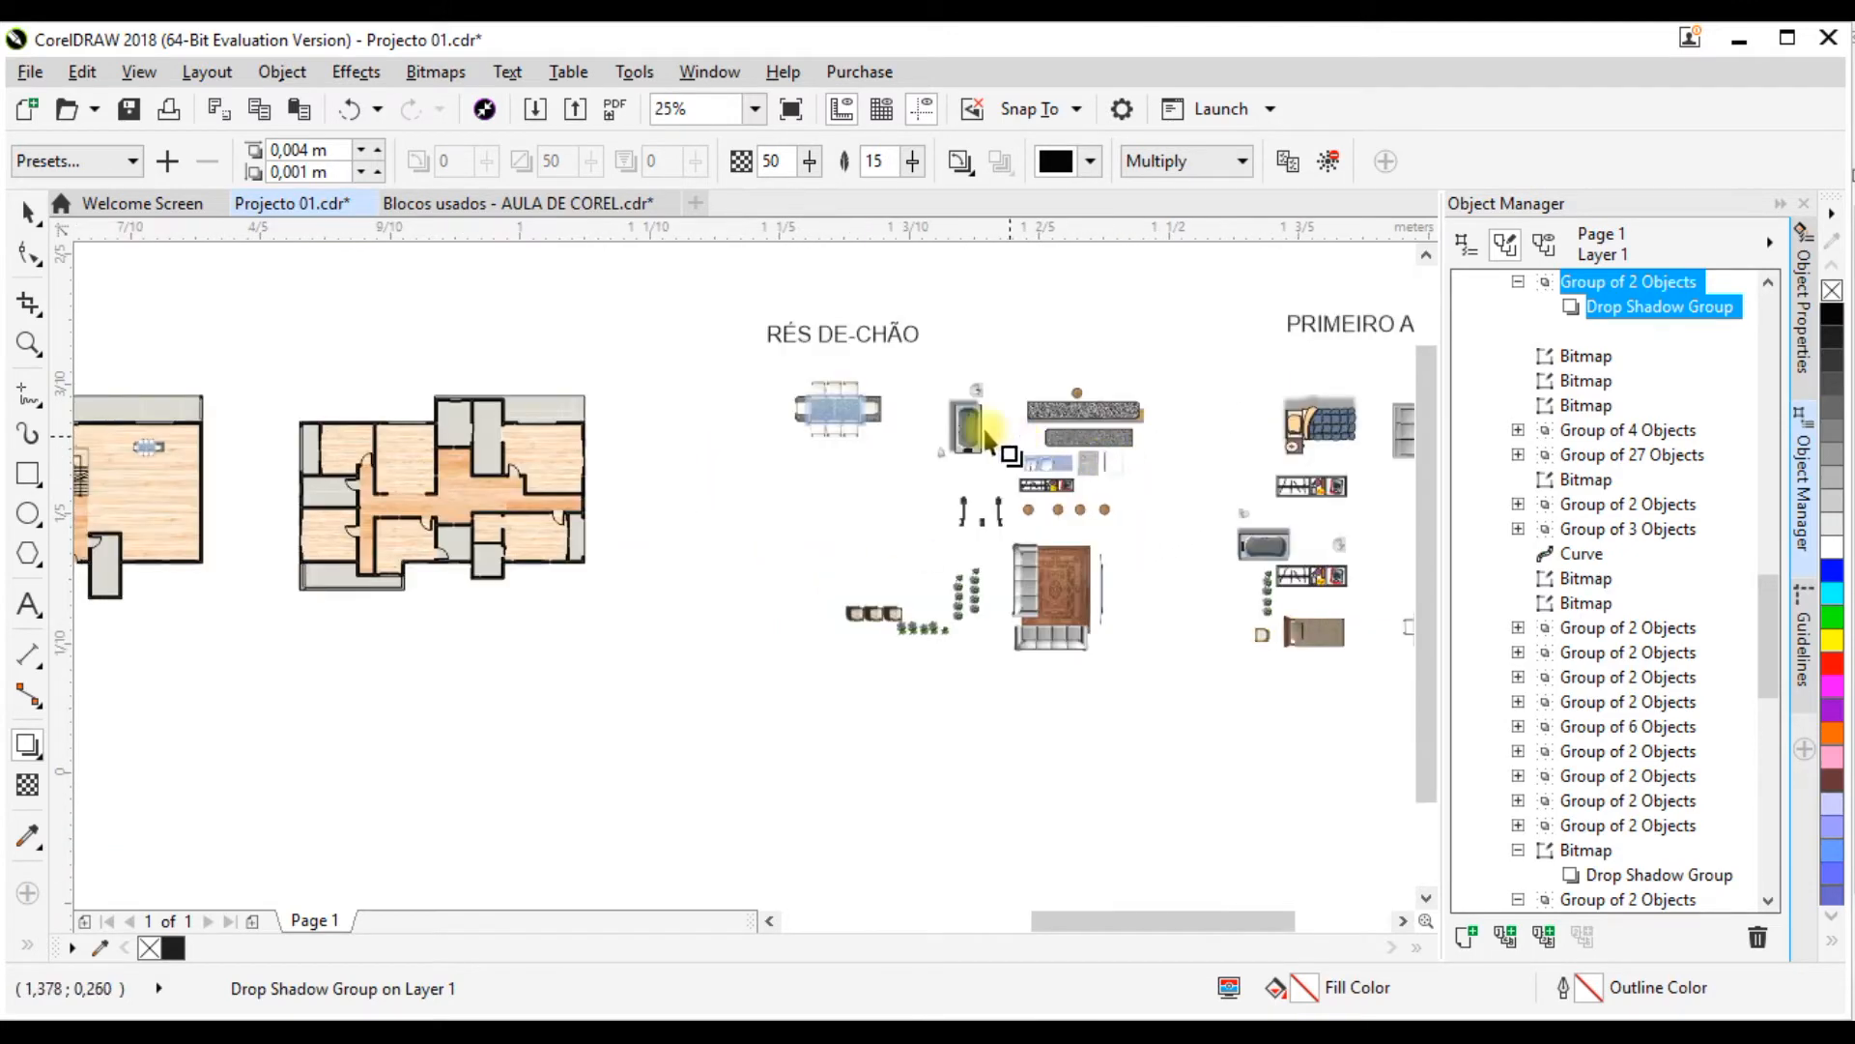
scroll(1010, 604, up, 1)
scroll(1016, 609, down, 2)
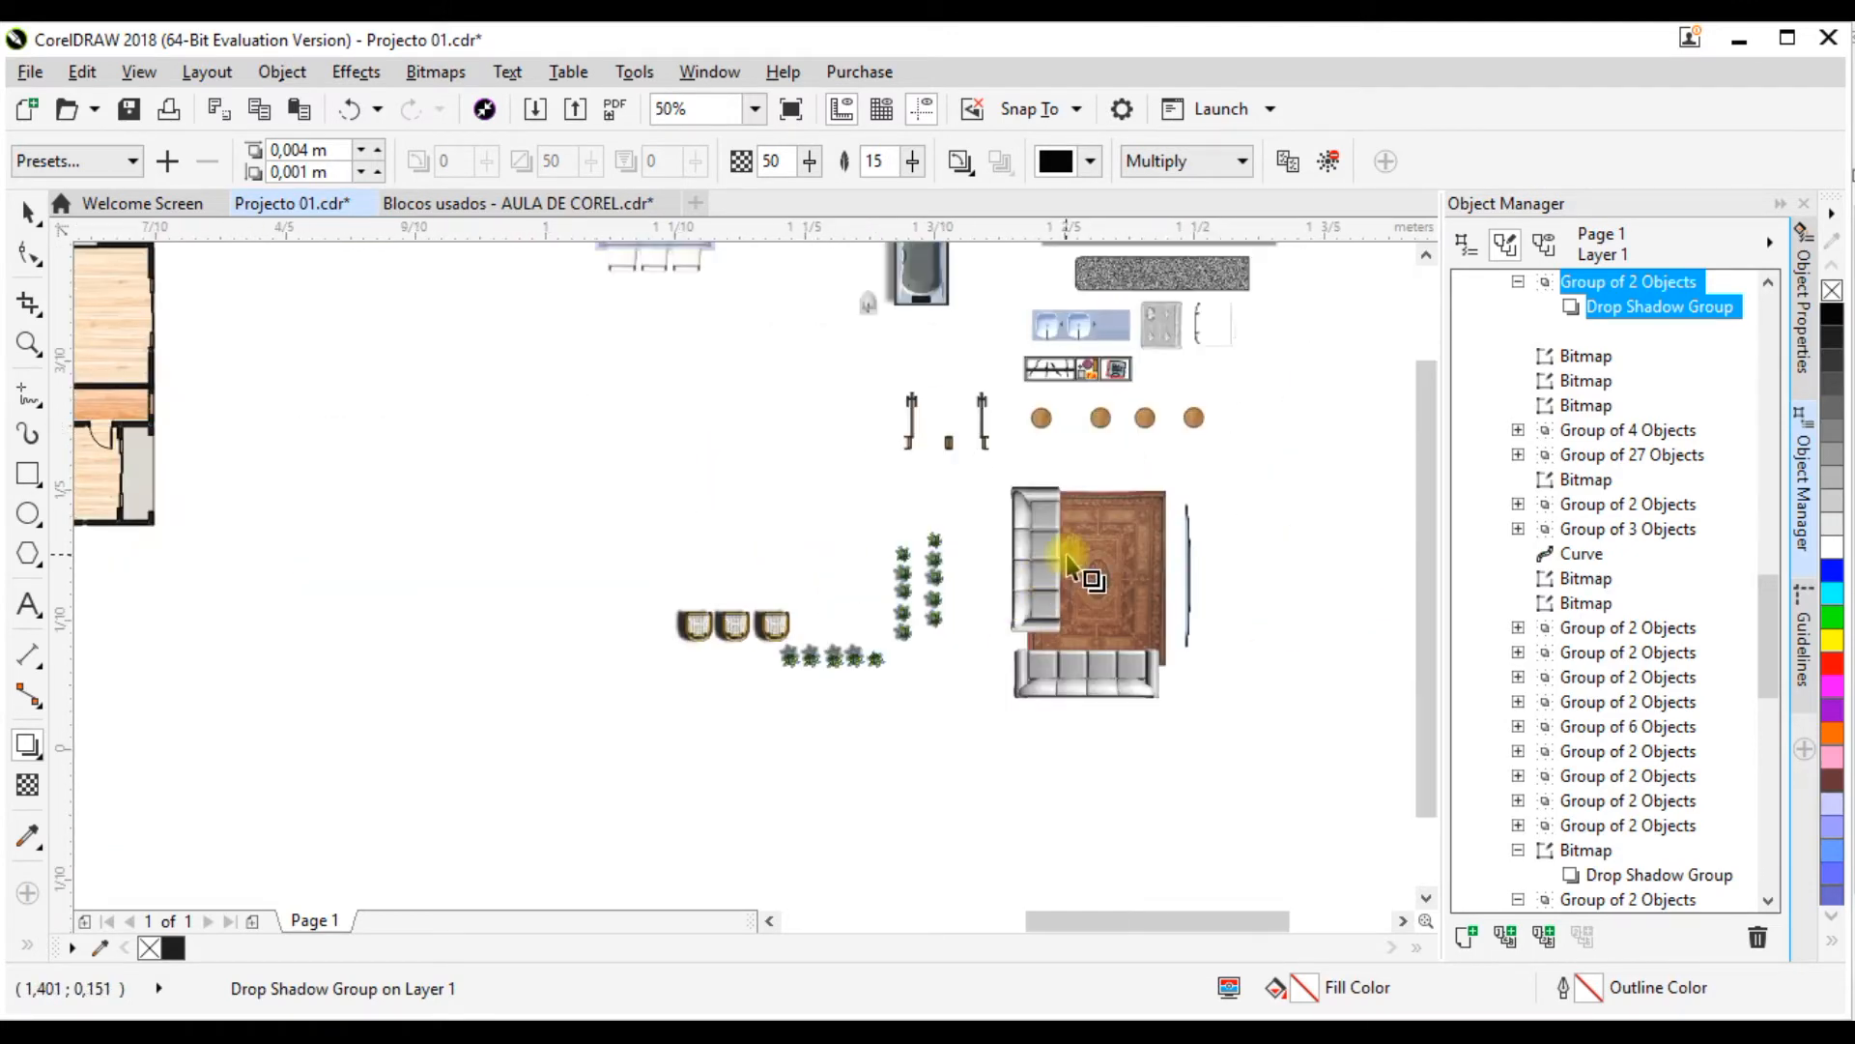
scroll(1025, 595, up, 2)
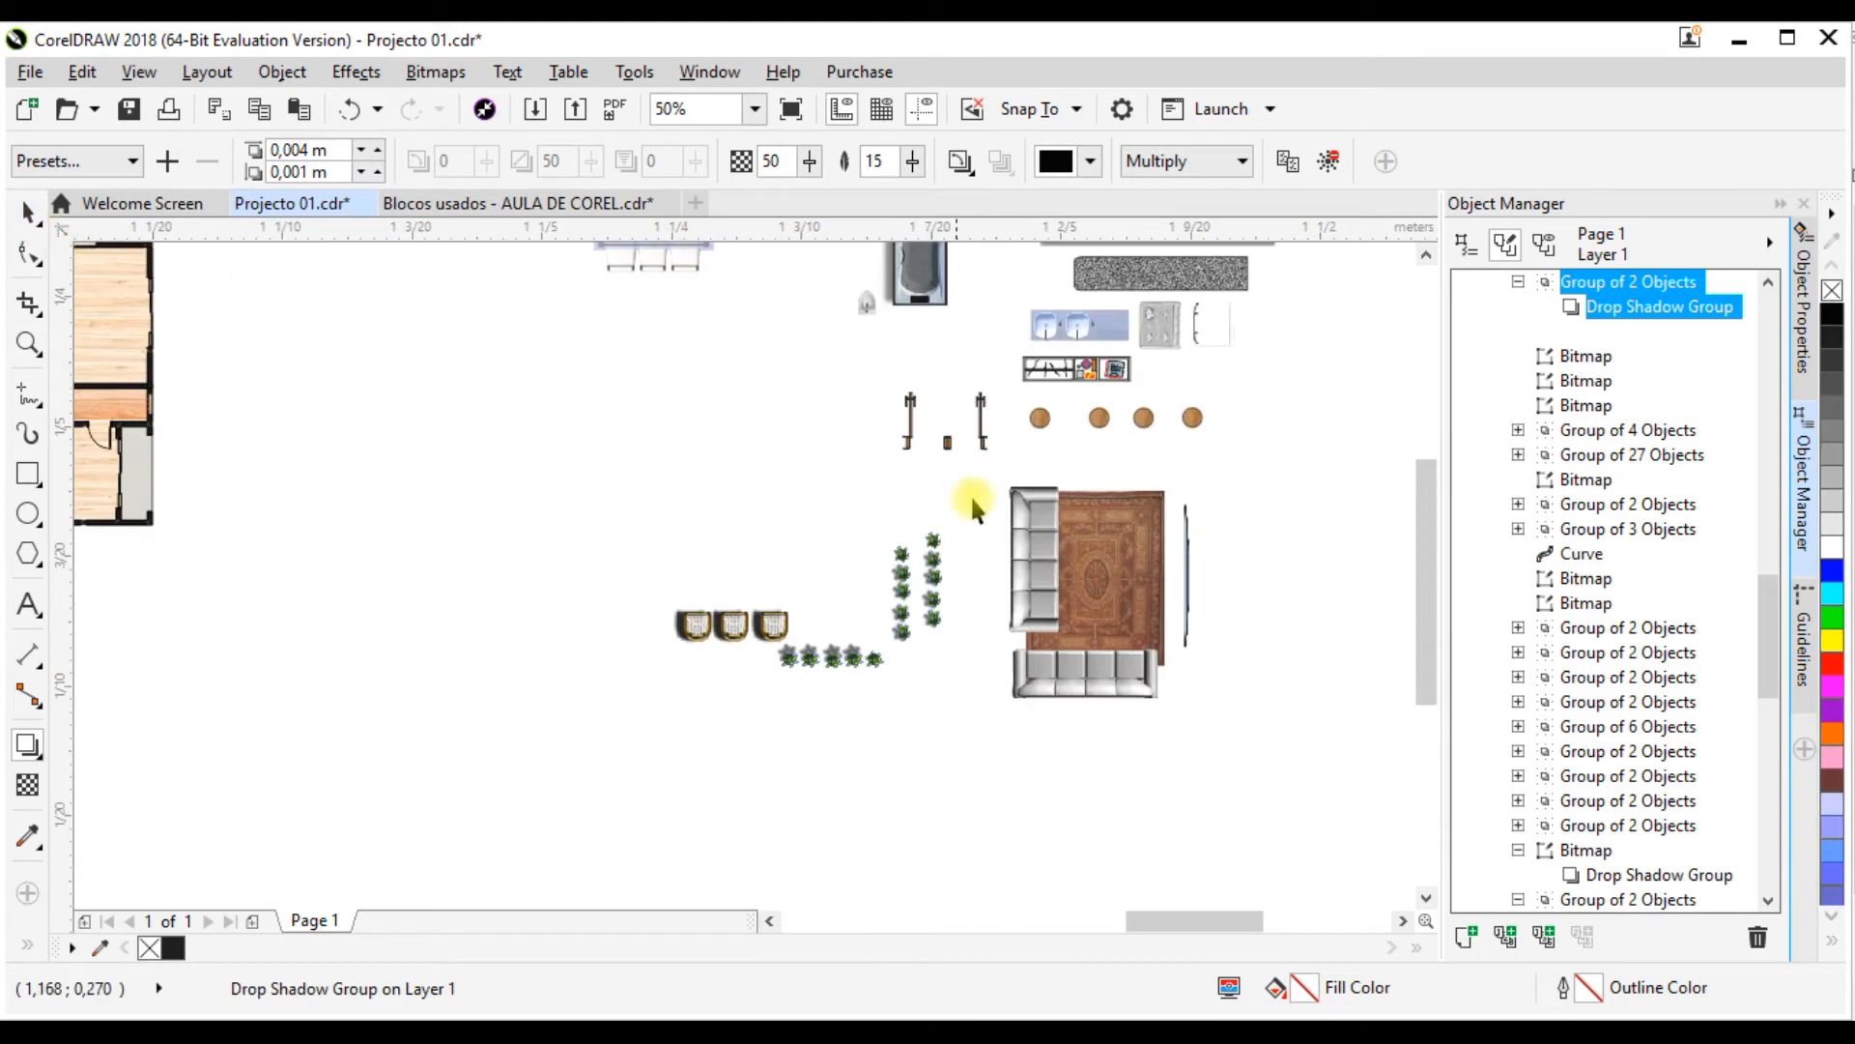
drag(1250, 771, 1250, 771)
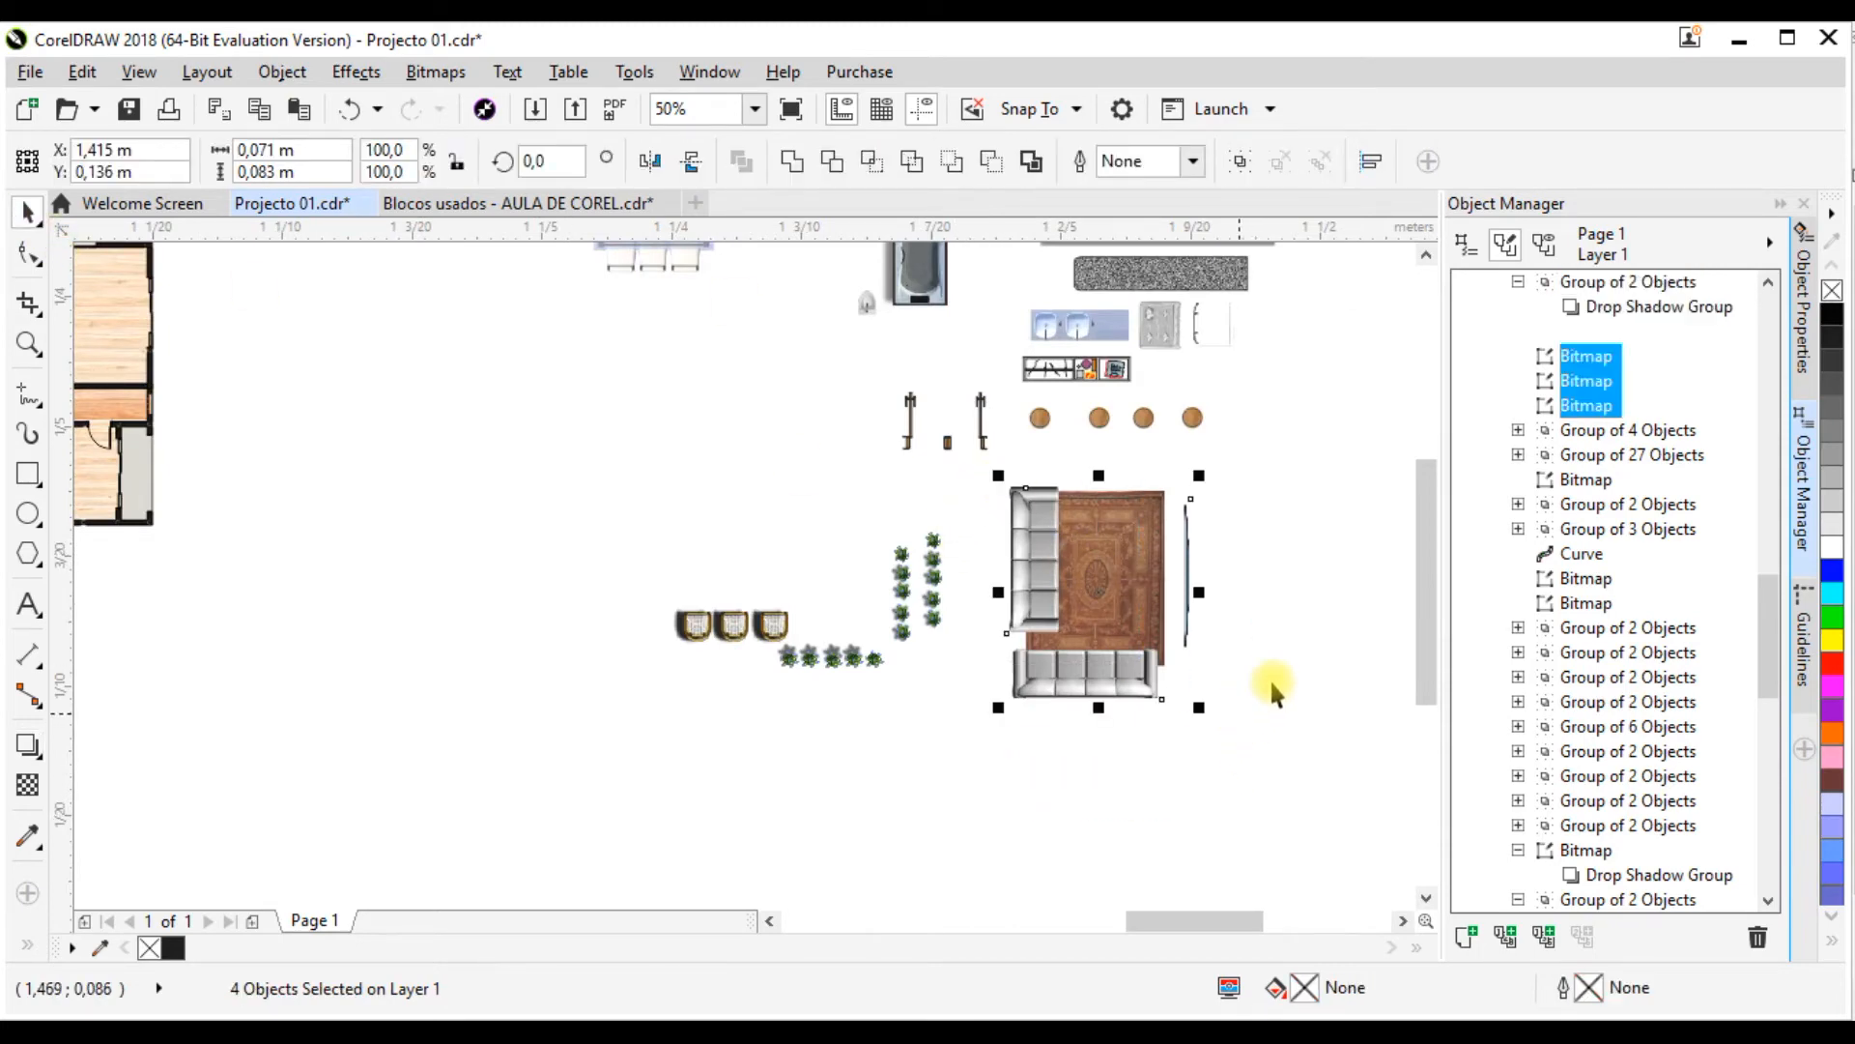
scroll(1262, 567, up, 1)
scroll(1296, 575, down, 5)
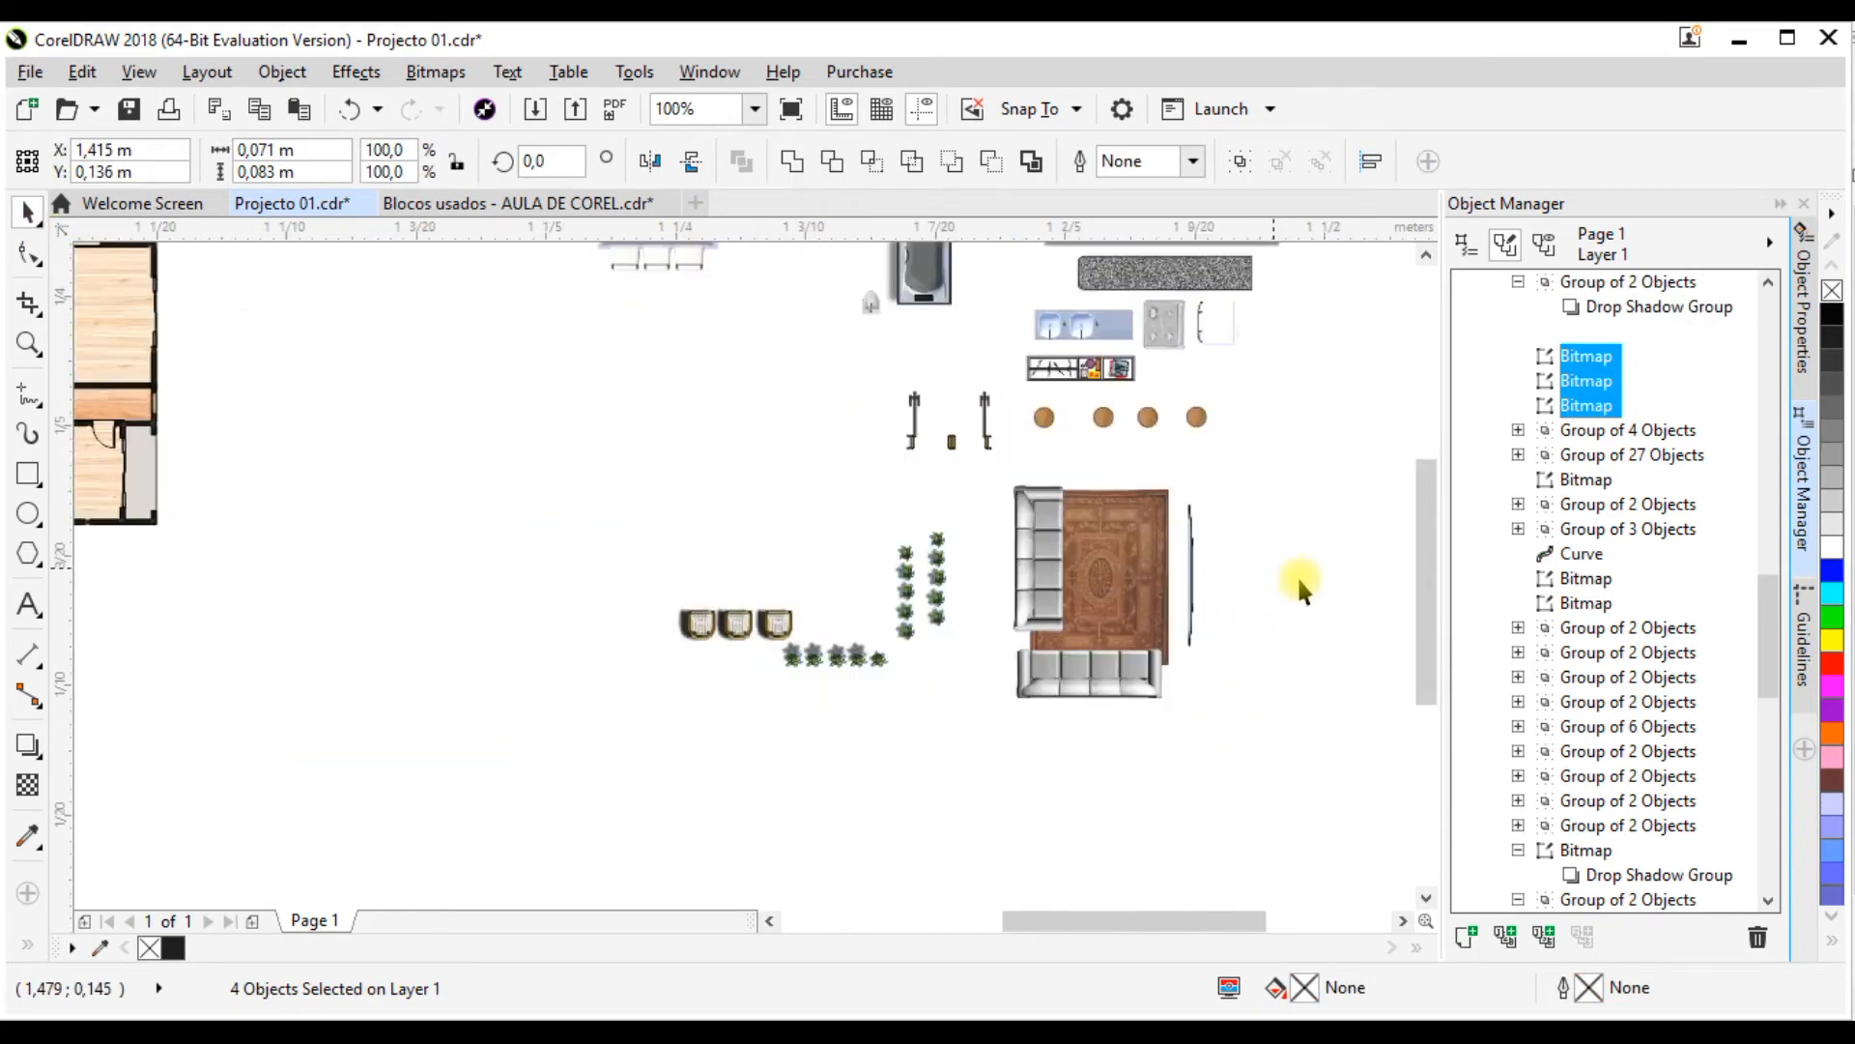
scroll(1080, 556, up, 8)
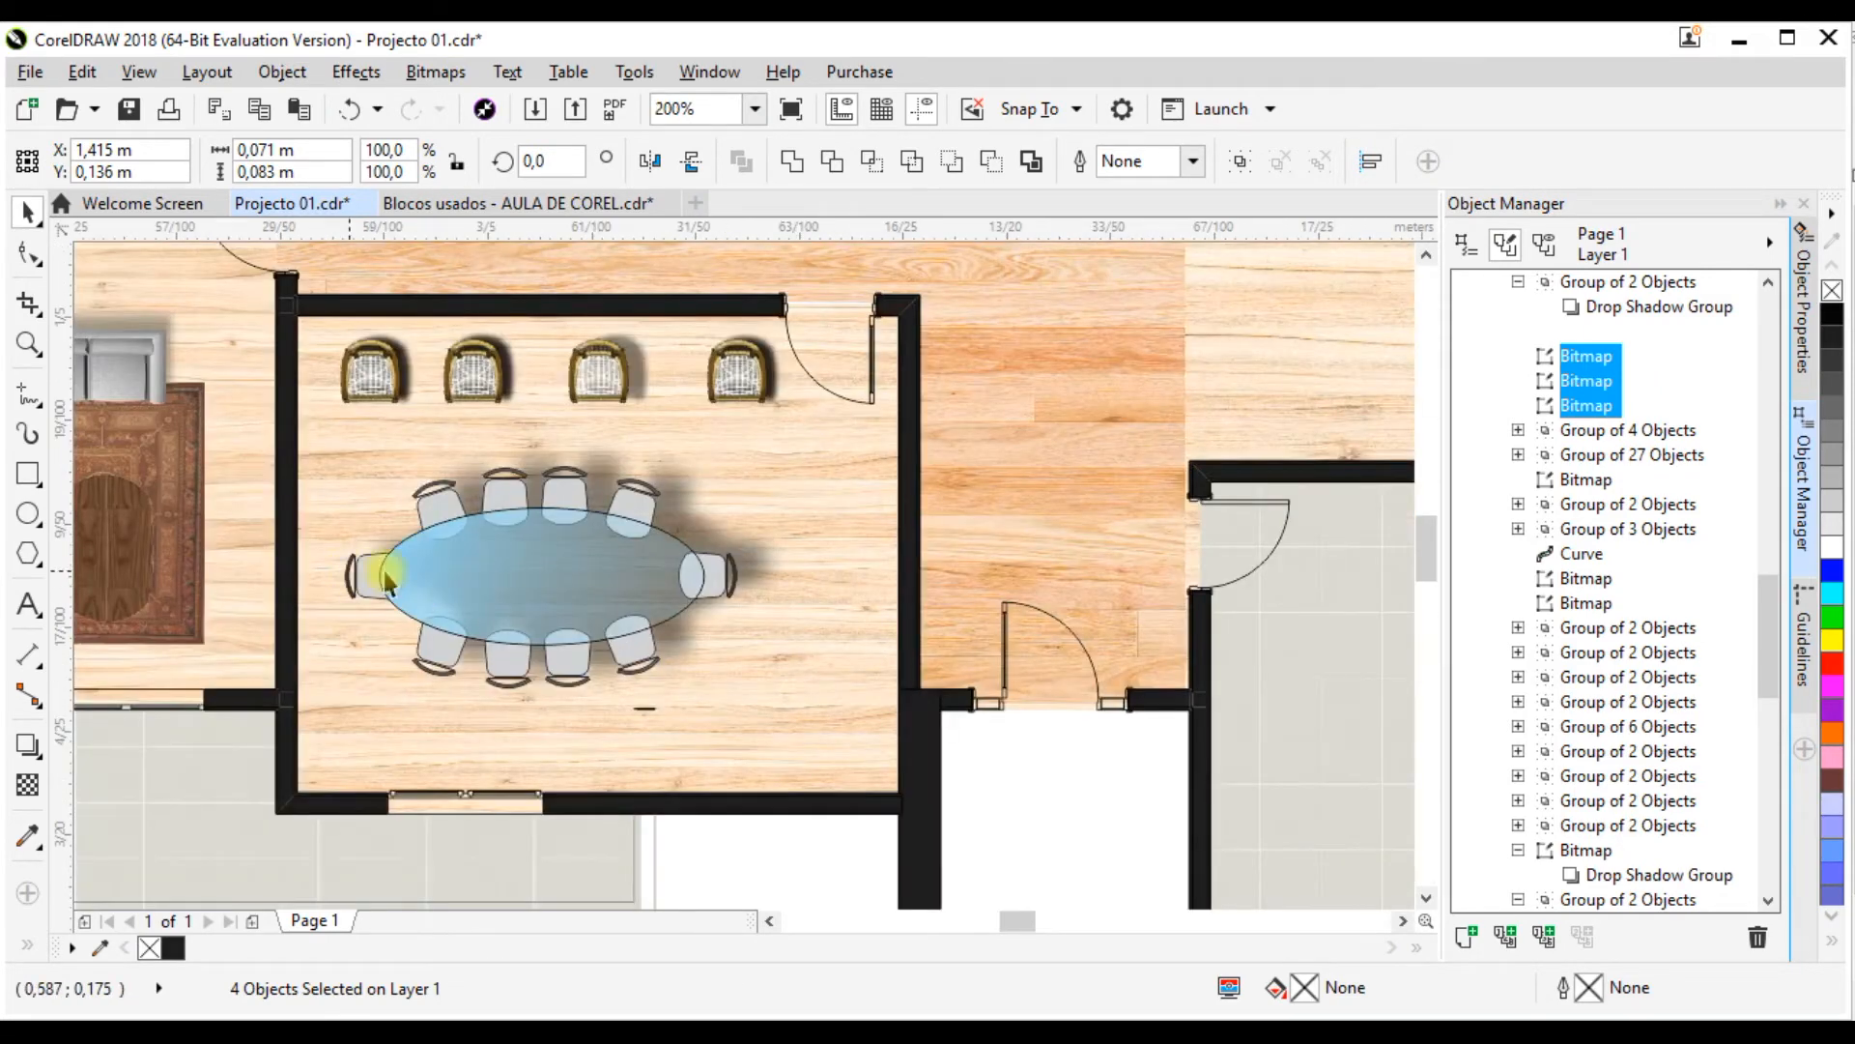
scroll(386, 580, down, 2)
scroll(448, 493, down, 1)
scroll(447, 493, up, 1)
click(372, 440)
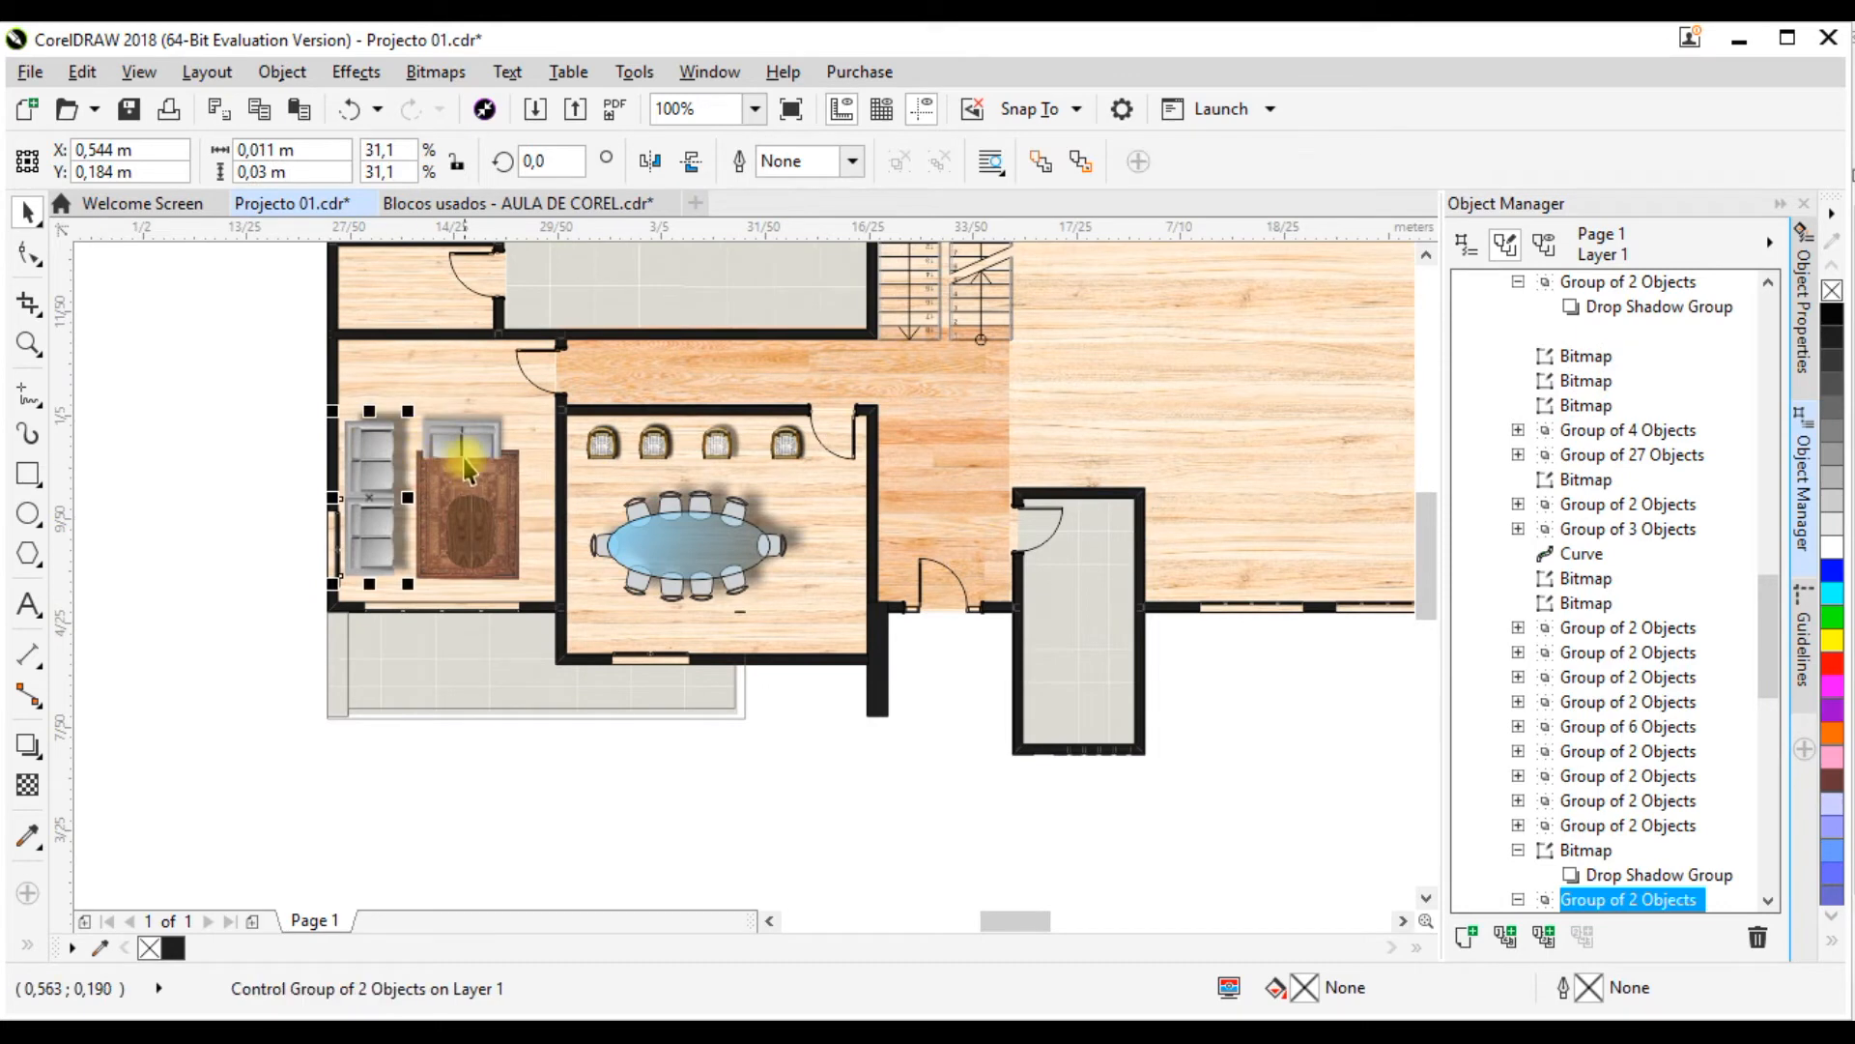
shift+click(461, 446)
shift+click(506, 509)
key(ctrl+g)
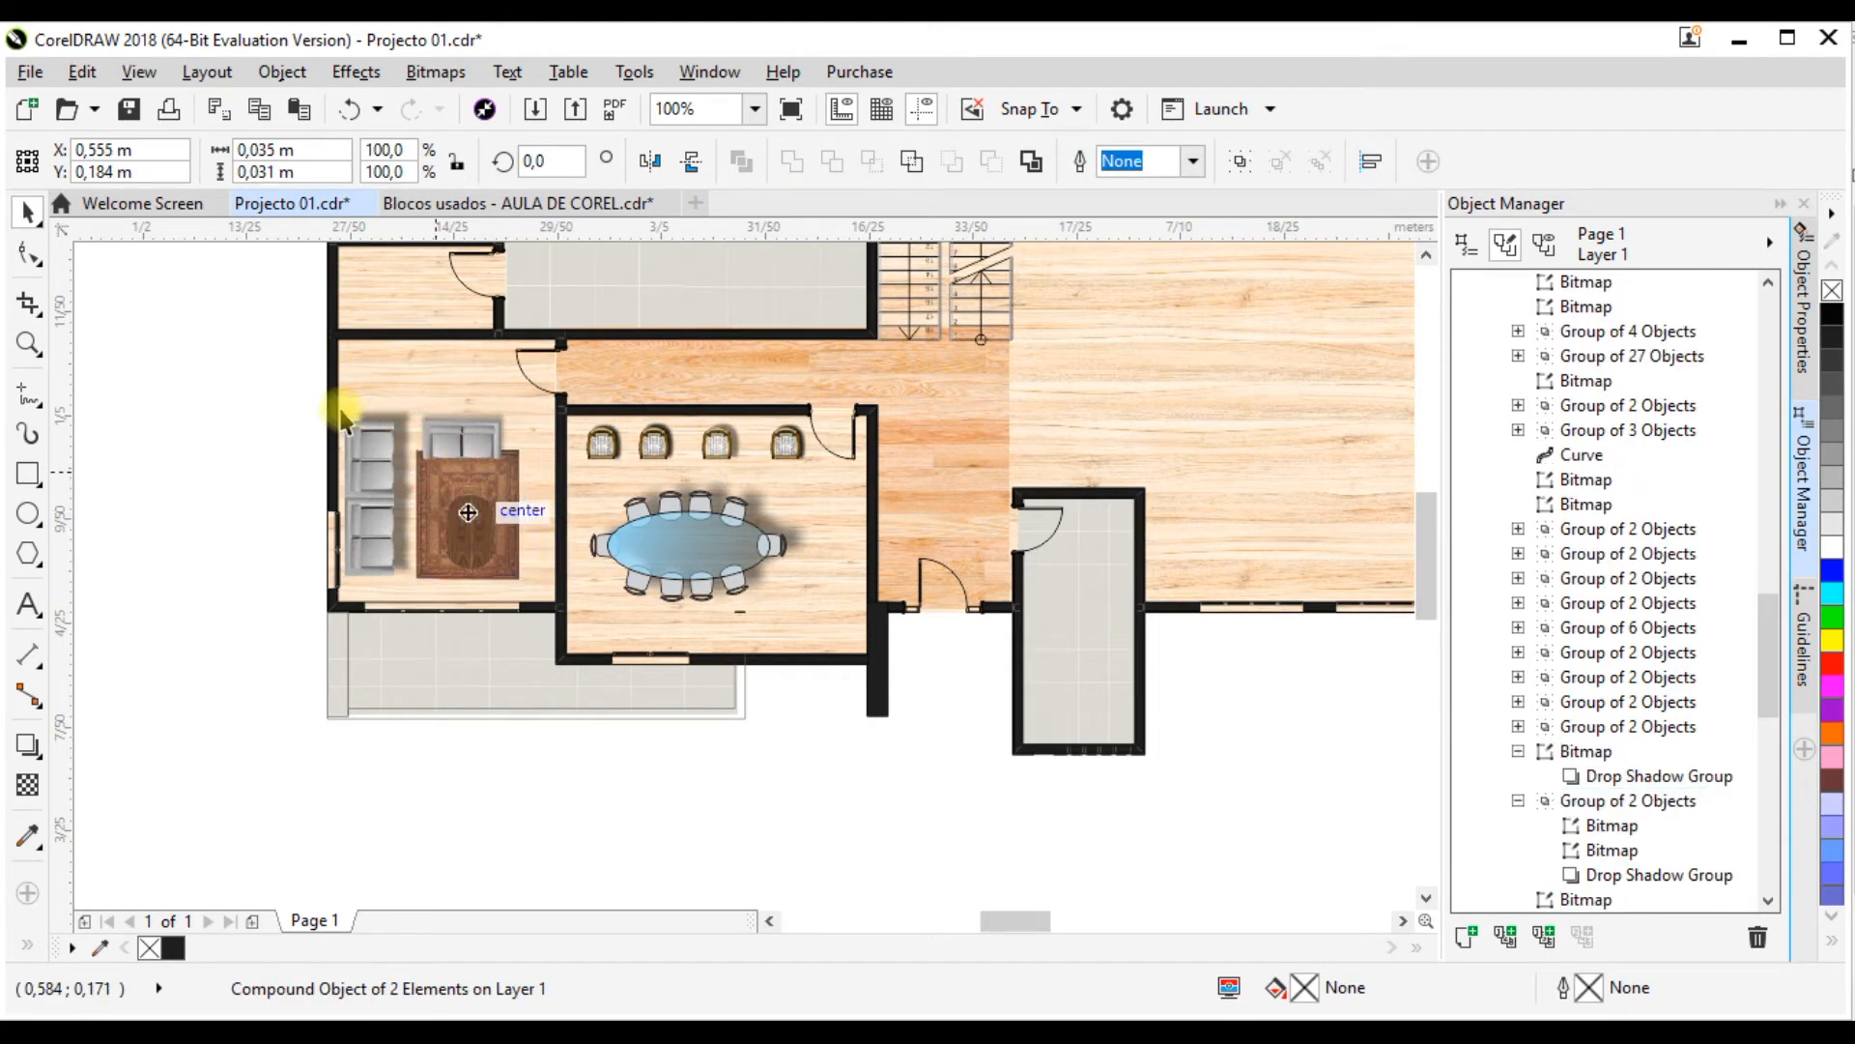
drag(359, 396, 515, 553)
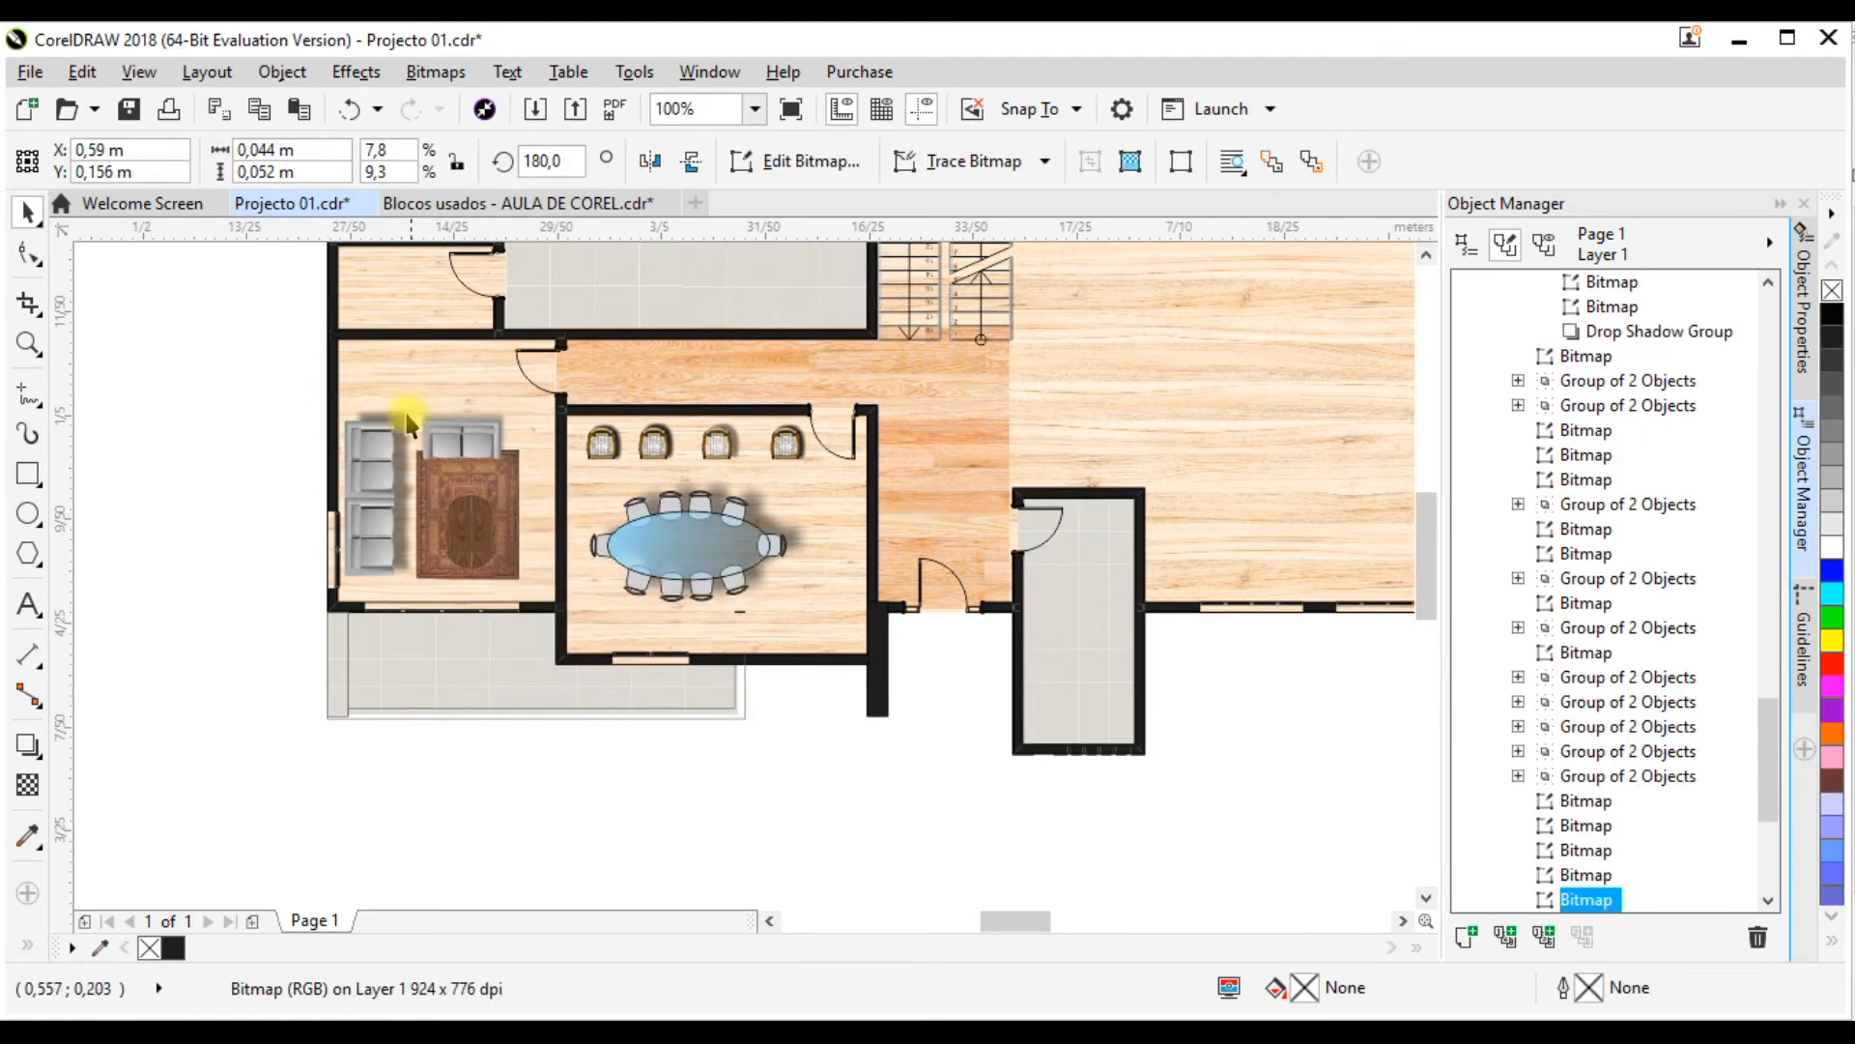
Step: Move the two sofas and rug from the small room beside the dining room into the large living room, at about X 0.718 m, Y 0.201 m
click(382, 440)
shift+click(472, 478)
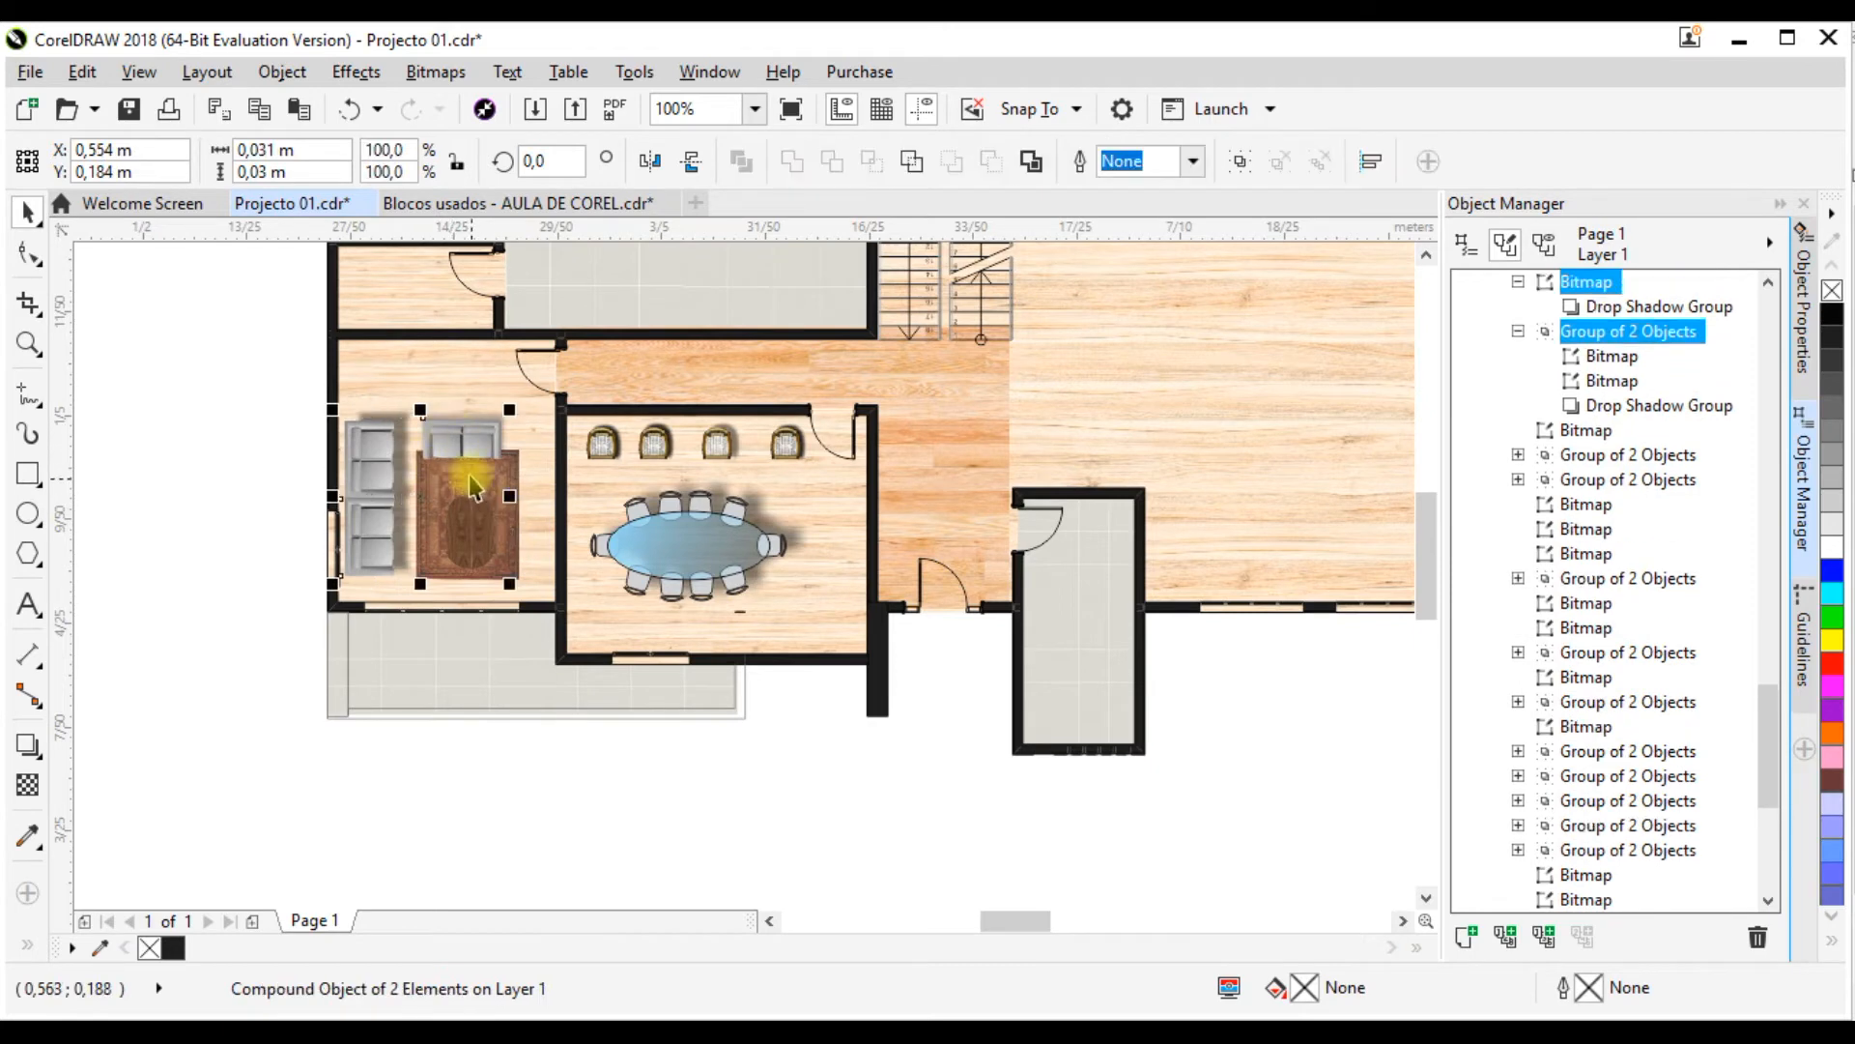
shift+click(539, 558)
shift+click(484, 556)
scroll(340, 682, down, 1)
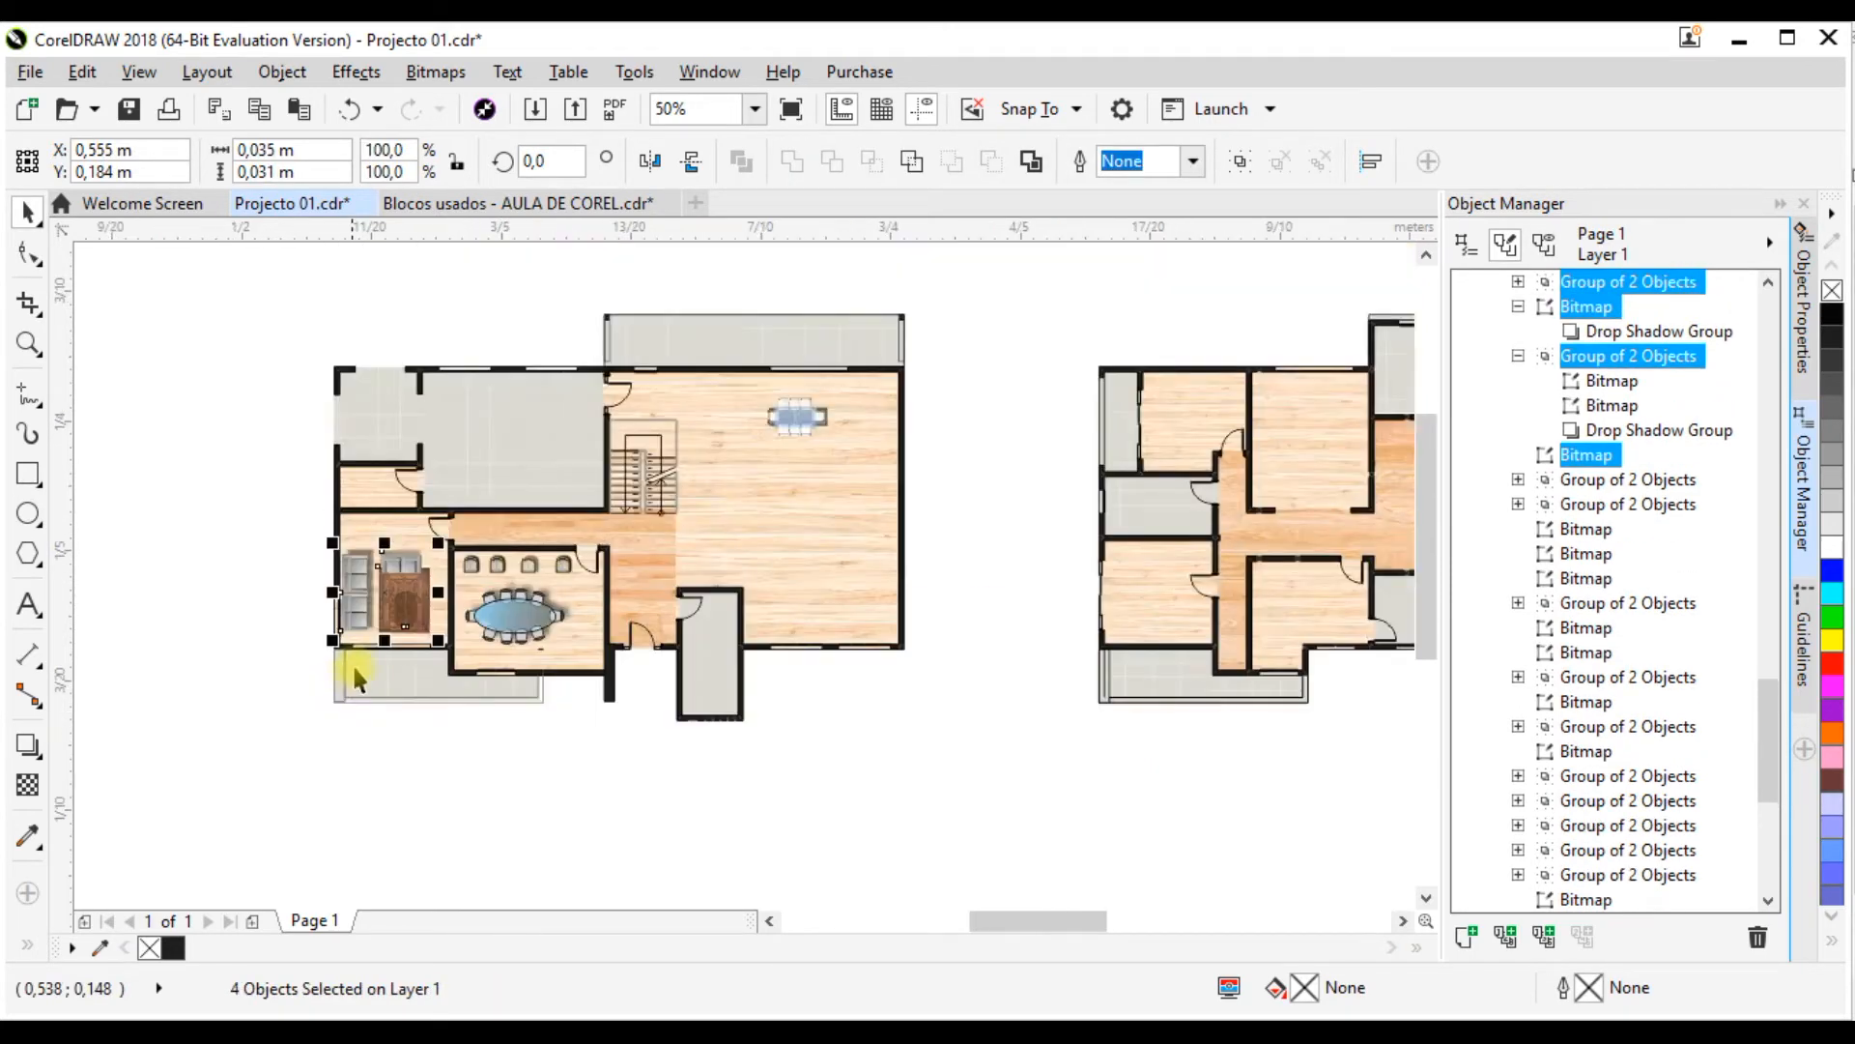
drag(504, 599, 833, 557)
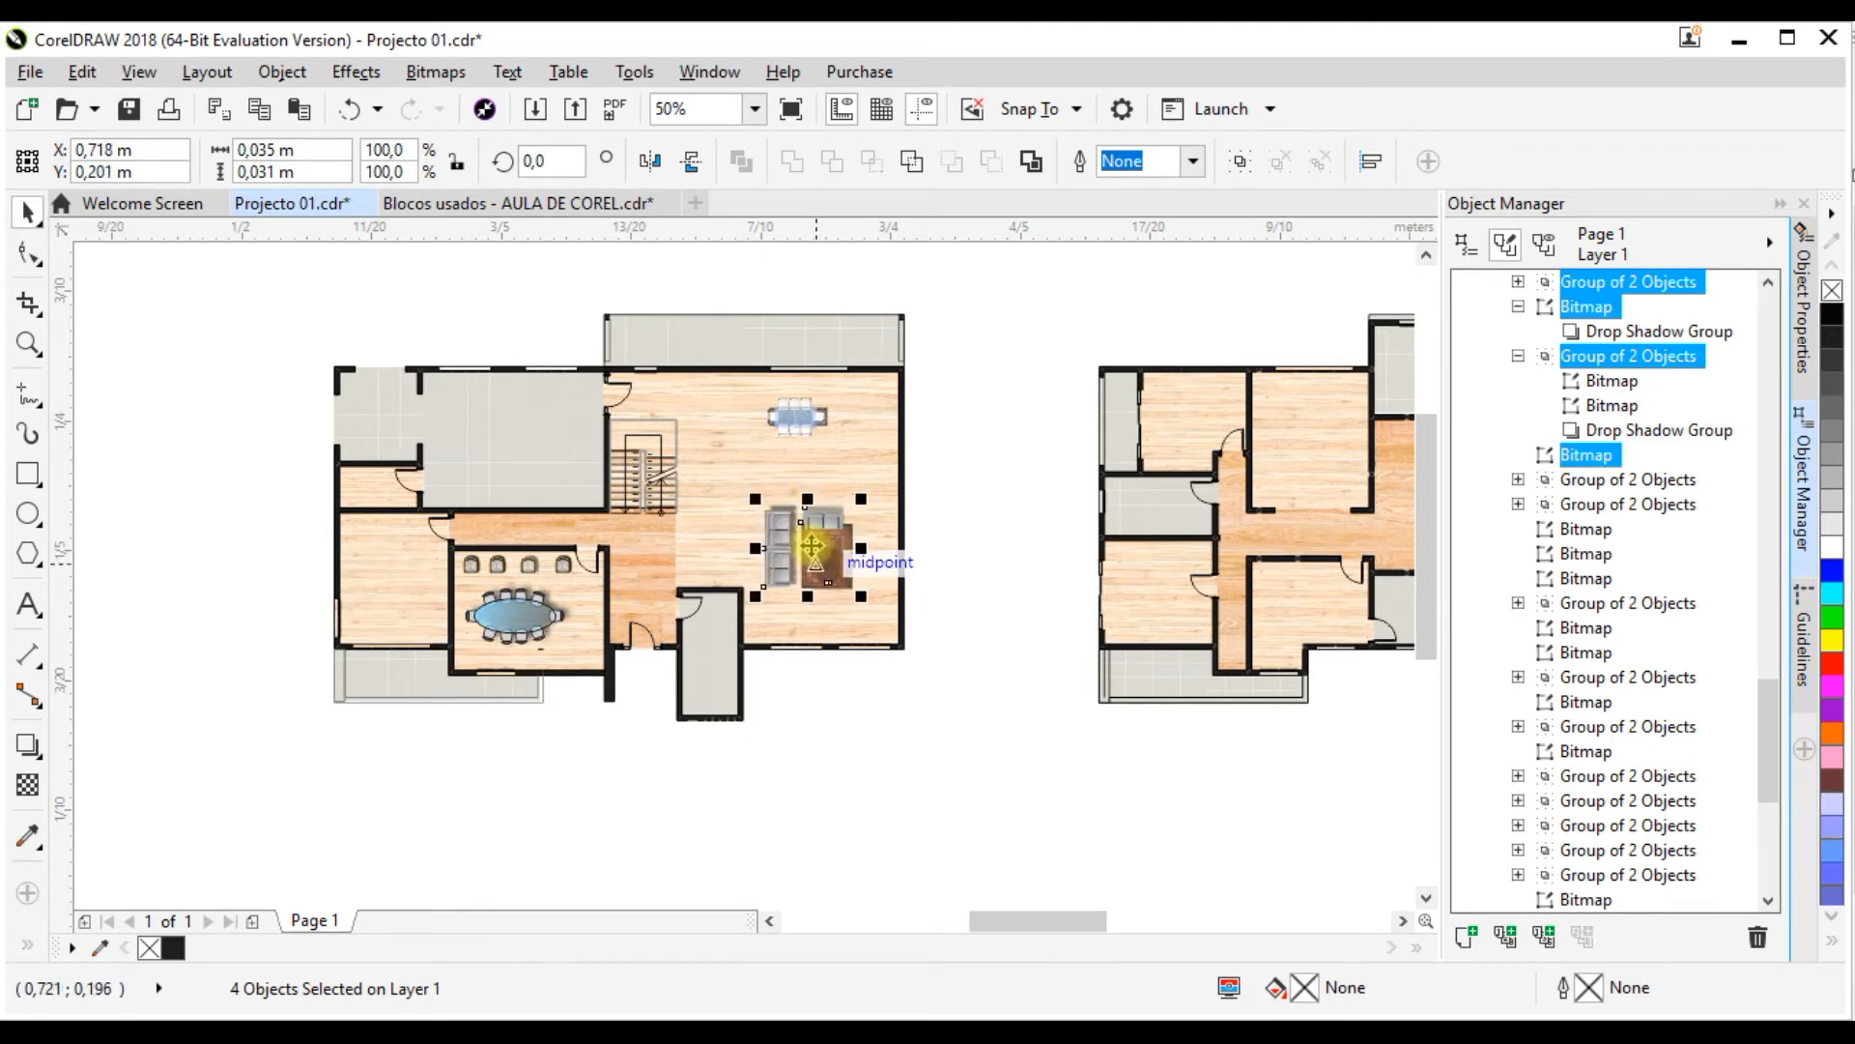
Step: Enlarge the relocated sofa and rug set slightly, to about 0.036 by 0.033 m
scroll(833, 557, up, 2)
drag(995, 389, 1008, 372)
scroll(763, 493, down, 2)
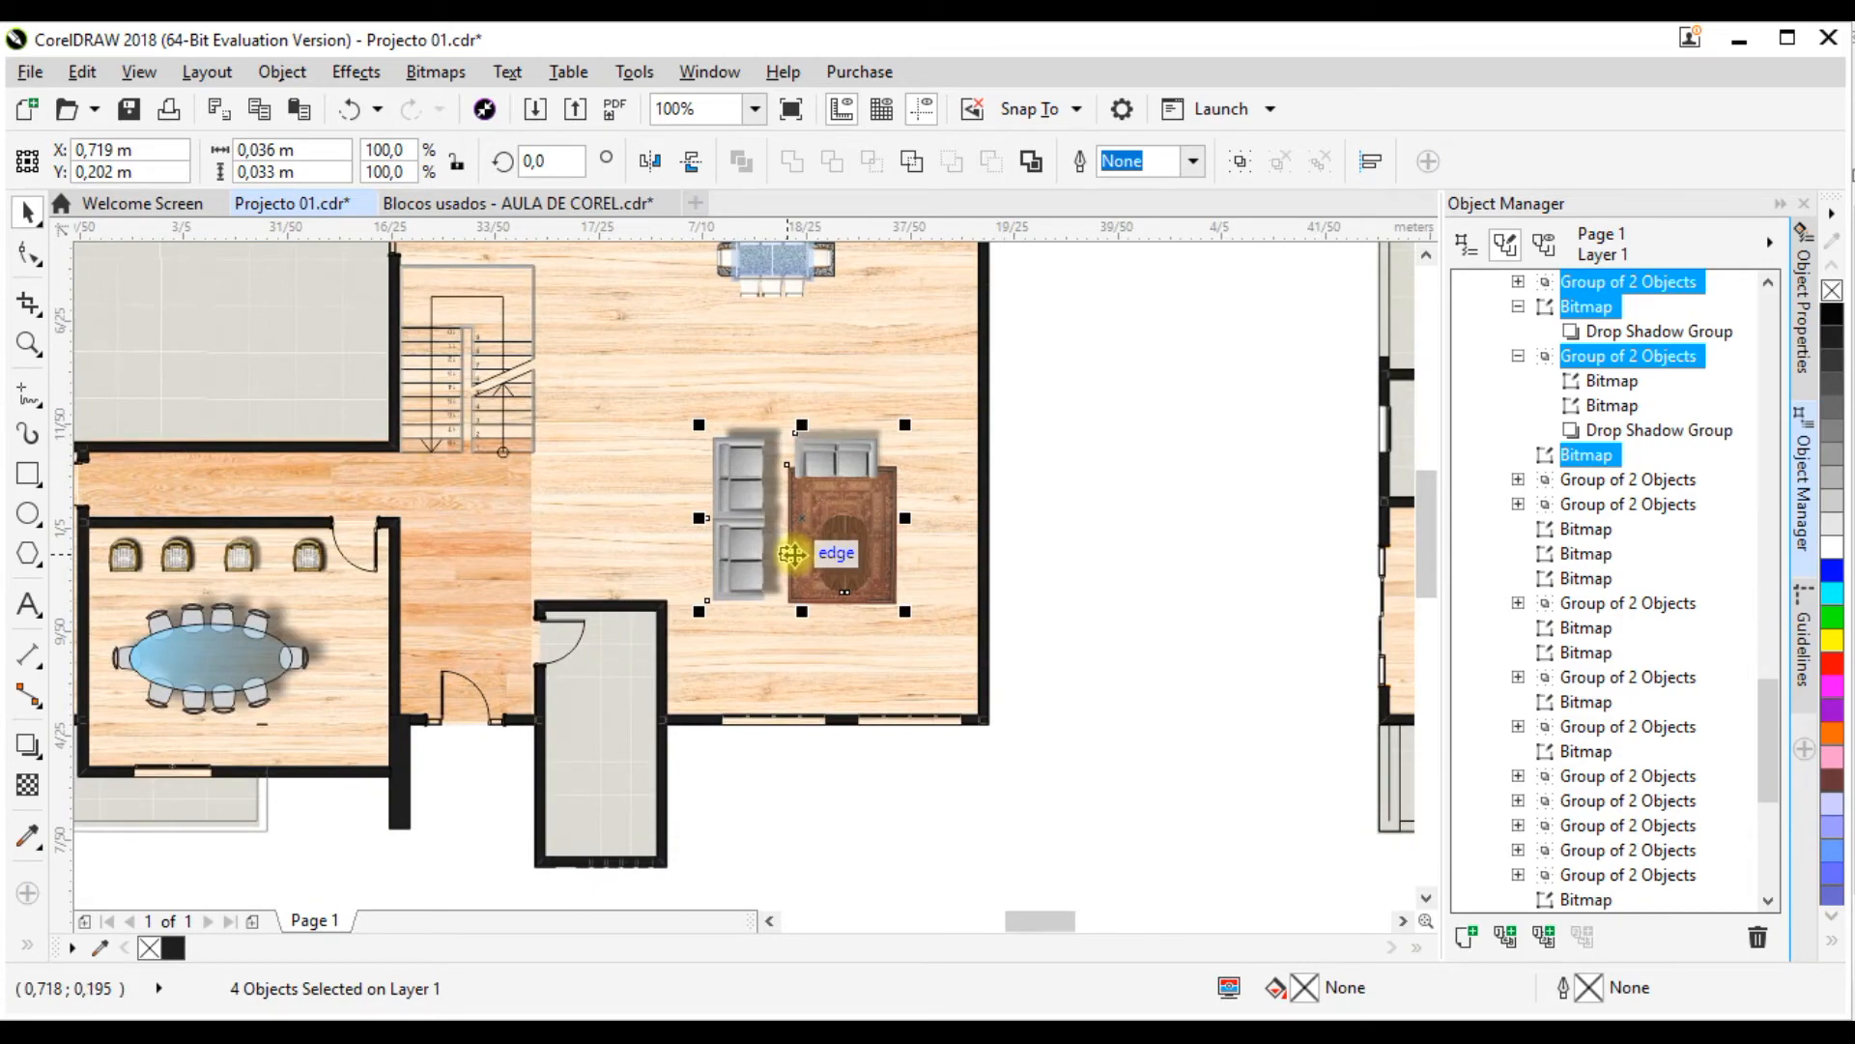
scroll(739, 527, down, 1)
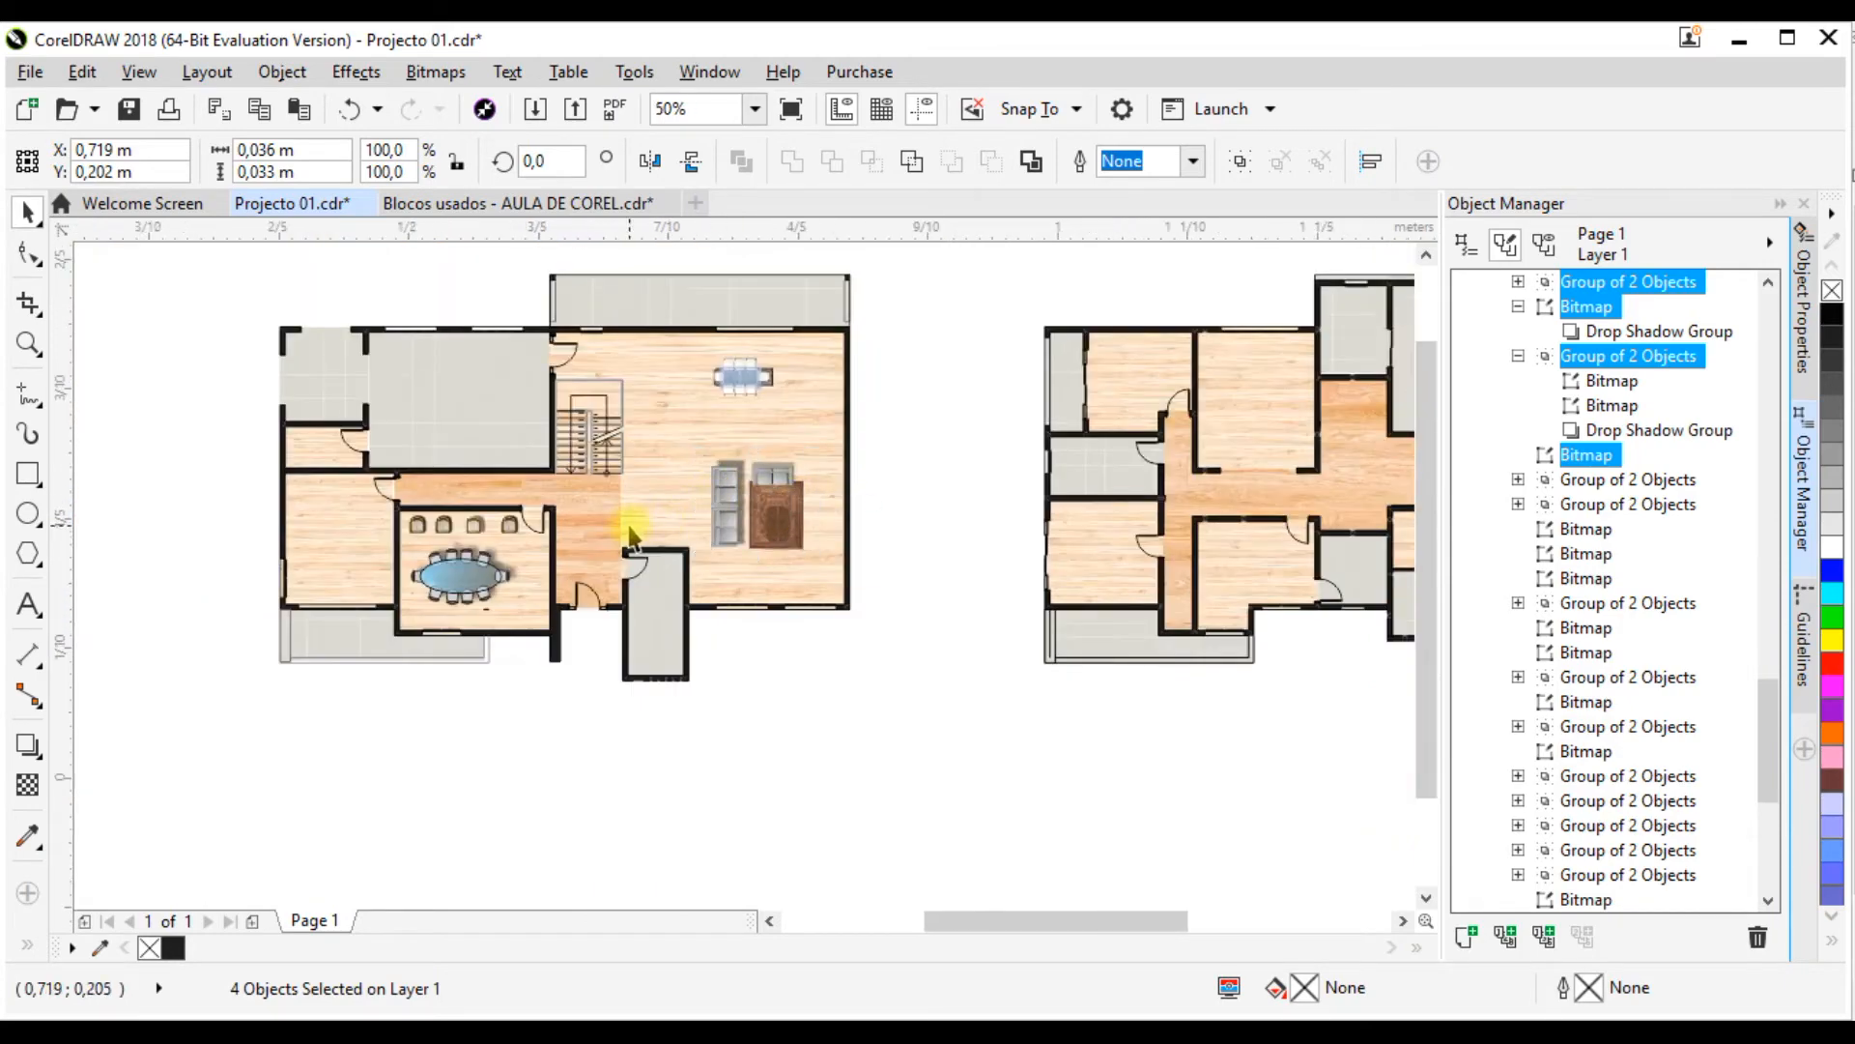
Step: Bring the sofa, rug and TV set from the RÉS DE-CHÃO blocks to just below the ground-floor plan, at about X 0.558 m, Y 0.072 m
scroll(629, 528, down, 1)
drag(1348, 553, 963, 530)
scroll(957, 531, up, 1)
scroll(955, 532, down, 1)
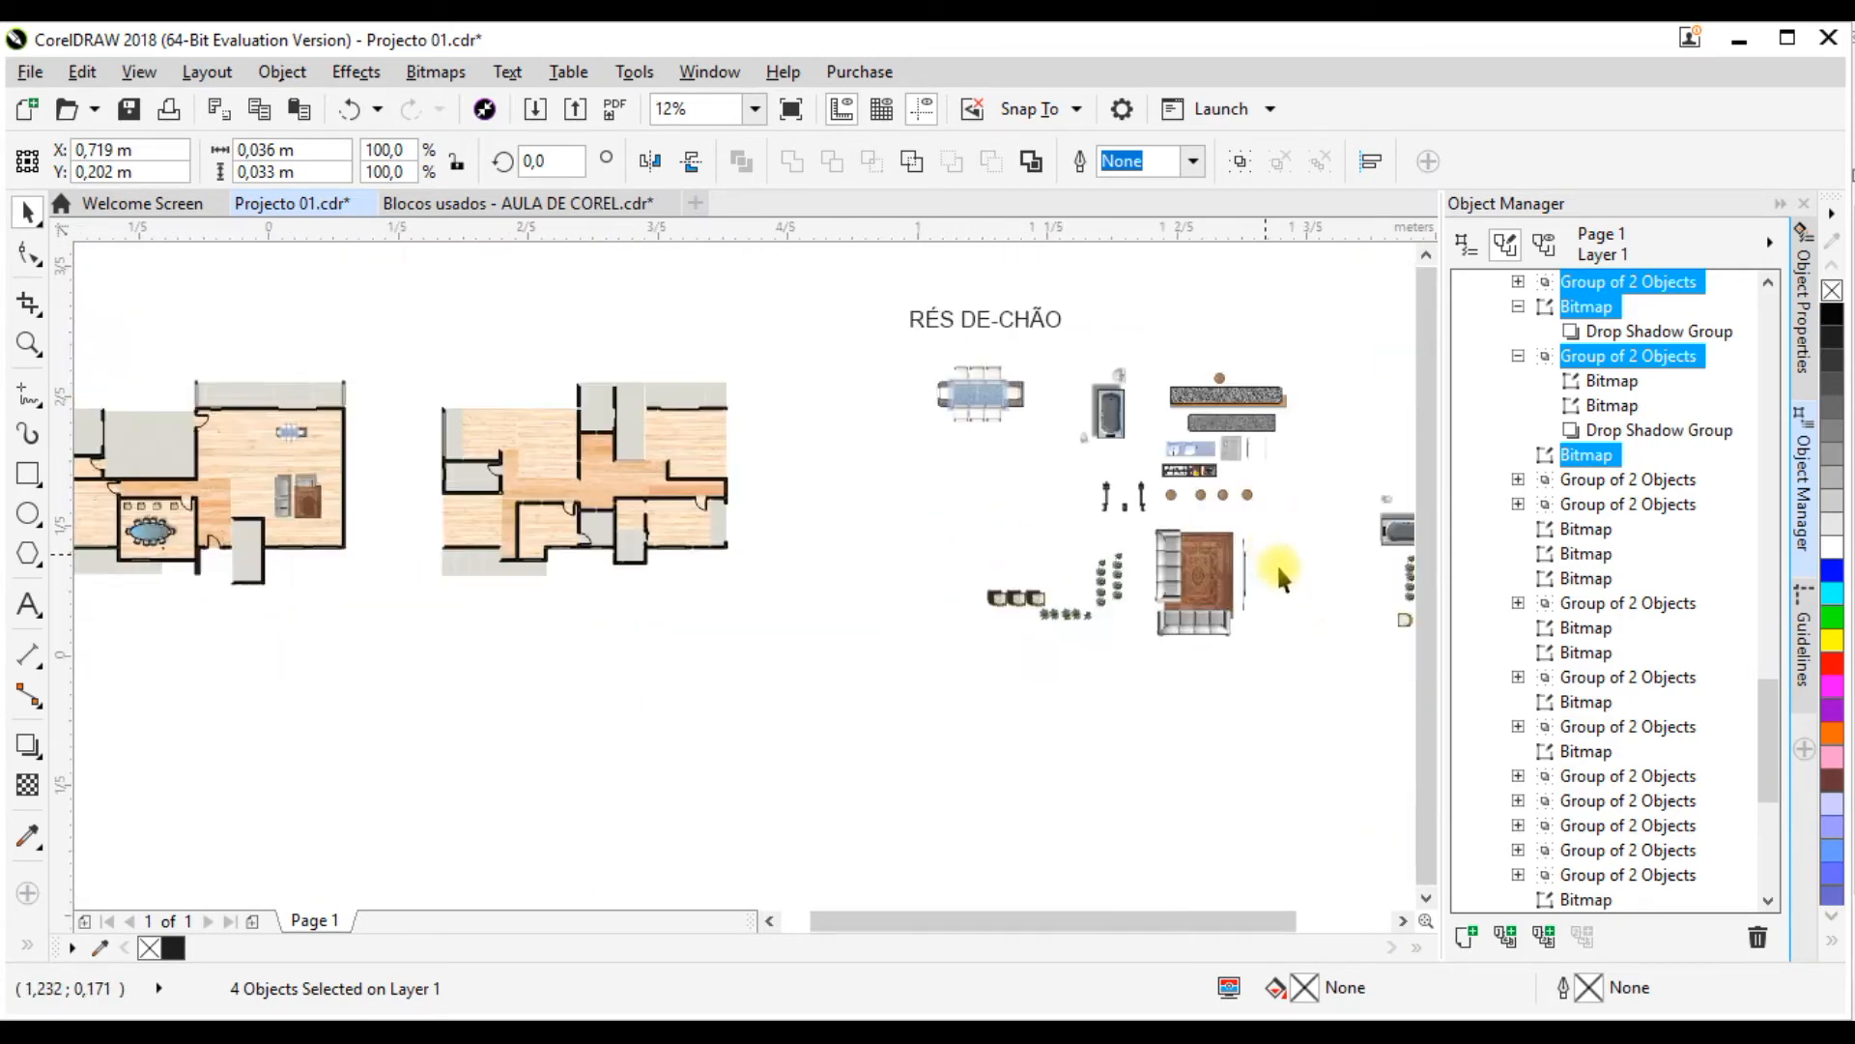
scroll(1276, 562, down, 1)
scroll(1063, 502, up, 3)
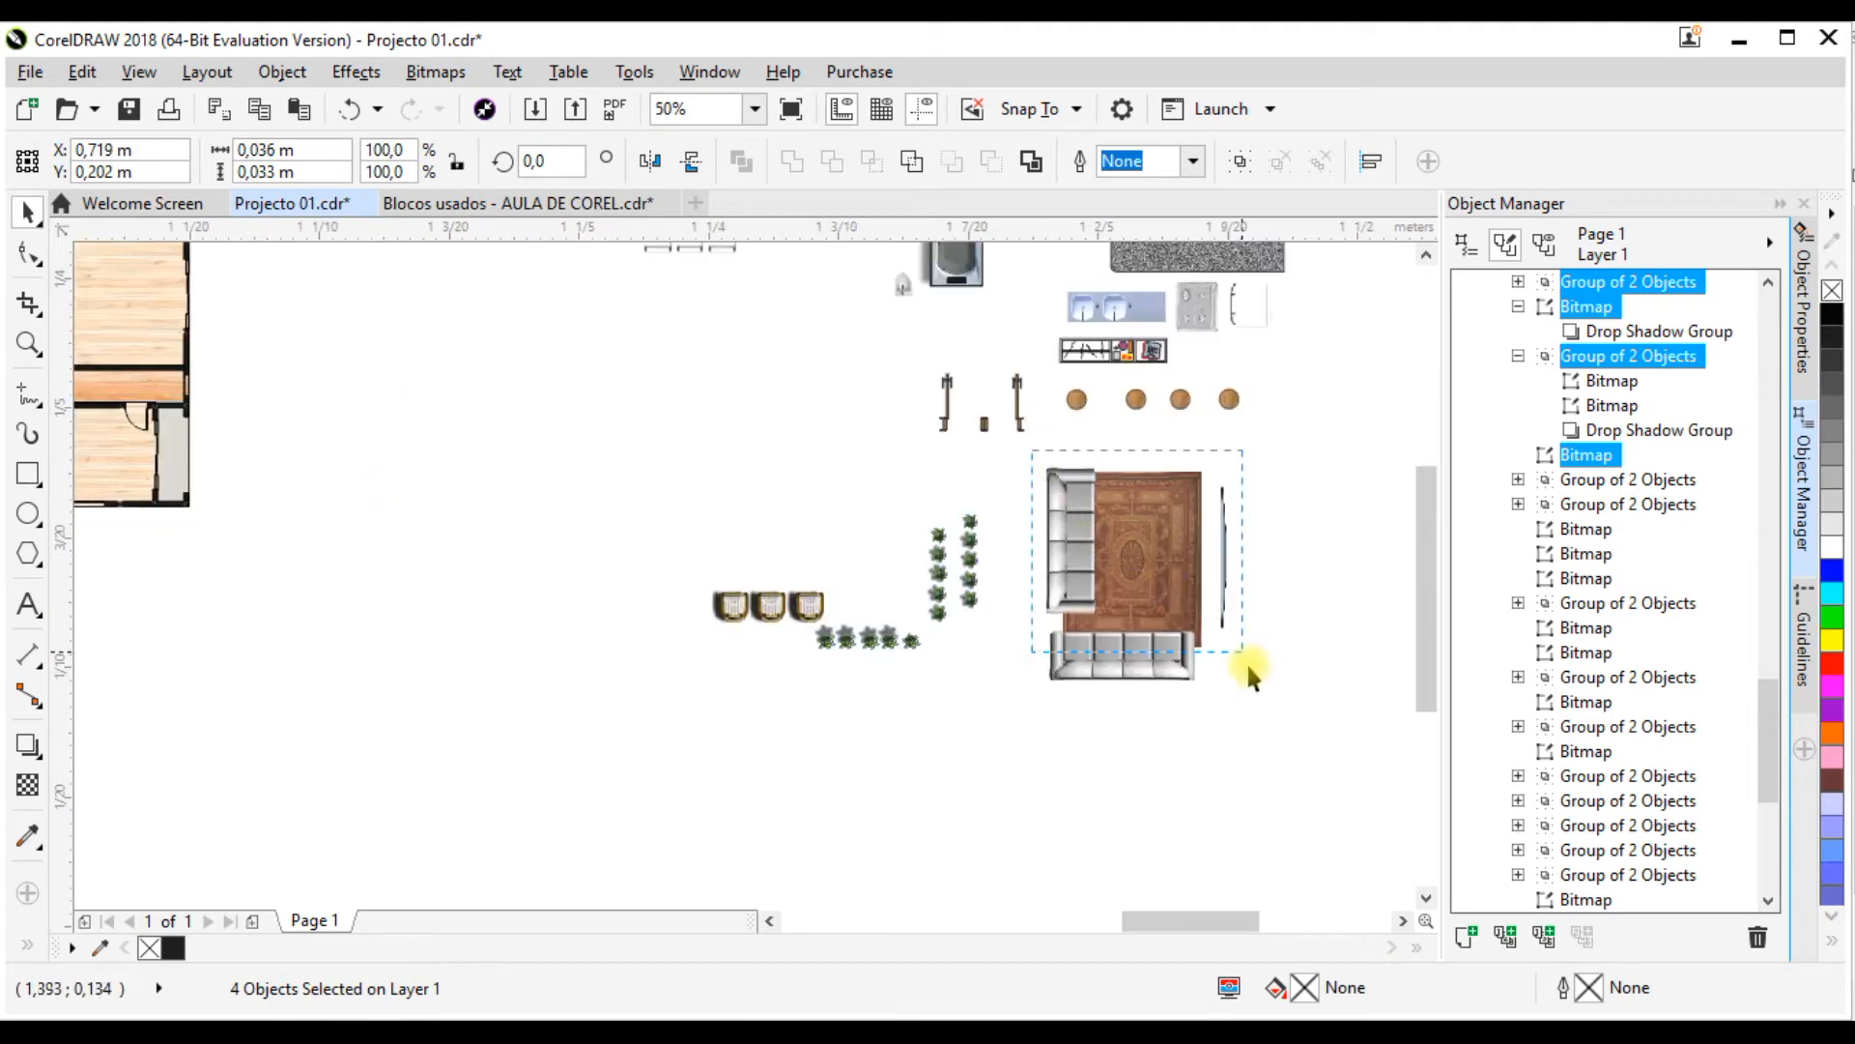
scroll(1264, 667, down, 1)
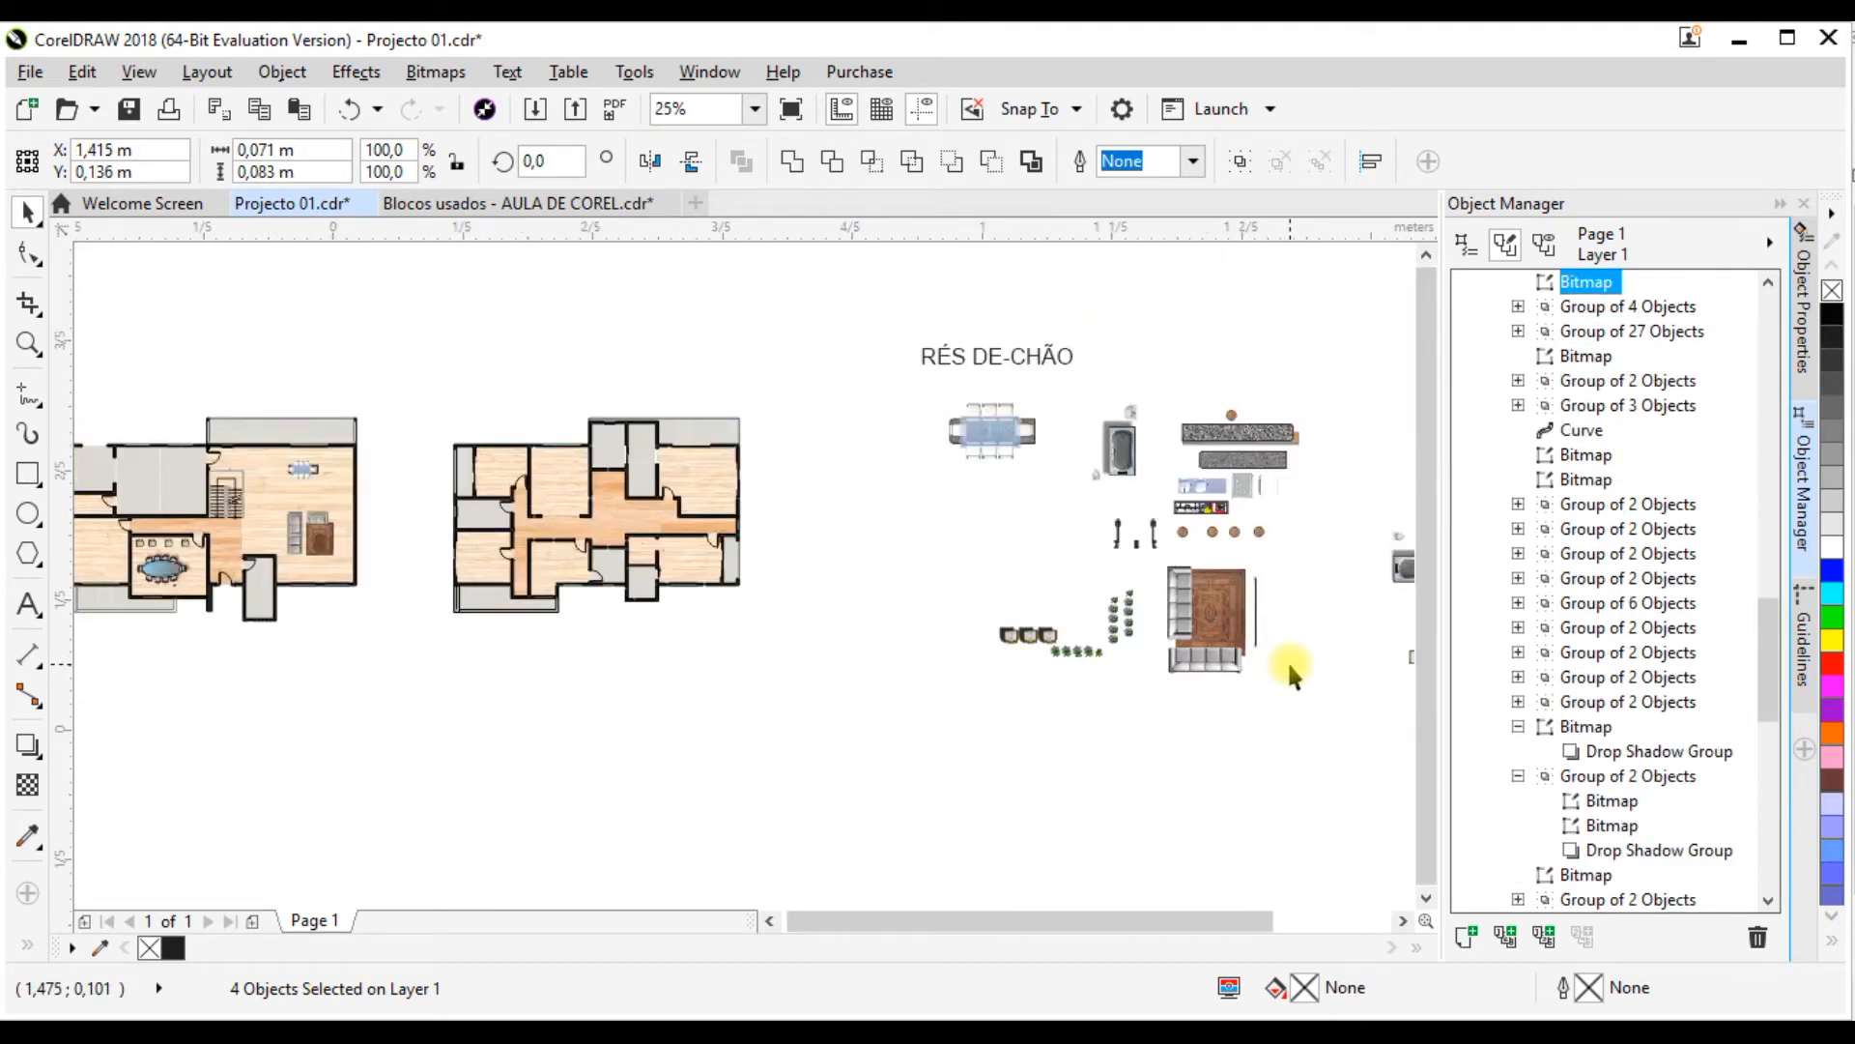
scroll(1287, 659, down, 1)
drag(1246, 633, 702, 679)
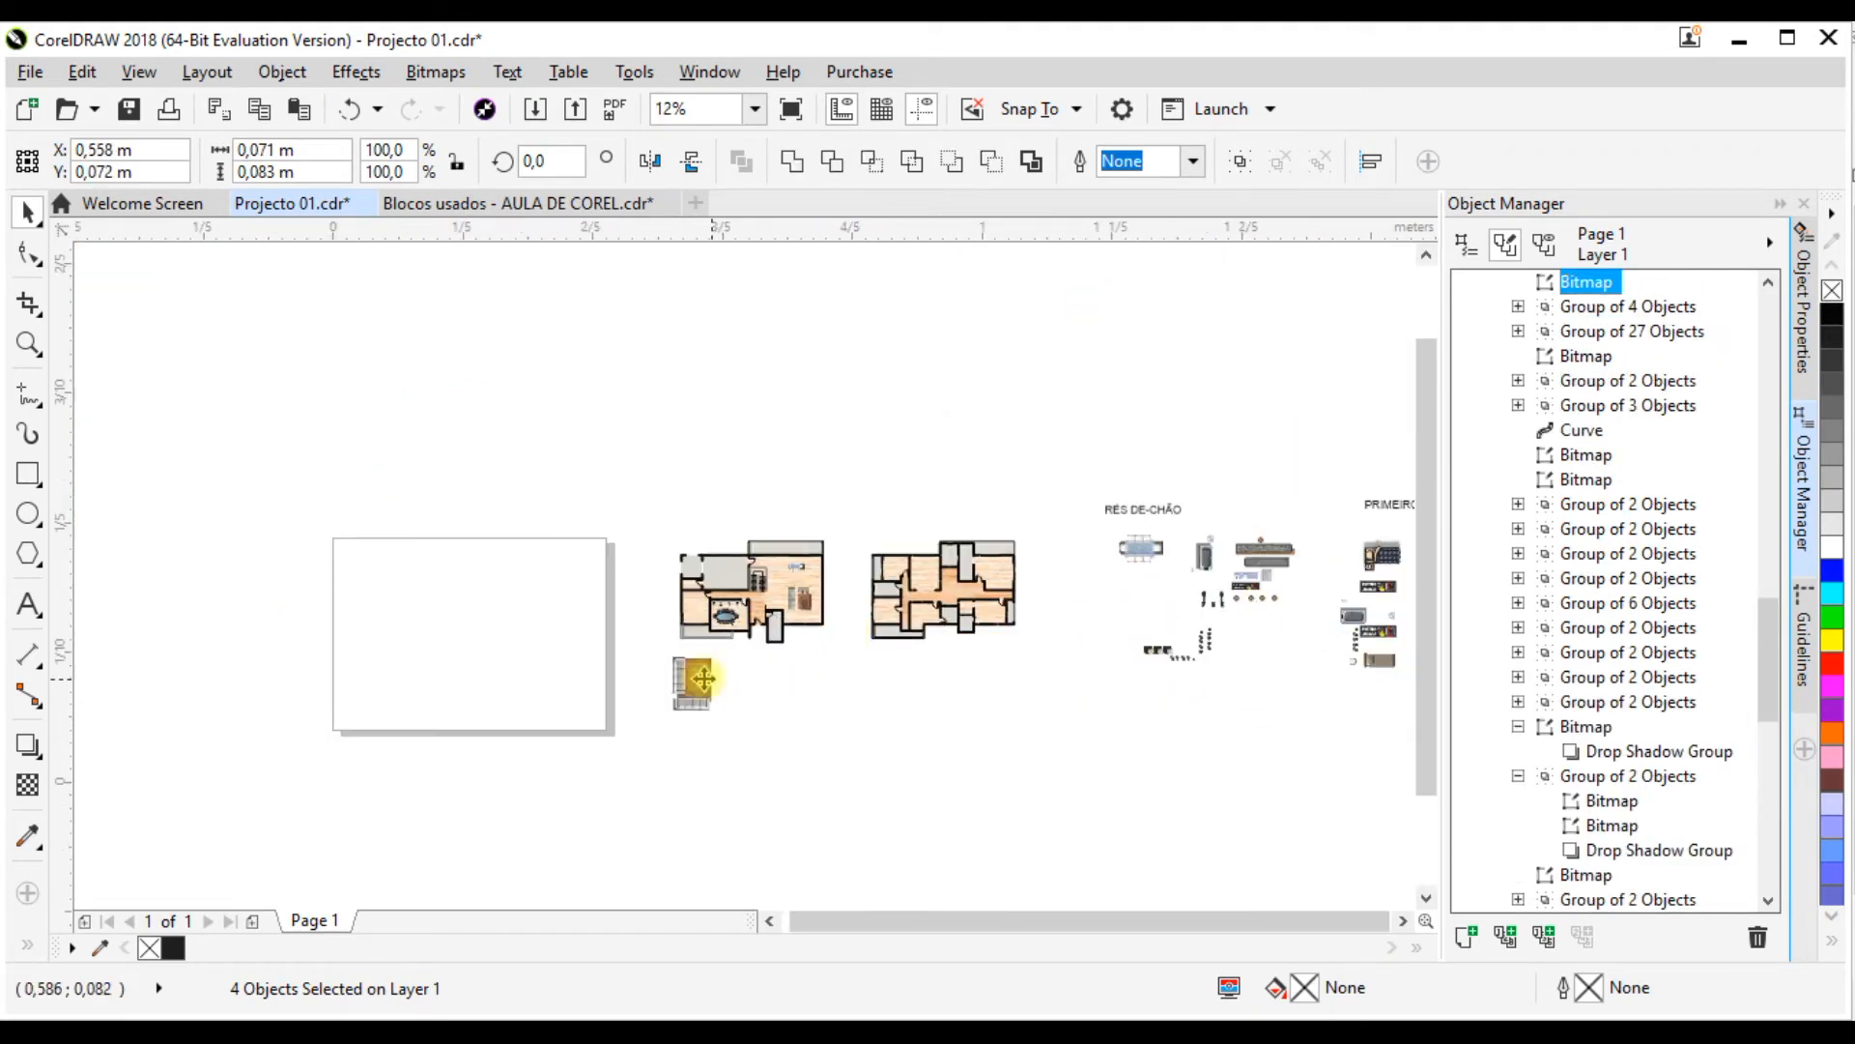
Step: Scale the sofa, rug and TV set down to about 0.032 by 0.037 m and place it in the emptied room beside the dining room
scroll(703, 679, up, 4)
scroll(857, 474, down, 1)
drag(895, 444, 712, 773)
scroll(711, 782, down, 1)
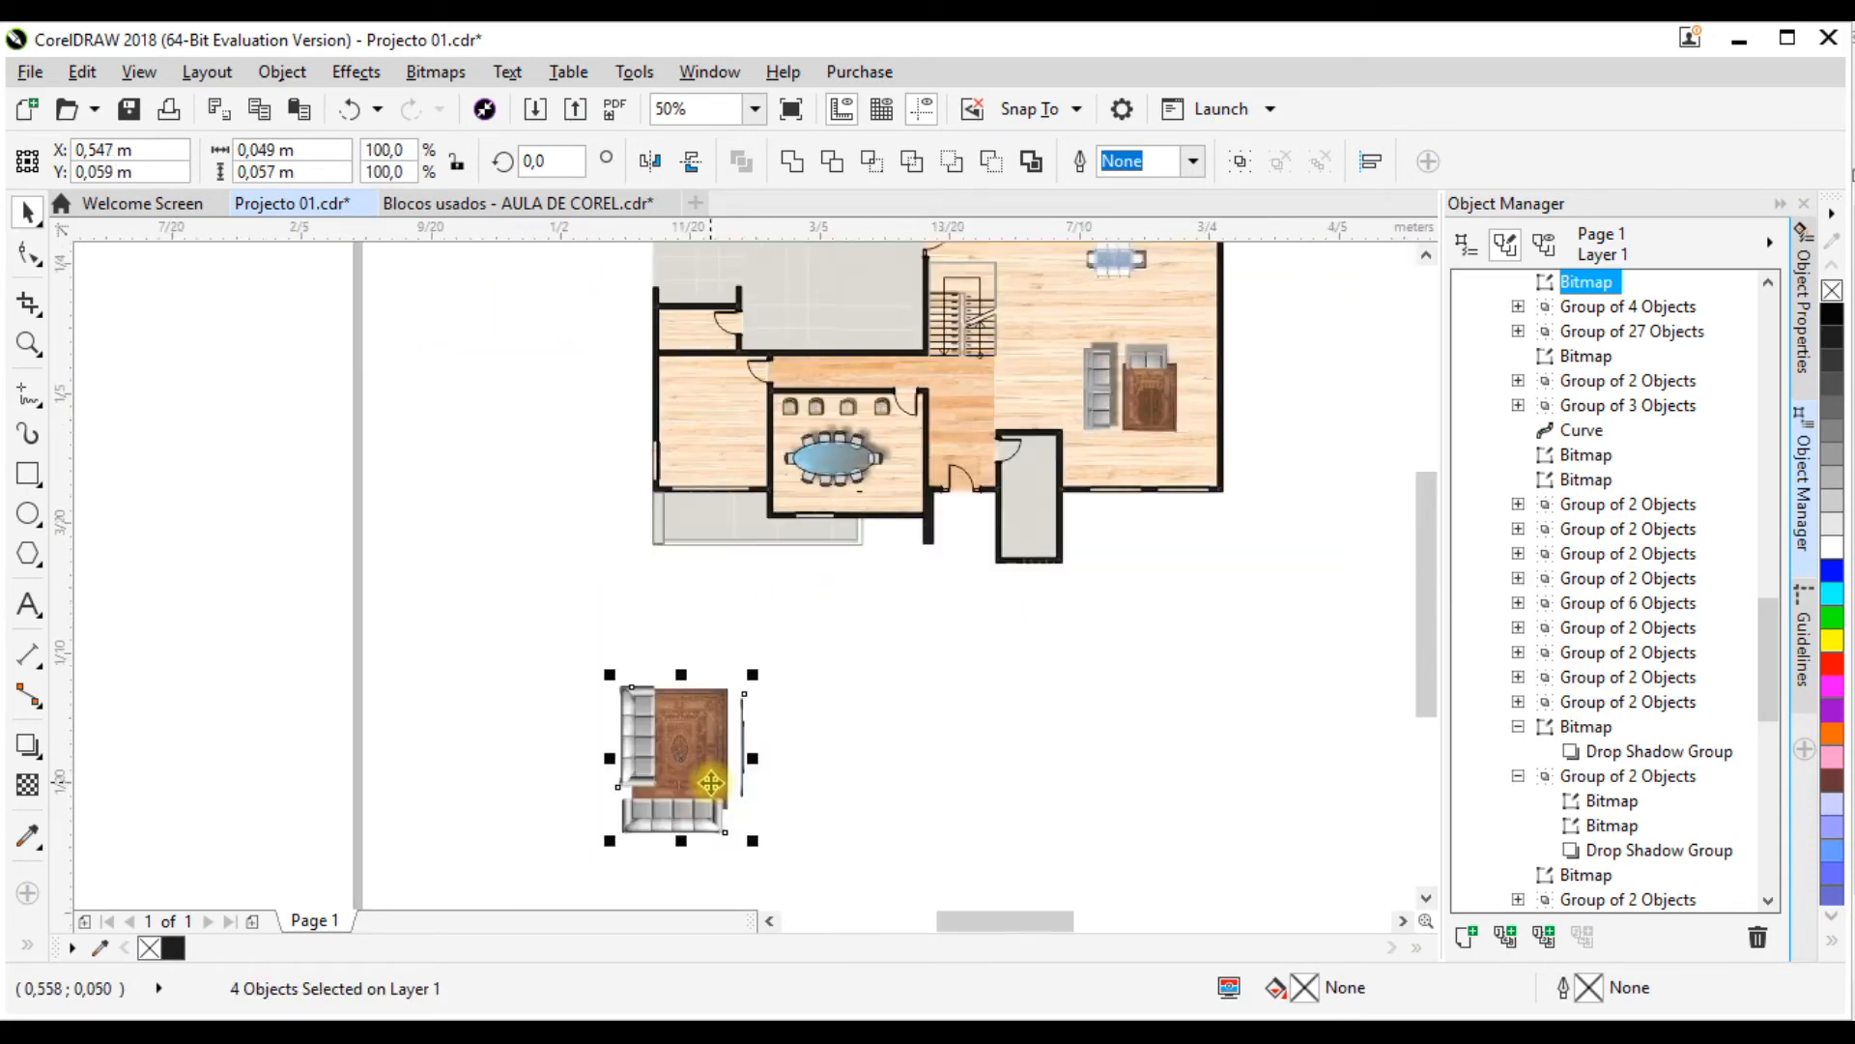
drag(753, 675, 725, 454)
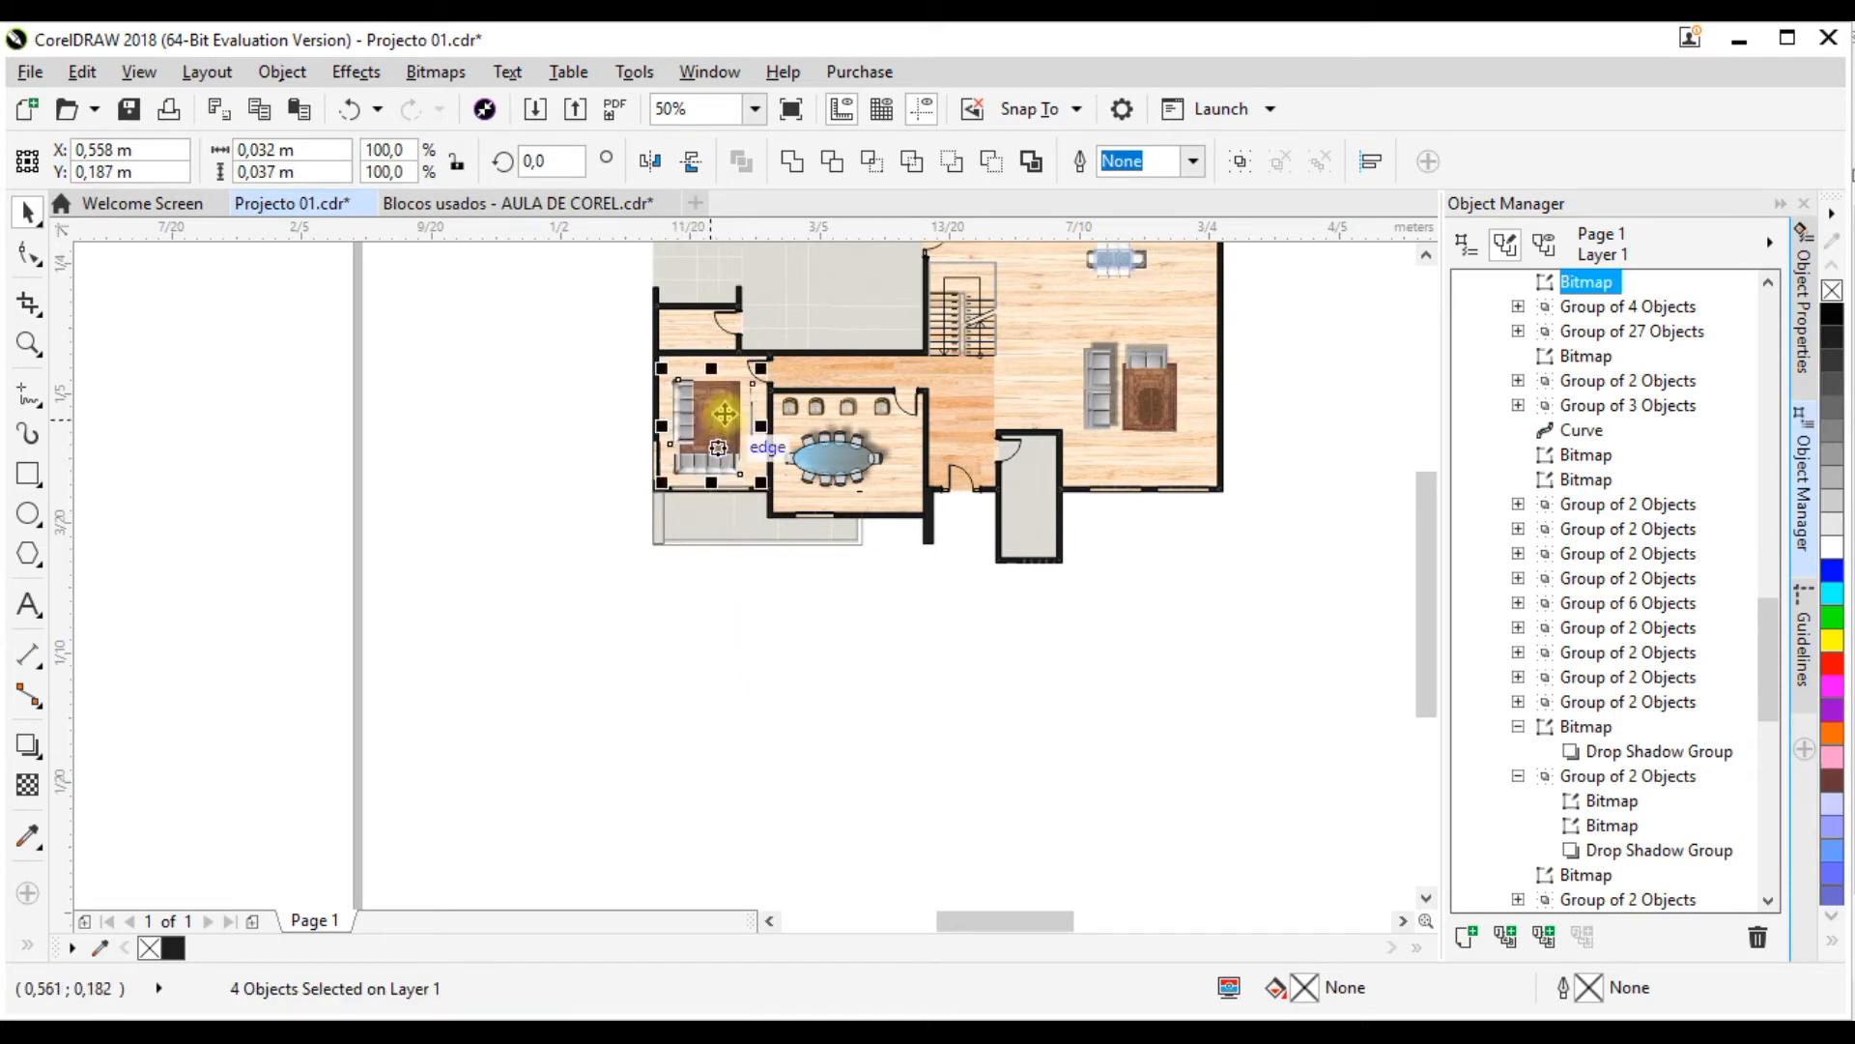
scroll(725, 454, up, 3)
scroll(843, 522, down, 3)
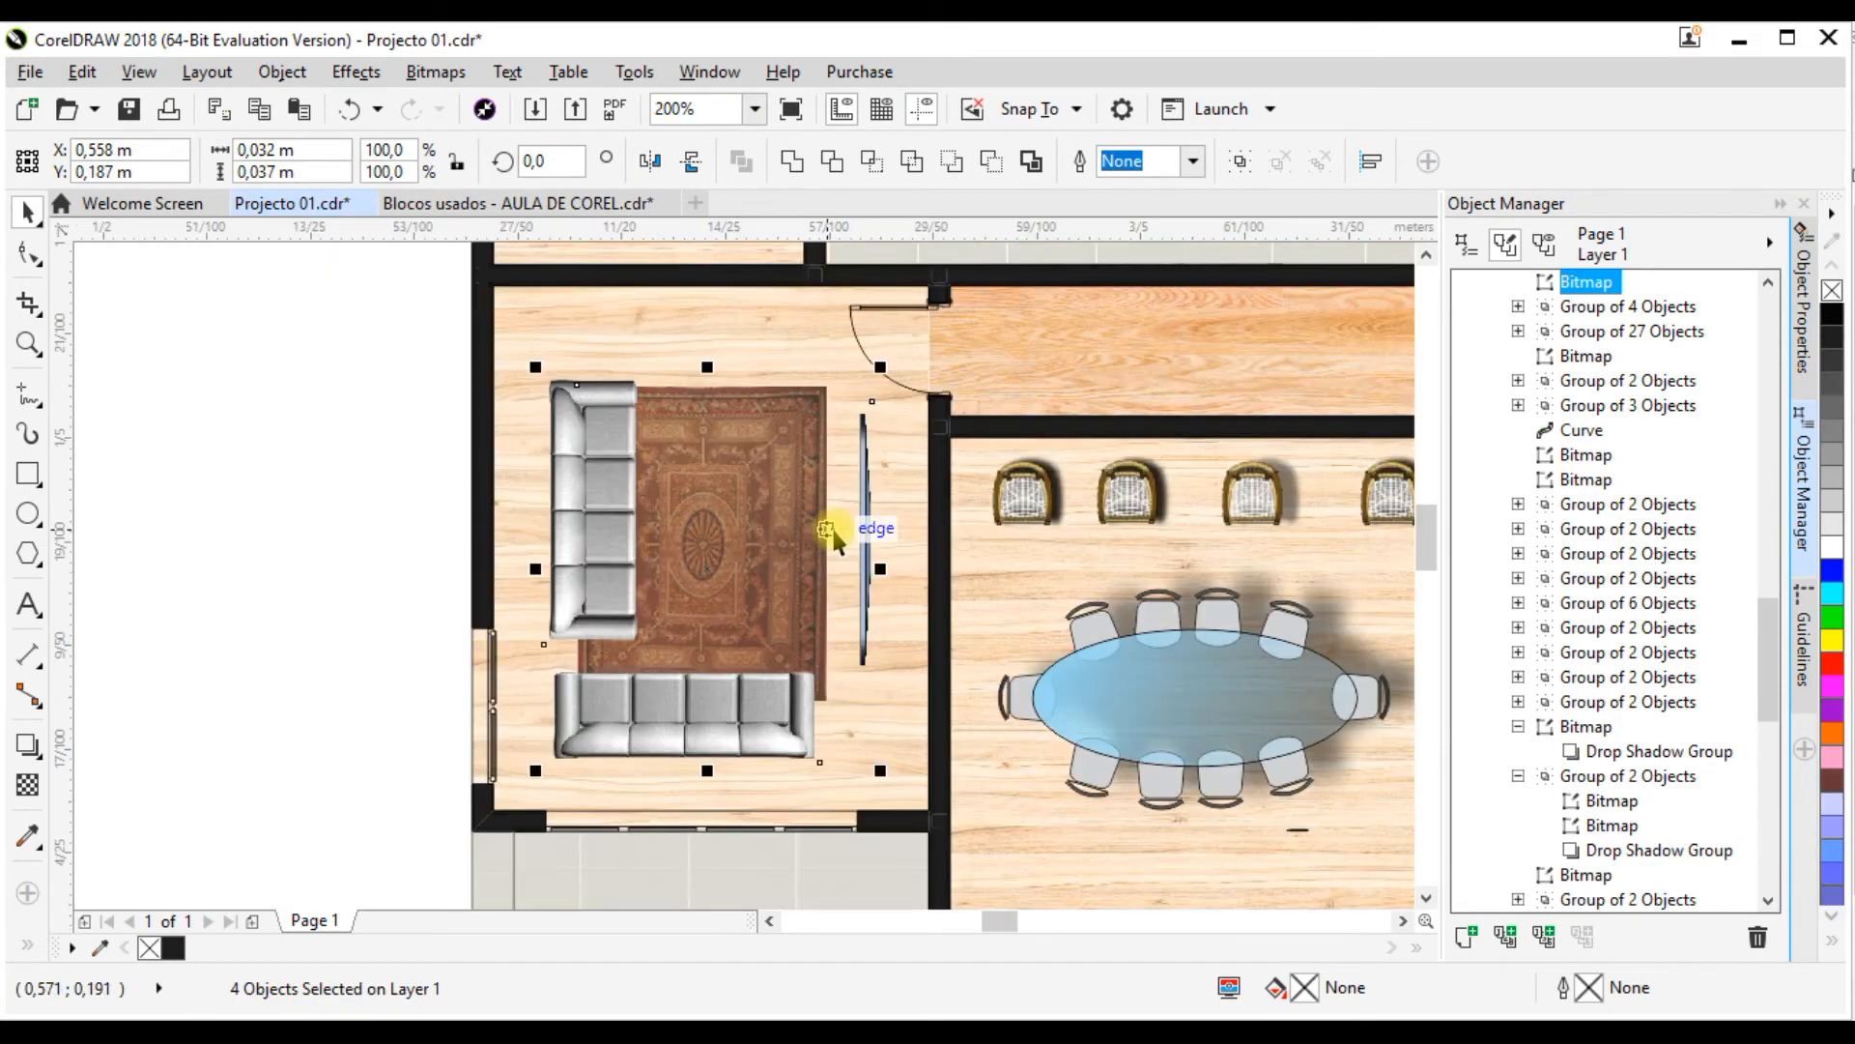
Step: Shift the sofa set so its TV sits against the dining room wall, at about X 0.564 m, Y 0.184 m
drag(869, 538, 837, 578)
scroll(899, 568, up, 2)
scroll(908, 570, up, 4)
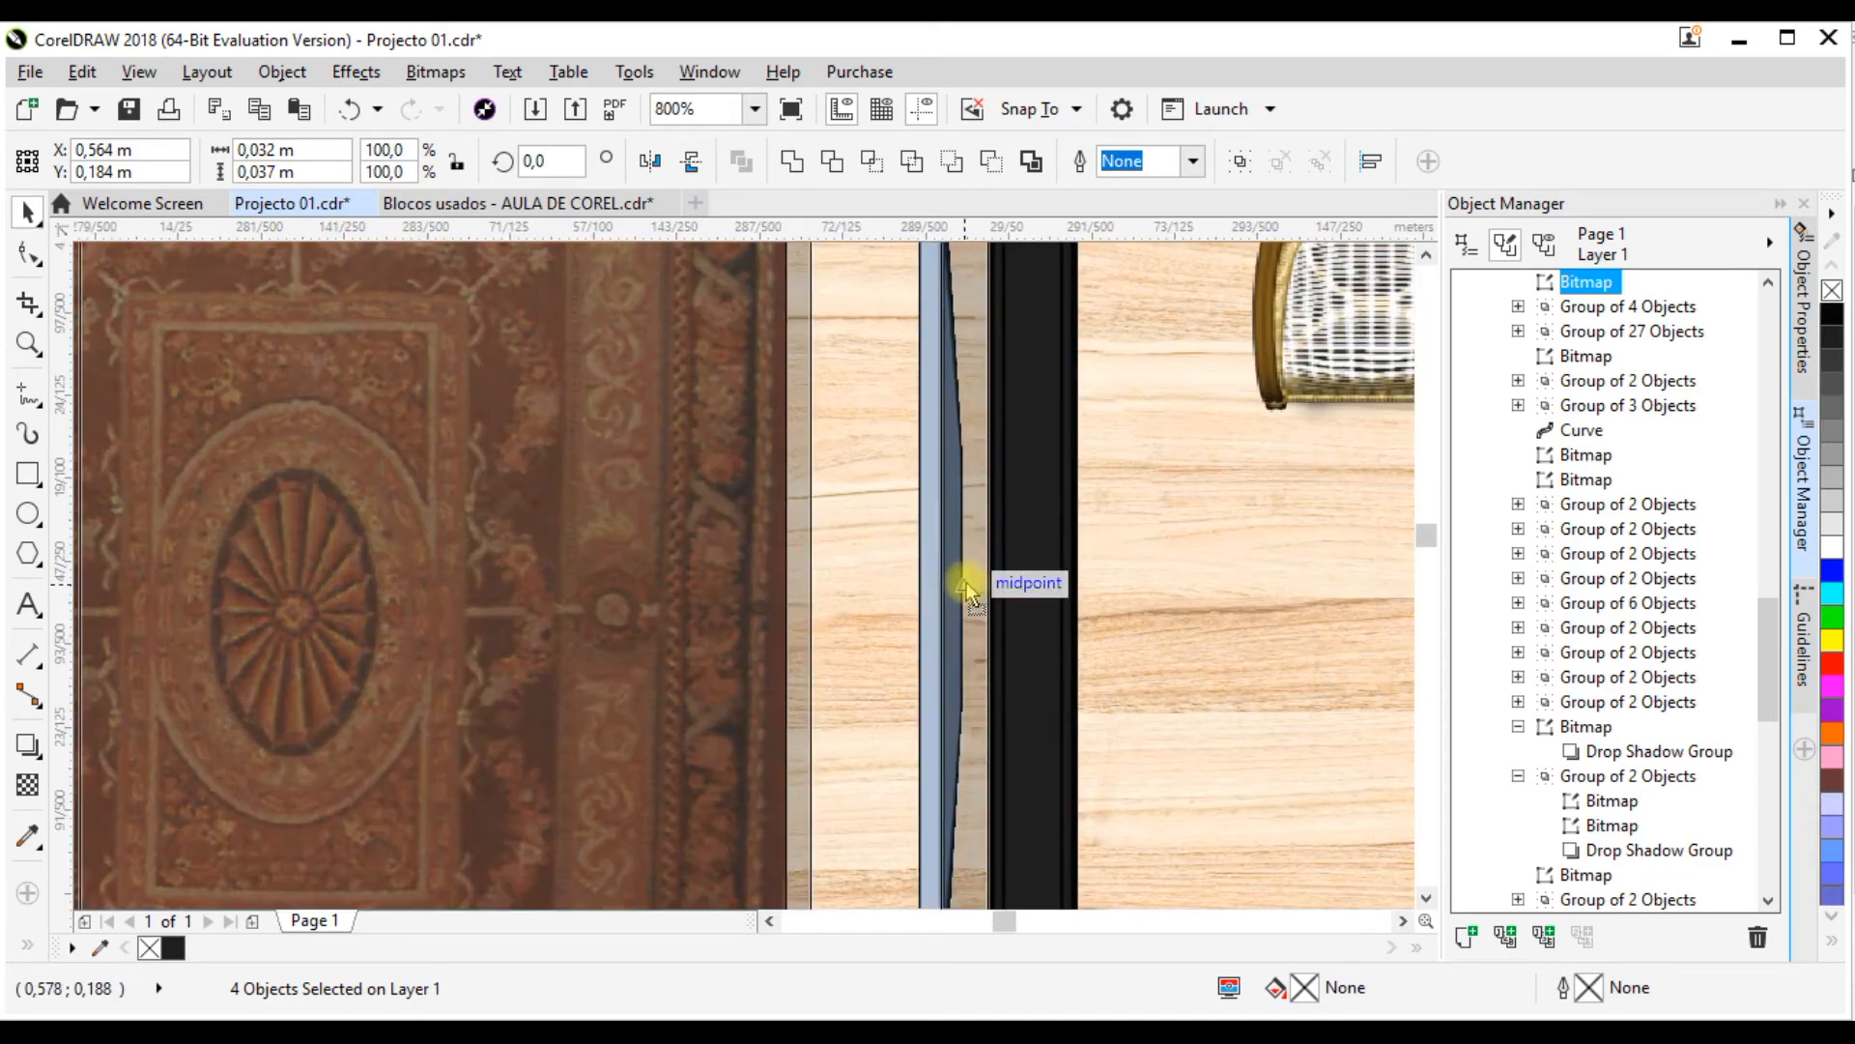
scroll(895, 491, down, 4)
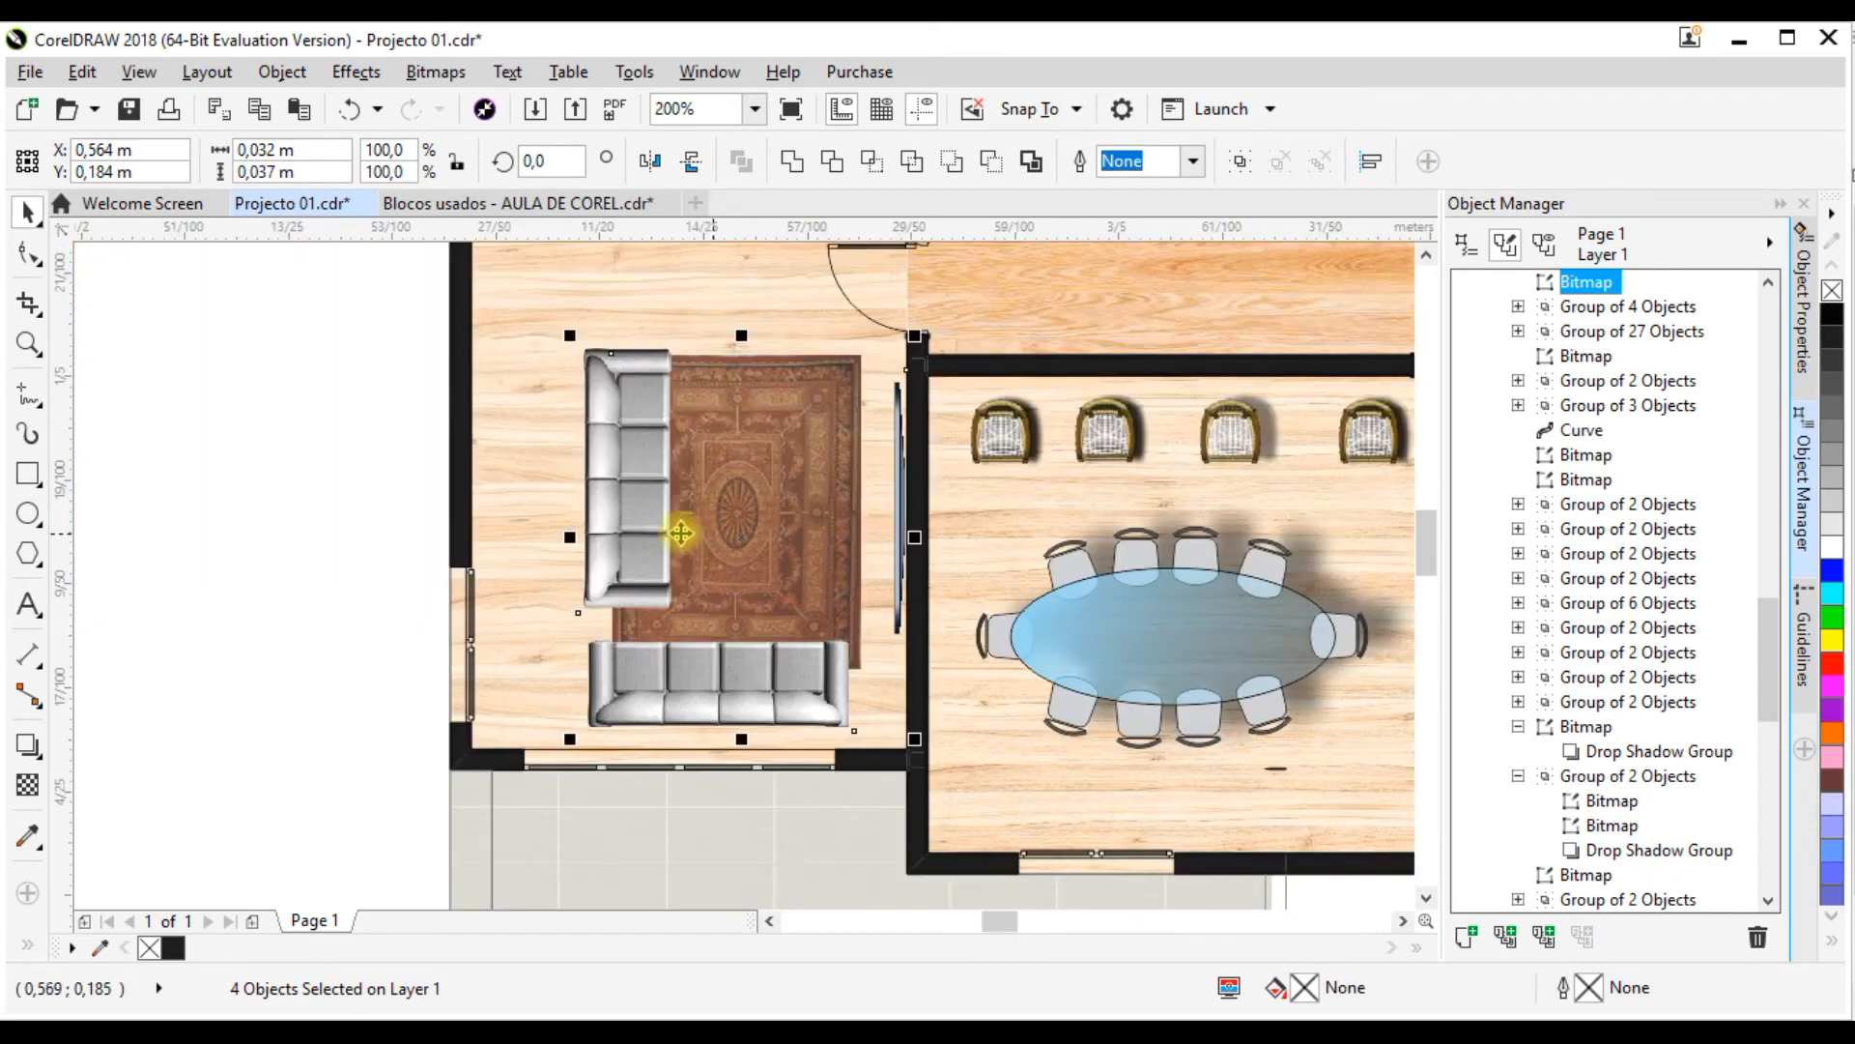
scroll(529, 550, down, 5)
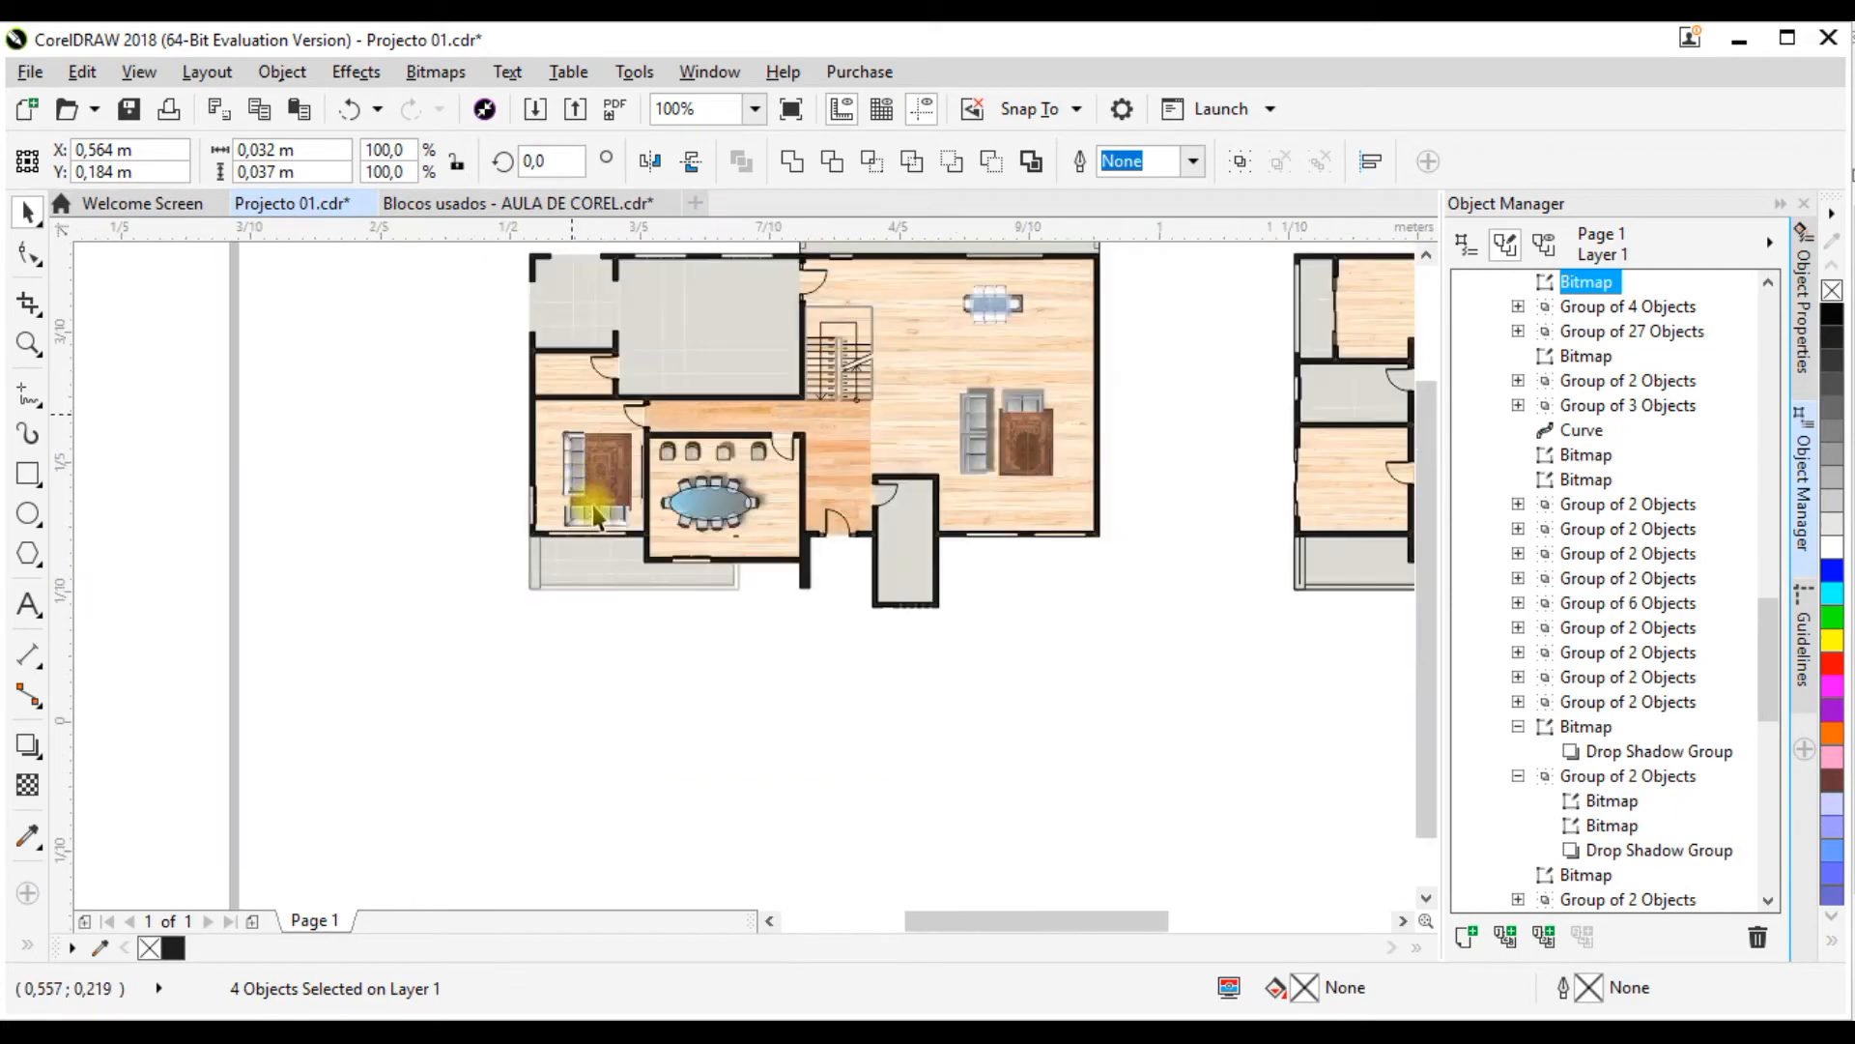
Step: Duplicate the left brown door block from the RÉS DE-CHÃO blocks and bring the copy to about X 1.152 m, Y 0.232 m
scroll(1071, 433, up, 1)
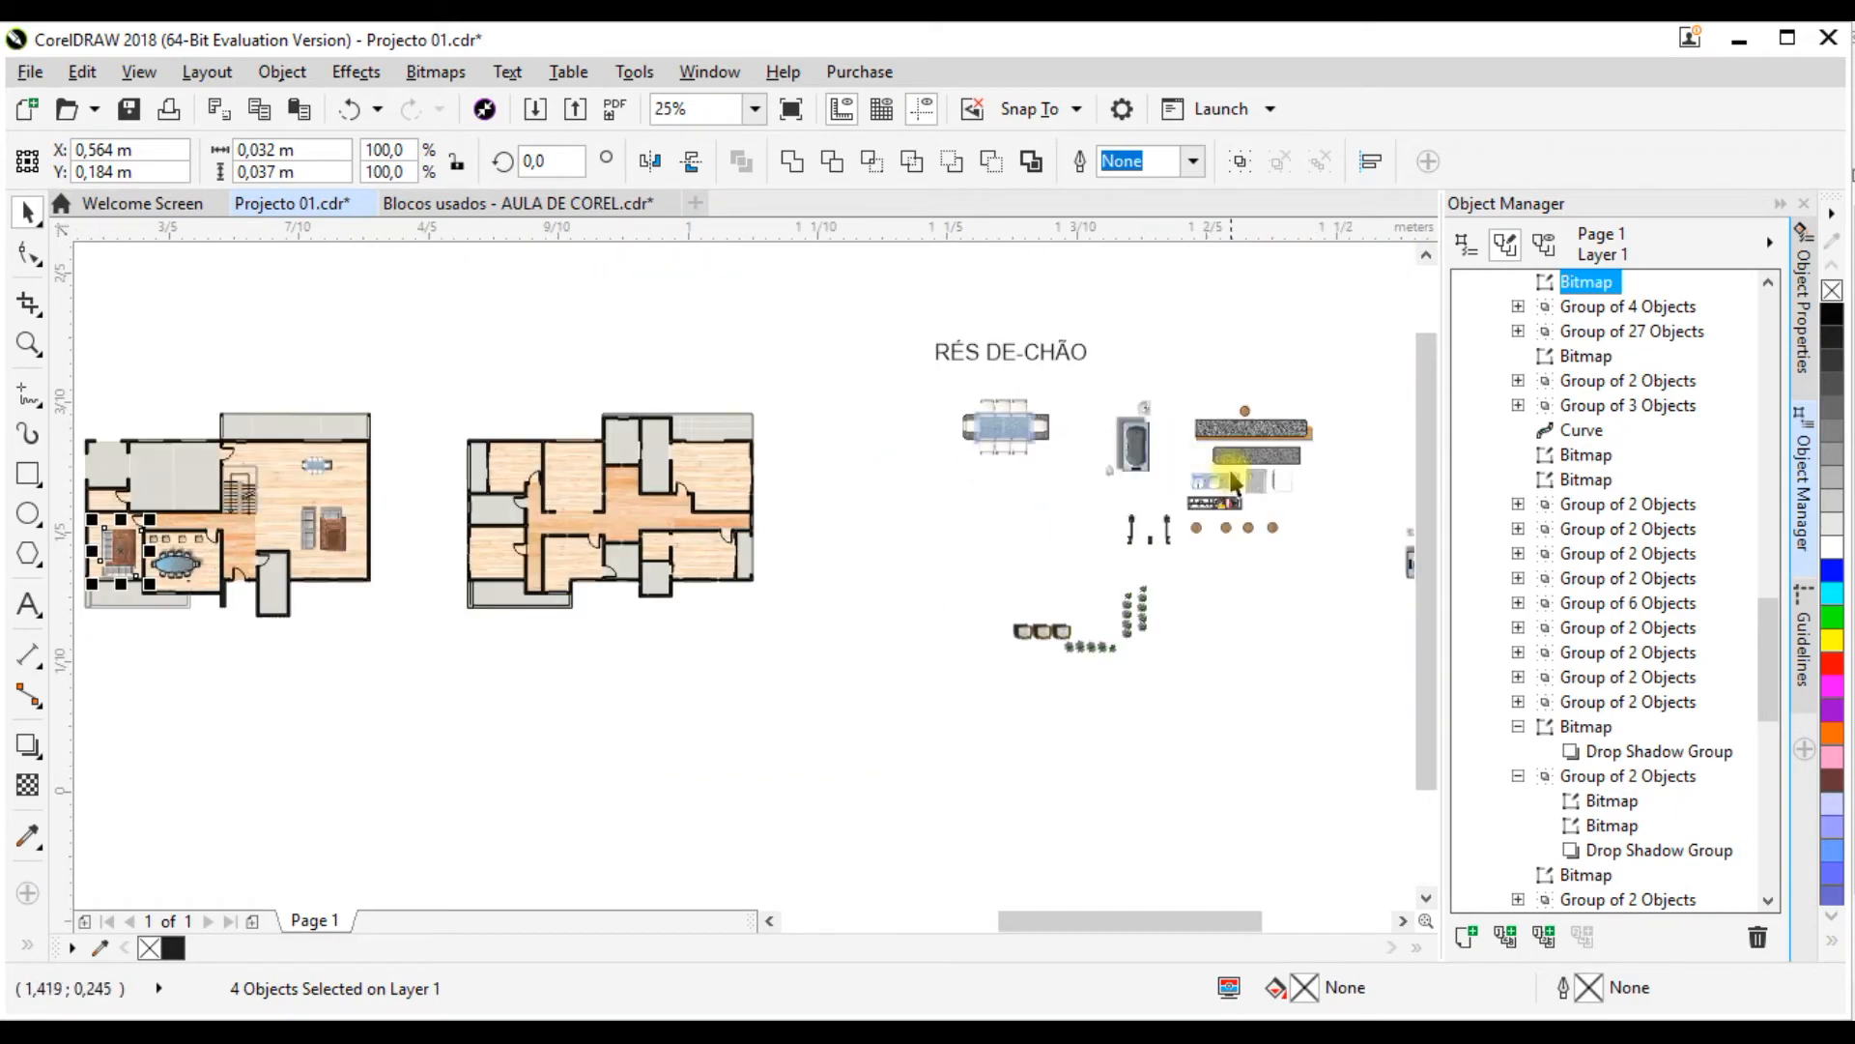
scroll(1234, 480, up, 1)
scroll(1015, 580, up, 1)
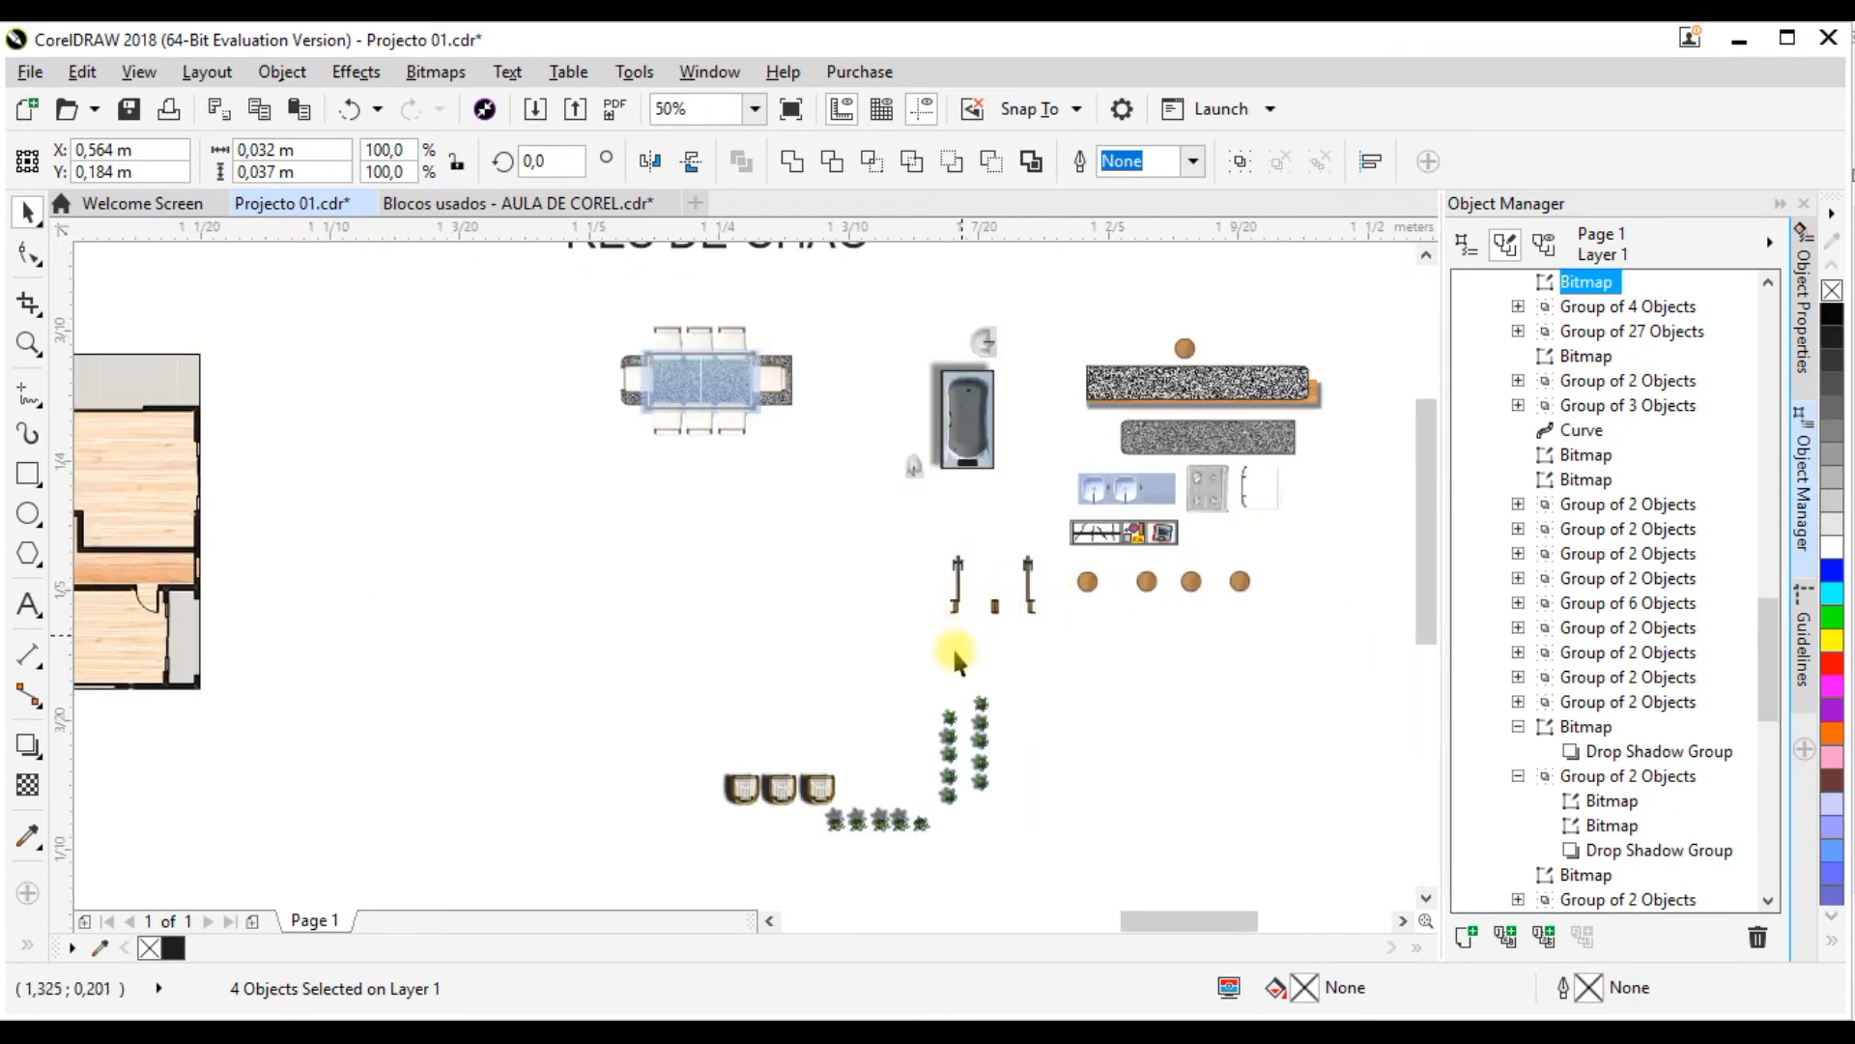
scroll(942, 607, up, 1)
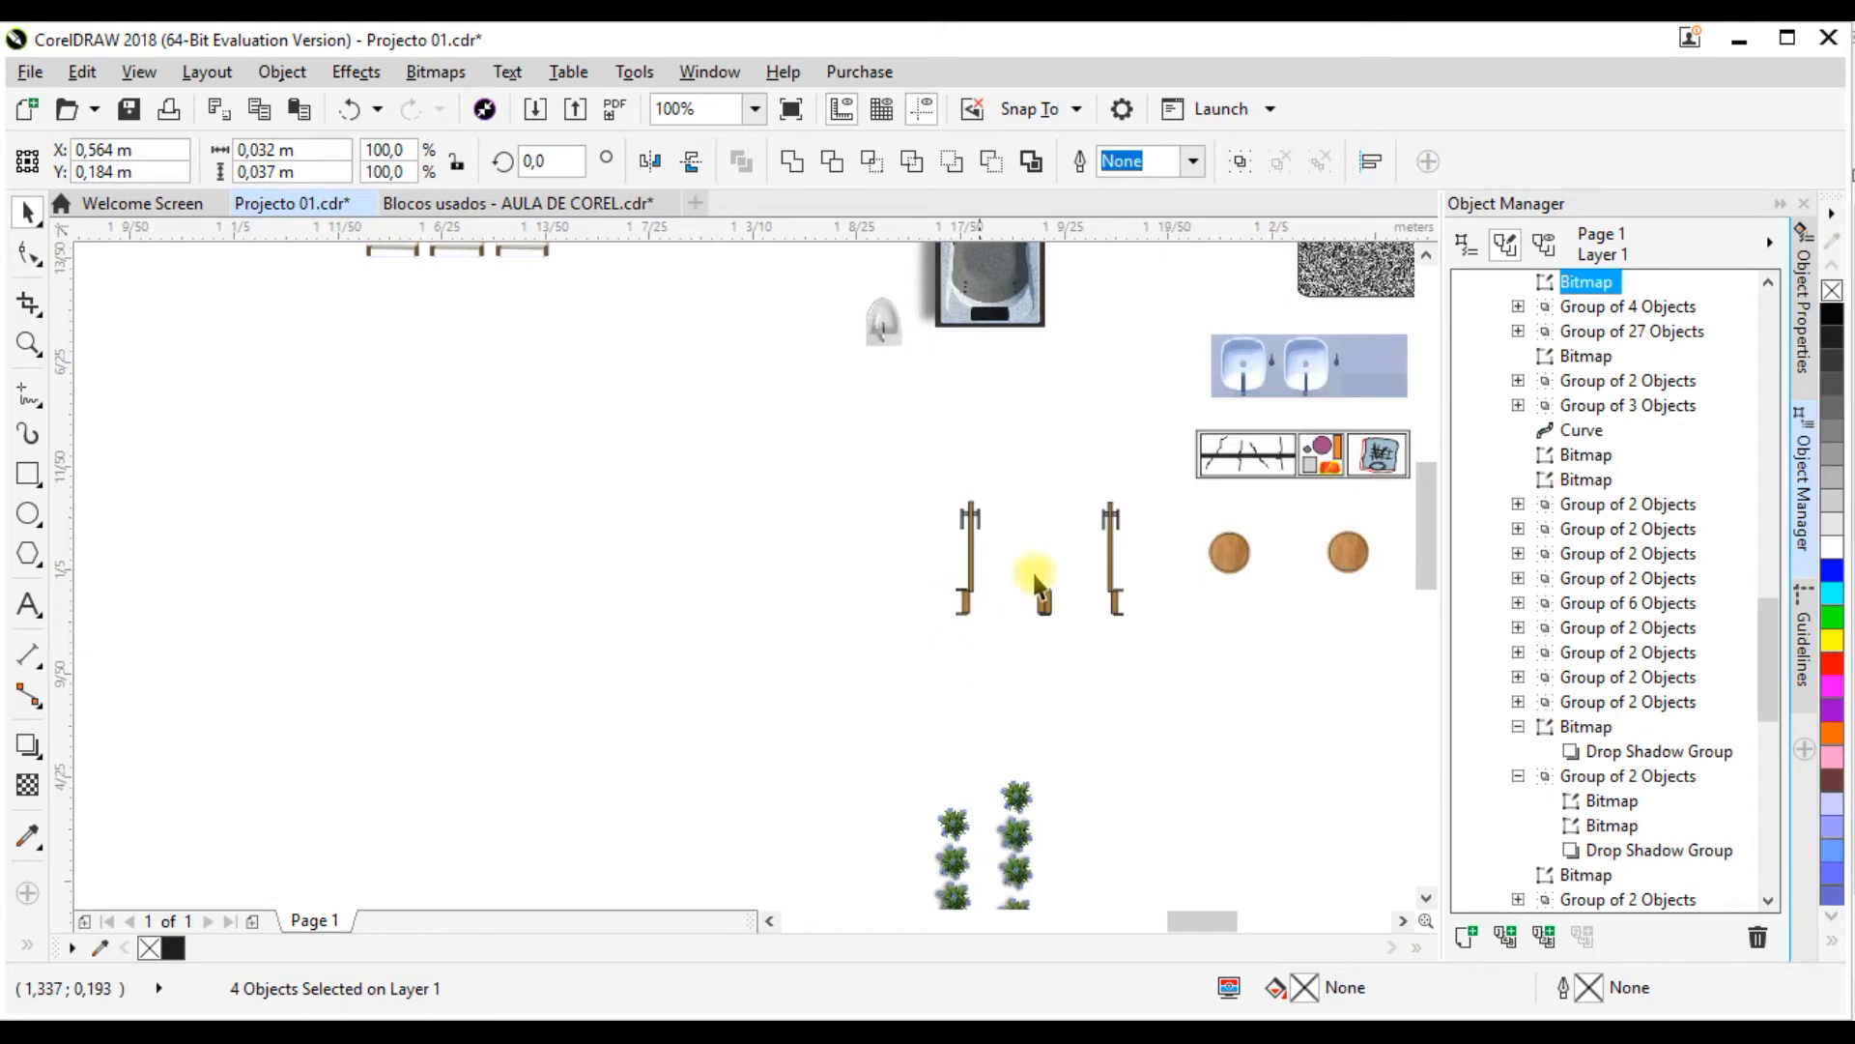
click(985, 559)
scroll(1203, 674, down, 1)
scroll(980, 619, up, 1)
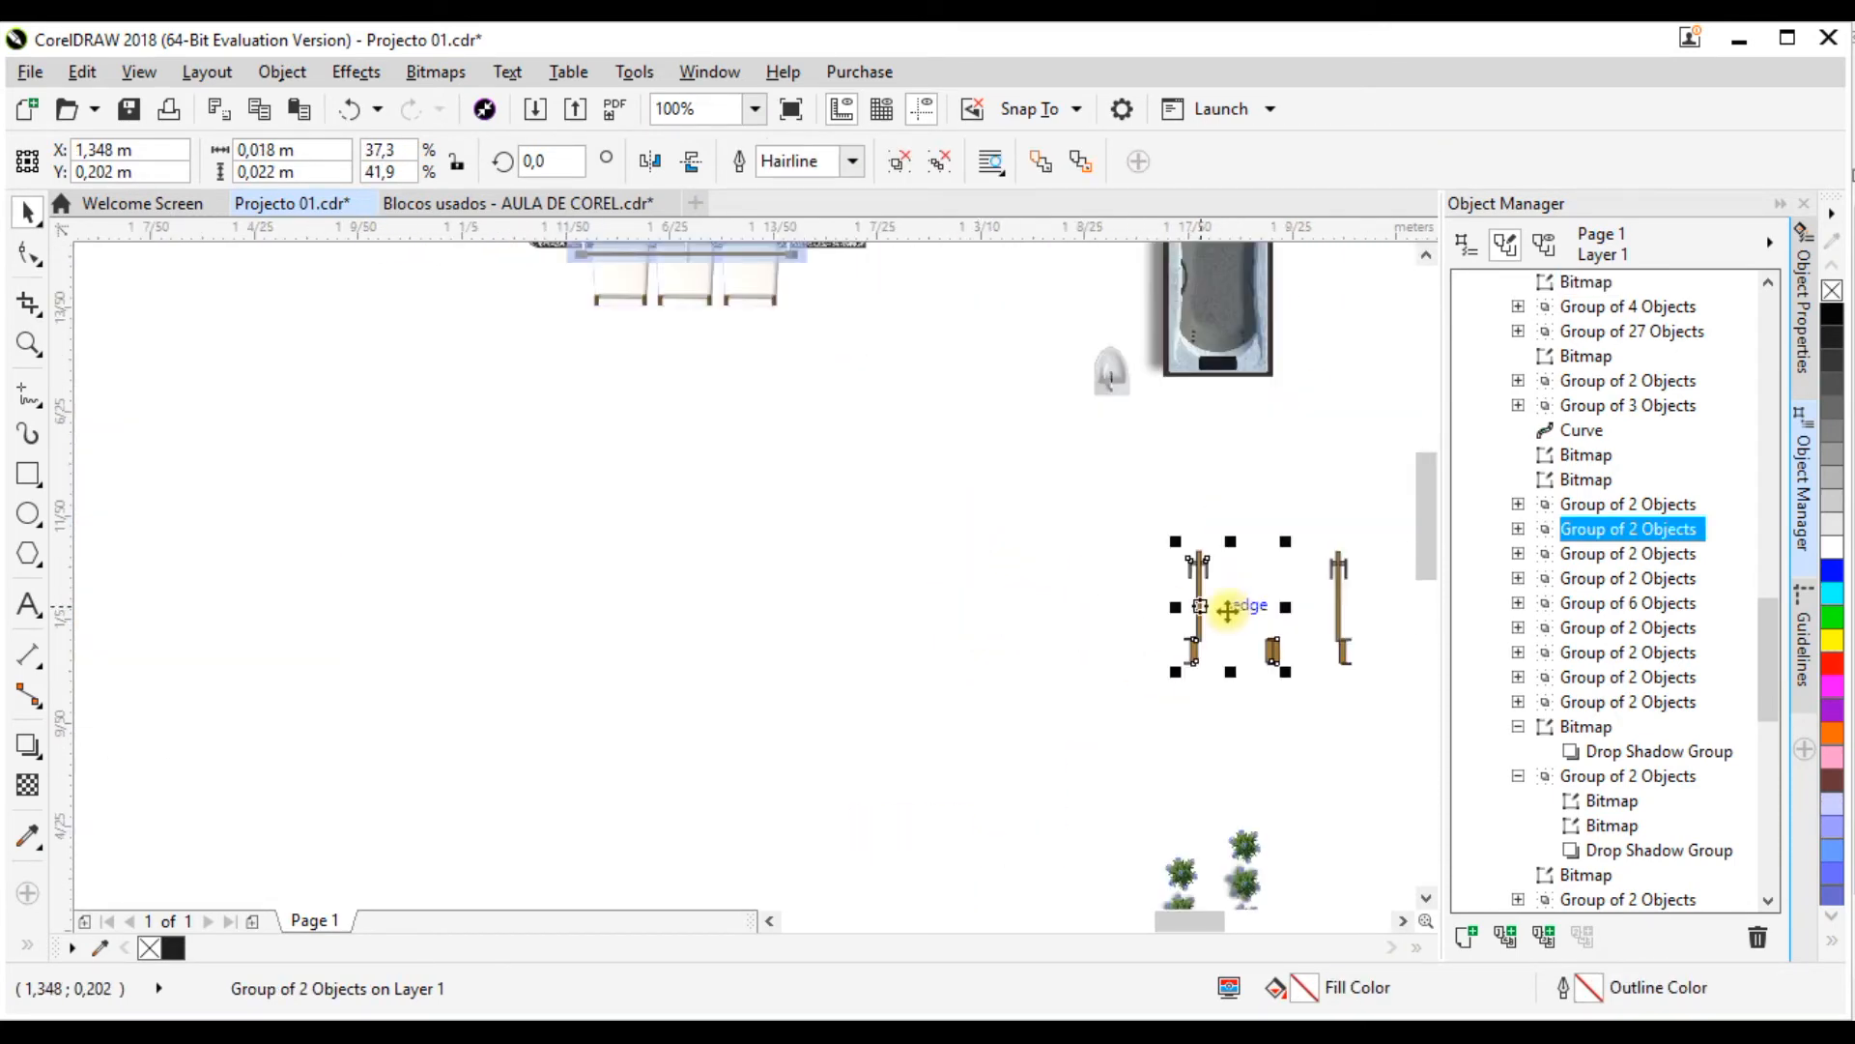
key(ctrl+d)
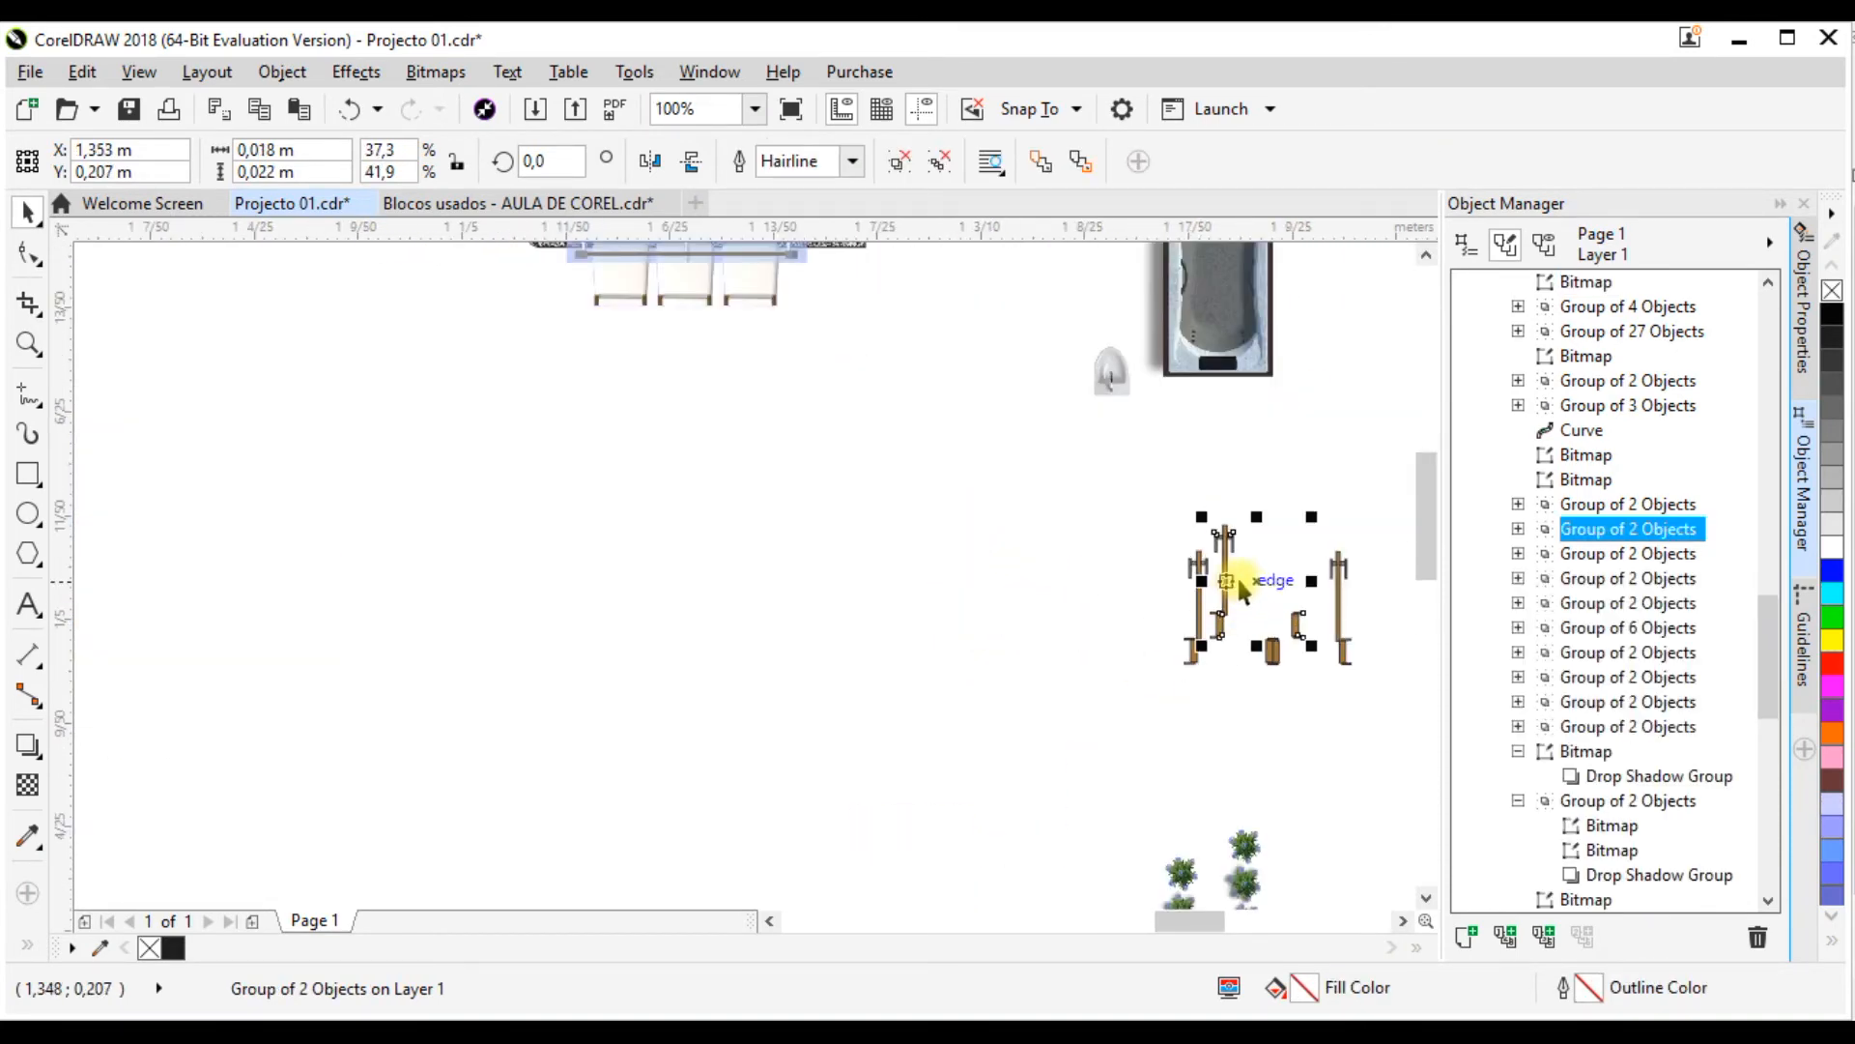
drag(1237, 581, 923, 570)
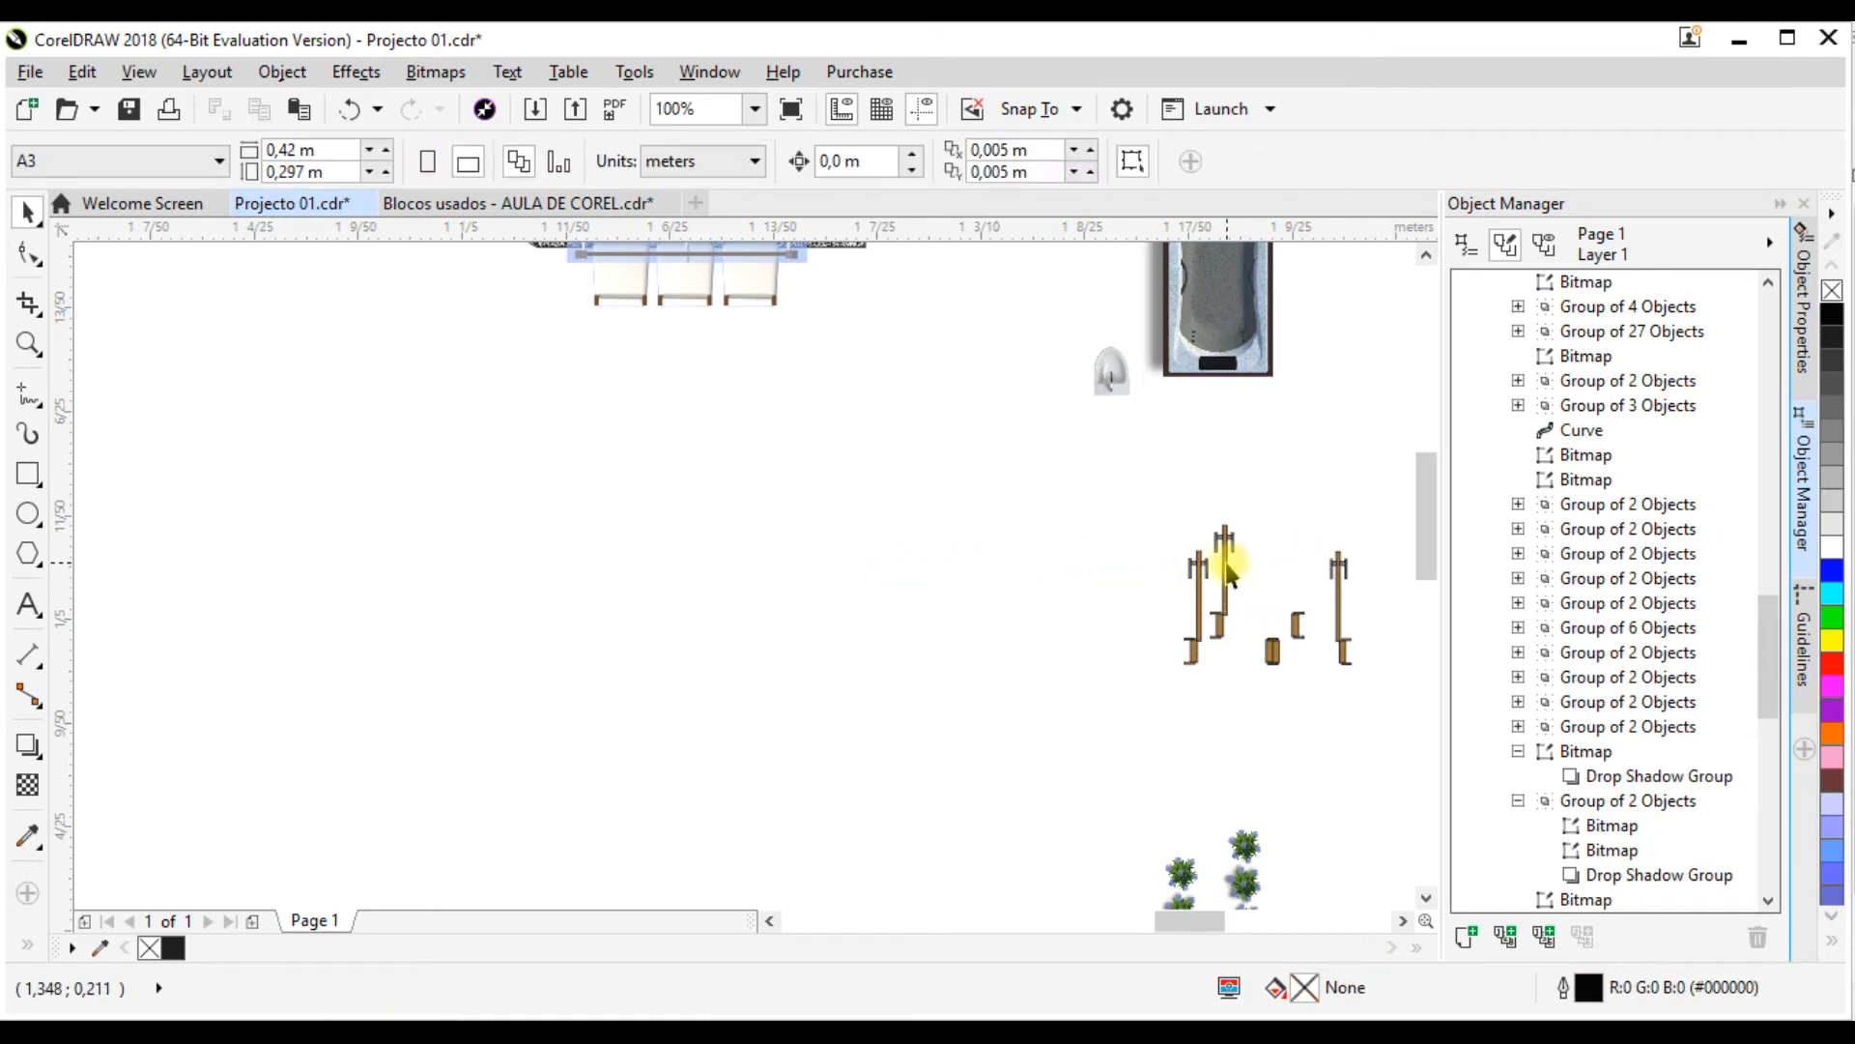
key(ctrl+z)
key(ctrl+d)
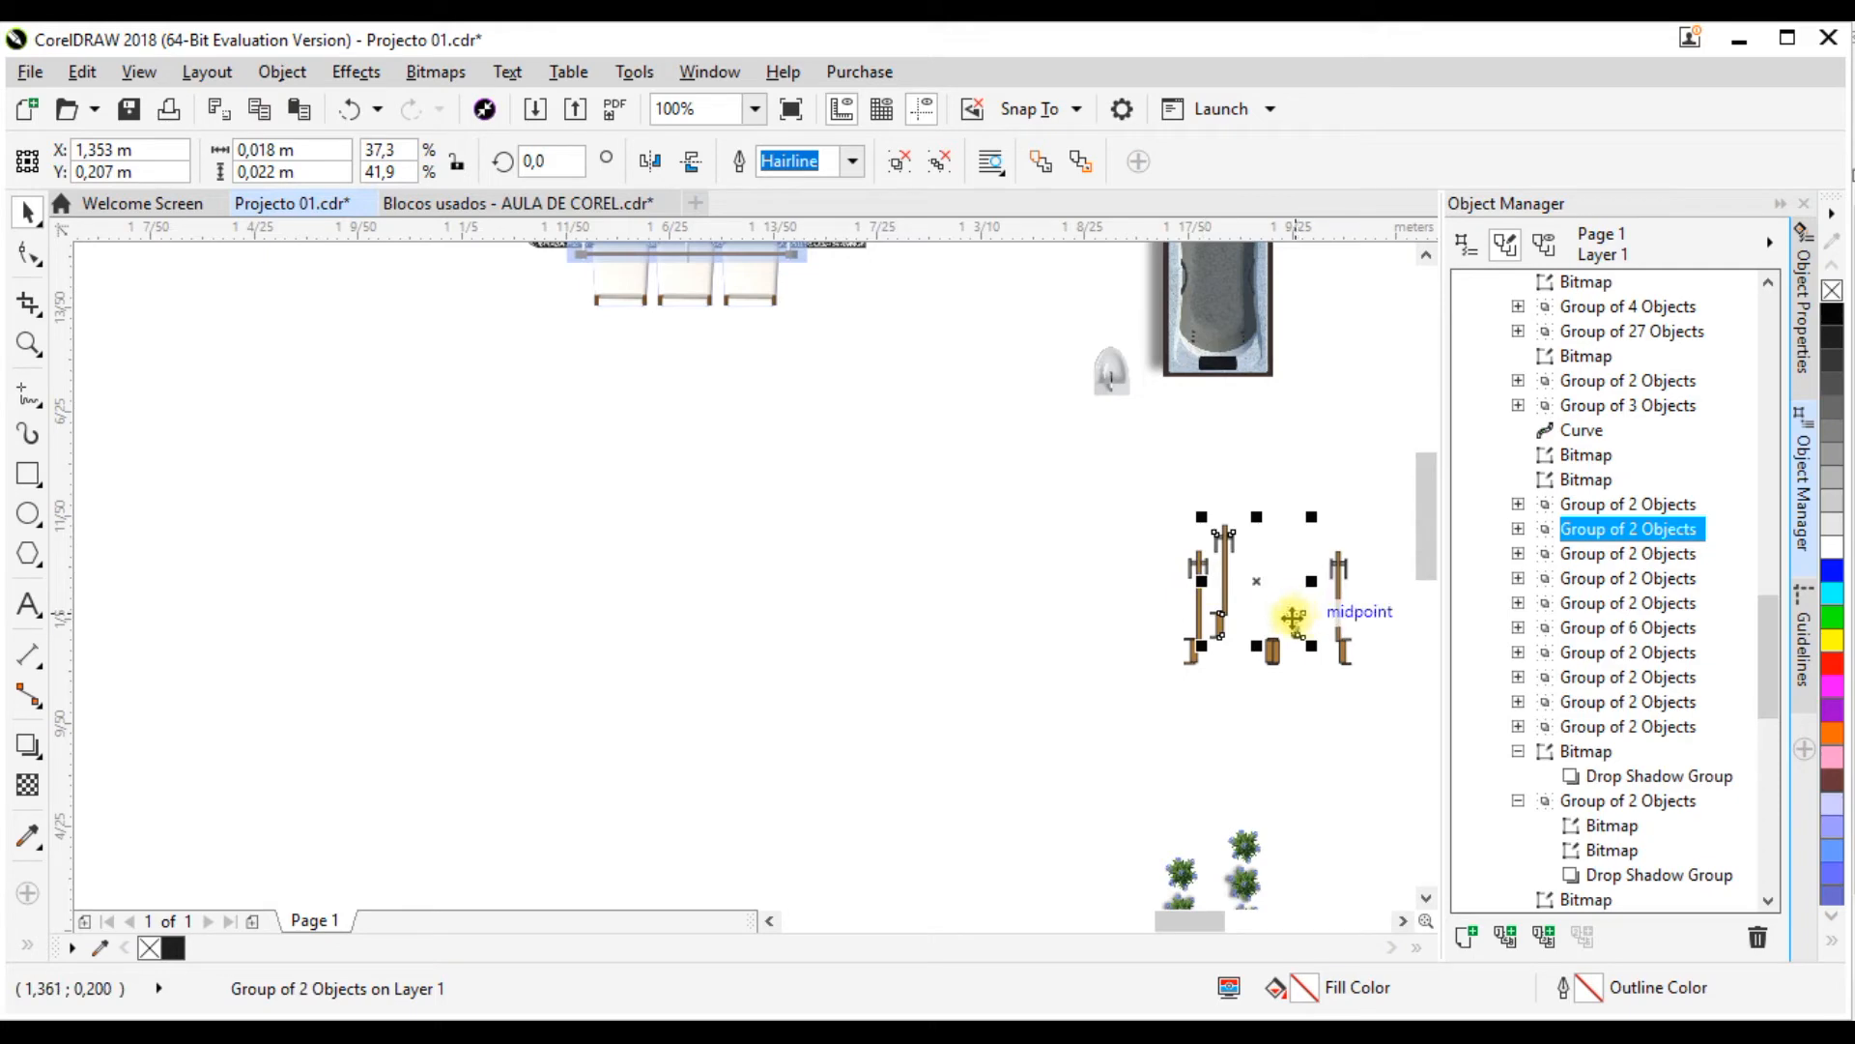
drag(1260, 581, 237, 454)
Step: Move the door copy onto the ground-floor plan beside the stairs, at about X 0.673 m, Y 0.248 m
scroll(947, 590, down, 3)
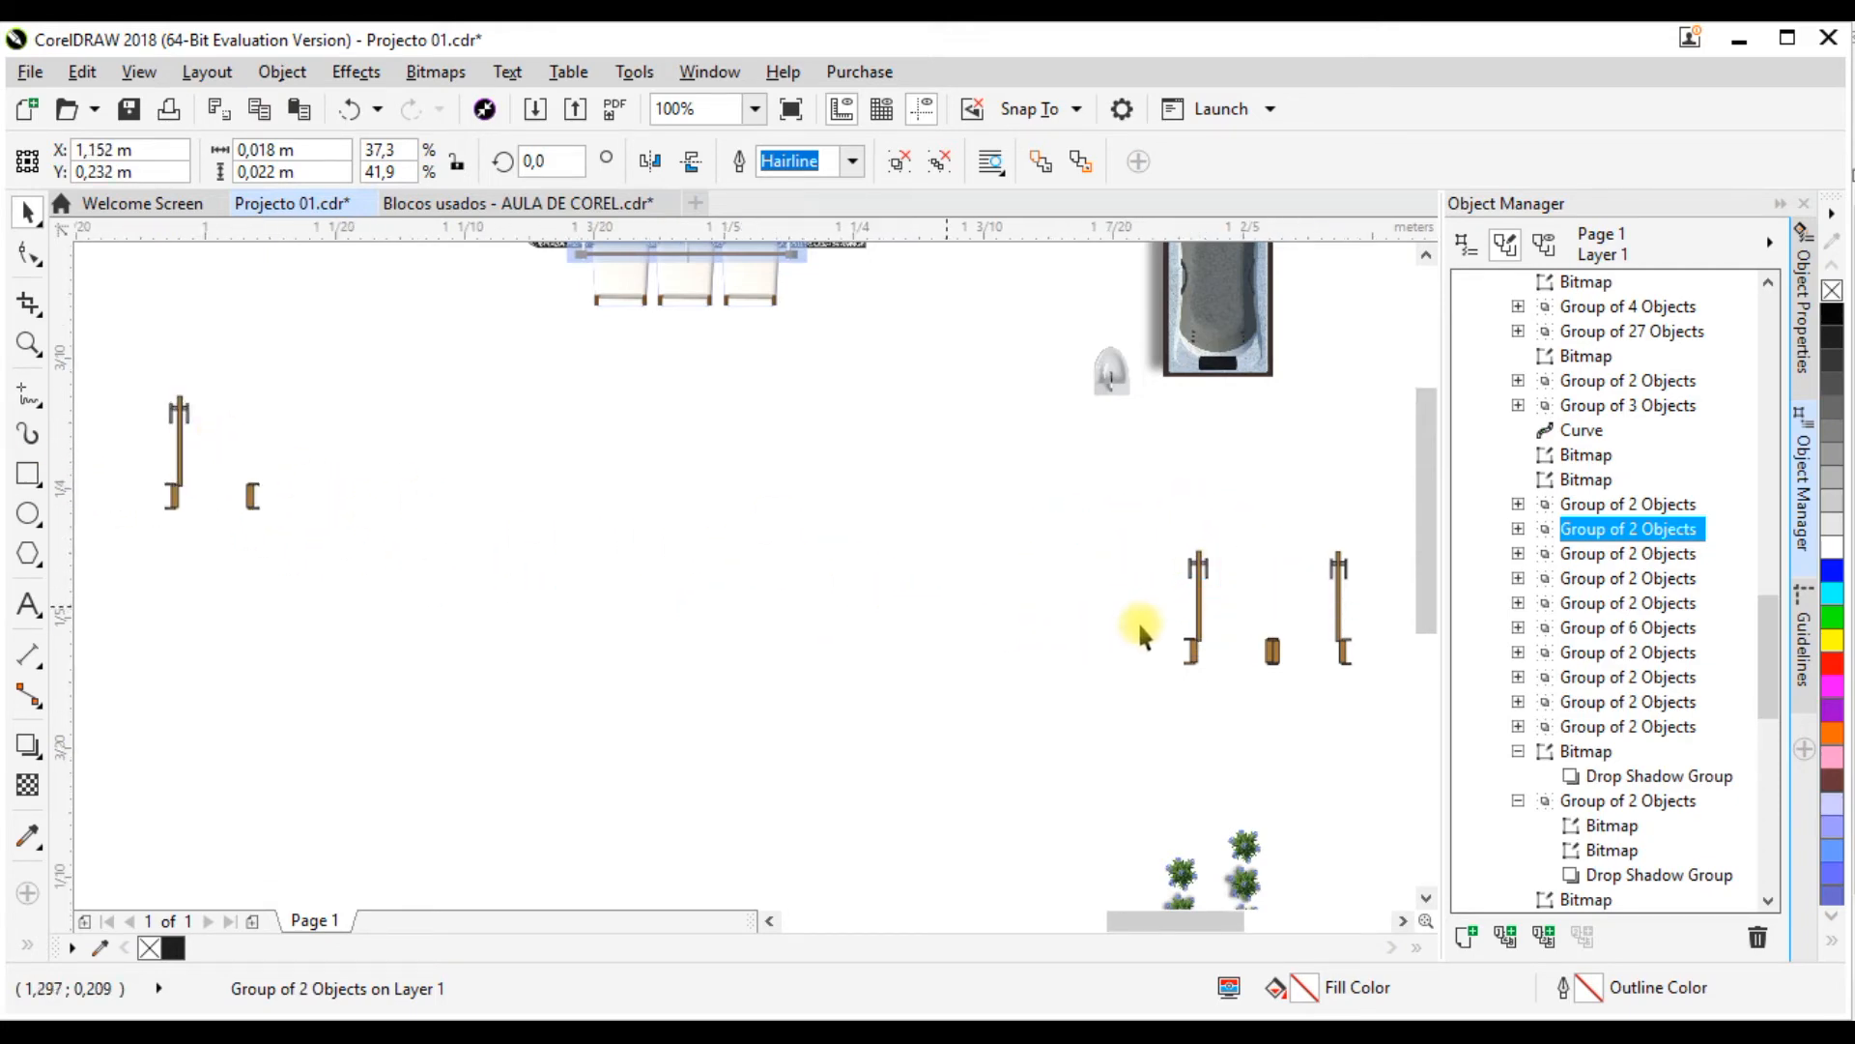
scroll(357, 621, up, 1)
scroll(995, 575, down, 1)
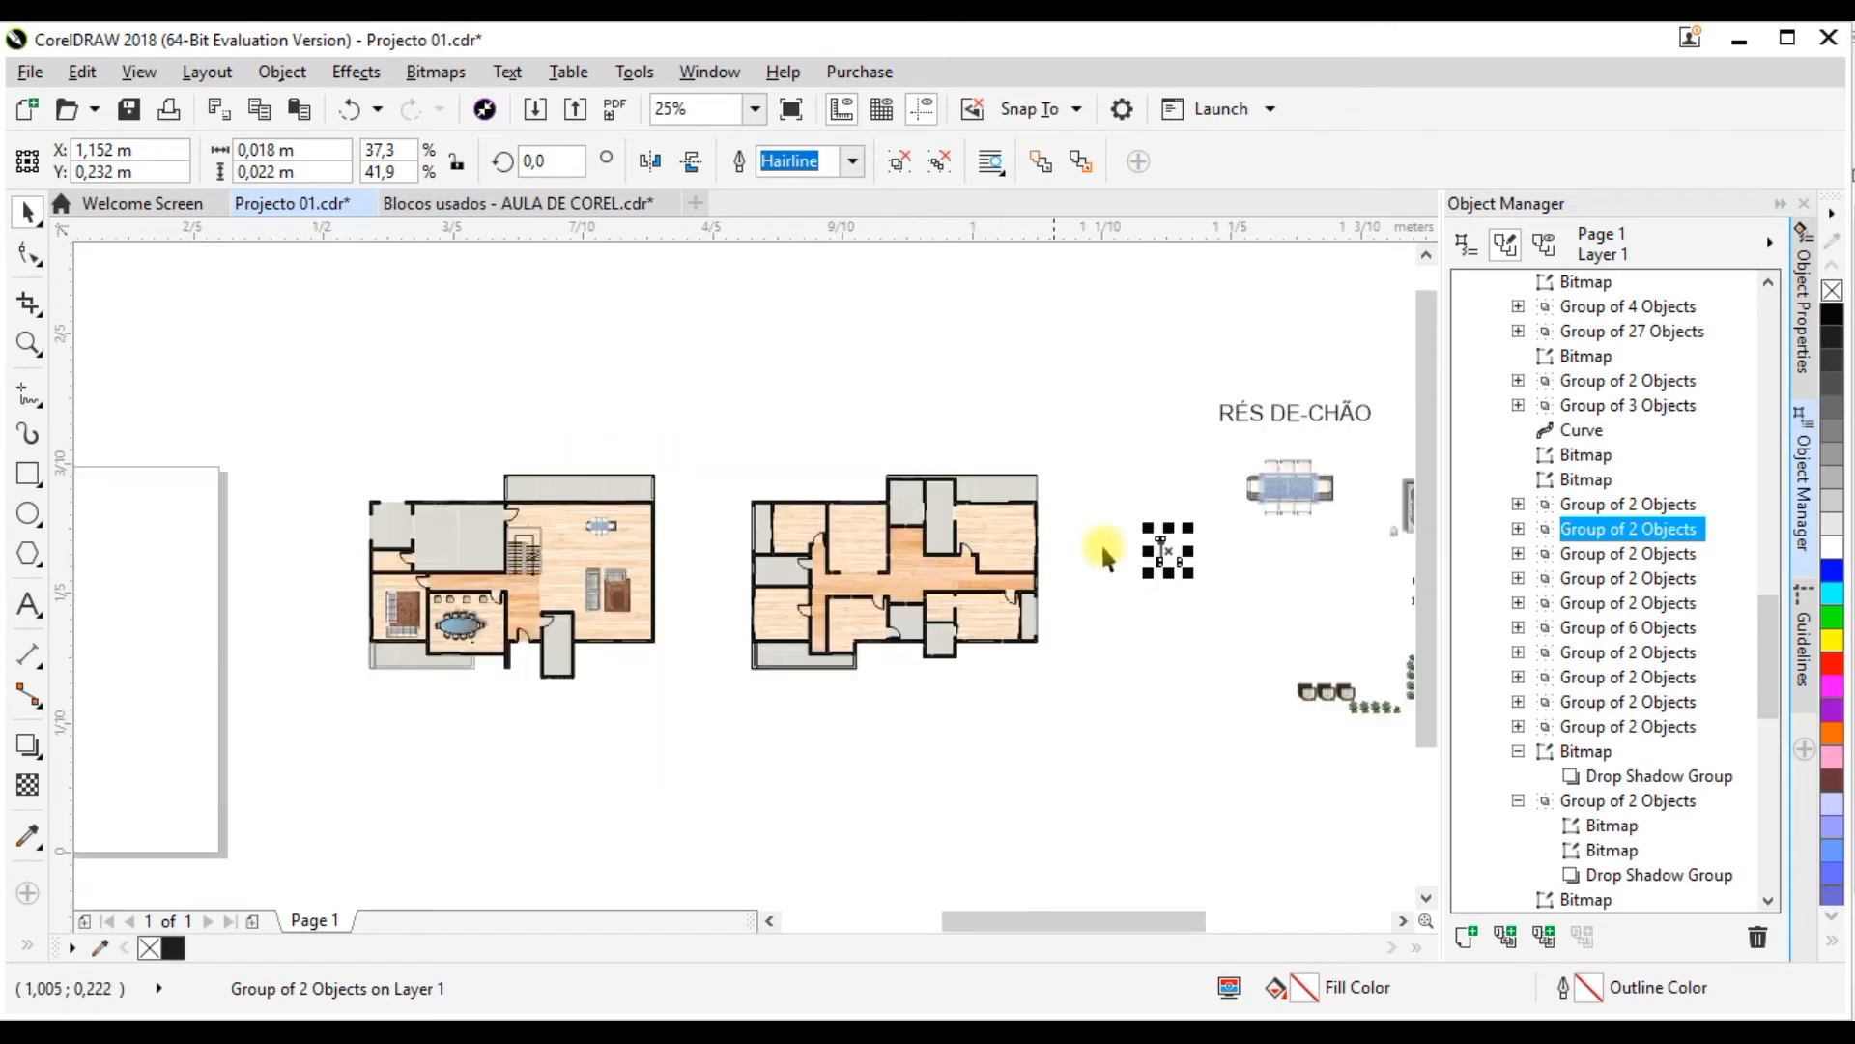
drag(1122, 559, 837, 564)
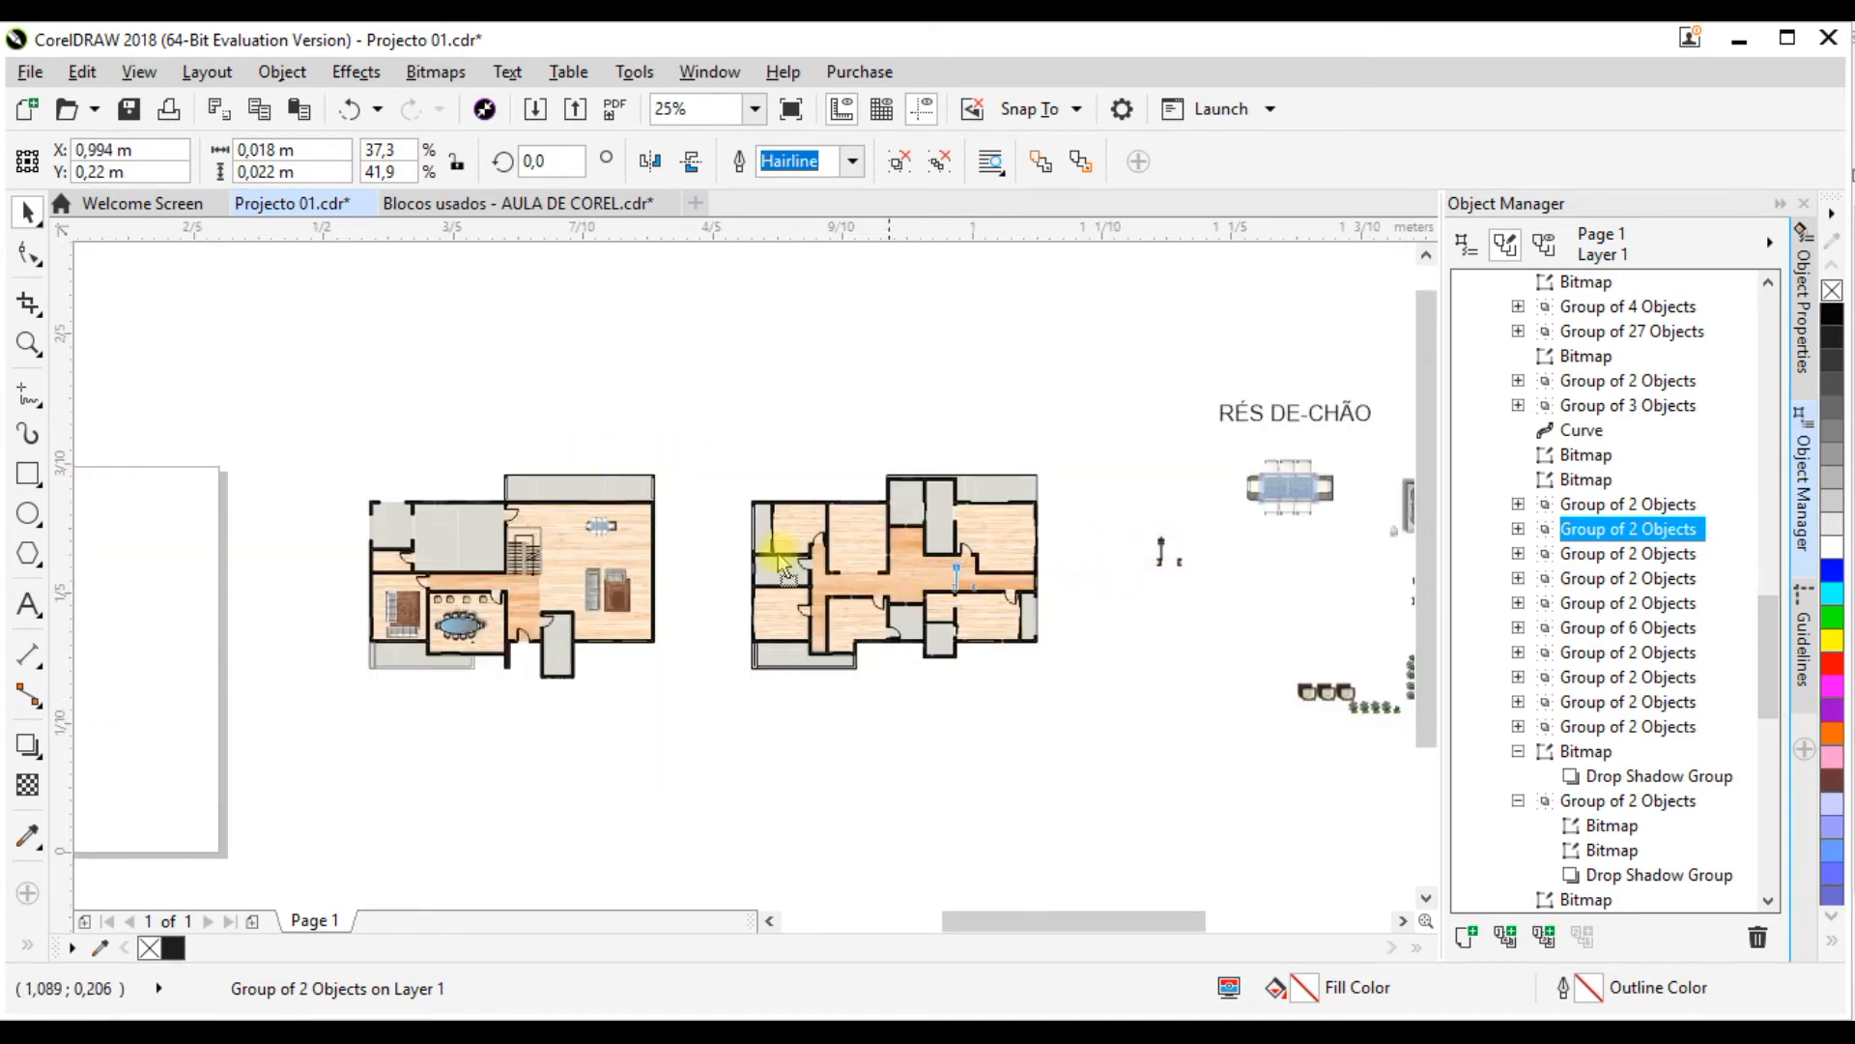
drag(540, 515, 525, 510)
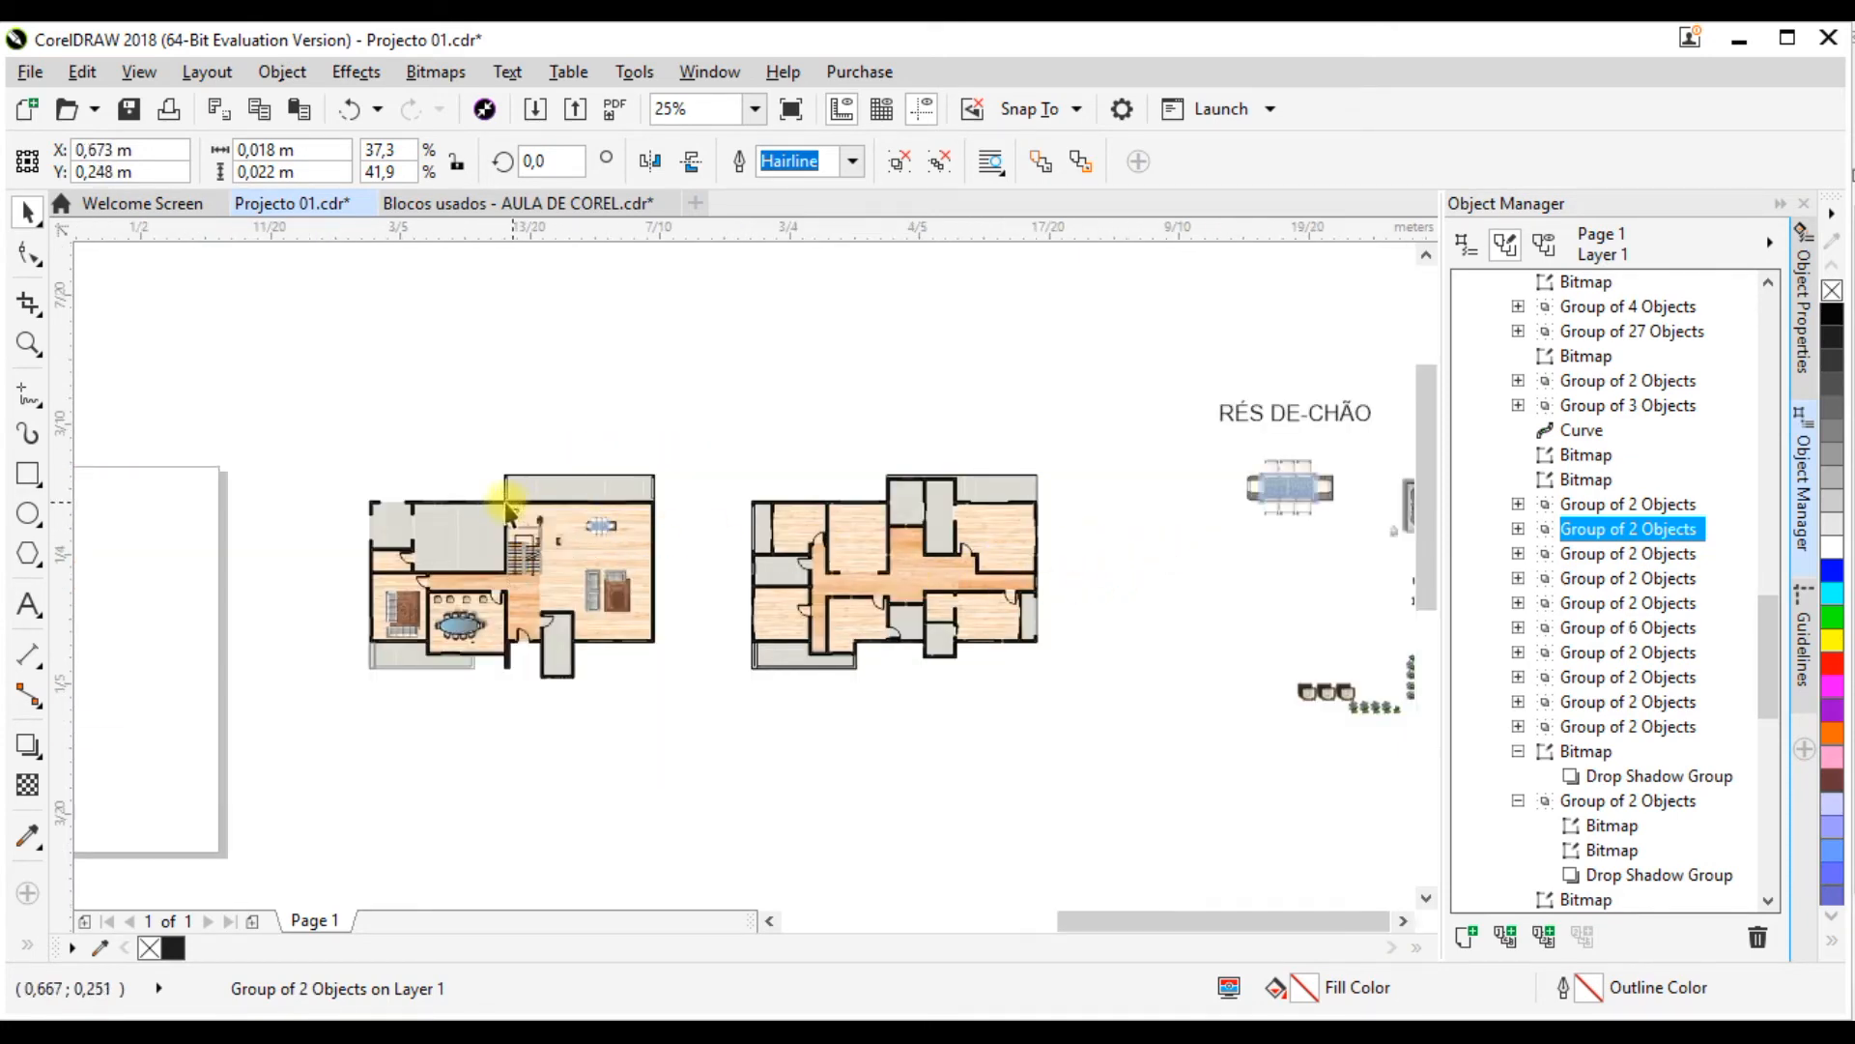
scroll(526, 510, up, 3)
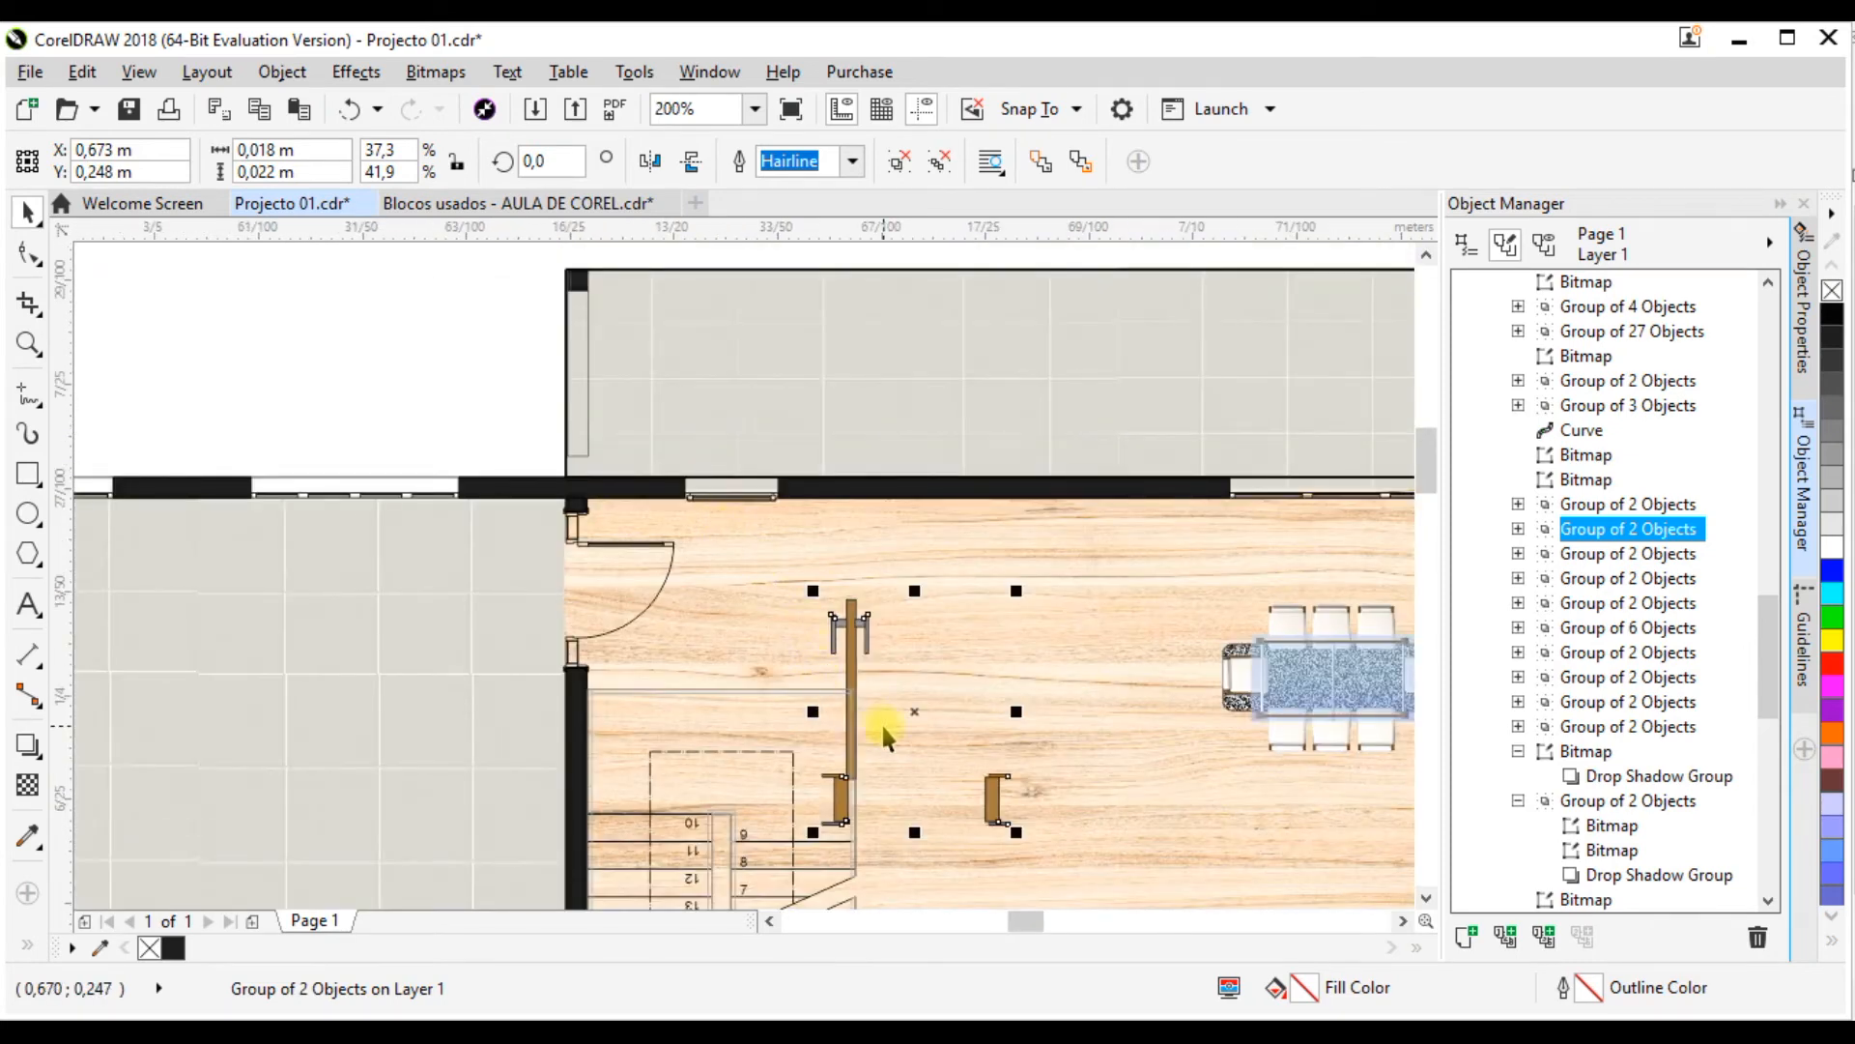
click(636, 605)
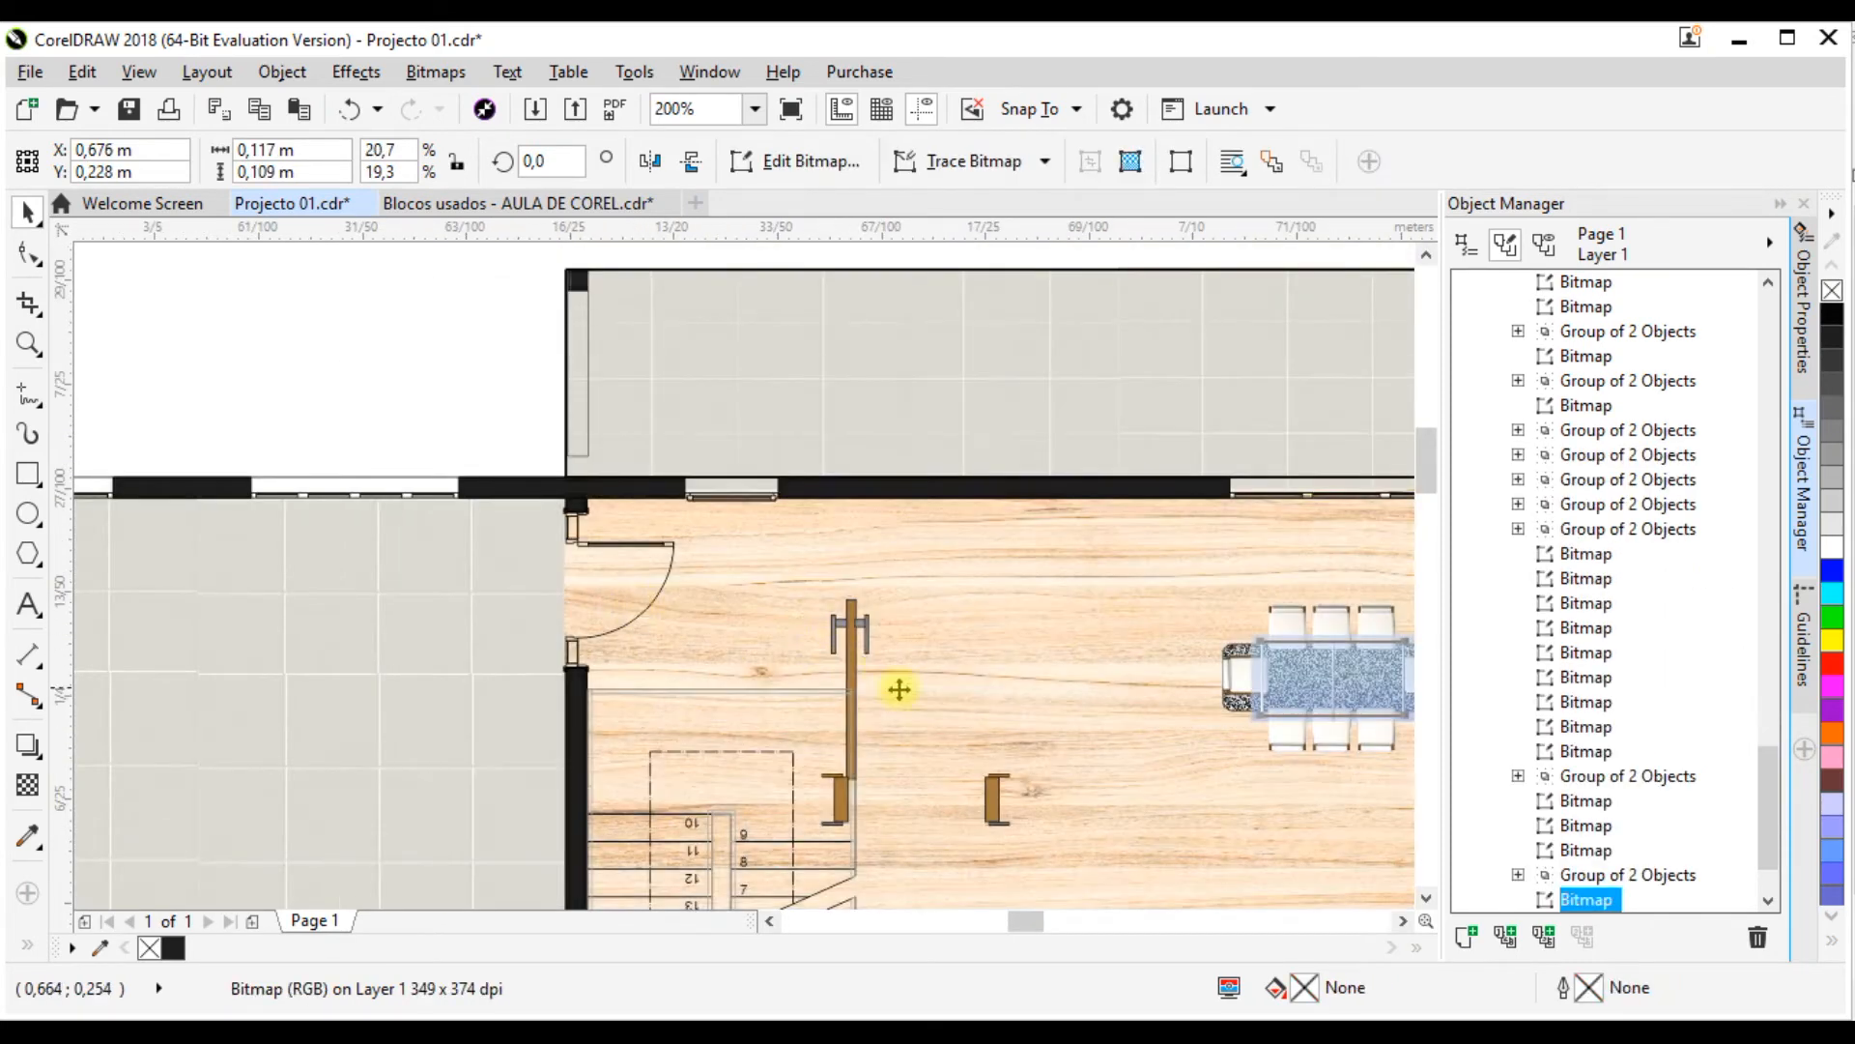
drag(859, 638, 969, 696)
click(860, 633)
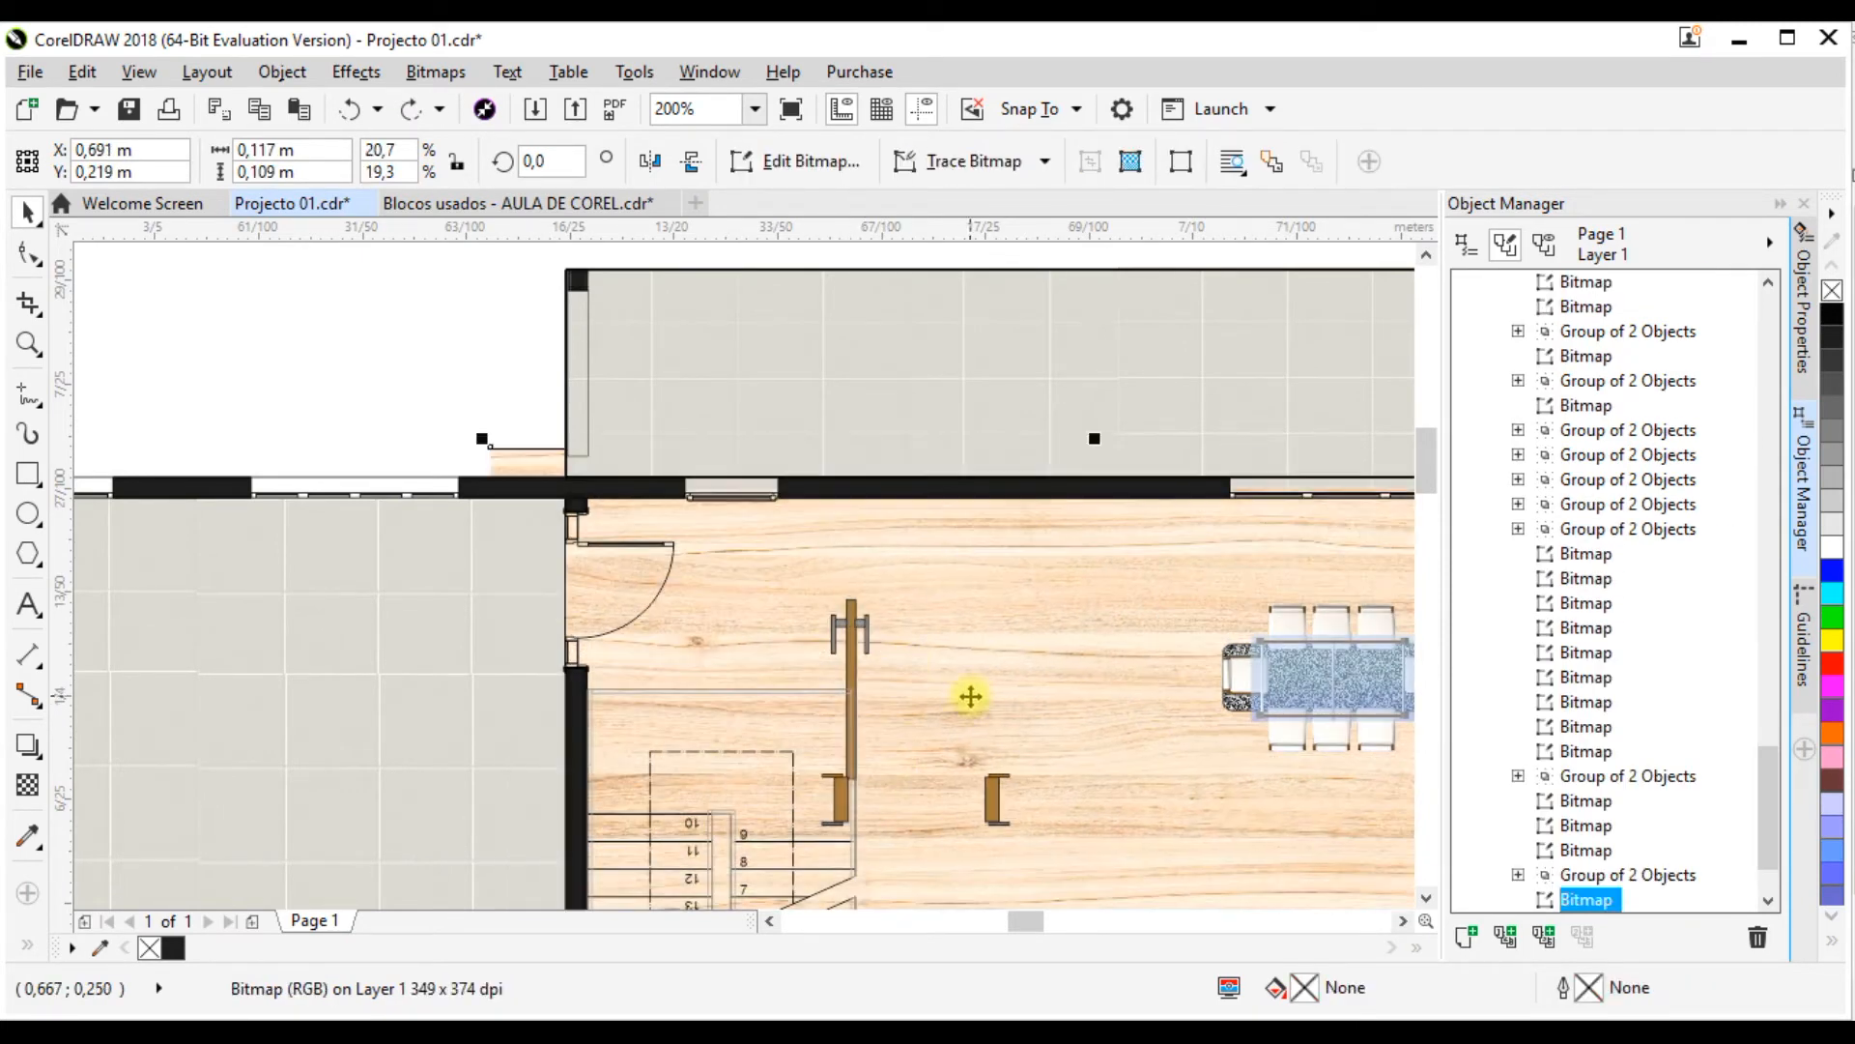
Step: Move the door copy to the empty area above the large tiled room, at about X 0.624 m, Y 0.289 m
click(849, 641)
scroll(988, 712, down, 2)
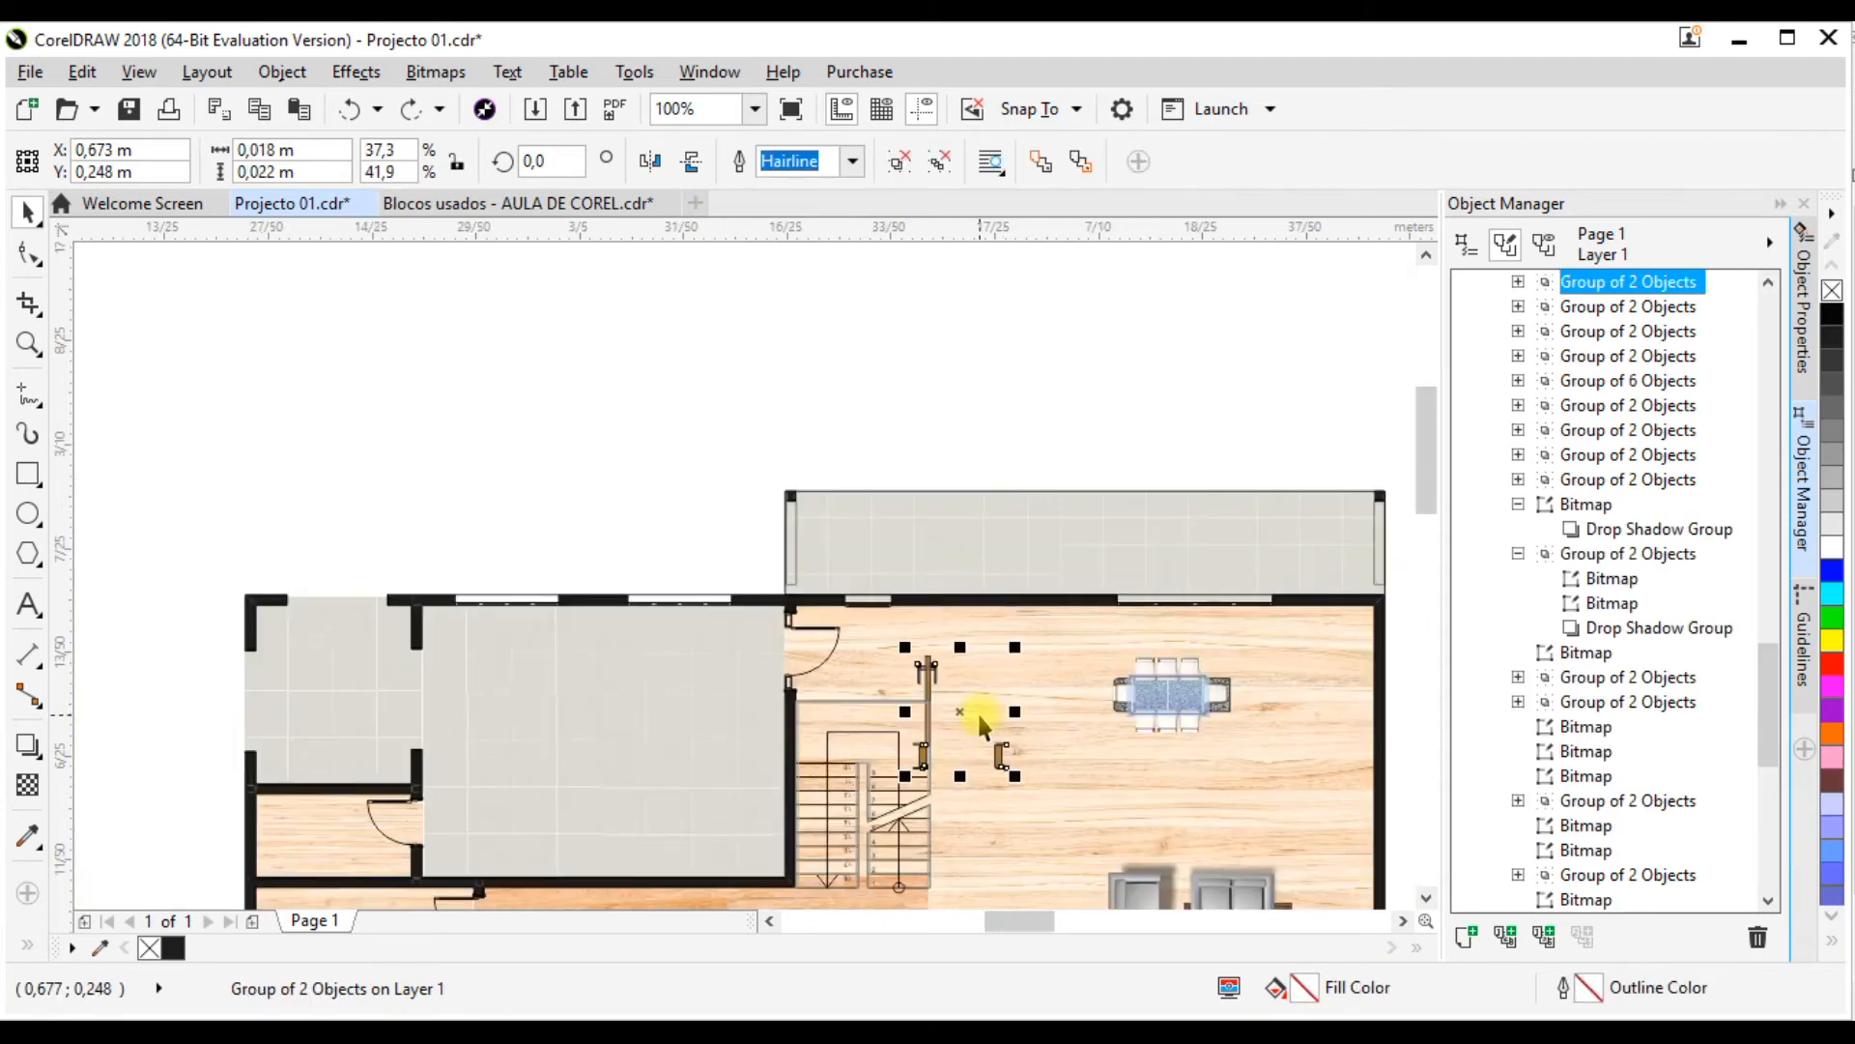
drag(958, 708, 705, 493)
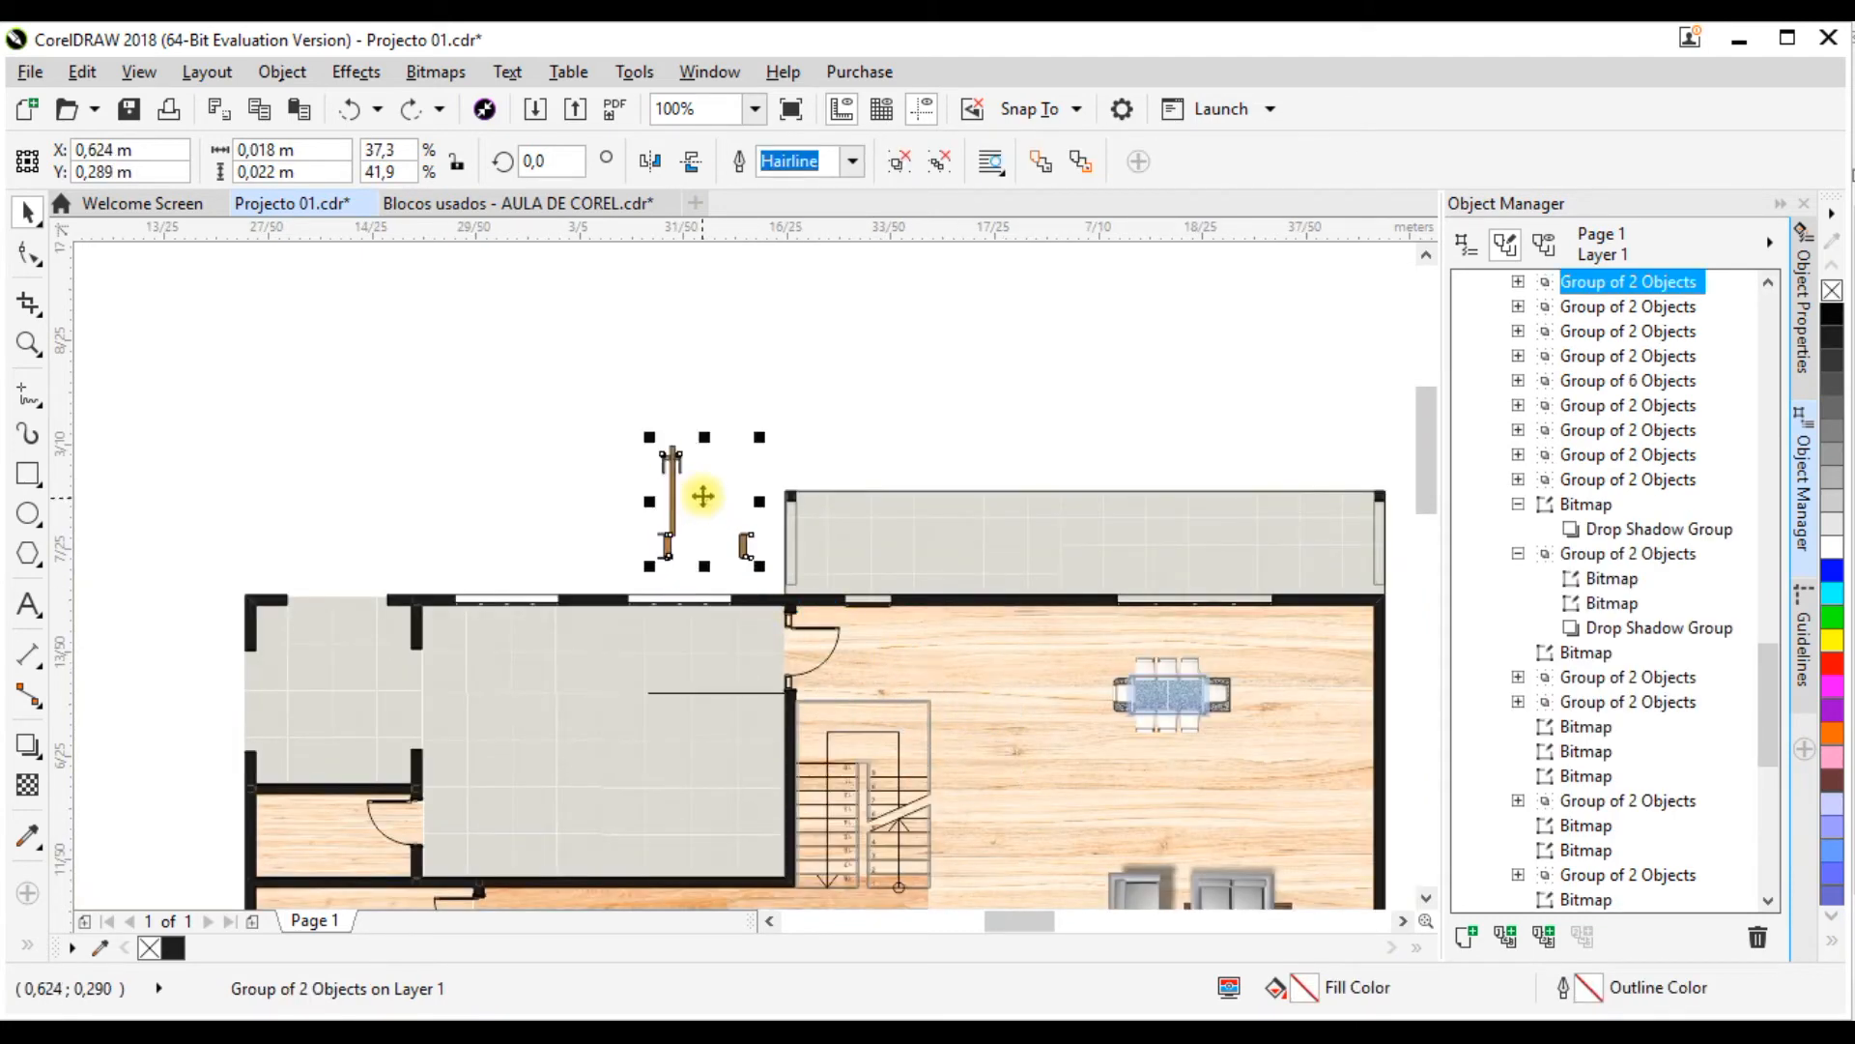
Step: Rotate the door copy by 90 degrees
scroll(696, 496, up, 2)
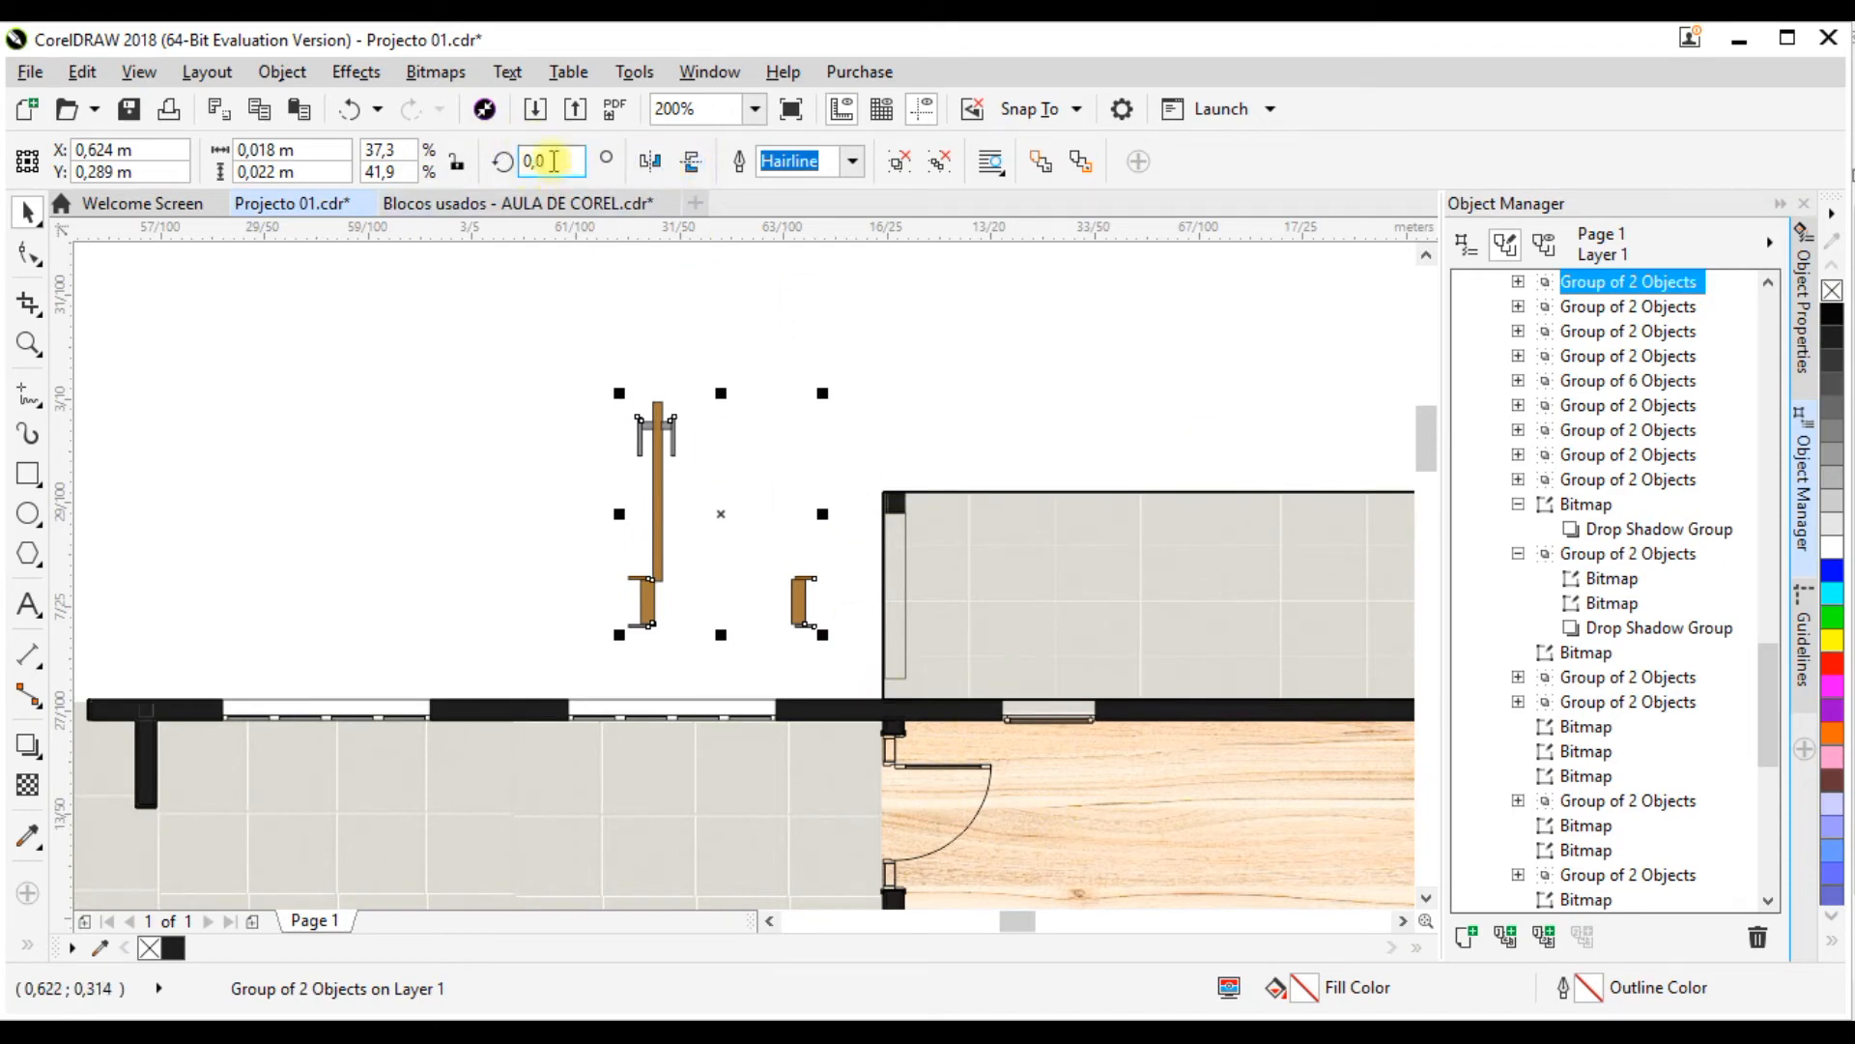
text(9)
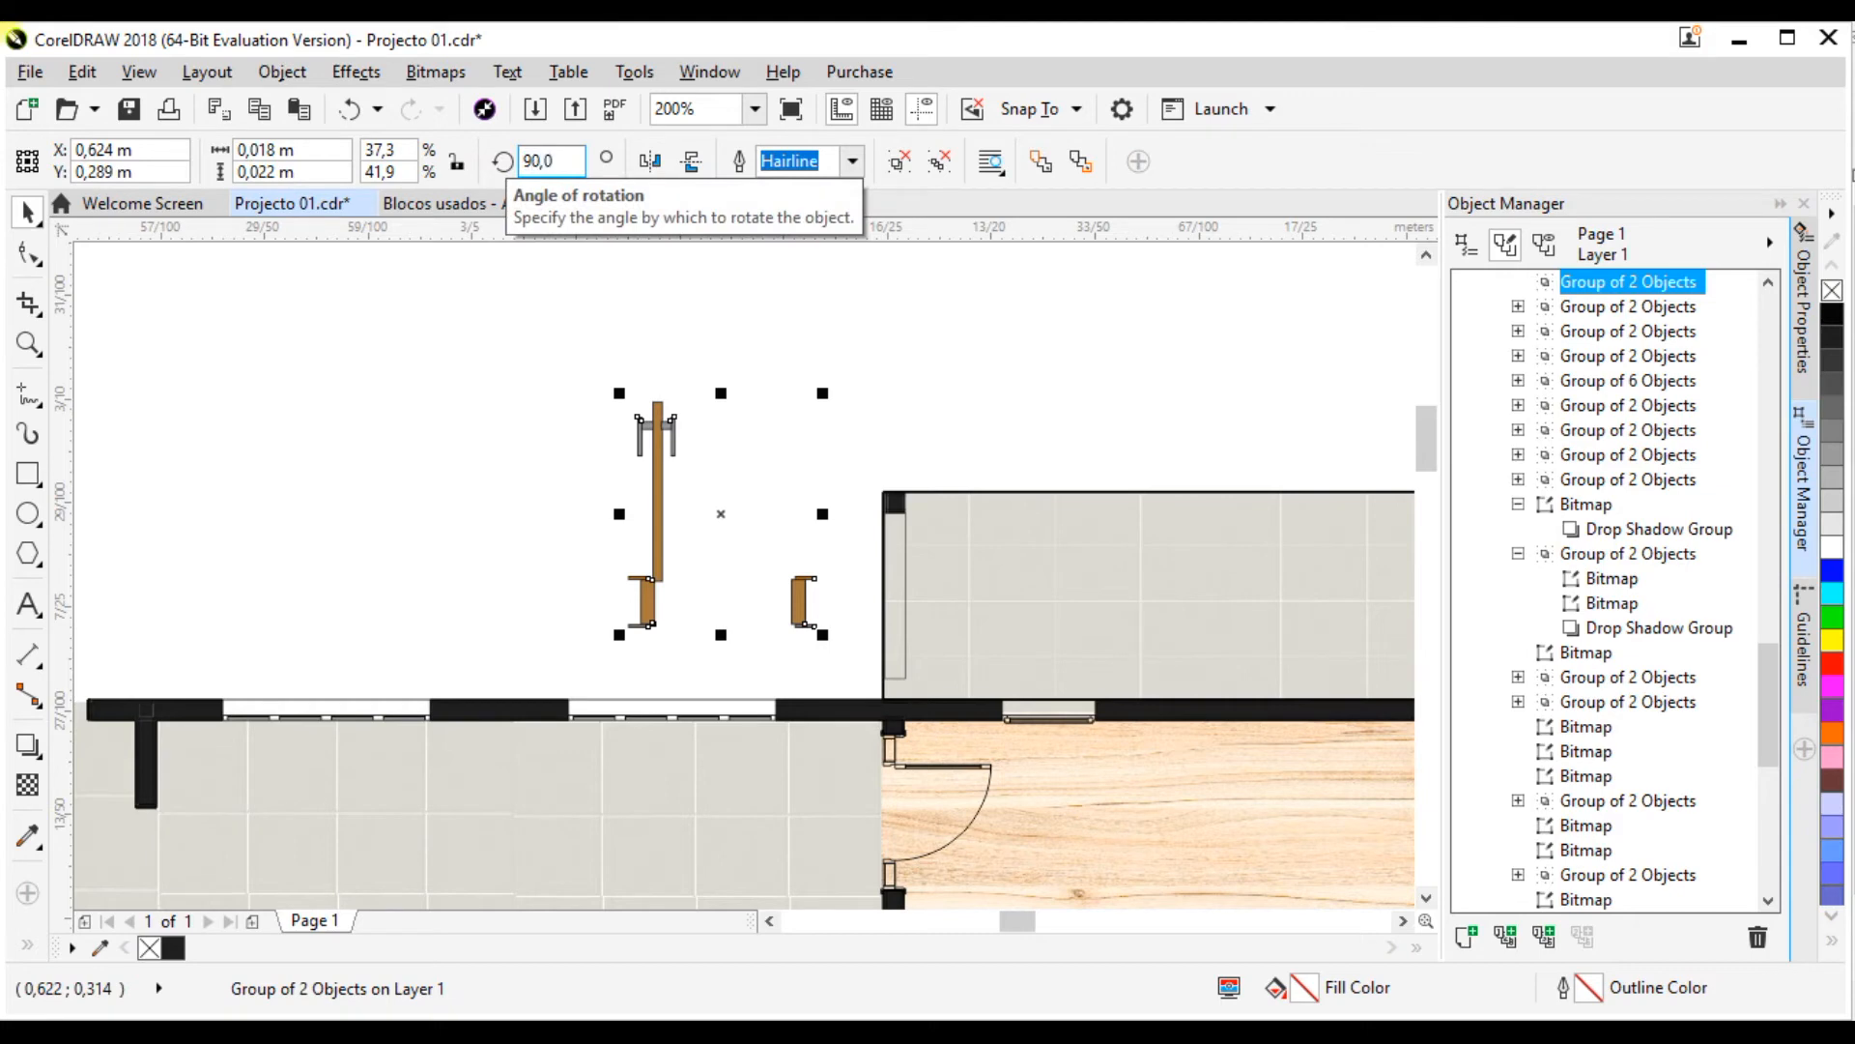
text(0)
key(Return)
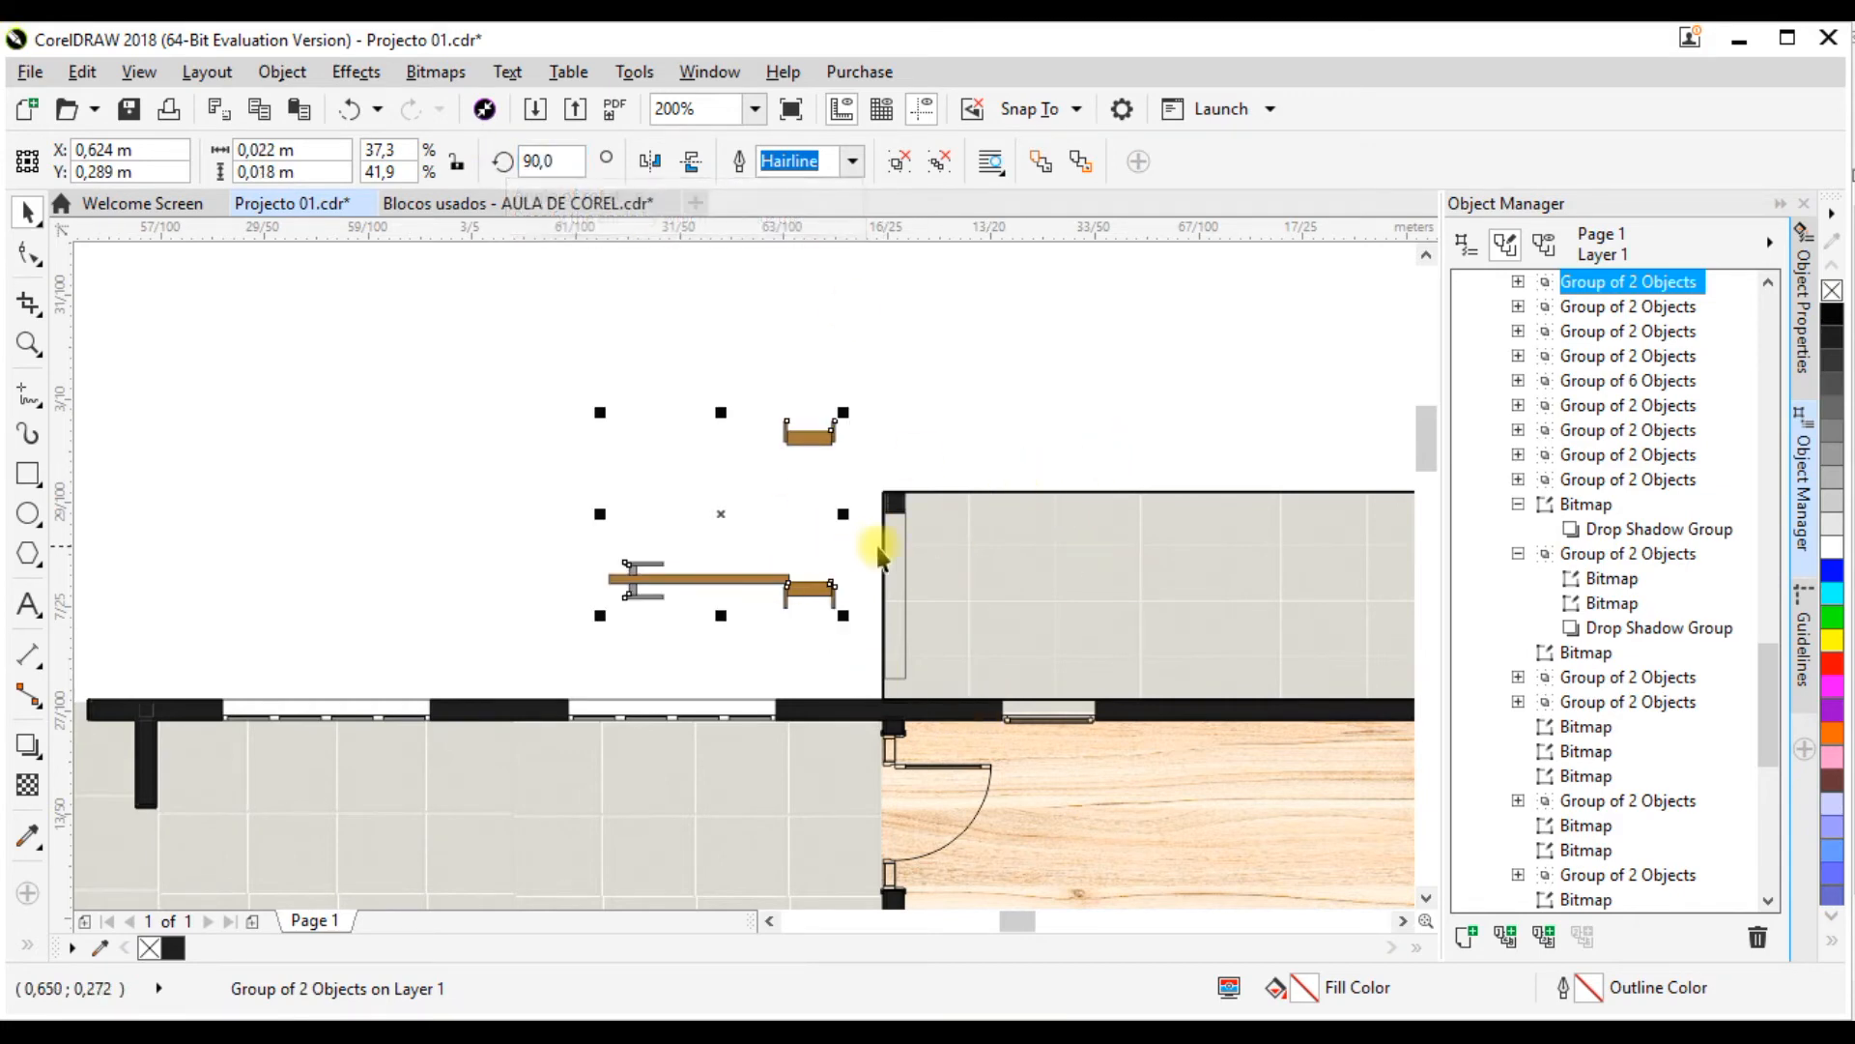
Step: Place the rotated door on the doorway between the tiled room and the stair hall, at about X 0.632 m, Y 0.26 m
drag(818, 431, 899, 734)
scroll(941, 712, down, 1)
scroll(922, 740, up, 2)
scroll(991, 435, down, 2)
scroll(899, 631, up, 1)
scroll(896, 628, up, 1)
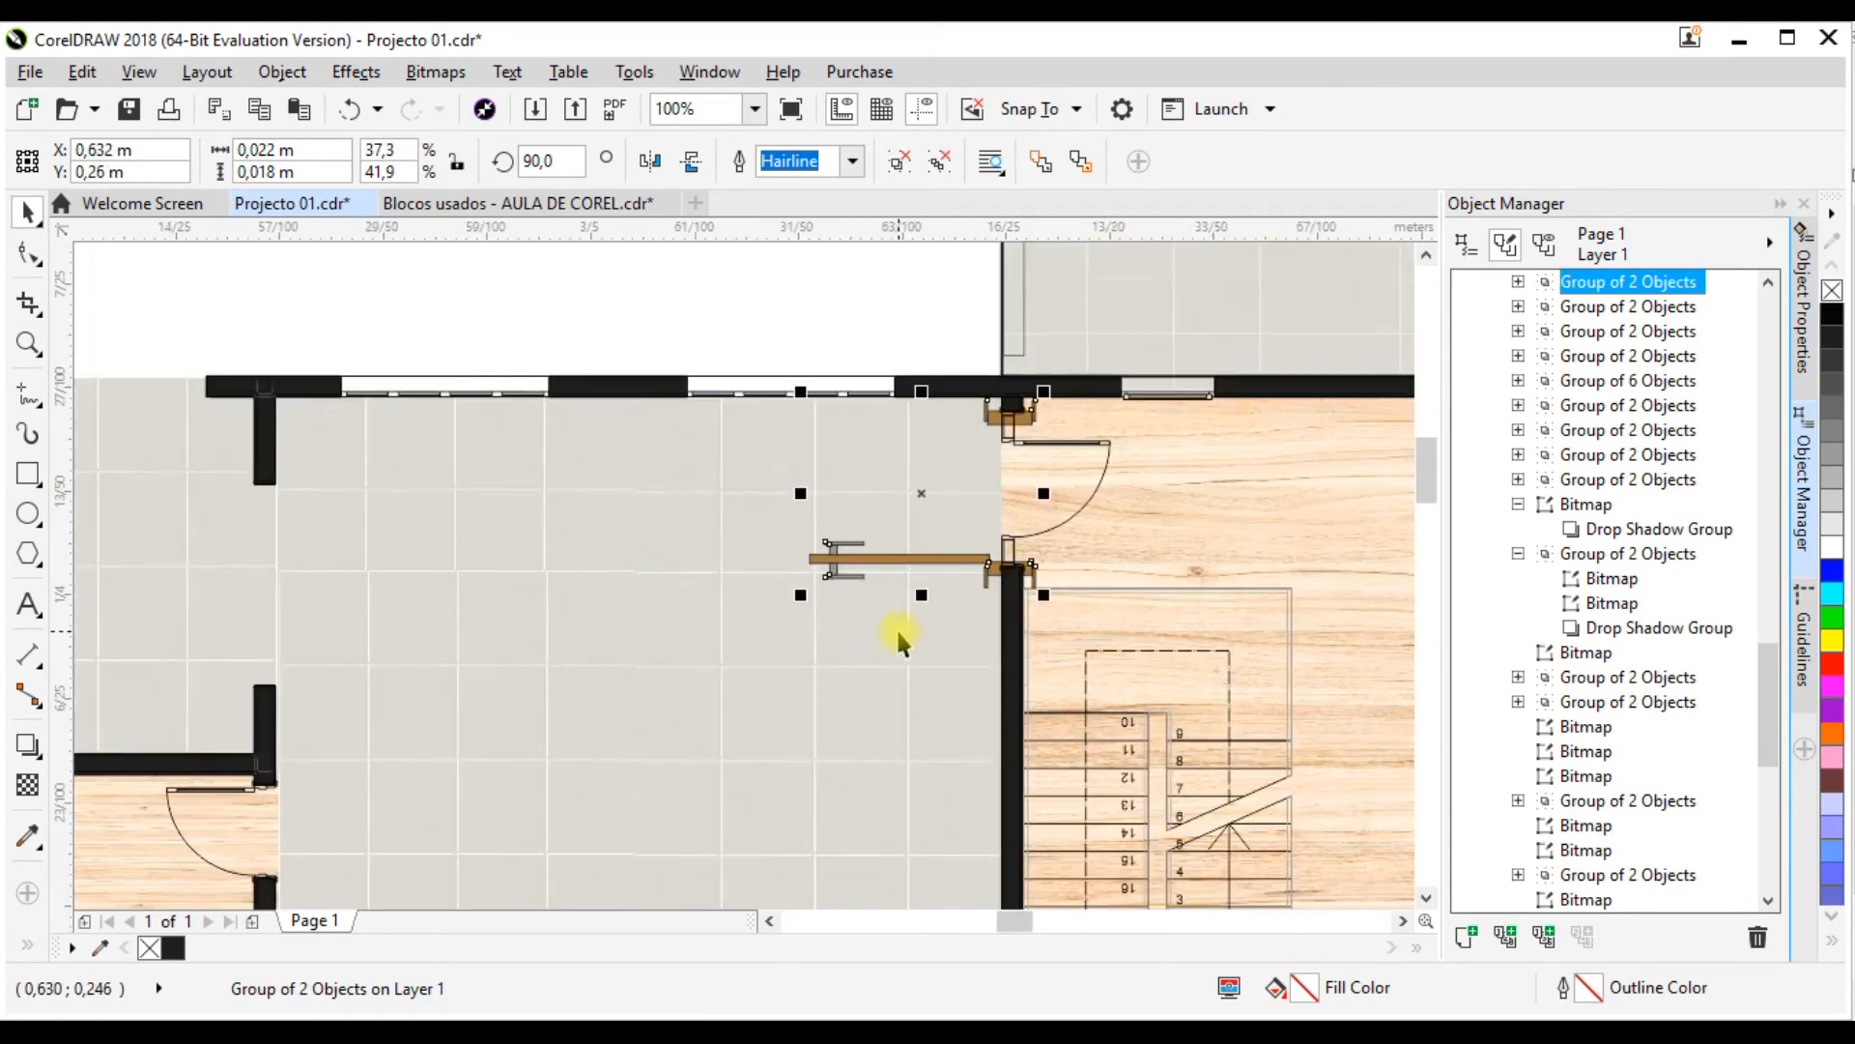
Step: Resize the door to about 0.017 by 0.018 m so its frame matches the height of the doorway
drag(802, 493, 848, 494)
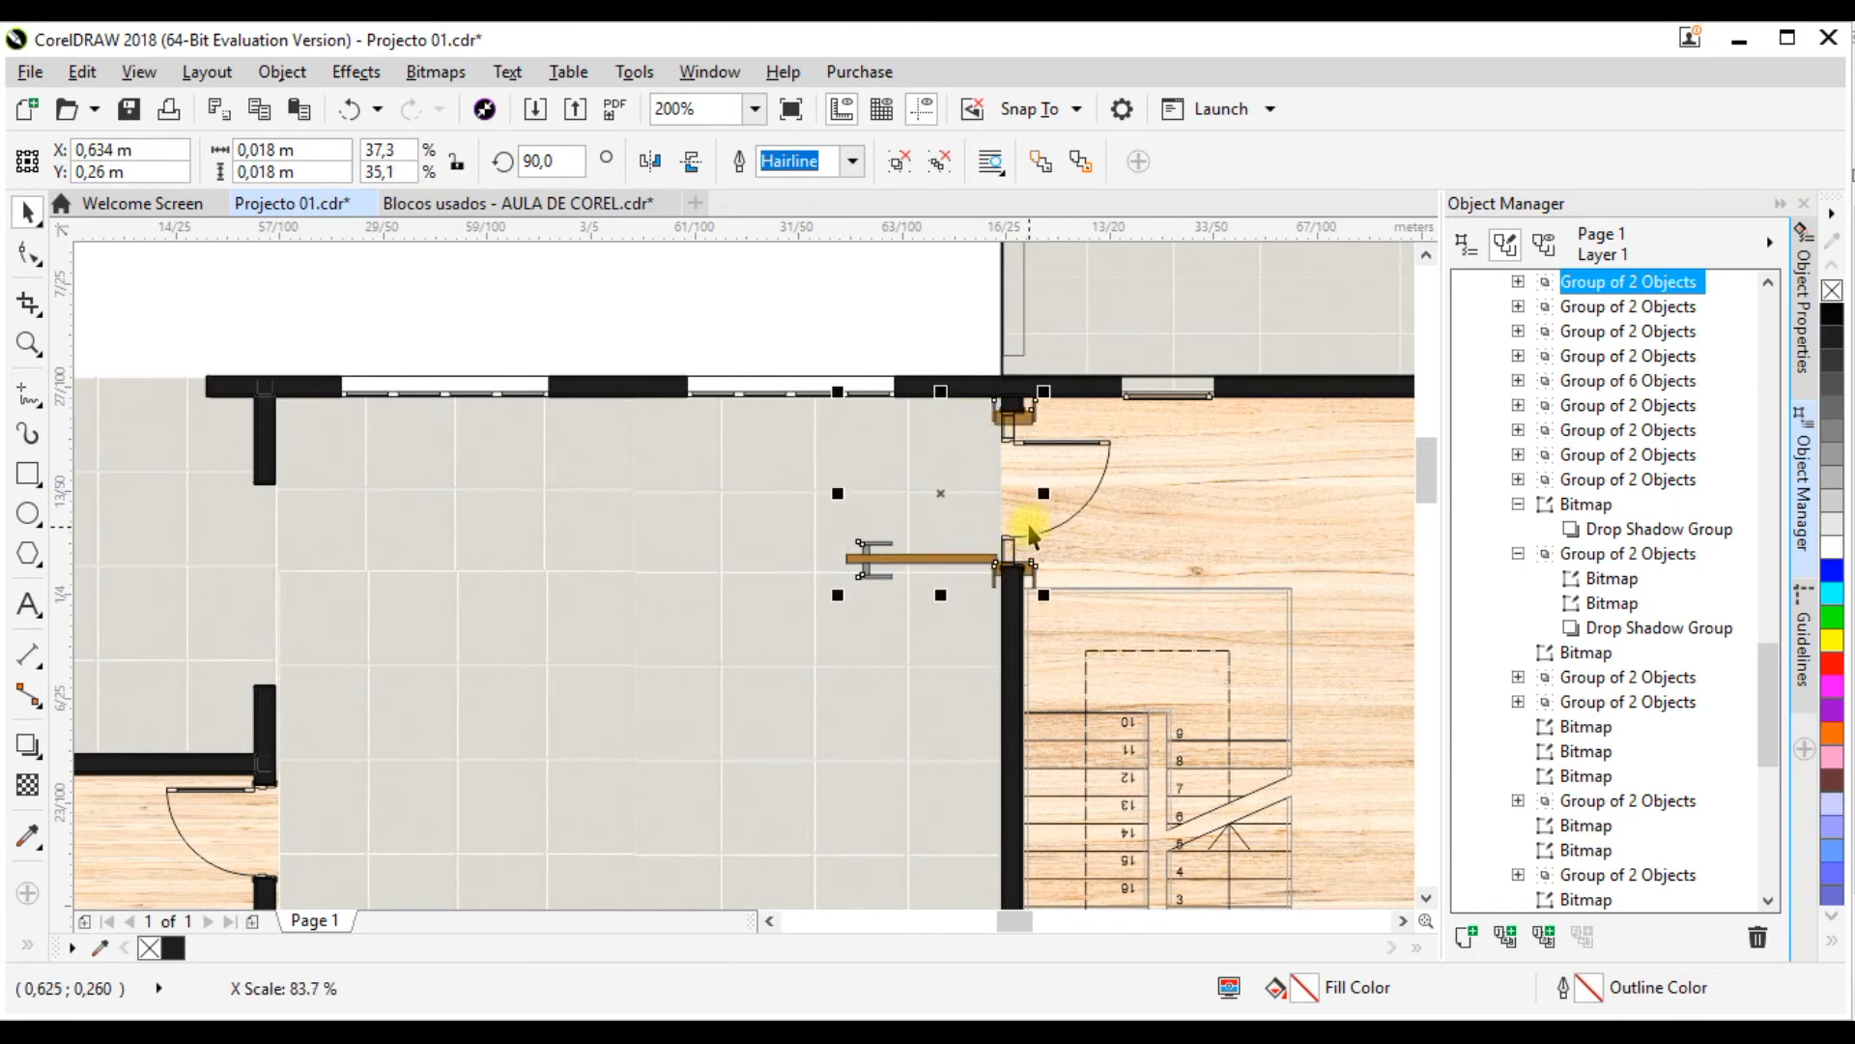
scroll(1020, 507, up, 1)
drag(854, 270, 857, 294)
drag(1017, 342, 1011, 323)
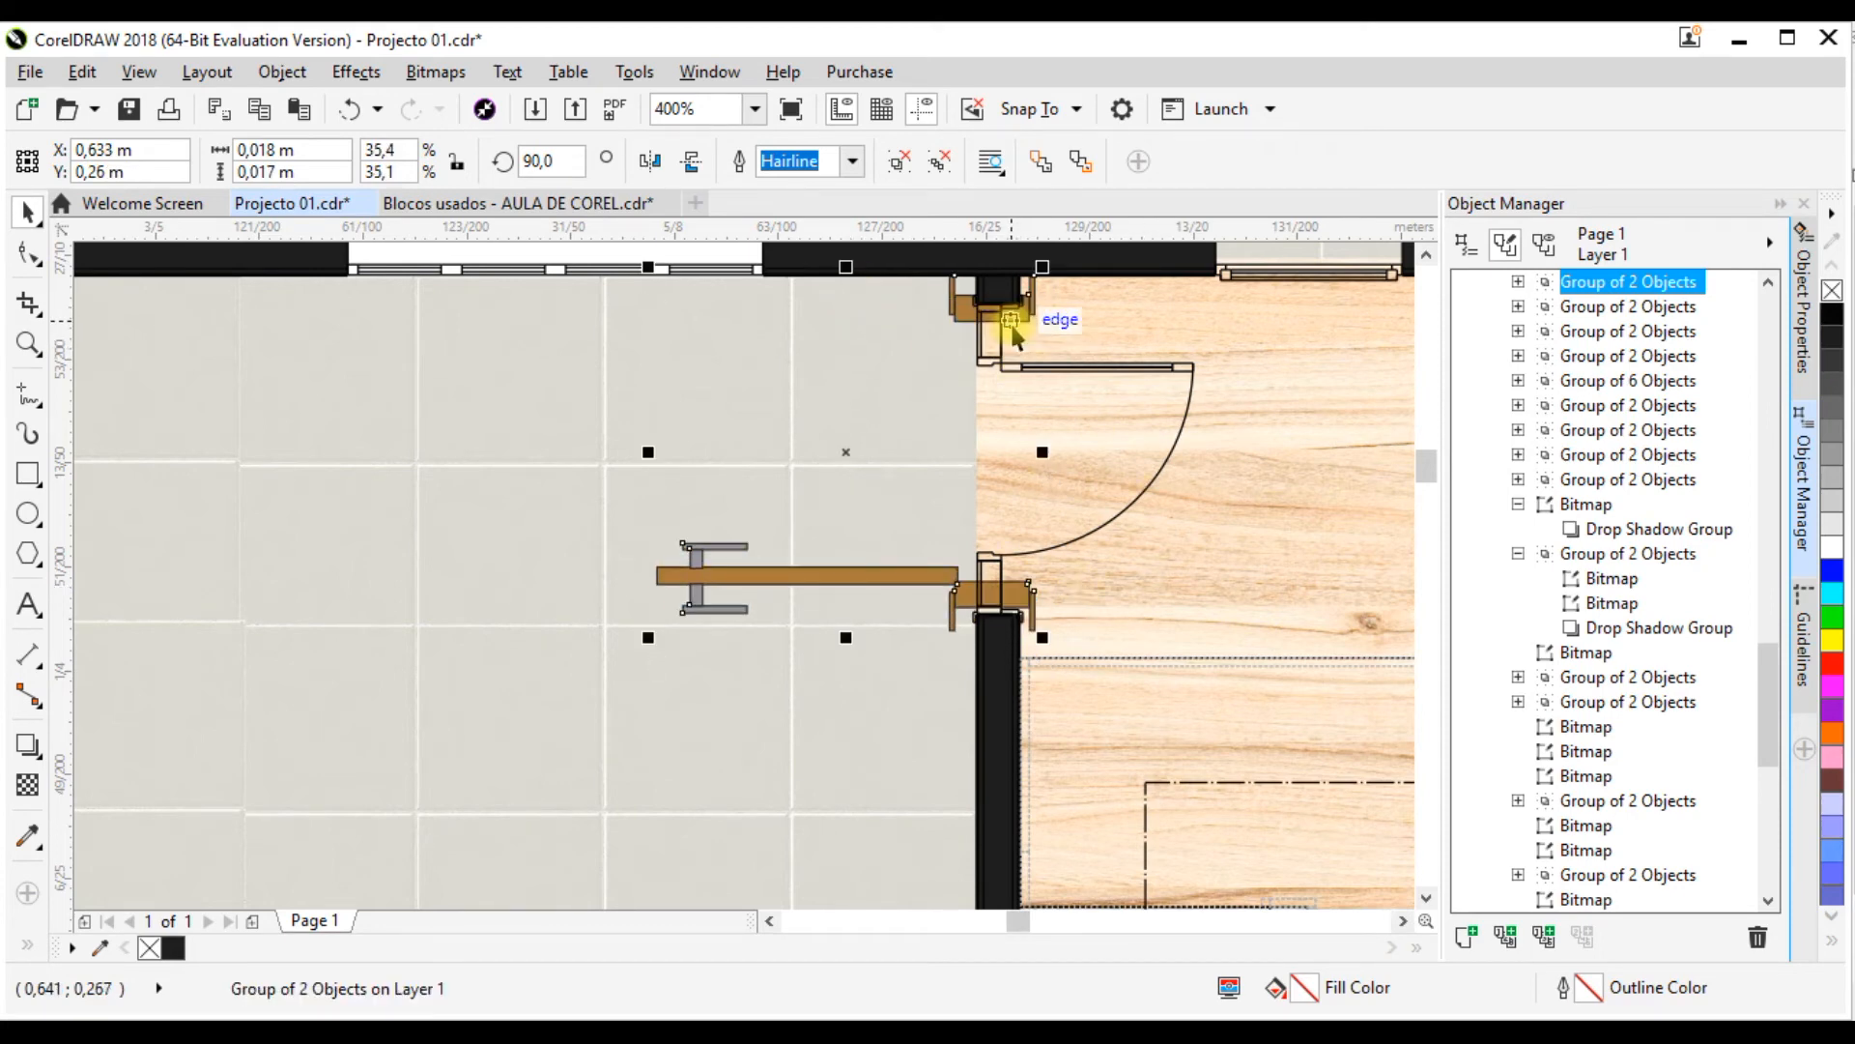
drag(847, 636, 847, 651)
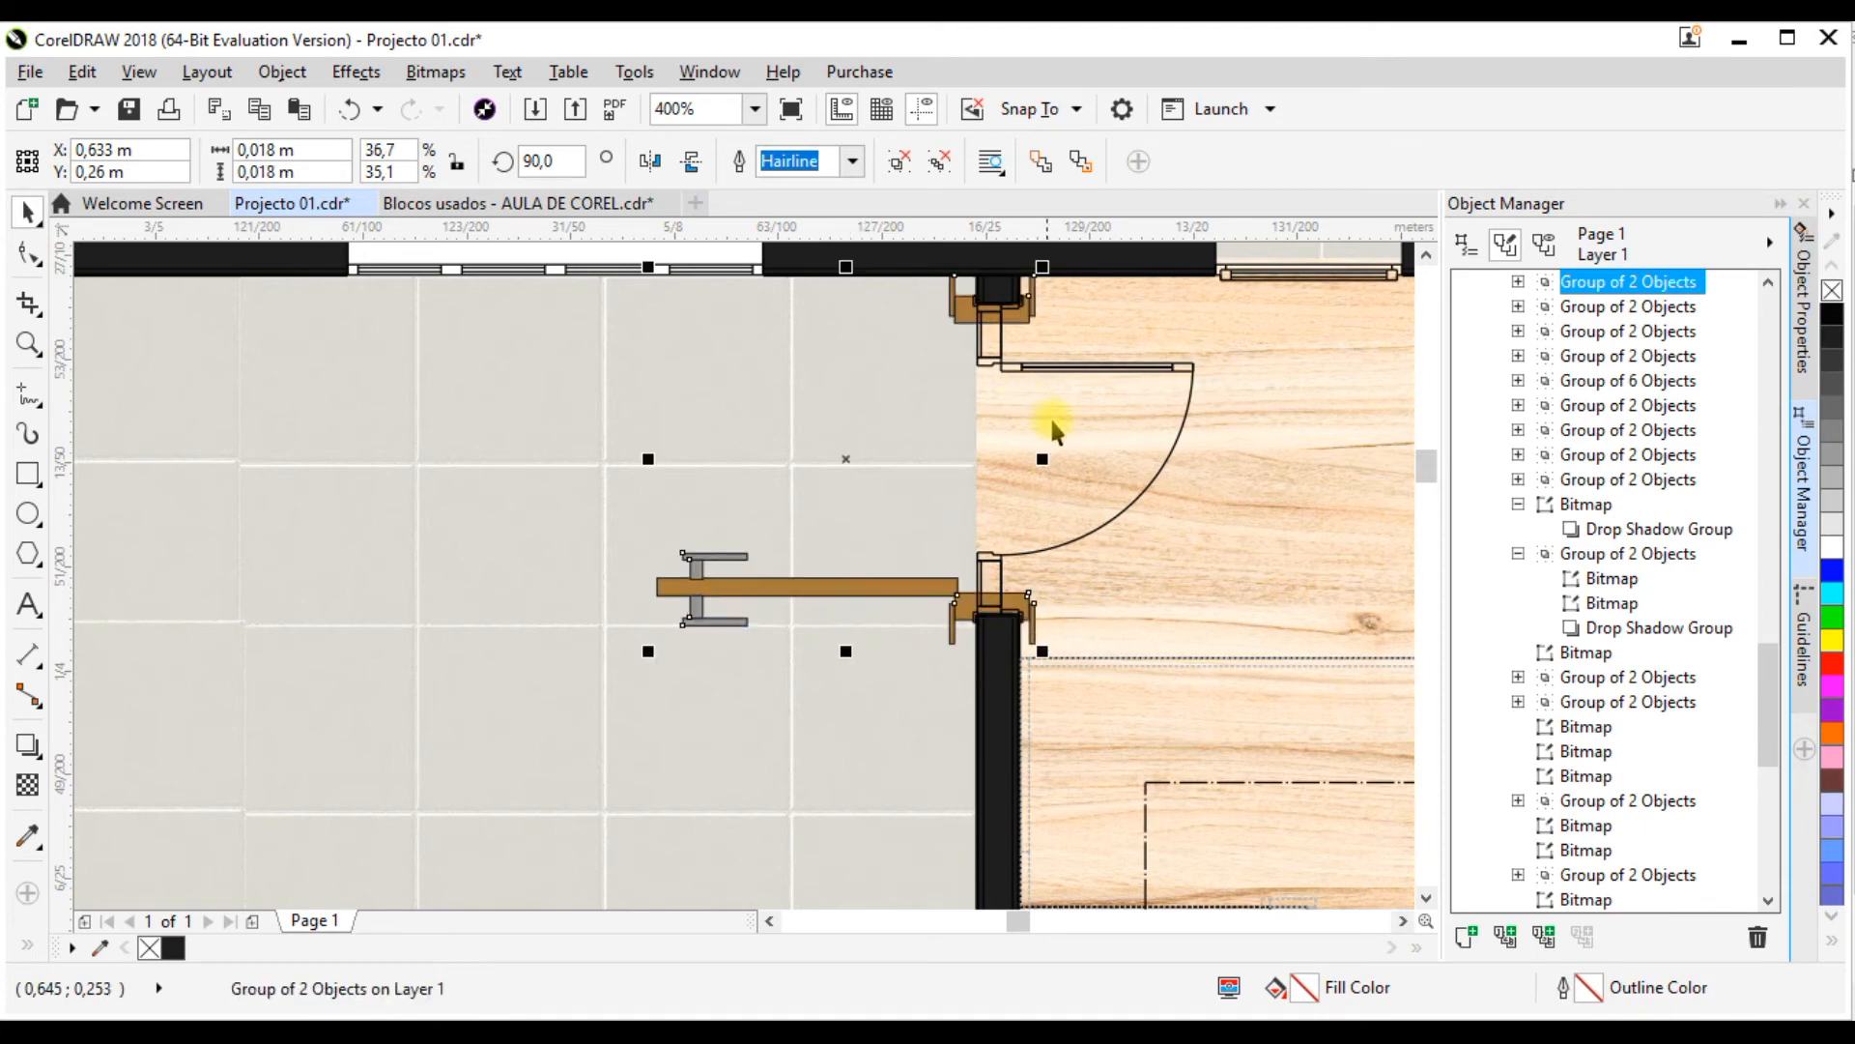
drag(1045, 461, 1014, 461)
Step: Shift the door horizontally so its frame straddles the wall, at about X 0.634 m, Y 0.26 m
click(958, 594)
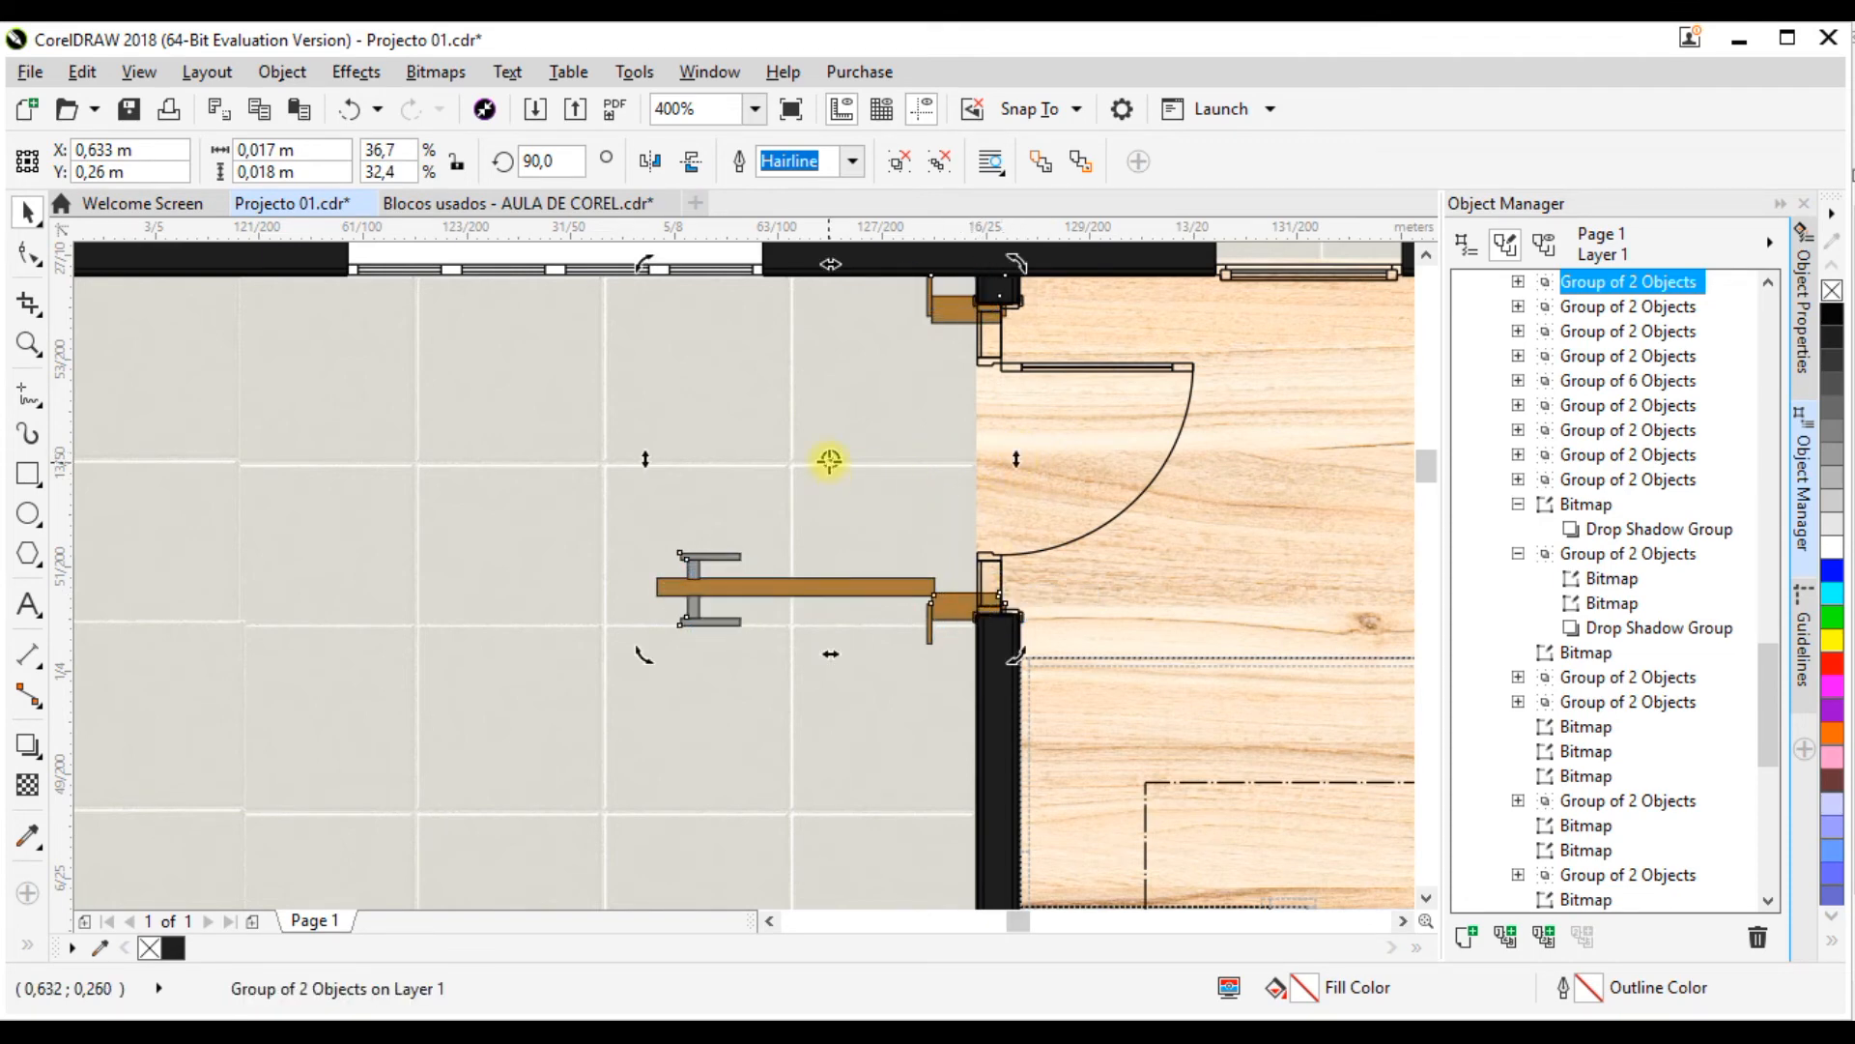
key(Escape)
click(837, 584)
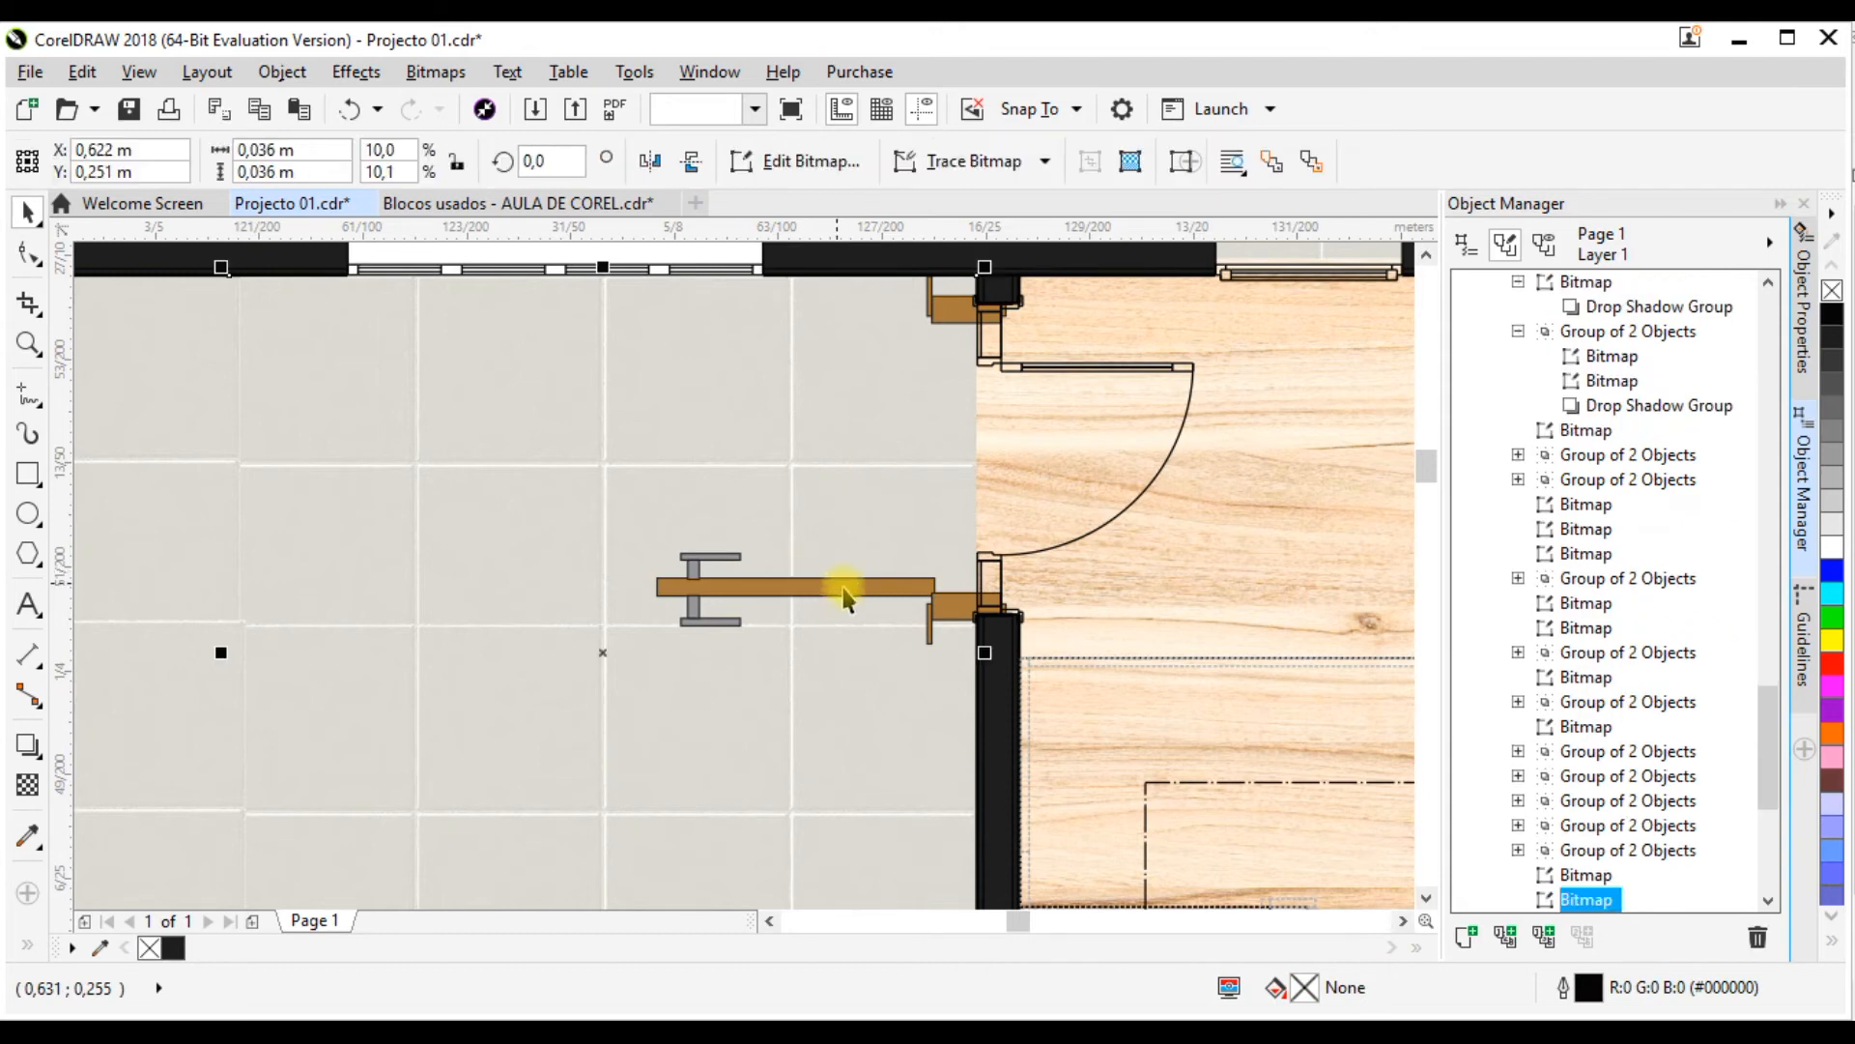
click(844, 595)
drag(838, 457, 859, 457)
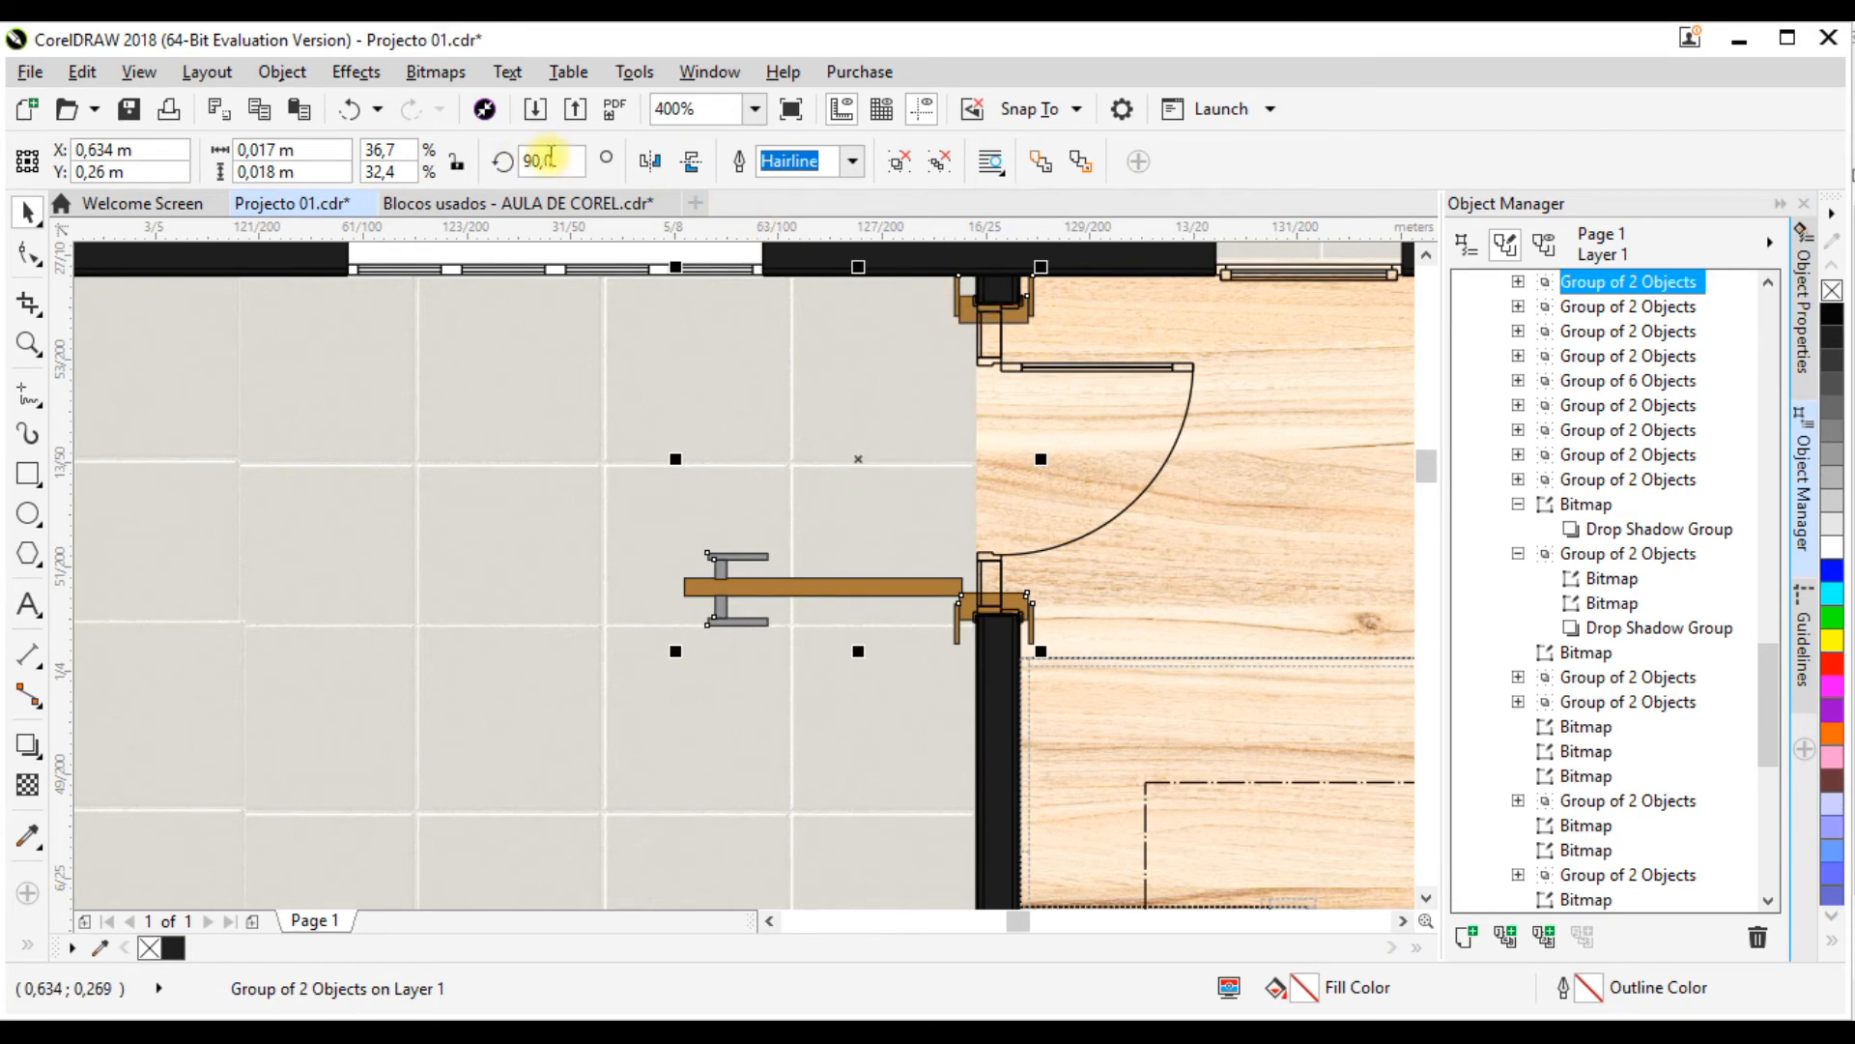
Step: Mirror the door horizontally and vertically and reposition it on the doorway wall at about X 0.647 m, Y 0.26 m
click(649, 163)
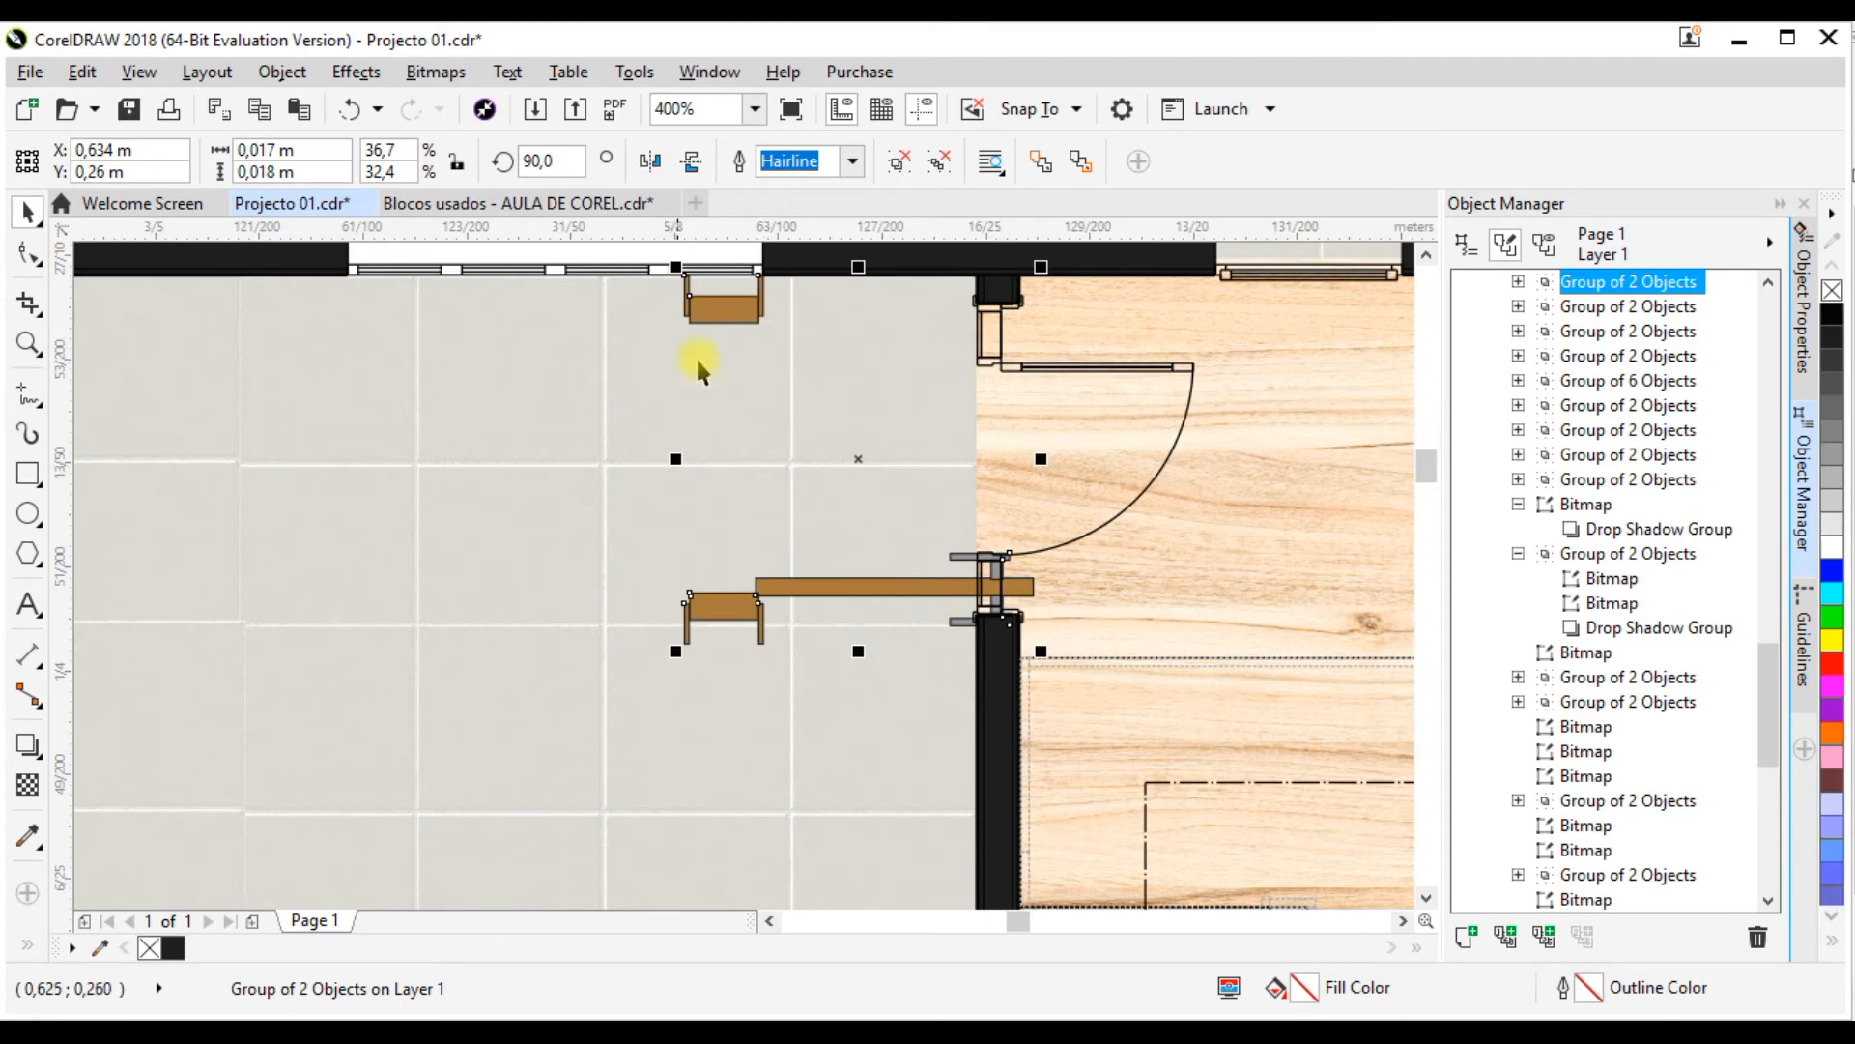
drag(720, 296, 993, 303)
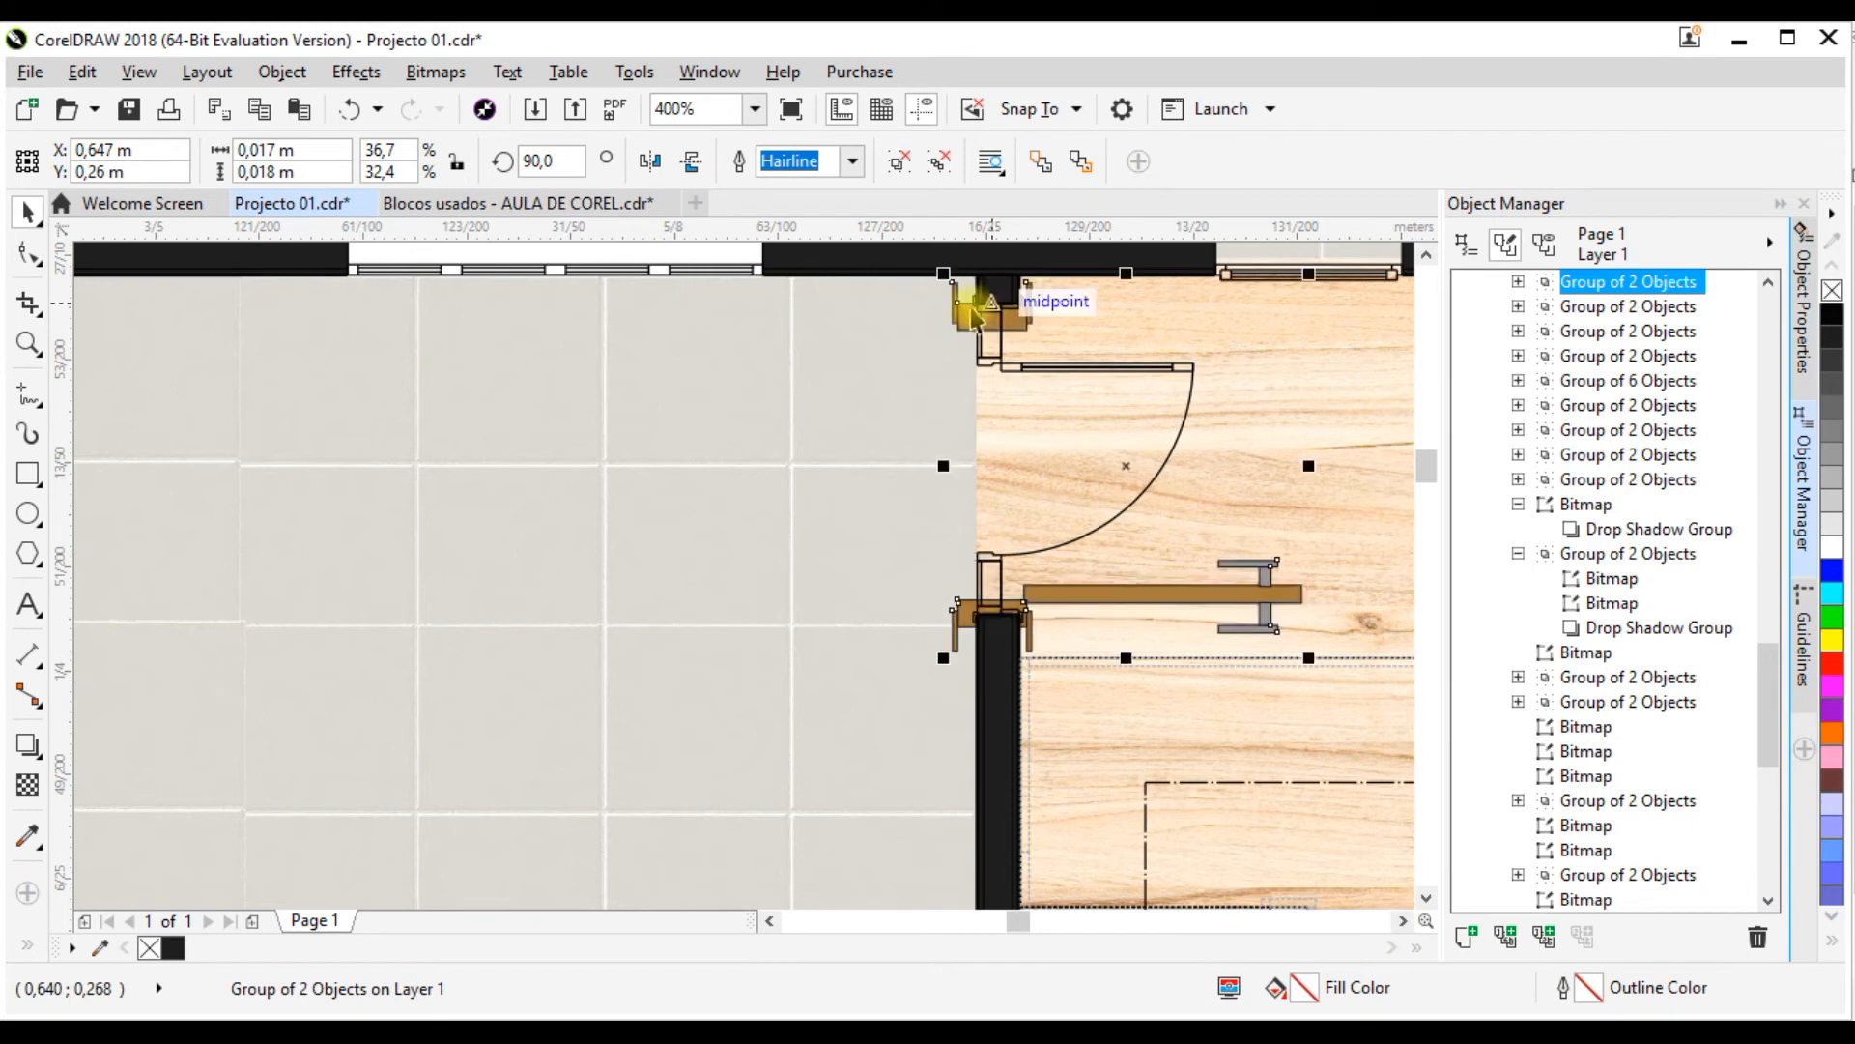
click(692, 163)
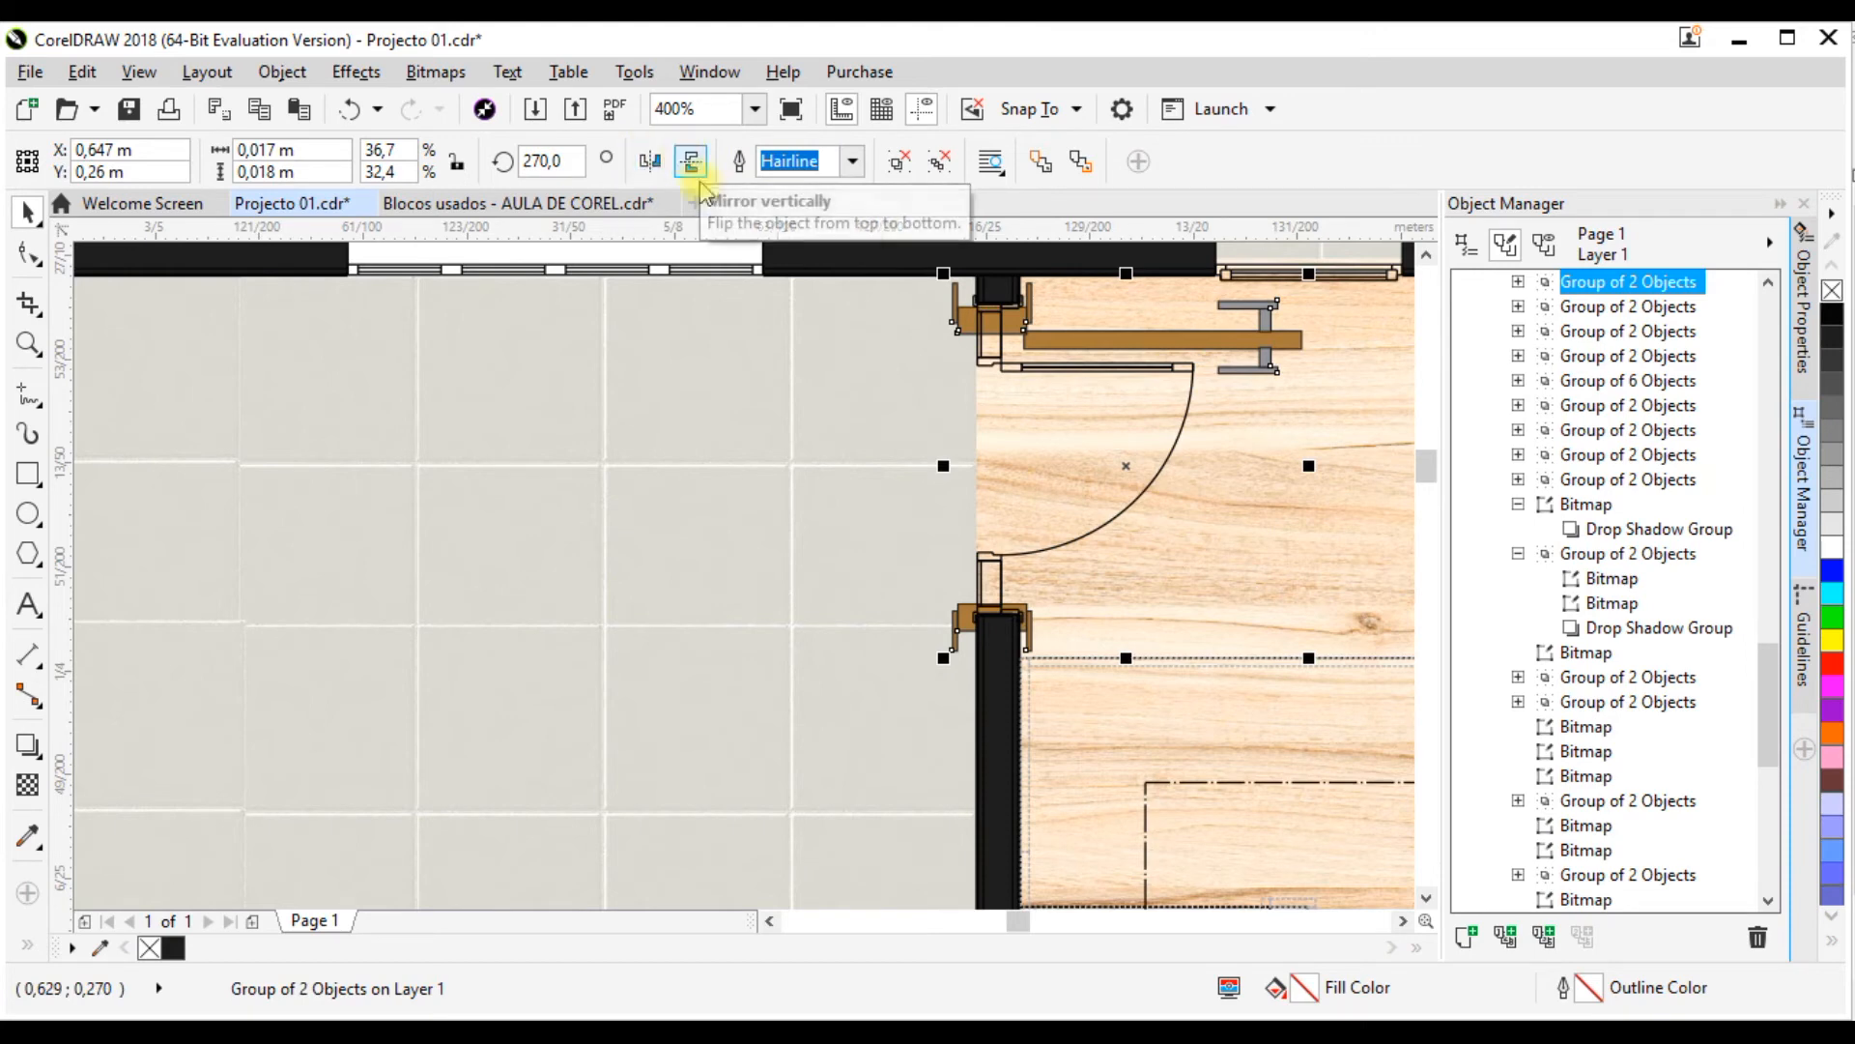
Step: Narrow the door to about 0.014 m wide and centre its frame on the wall at about X 0.646 m, Y 0.26 m
scroll(783, 402, down, 1)
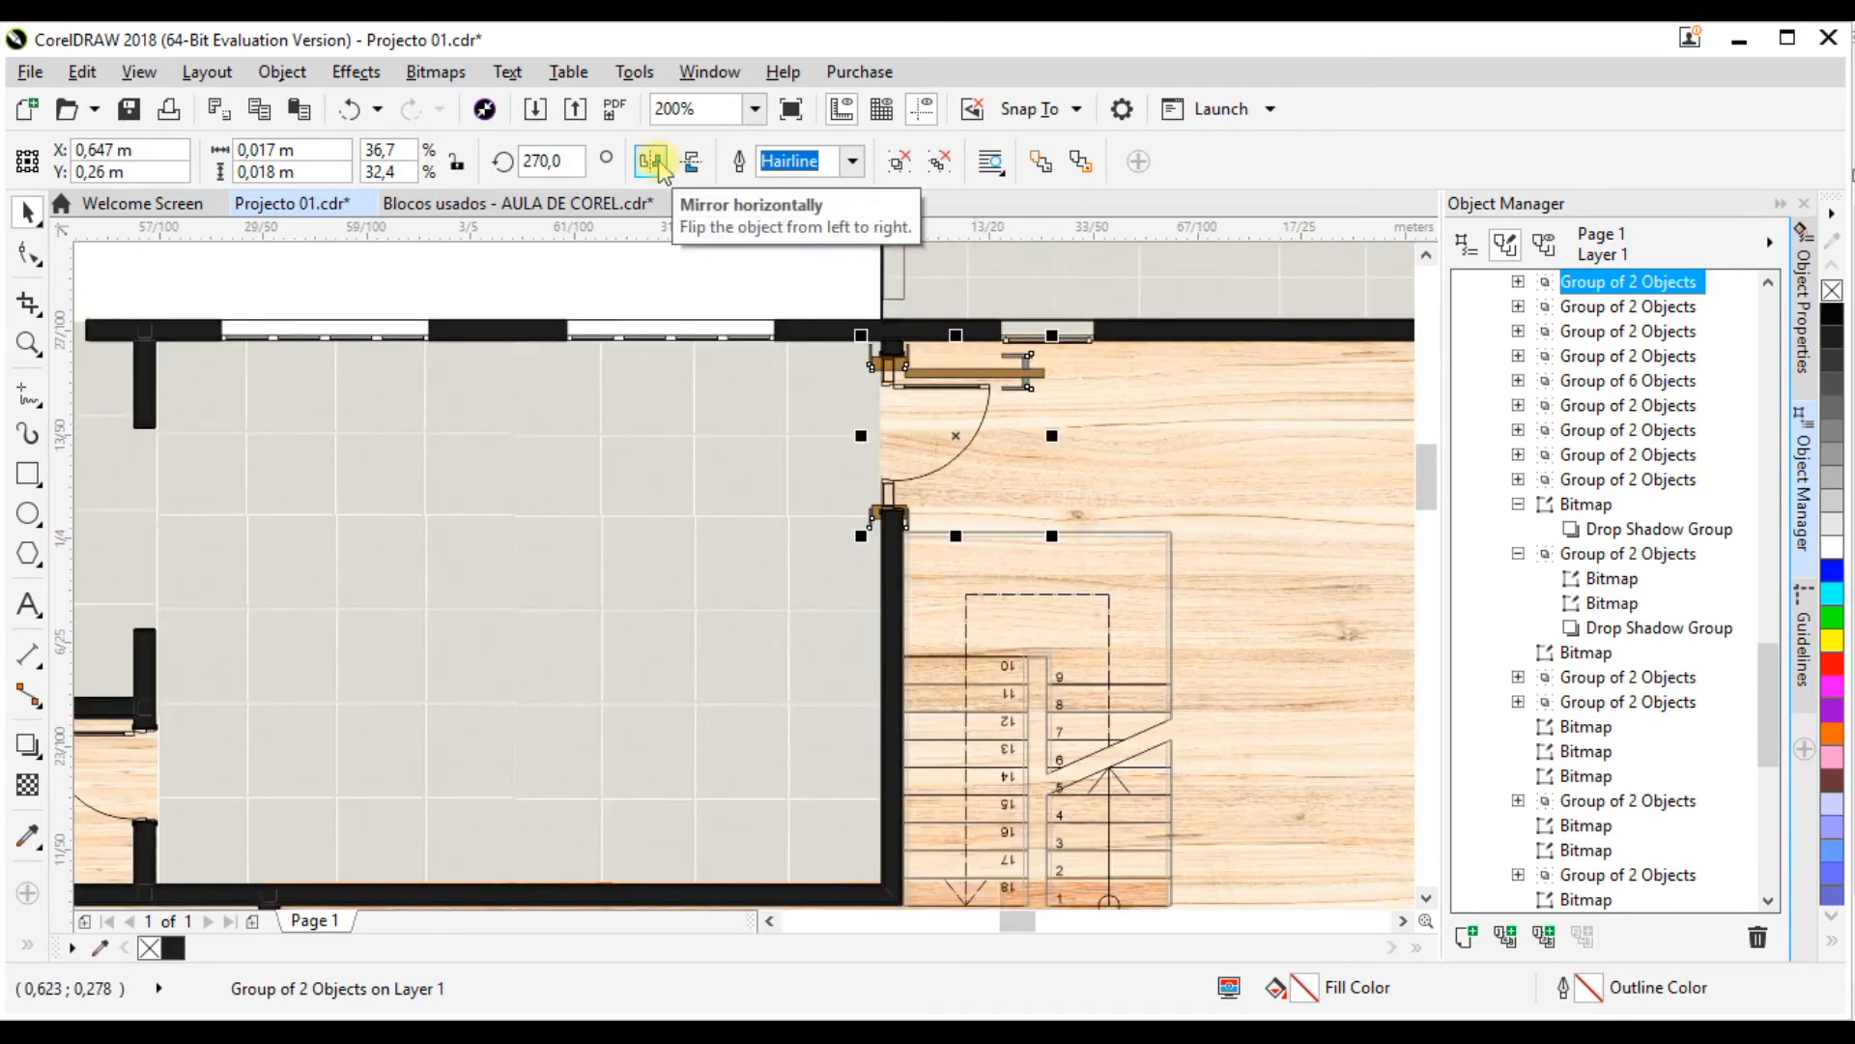
scroll(900, 386, up, 2)
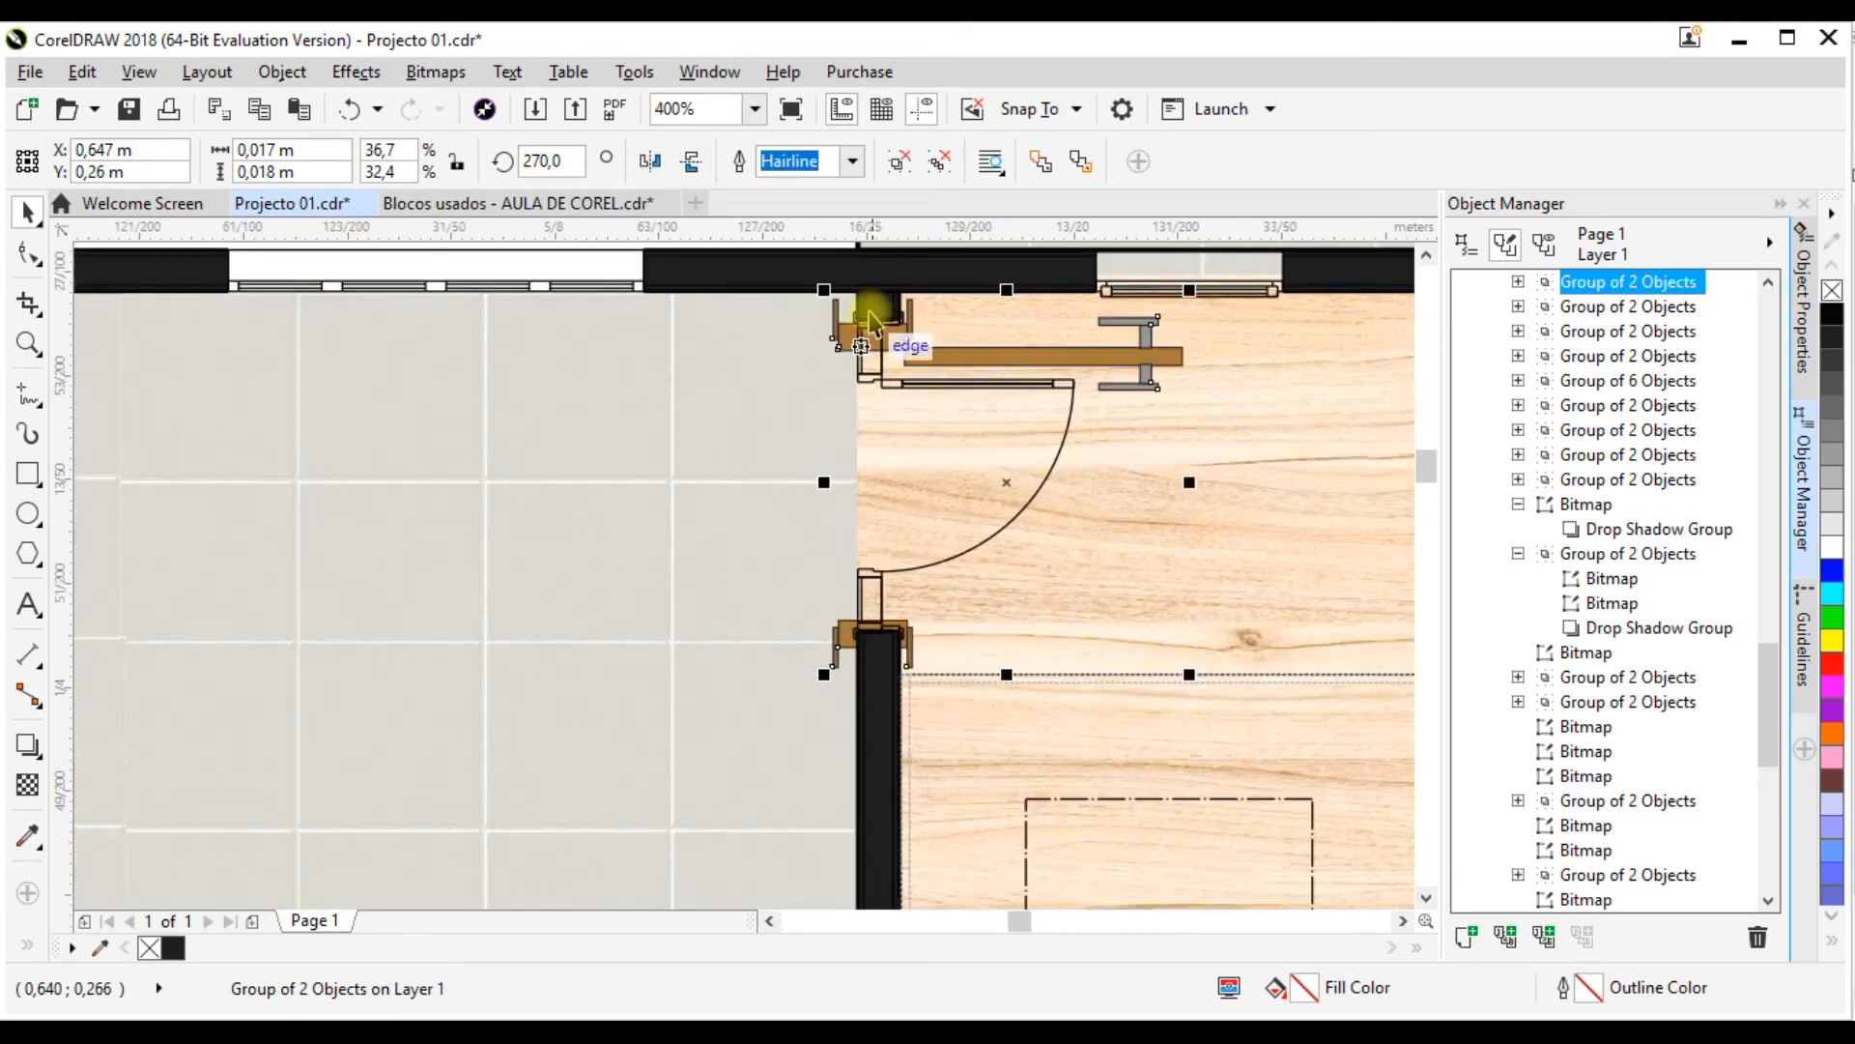
scroll(870, 329, down, 1)
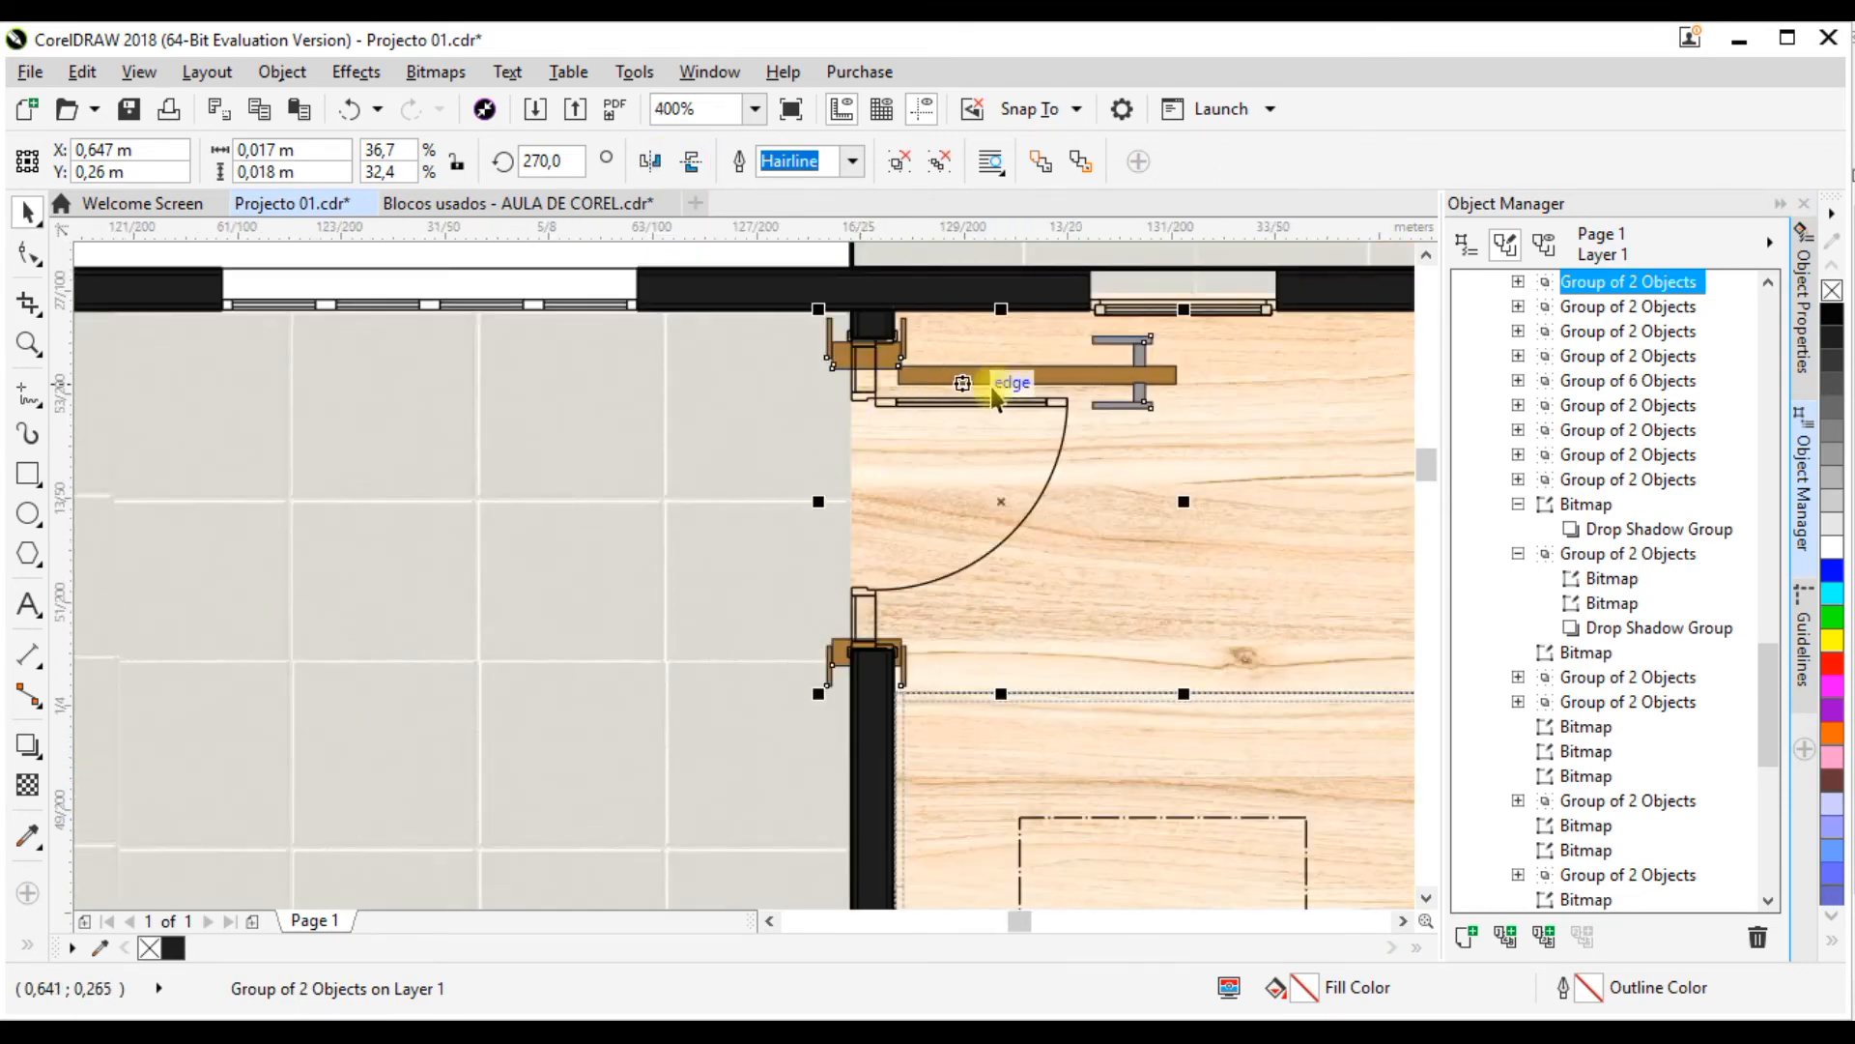
scroll(996, 387, up, 1)
scroll(873, 519, down, 1)
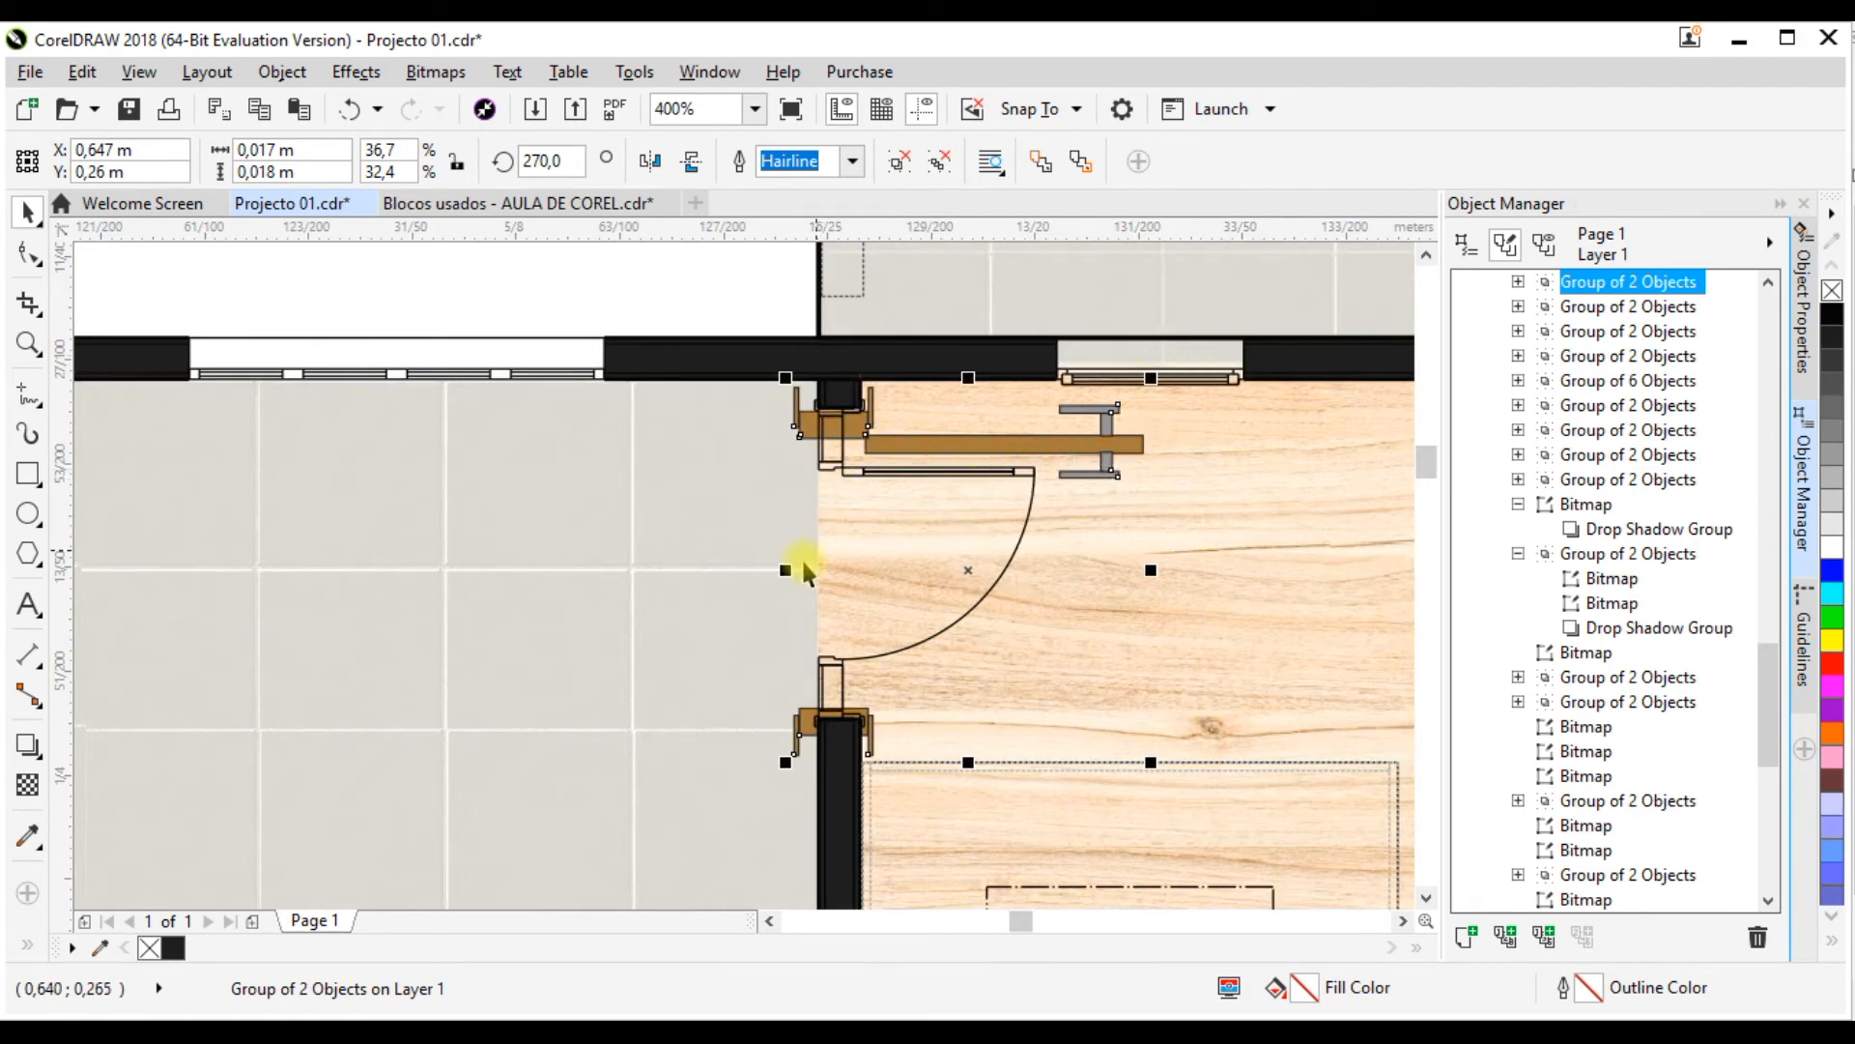
drag(783, 573, 824, 574)
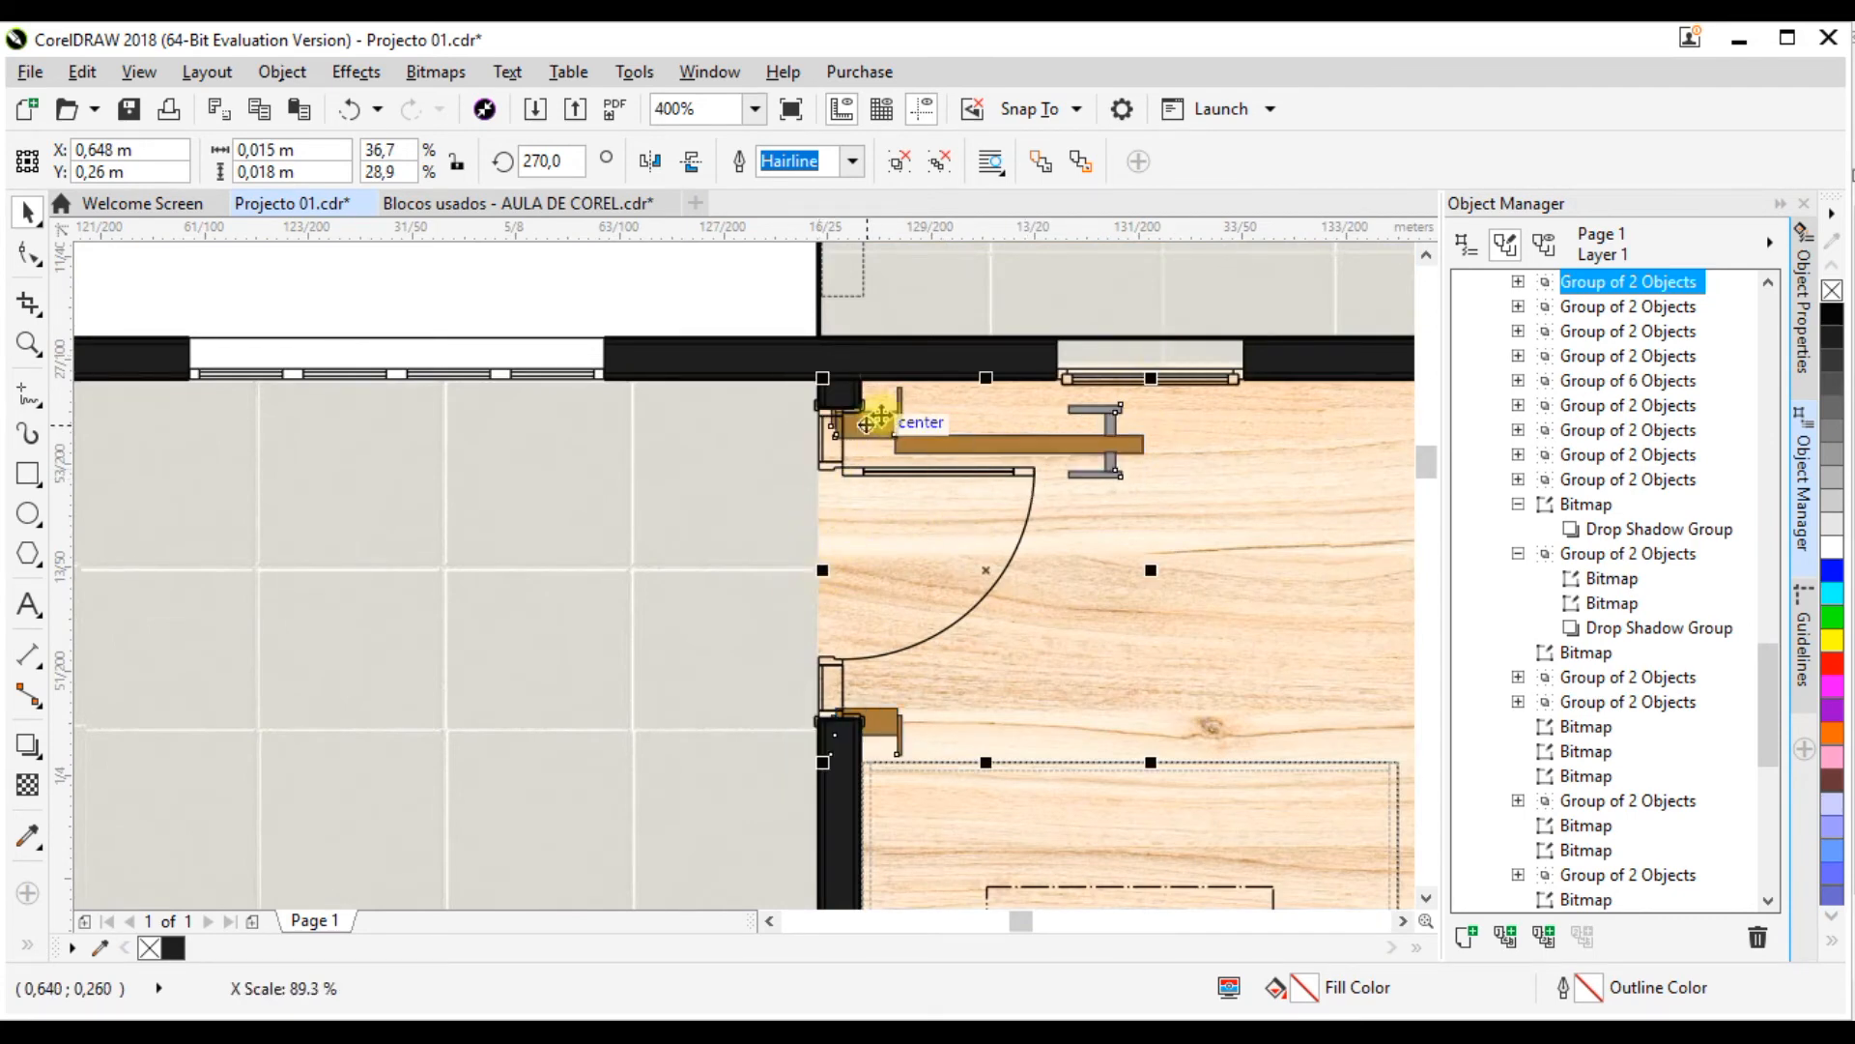
drag(884, 432, 838, 419)
drag(788, 561, 807, 464)
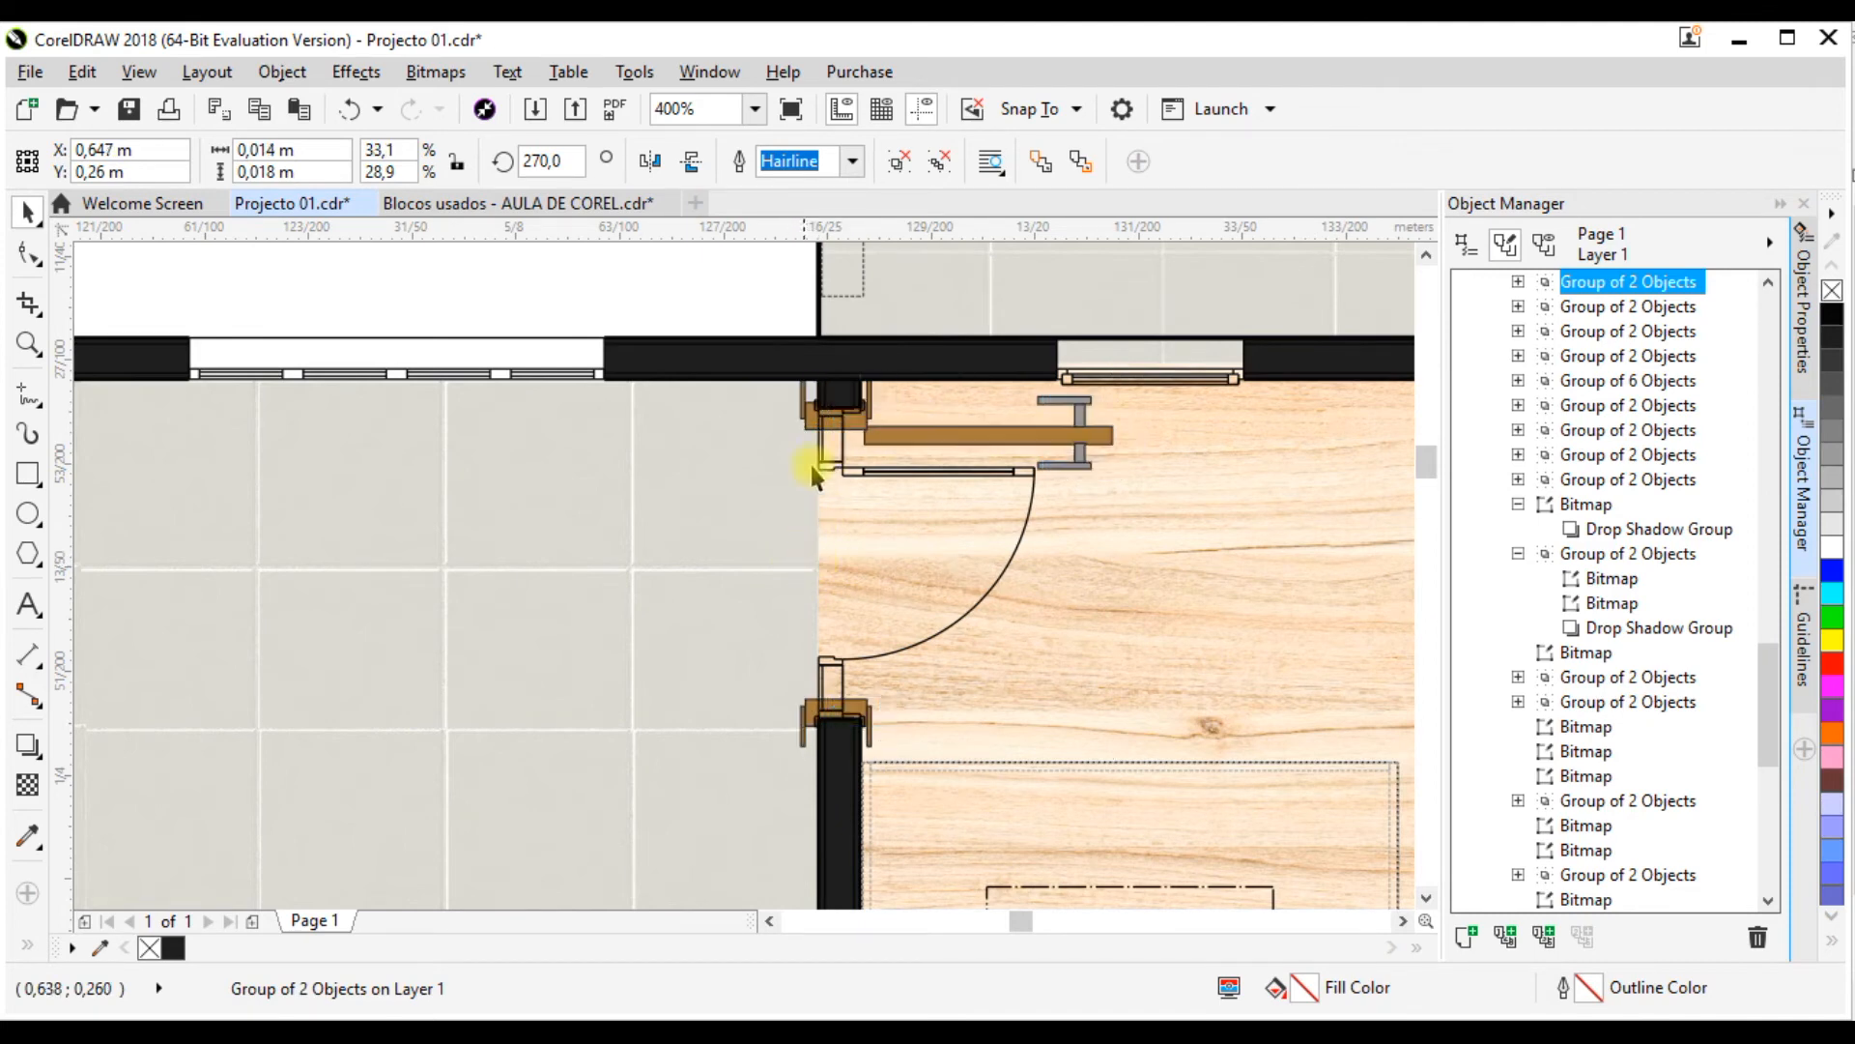
drag(853, 402, 836, 411)
drag(839, 413, 866, 450)
scroll(836, 404, up, 2)
scroll(814, 417, down, 2)
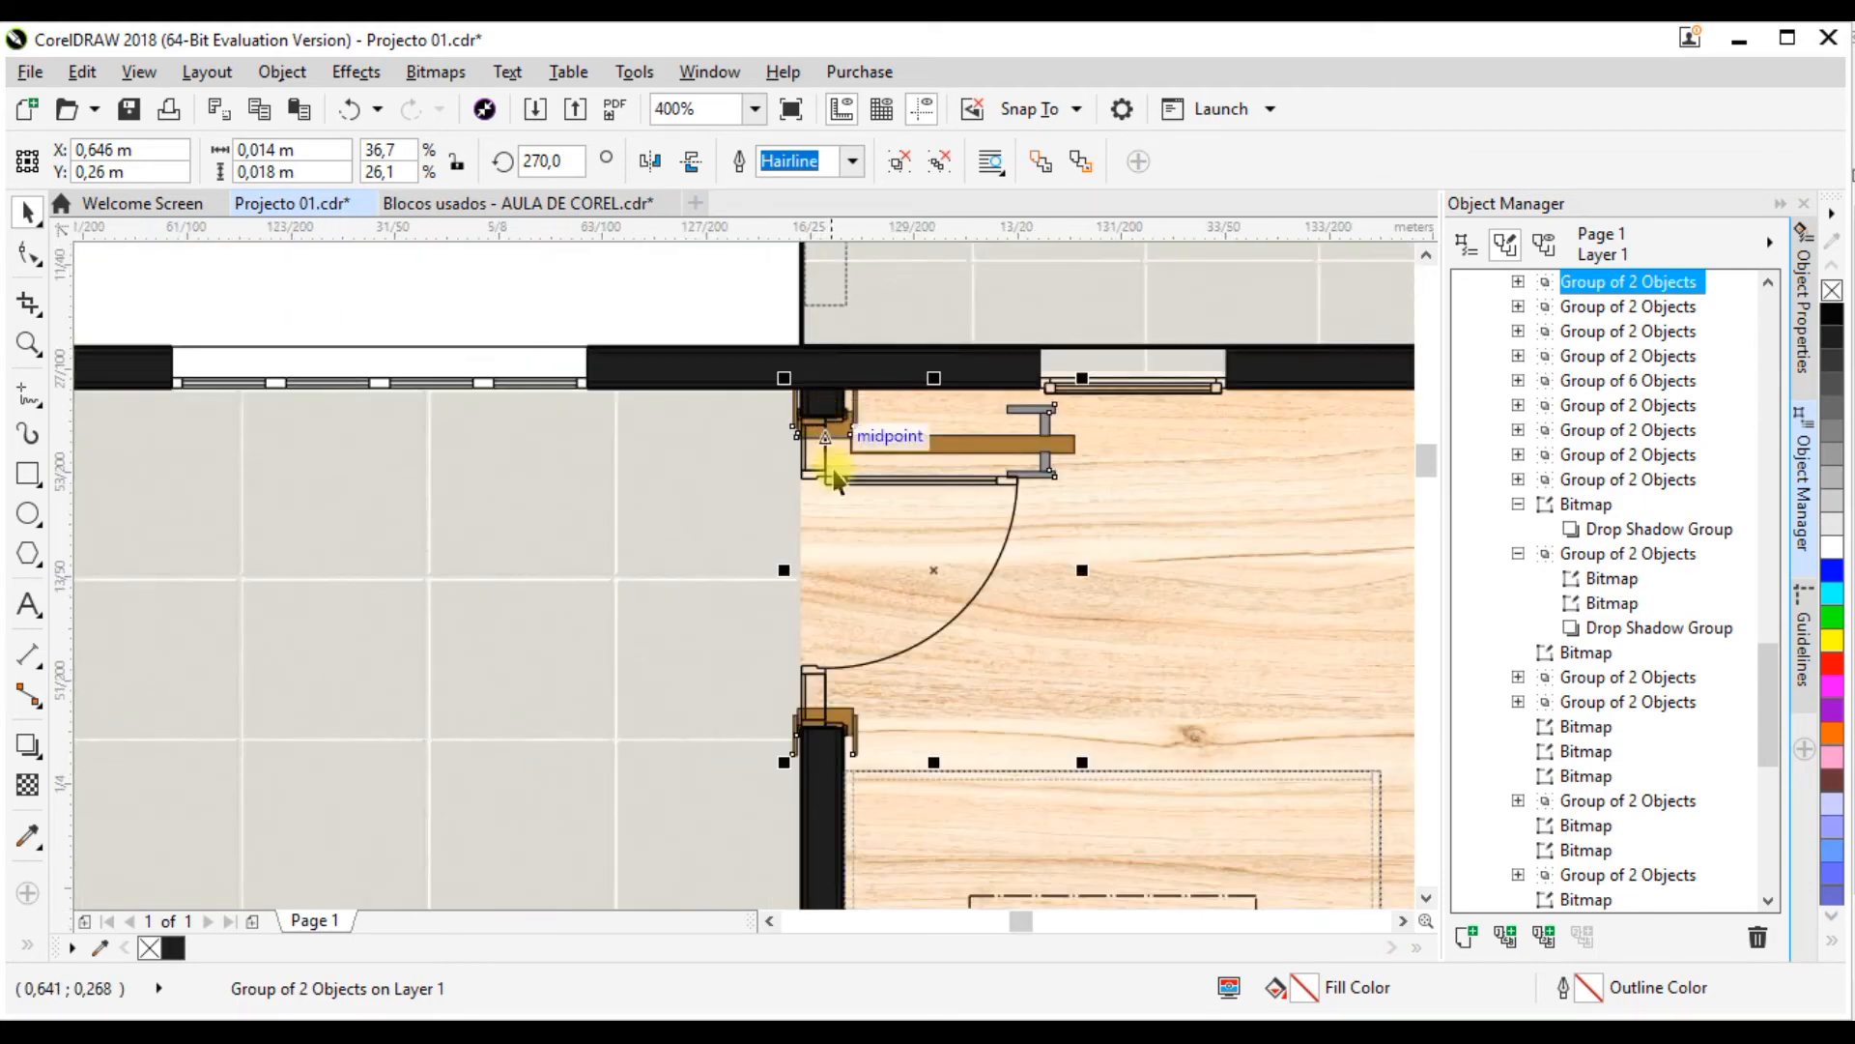
scroll(809, 509, down, 2)
scroll(851, 503, up, 2)
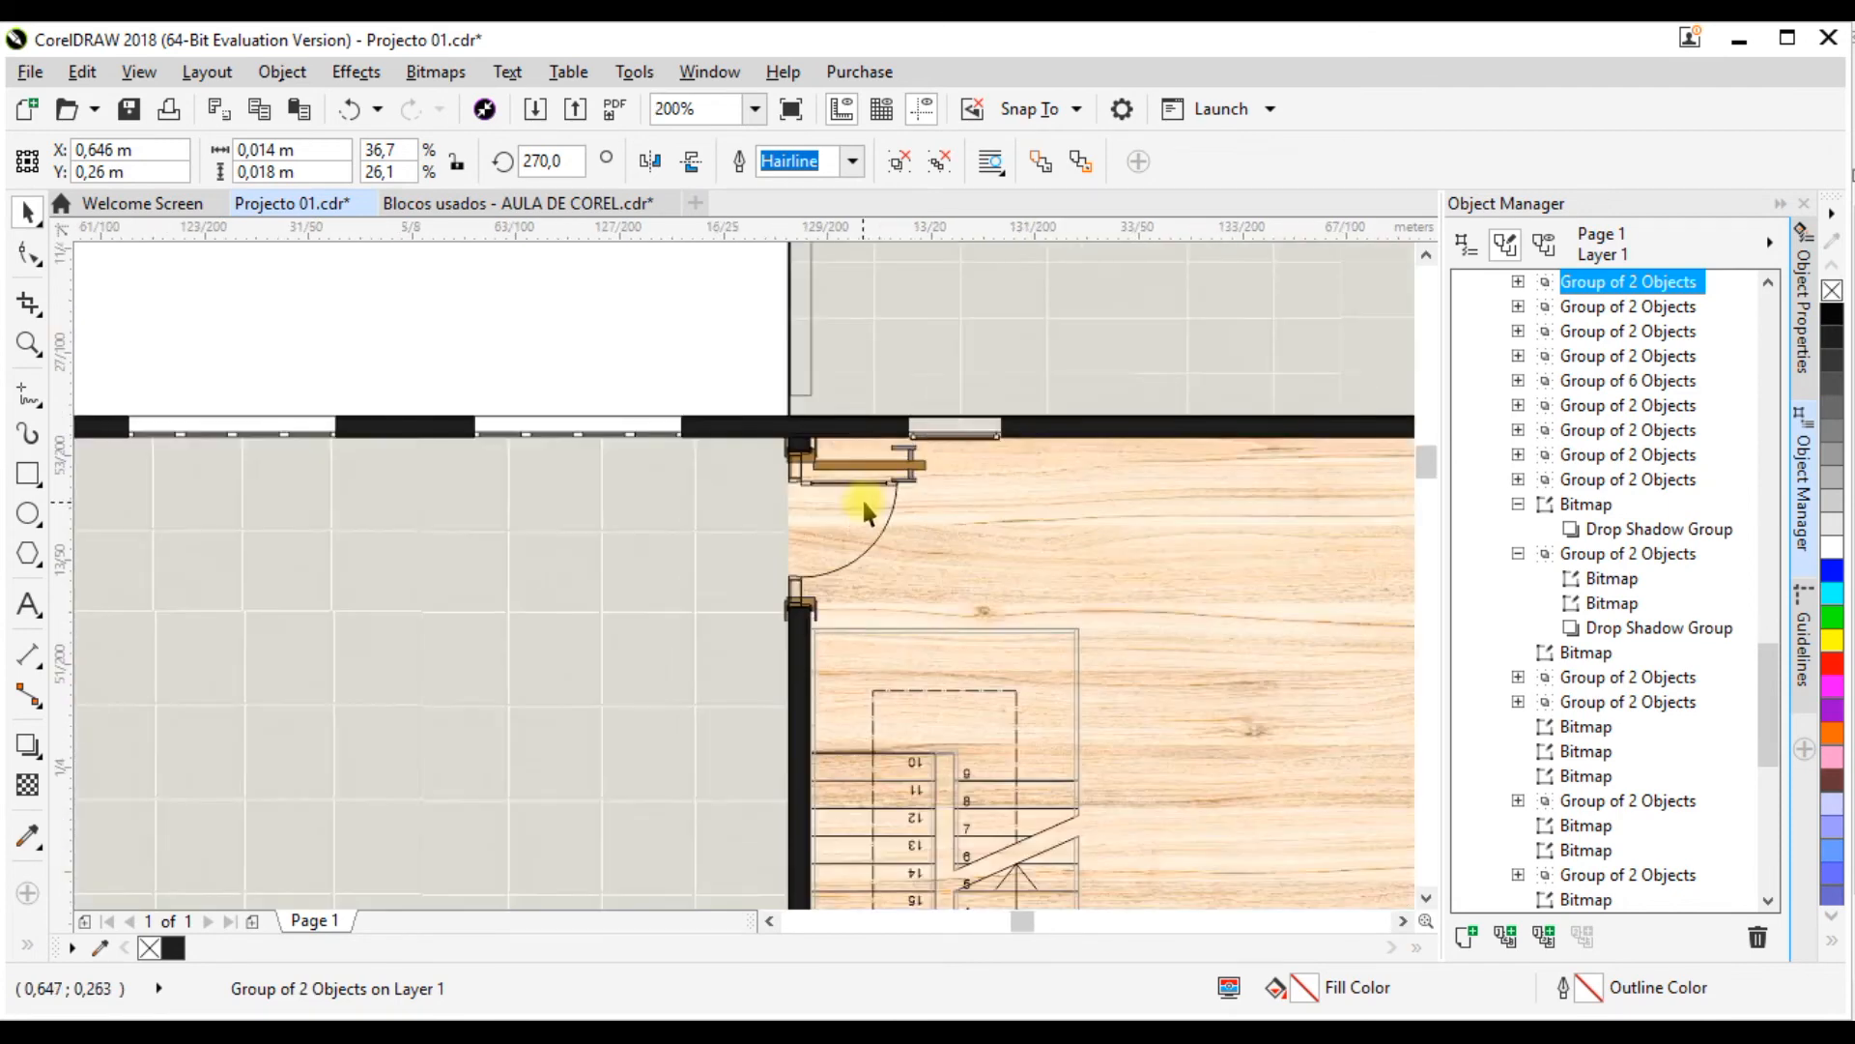
scroll(891, 375, down, 2)
scroll(897, 427, up, 2)
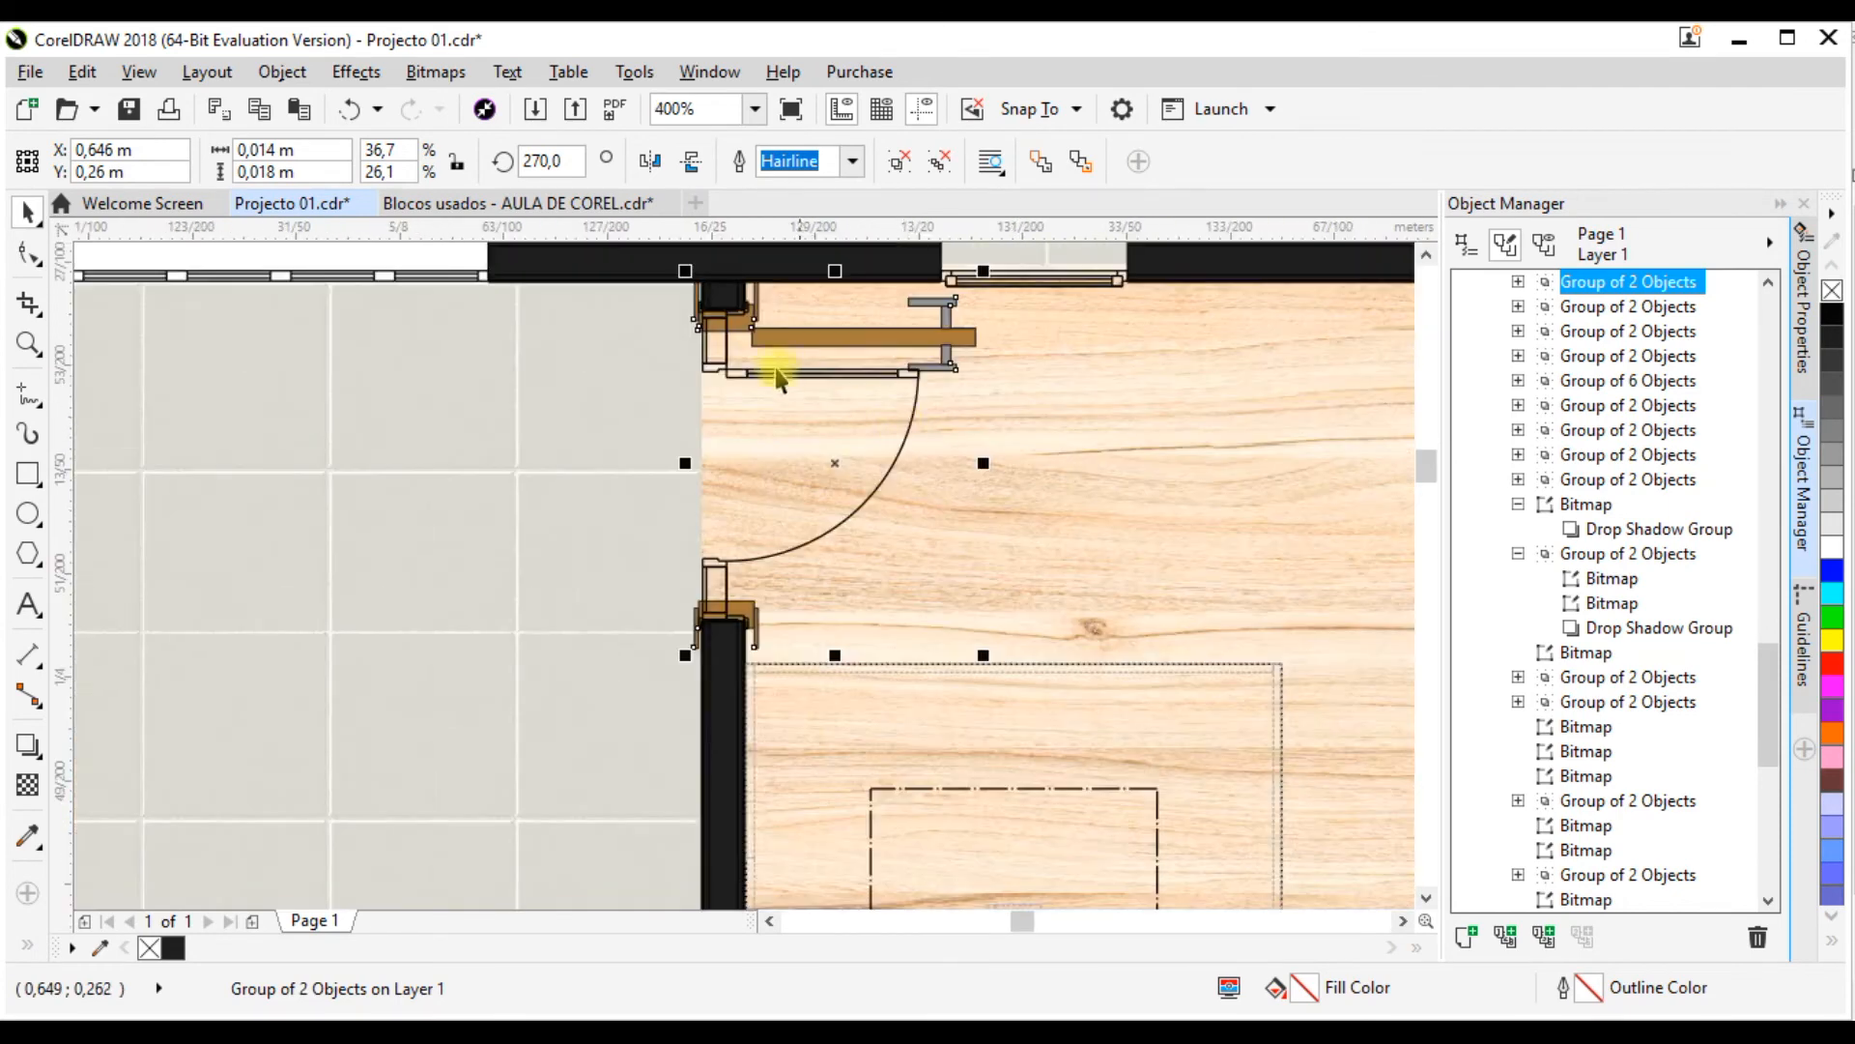
click(865, 373)
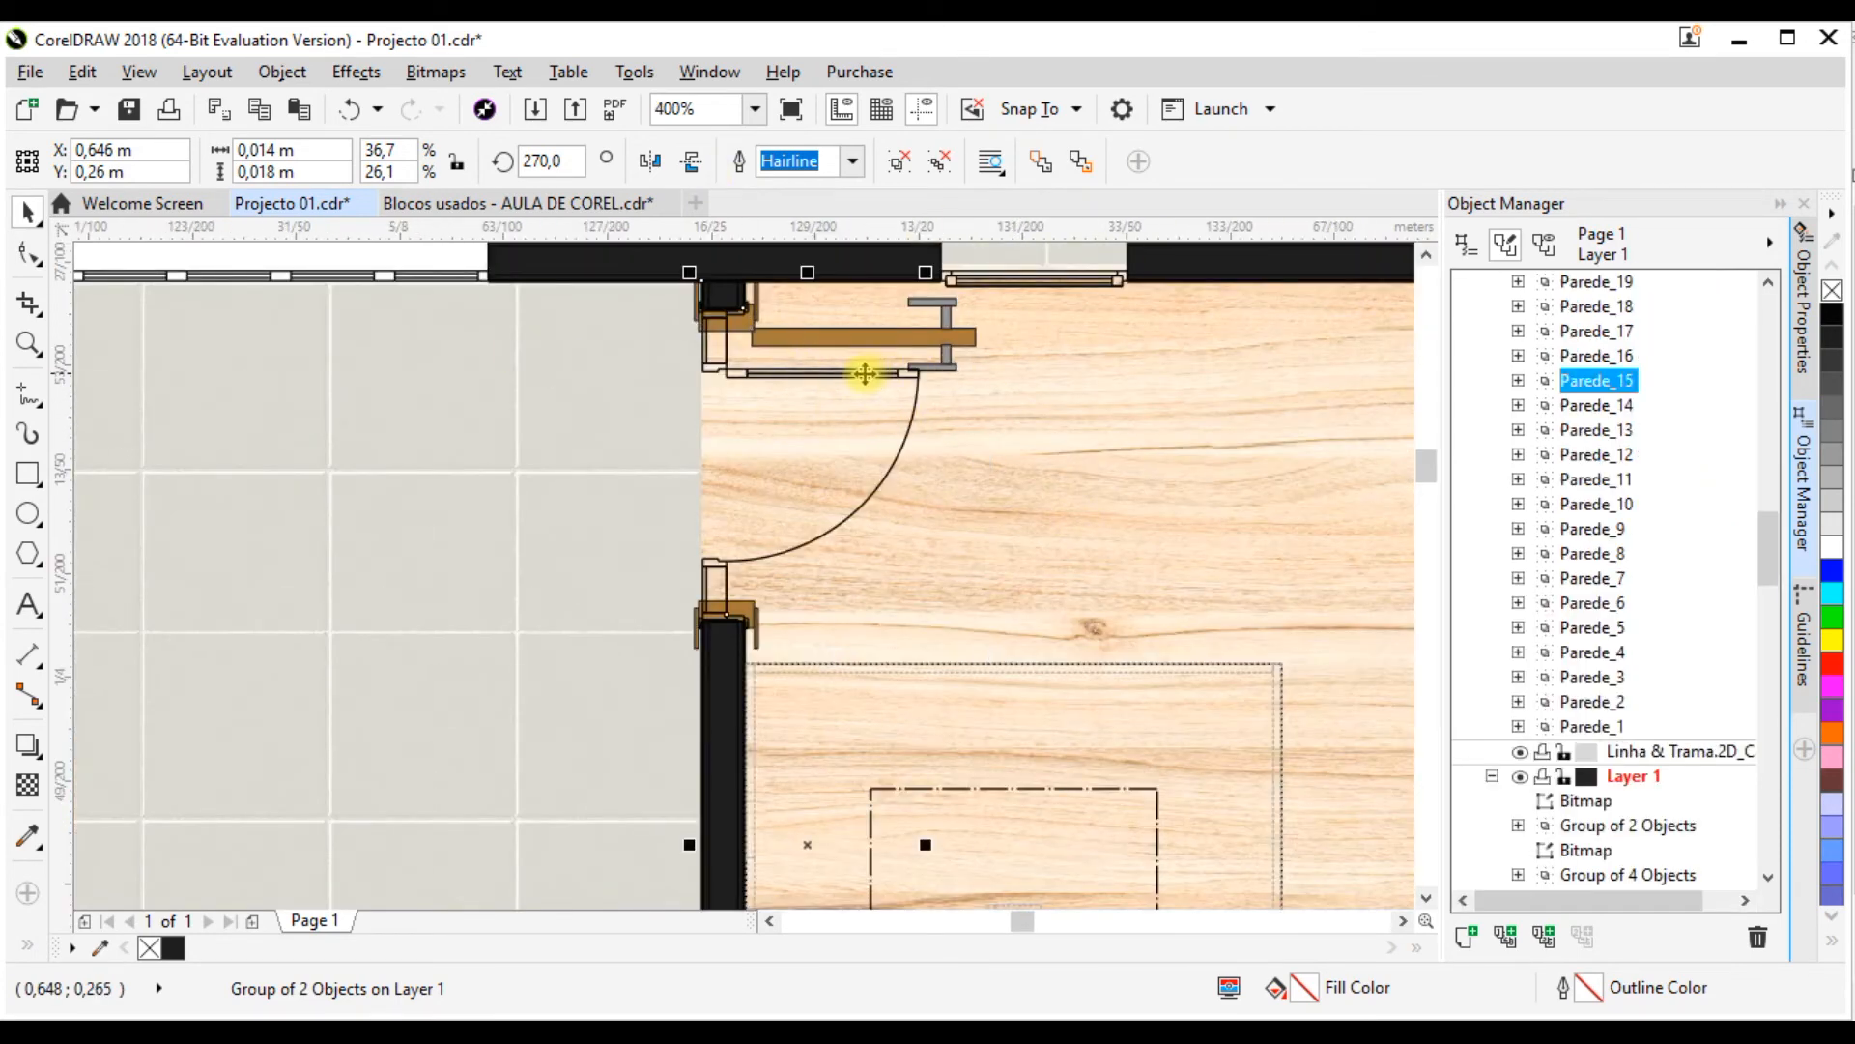
scroll(868, 420, down, 2)
scroll(867, 419, up, 2)
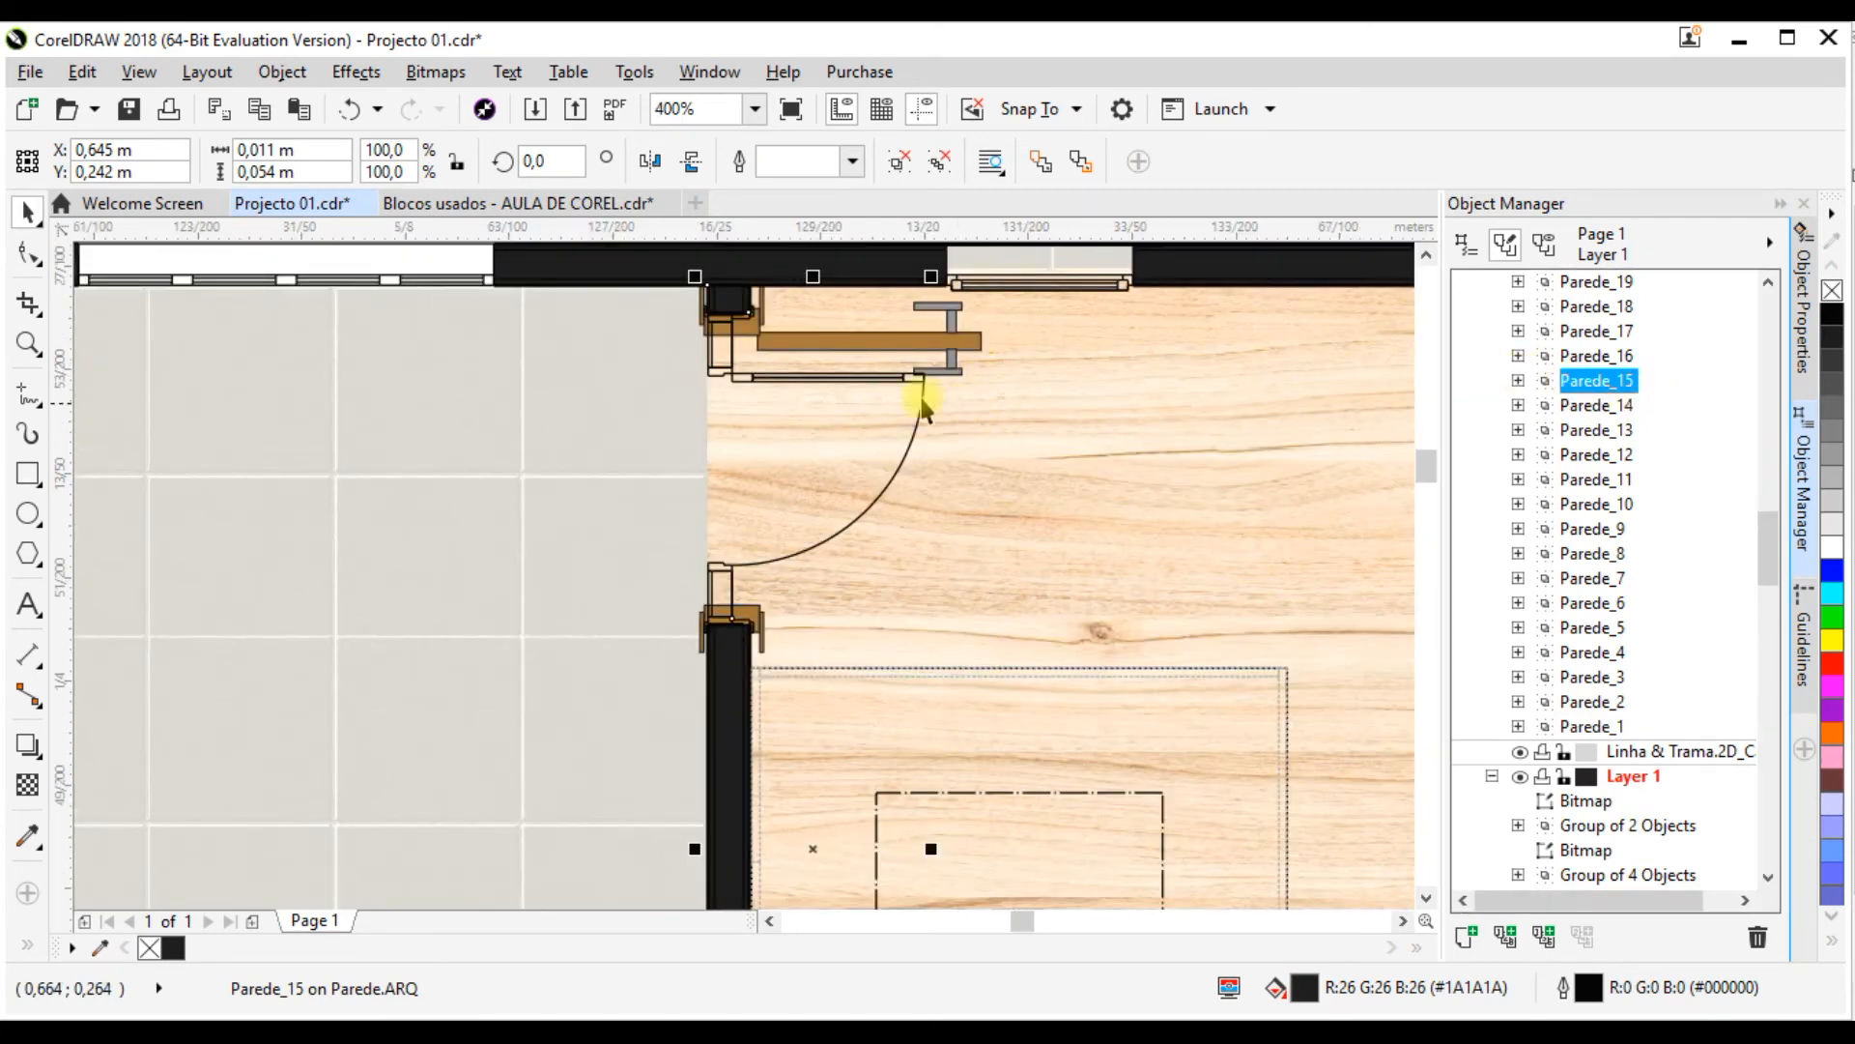
key(Escape)
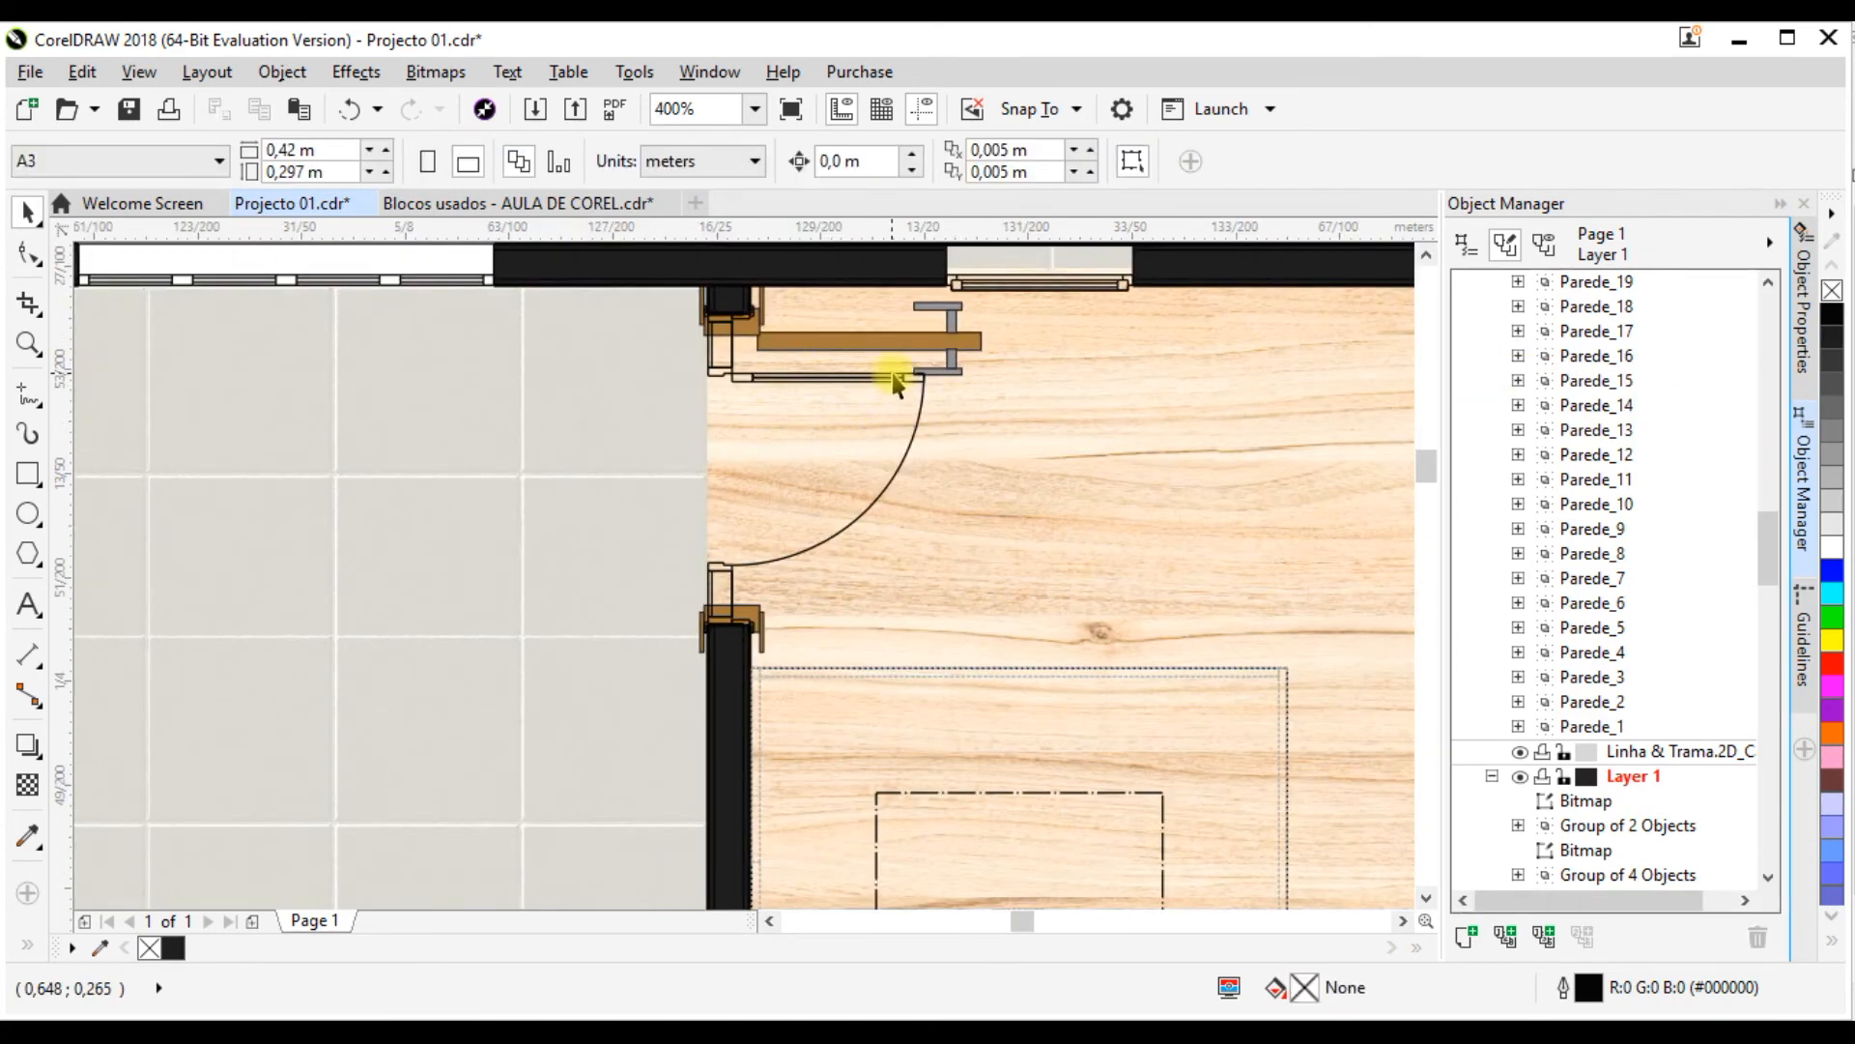
Step: Select the wall beside the stairs and expand its Parede_15 group to look through the objects it contains
click(730, 679)
scroll(800, 568, down, 1)
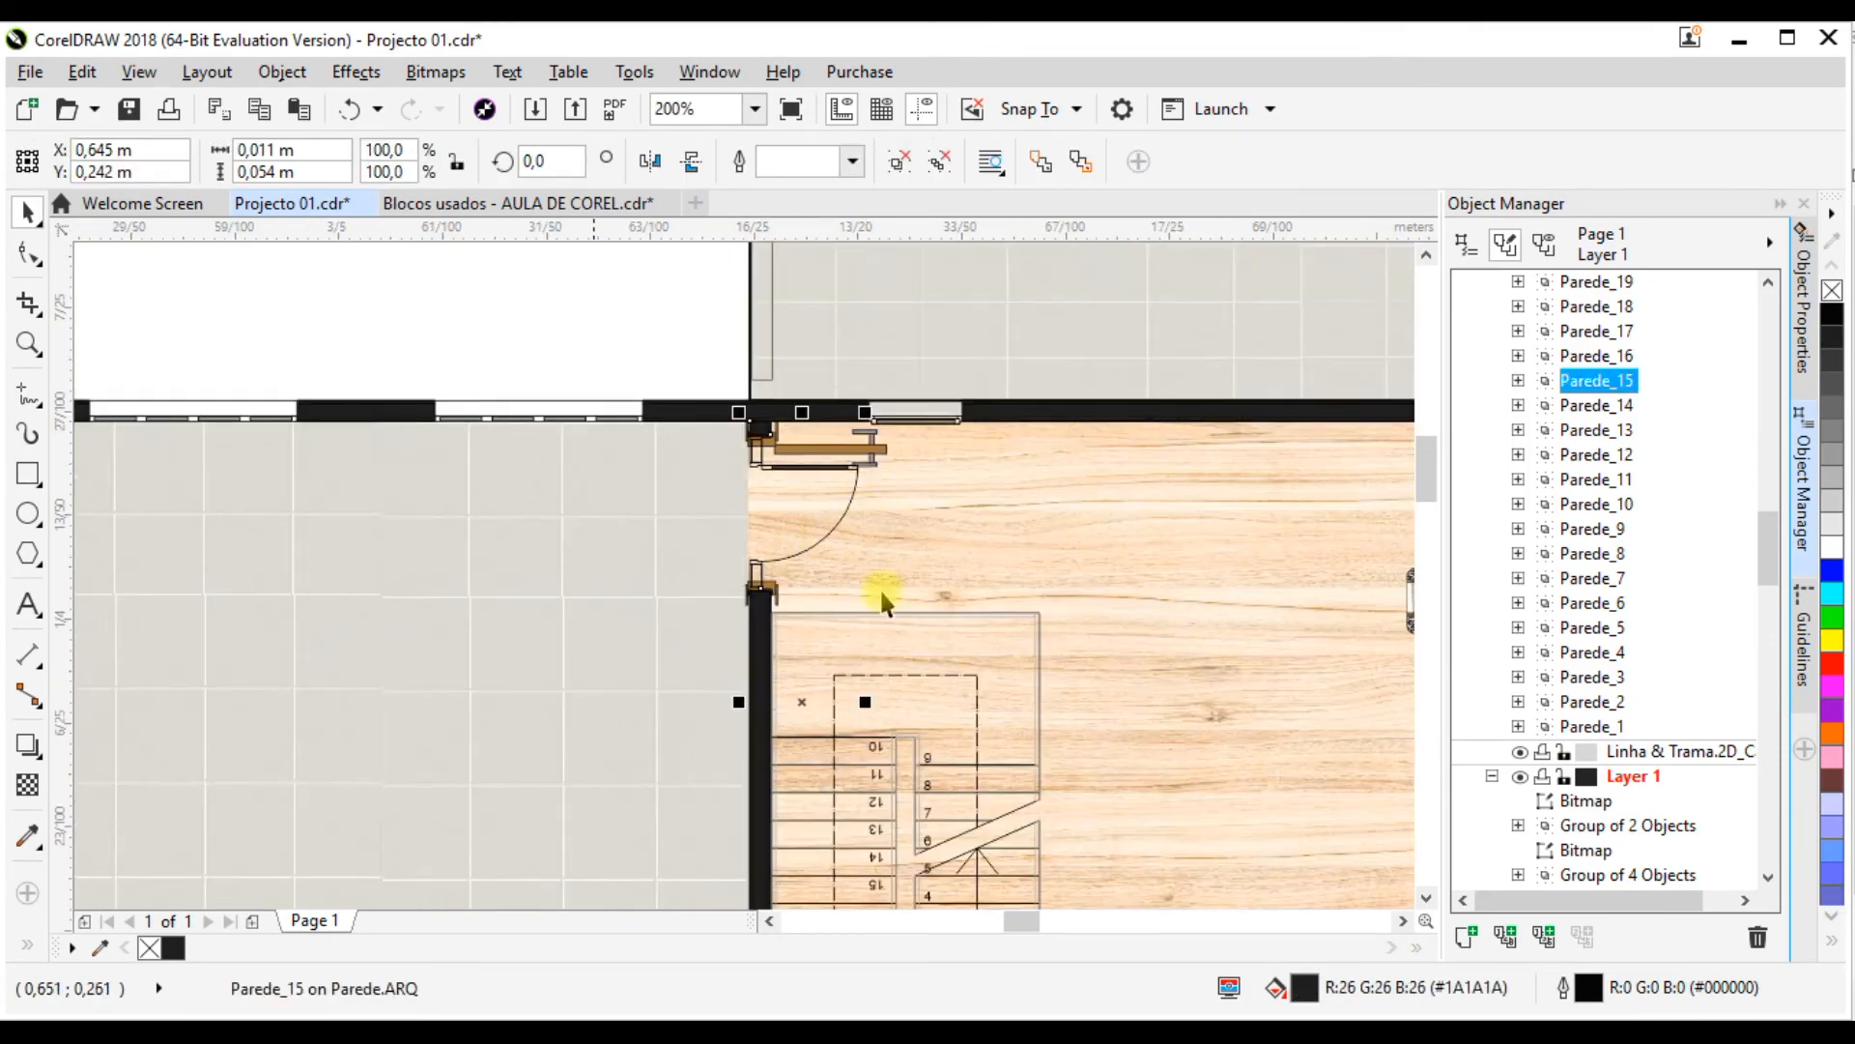
scroll(728, 487, down, 1)
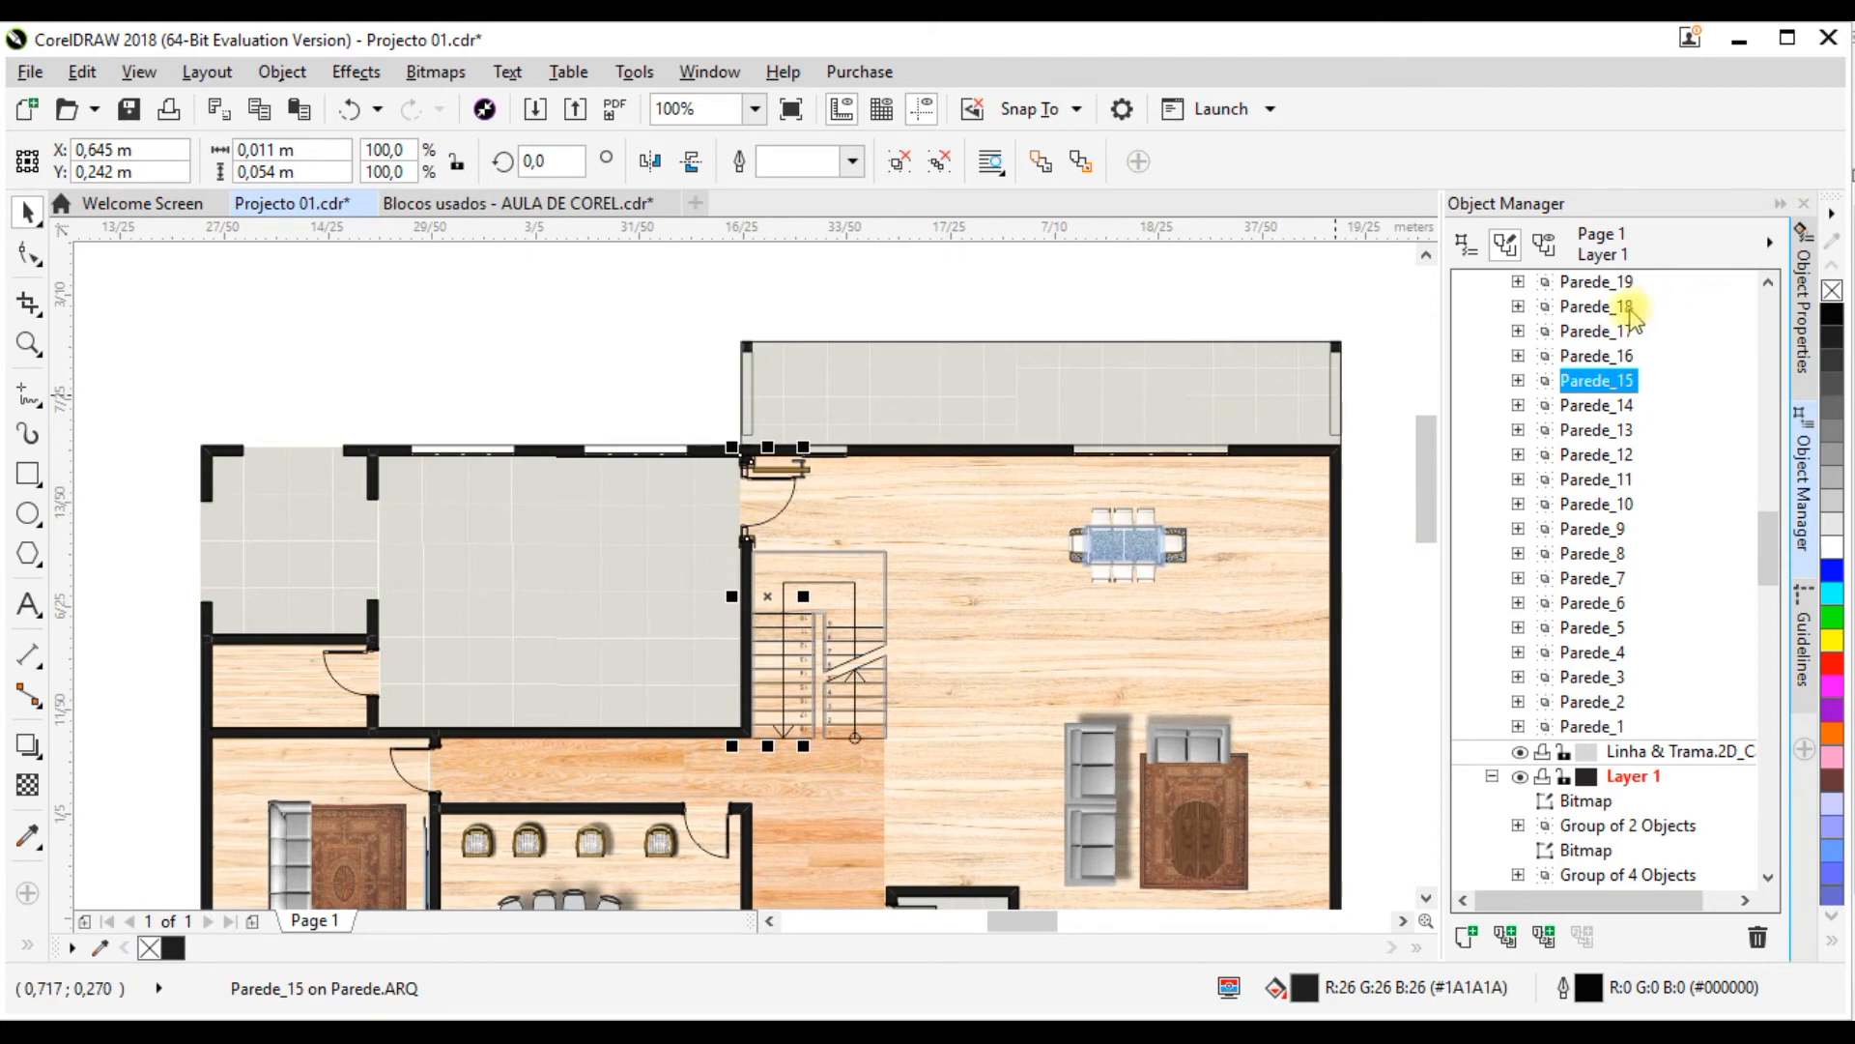
click(1519, 381)
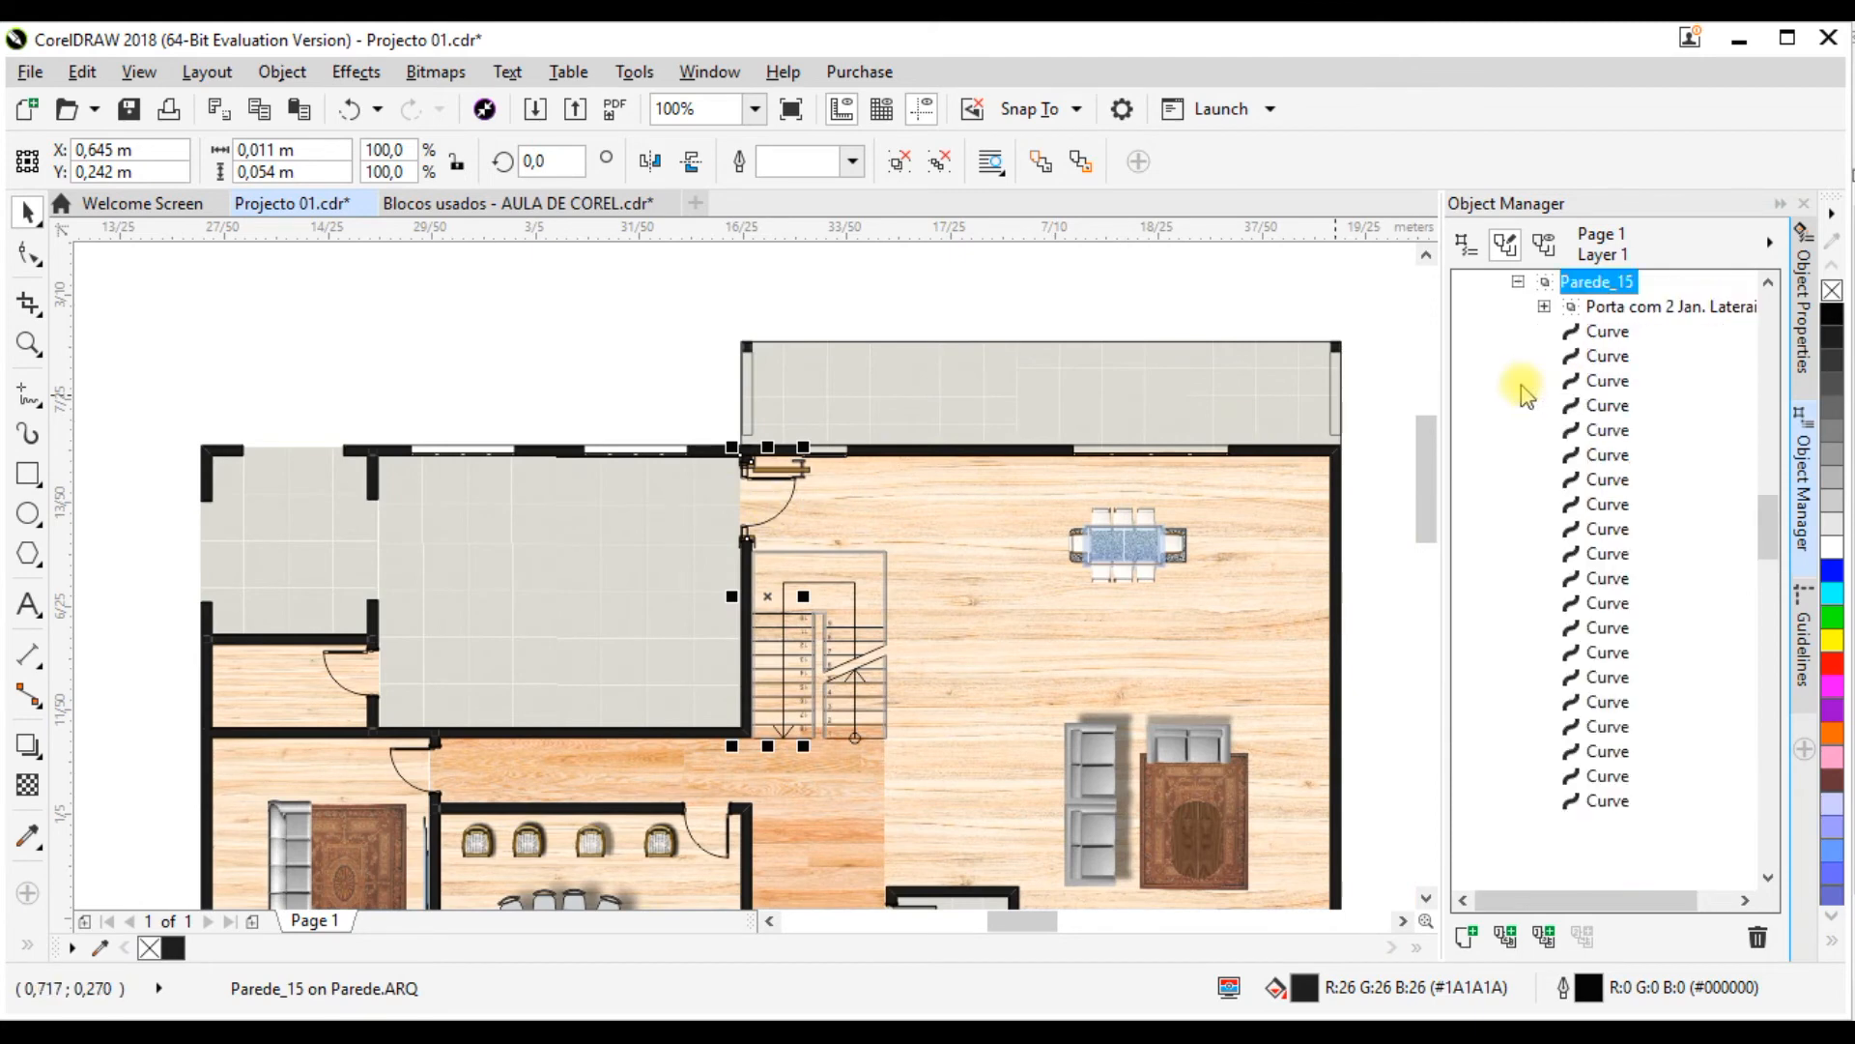
click(1609, 331)
scroll(1616, 362, down, 4)
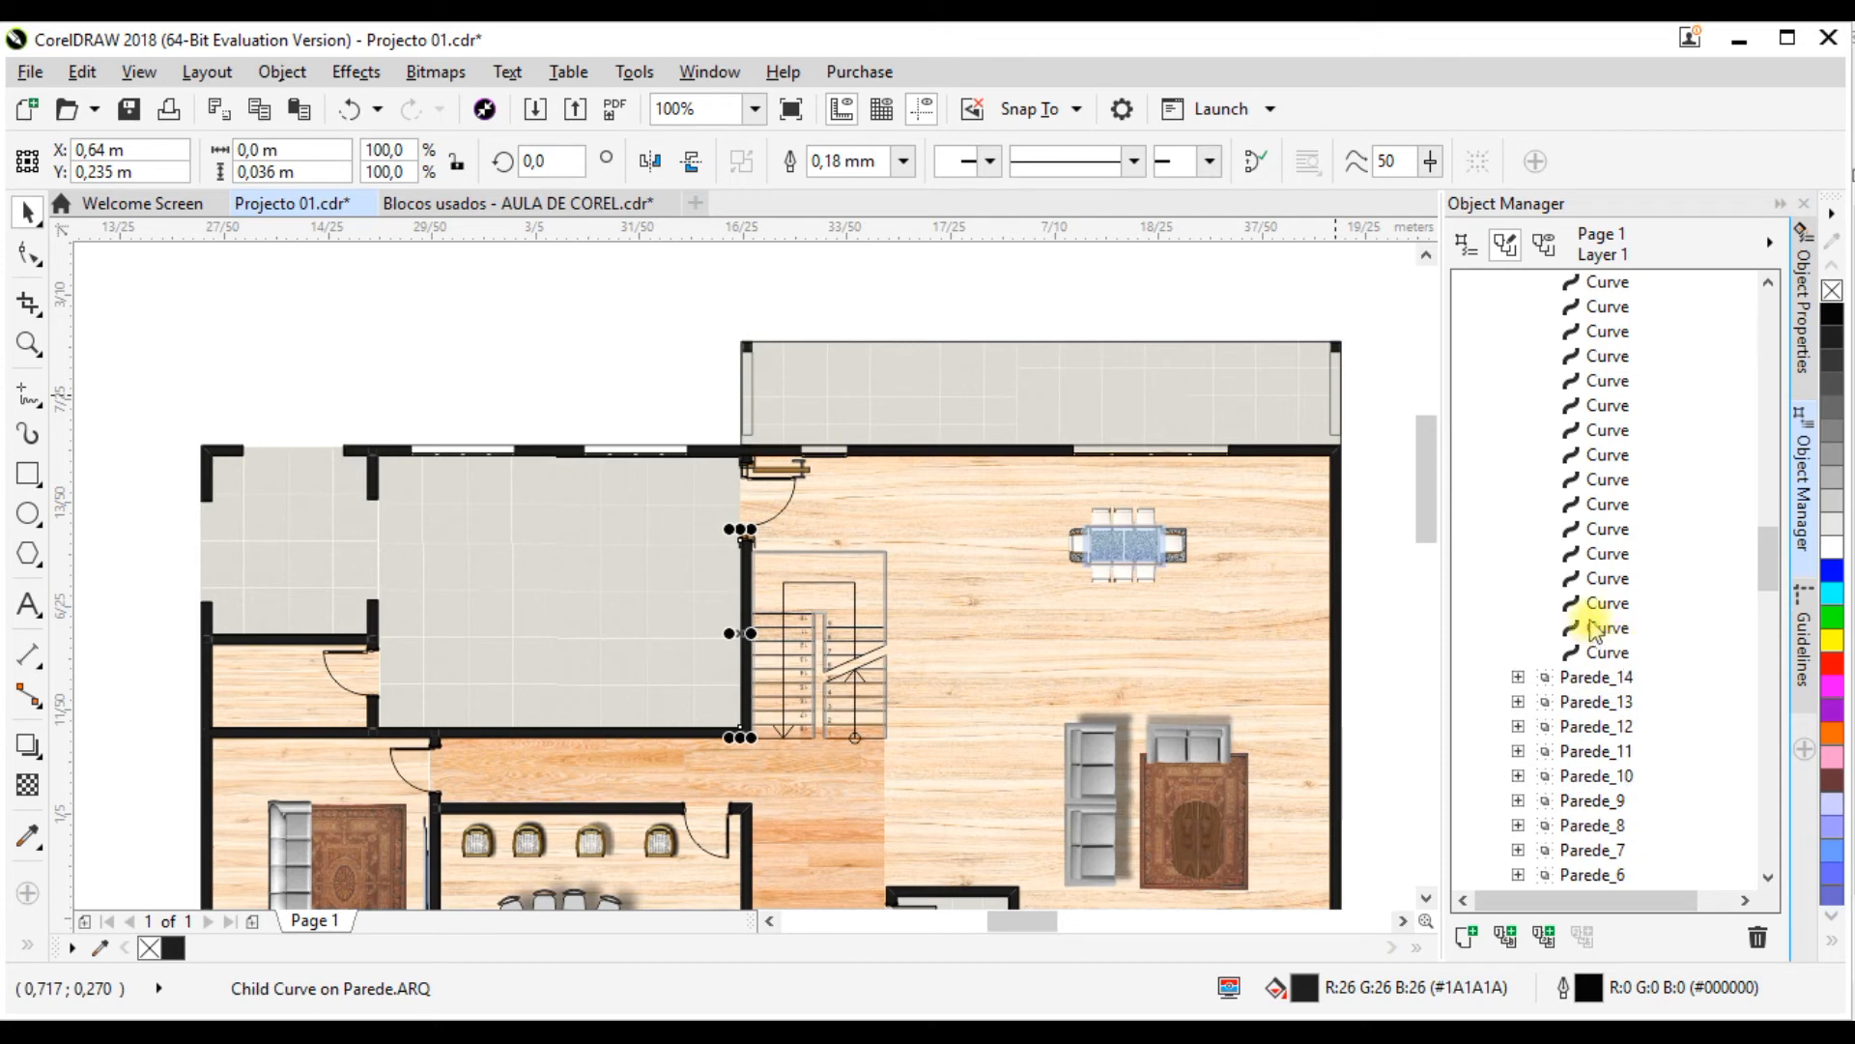
scroll(1592, 629, up, 5)
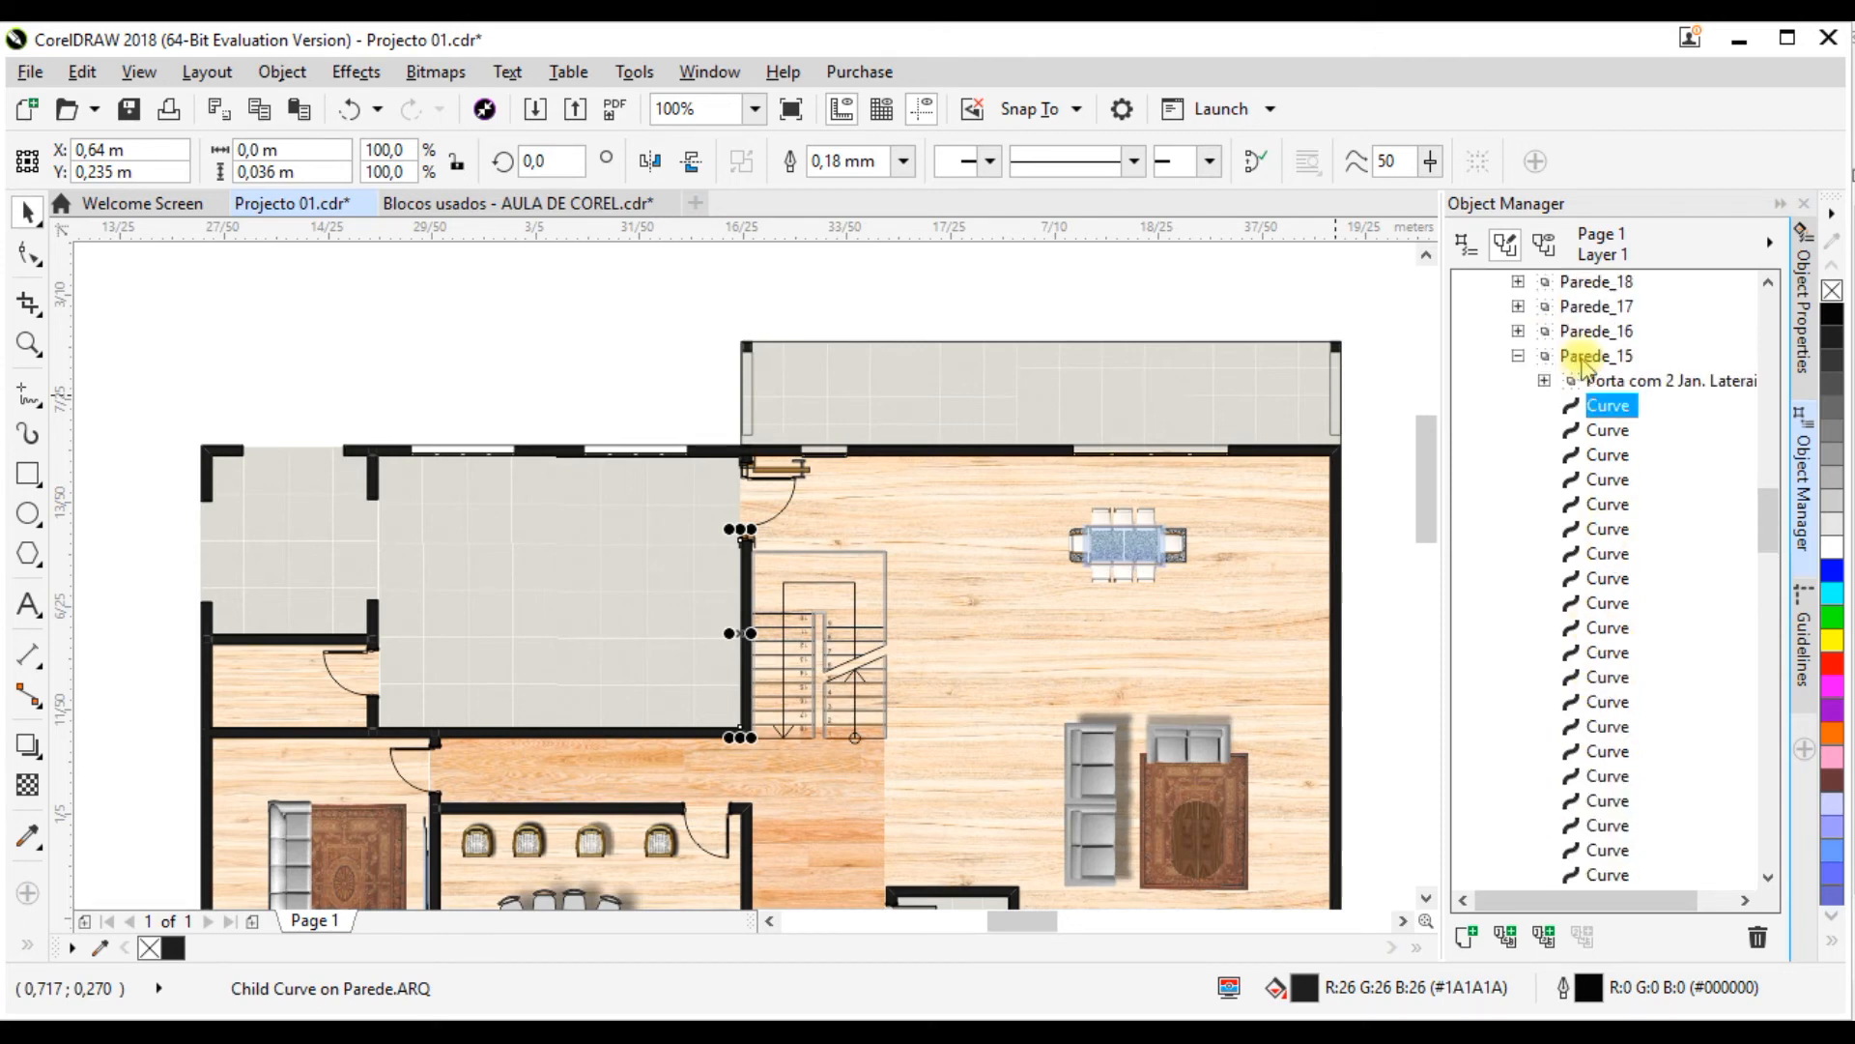
Step: Delete the old line-drawn door, Porta com 2 Jan. Laterais 20_2, from the Parede_15 group
click(785, 499)
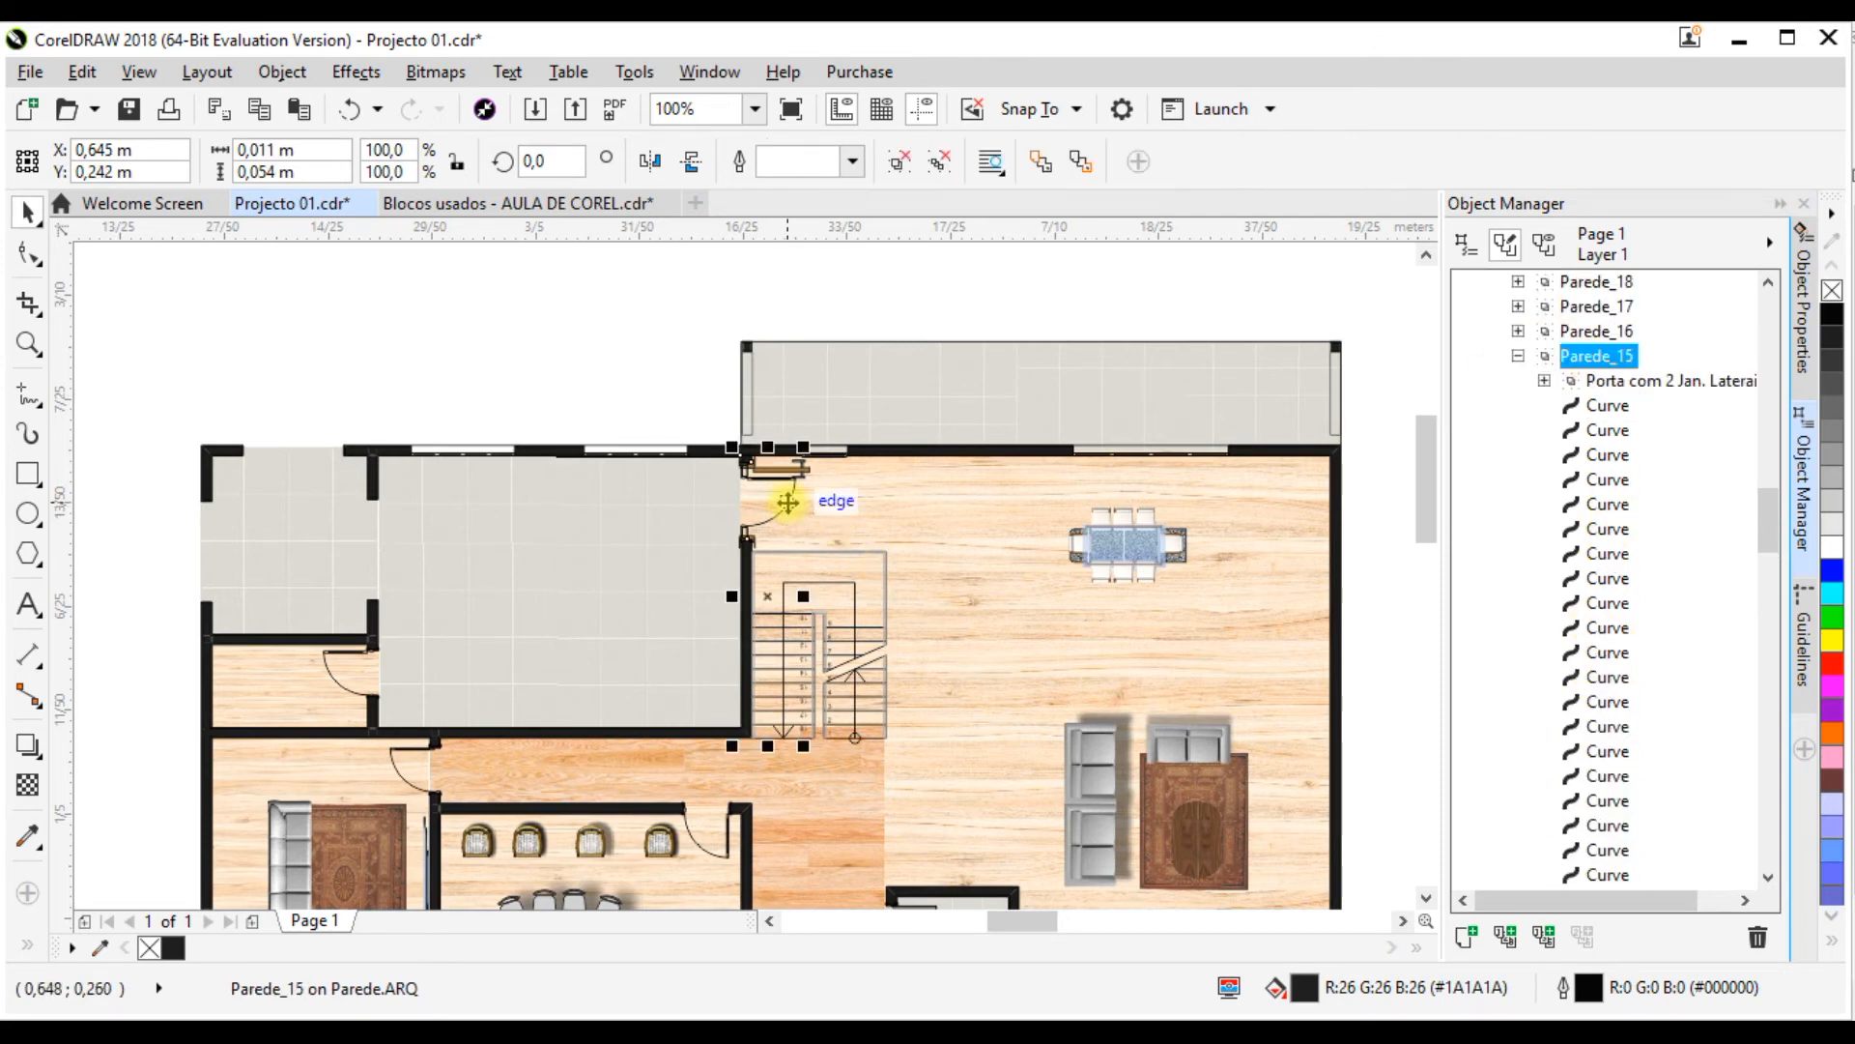
scroll(786, 496, up, 2)
click(817, 408)
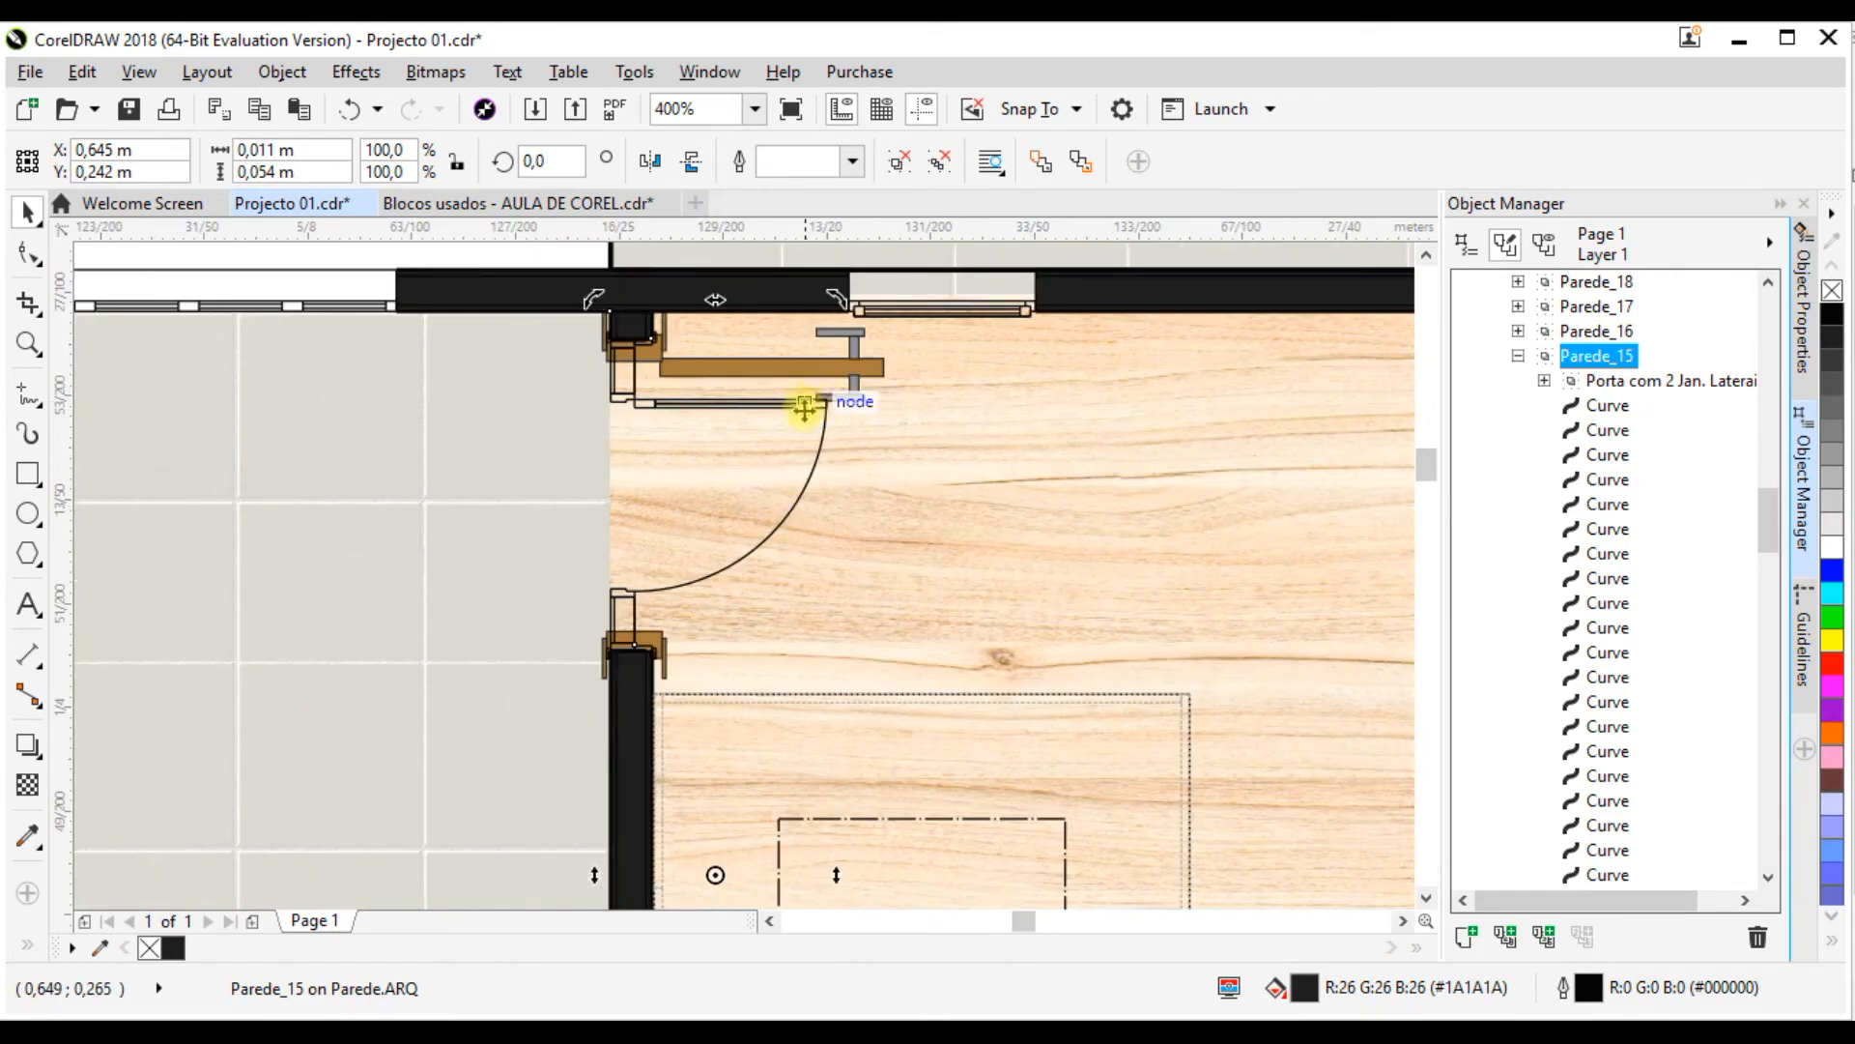
click(803, 407)
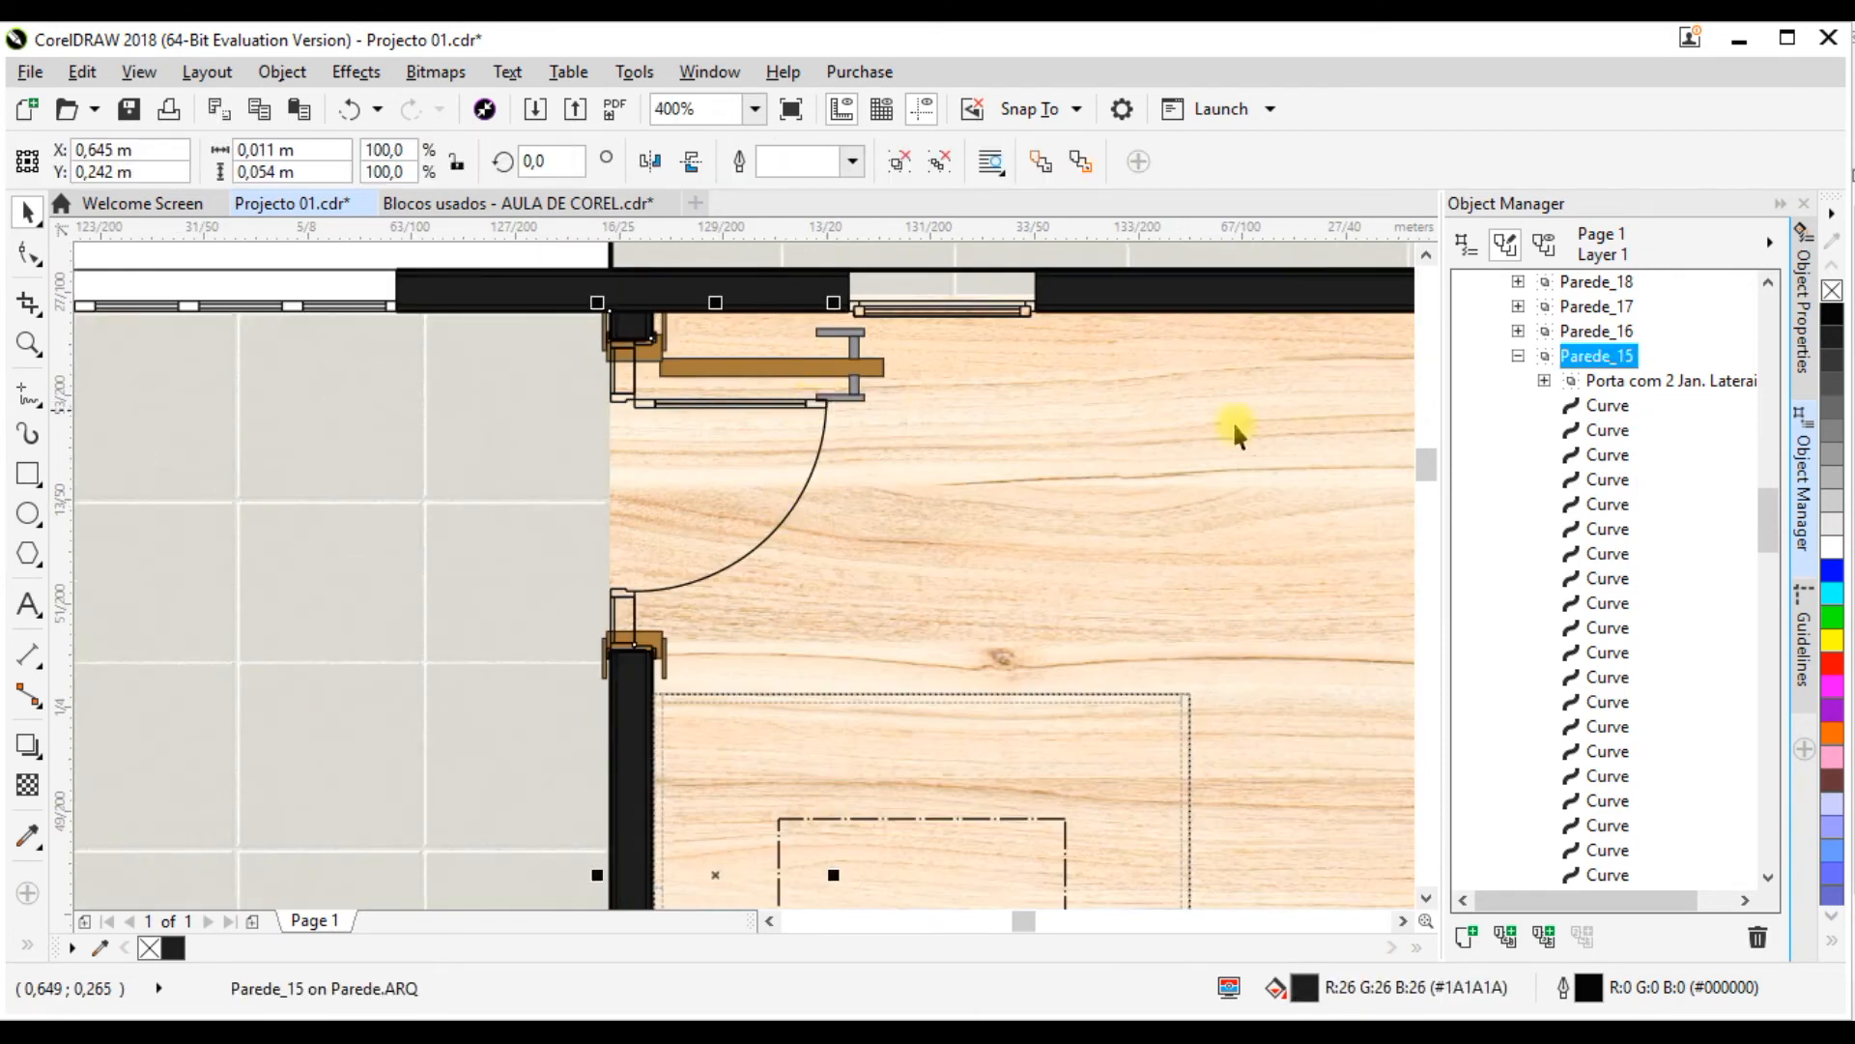
click(1638, 383)
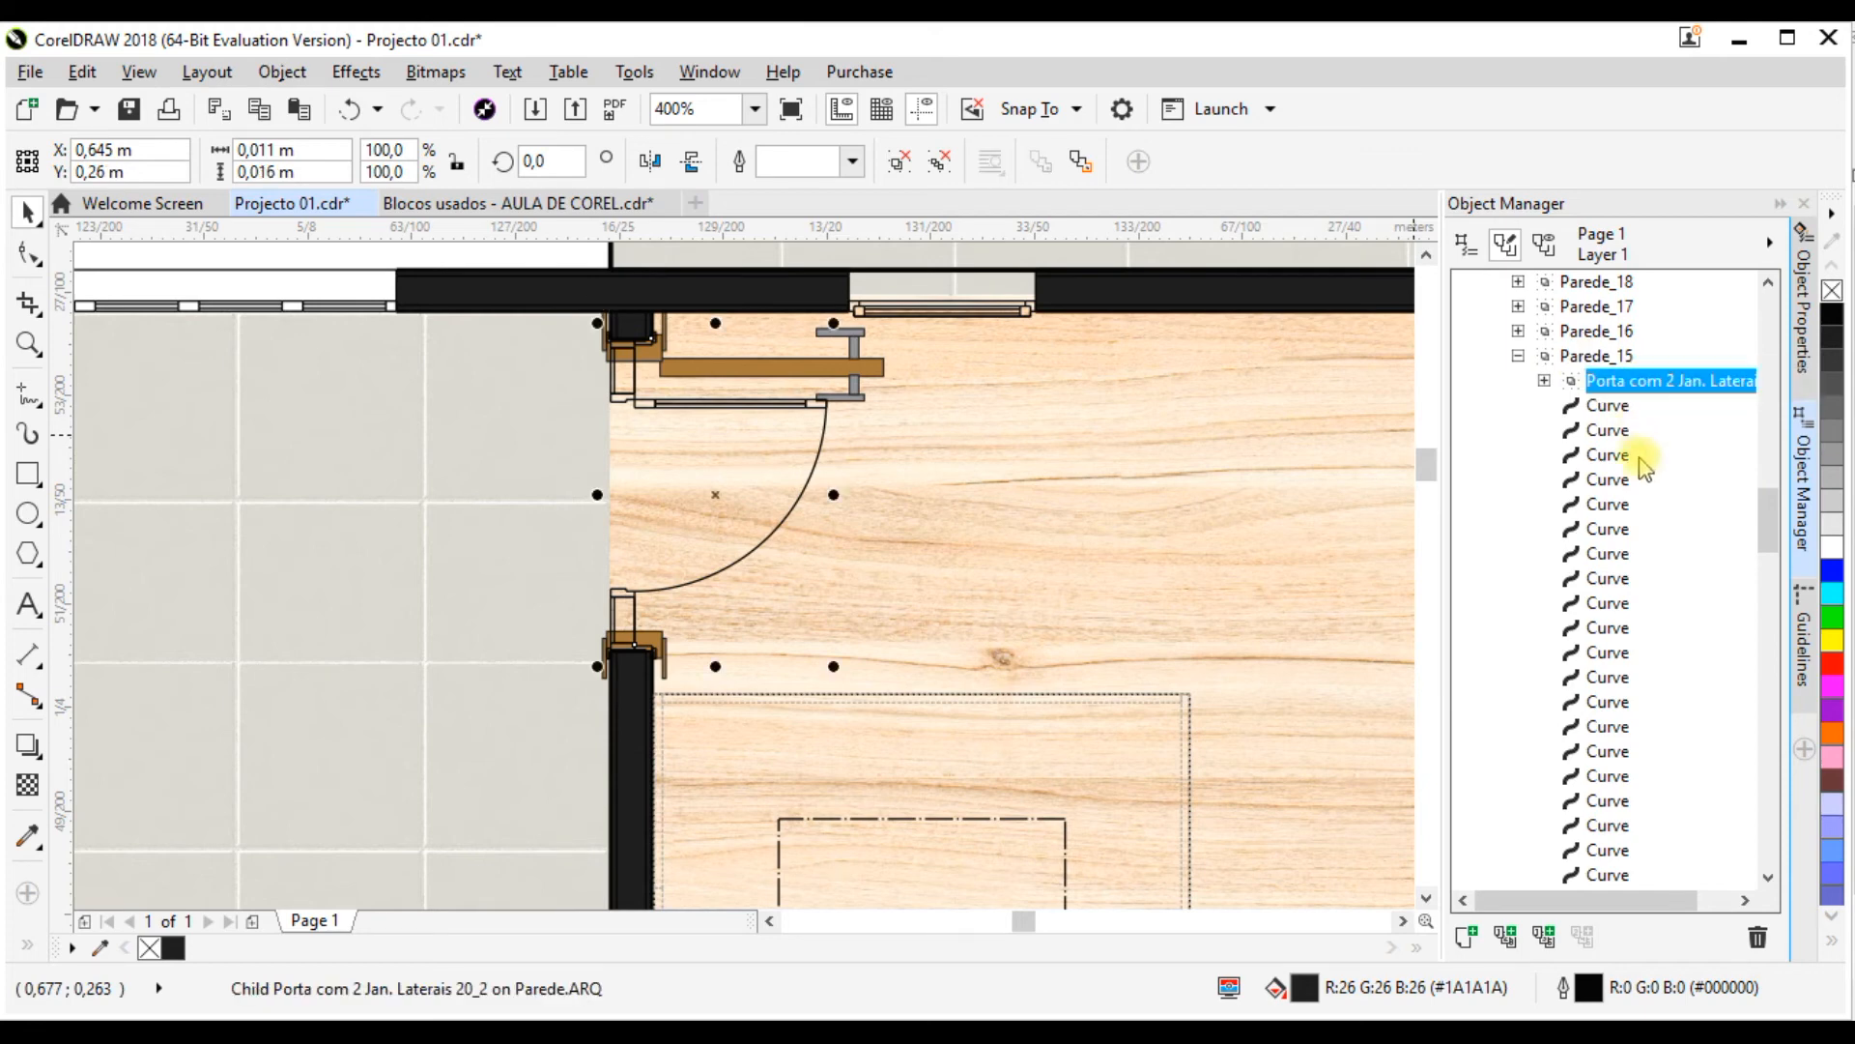
click(1758, 937)
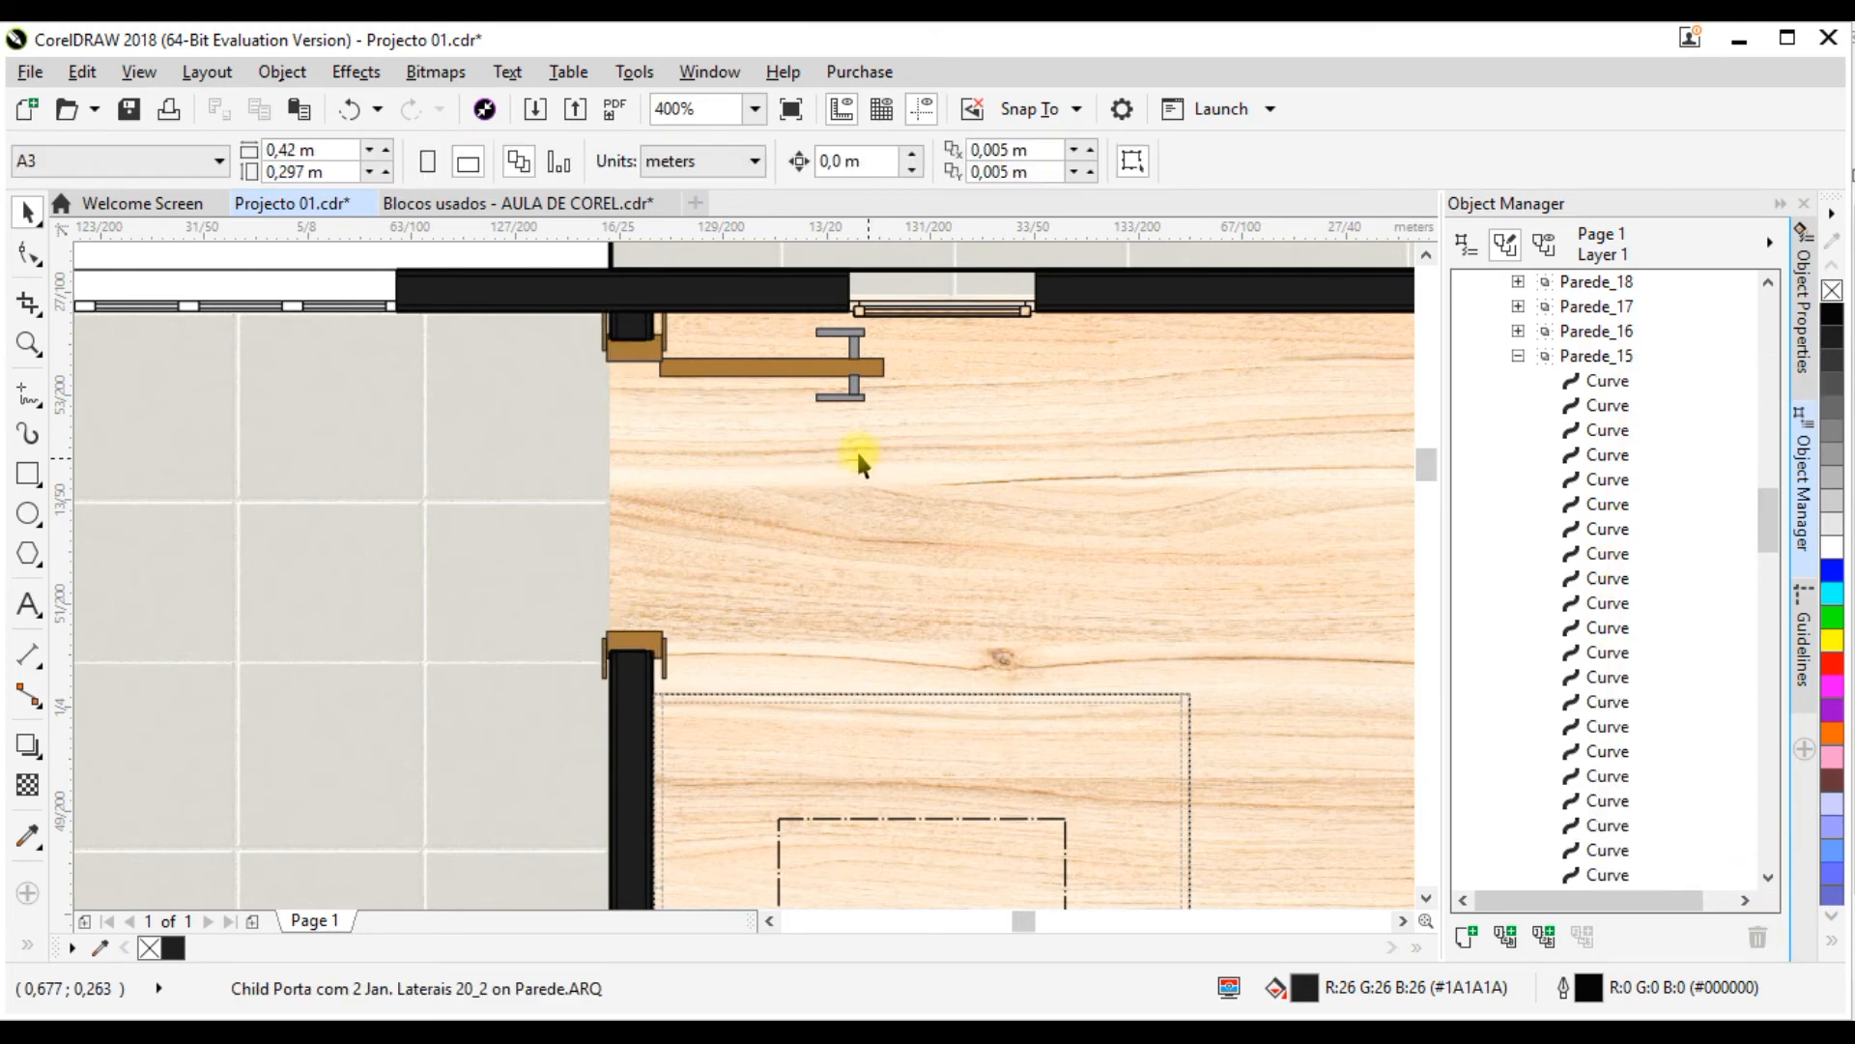
Step: Delete the line-drawn door Porta 20_2 of the small wood-floored room from the Parede_14 group
scroll(701, 365, down, 2)
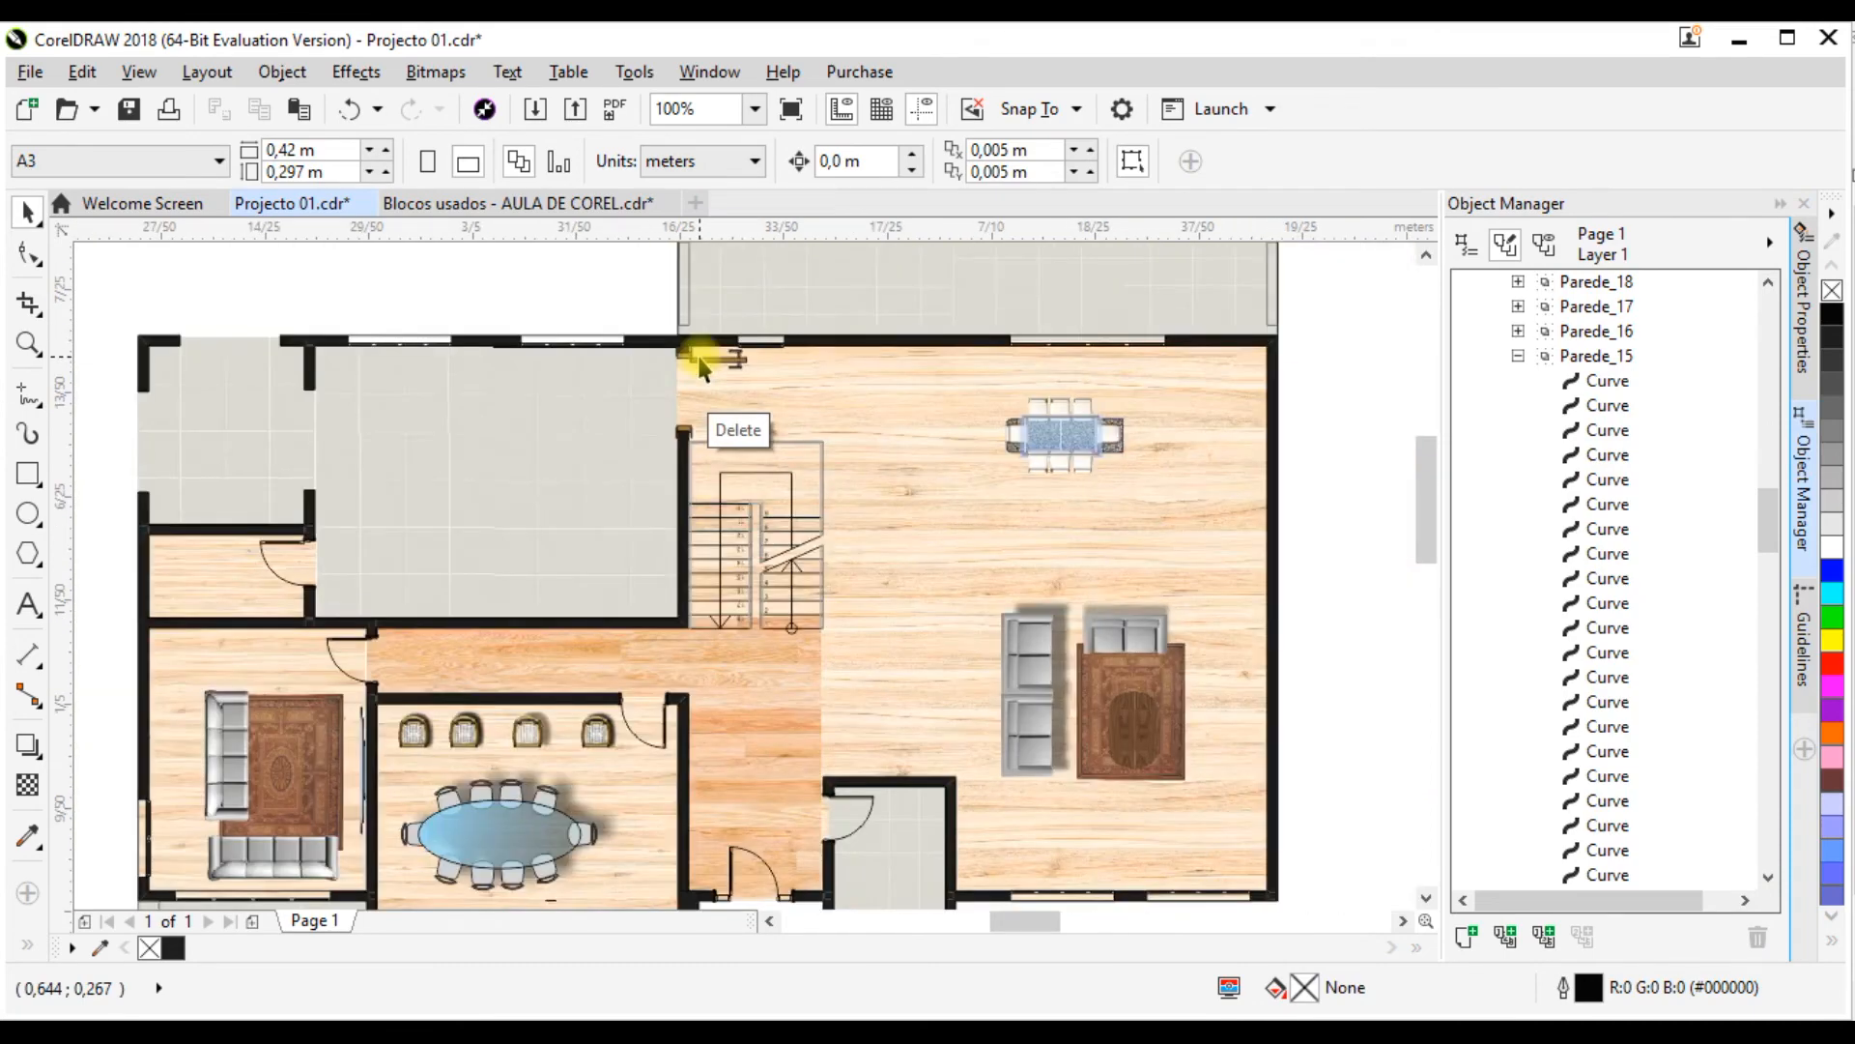
scroll(290, 570, up, 2)
scroll(679, 519, down, 1)
scroll(485, 535, up, 1)
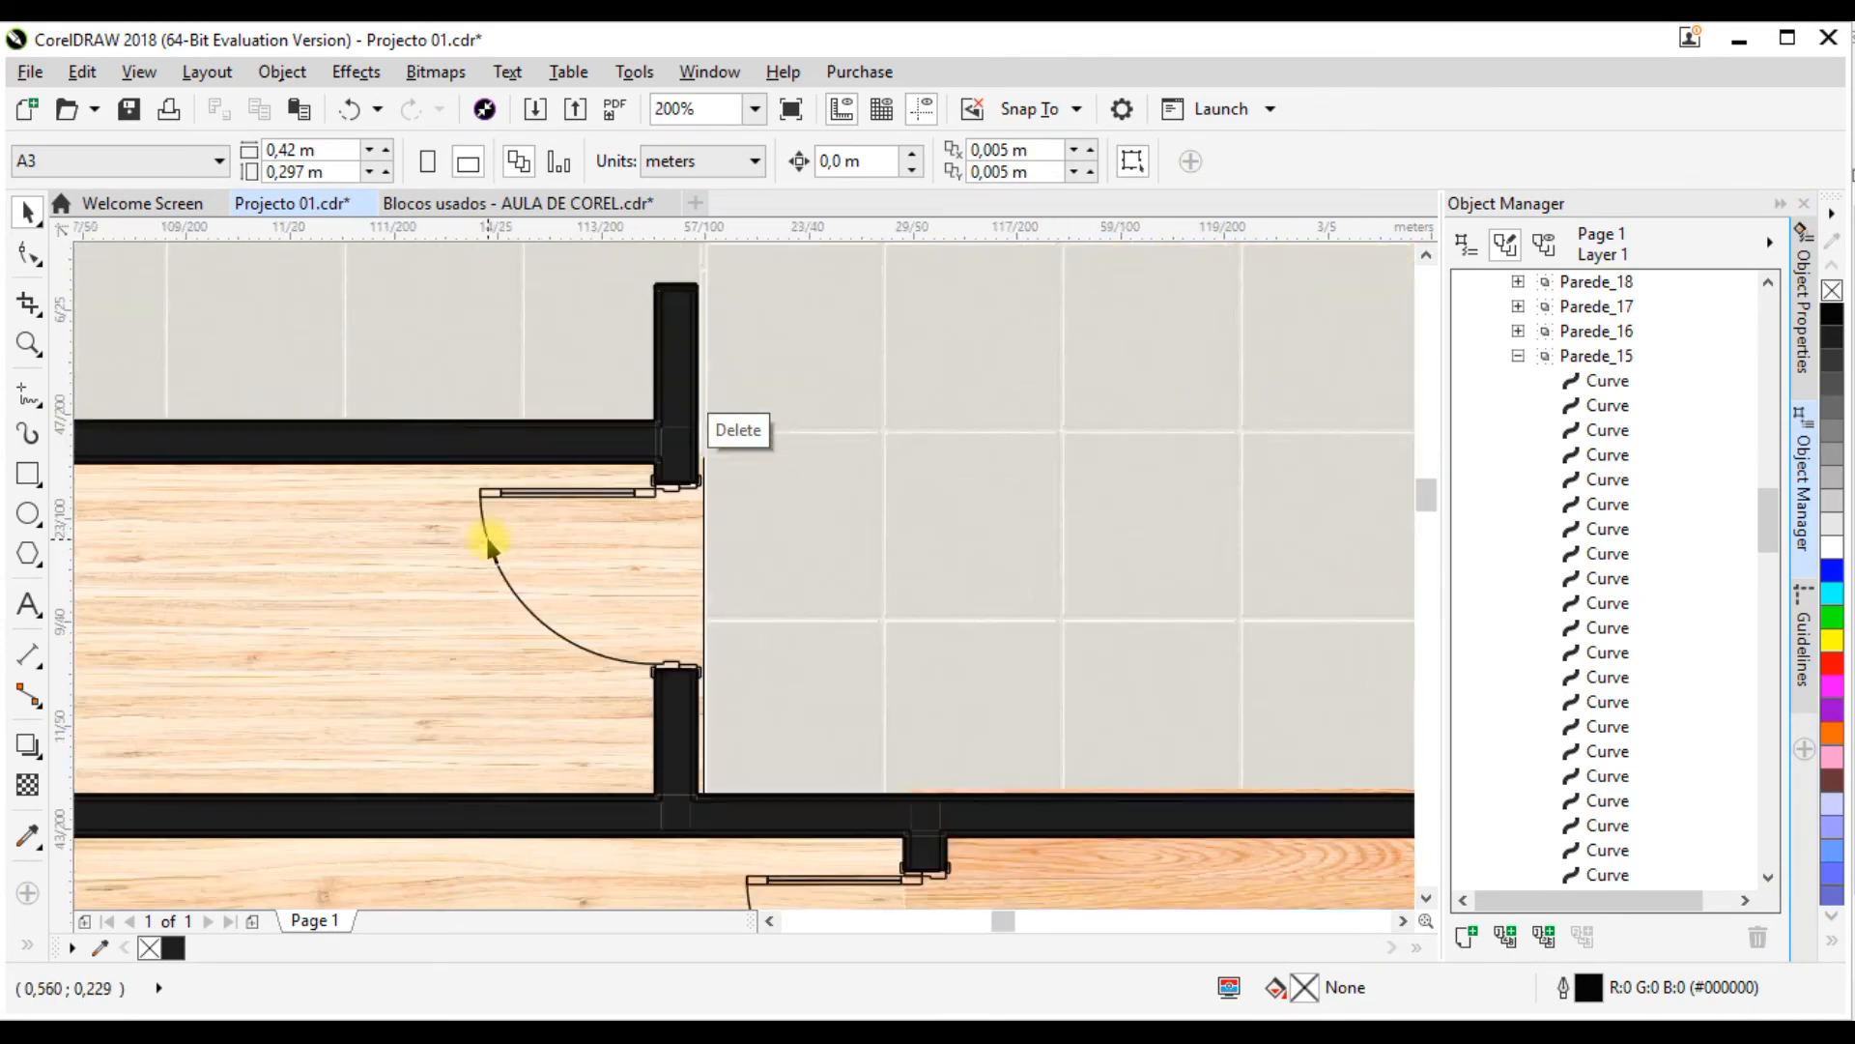
click(486, 490)
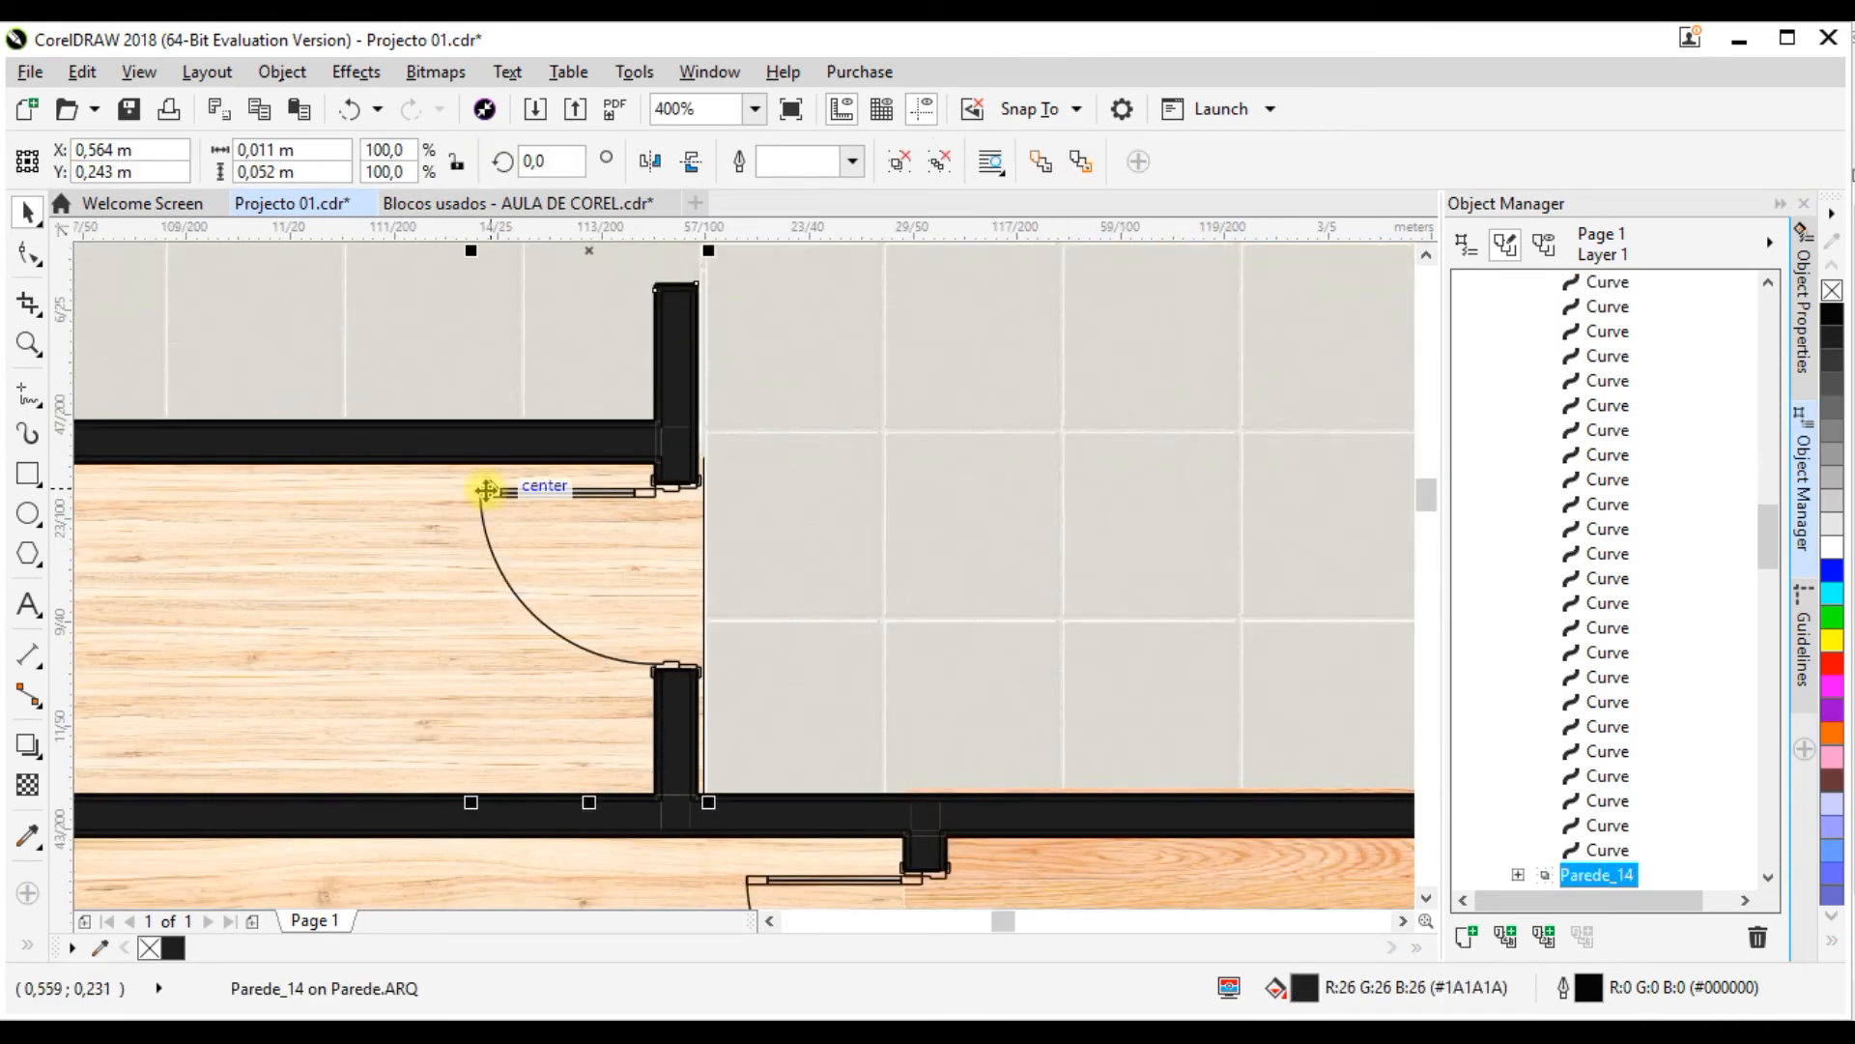
scroll(1577, 541, down, 1)
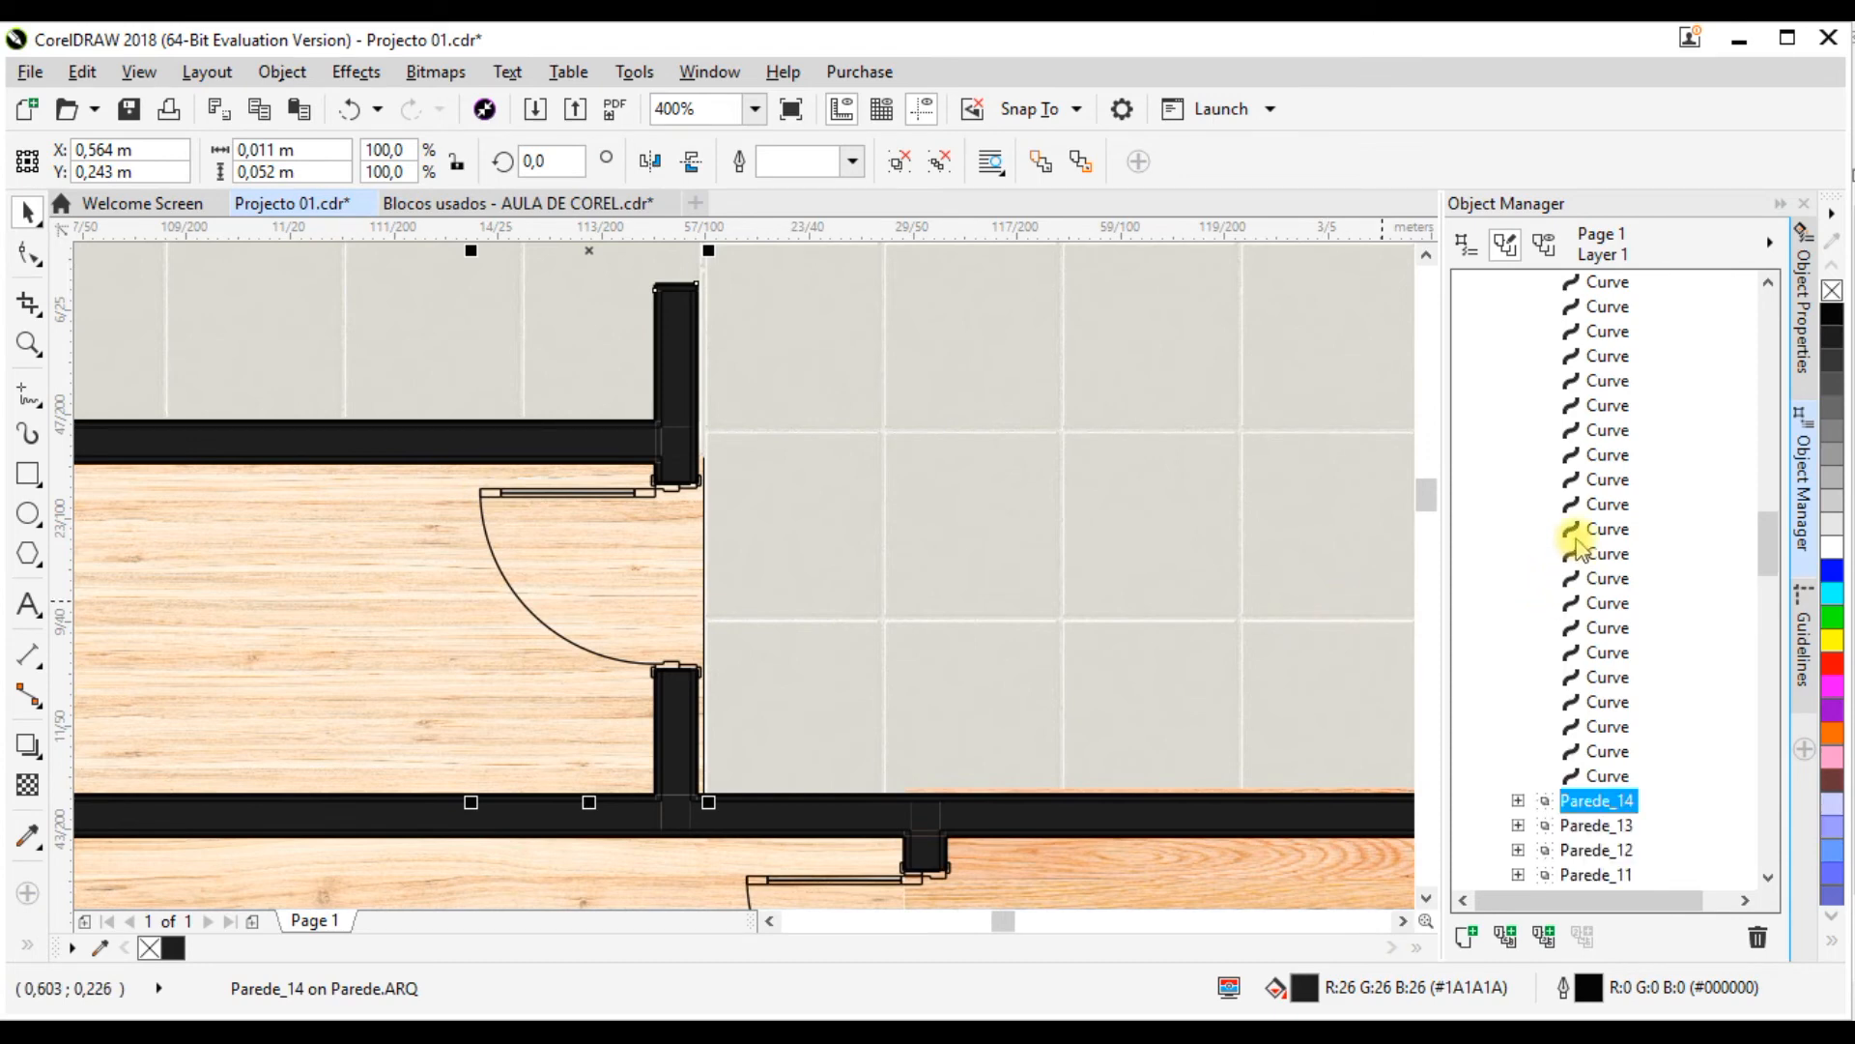
click(1518, 800)
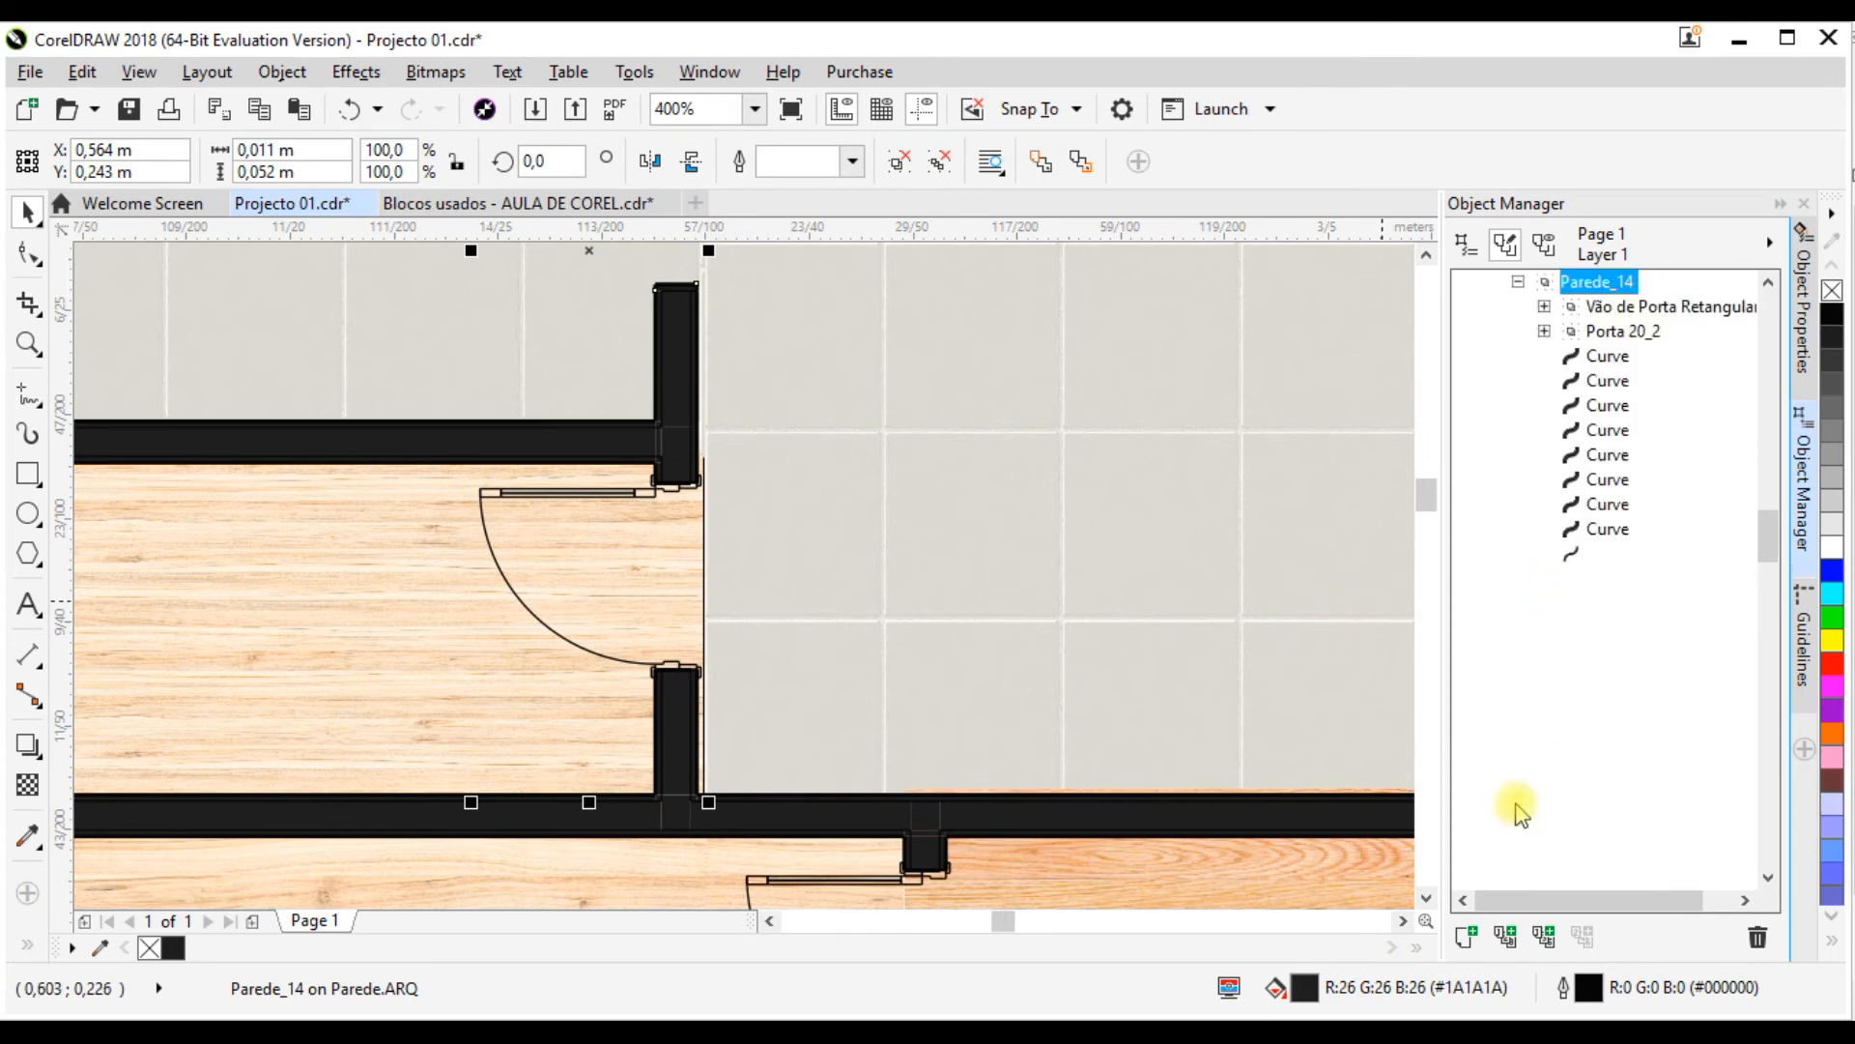
click(1594, 332)
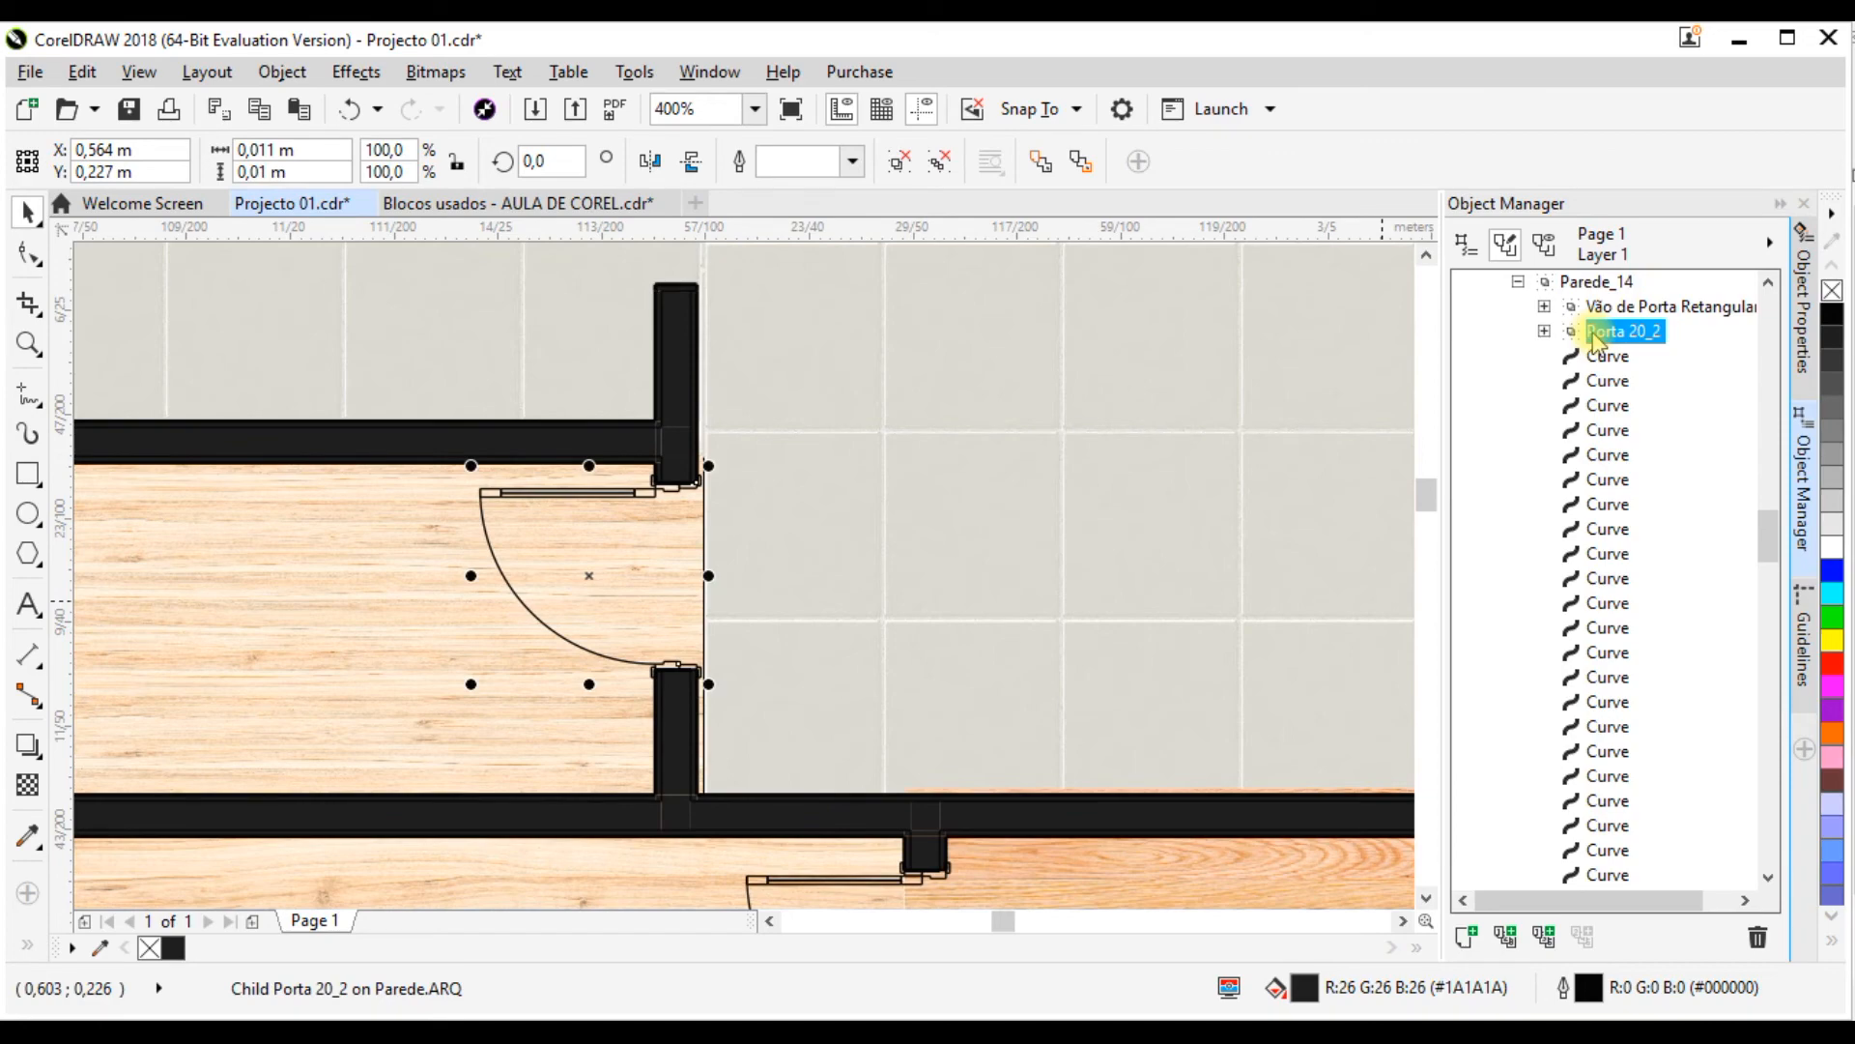
key(Delete)
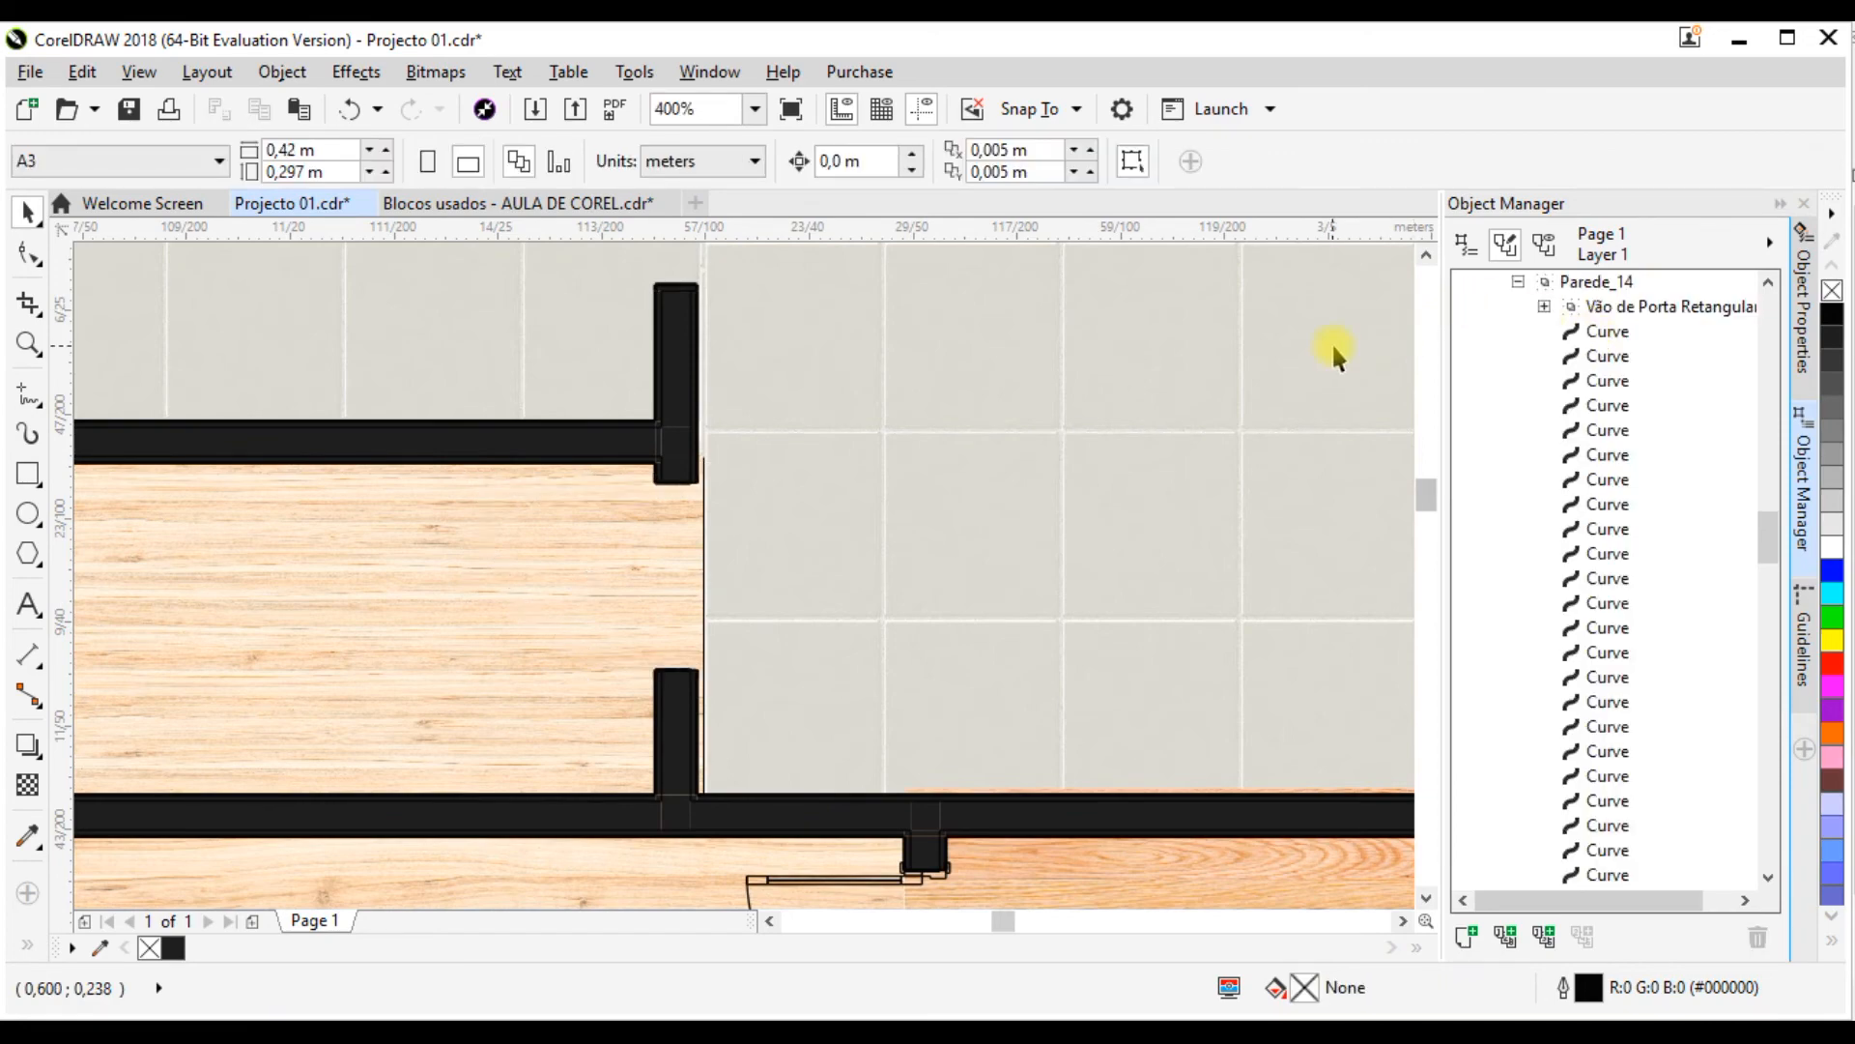
Step: Copy the door block beside the stairs to the empty doorway of the small wood-floored room
scroll(890, 594, down, 4)
scroll(720, 600, up, 2)
scroll(966, 497, up, 1)
scroll(993, 481, down, 2)
scroll(919, 522, up, 4)
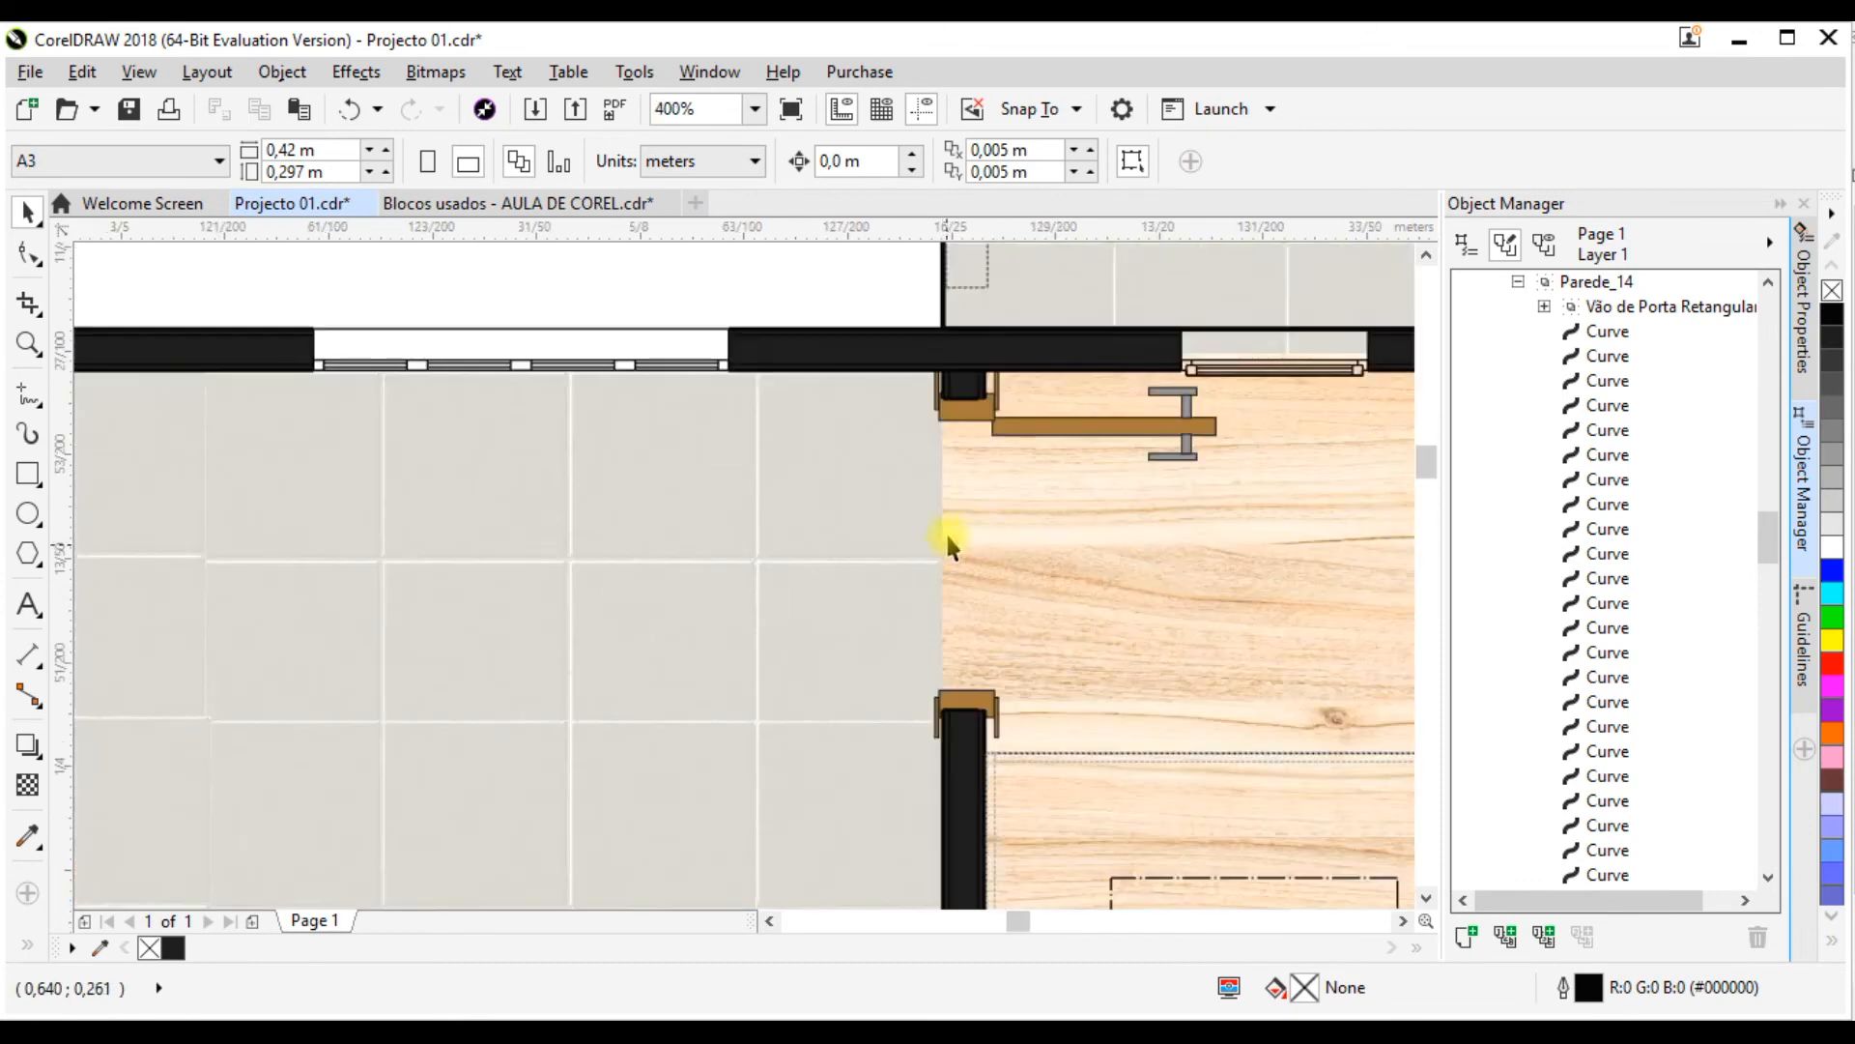
scroll(799, 408, down, 2)
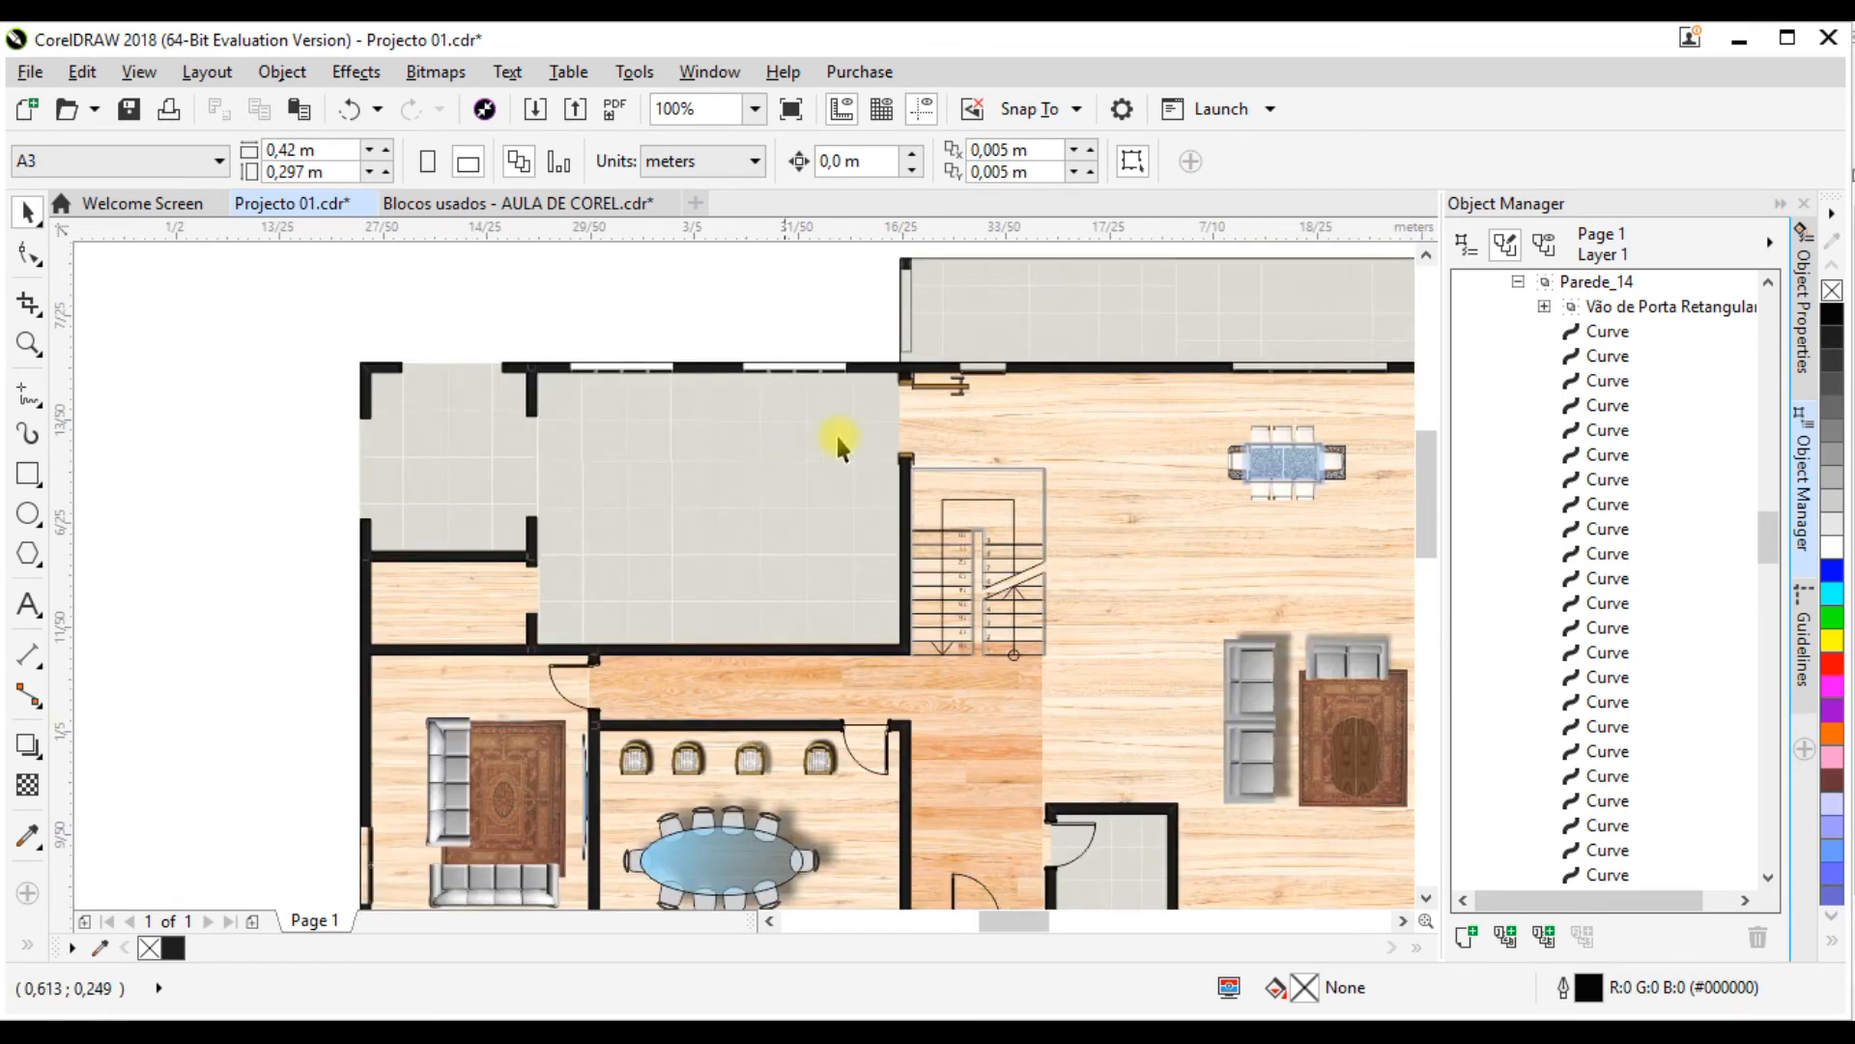
click(959, 386)
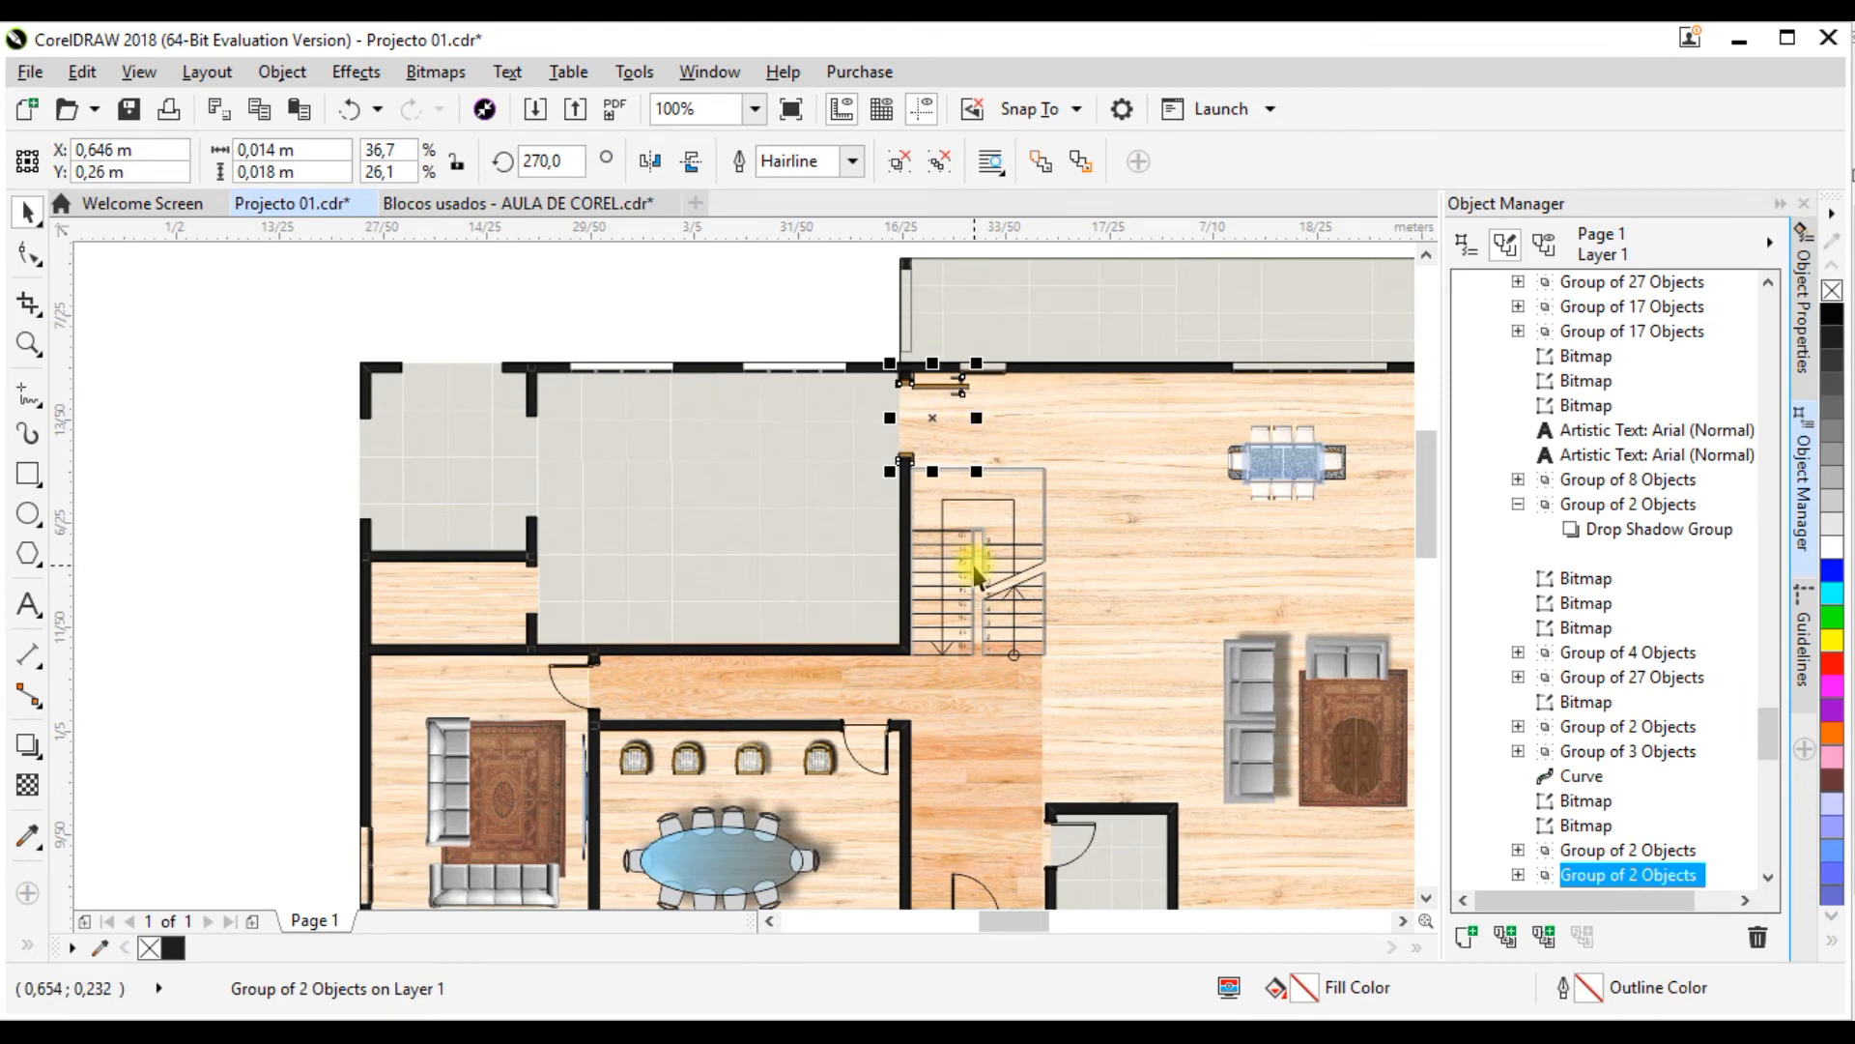
drag(912, 382, 456, 582)
scroll(456, 581, up, 4)
scroll(695, 462, down, 2)
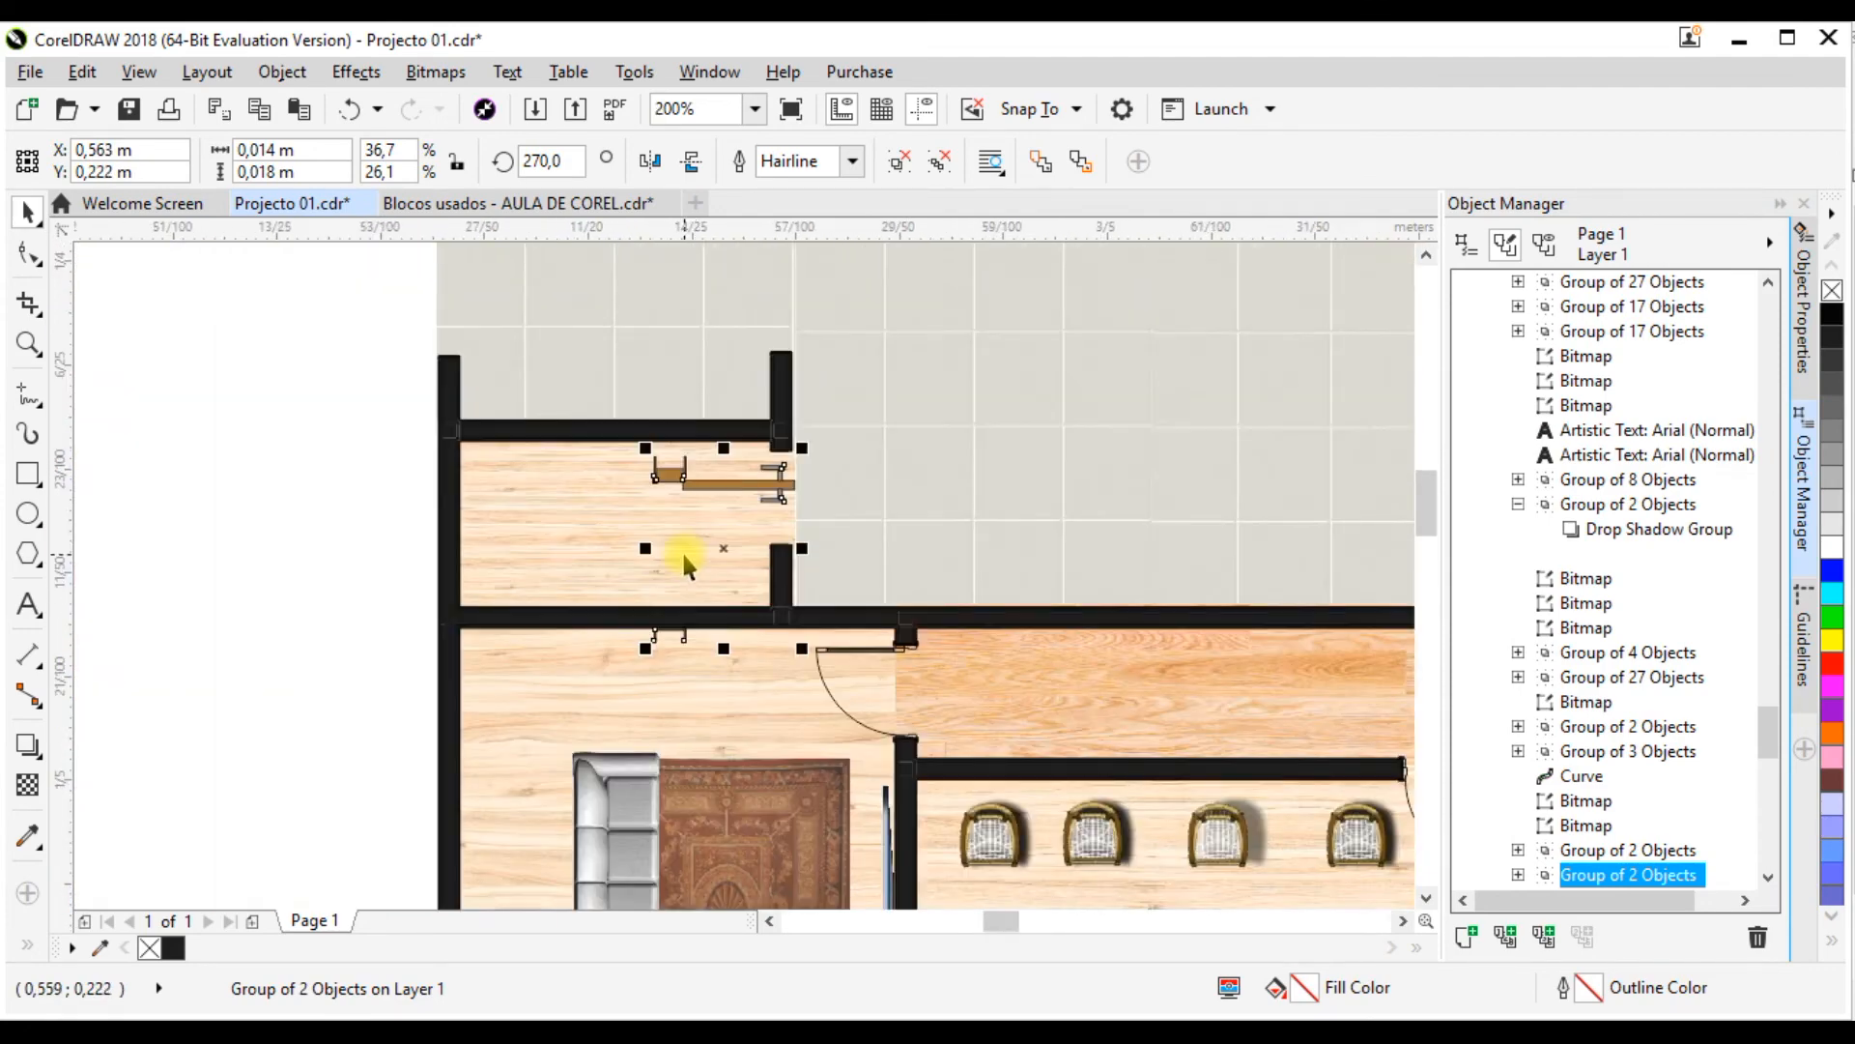
scroll(682, 607, up, 1)
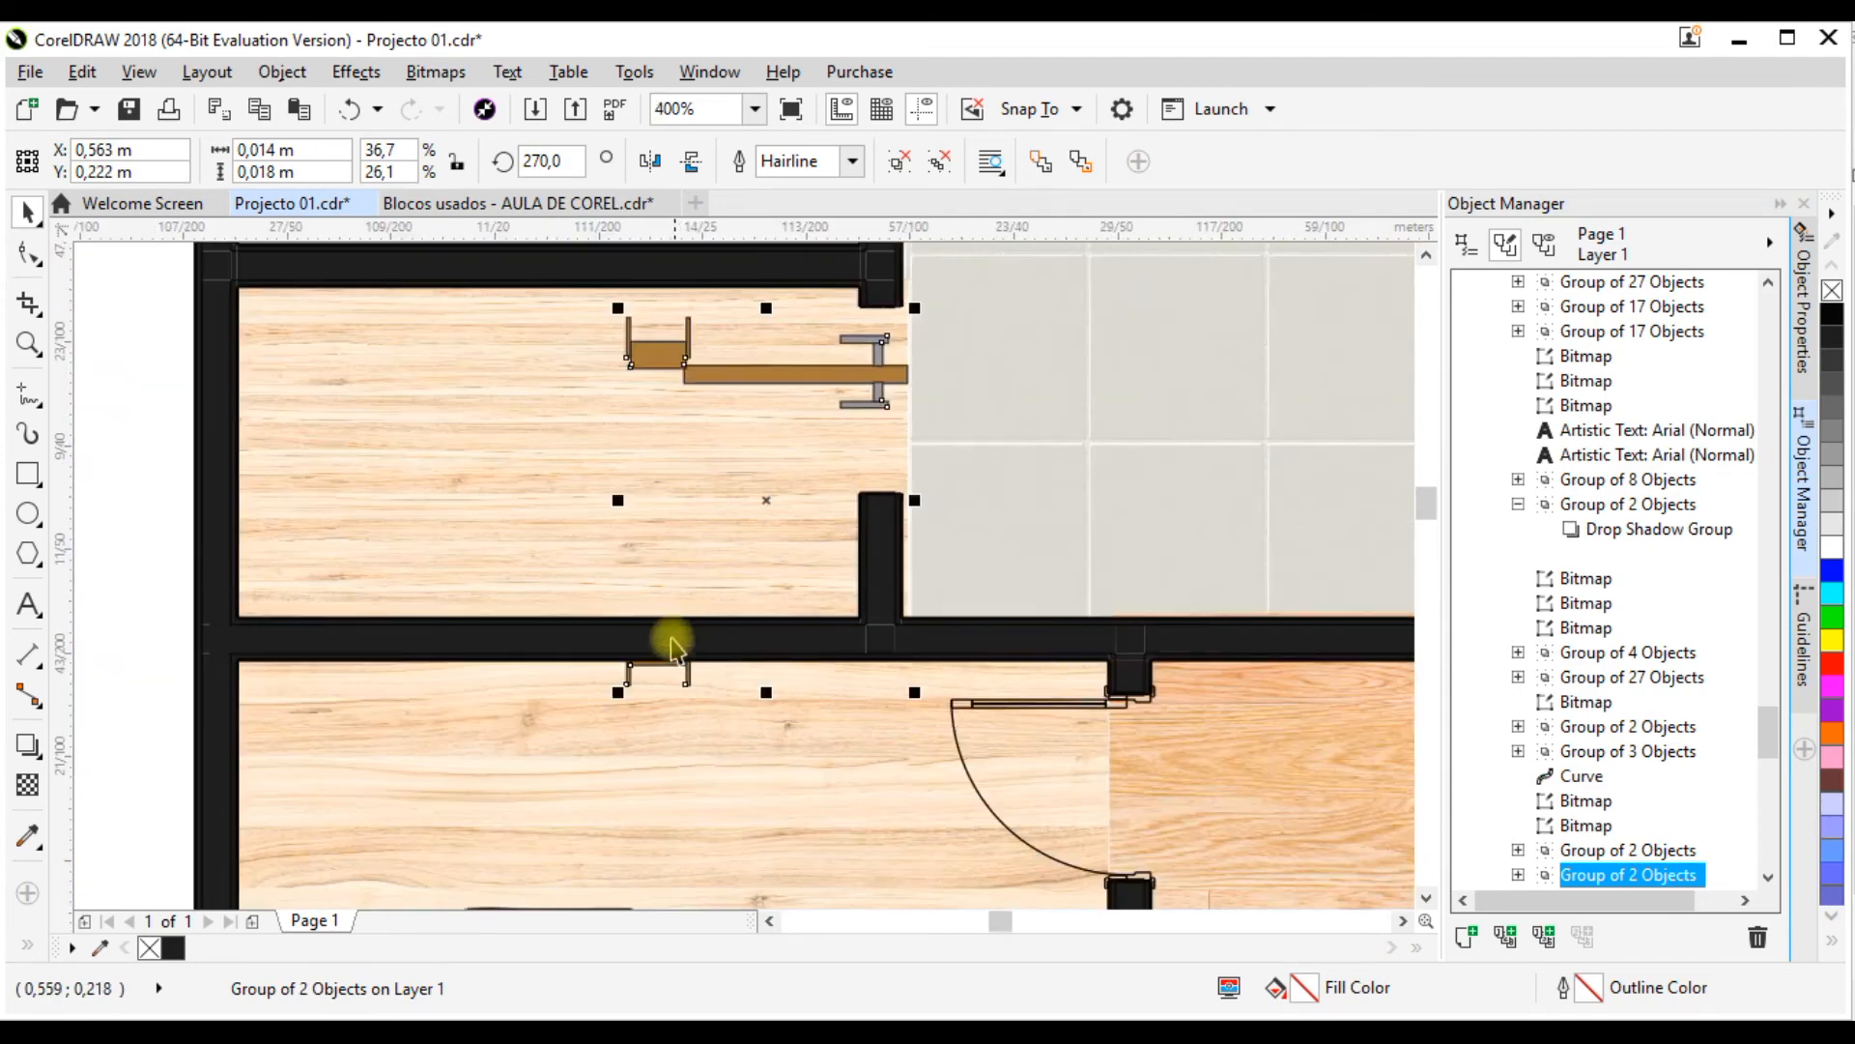
Step: Shorten the copied door to a height of about 0.014 m
click(762, 687)
click(700, 374)
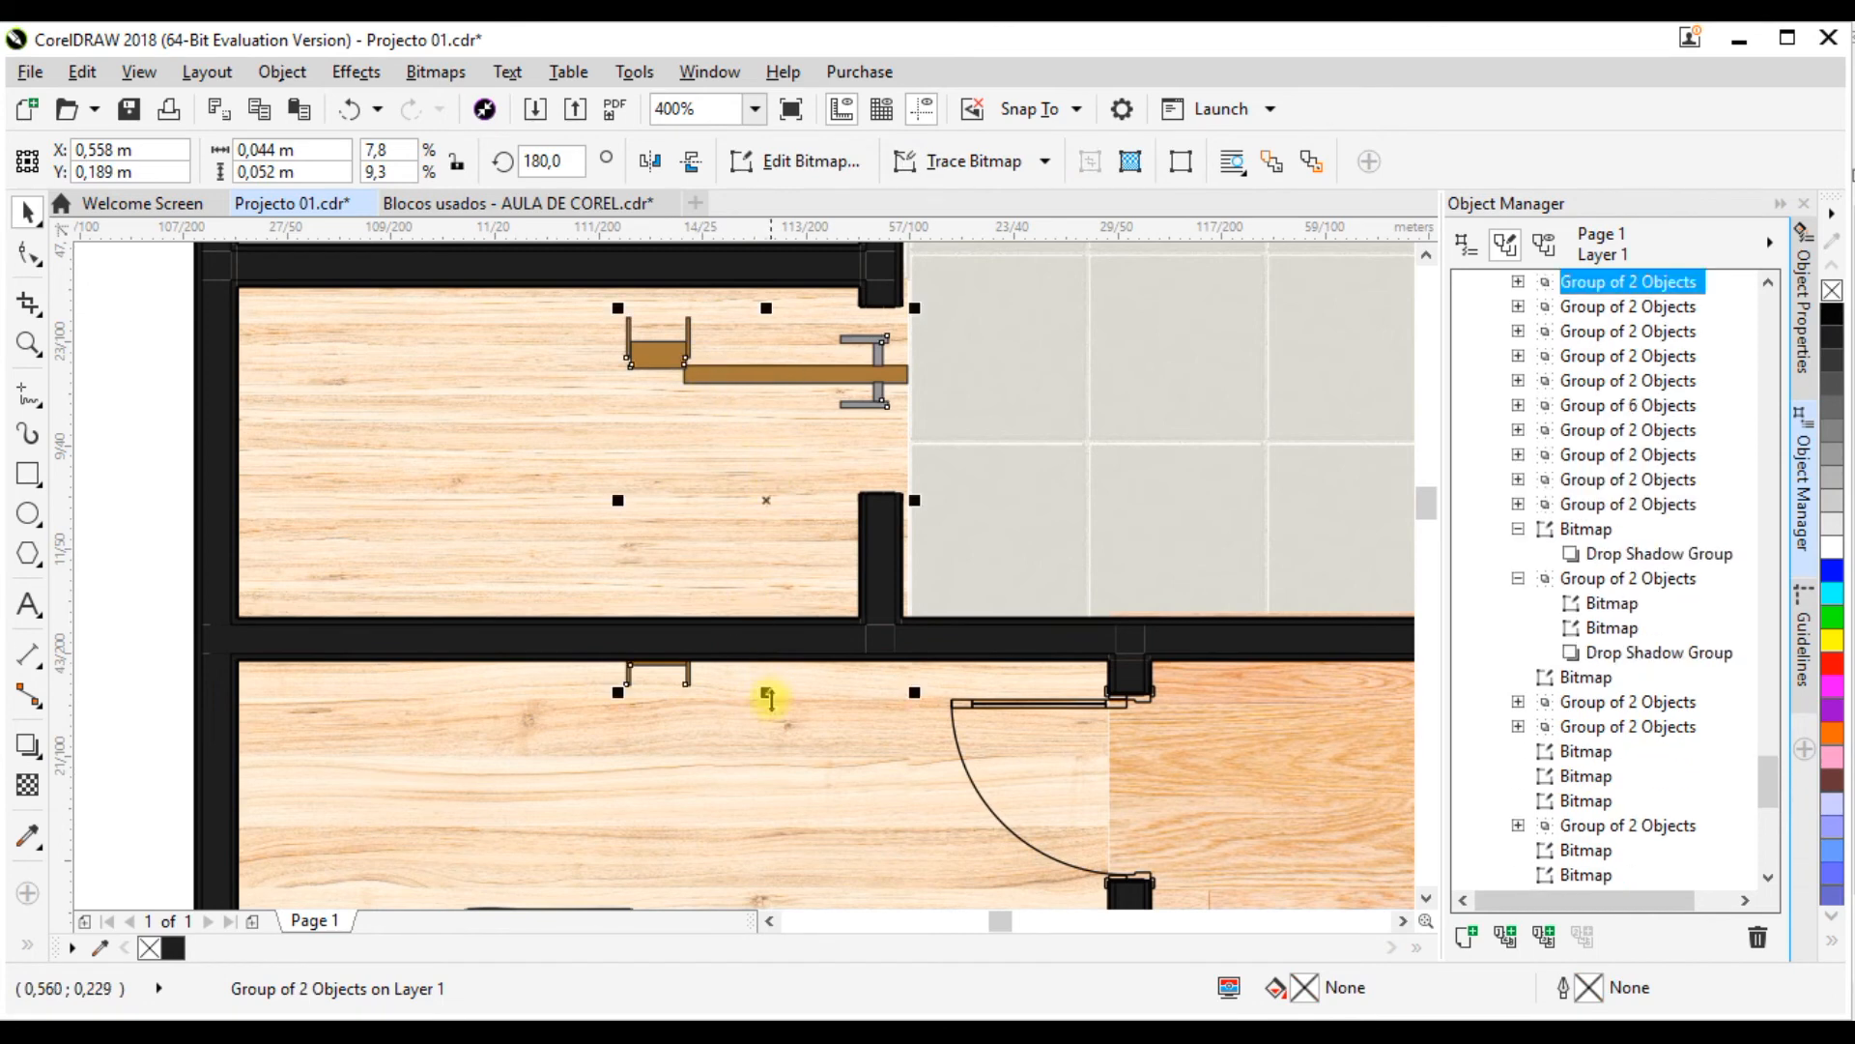
drag(766, 695, 766, 625)
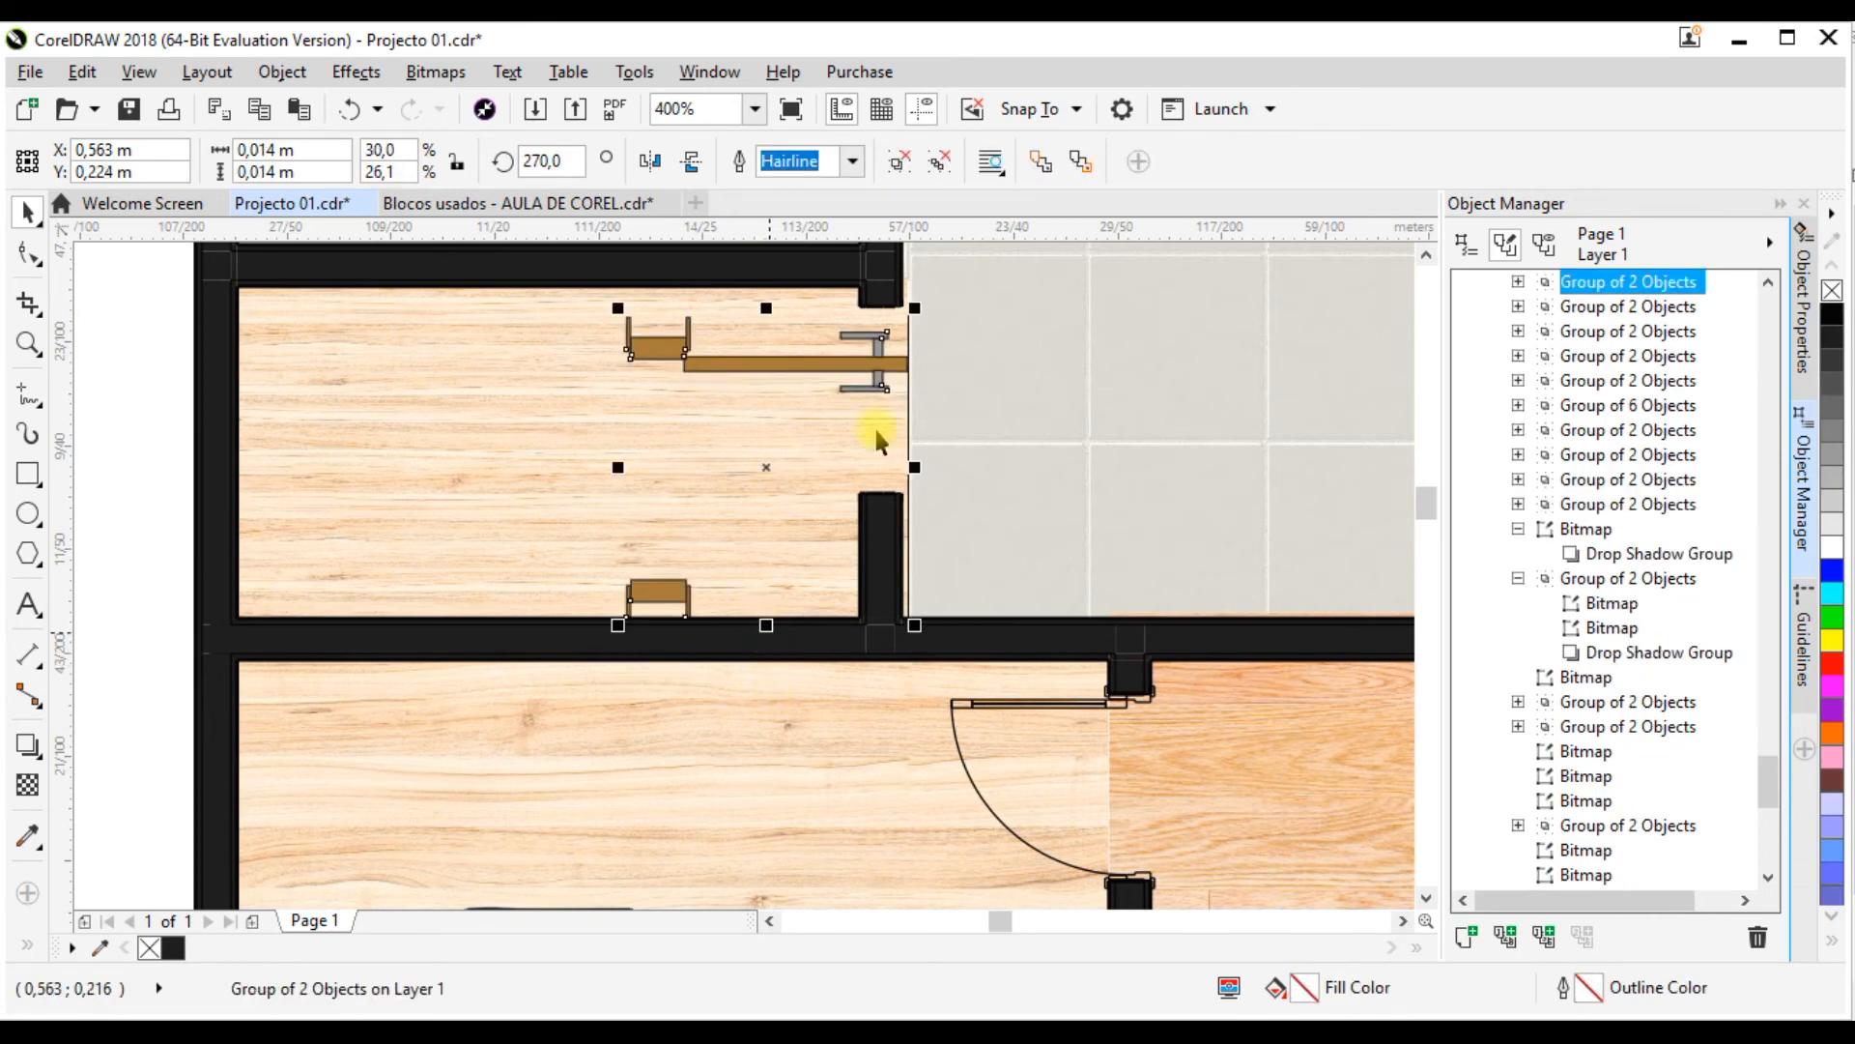
Step: Mirror the copied door horizontally, keeping the leaf on its upper side, and move its frame onto the wall end above the doorway
click(692, 163)
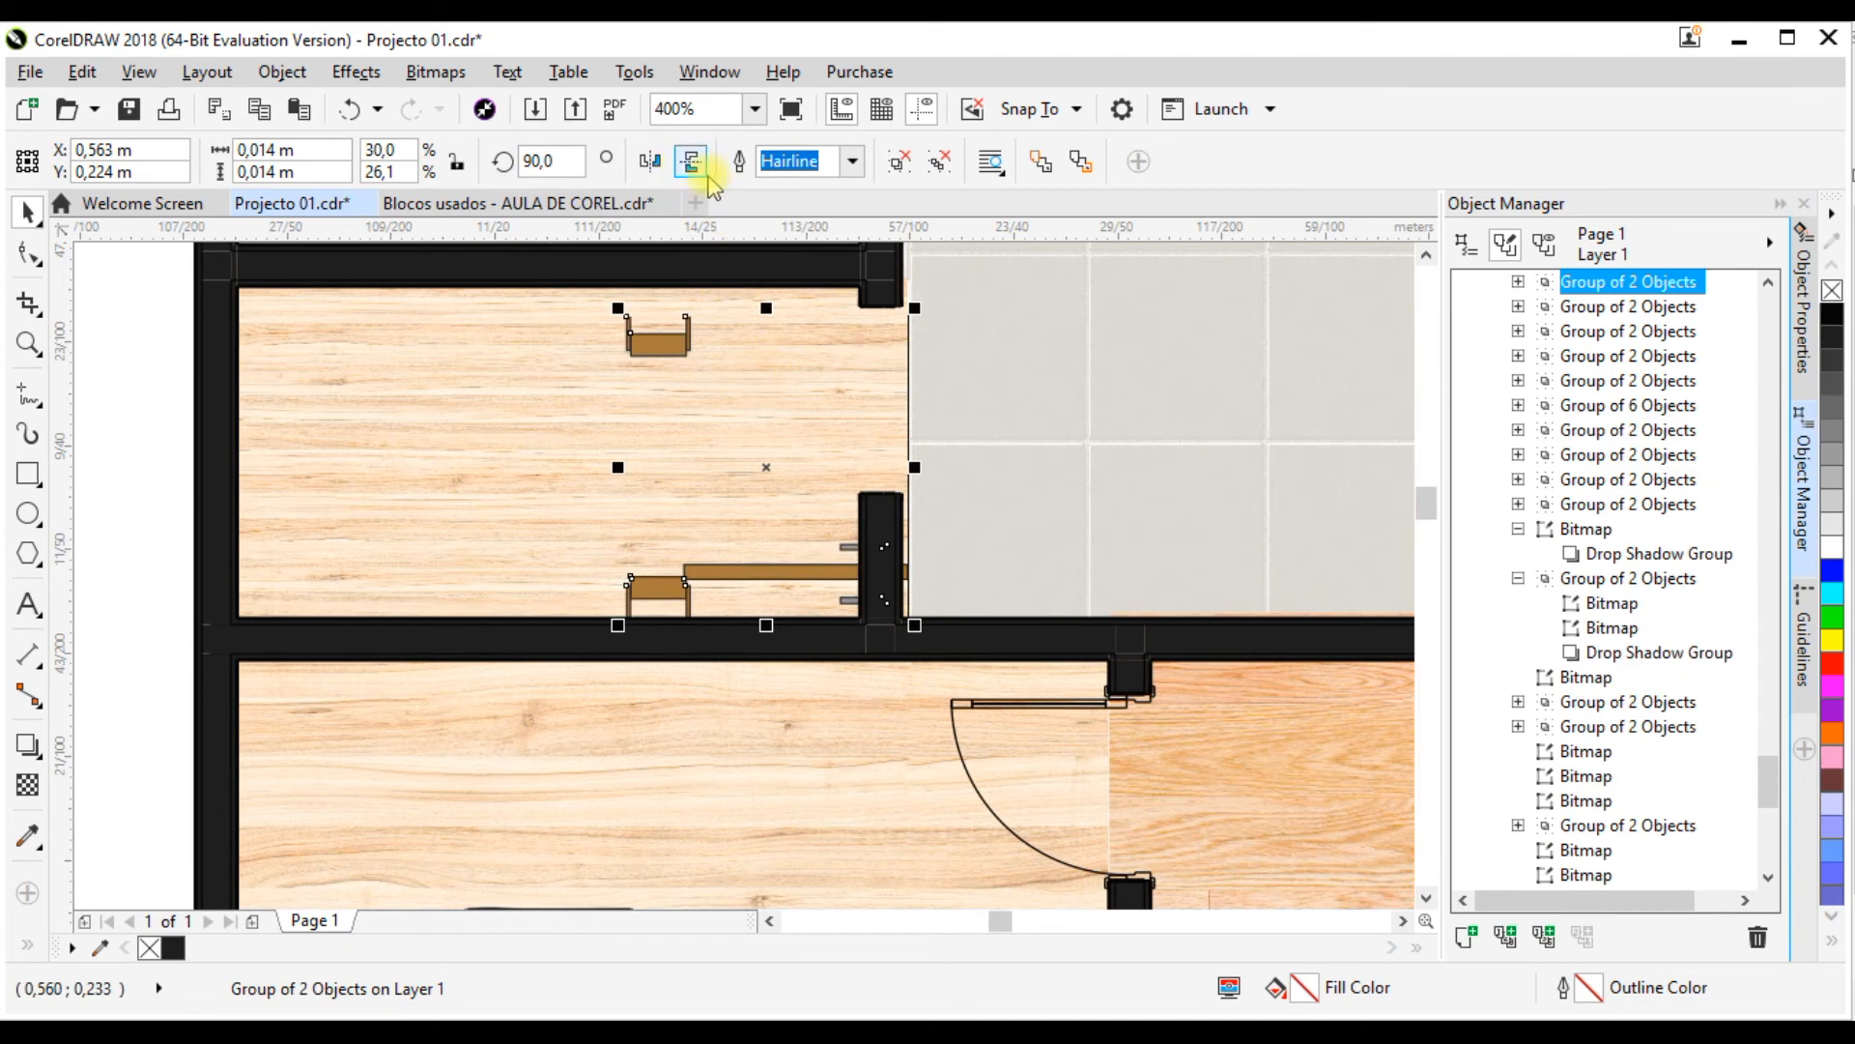
click(650, 161)
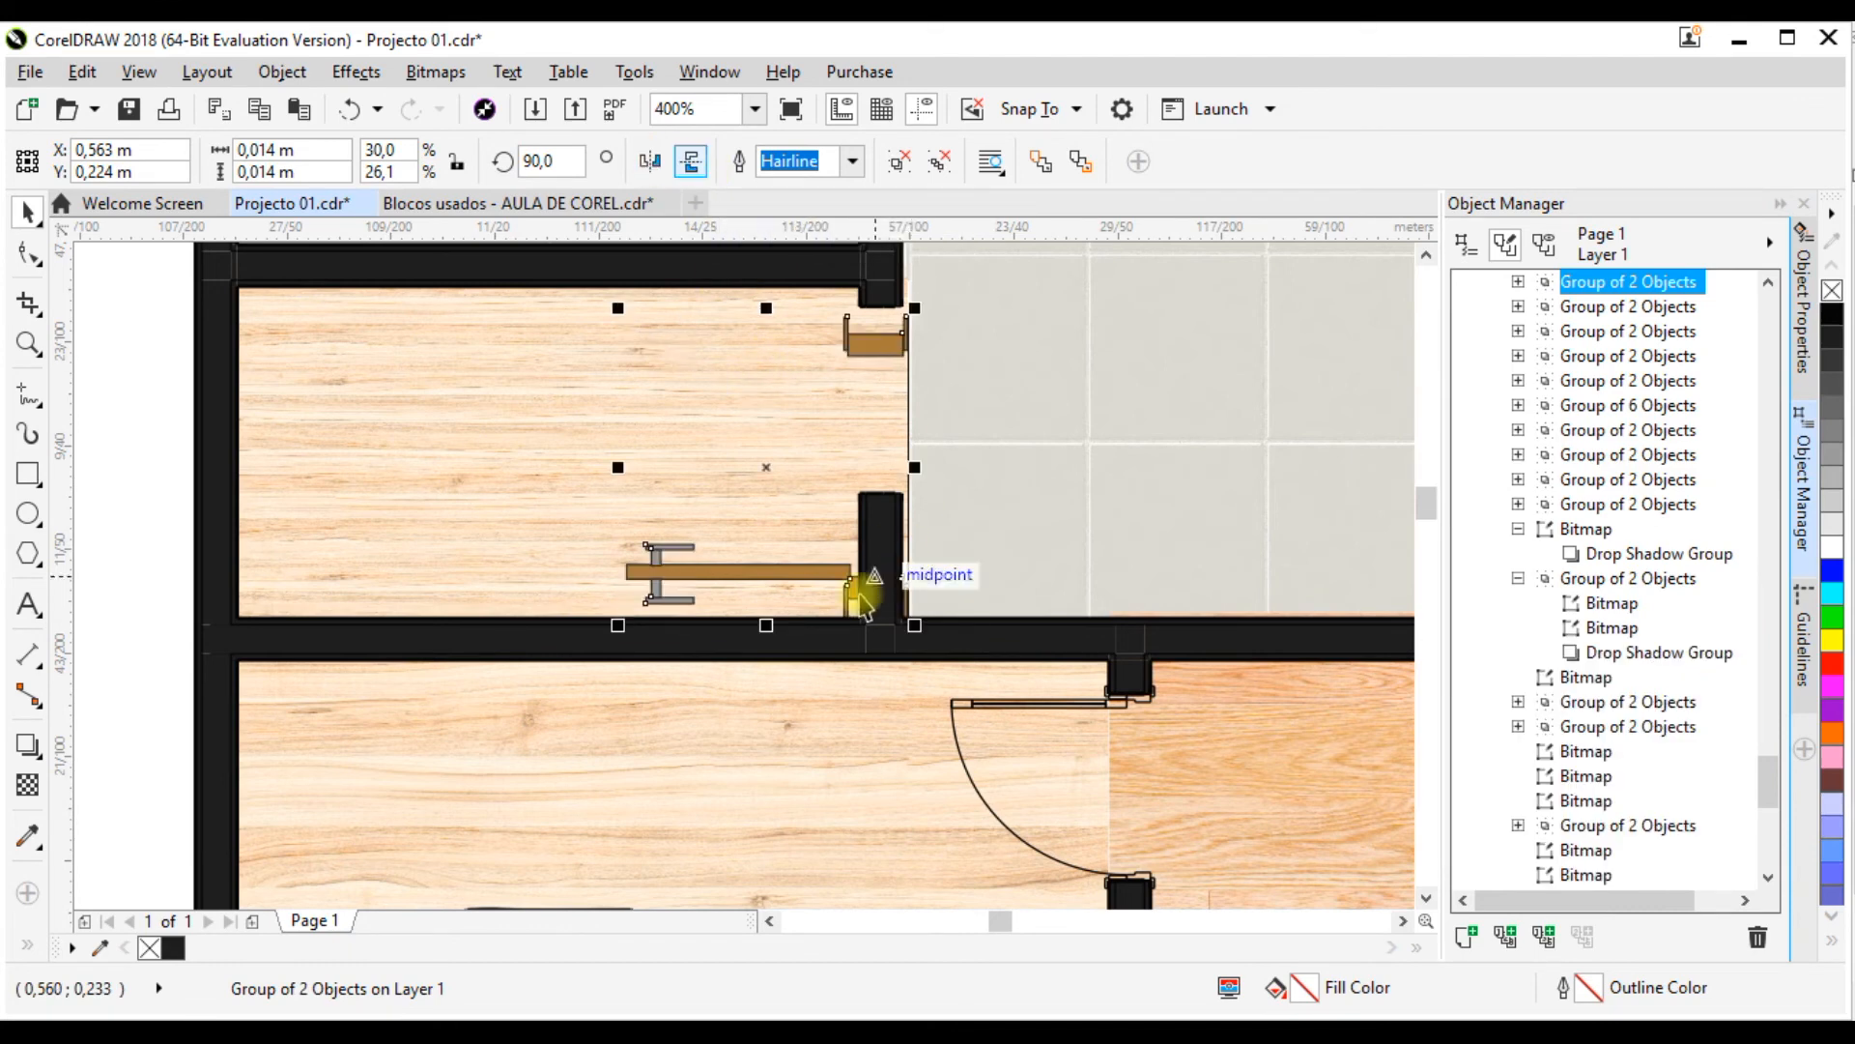
click(694, 166)
drag(886, 345, 882, 317)
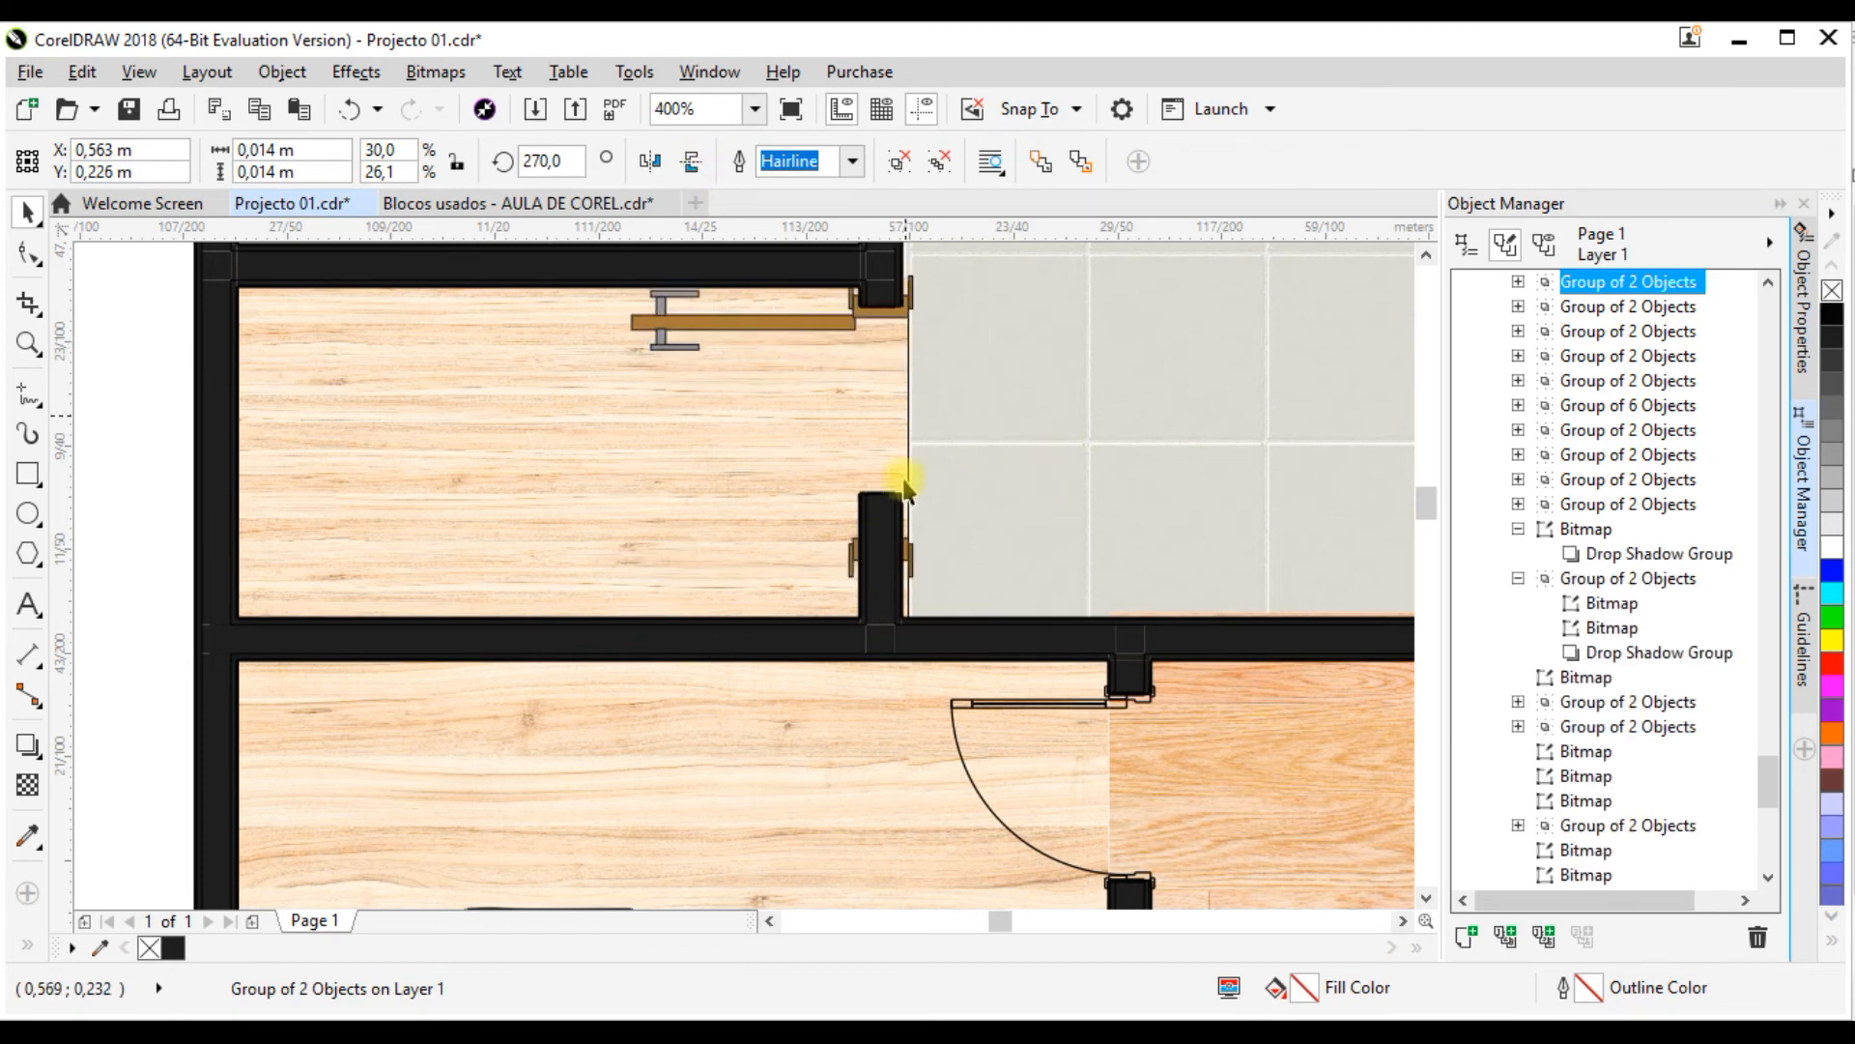
Step: Reduce the door's height to about 0.011 m and shift it so the frame caps both wall ends of the opening
drag(773, 582, 784, 516)
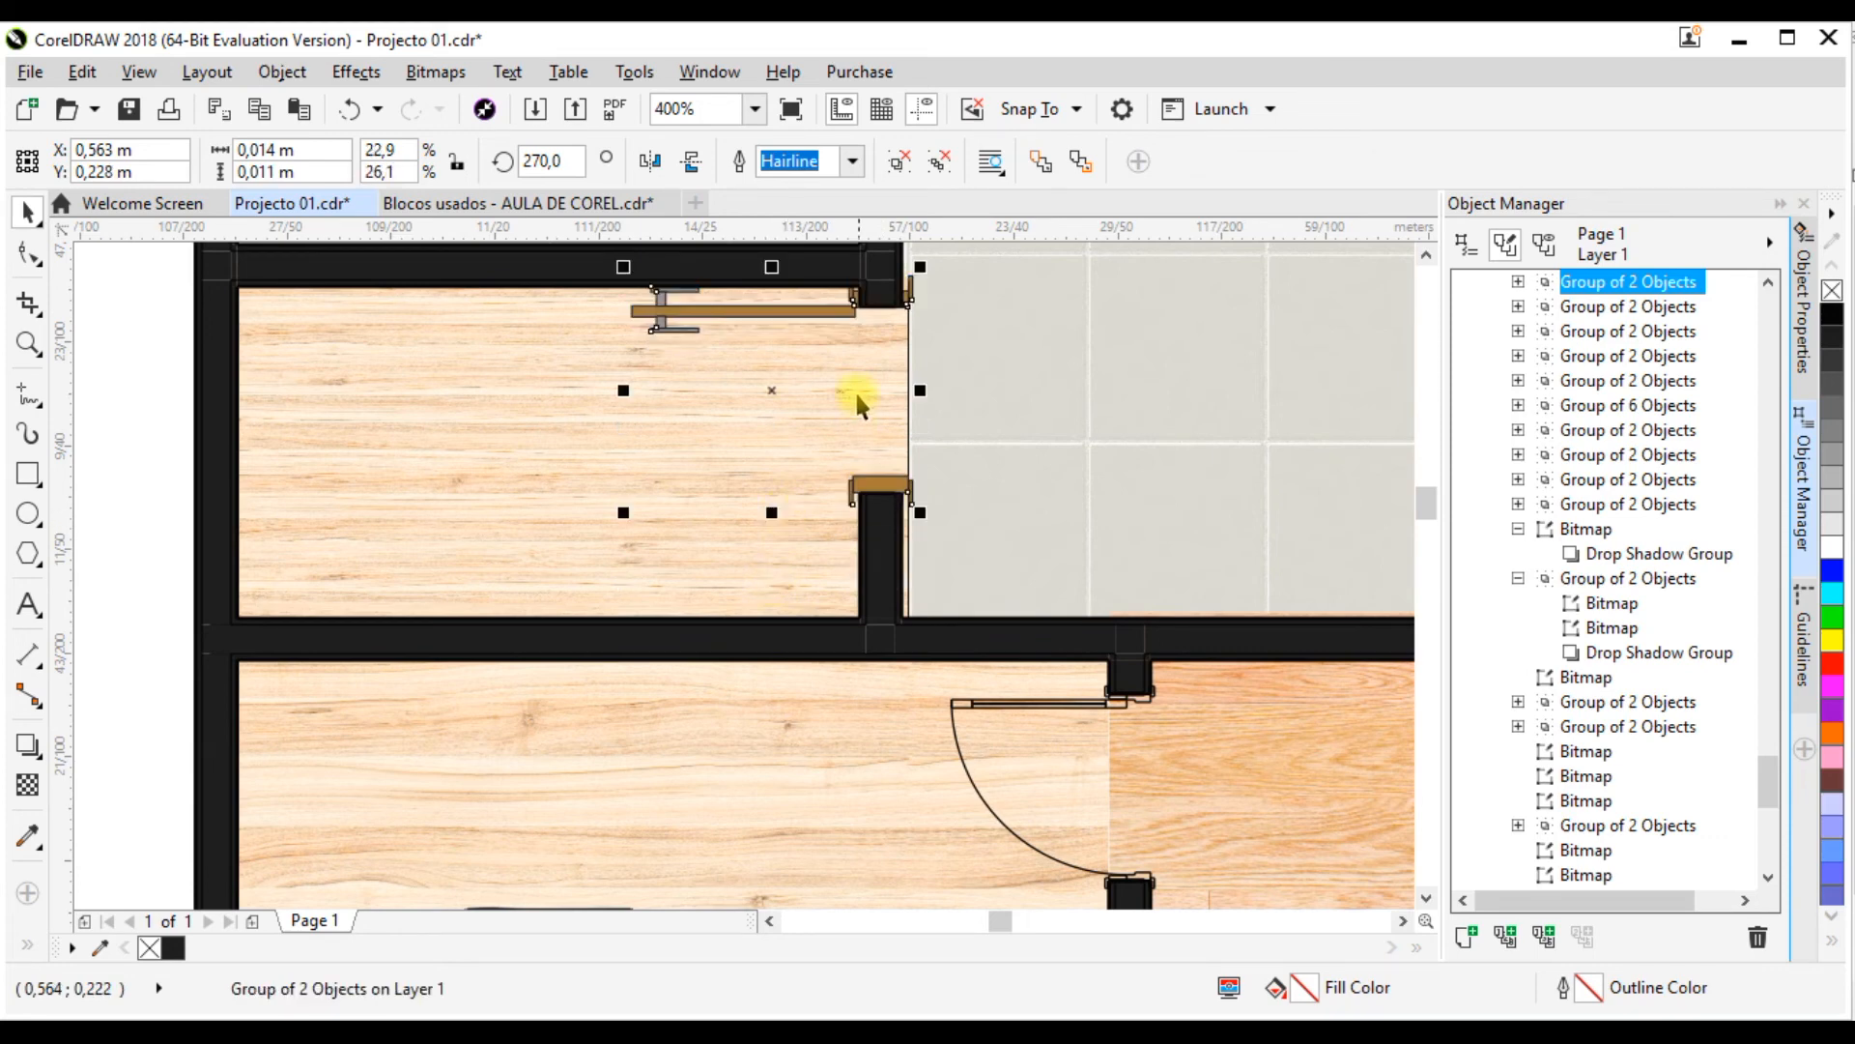
scroll(909, 294, up, 2)
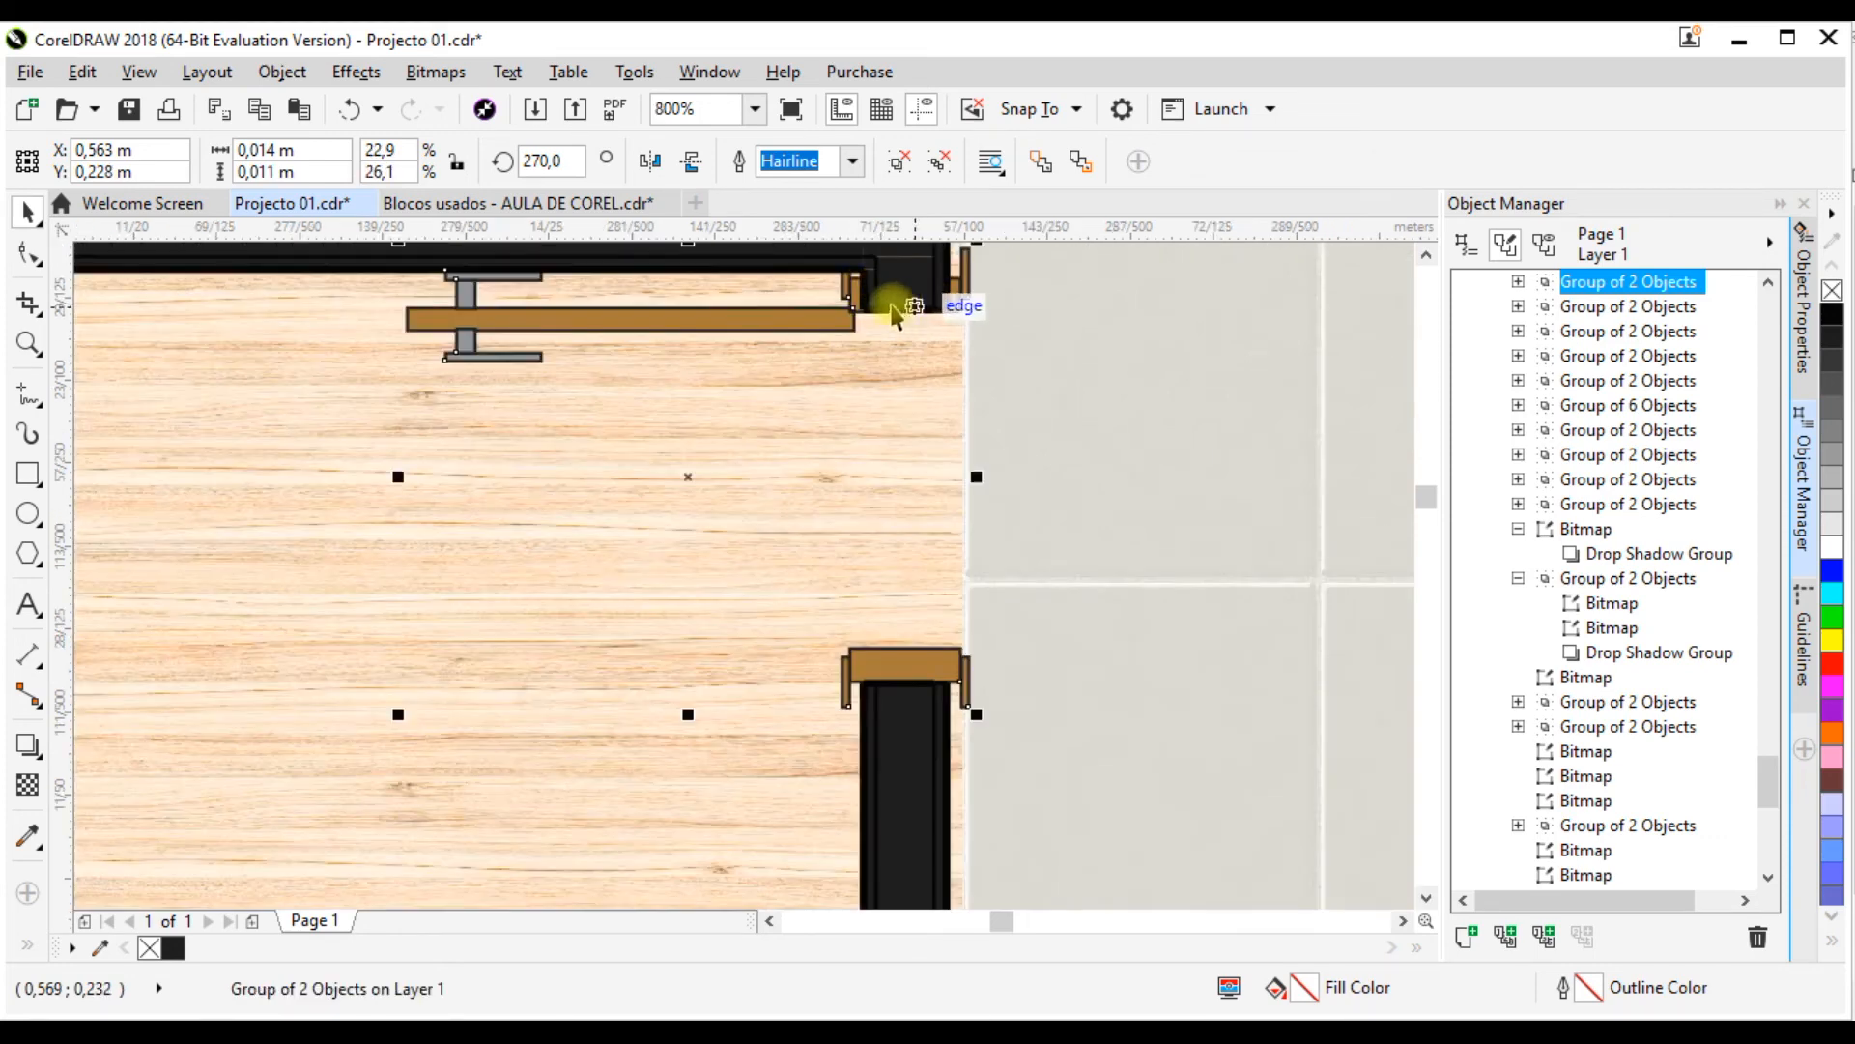
drag(687, 479, 686, 494)
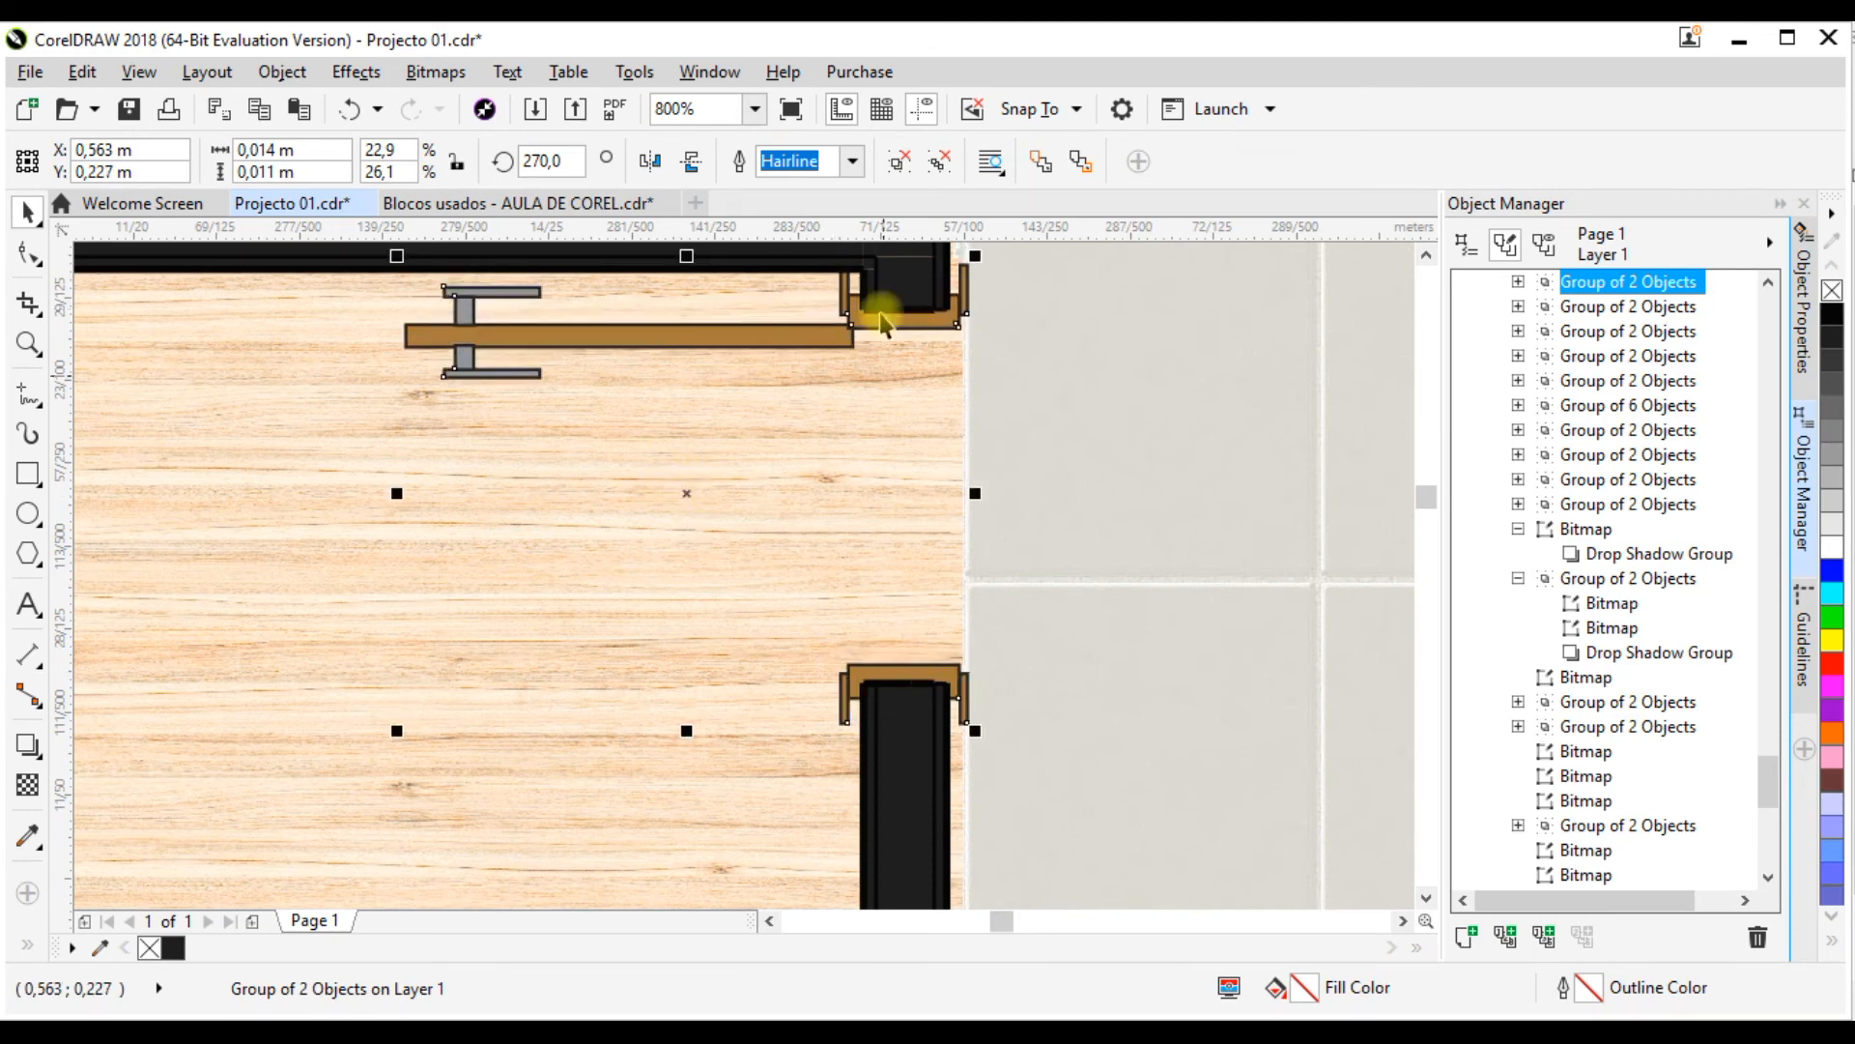
Step: Narrow the door to about 0.012 m and centre its frame on the wall at about X 0.564 m, Y 0.227 m
drag(974, 495, 944, 493)
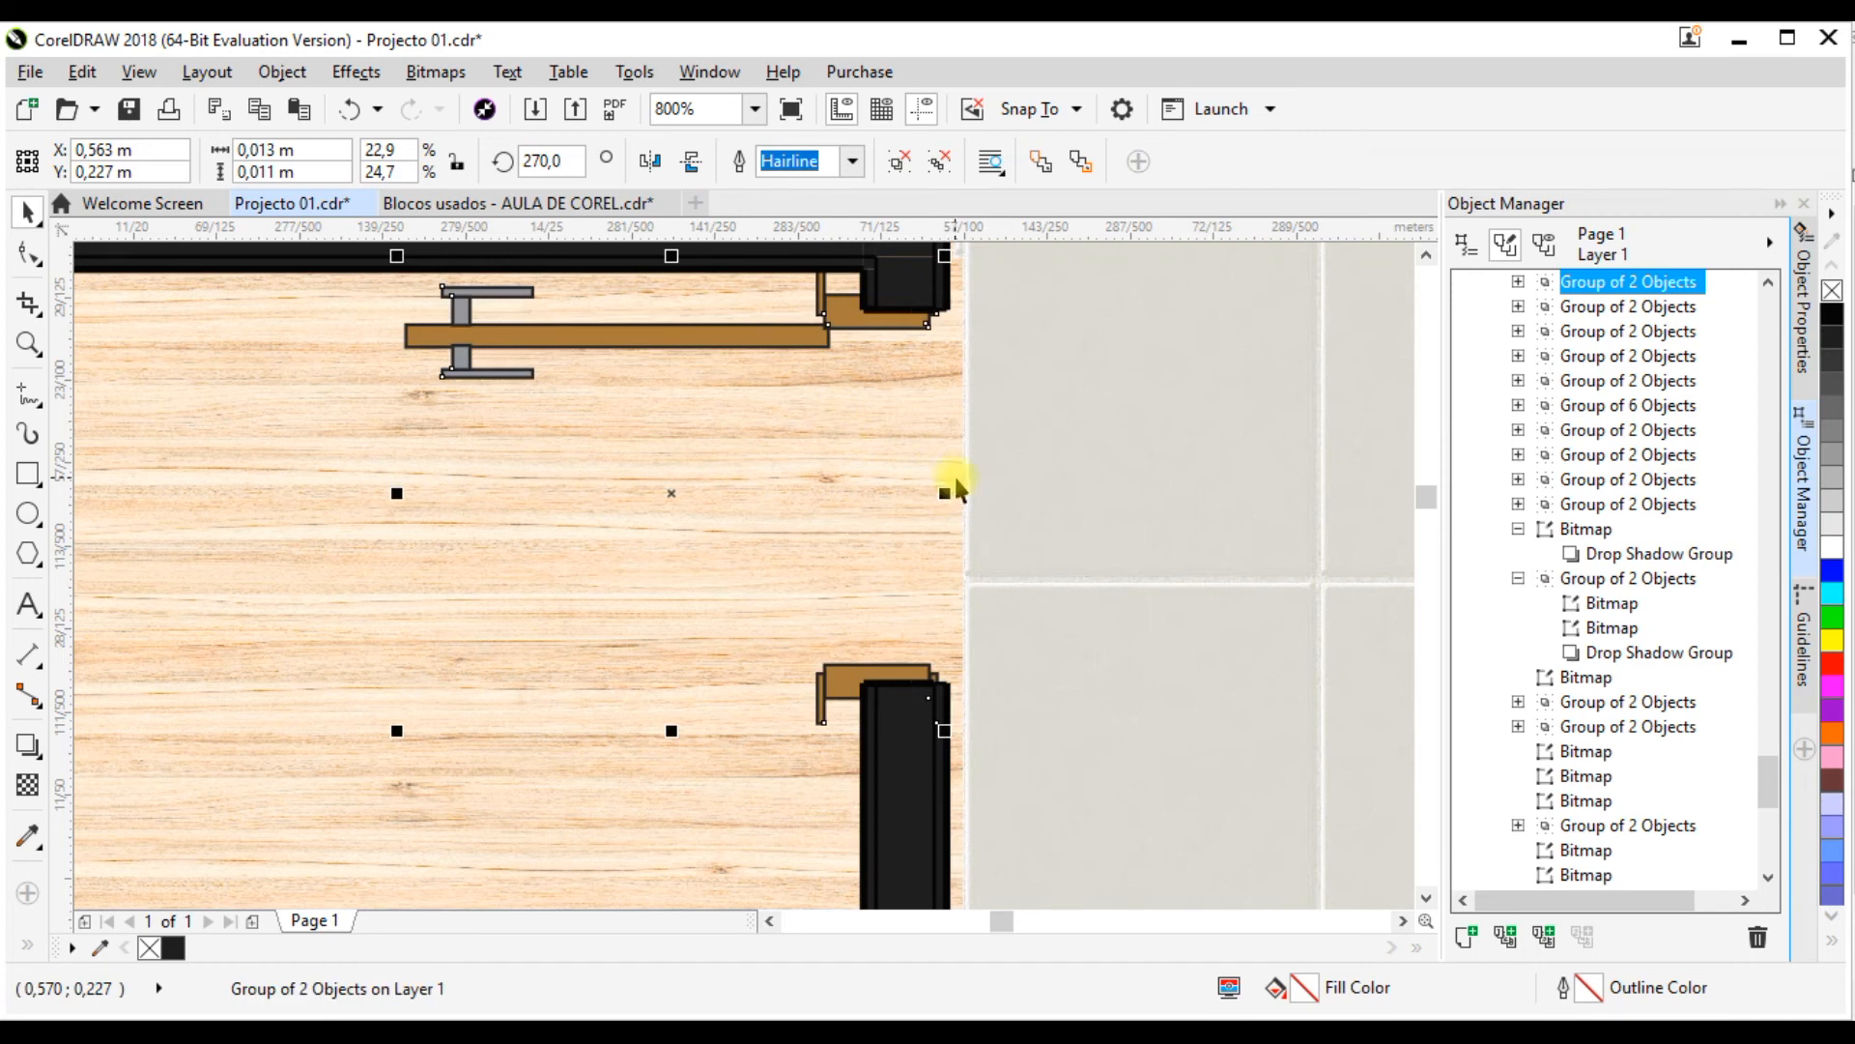
drag(673, 491, 697, 491)
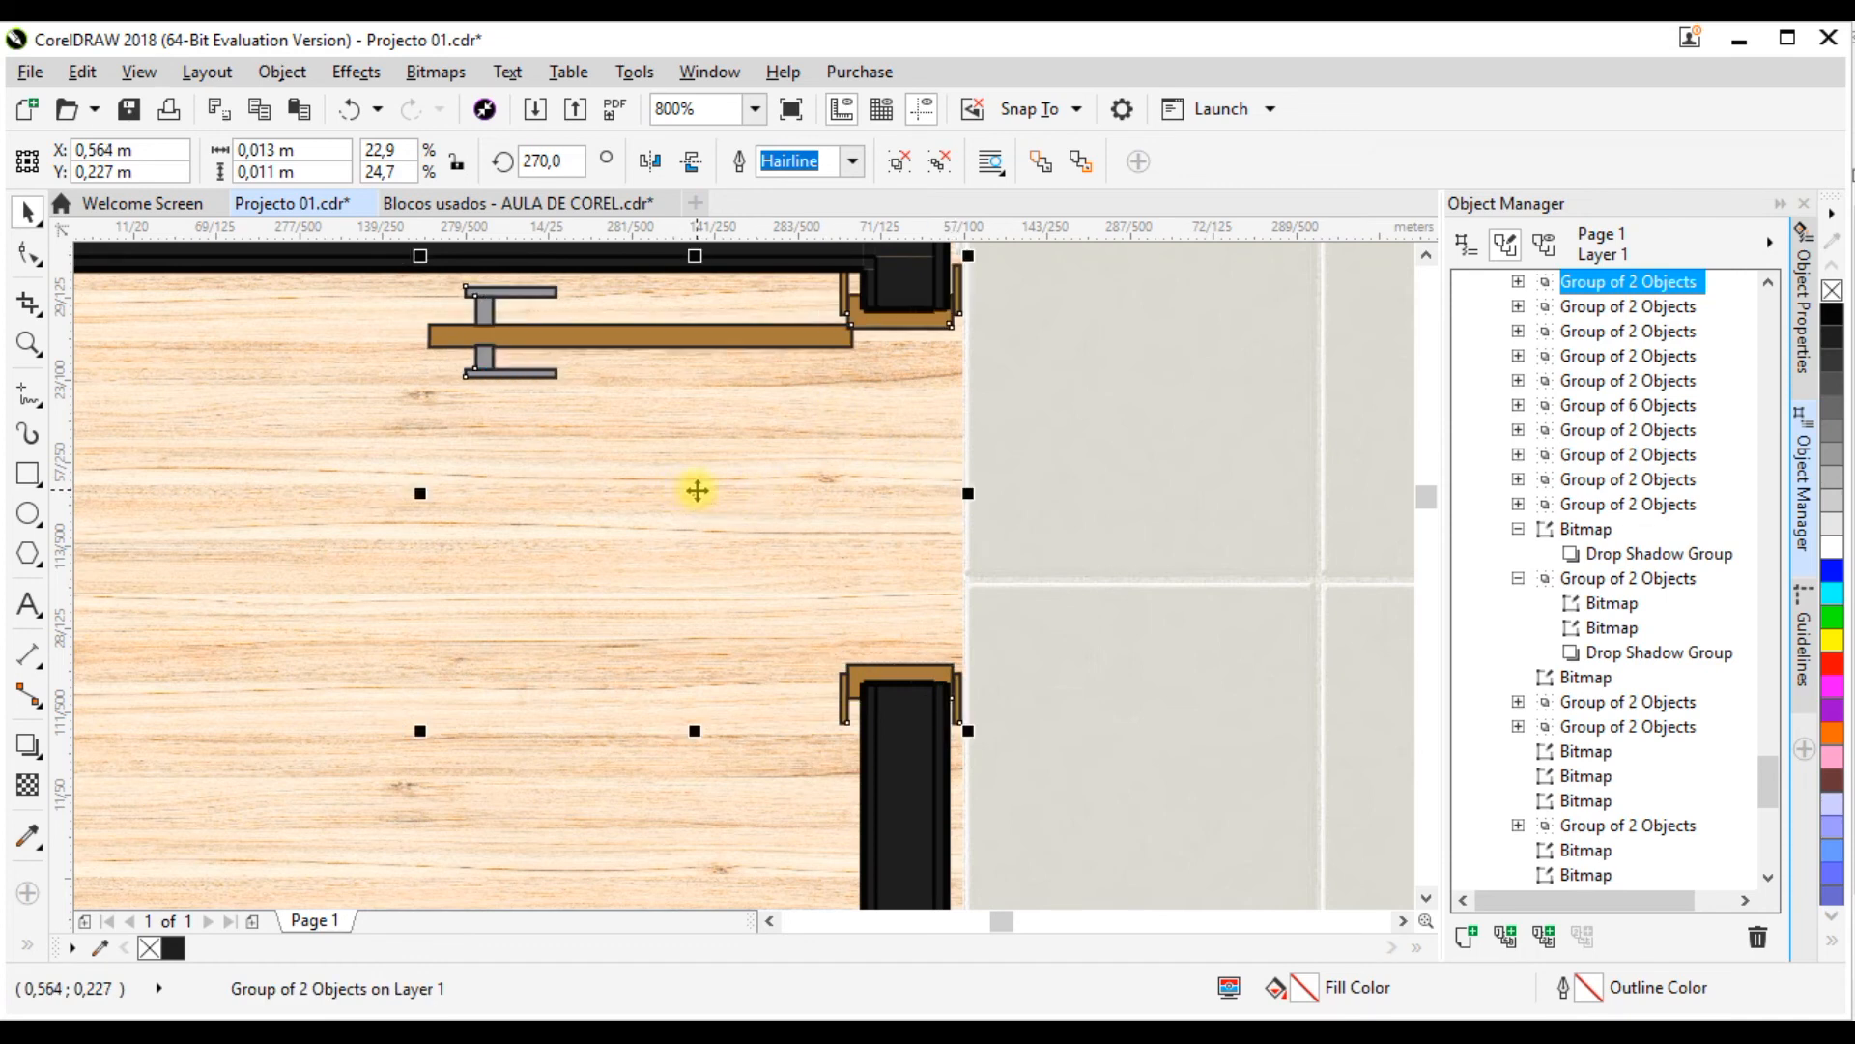
drag(965, 494, 940, 492)
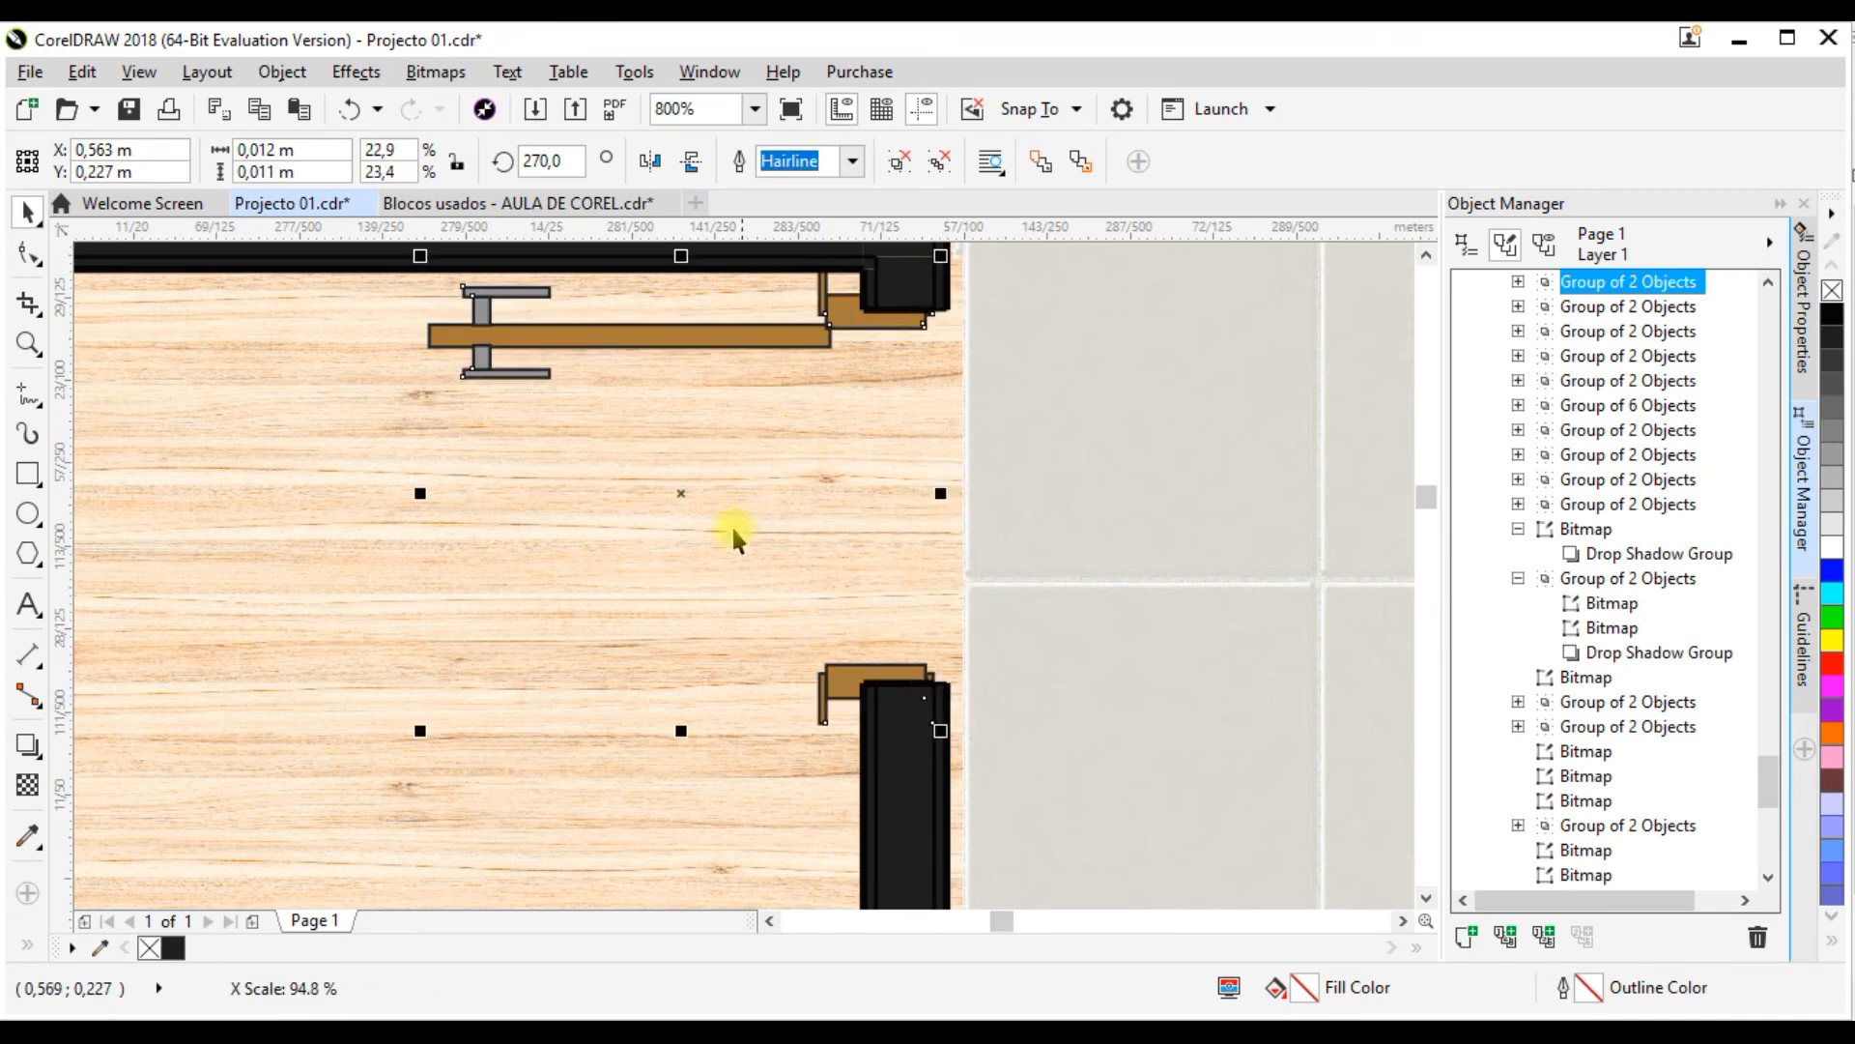
drag(682, 502, 705, 497)
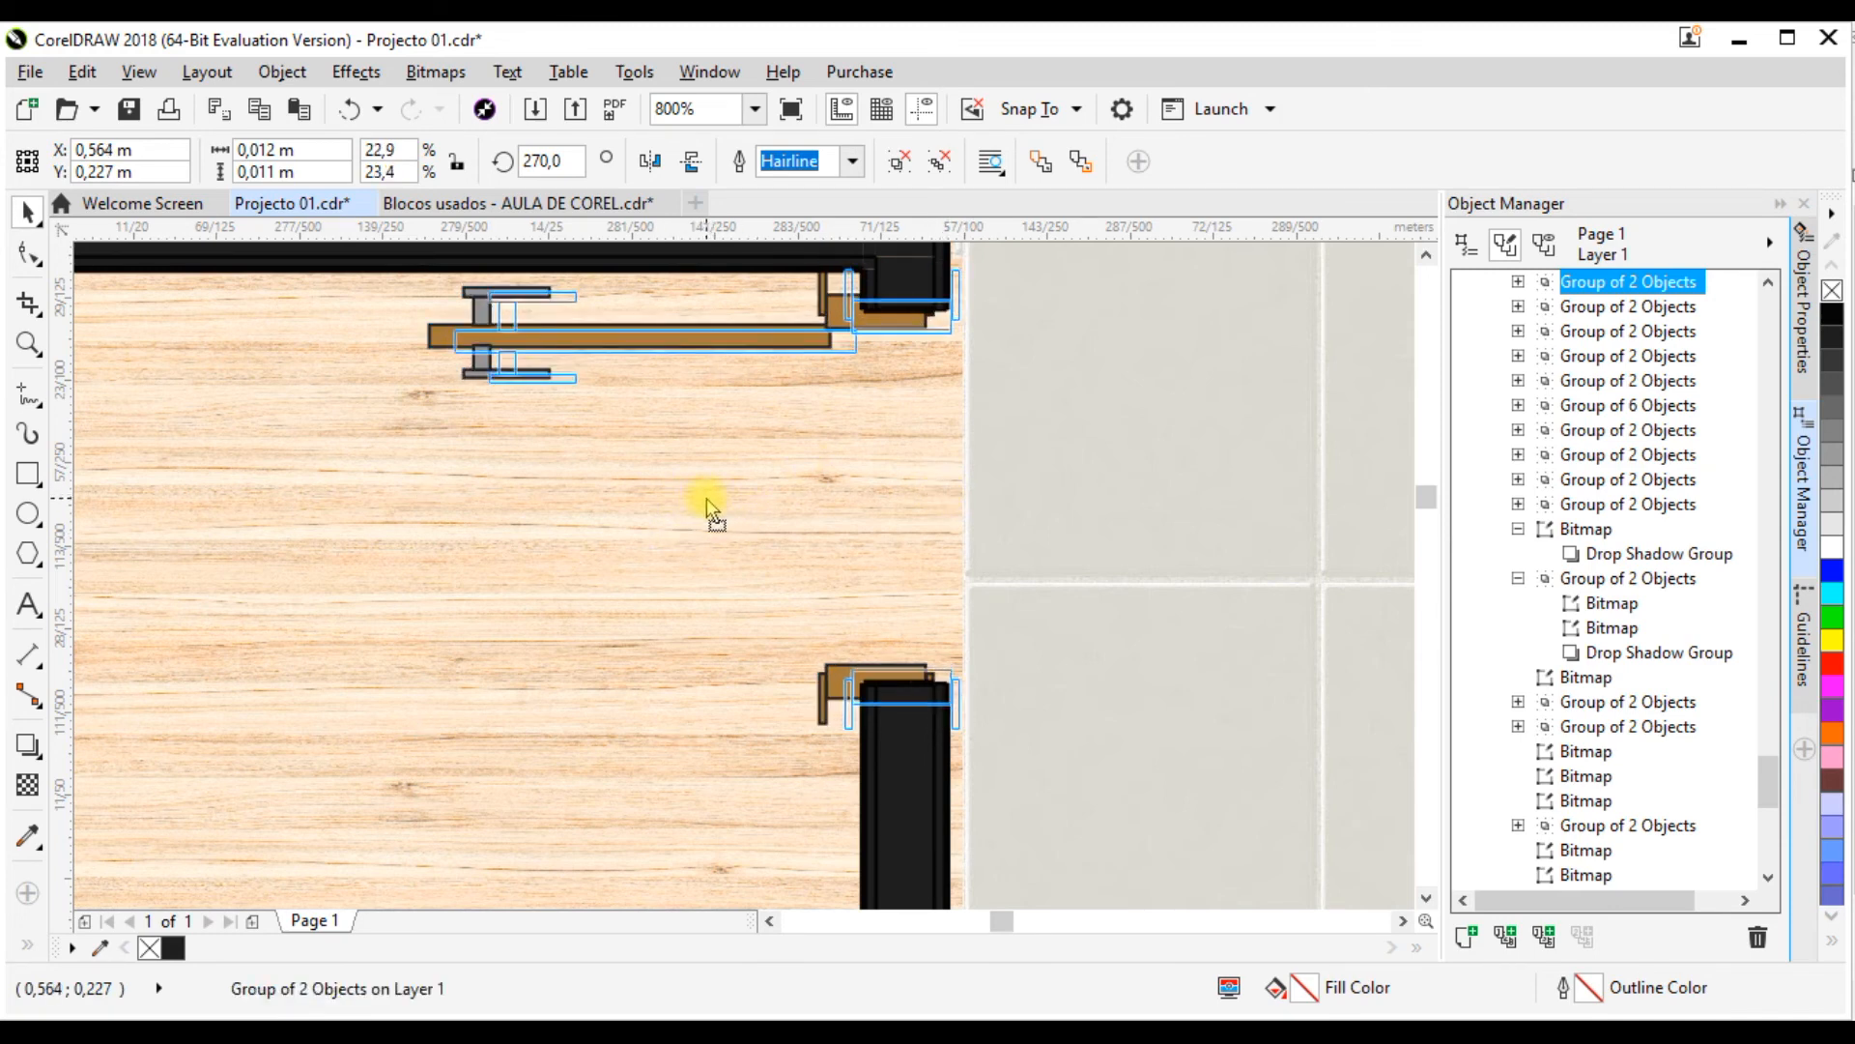
Step: Add a drop shadow to the small room's door, cast downward at about 271° with opacity 50 and feather 15
scroll(798, 499, down, 1)
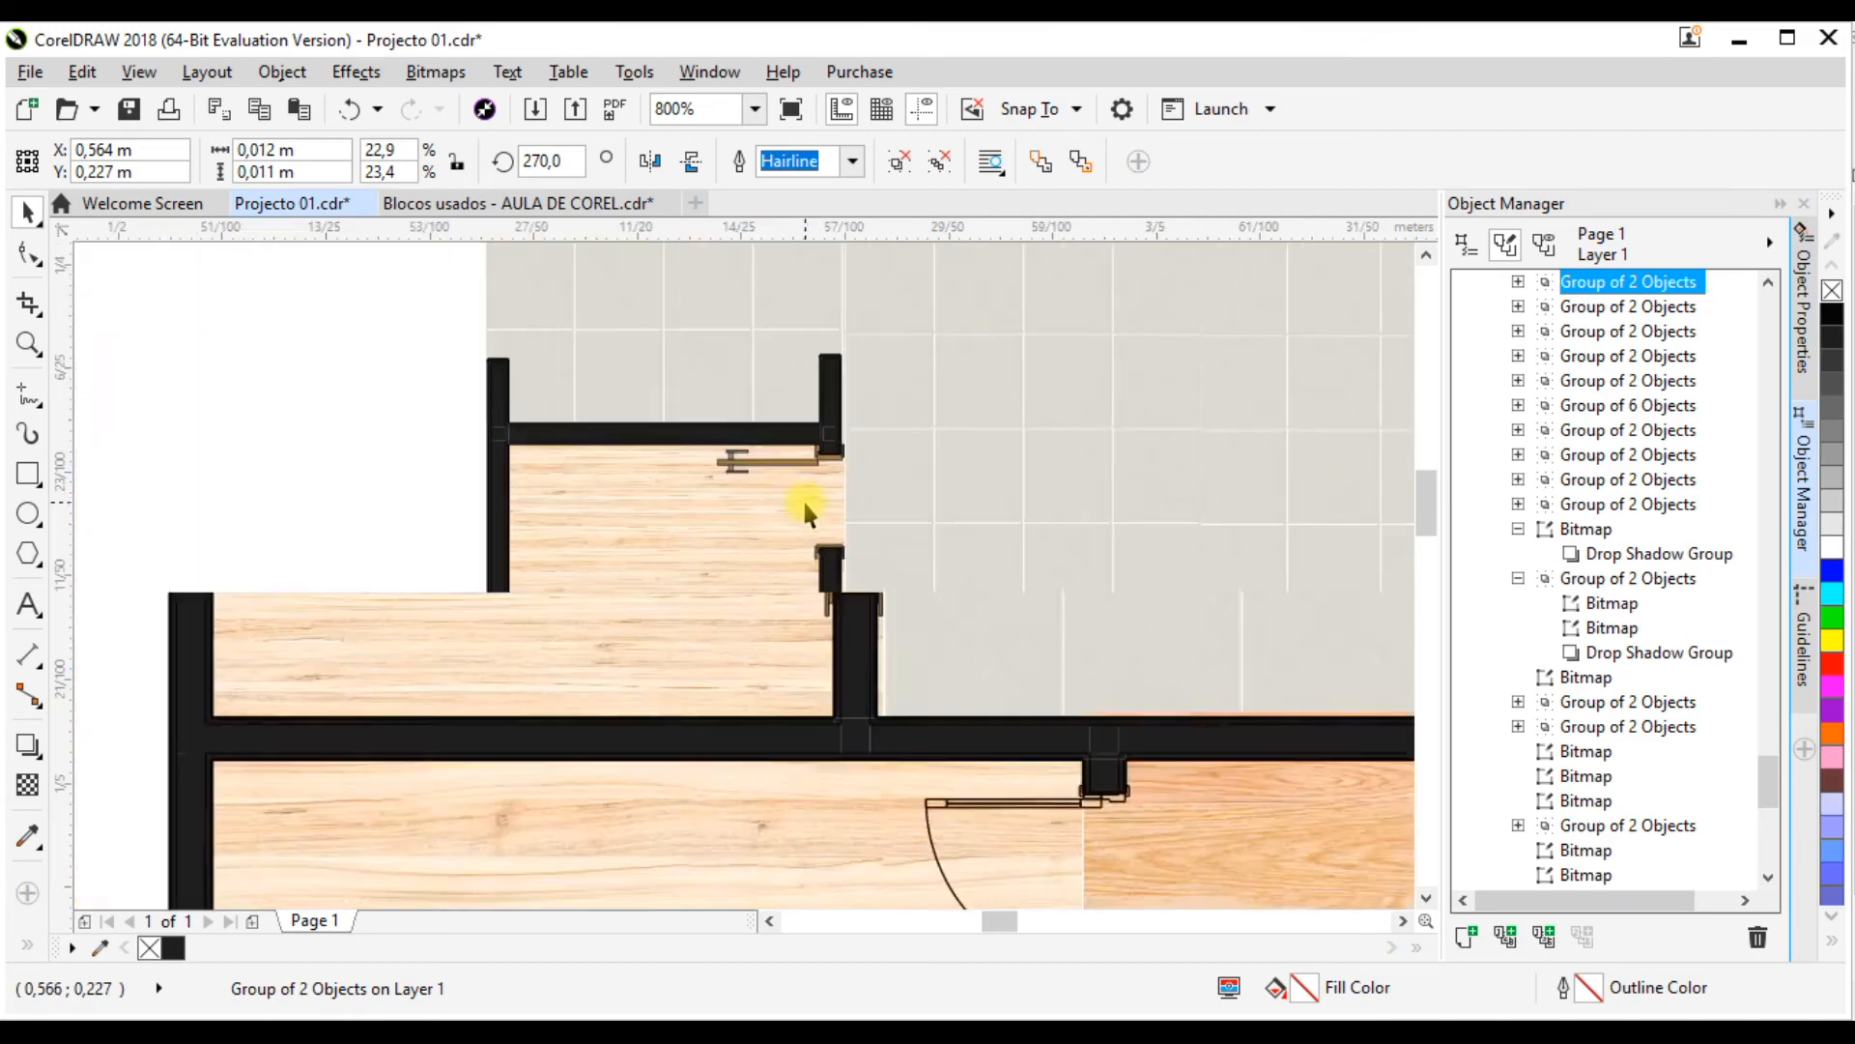
scroll(744, 454, down, 4)
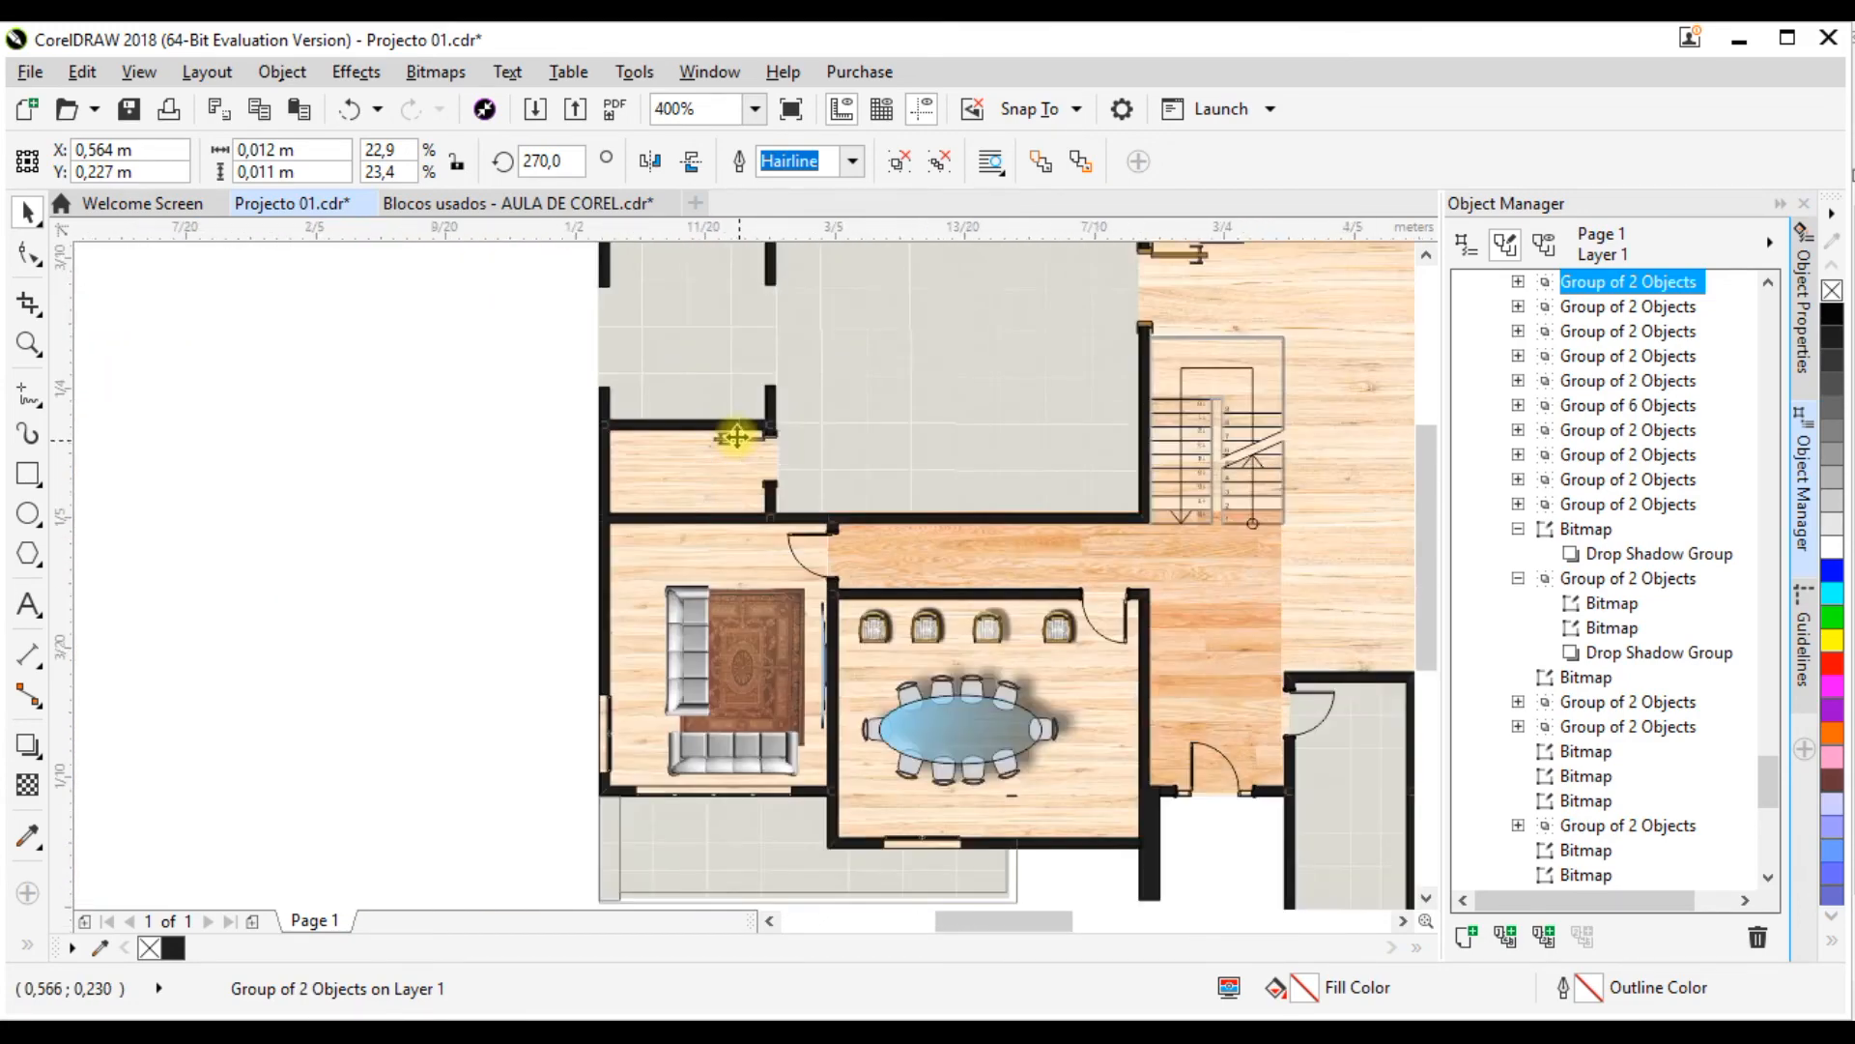
scroll(796, 562, up, 1)
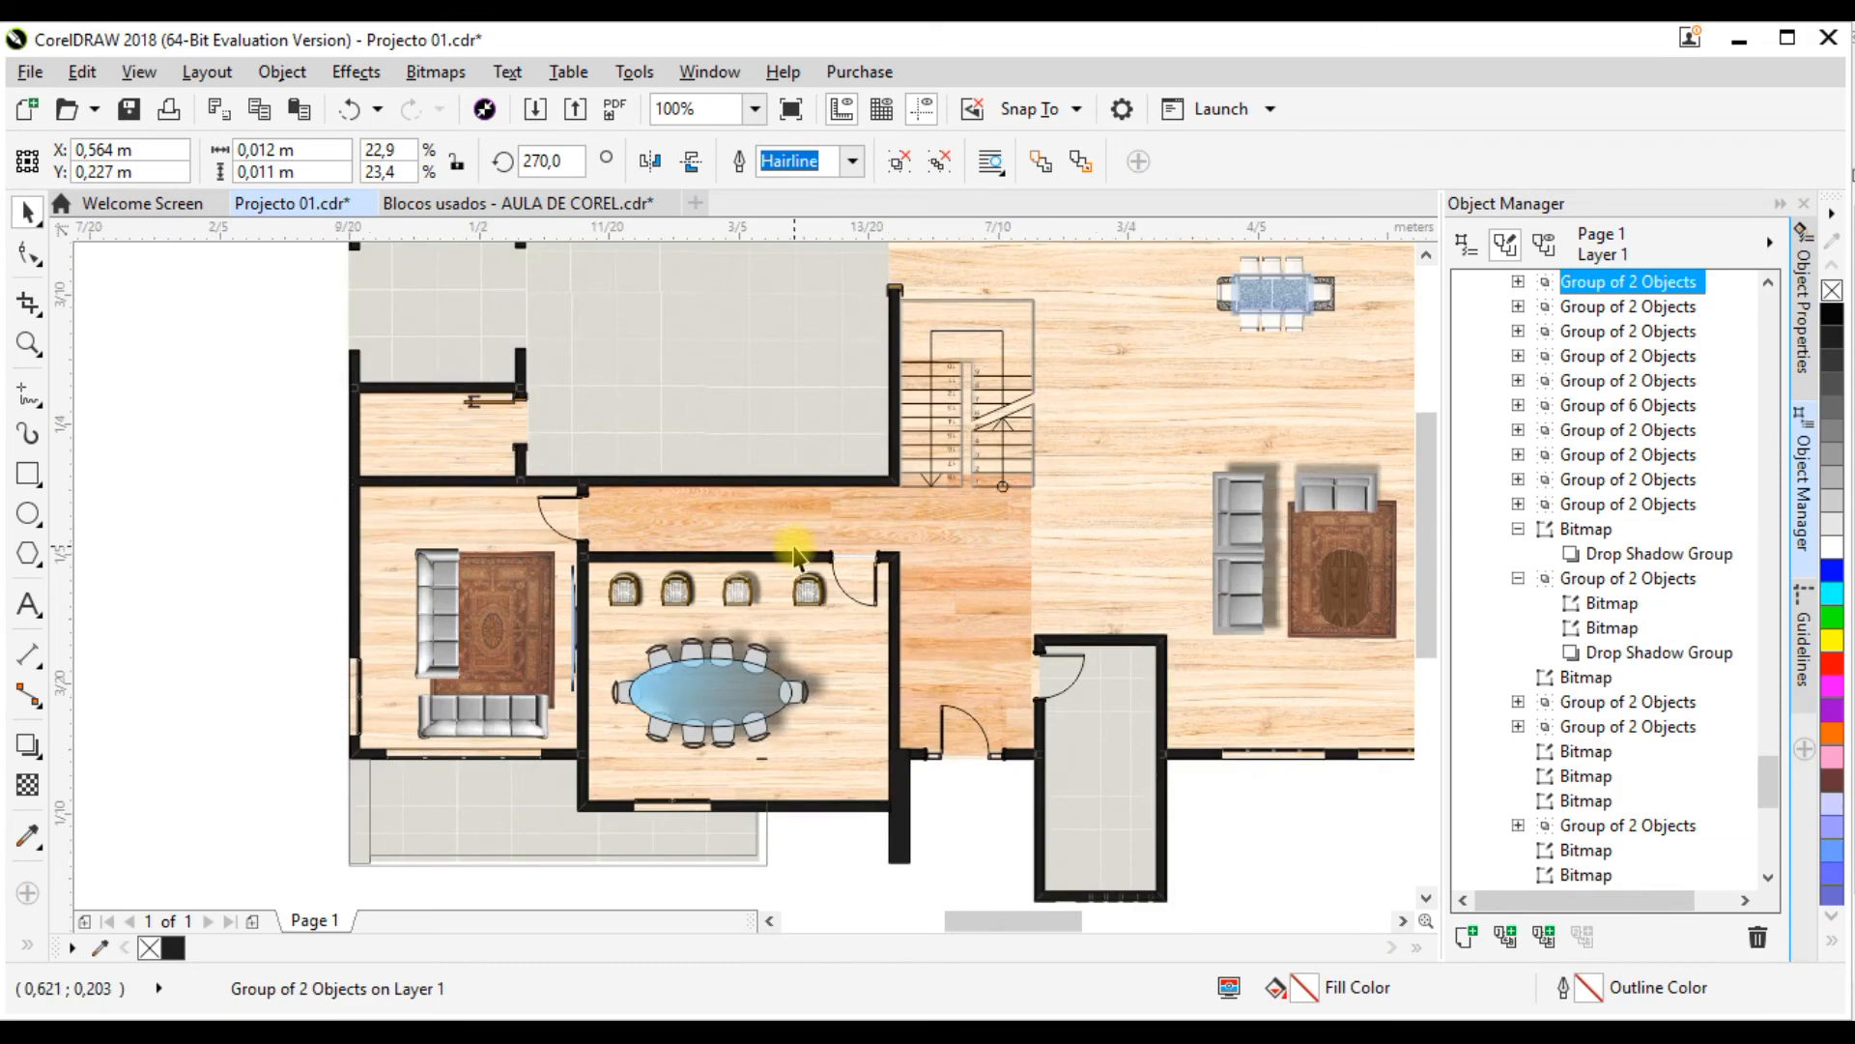
scroll(795, 556, down, 3)
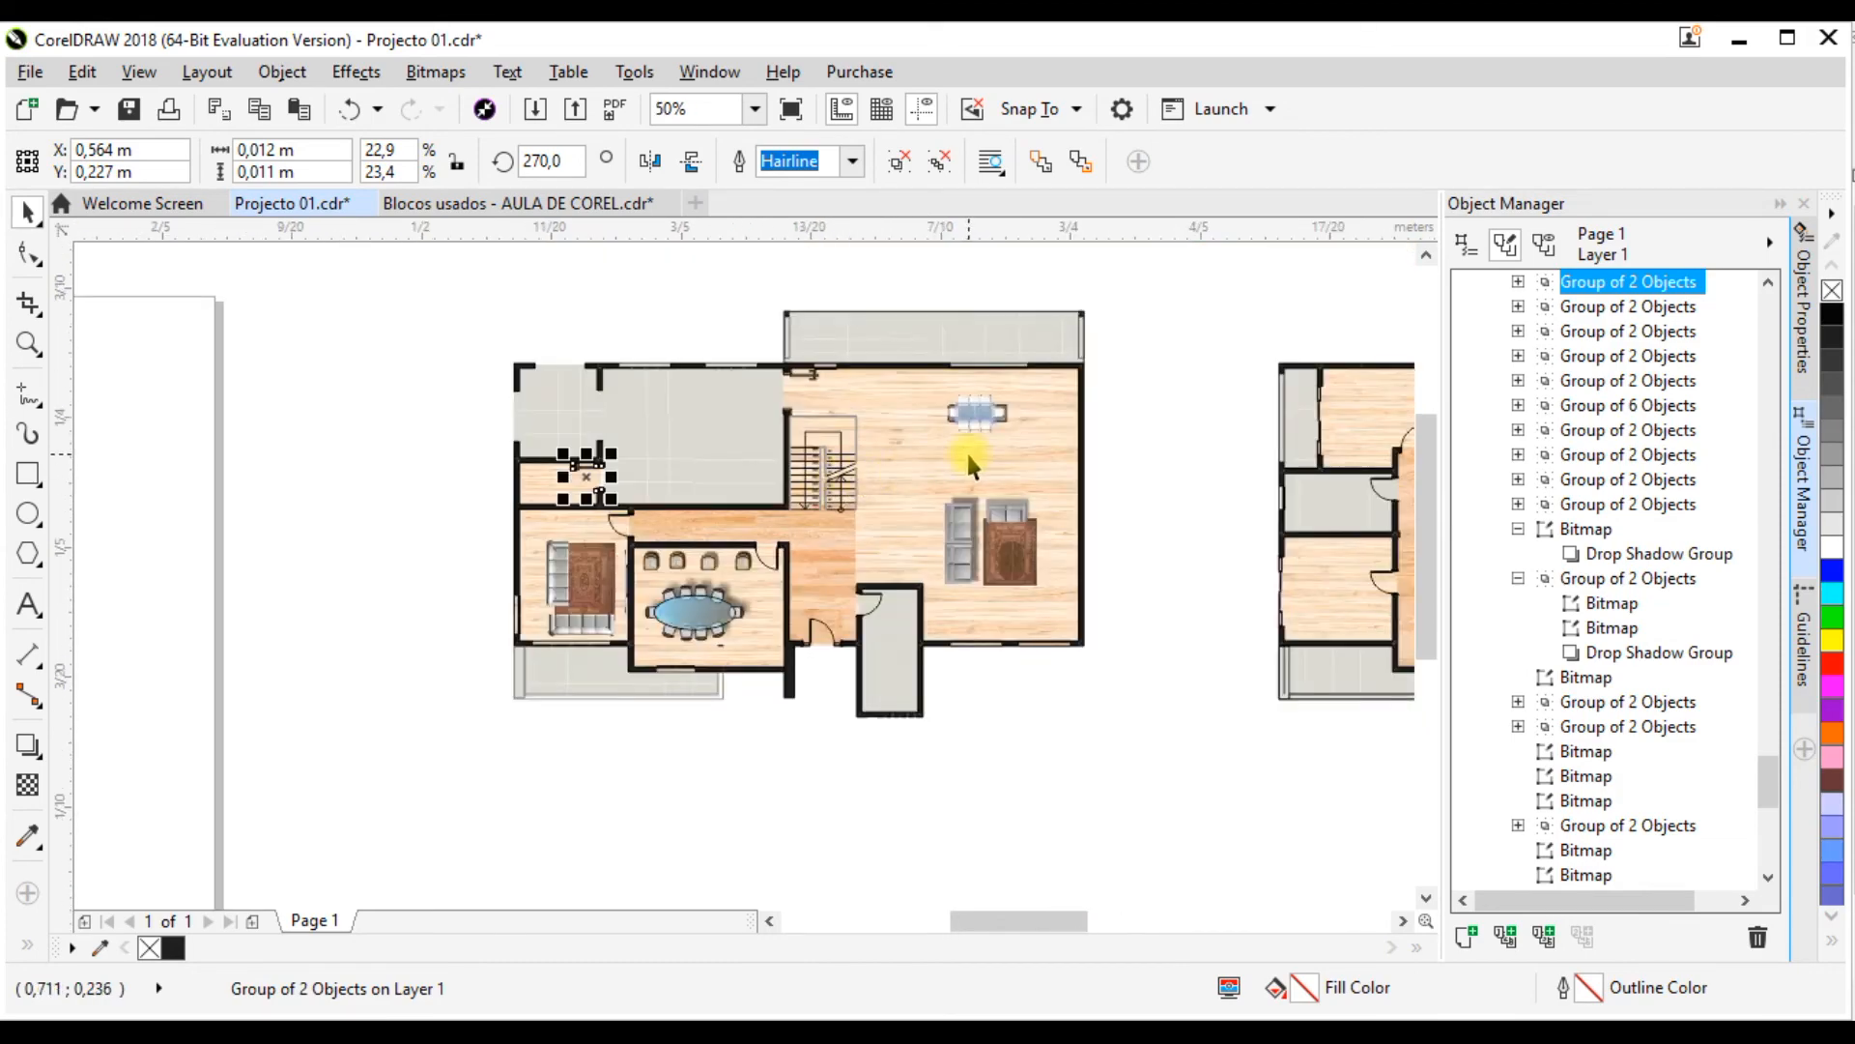
scroll(583, 492, up, 3)
scroll(993, 539, down, 2)
scroll(856, 462, up, 2)
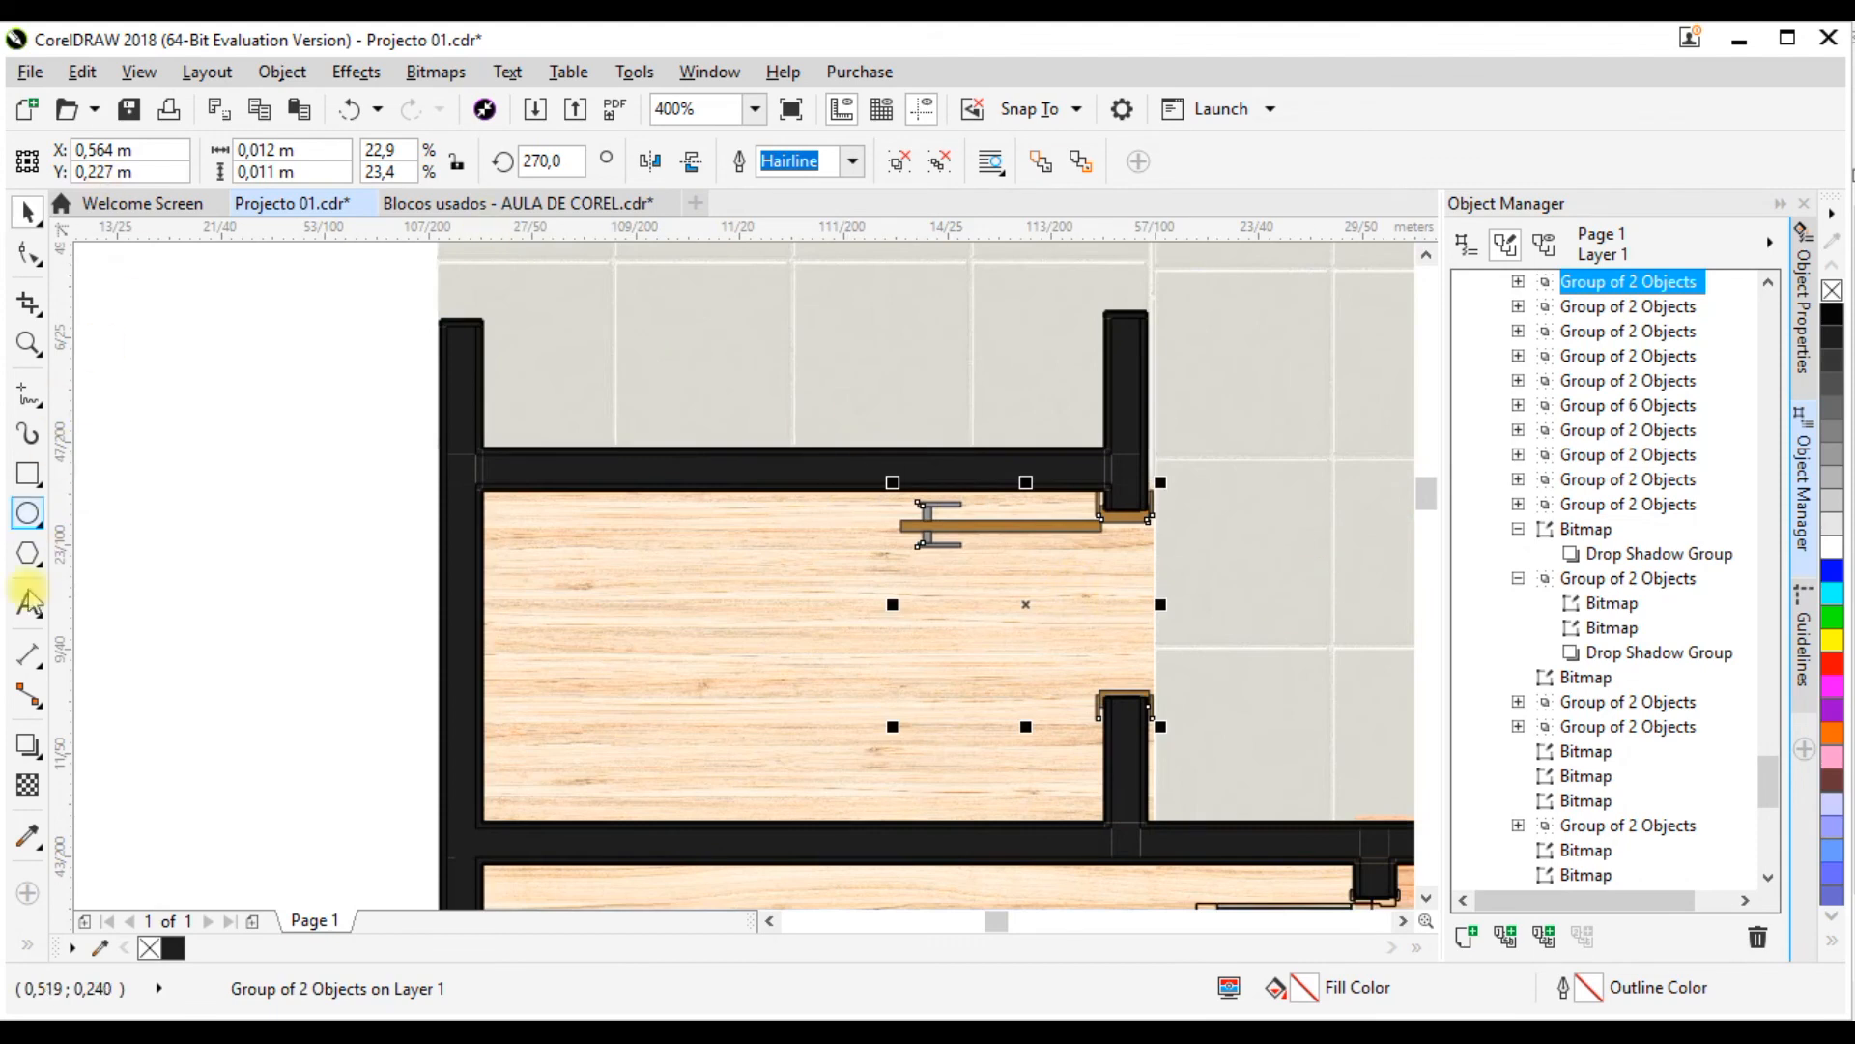
click(28, 744)
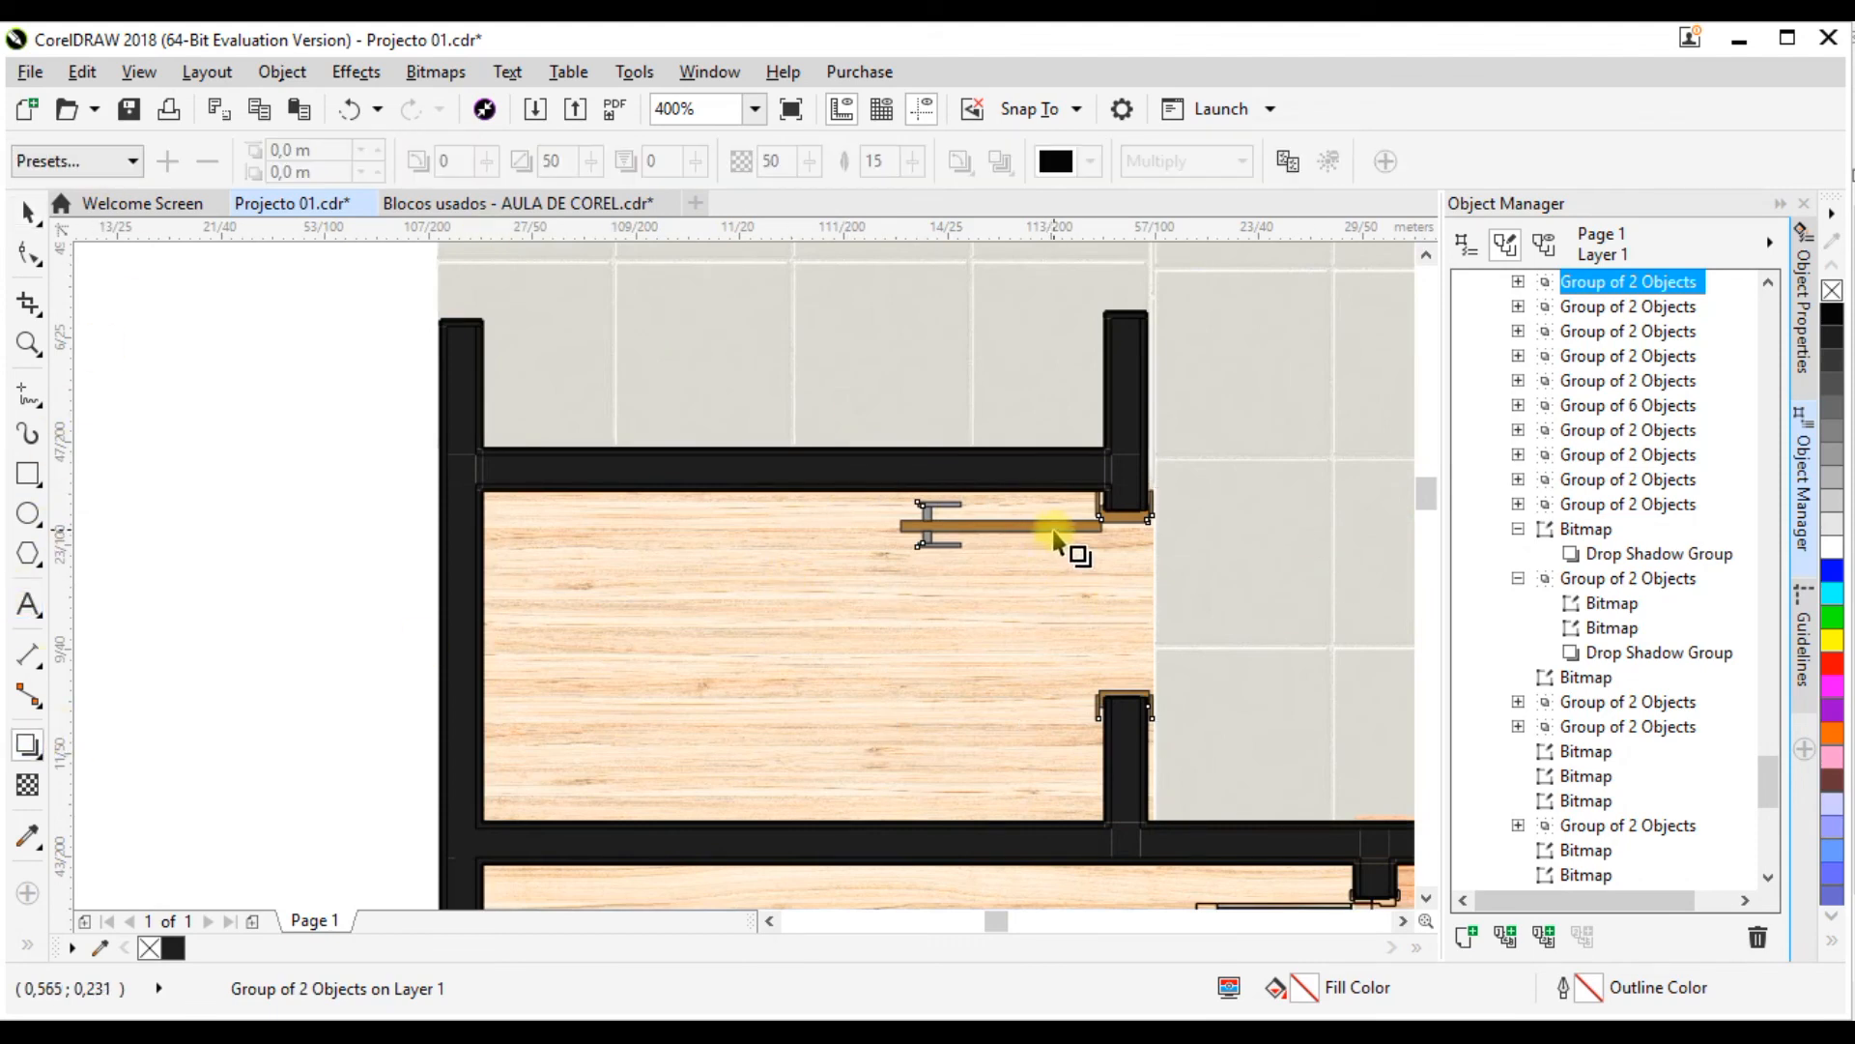
drag(1087, 537, 1030, 725)
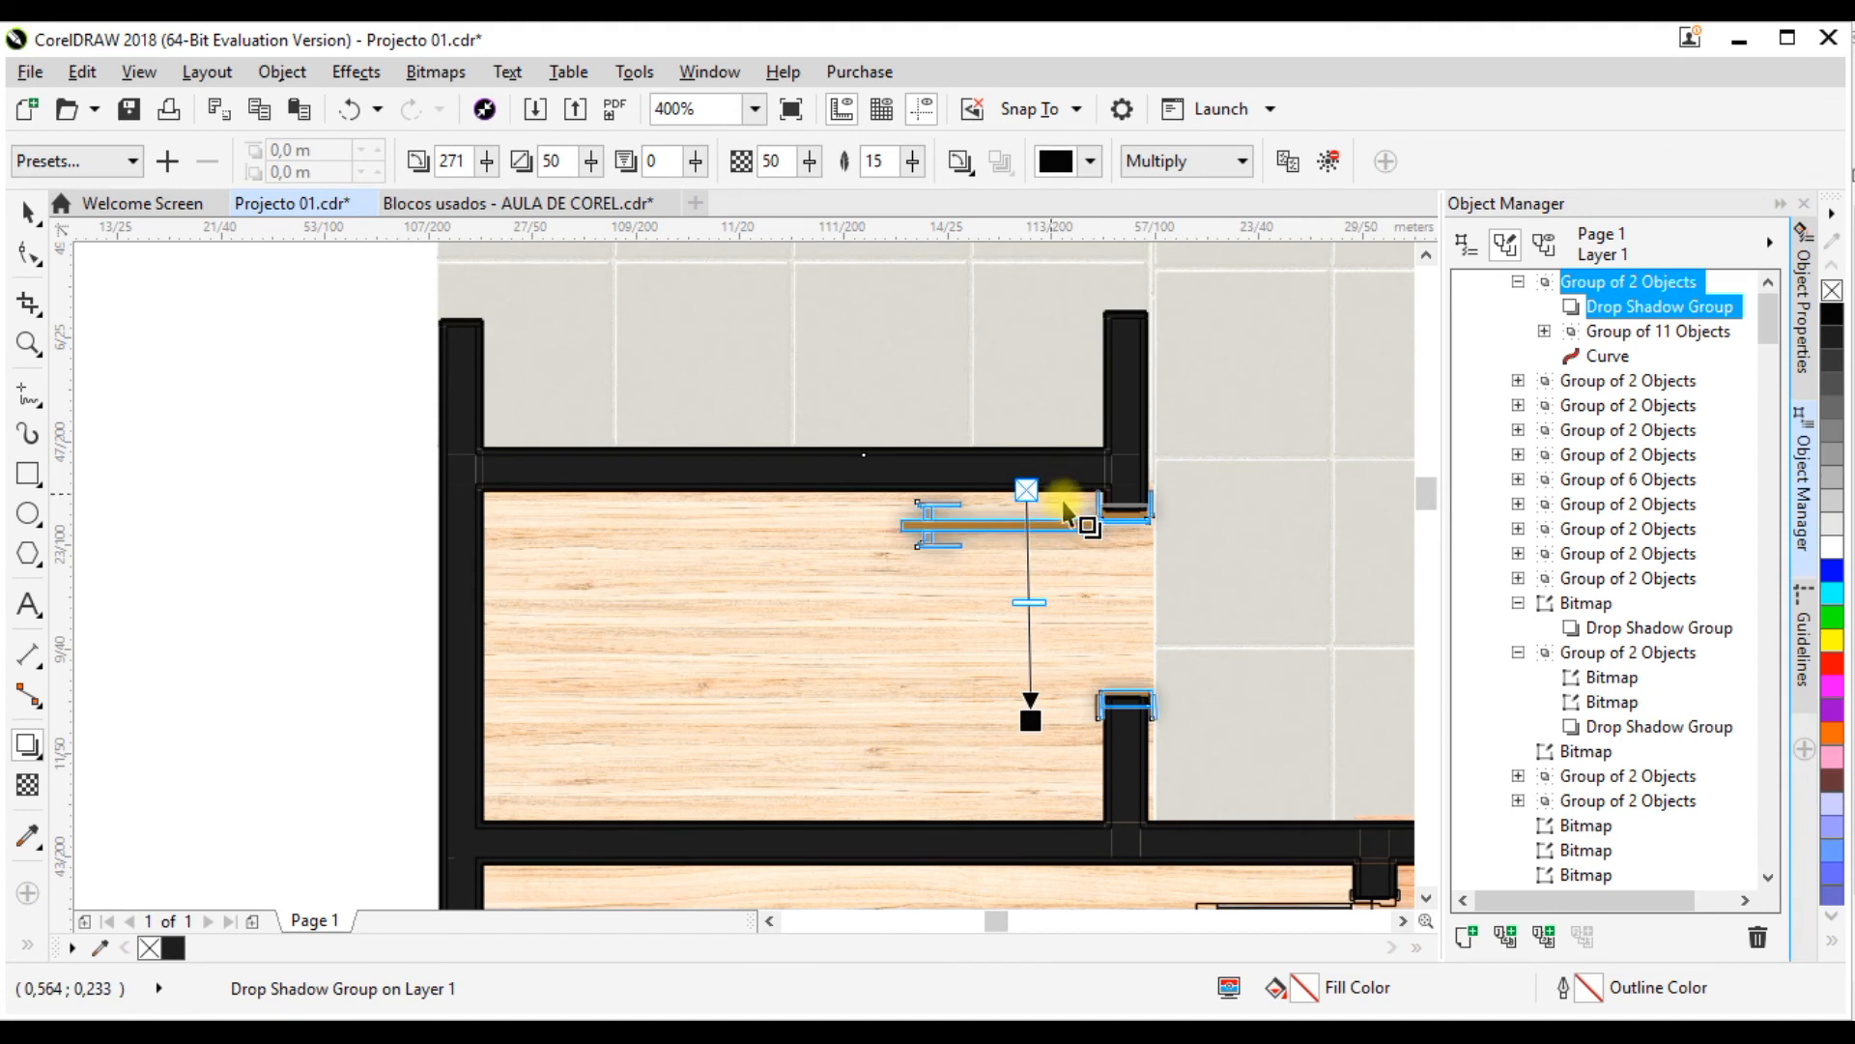
scroll(1012, 590, up, 2)
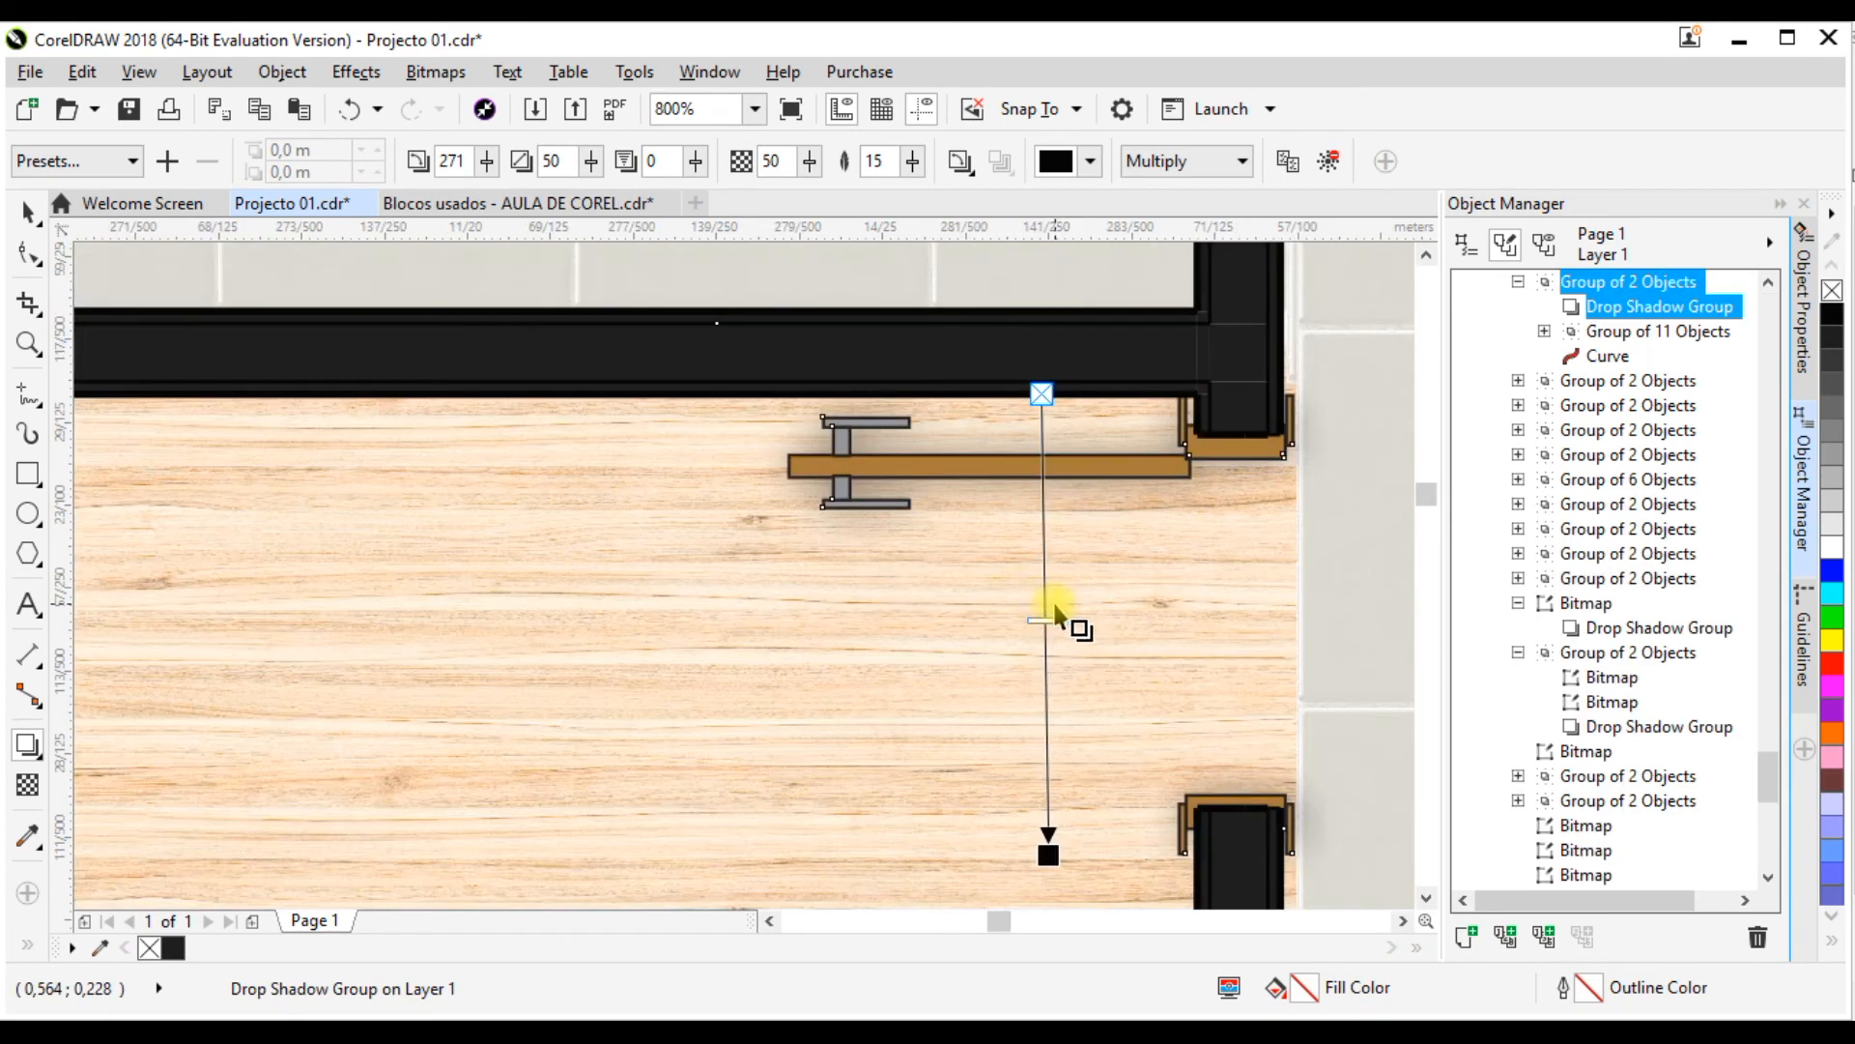
Step: Raise the opacity of the door's drop shadow to about 84
drag(1045, 641, 1045, 679)
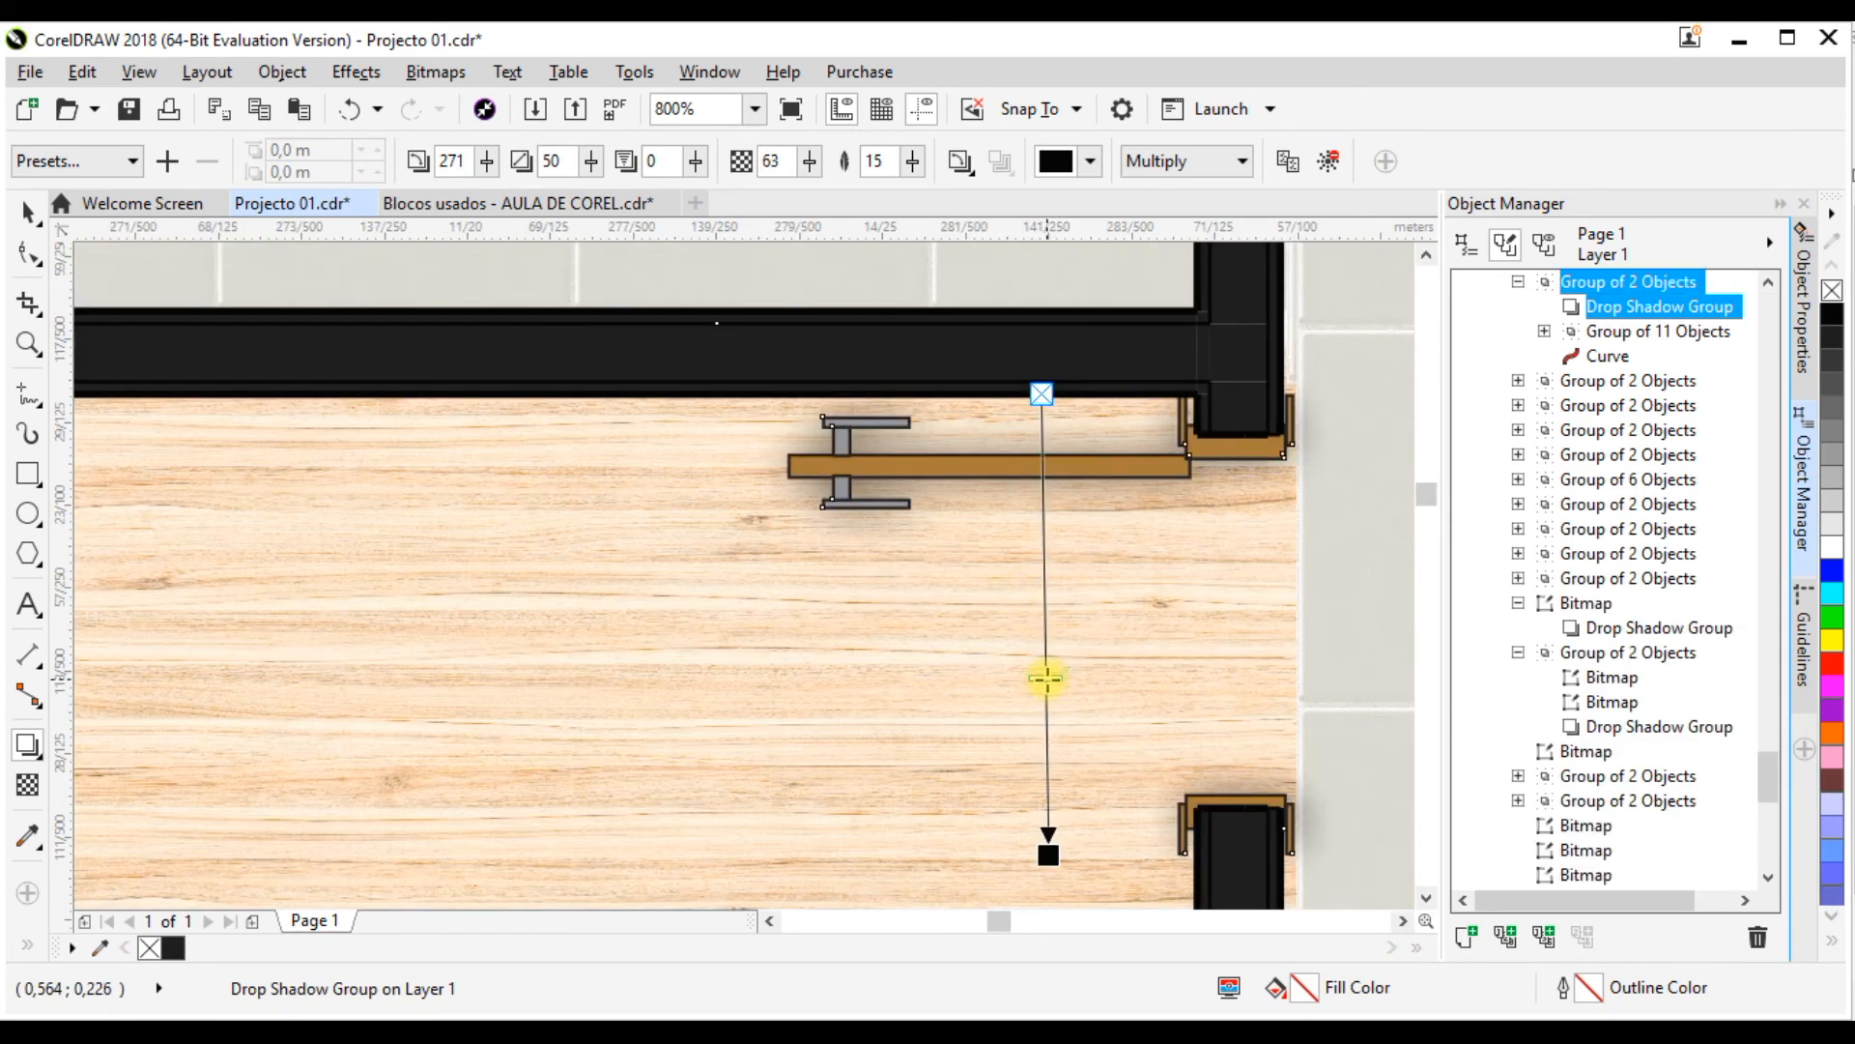
scroll(1150, 507, up, 2)
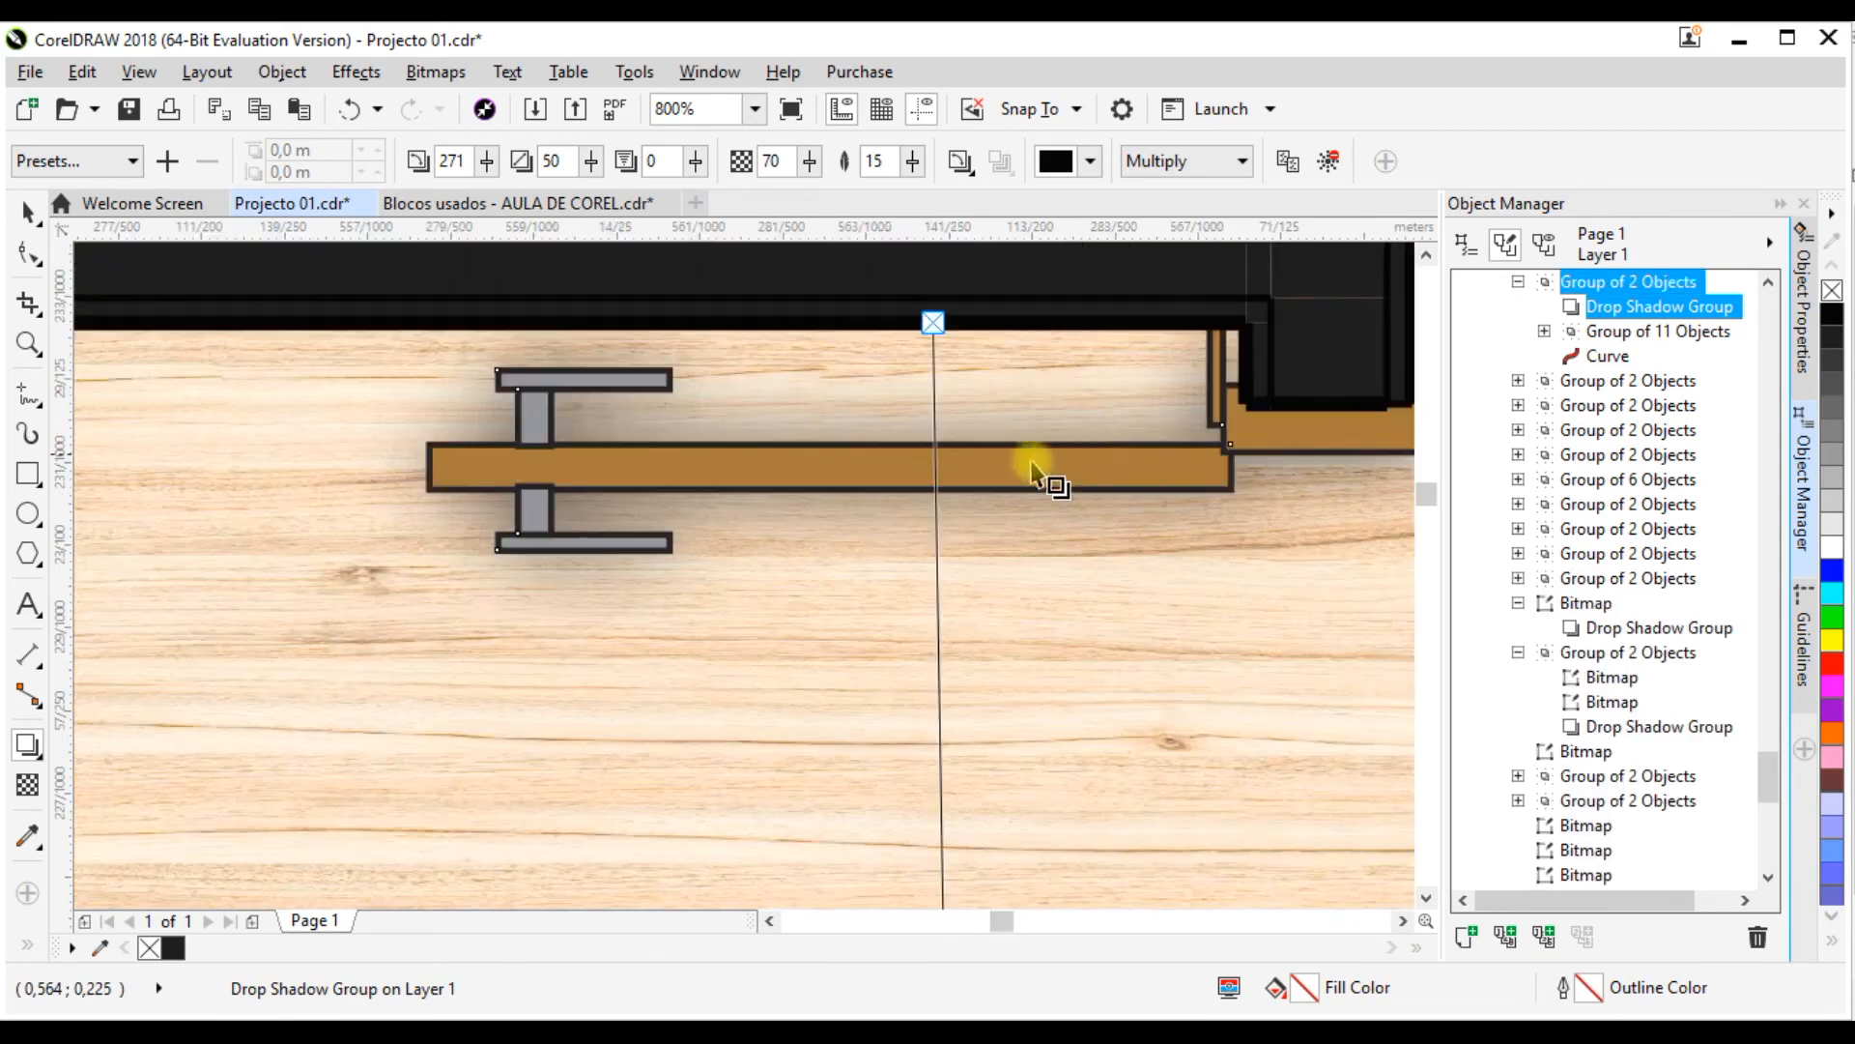
scroll(712, 480, down, 2)
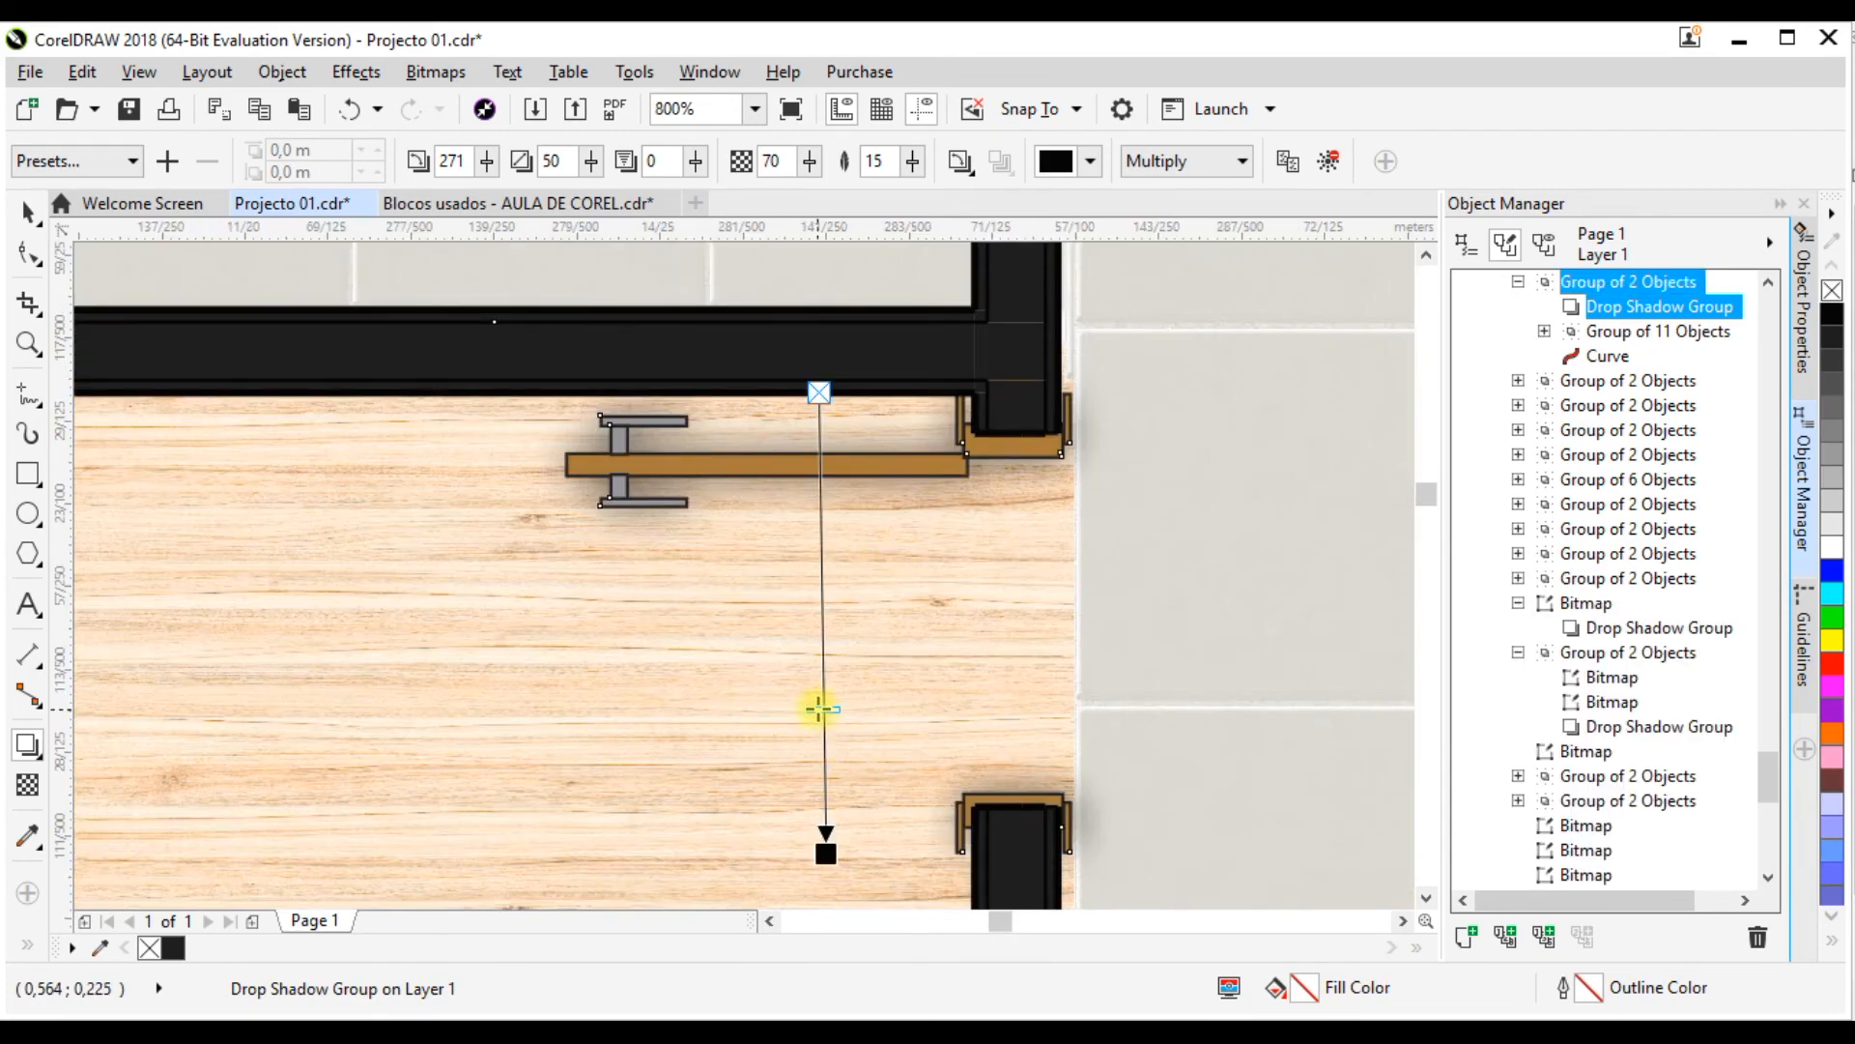
scroll(805, 628, down, 3)
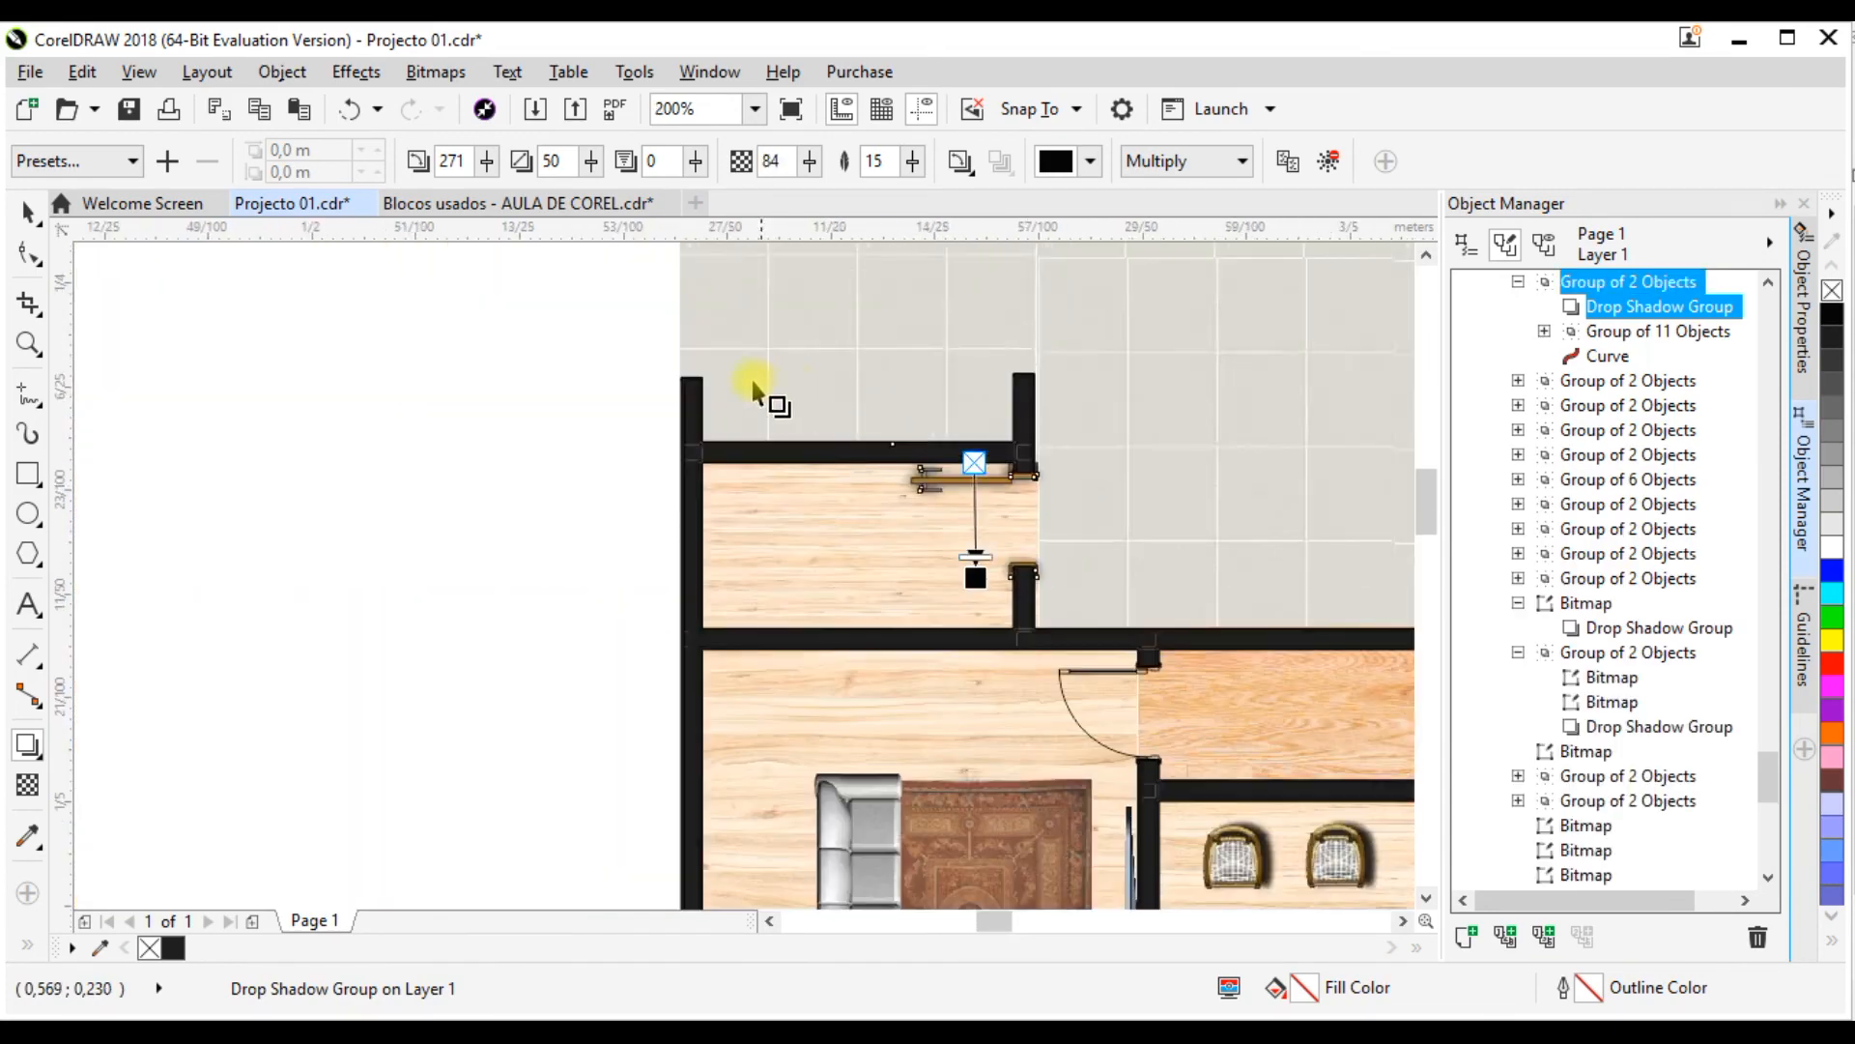
scroll(841, 426, up, 2)
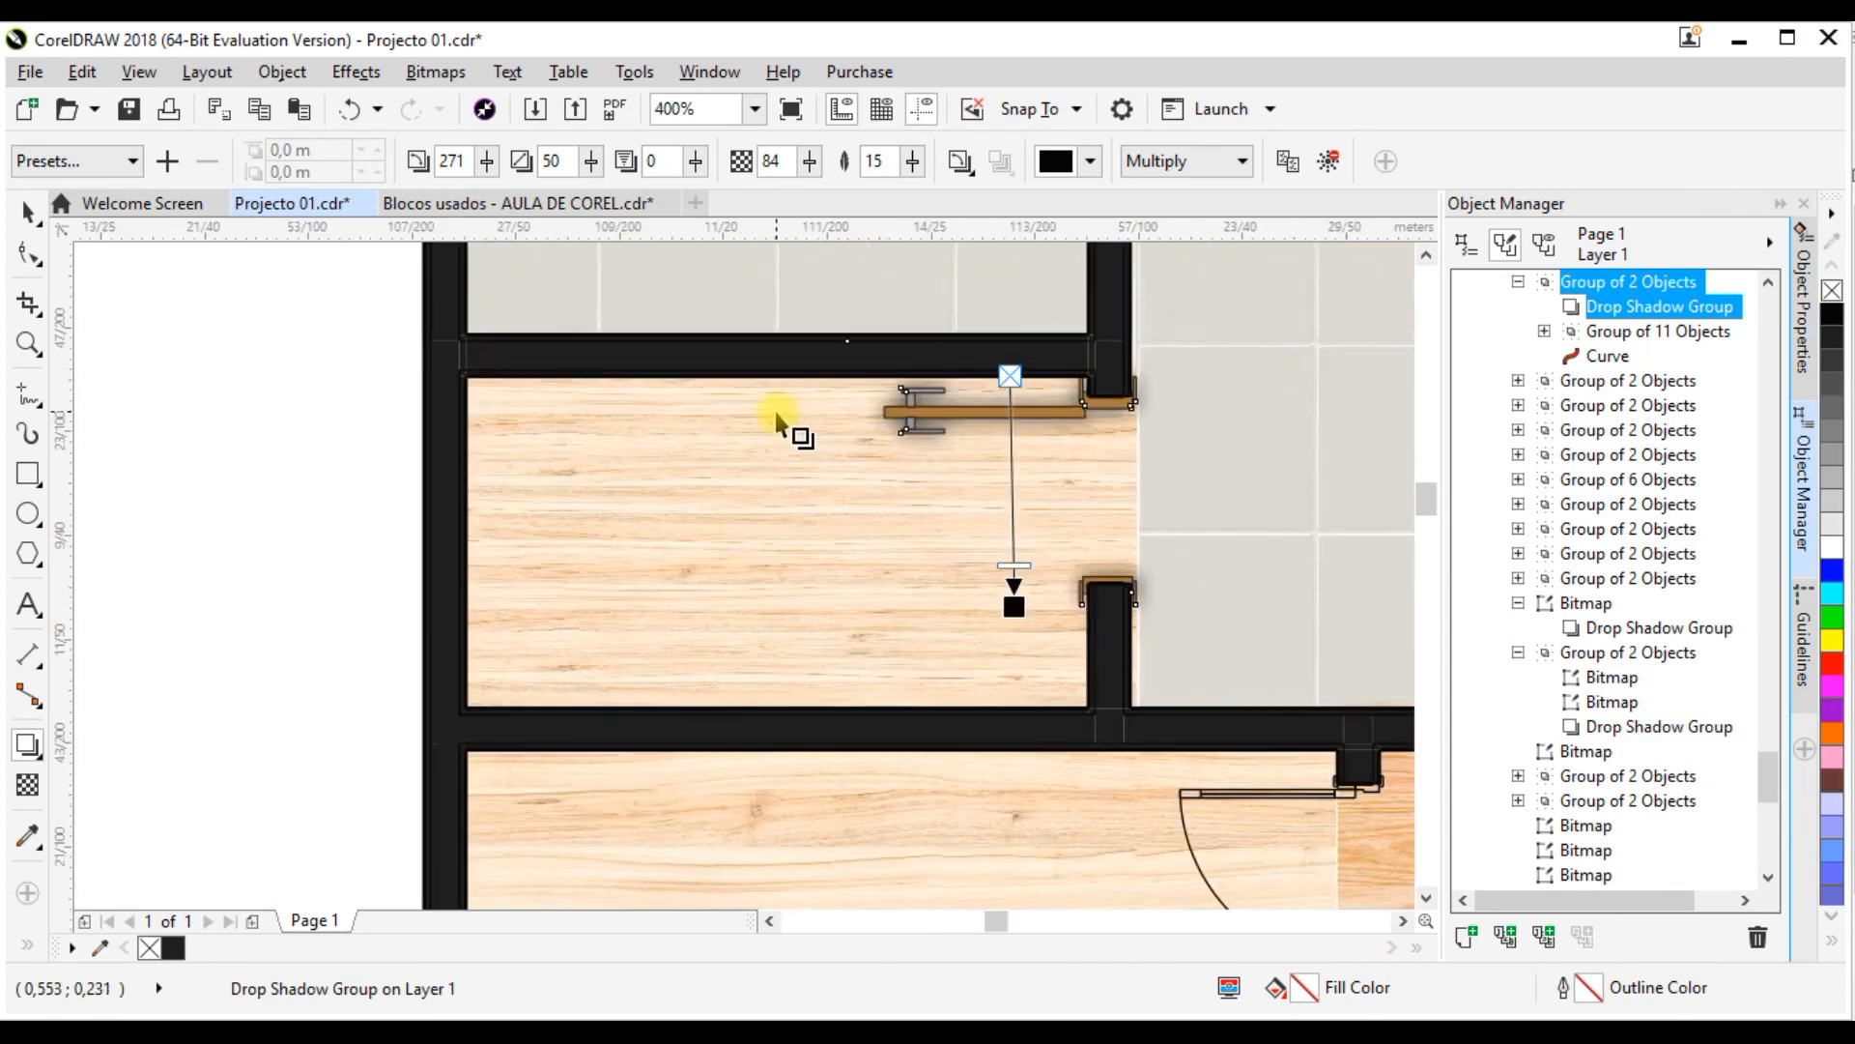
Step: Add a drop shadow to the long horizontal wall below the tiled room, cast upward about 0.002 m with opacity 50 and feather 15
click(971, 714)
scroll(778, 561, down, 1)
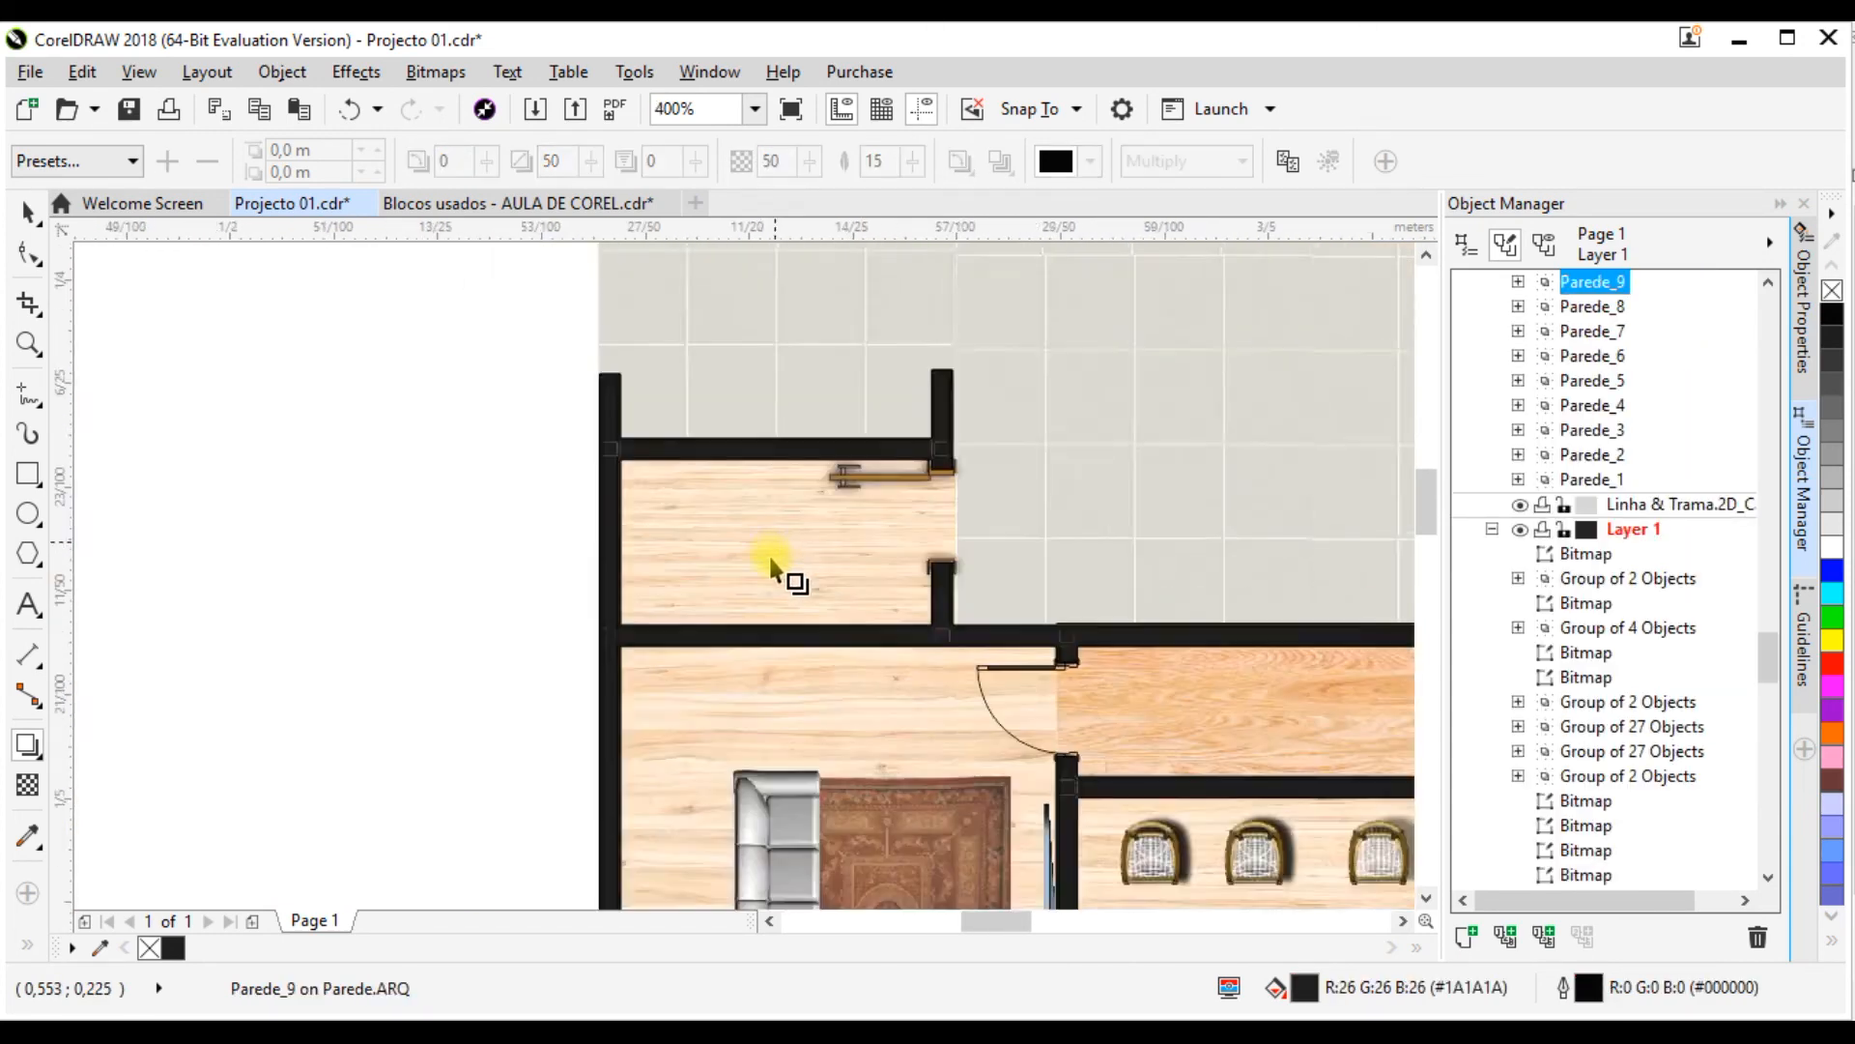
scroll(790, 623, up, 1)
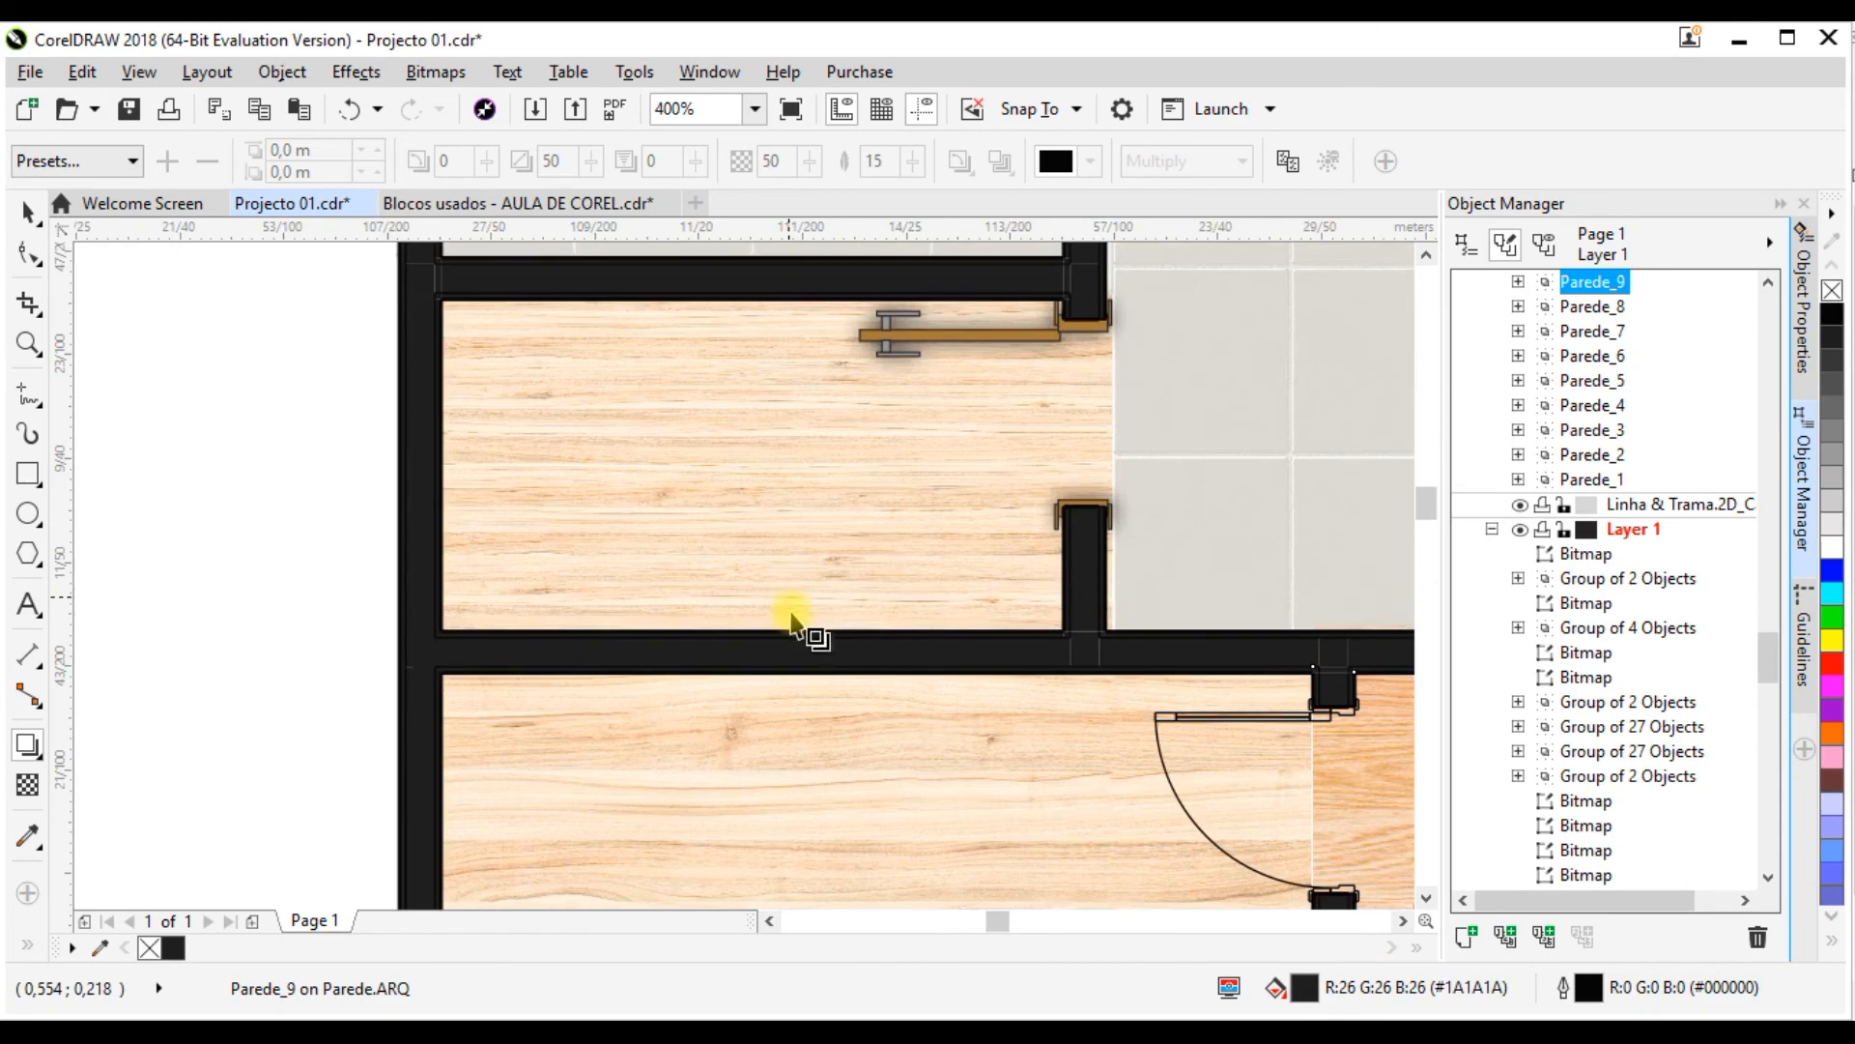
scroll(618, 646, down, 1)
scroll(710, 645, down, 2)
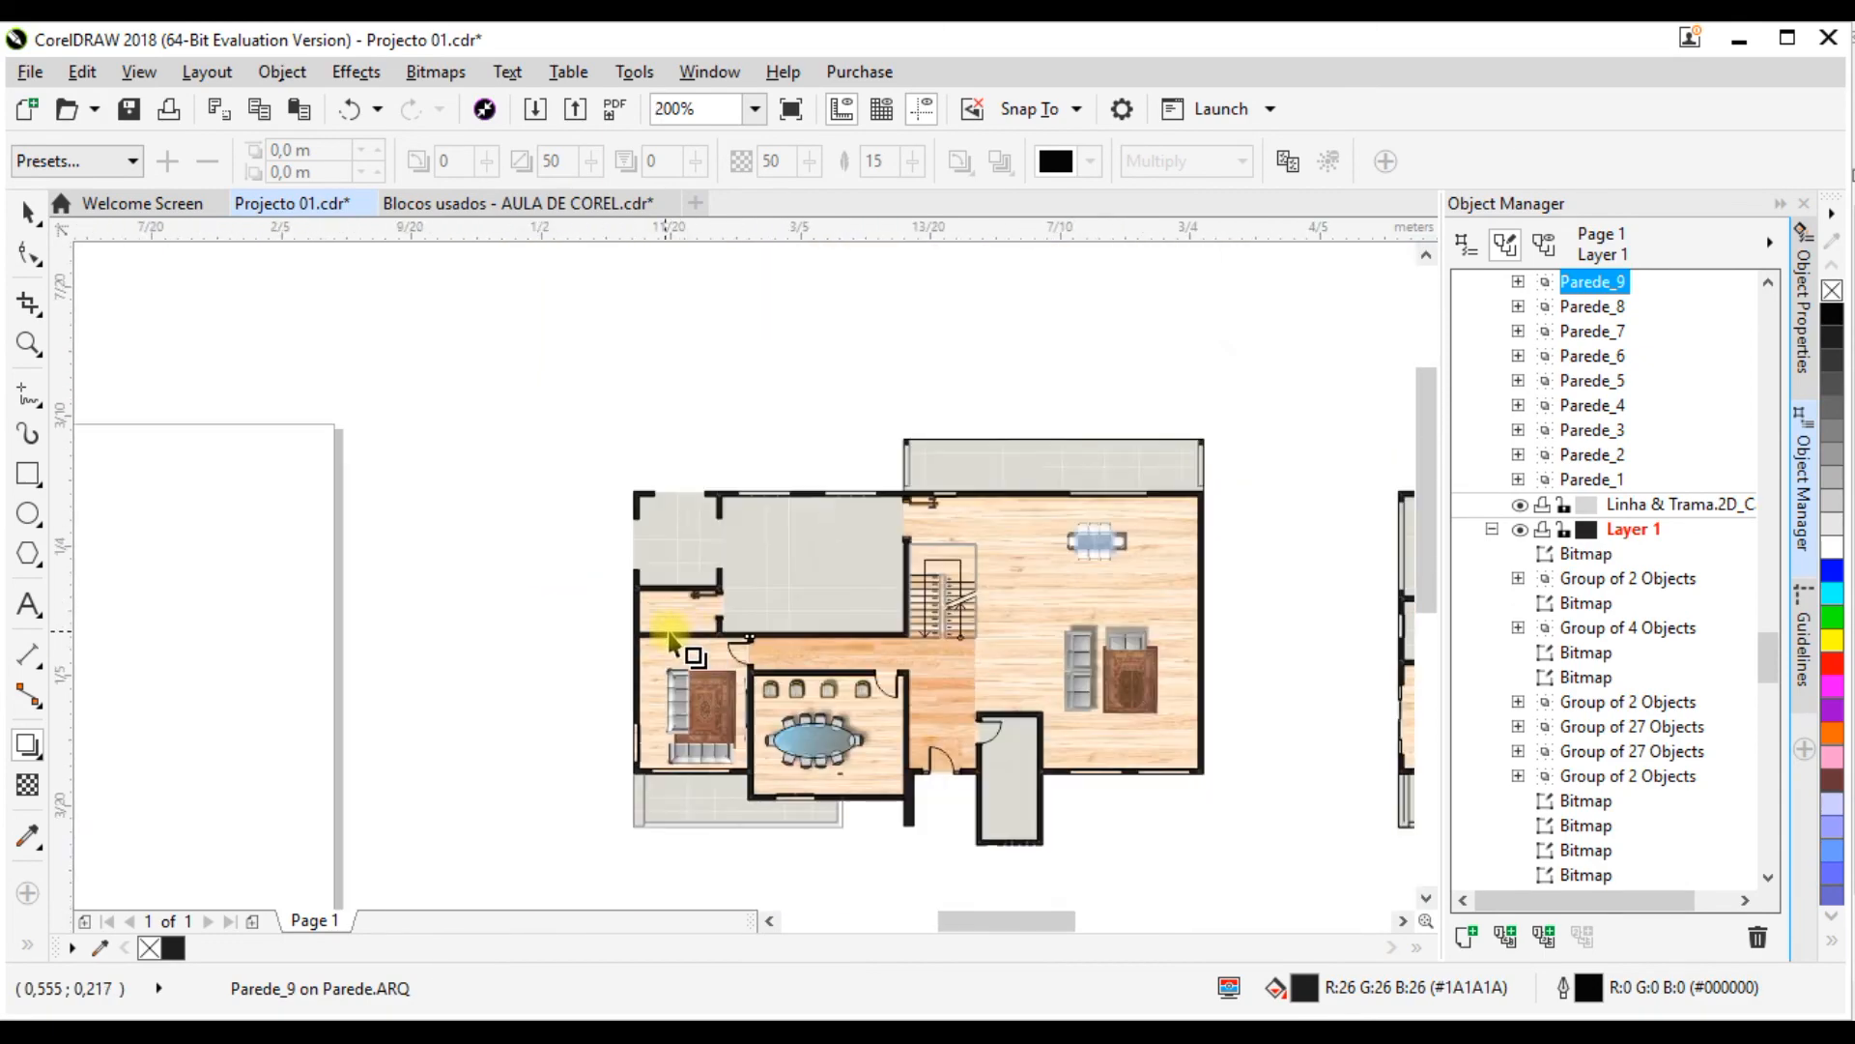
scroll(728, 629, up, 1)
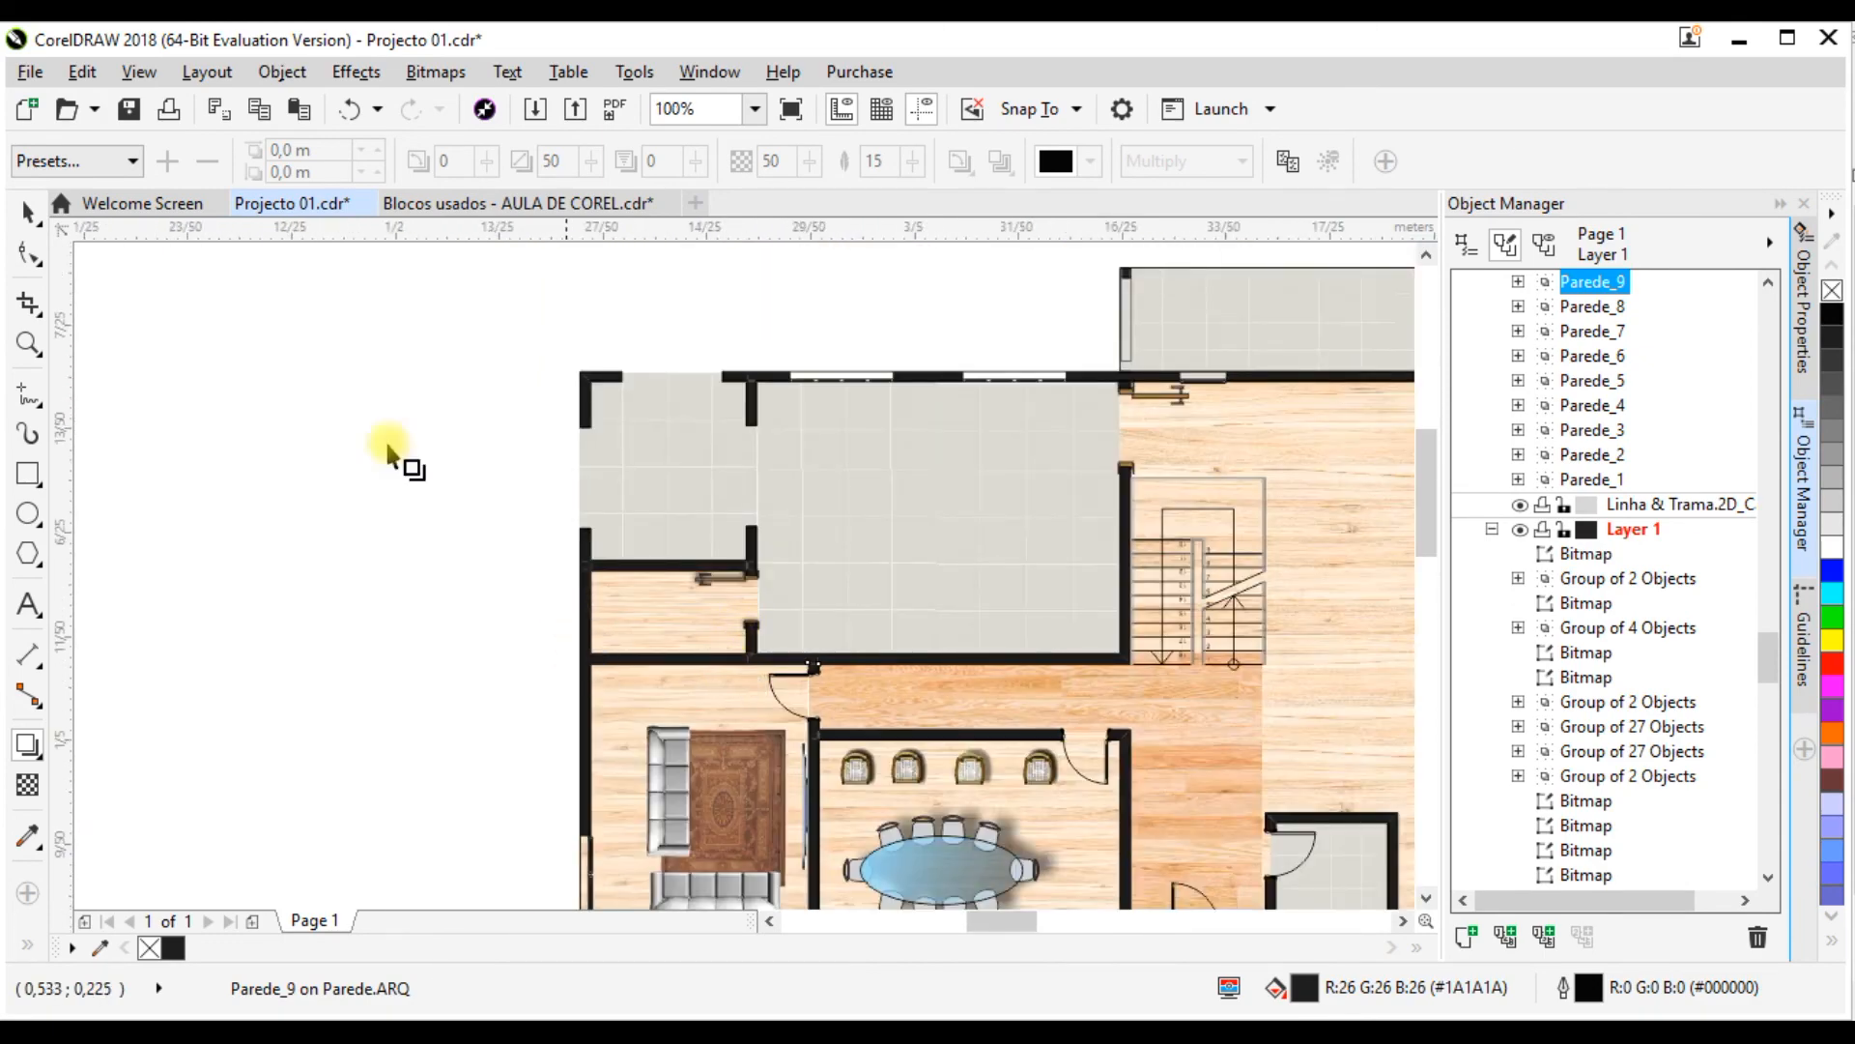
click(27, 211)
click(736, 660)
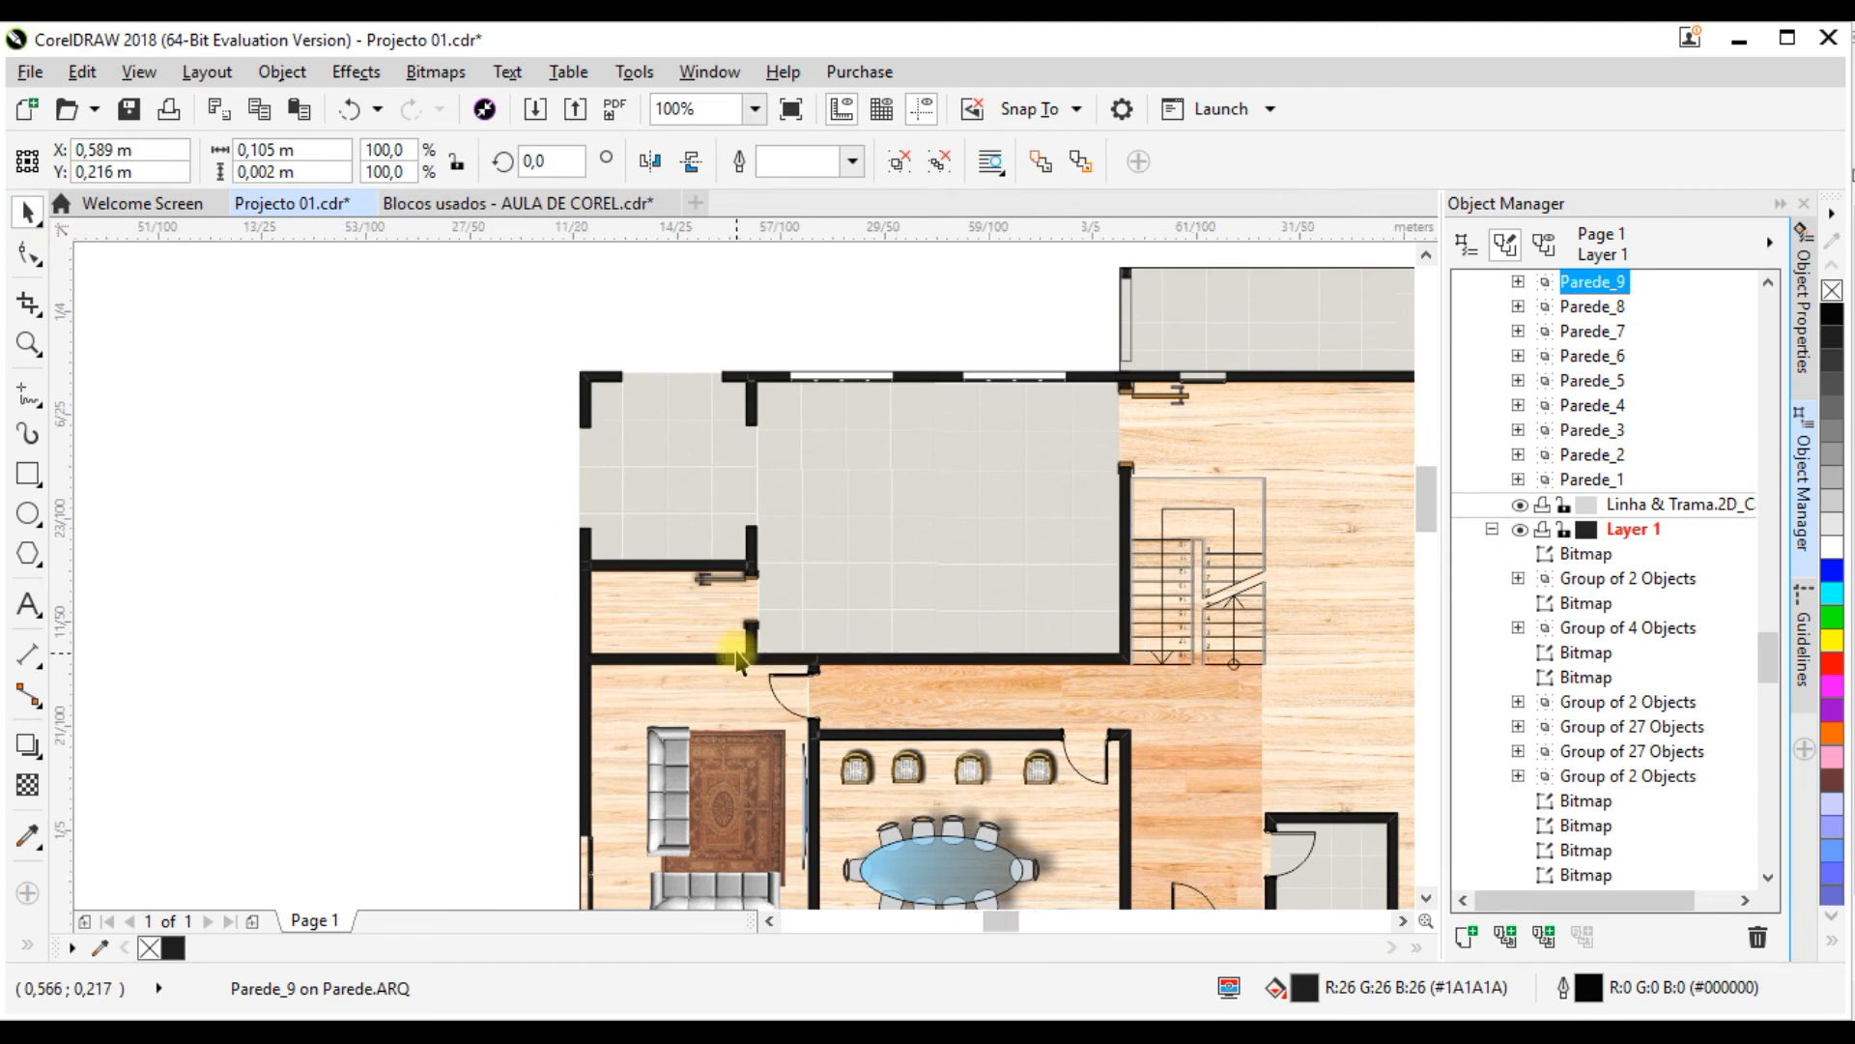
scroll(735, 662, up, 1)
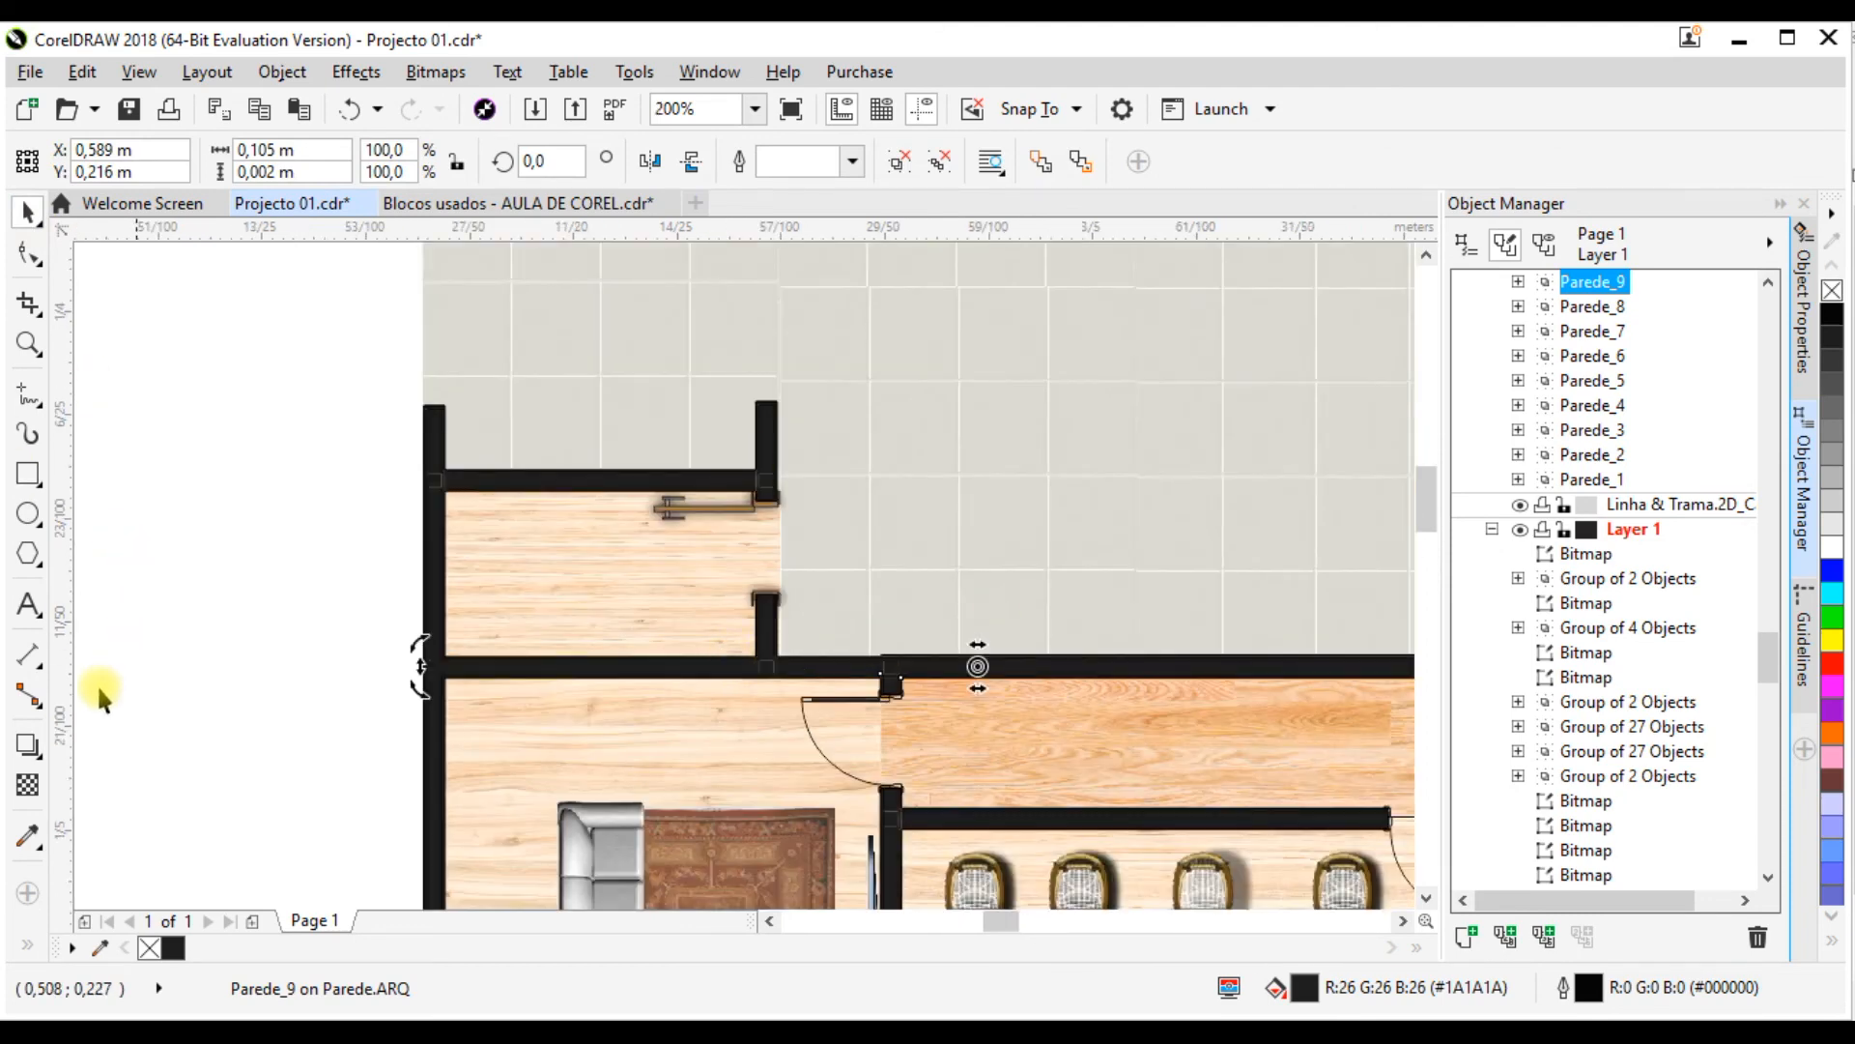
click(25, 748)
drag(647, 667, 1298, 680)
scroll(567, 666, down, 1)
drag(840, 665, 497, 675)
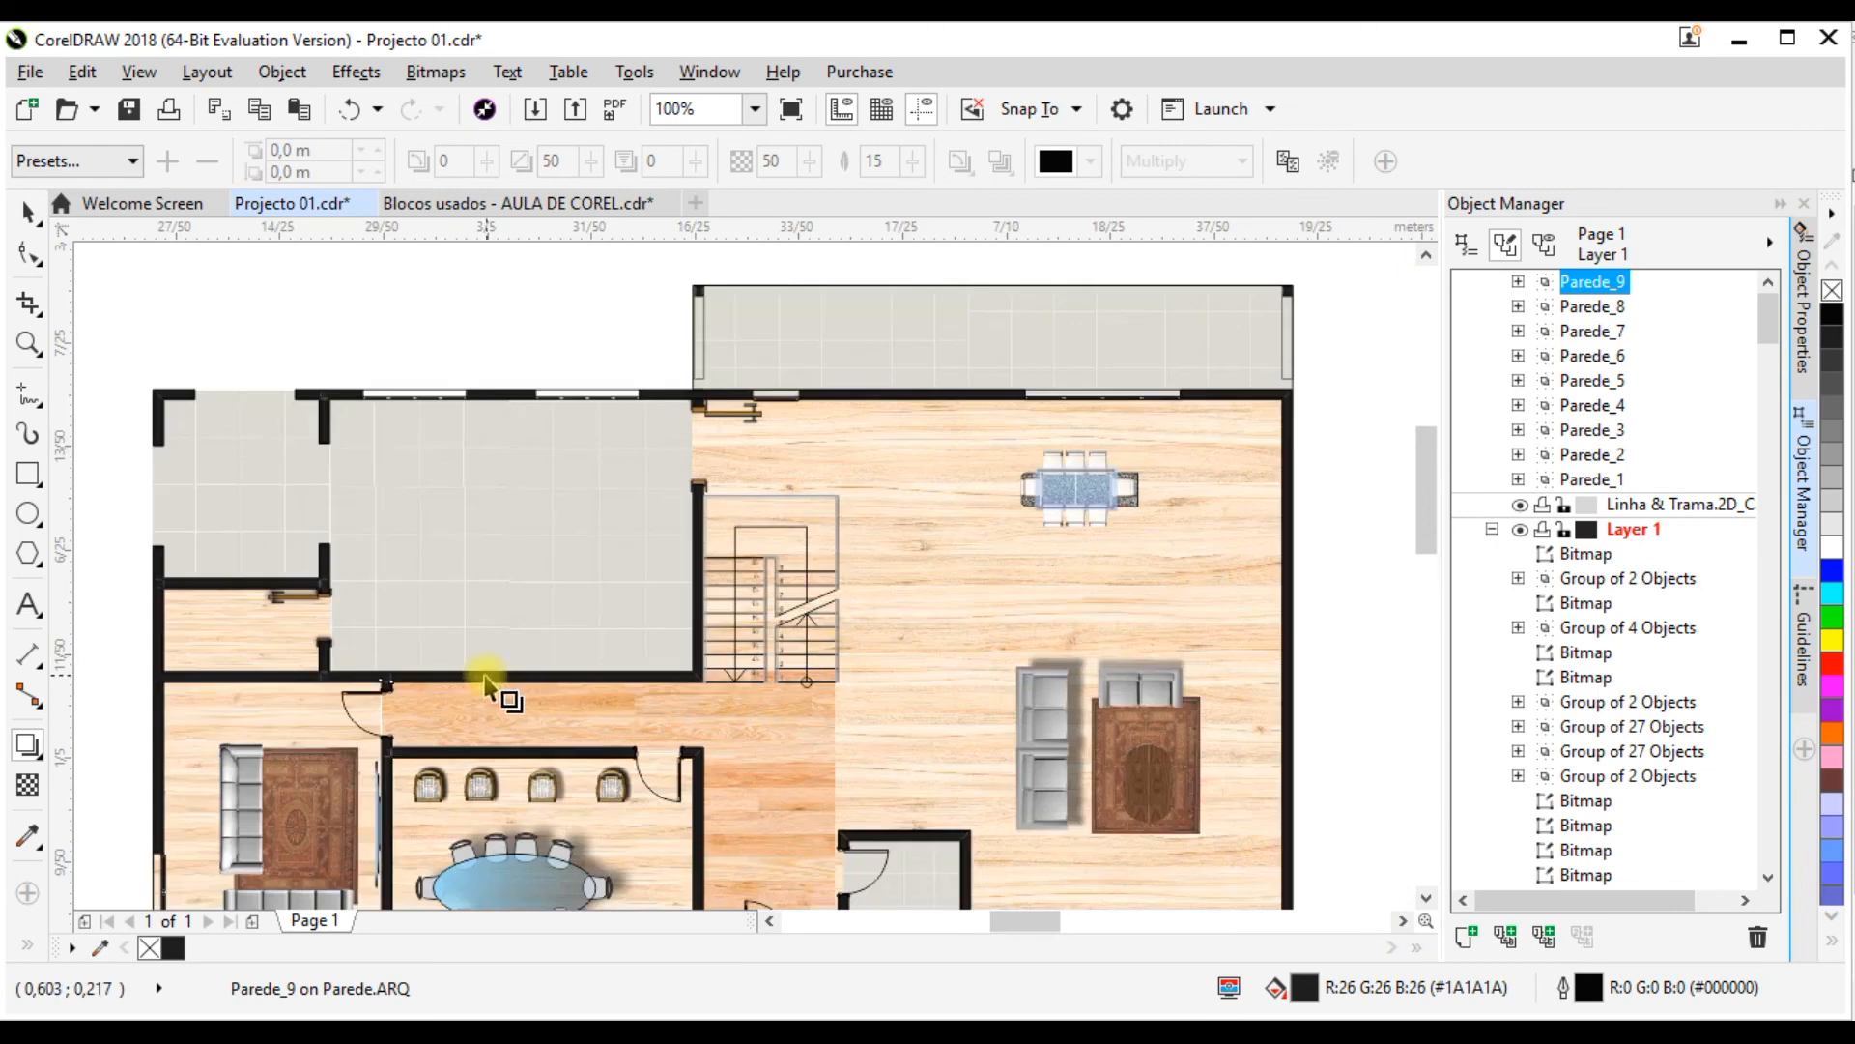
scroll(385, 677, up, 1)
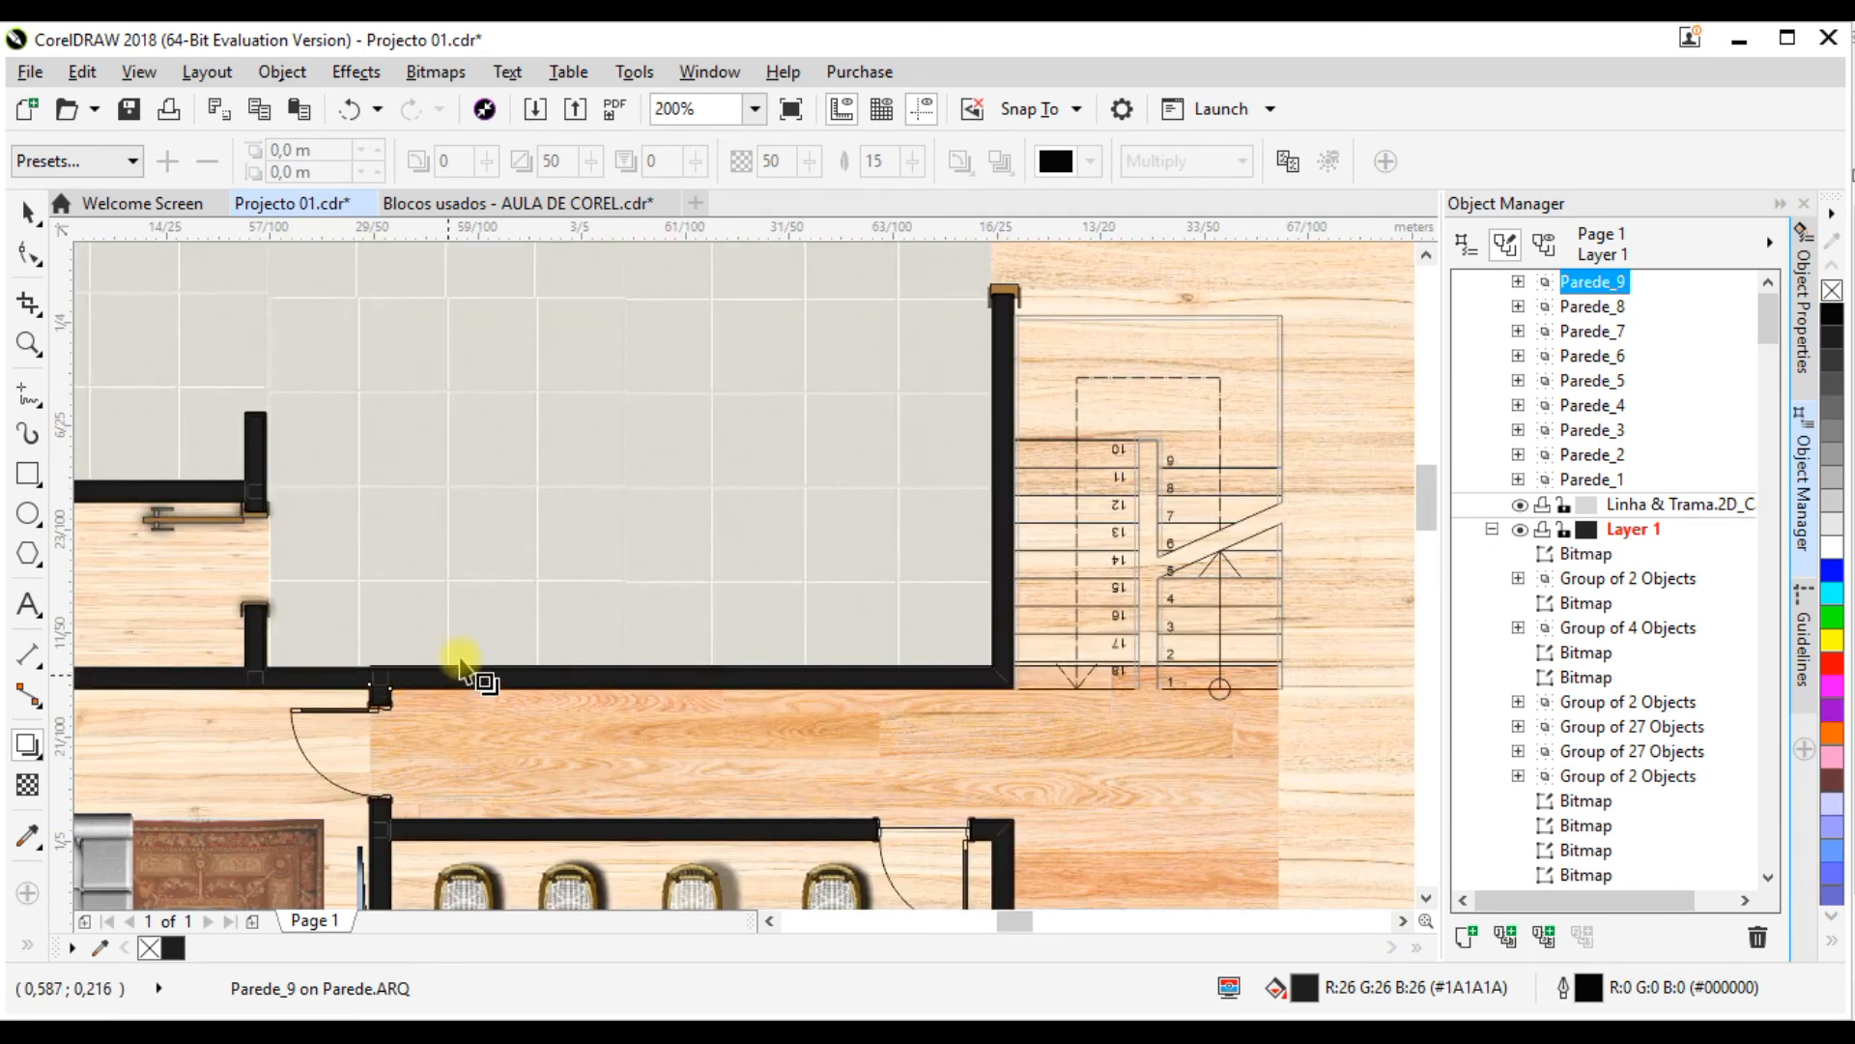
drag(462, 663, 458, 645)
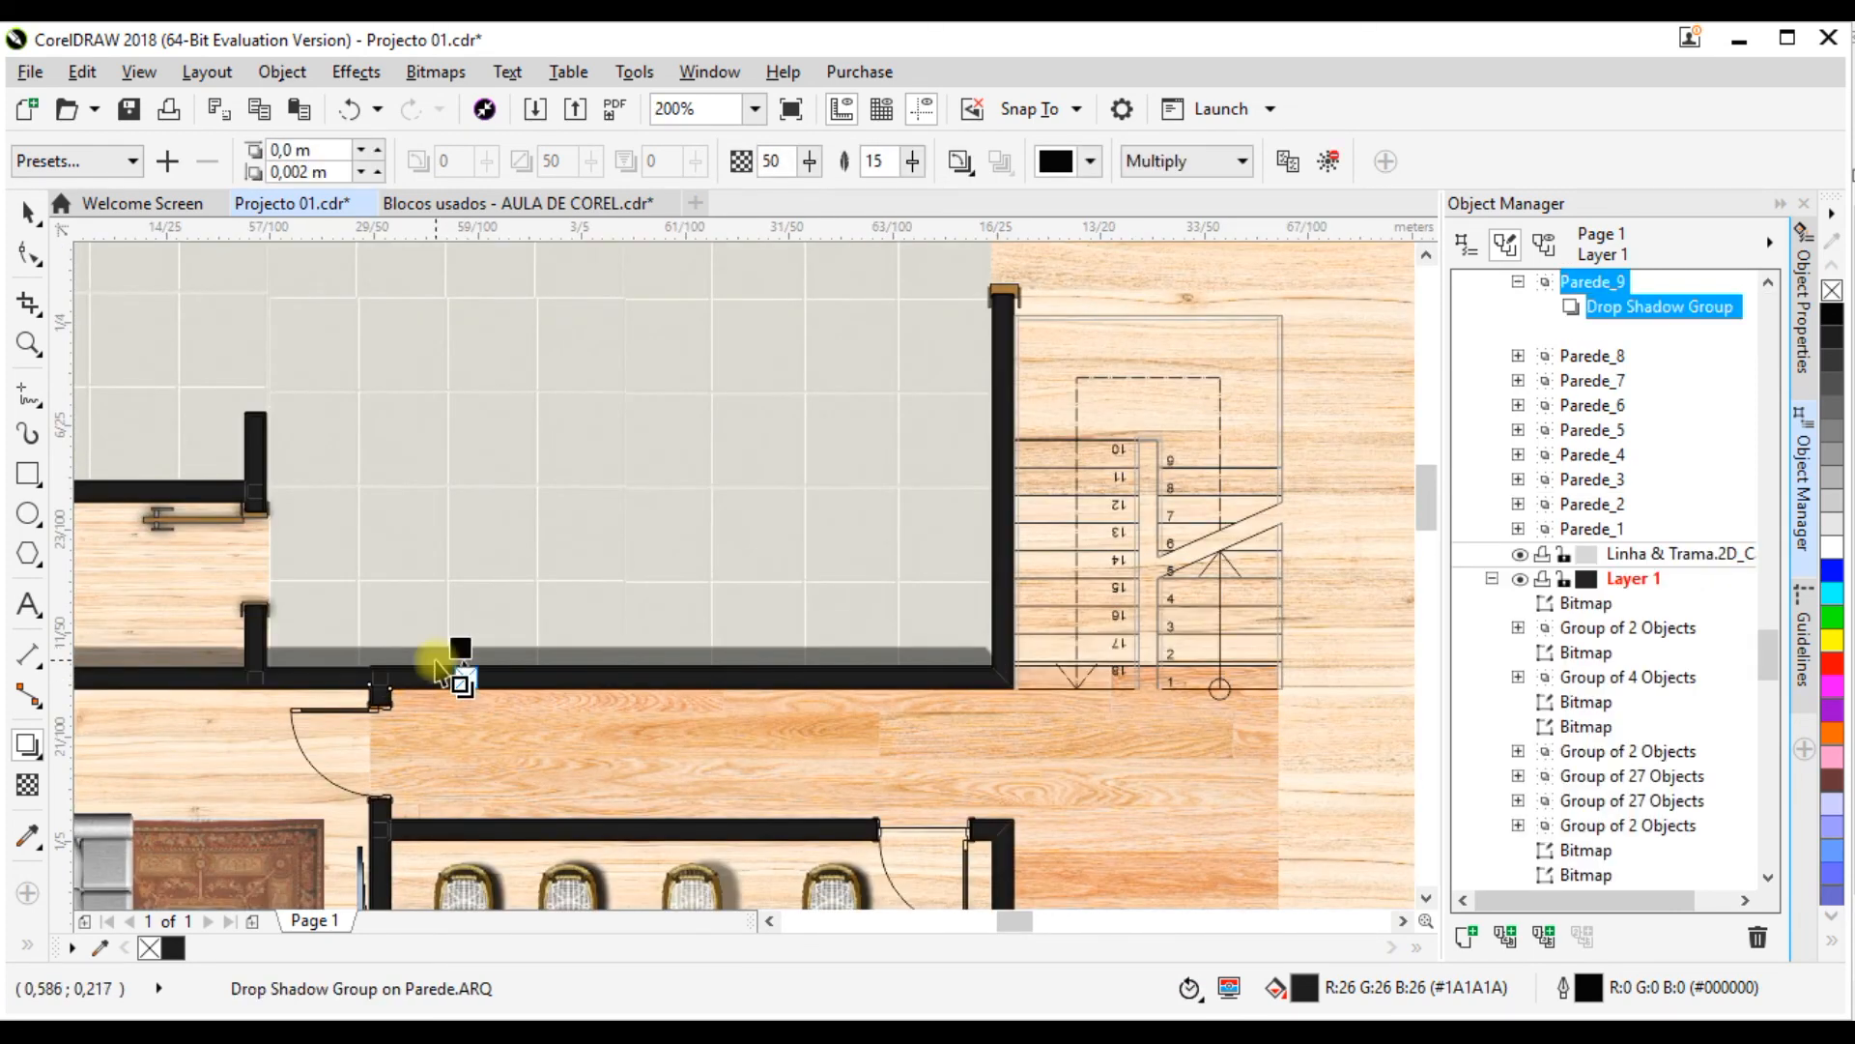
Step: Lower the horizontal wall shadow's opacity to 15 and shorten its upward offset to about 0.001 m
scroll(462, 660, up, 1)
scroll(436, 682, up, 2)
drag(555, 645, 557, 667)
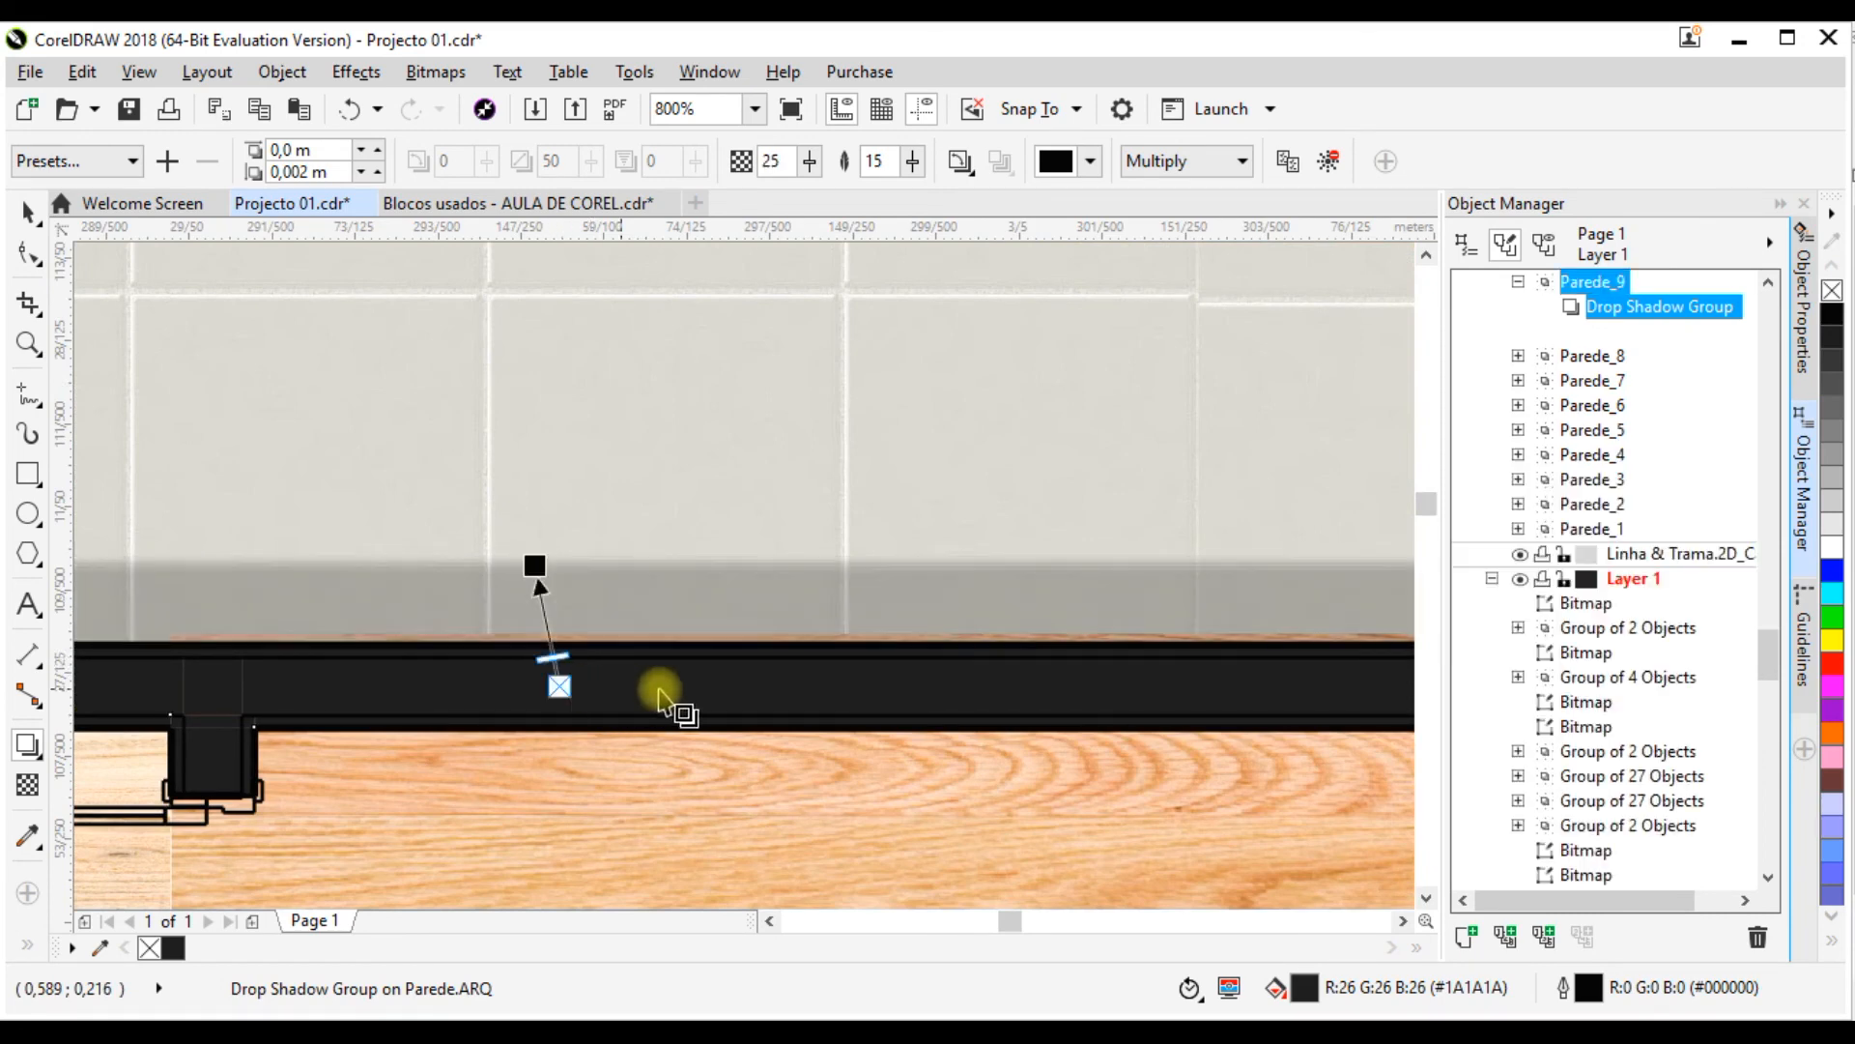
scroll(898, 597, down, 5)
scroll(894, 587, up, 5)
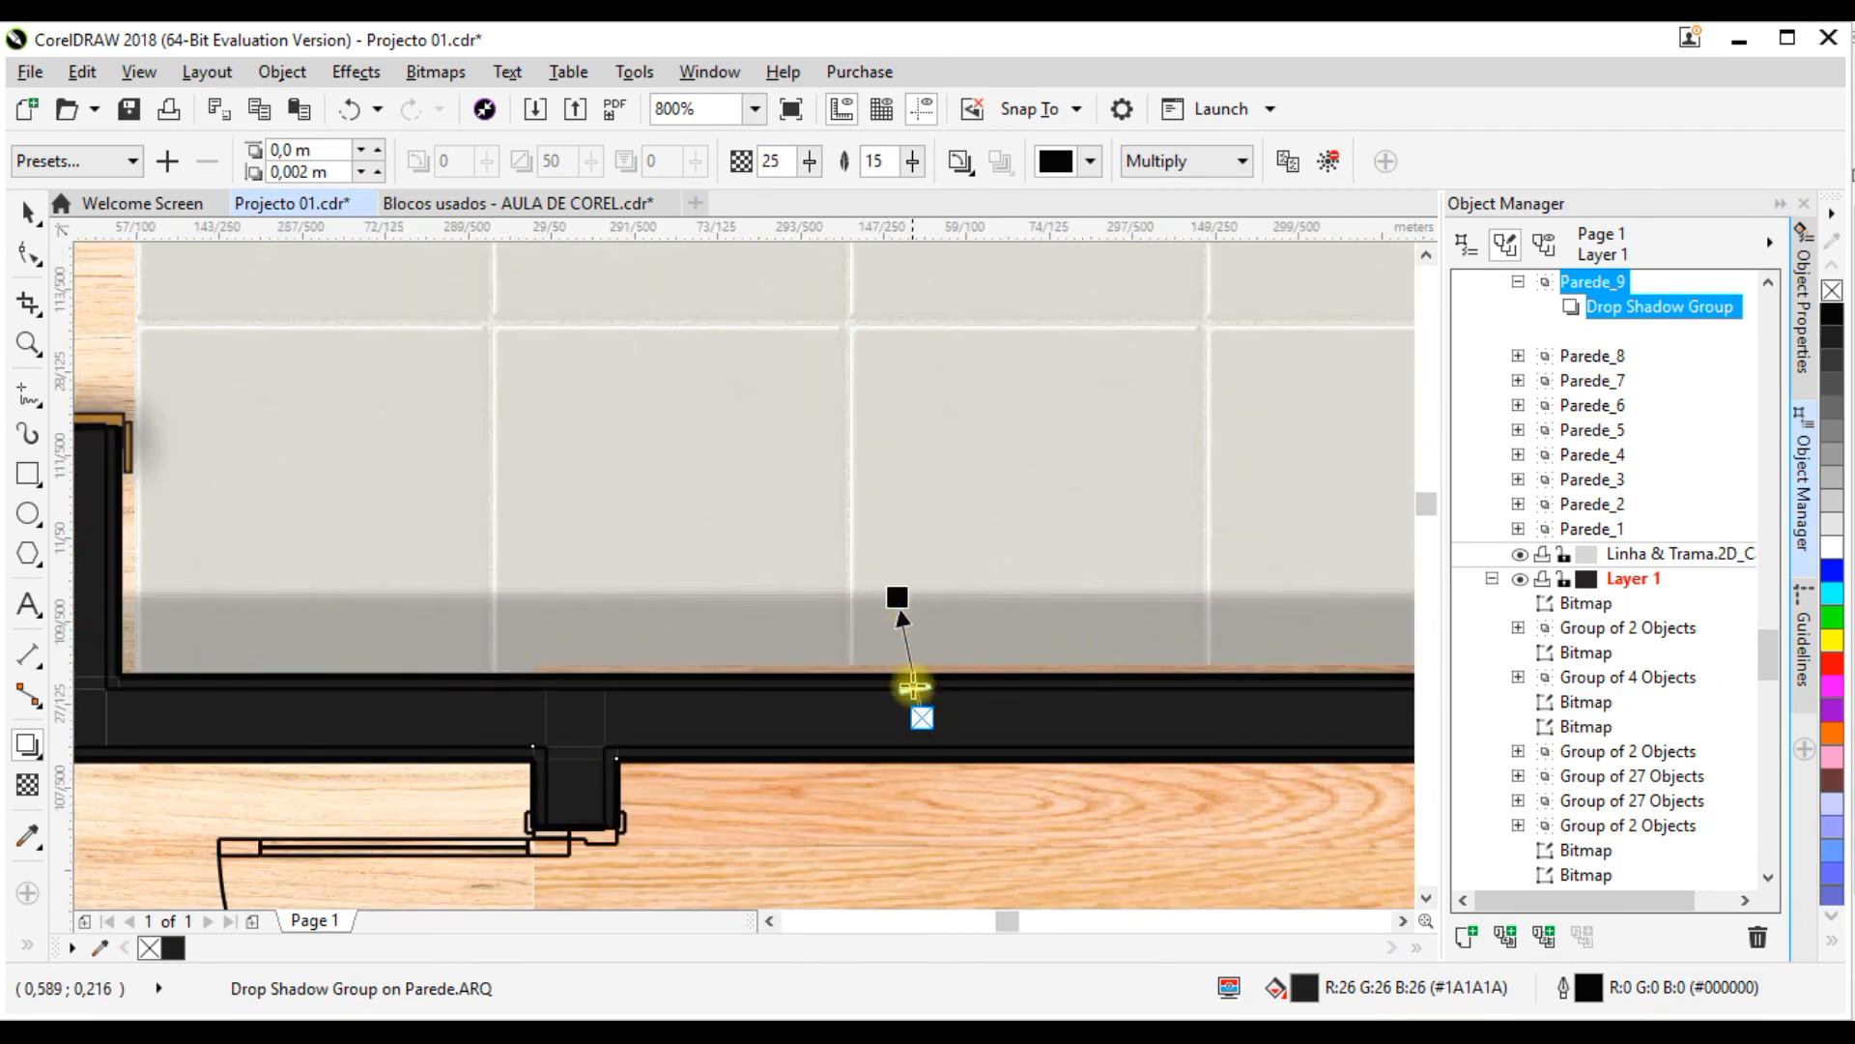
drag(918, 693, 917, 702)
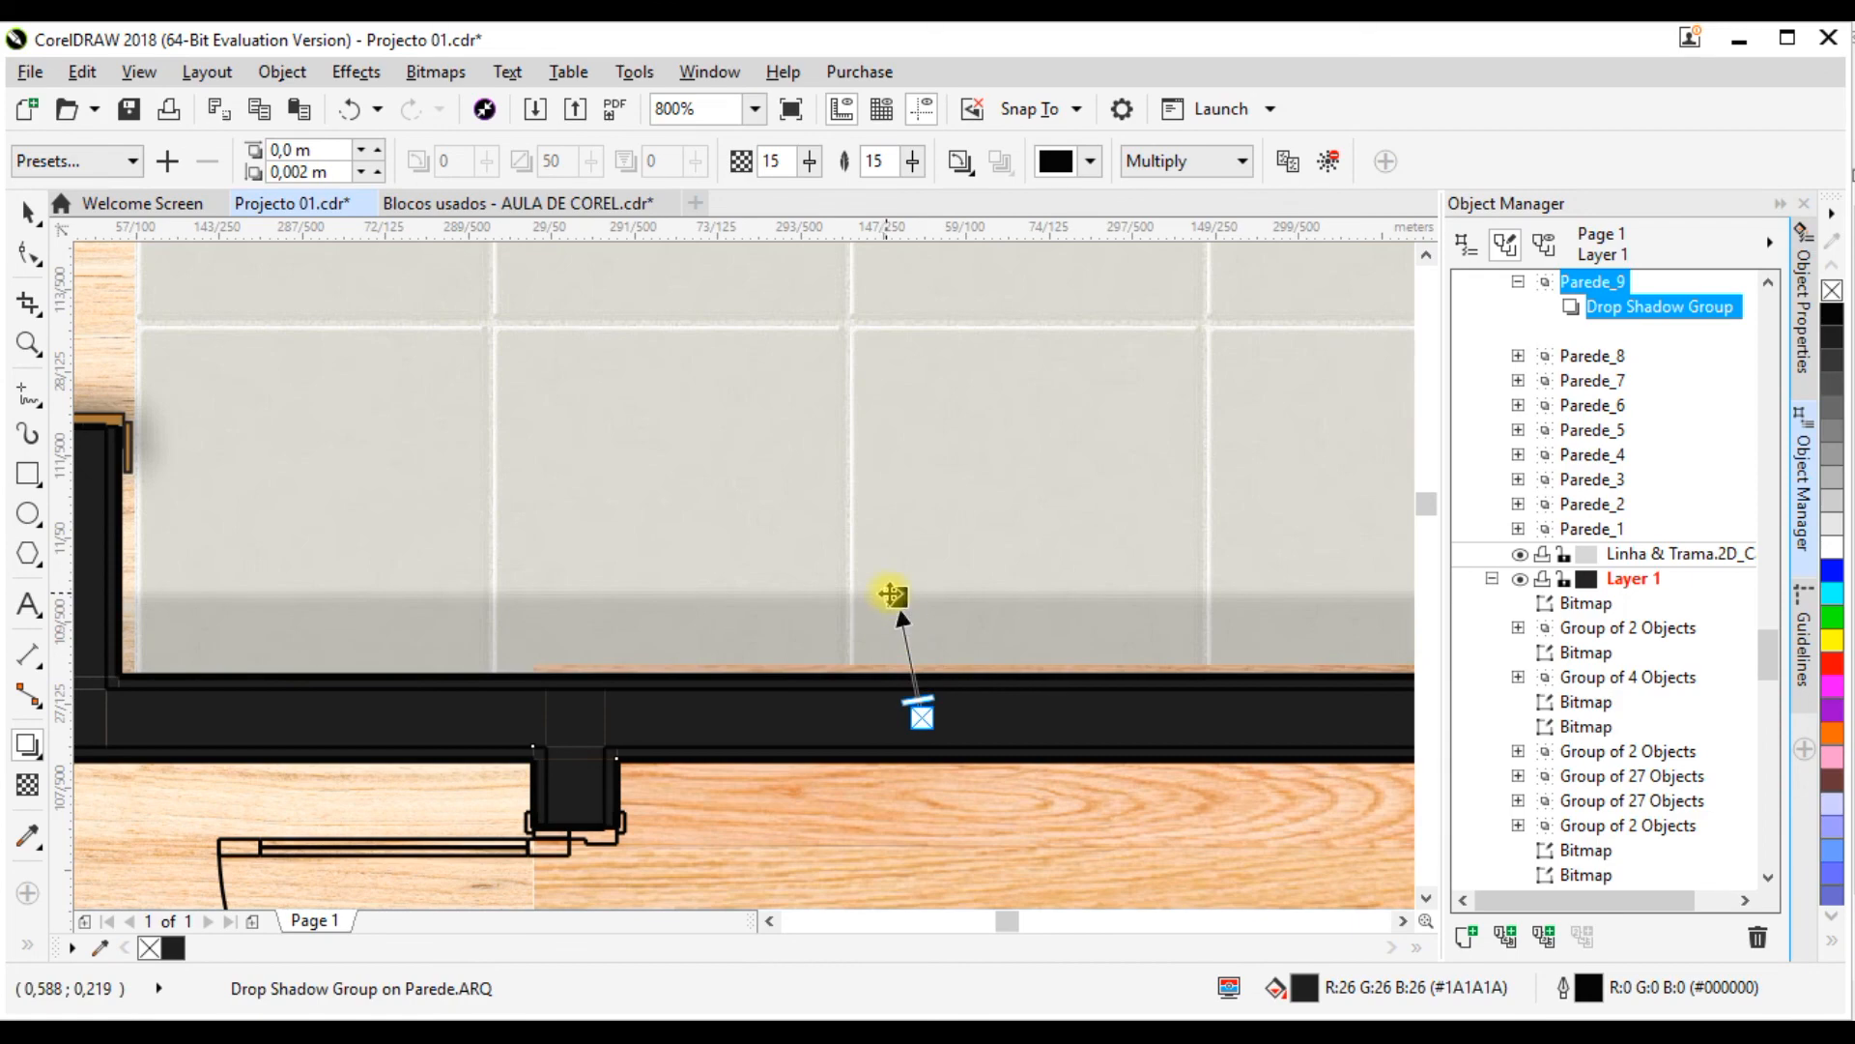
drag(901, 549, 907, 628)
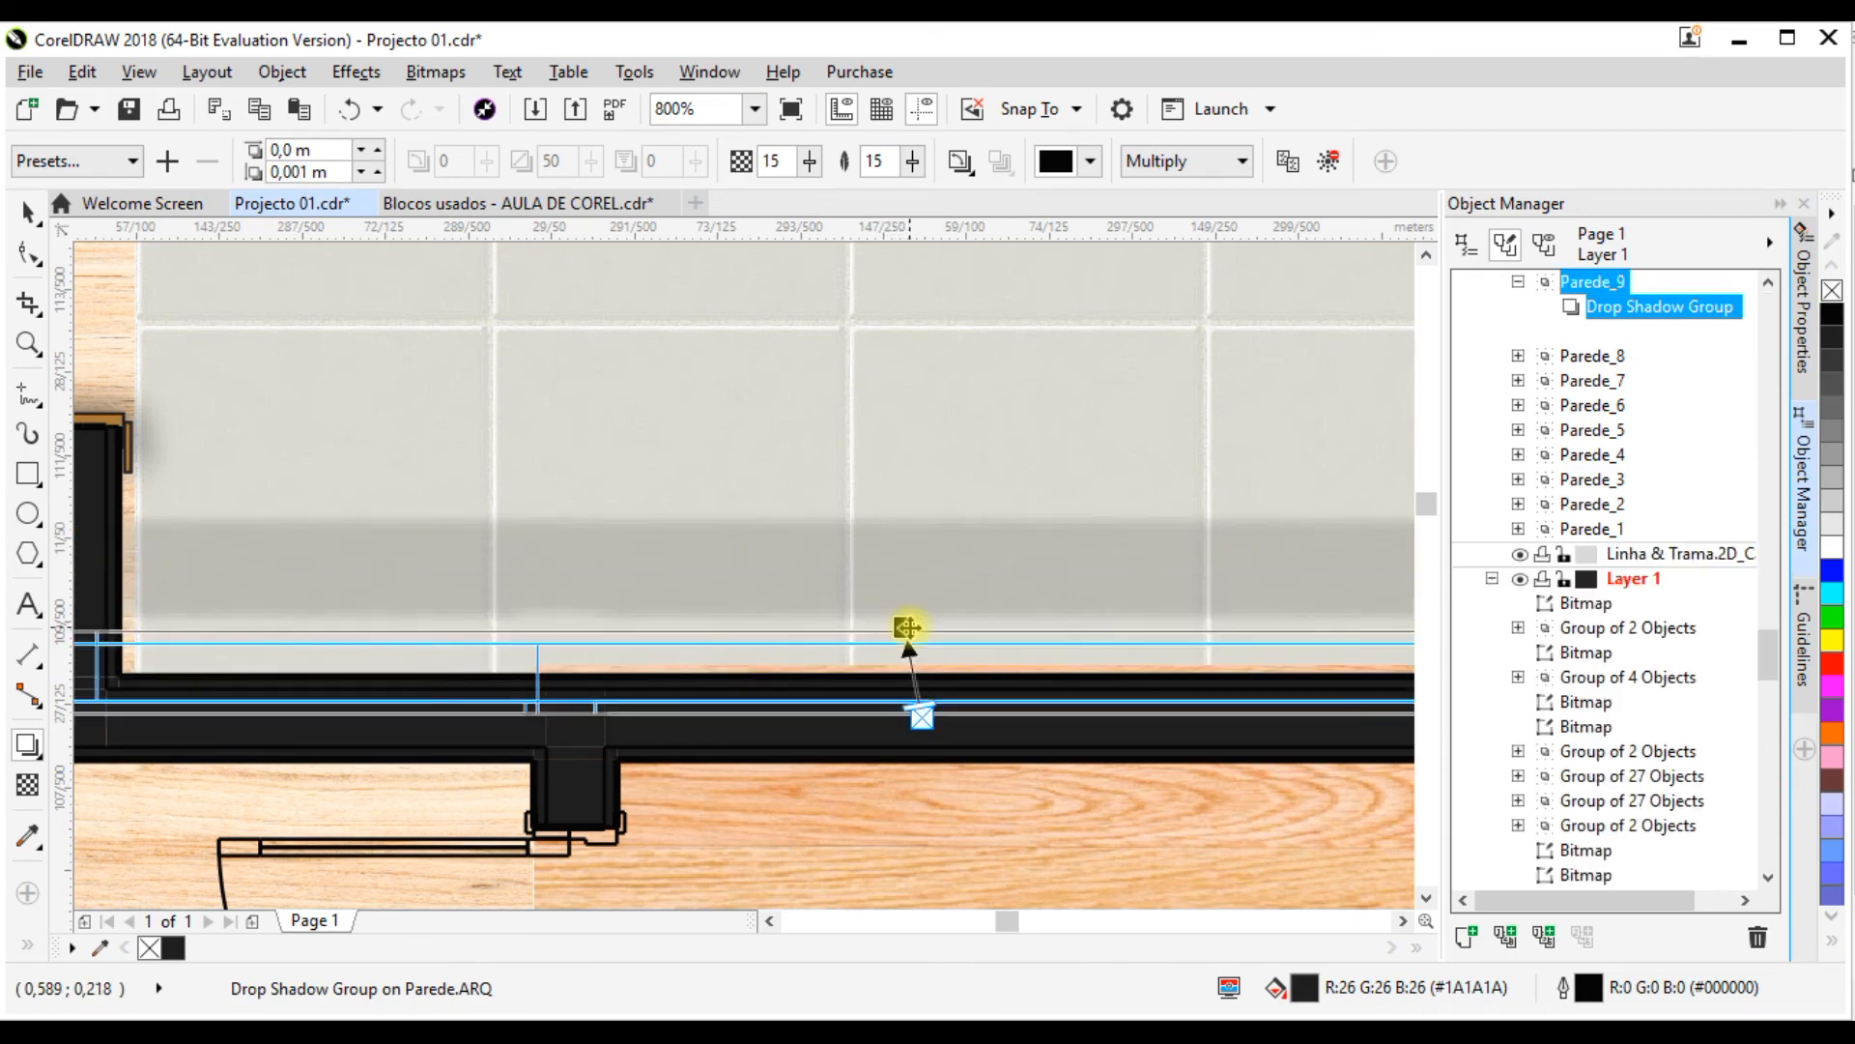
Step: Fine-tune the horizontal wall shadow's offset at about 0.001 m above the wall and set its opacity to 40
scroll(846, 567, down, 5)
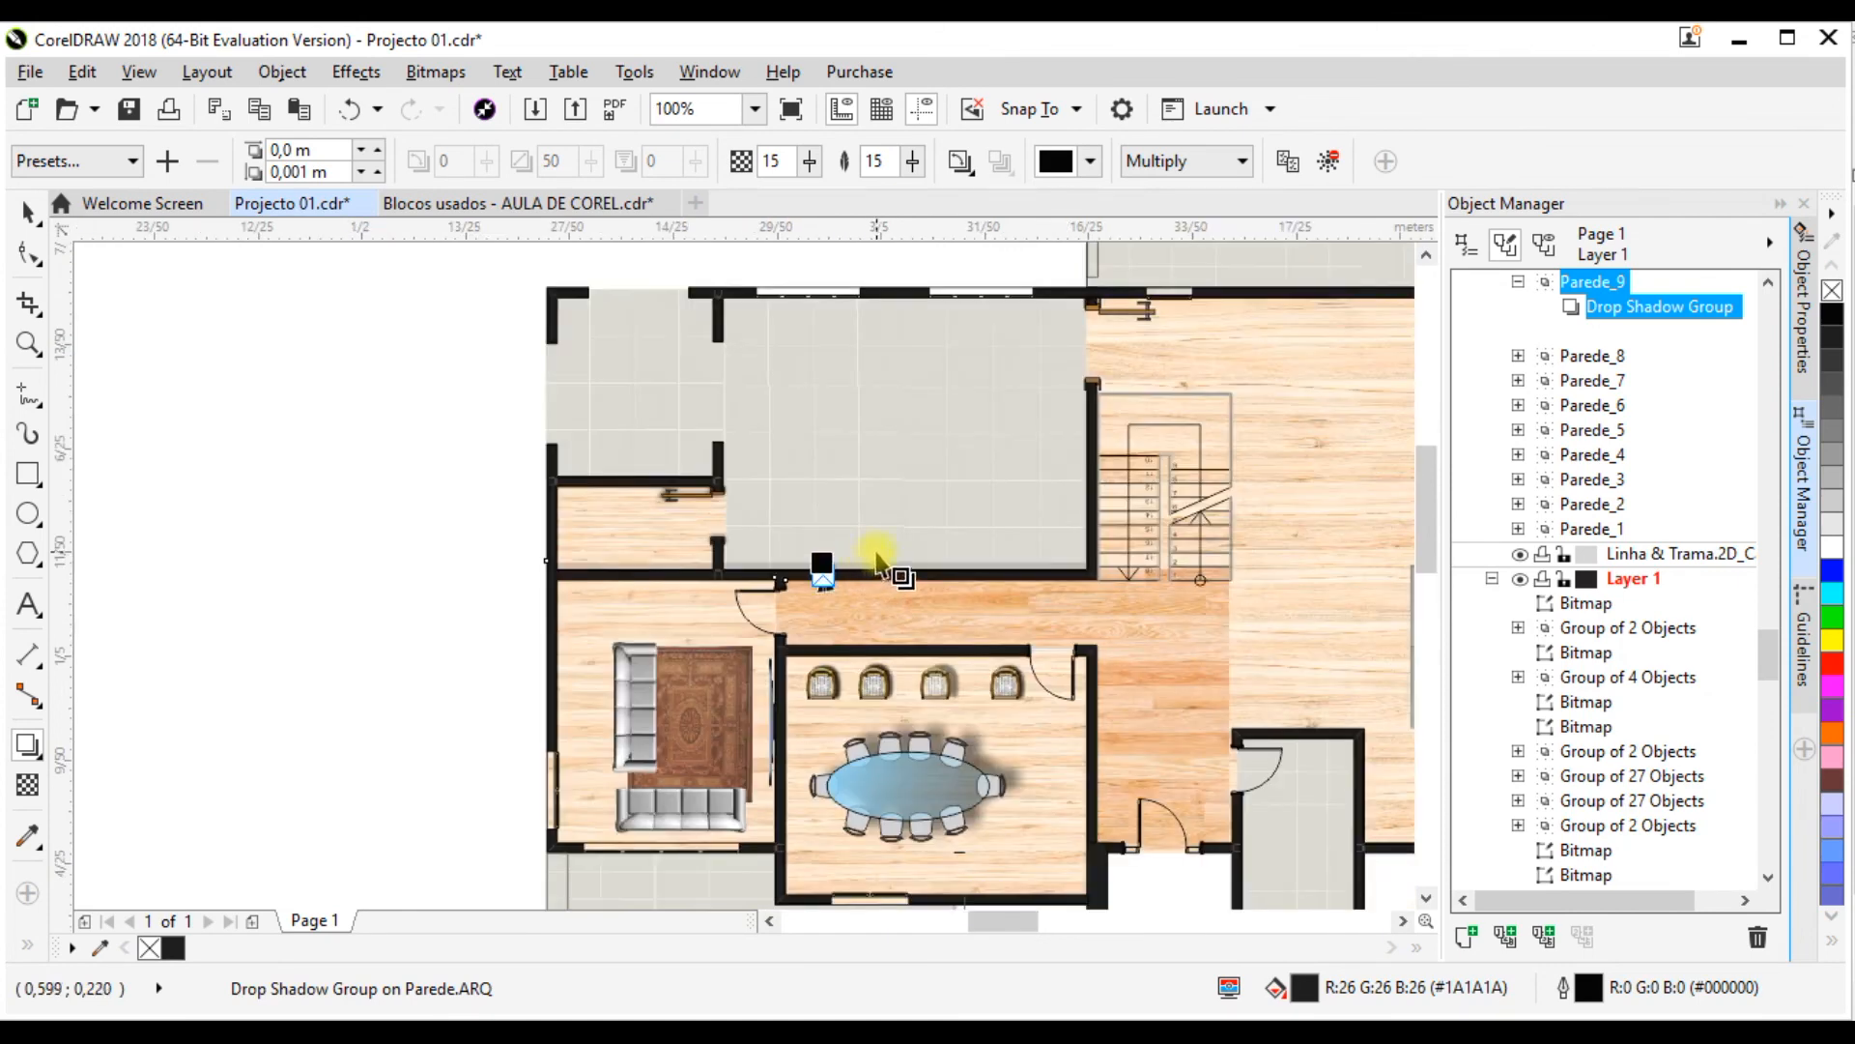
scroll(877, 561, up, 2)
drag(905, 539, 903, 533)
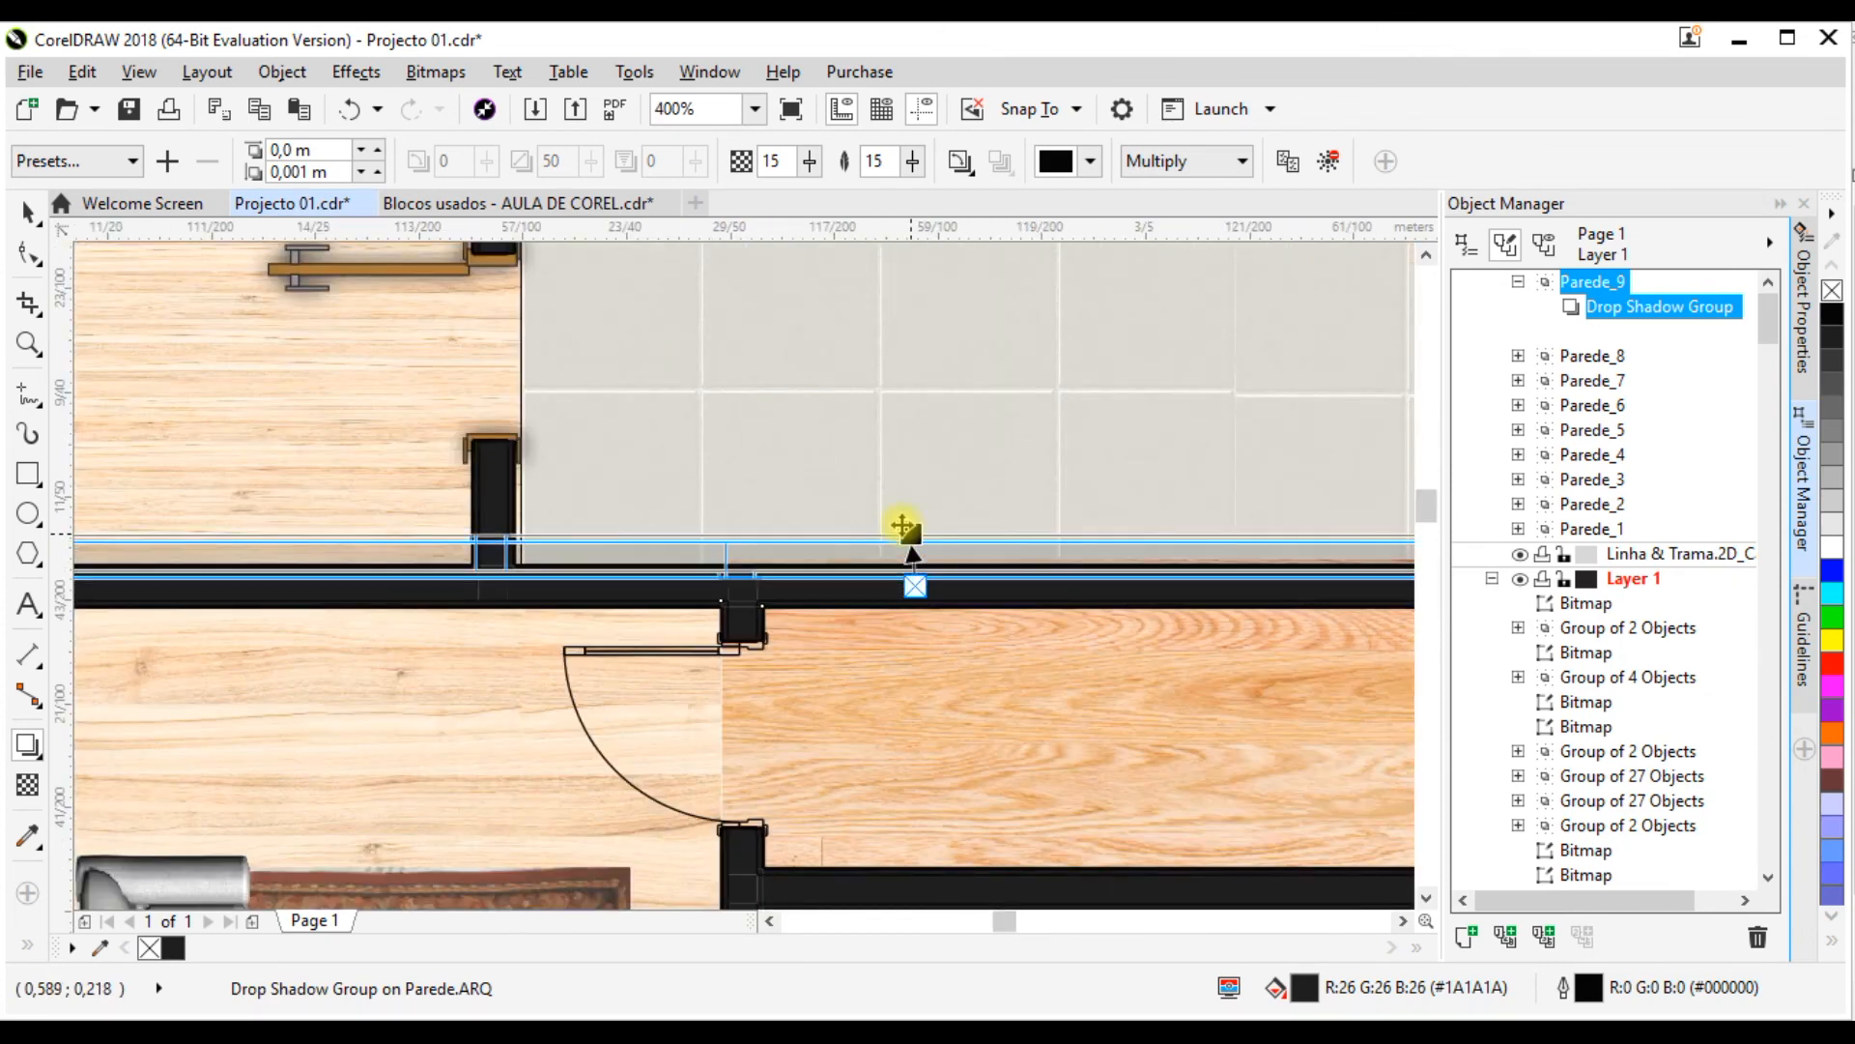
scroll(901, 561, up, 1)
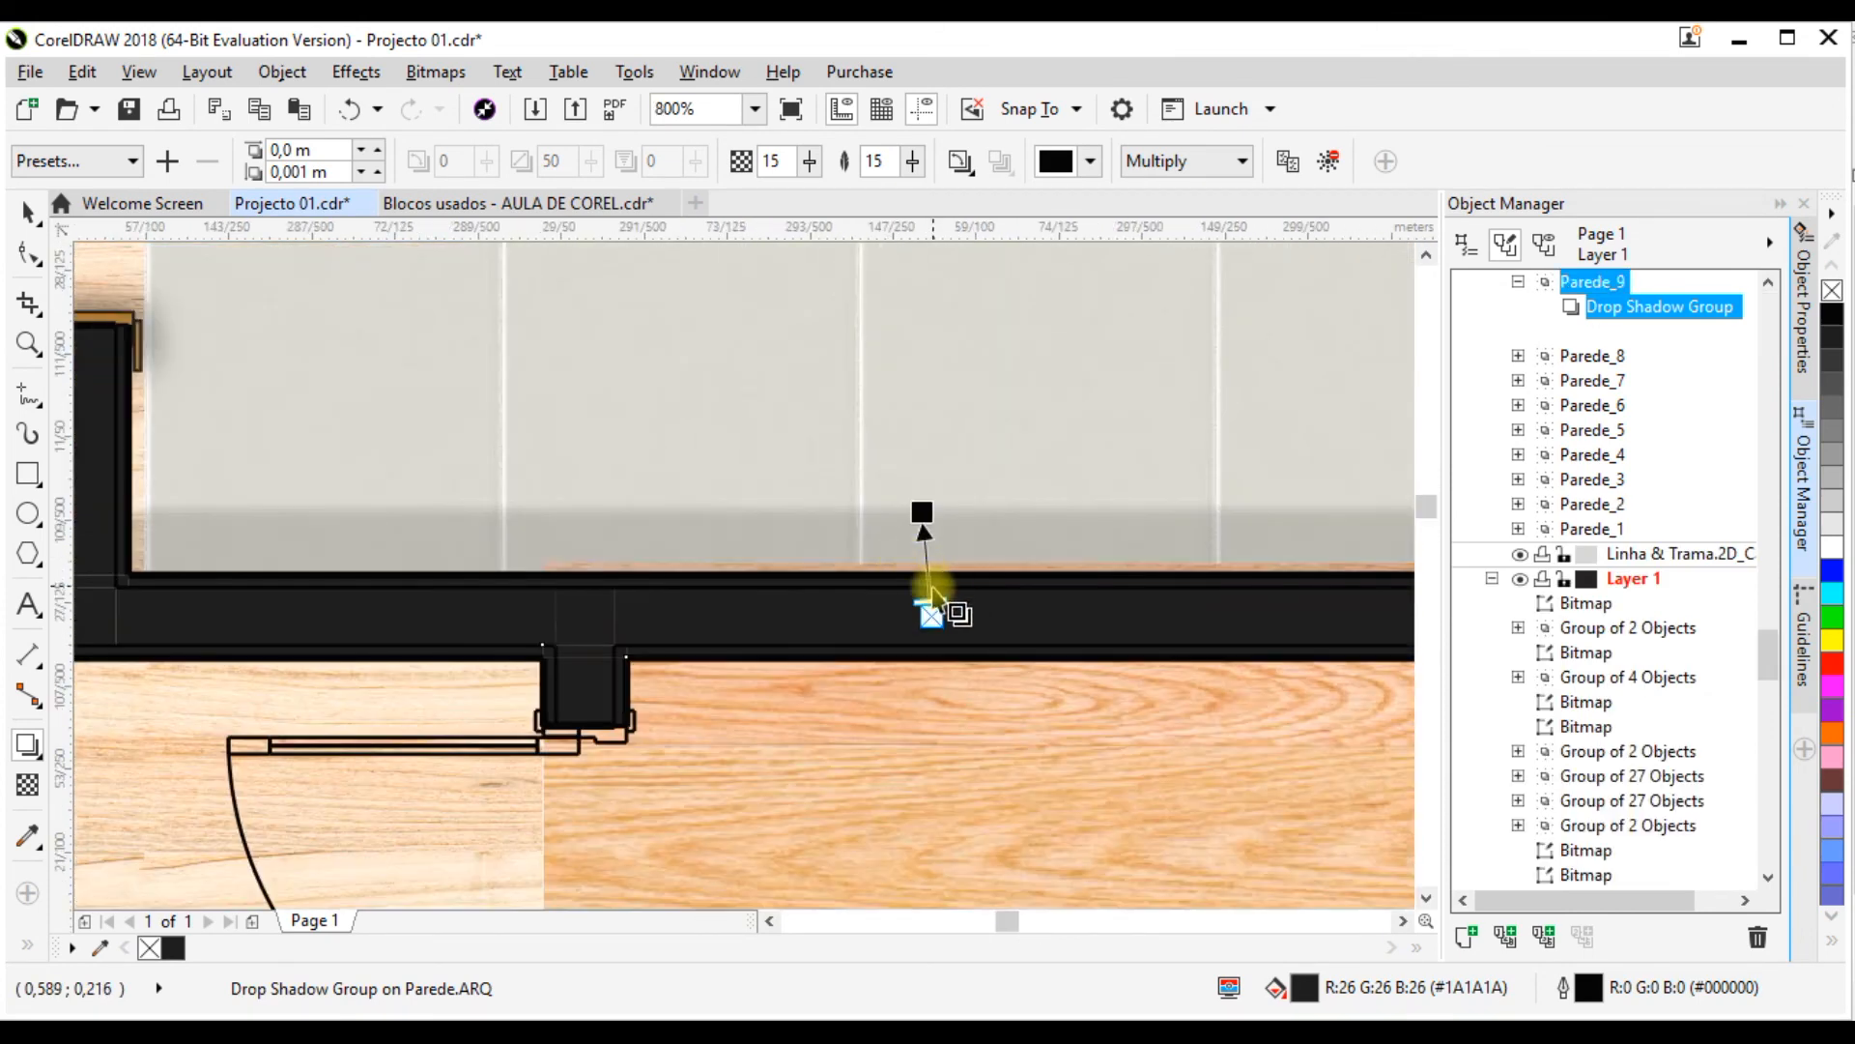
drag(931, 571, 866, 592)
scroll(861, 580, down, 3)
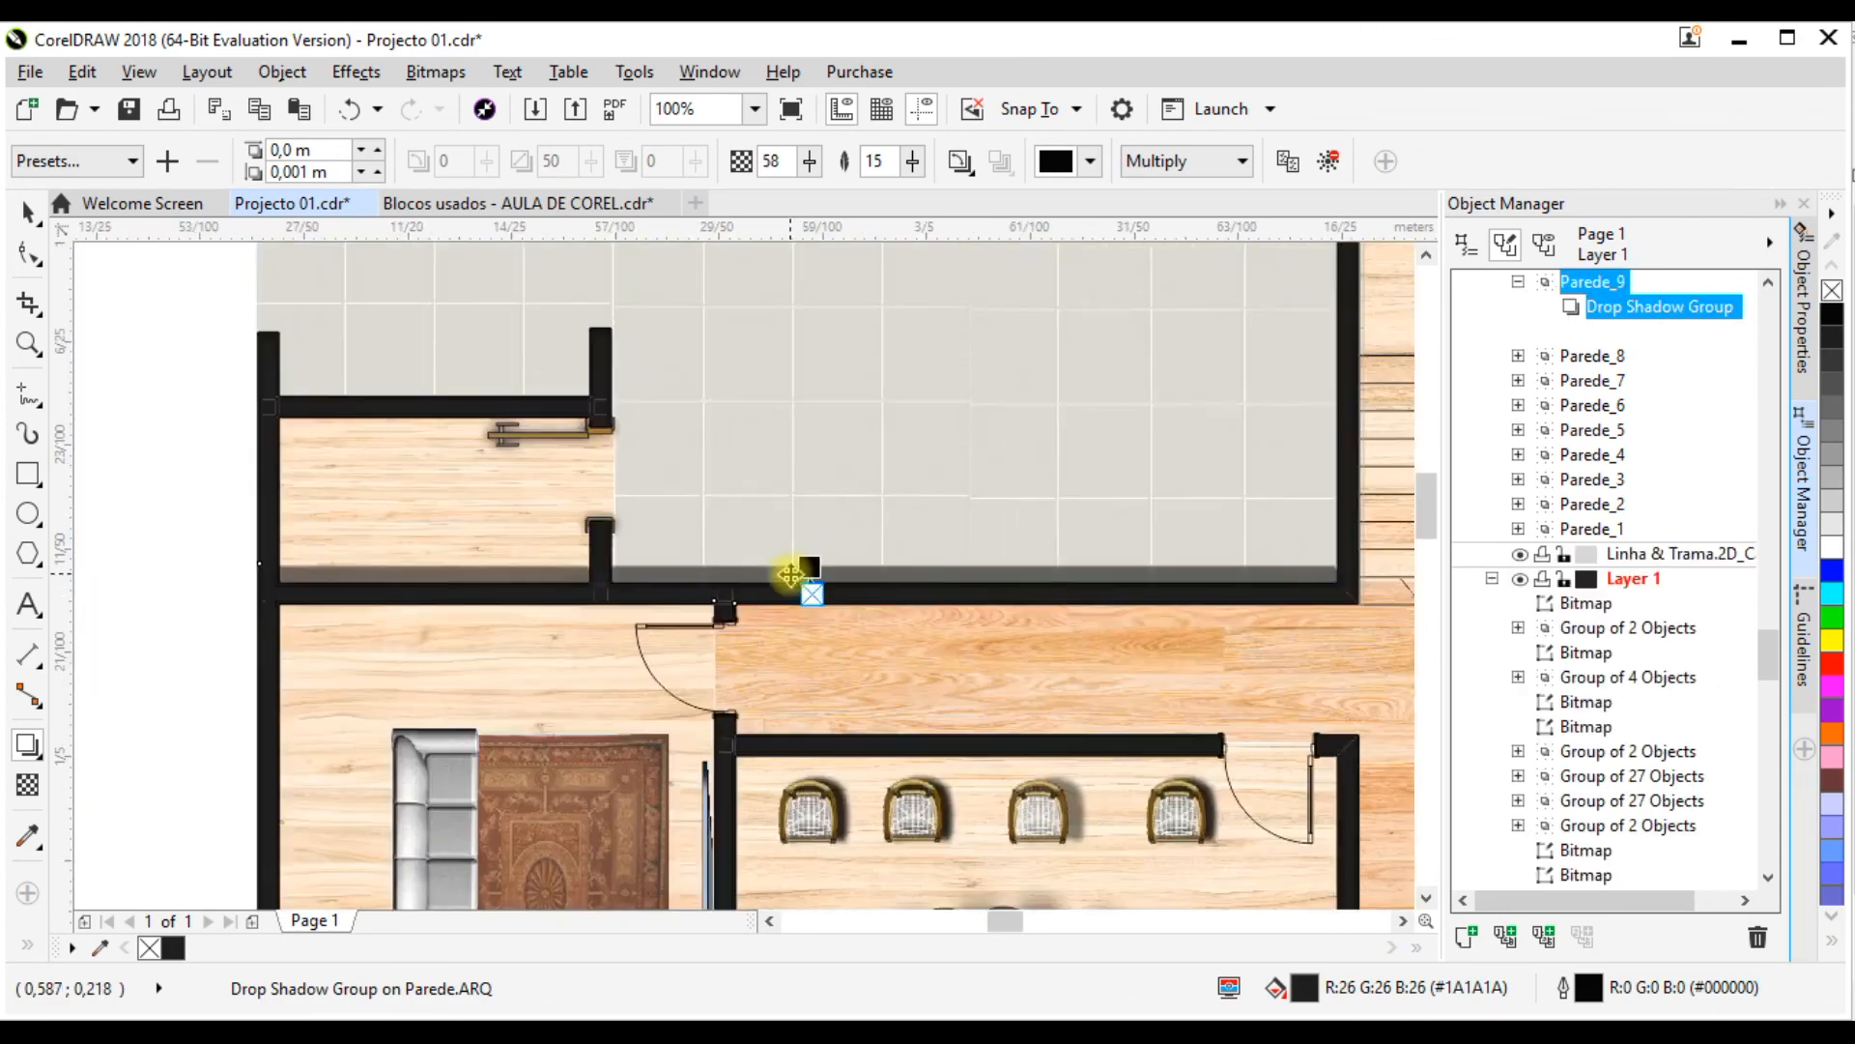
scroll(790, 574, up, 3)
drag(858, 600, 857, 608)
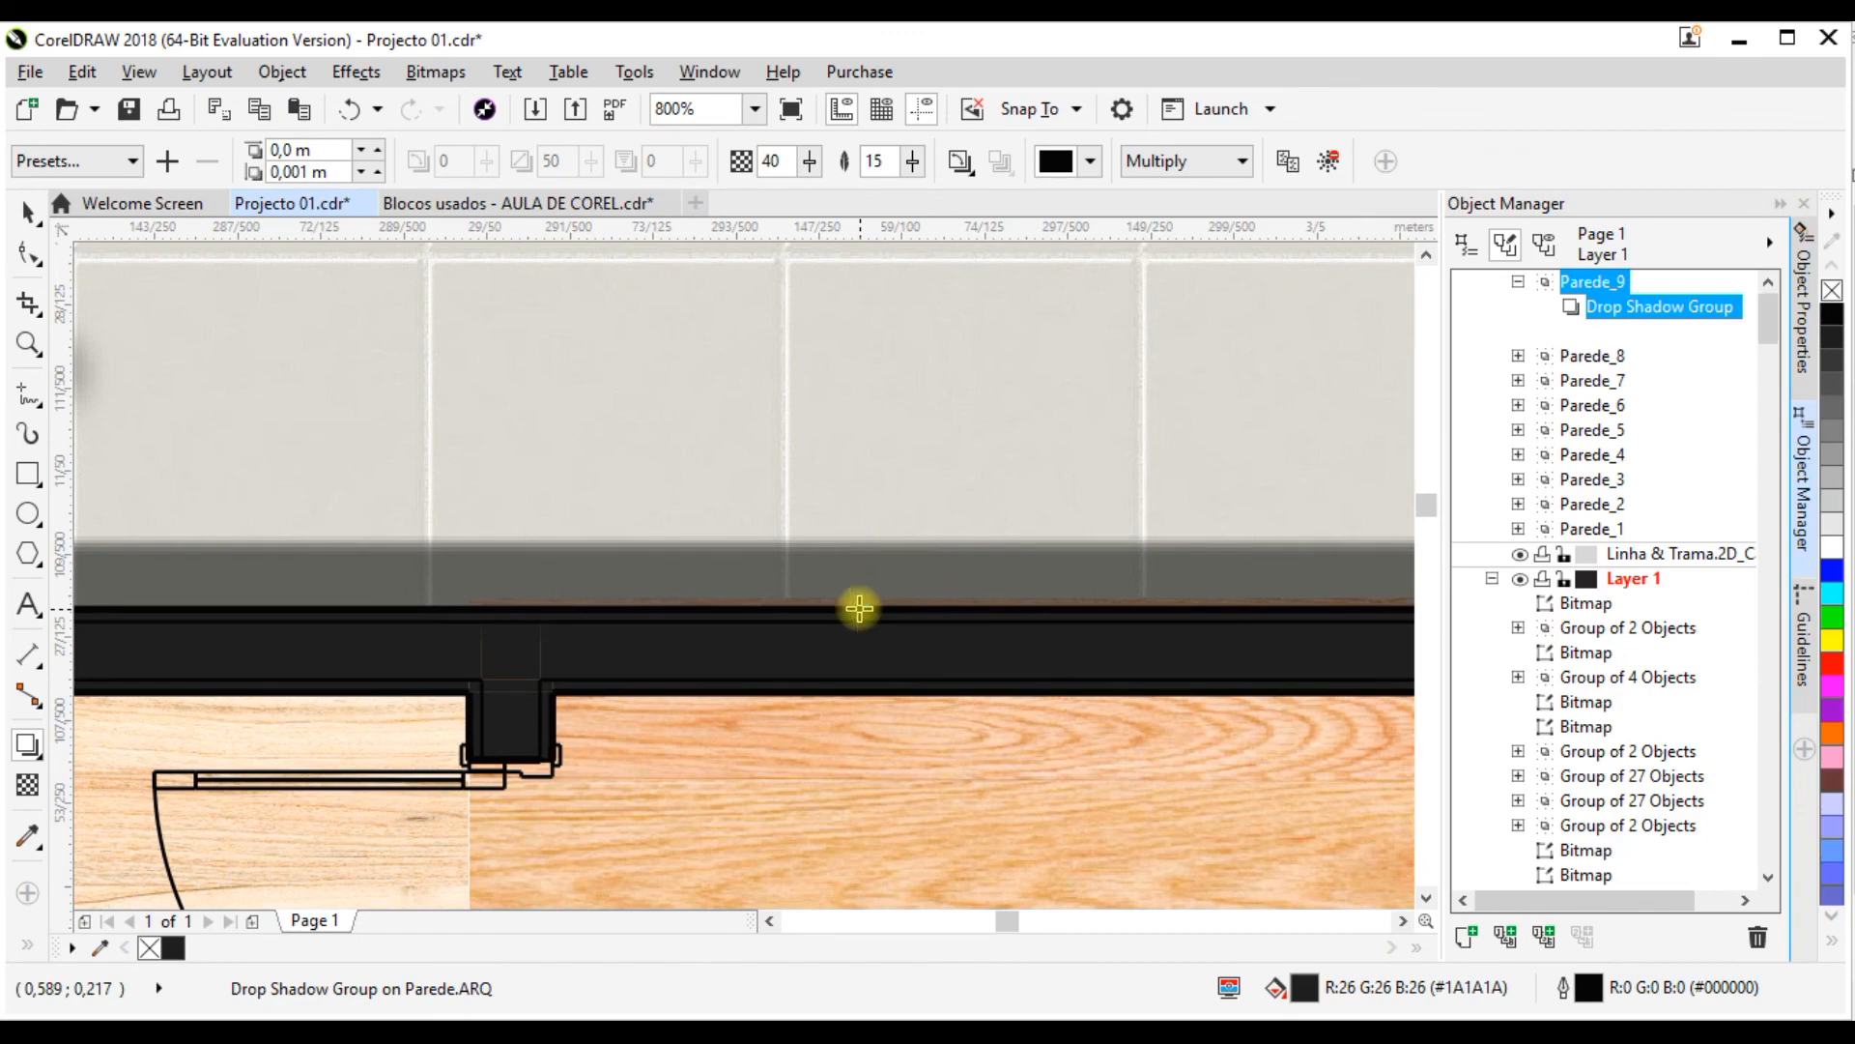
scroll(759, 593, down, 2)
scroll(970, 566, up, 2)
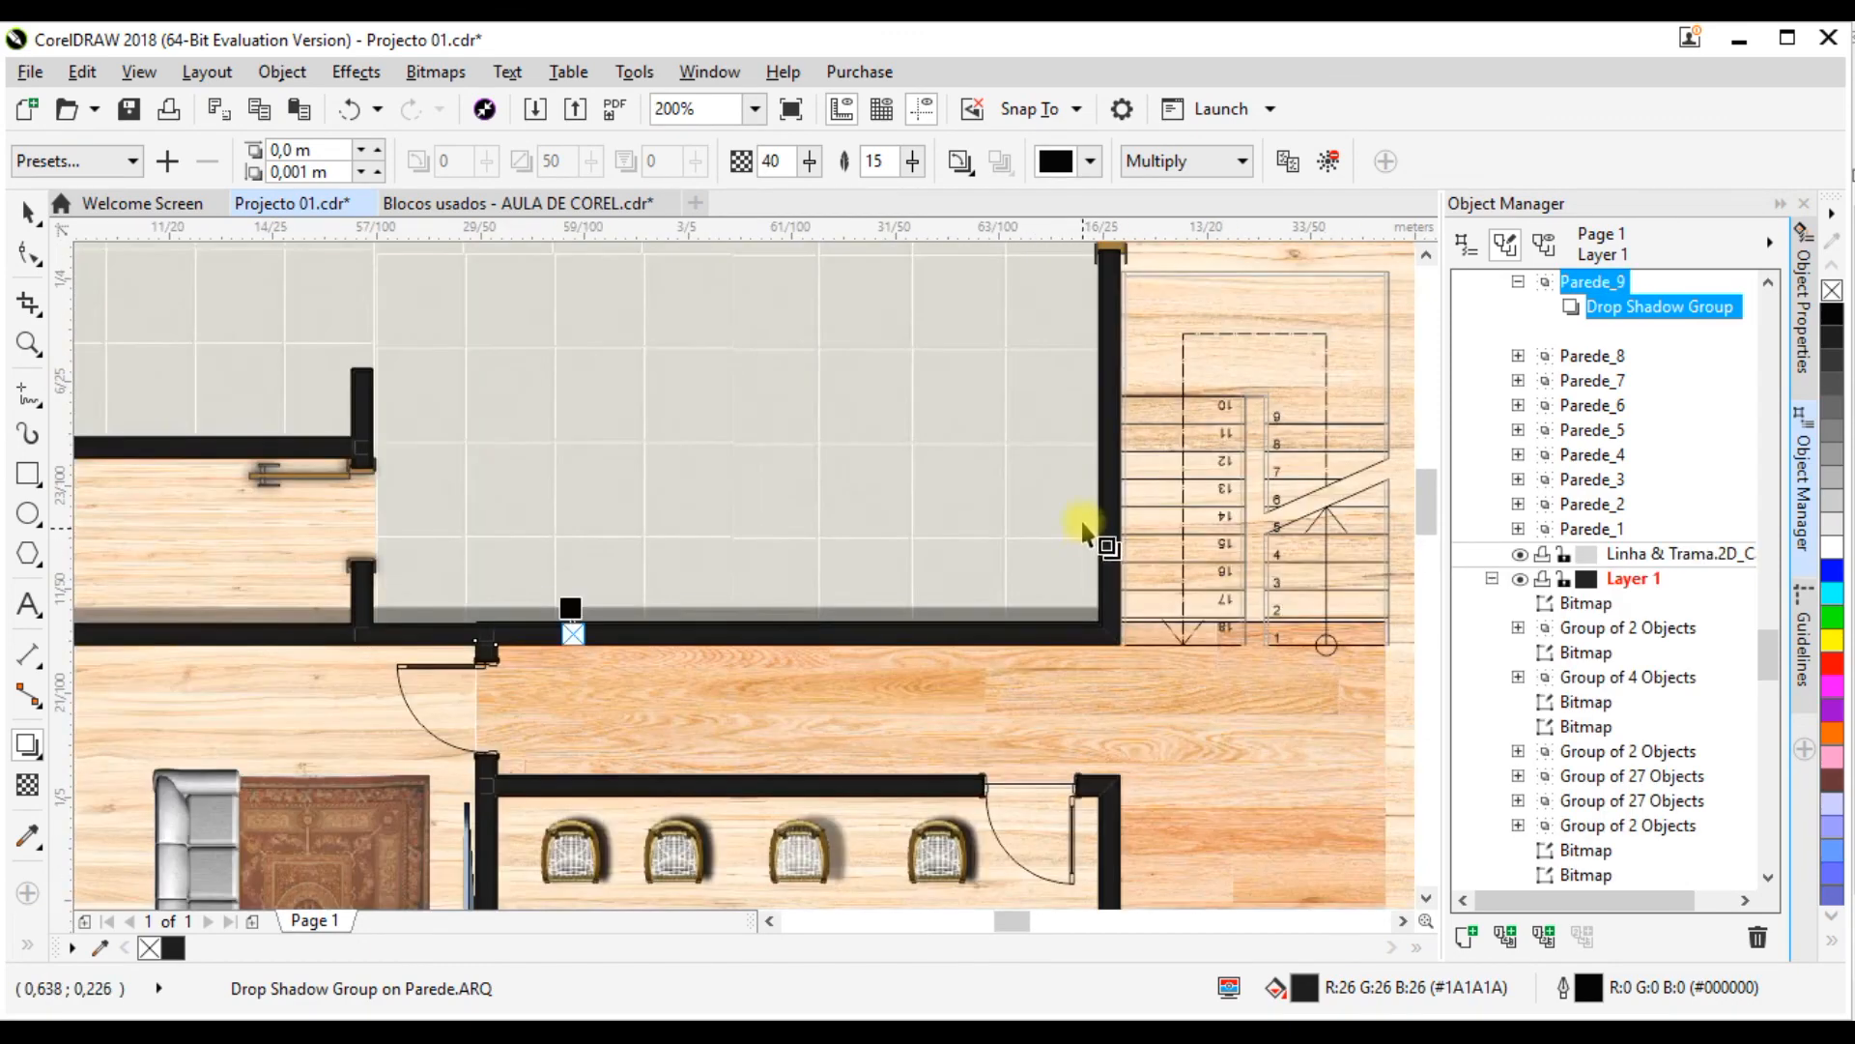
Step: Try to cast a drop shadow from the vertical wall beside the stairs onto the tiled floor, and undo it
drag(1126, 488, 1103, 499)
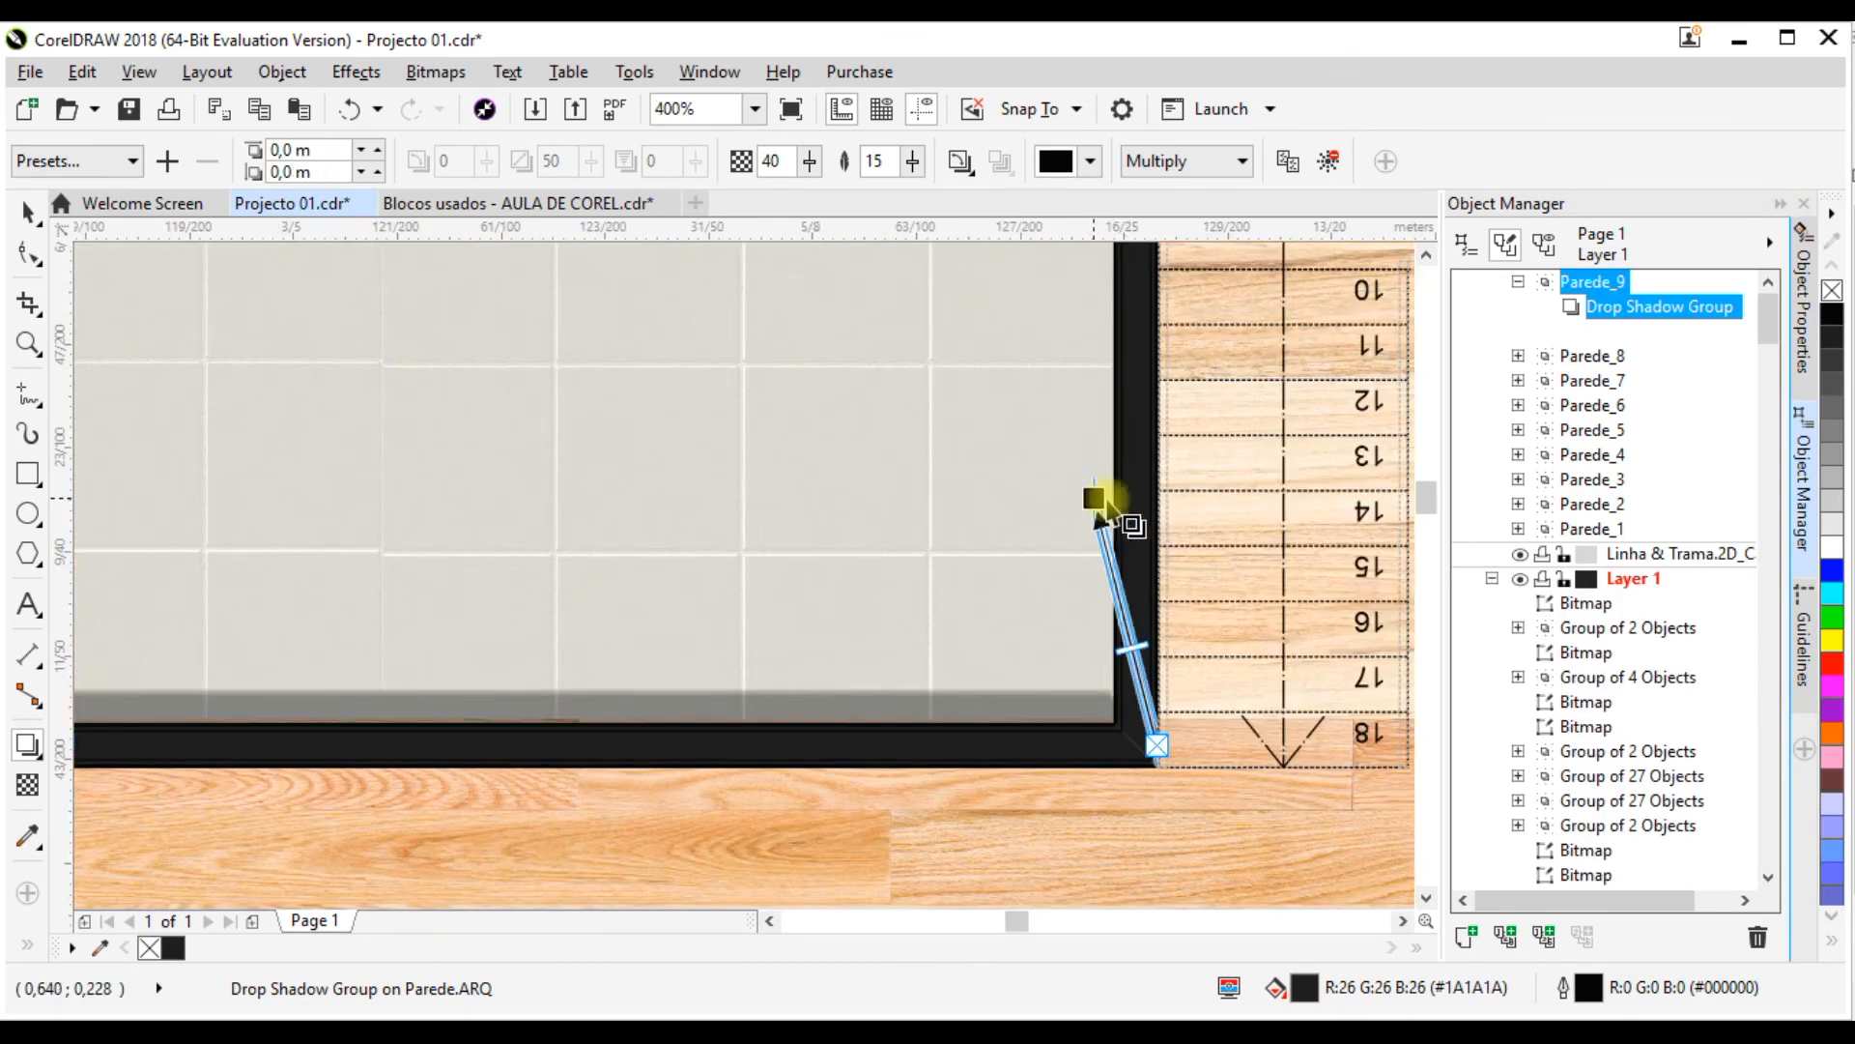
scroll(1138, 690, down, 1)
key(space)
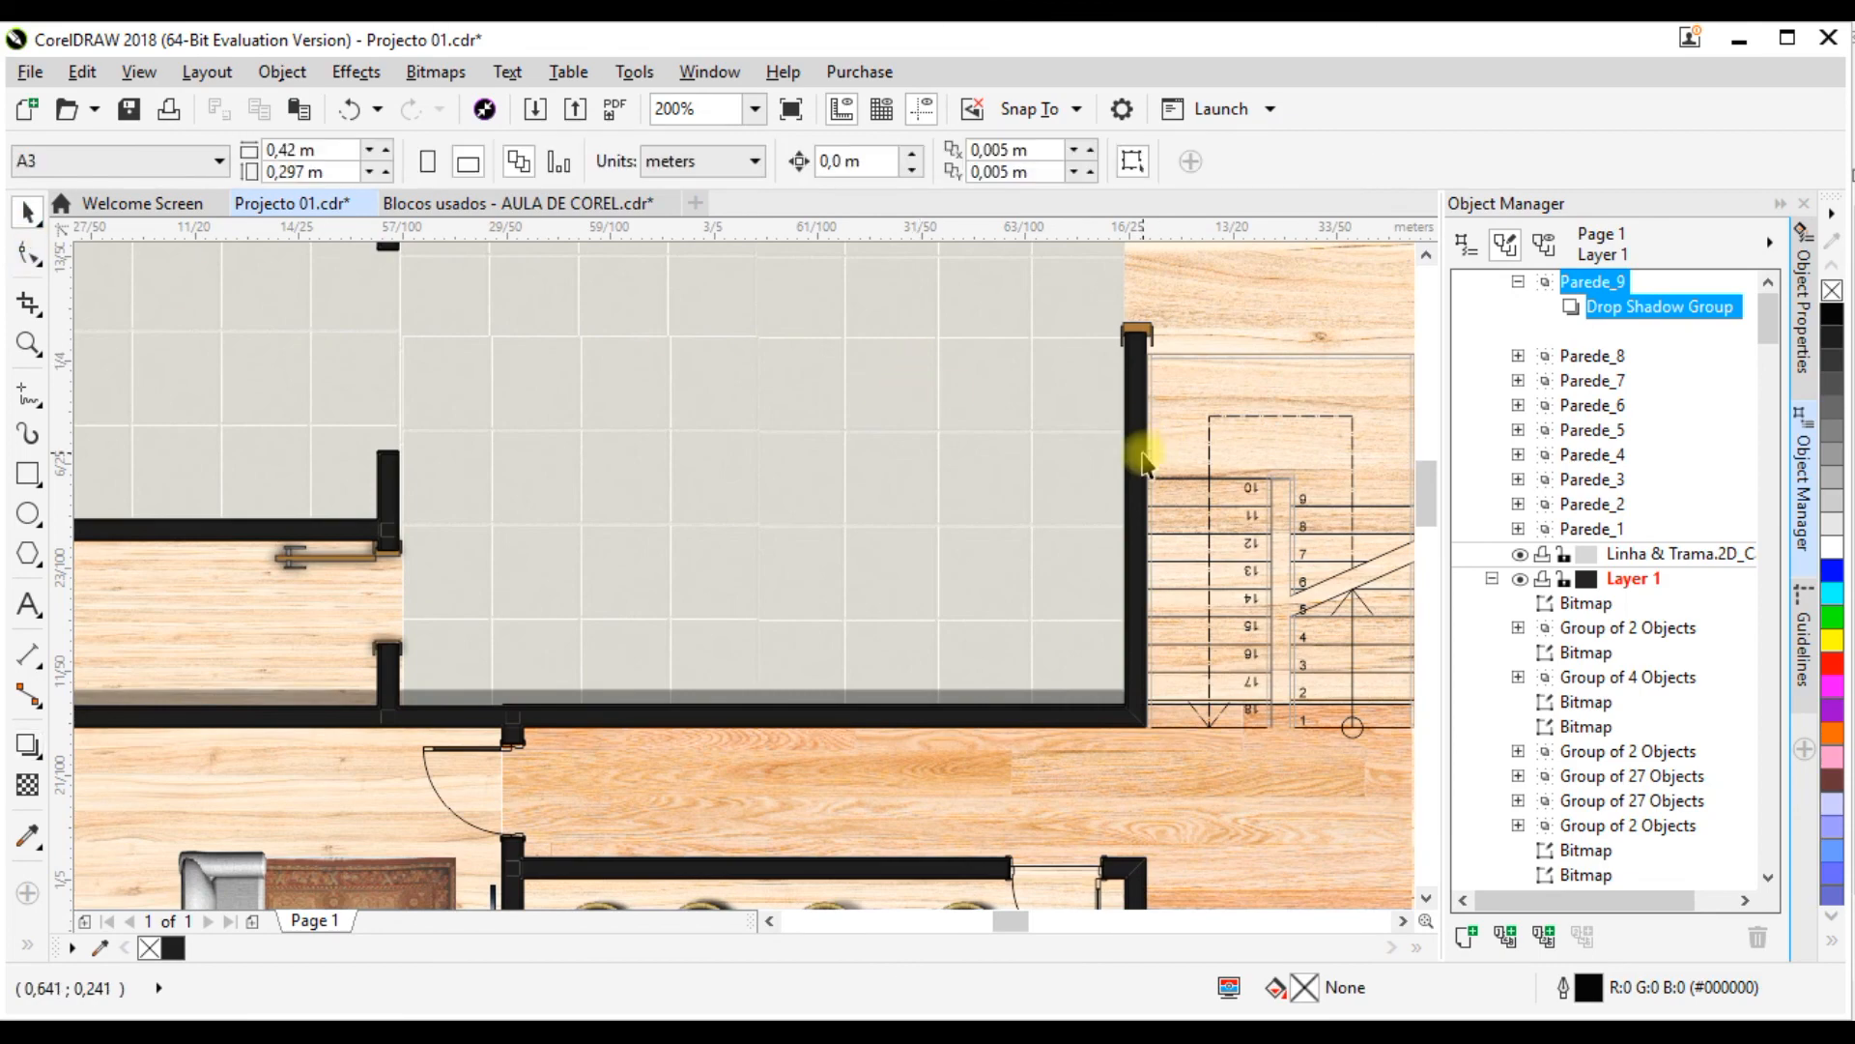
click(1129, 474)
scroll(1034, 580, down, 1)
scroll(1057, 551, up, 1)
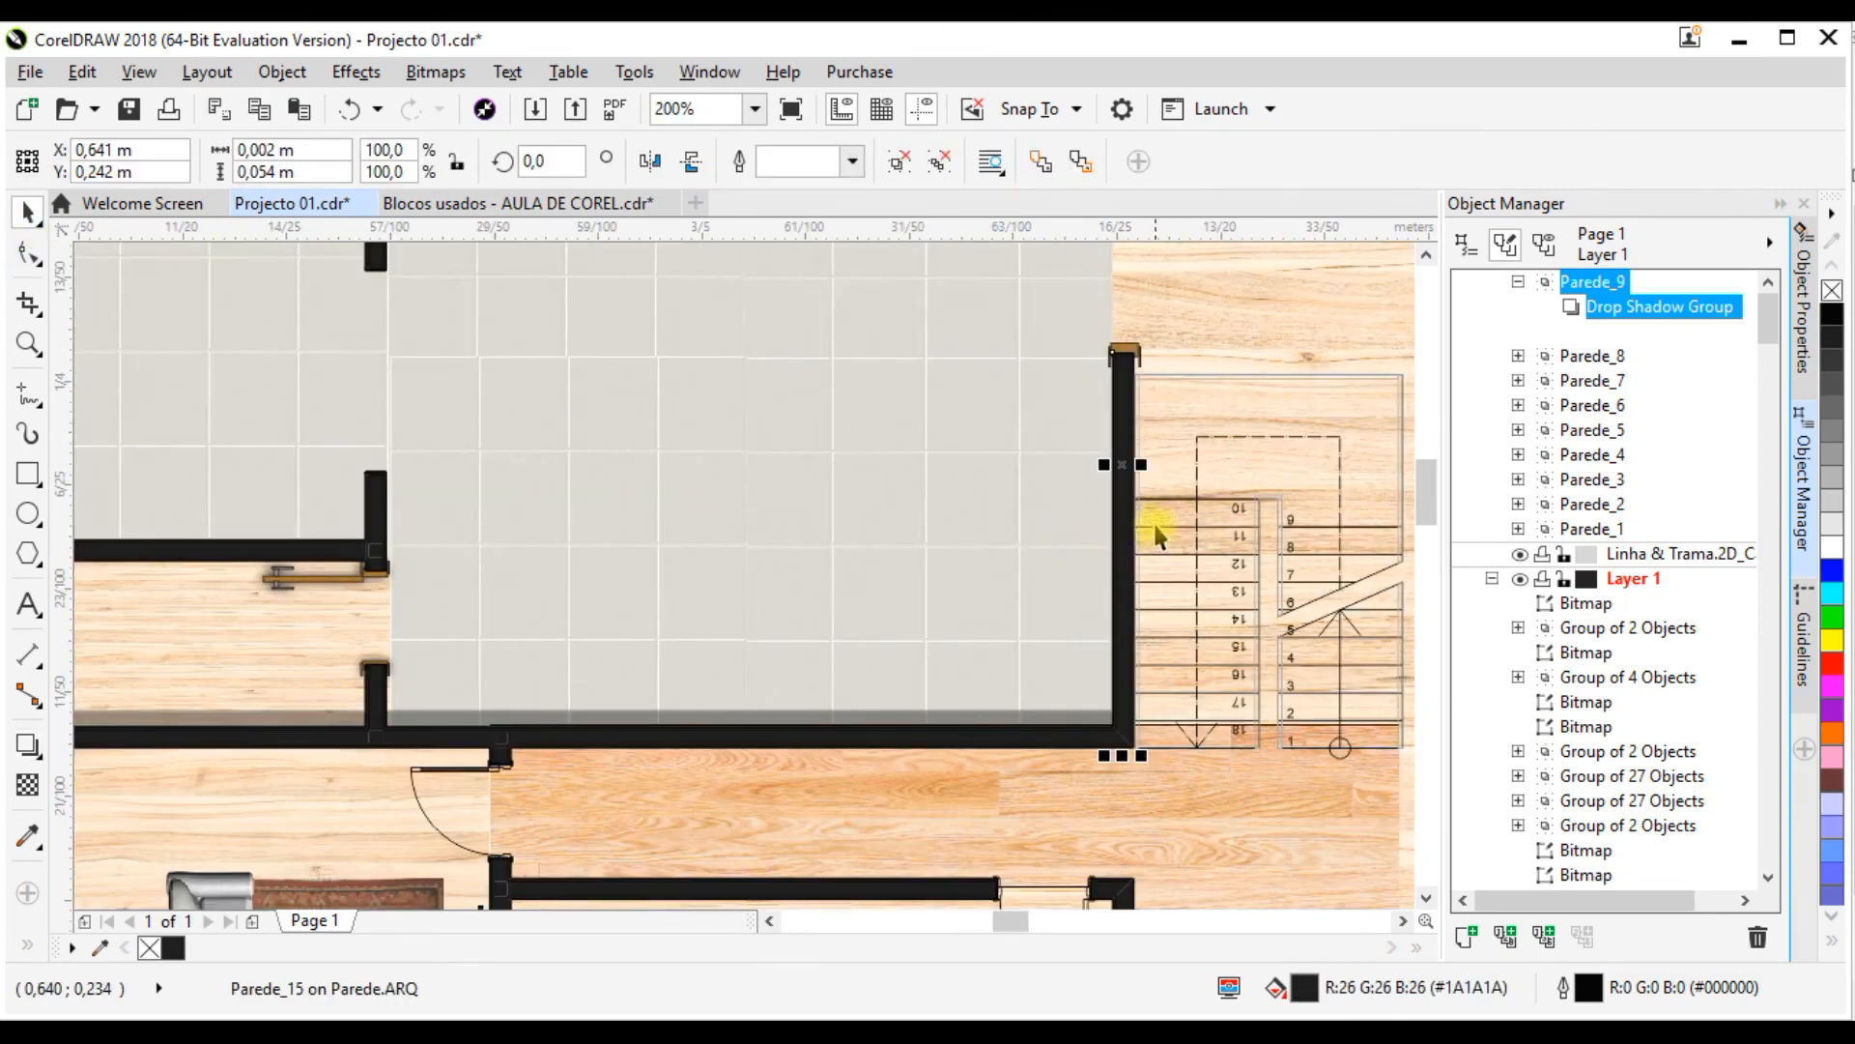
click(32, 759)
drag(1120, 454, 1103, 454)
key(ctrl+z)
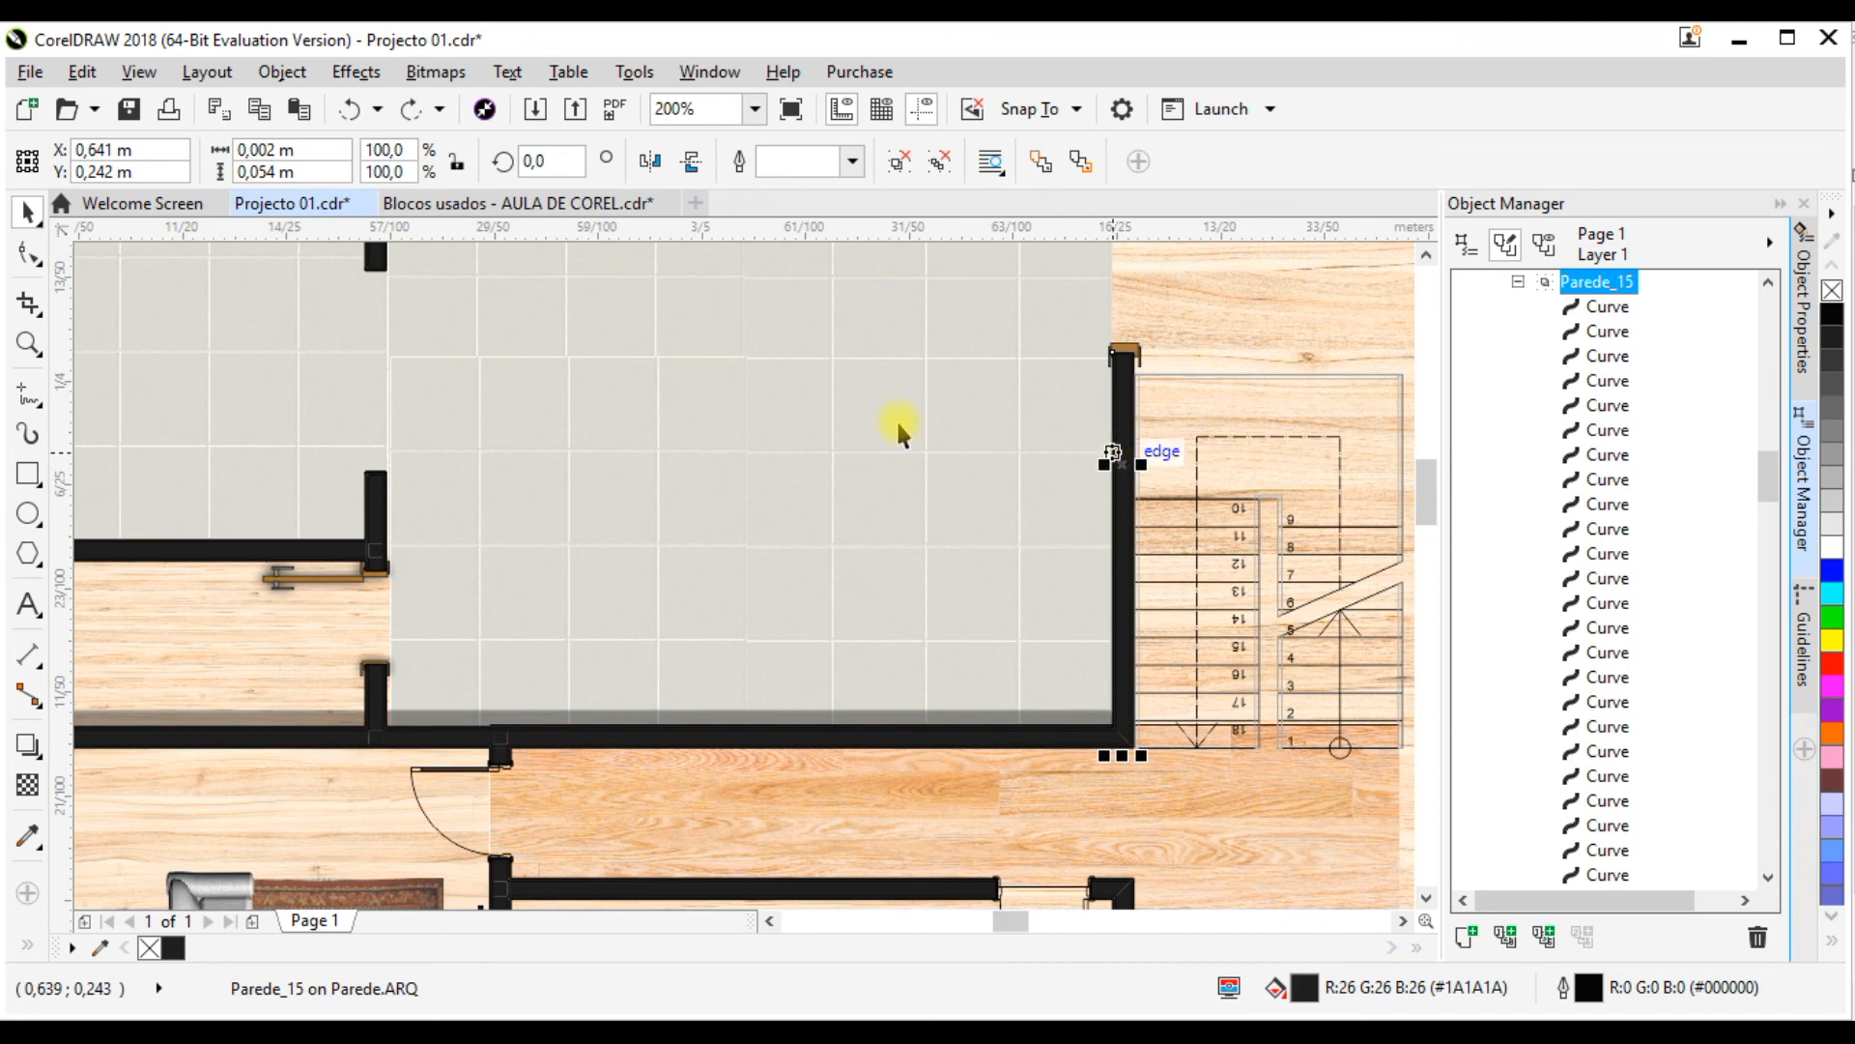
Step: Add a drop shadow to the vertical wall beside the stairs, cast onto the tiled floor at about 144° with opacity 22 and feather 15
click(28, 742)
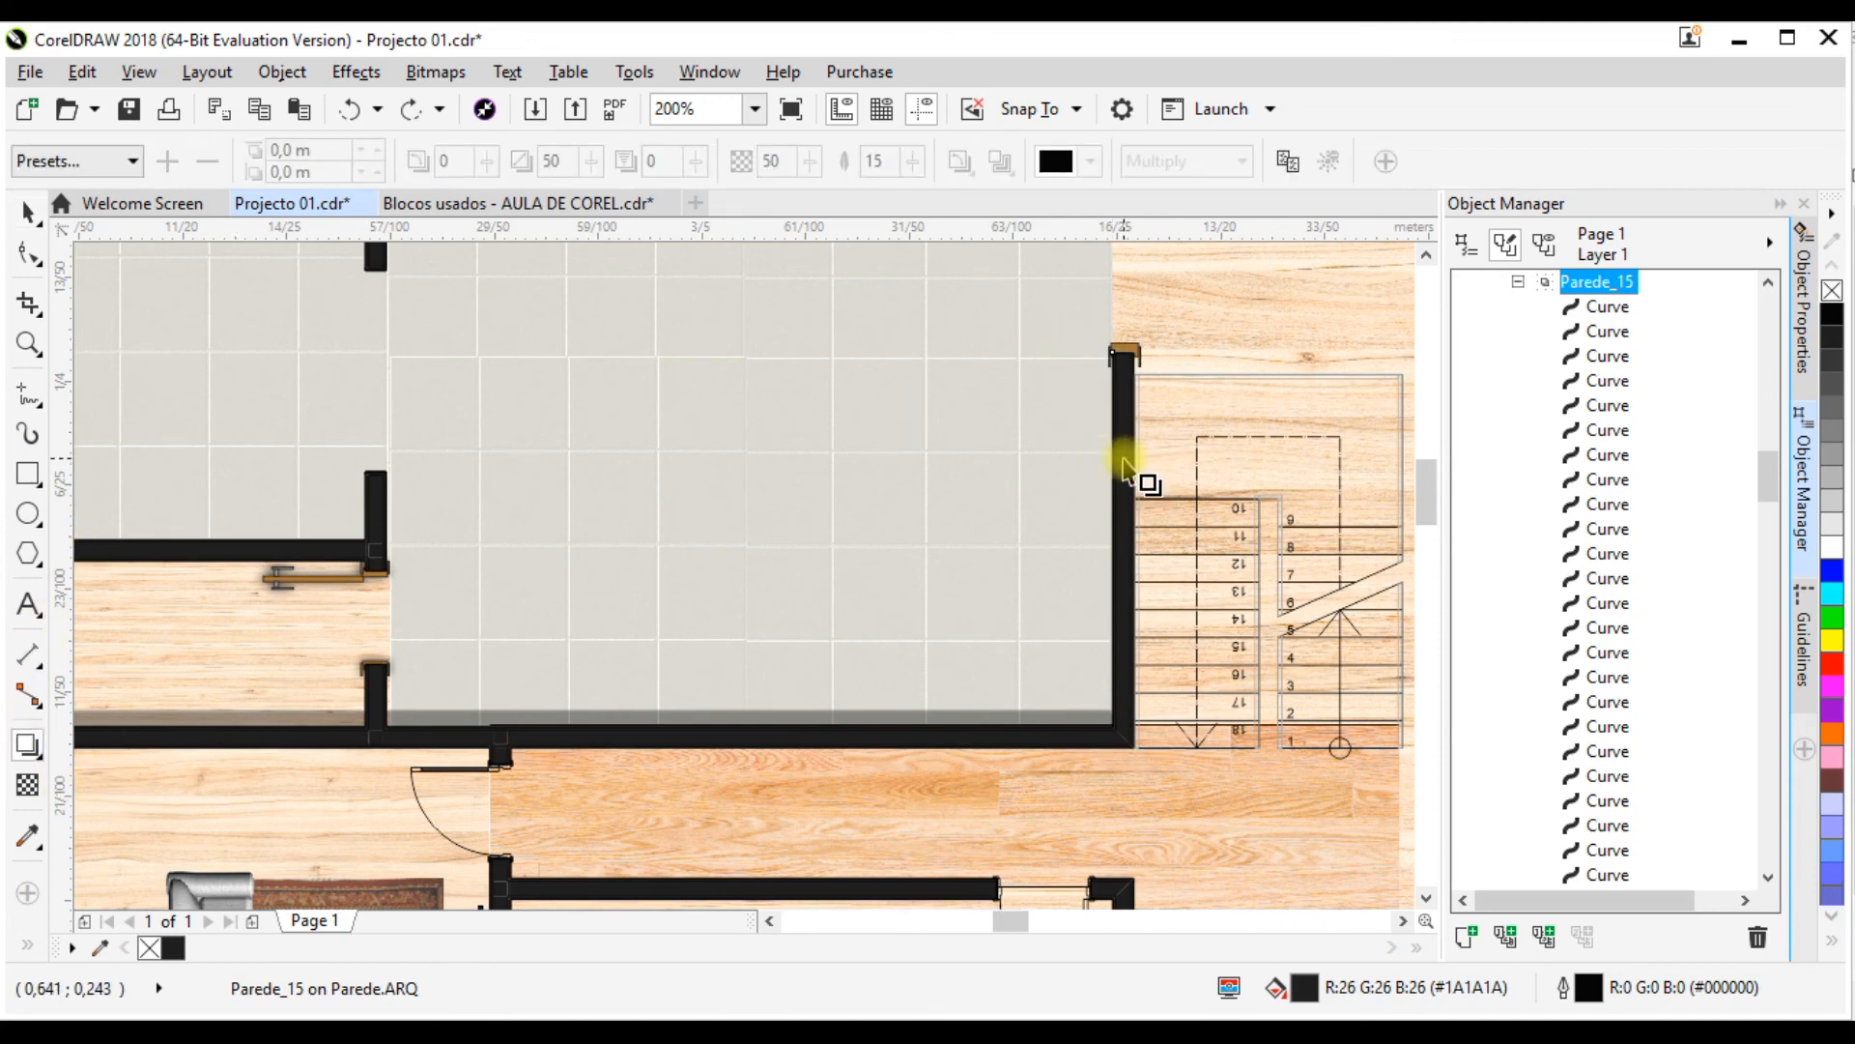
scroll(1126, 469, up, 2)
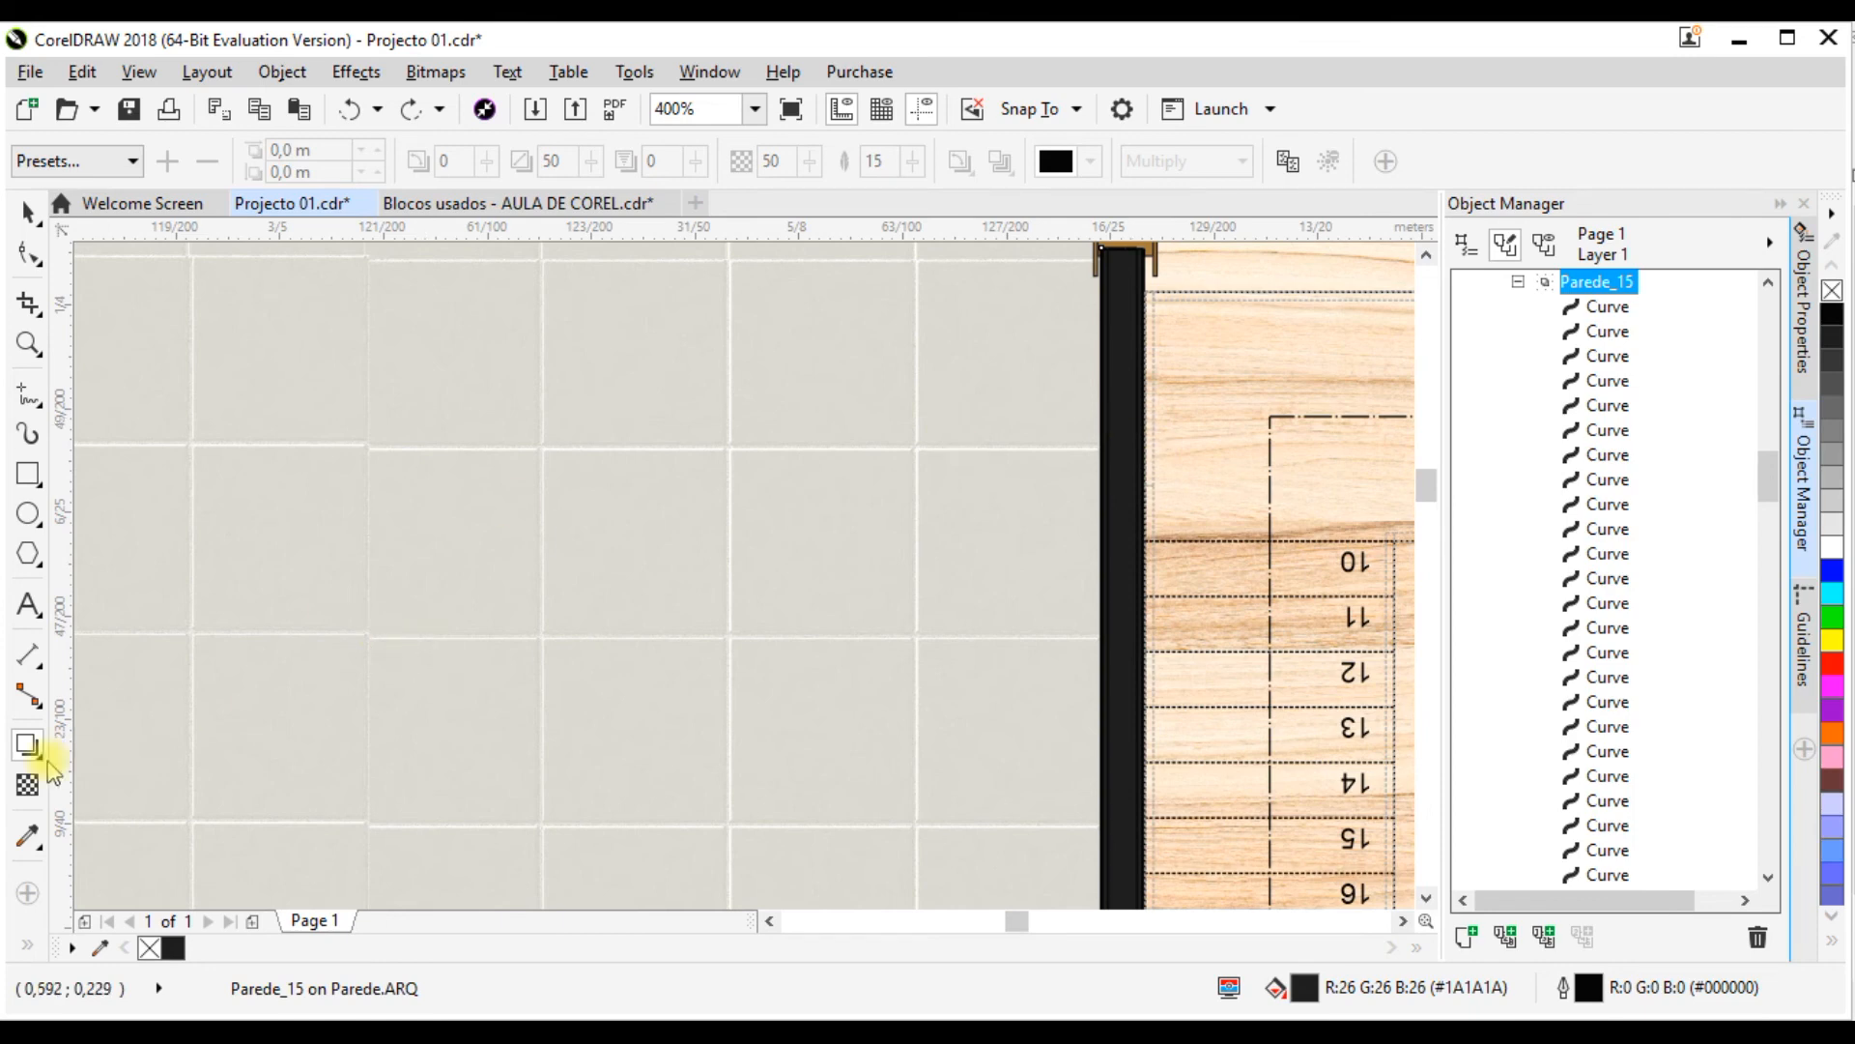
click(29, 210)
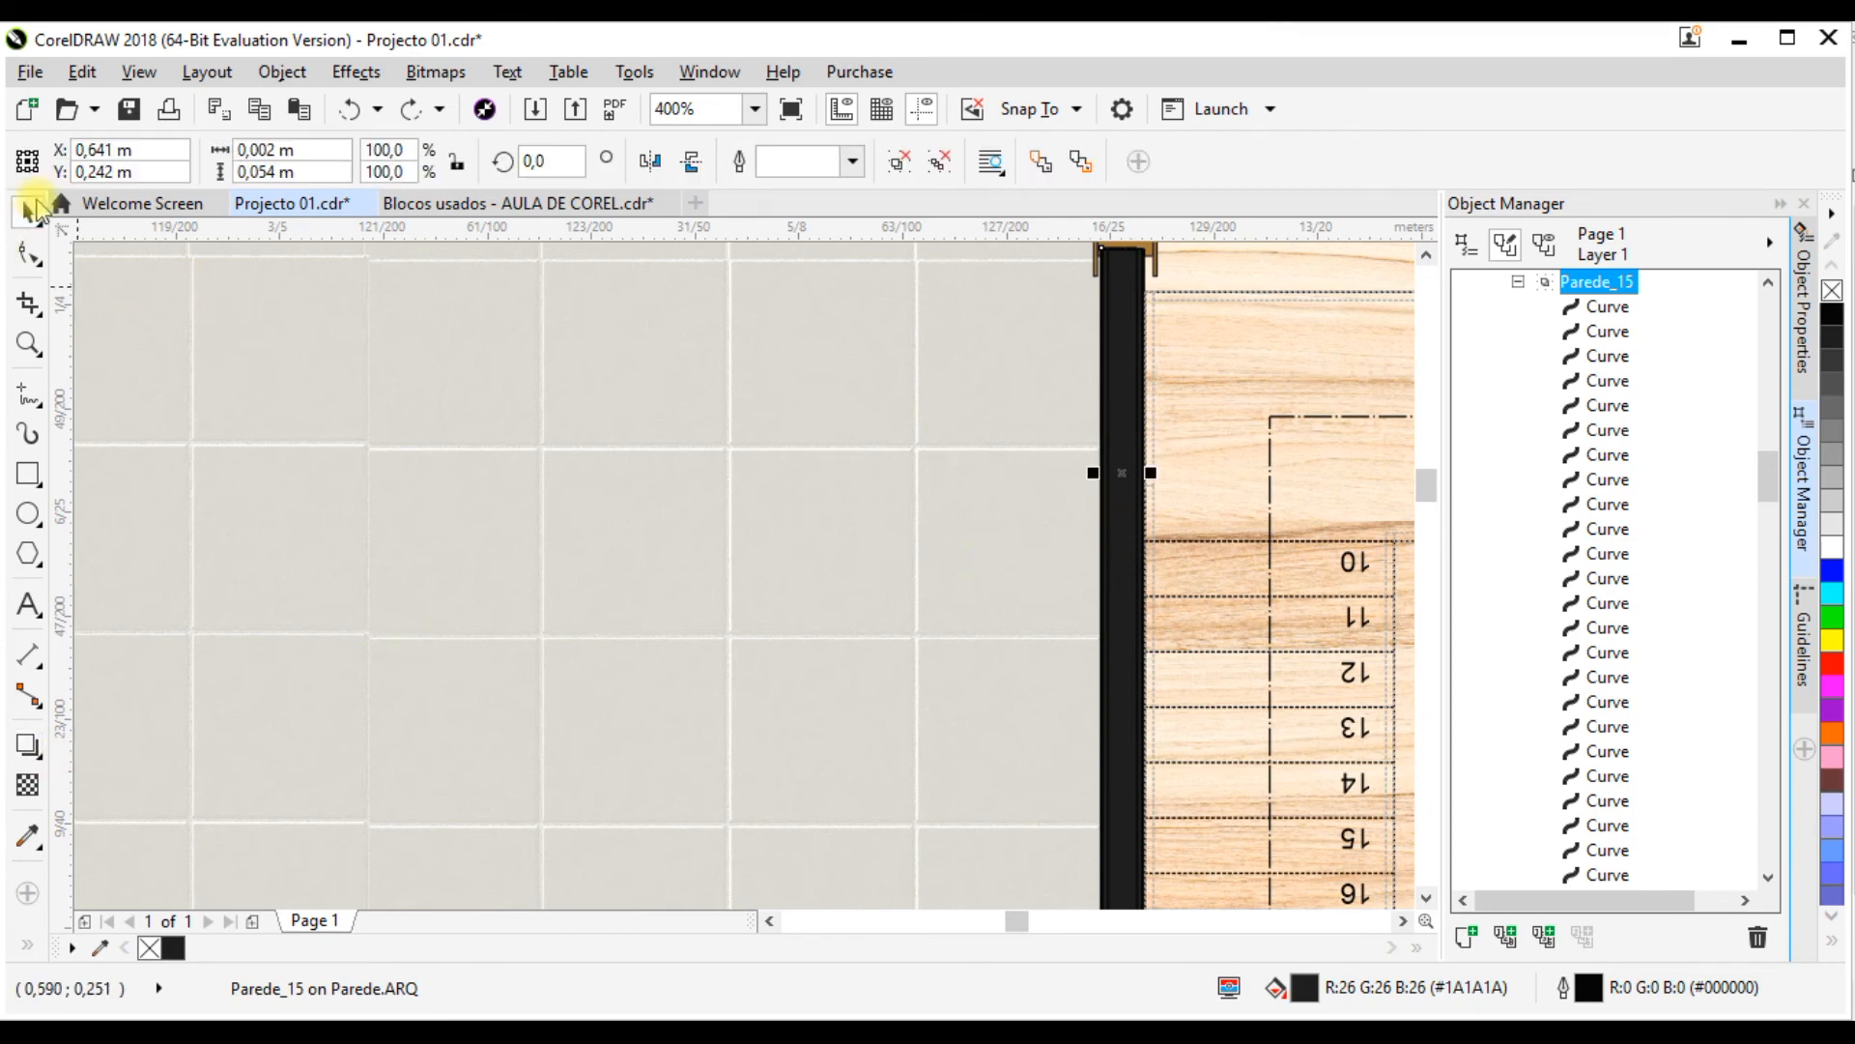
click(28, 744)
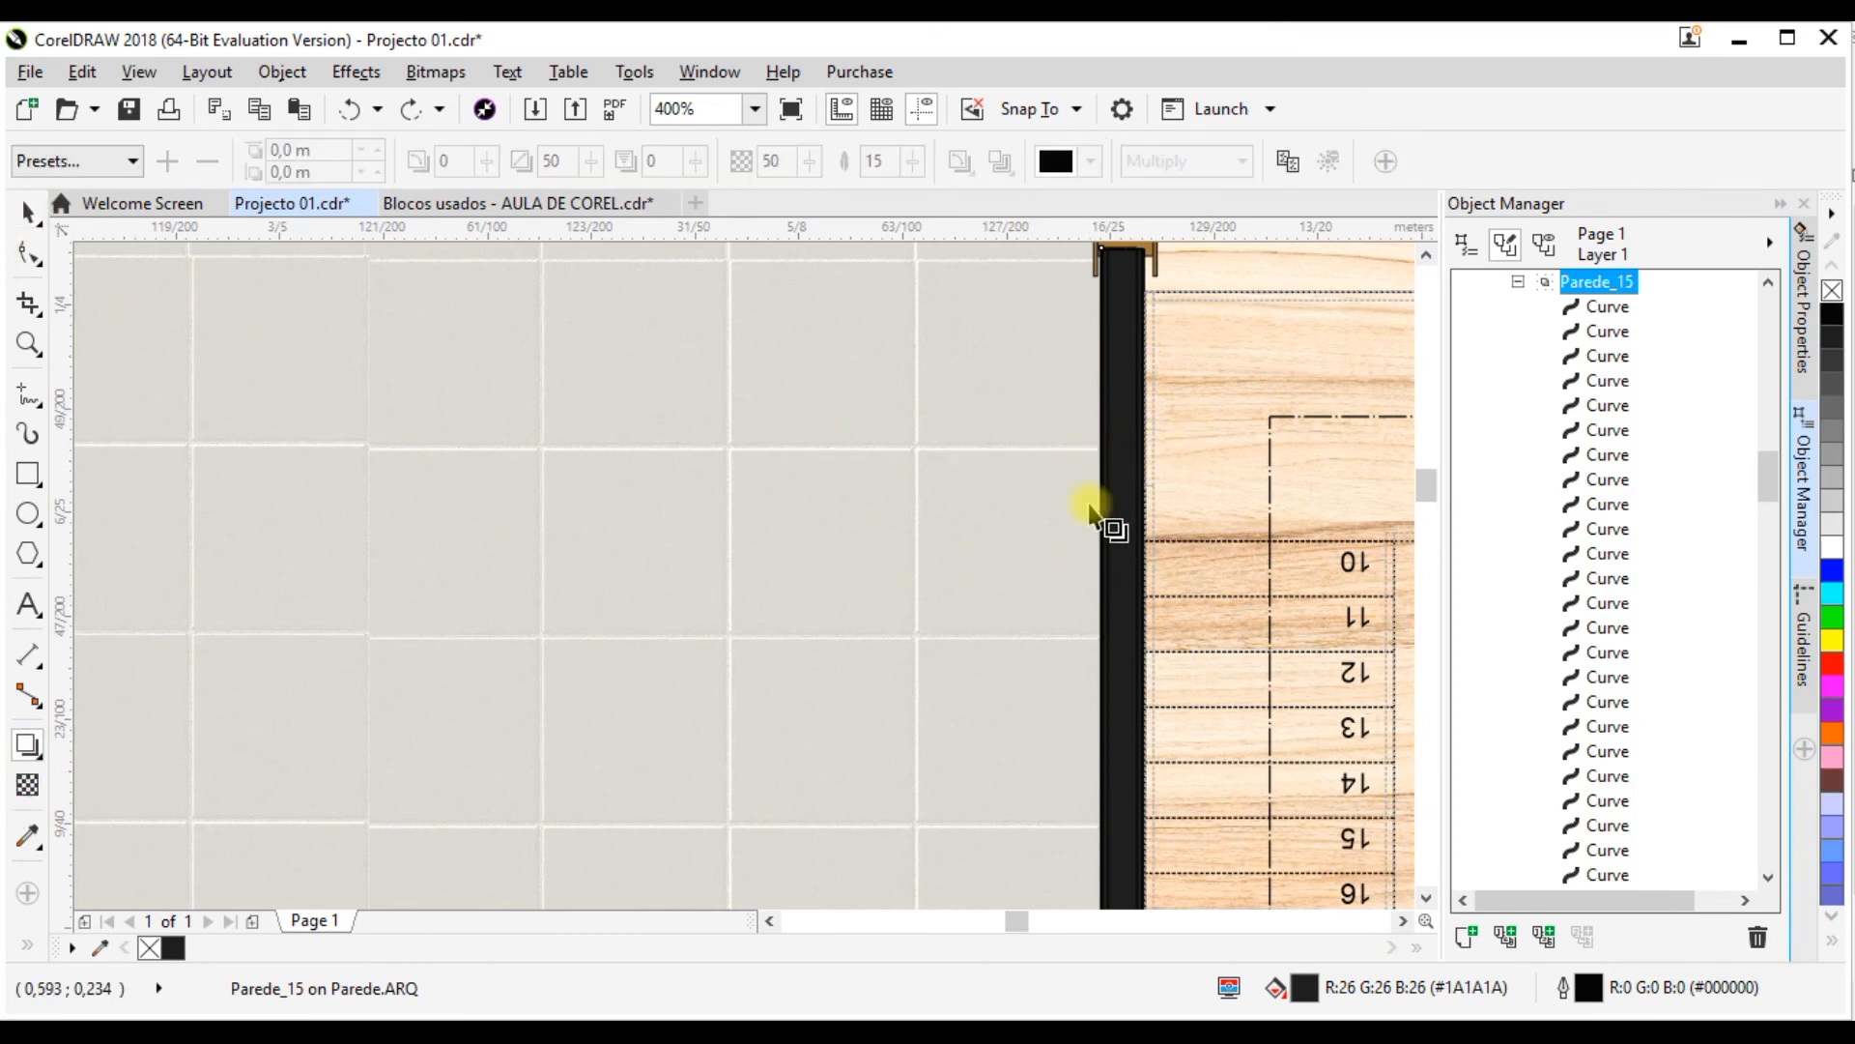
scroll(1055, 640, down, 1)
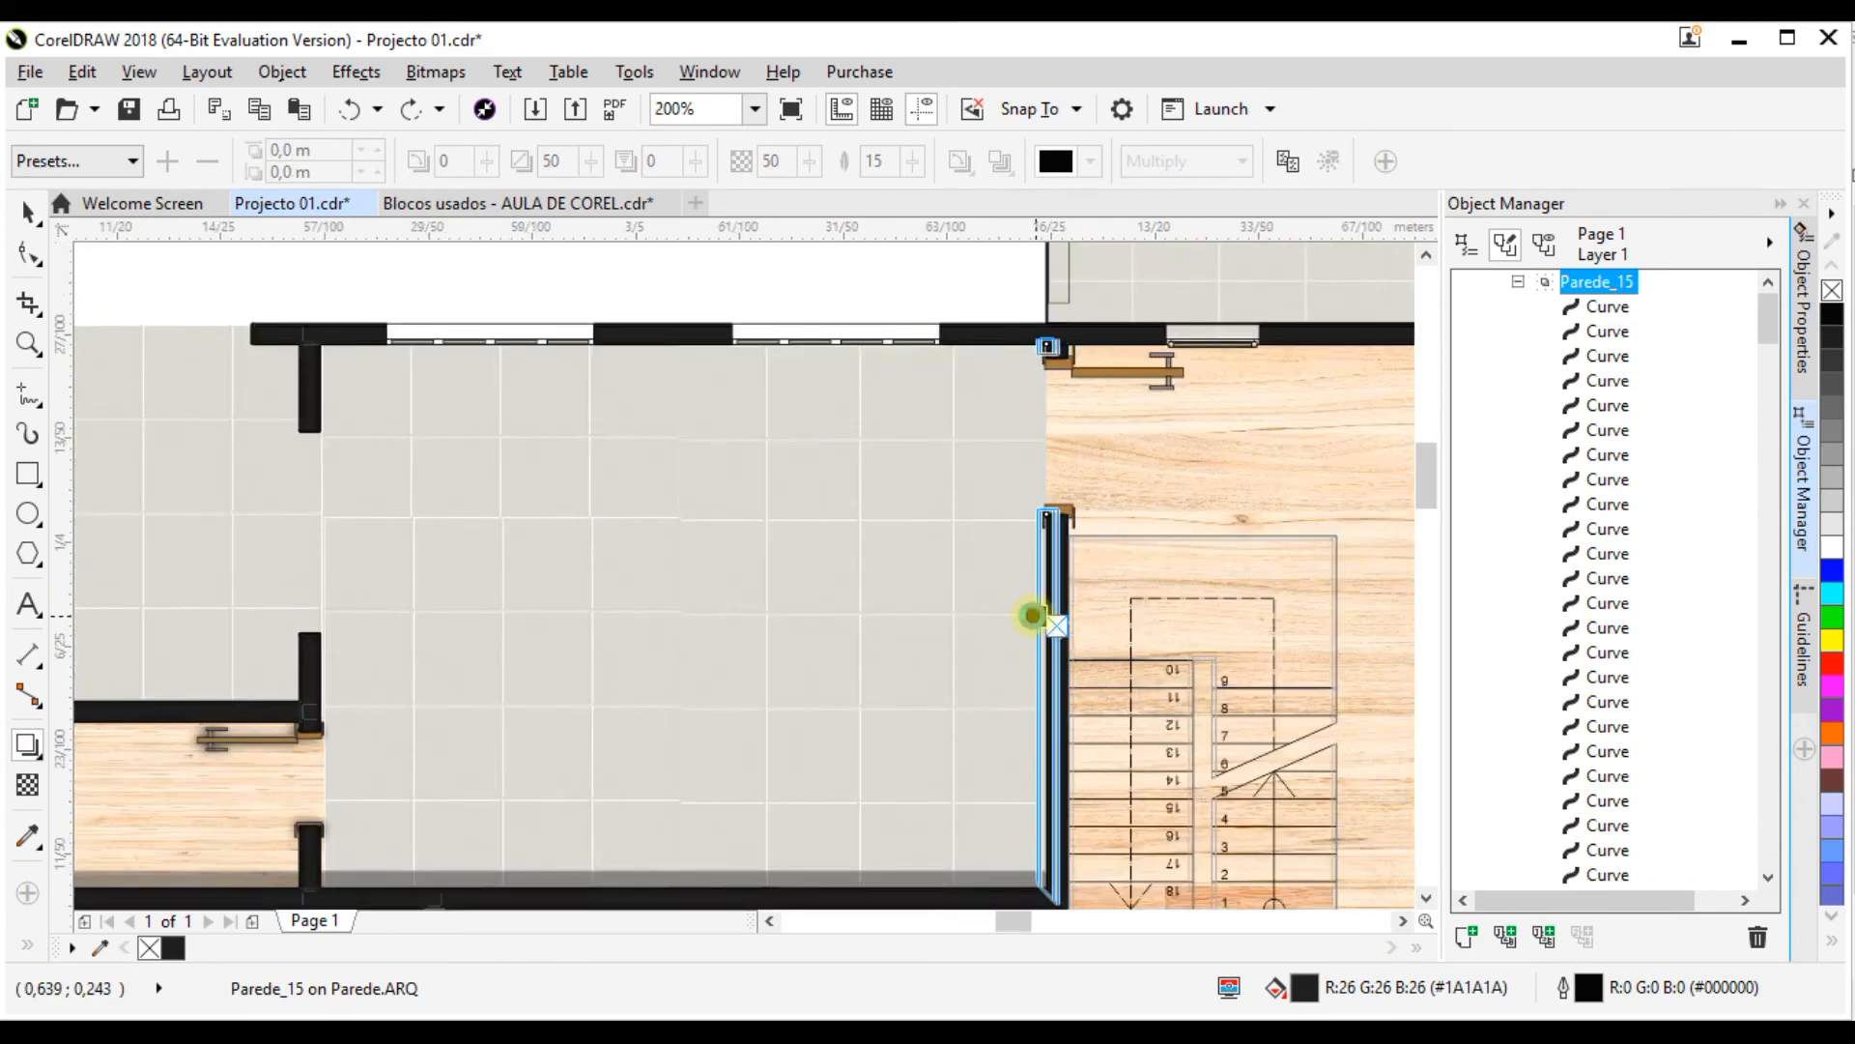
click(1033, 616)
scroll(1034, 626, up, 1)
drag(1050, 591, 1008, 561)
scroll(1074, 623, up, 1)
scroll(1044, 626, up, 1)
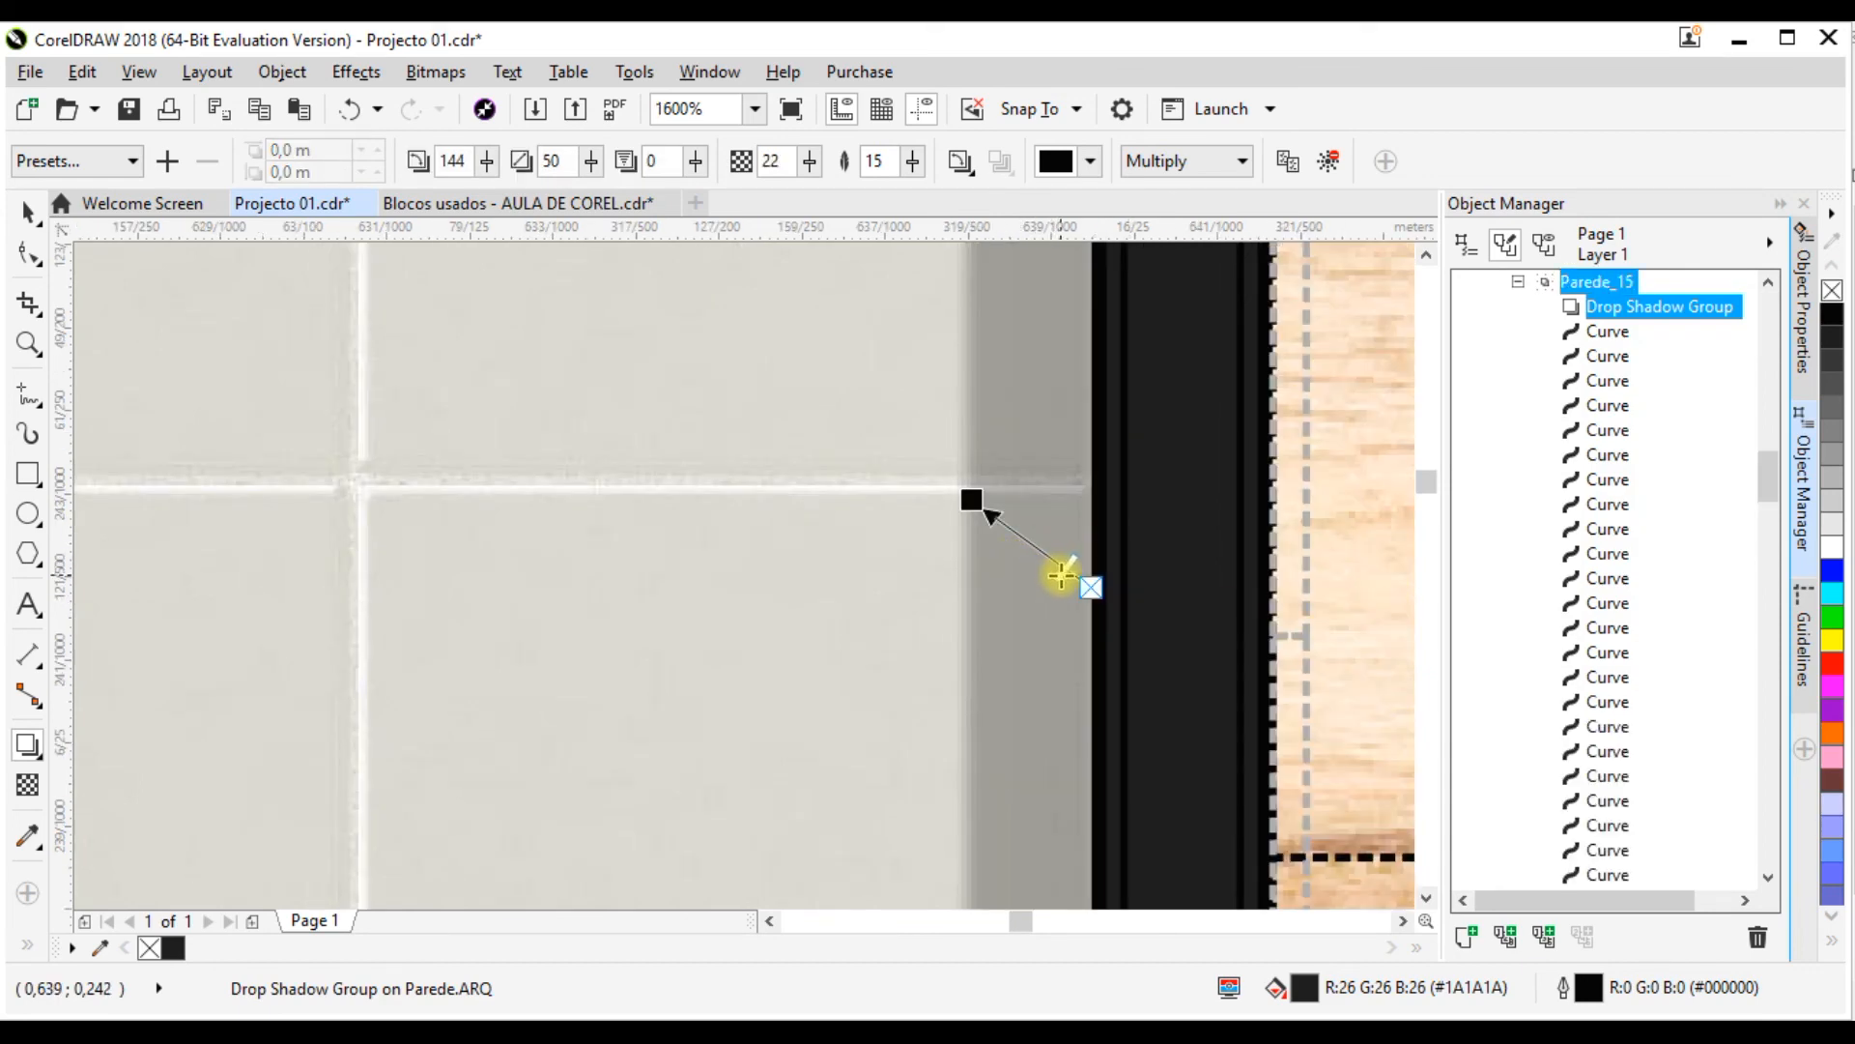
Step: Raise the opacity of the vertical wall's drop shadow to 40
scroll(1028, 579, up, 1)
drag(1081, 547, 1061, 531)
scroll(925, 599, down, 4)
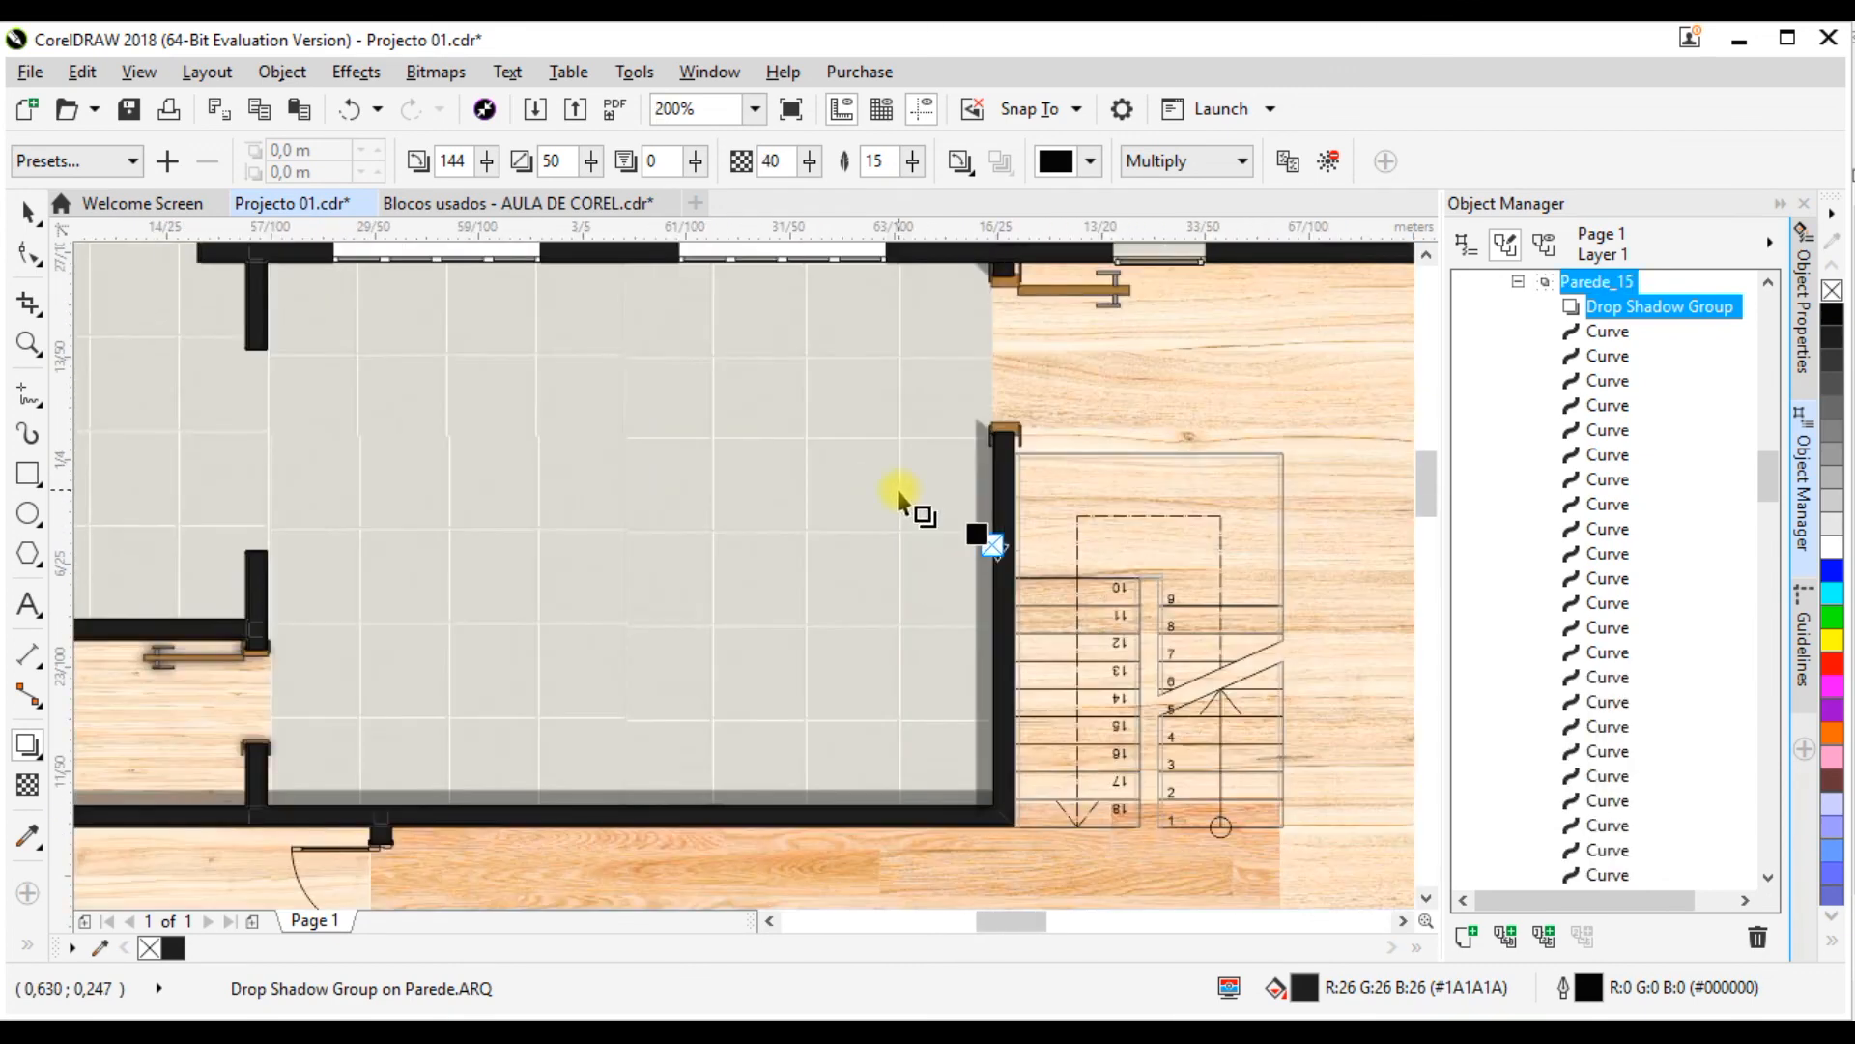
scroll(898, 498, down, 1)
scroll(778, 478, down, 2)
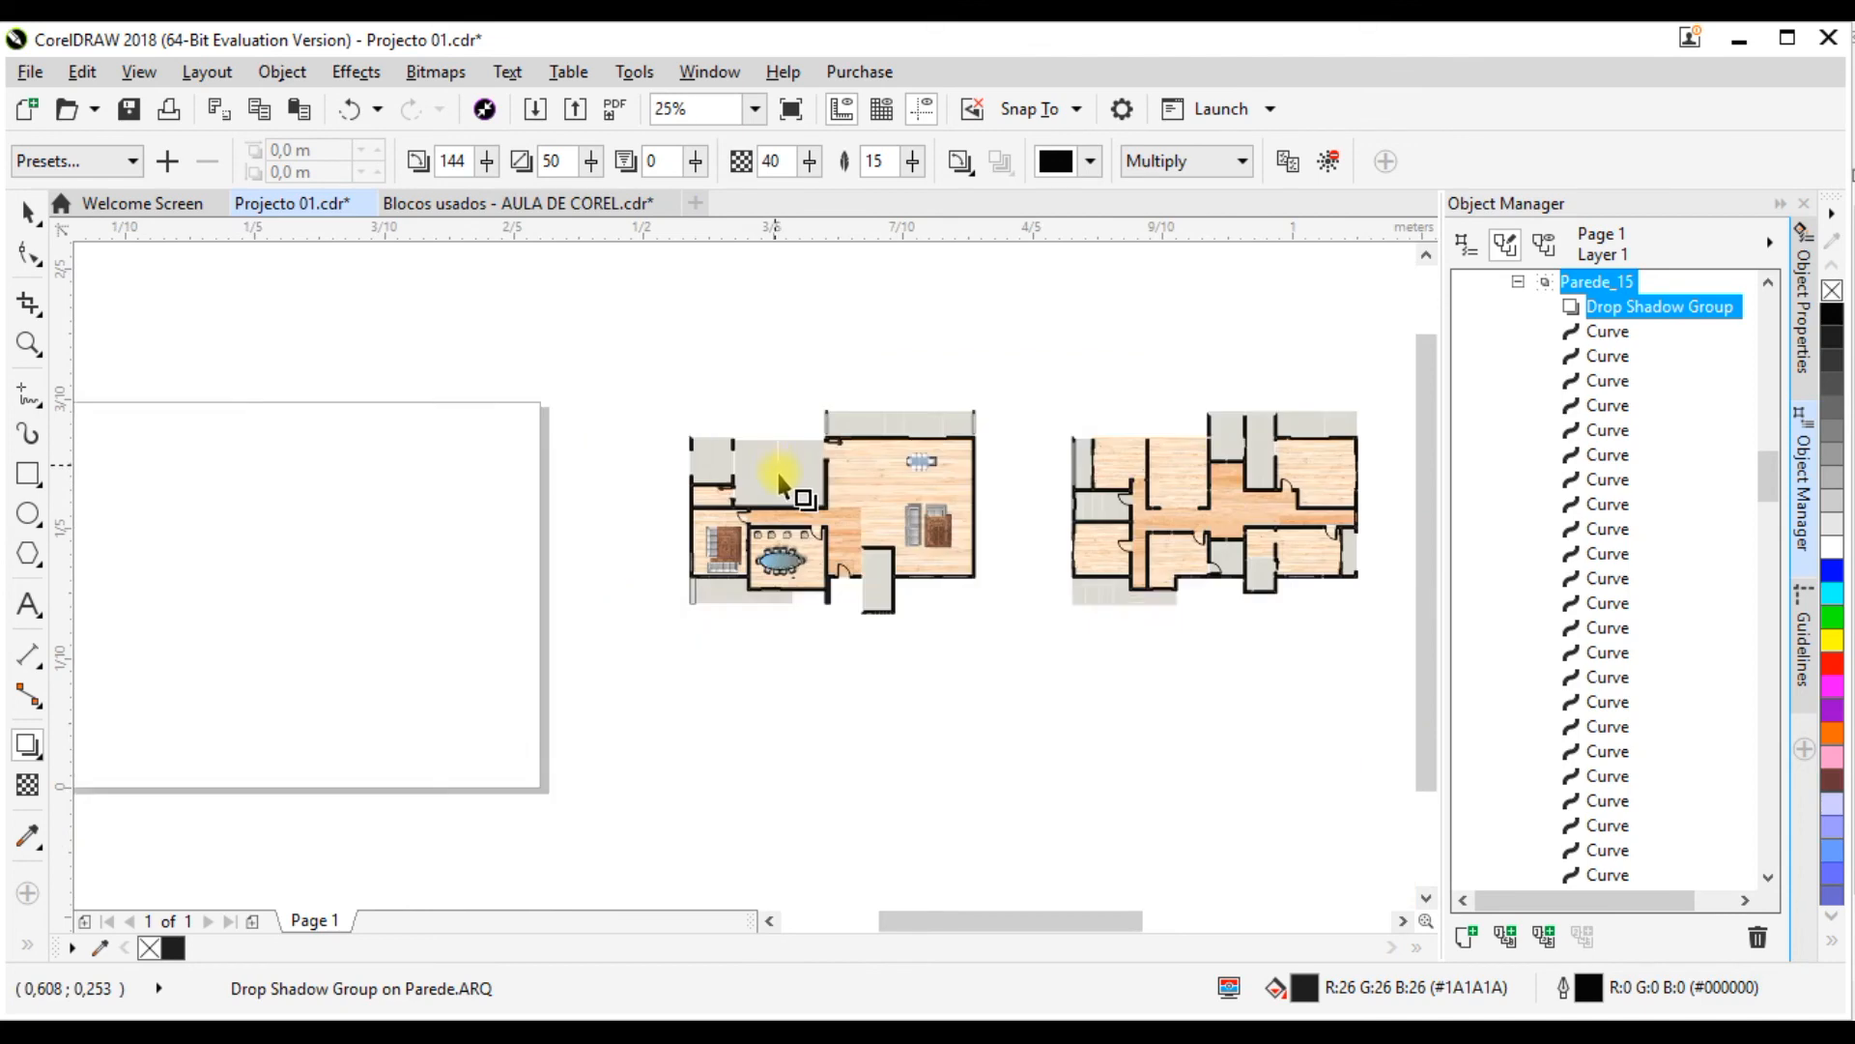
scroll(780, 483, up, 1)
scroll(874, 498, up, 1)
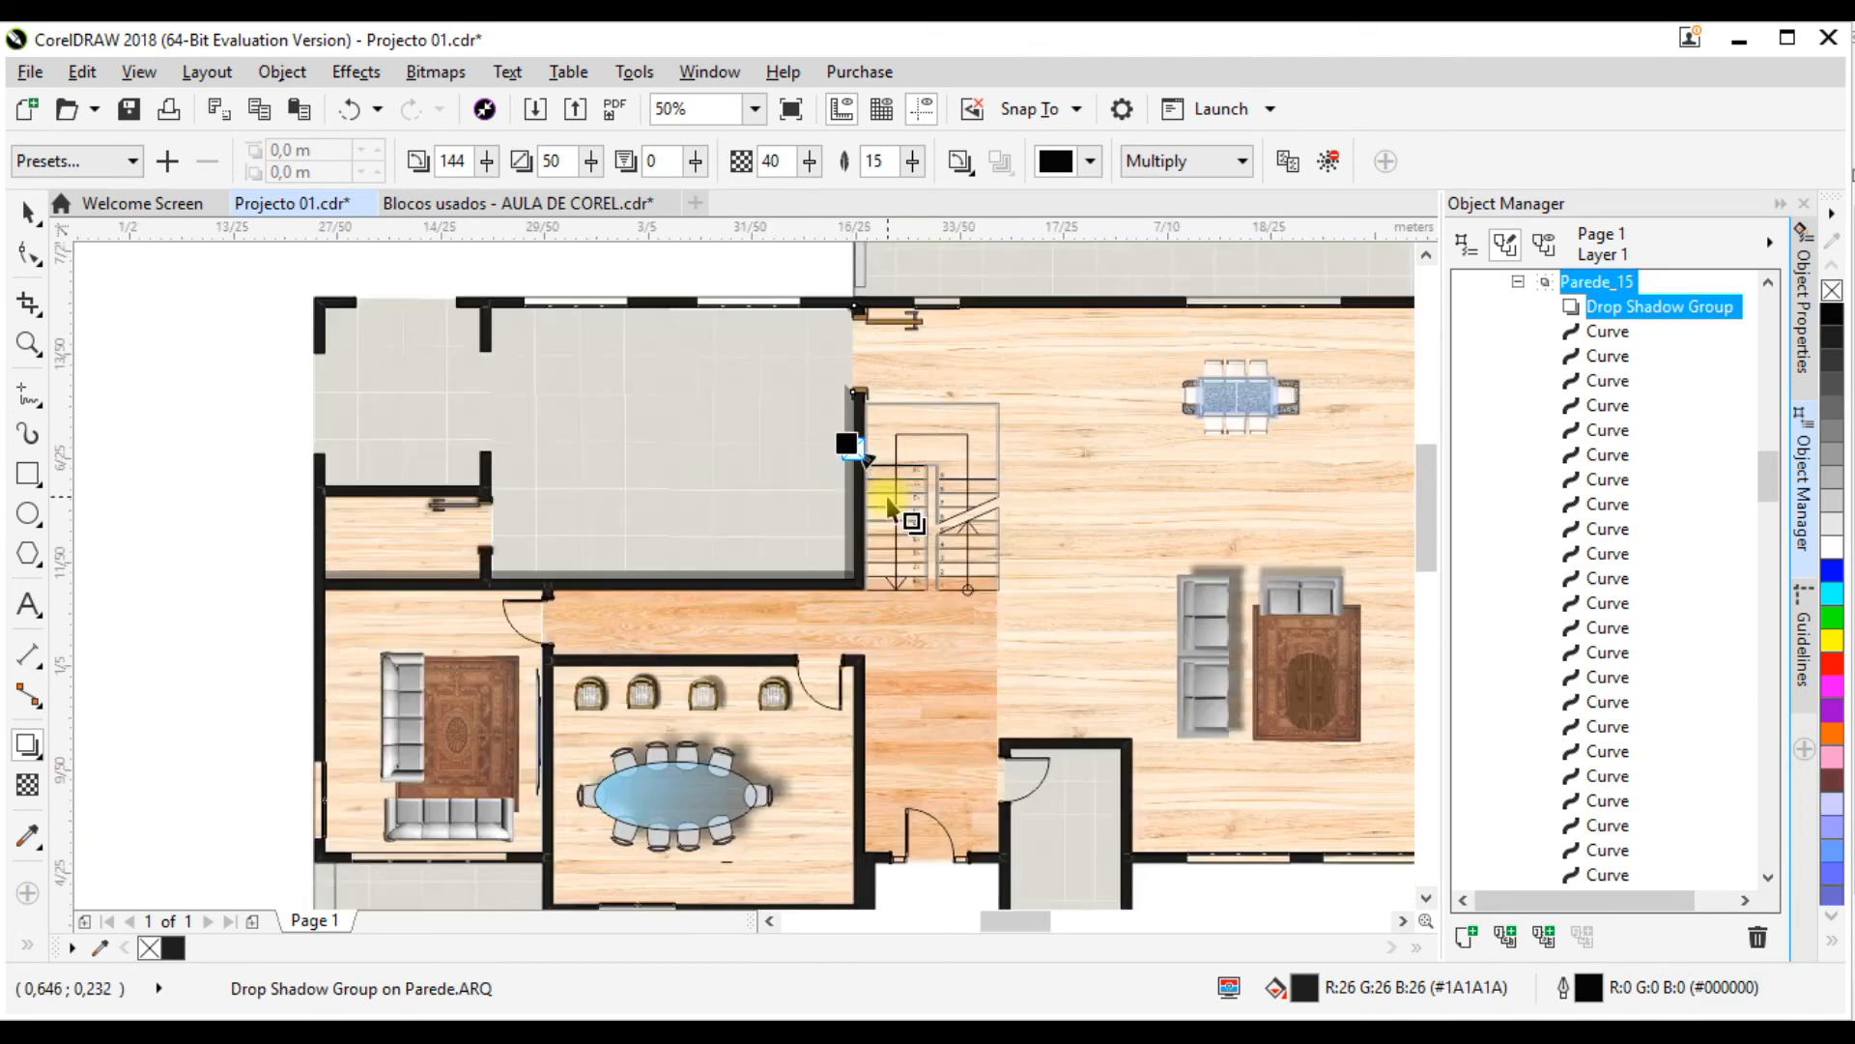